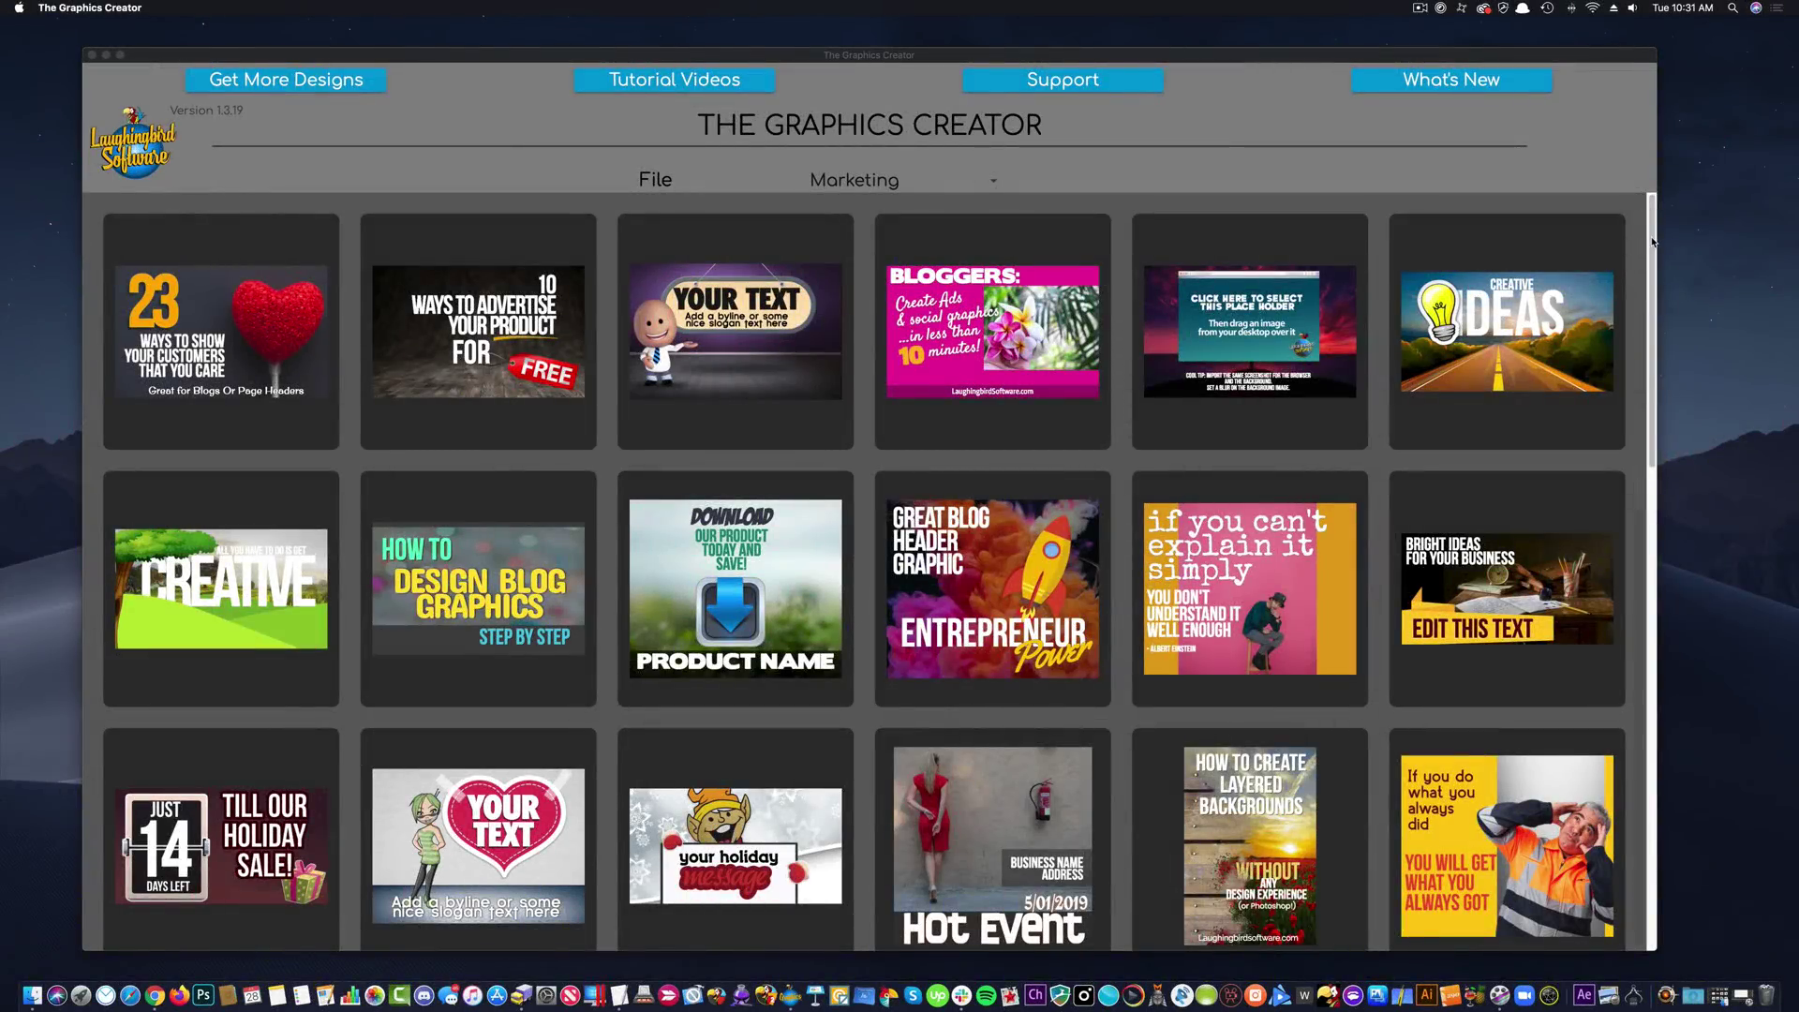
Scroll through the Marketing template gallery to locate the Entrepreneur Power tile.
{"action": "left_click", "coordinate": [1653, 242]}
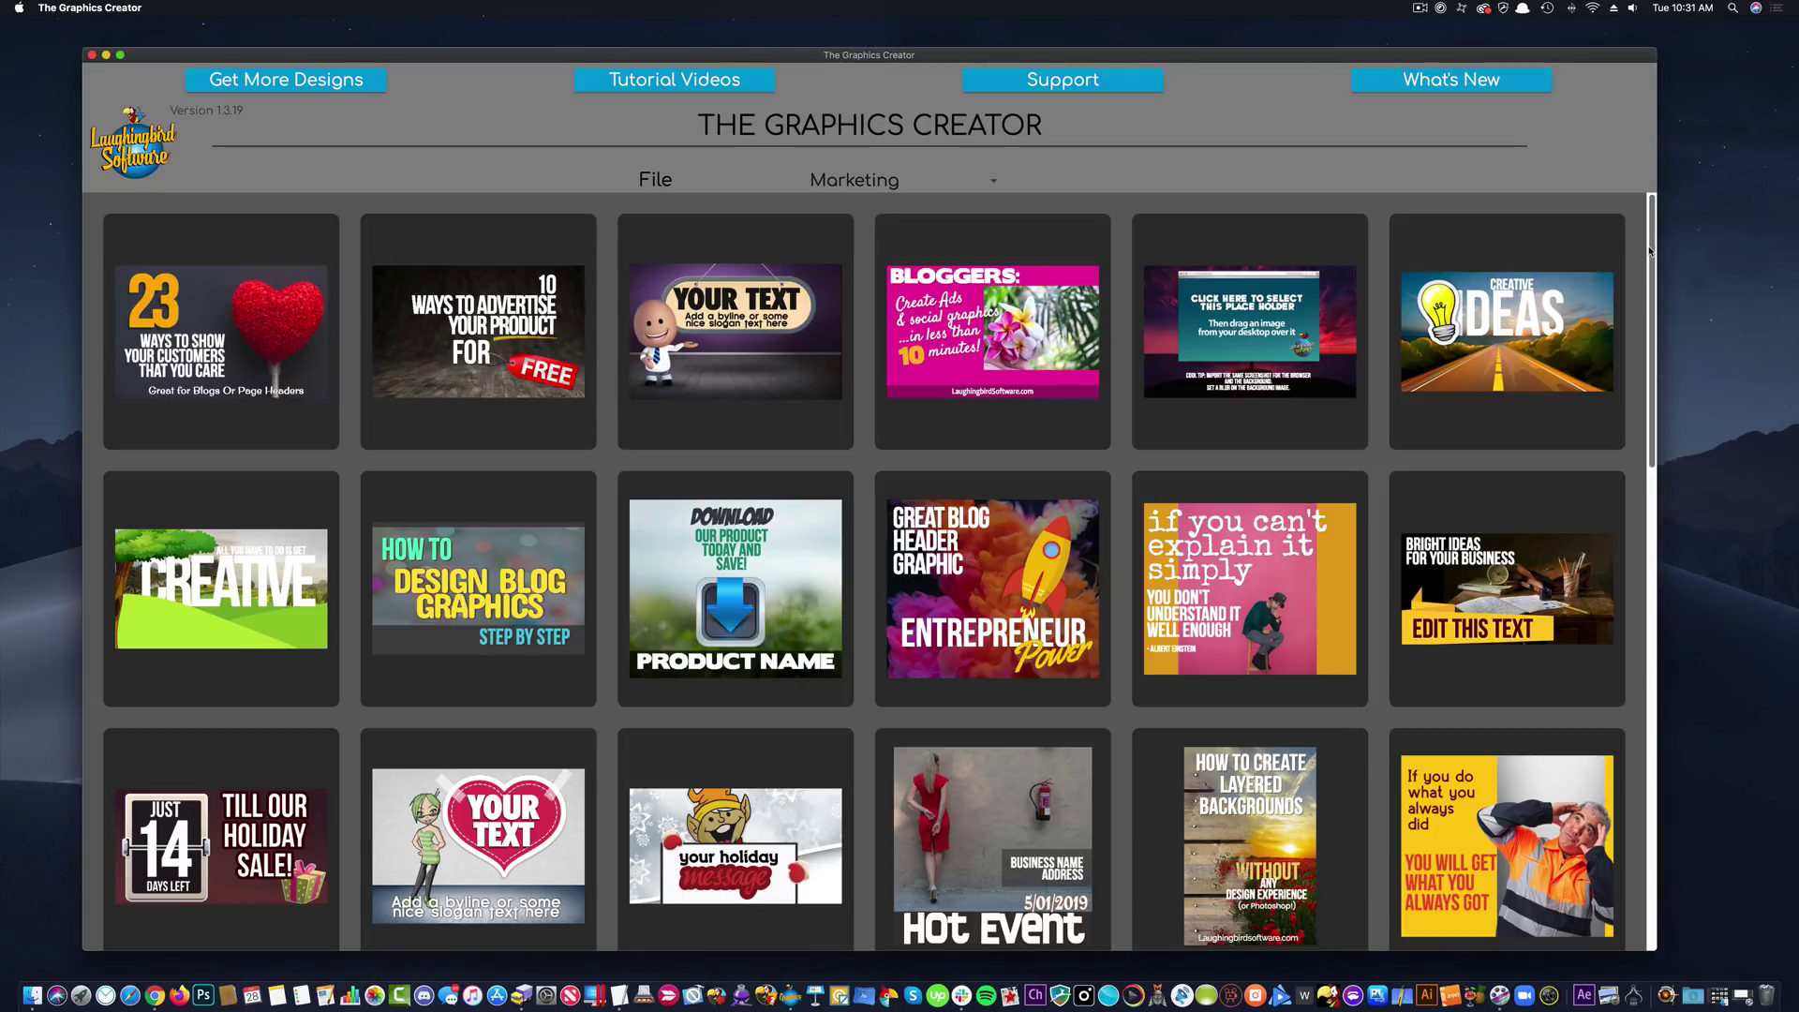
{"action": "scroll", "coordinate": [1649, 281], "scroll_direction": "down", "scroll_amount": 3}
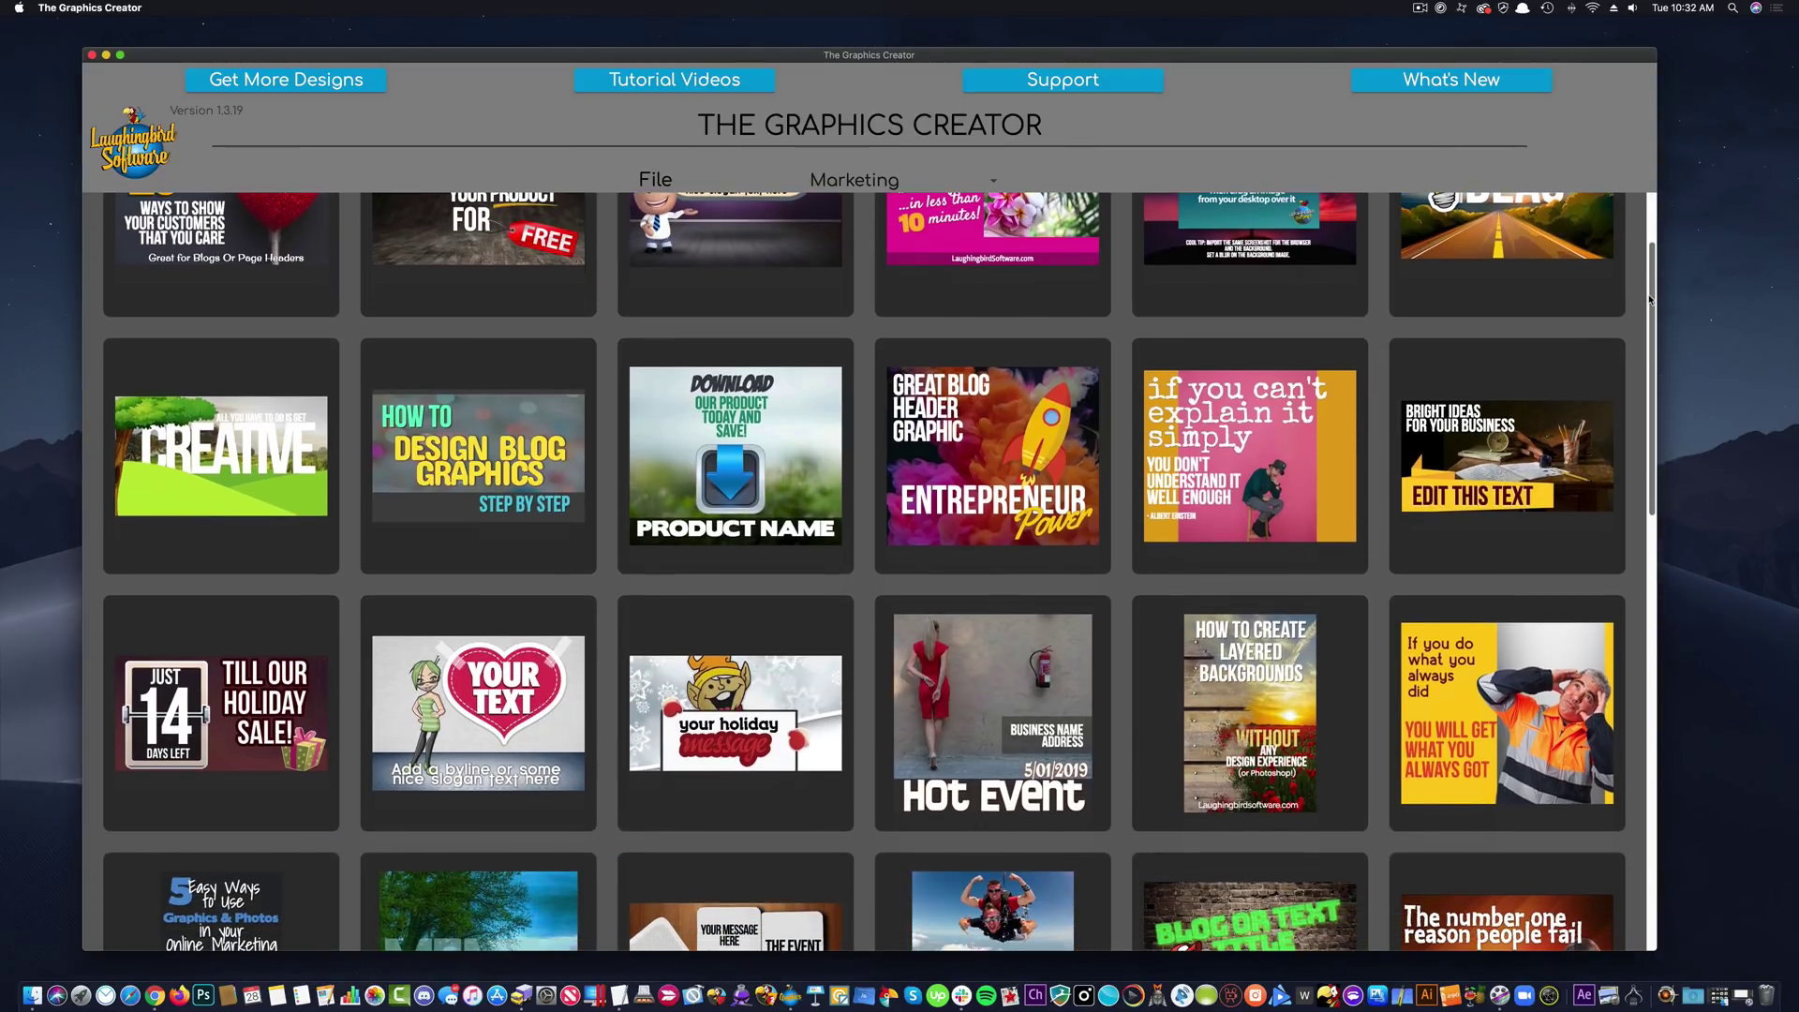
{"action": "left_click_drag", "start_coordinate": [1651, 300], "coordinate": [1658, 373]}
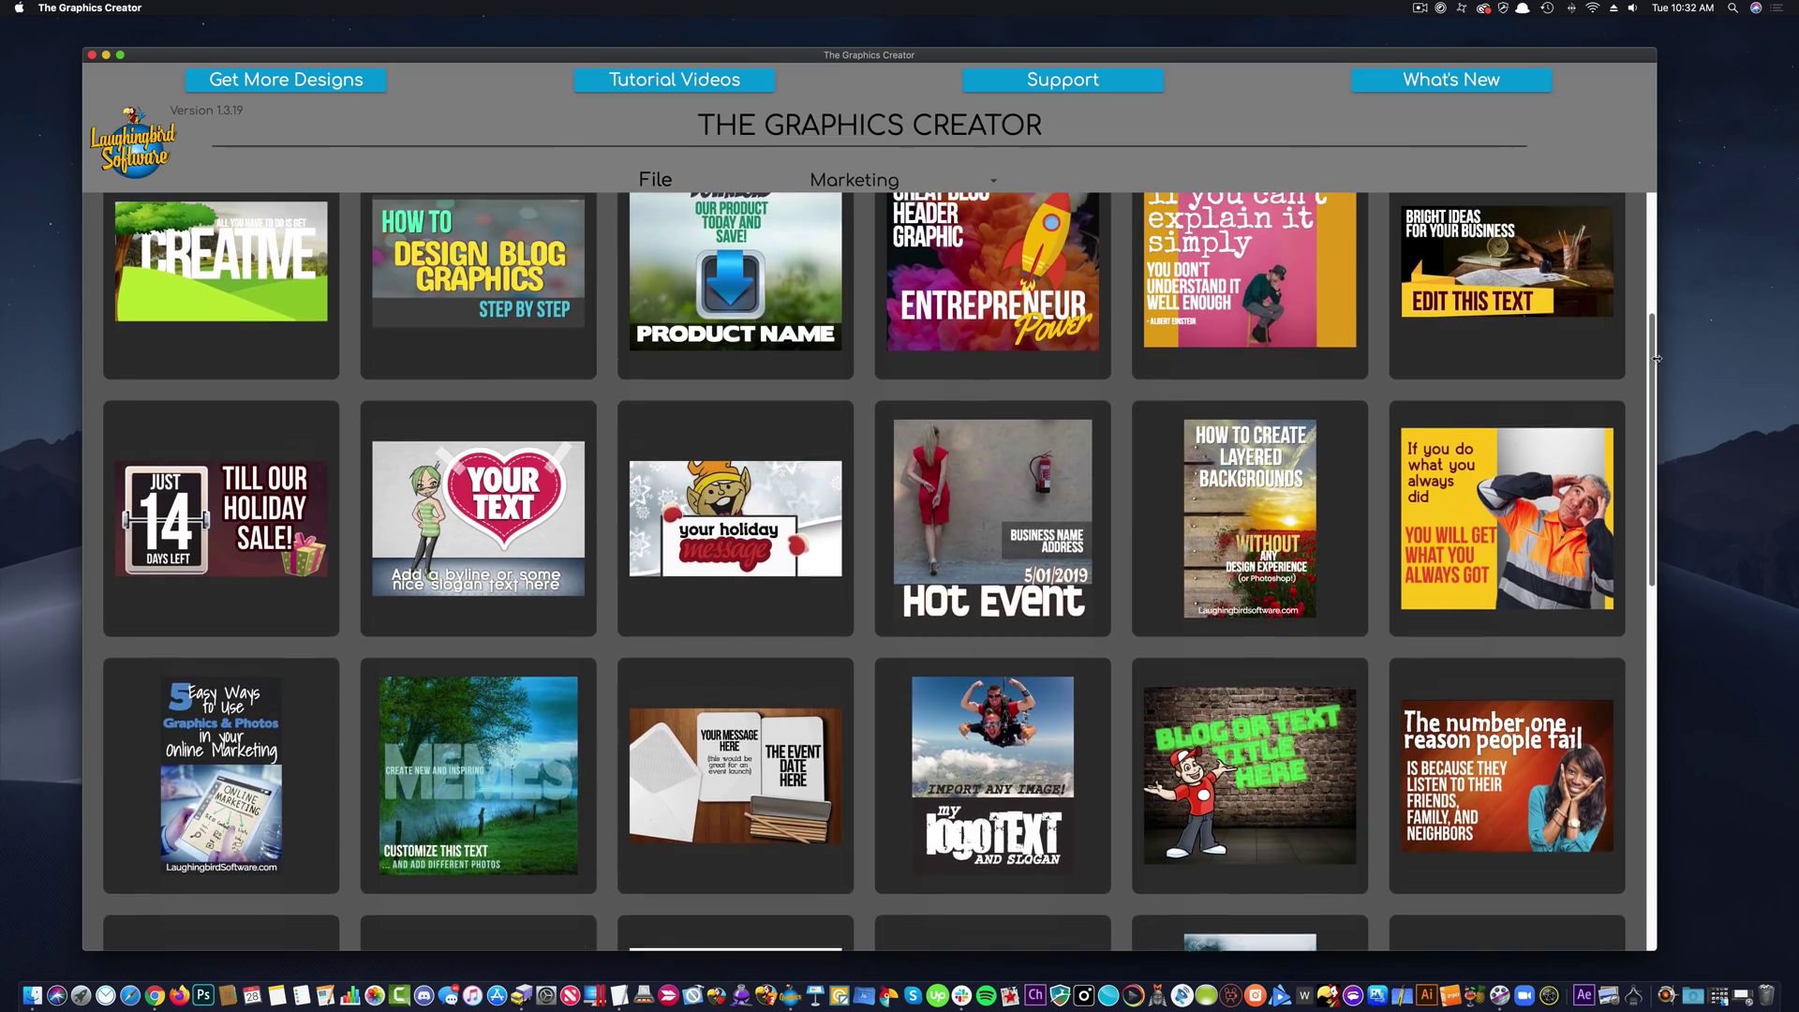
{"action": "scroll", "coordinate": [946, 309], "scroll_direction": "up", "scroll_amount": 5}
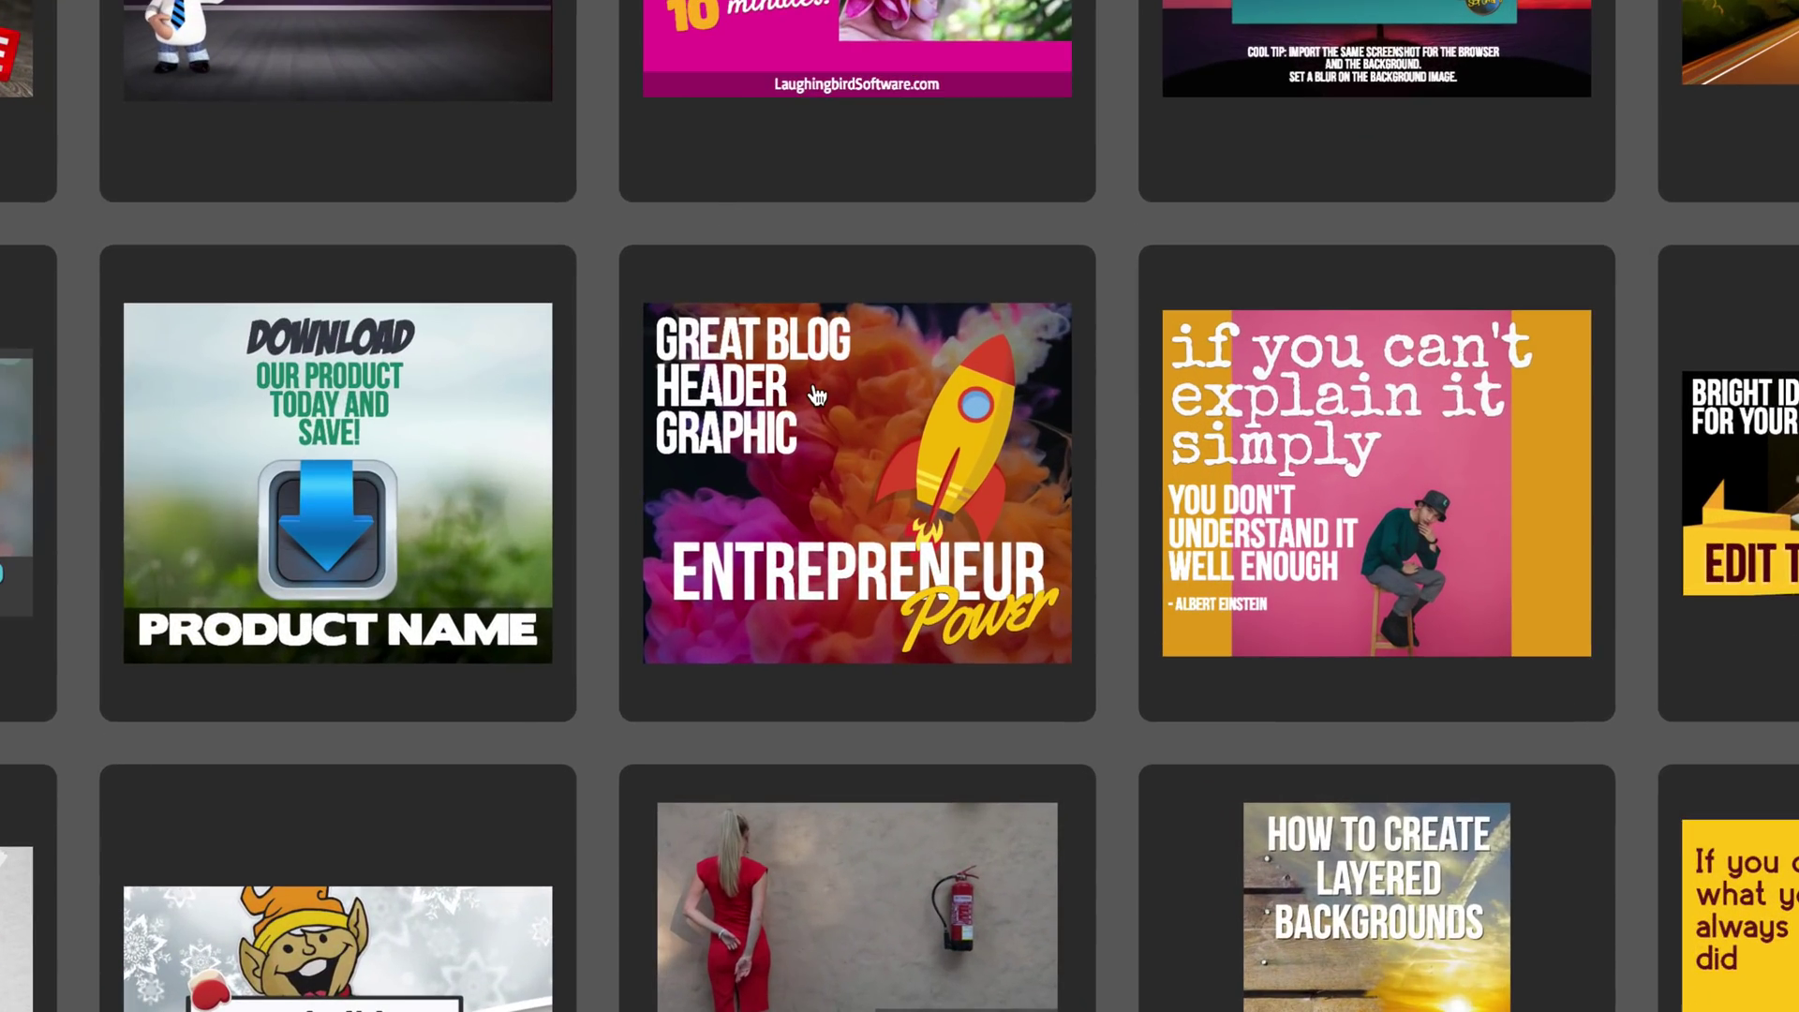
Open the Entrepreneur Power design and enlarge the canvas height to 1087 (1904×1087).
{"action": "left_click", "coordinate": [823, 403]}
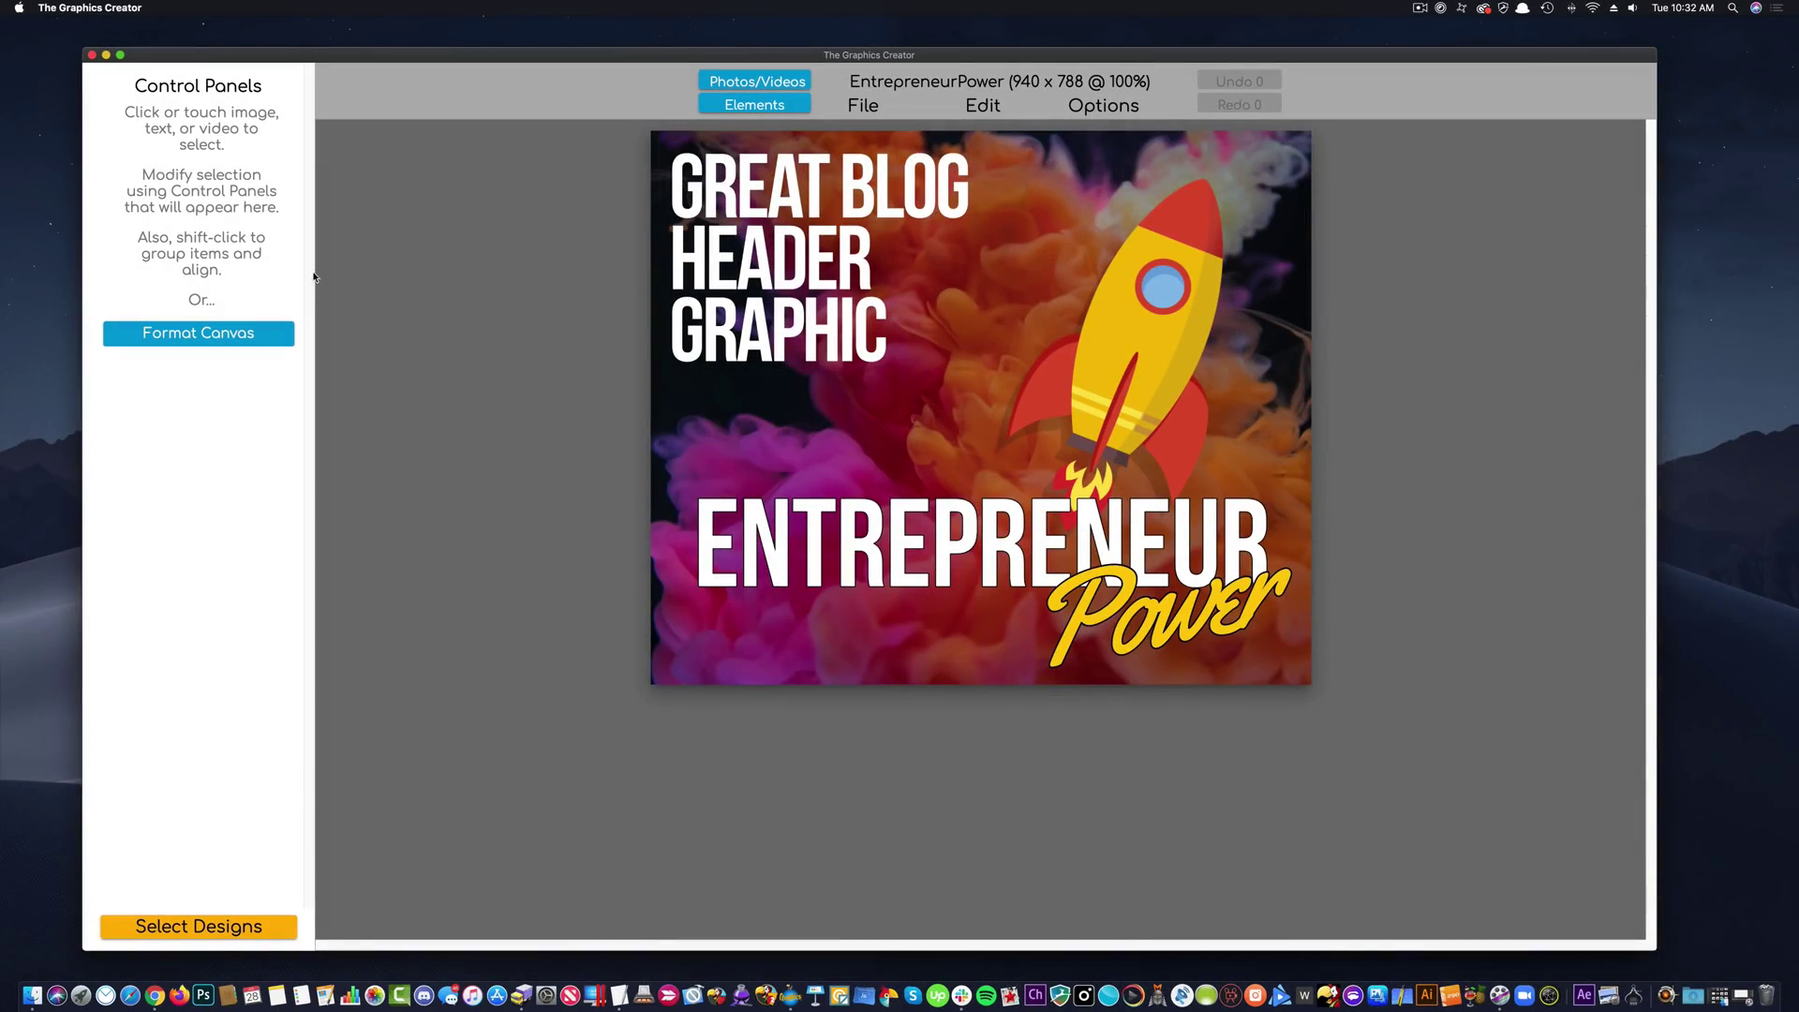
{"action": "left_click", "coordinate": [204, 348]}
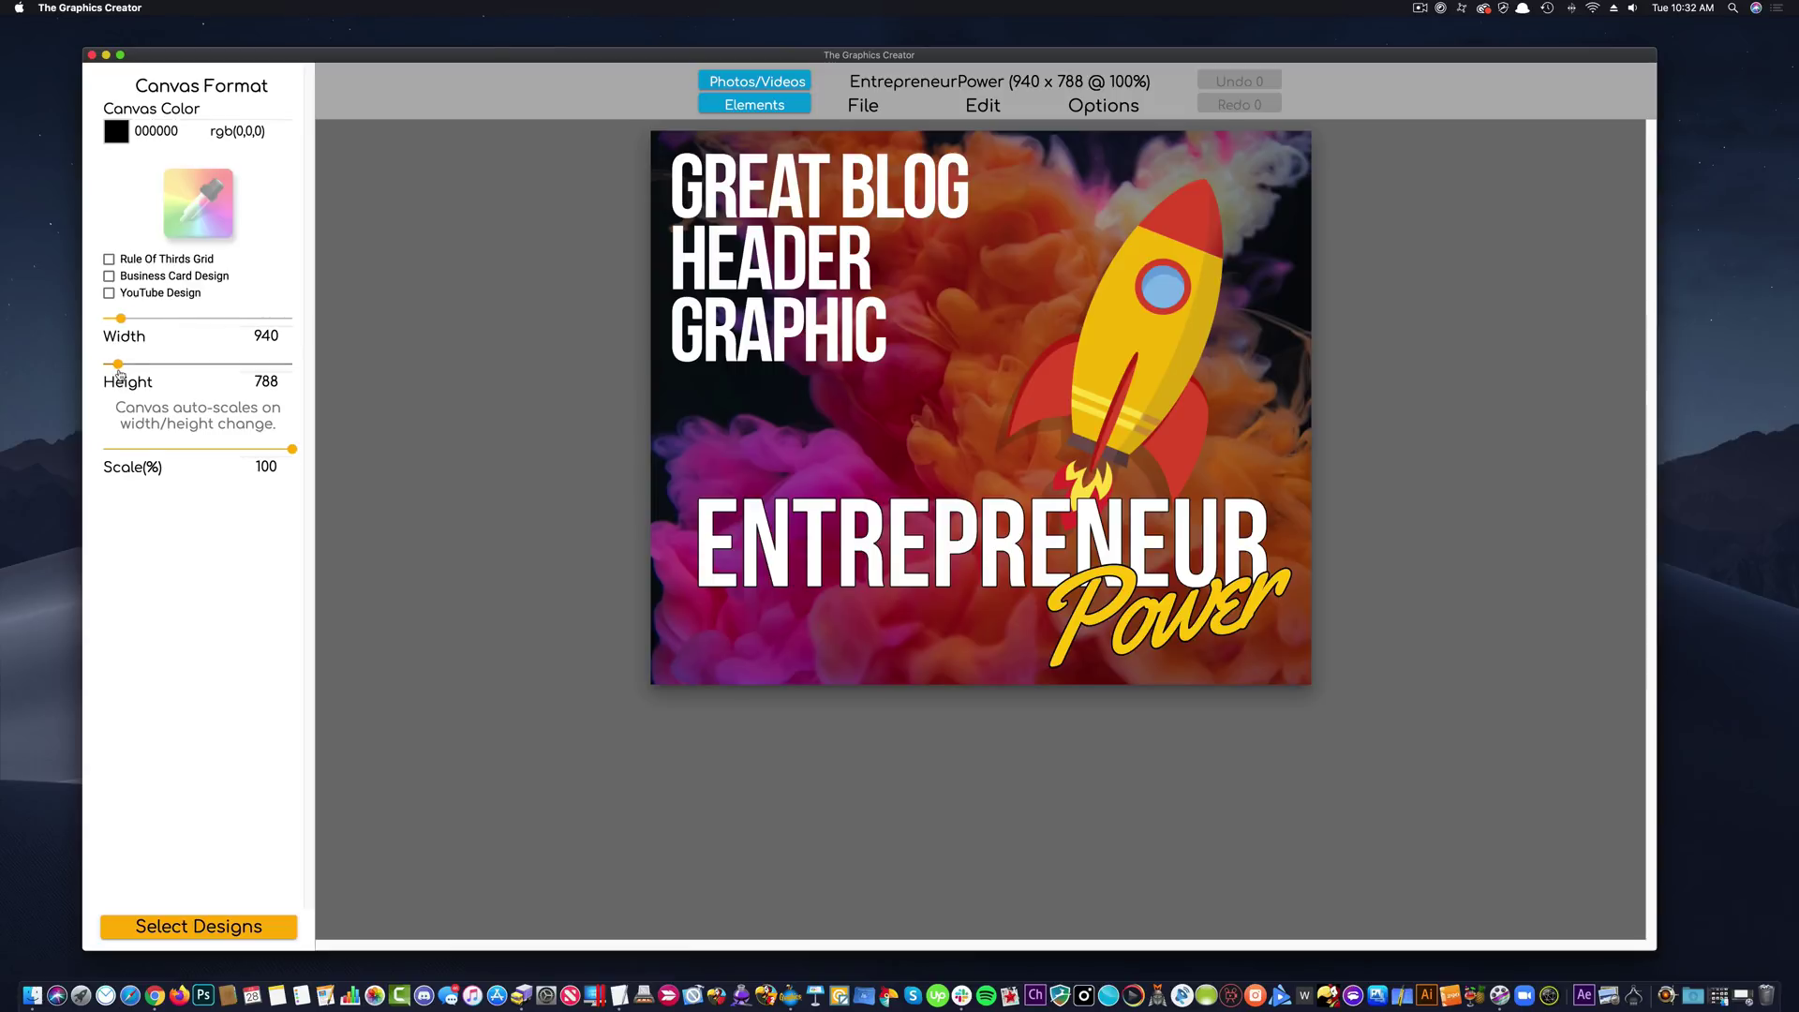
{"action": "left_click", "coordinate": [118, 365]}
{"action": "left_click_drag", "start_coordinate": [118, 365], "coordinate": [139, 320]}
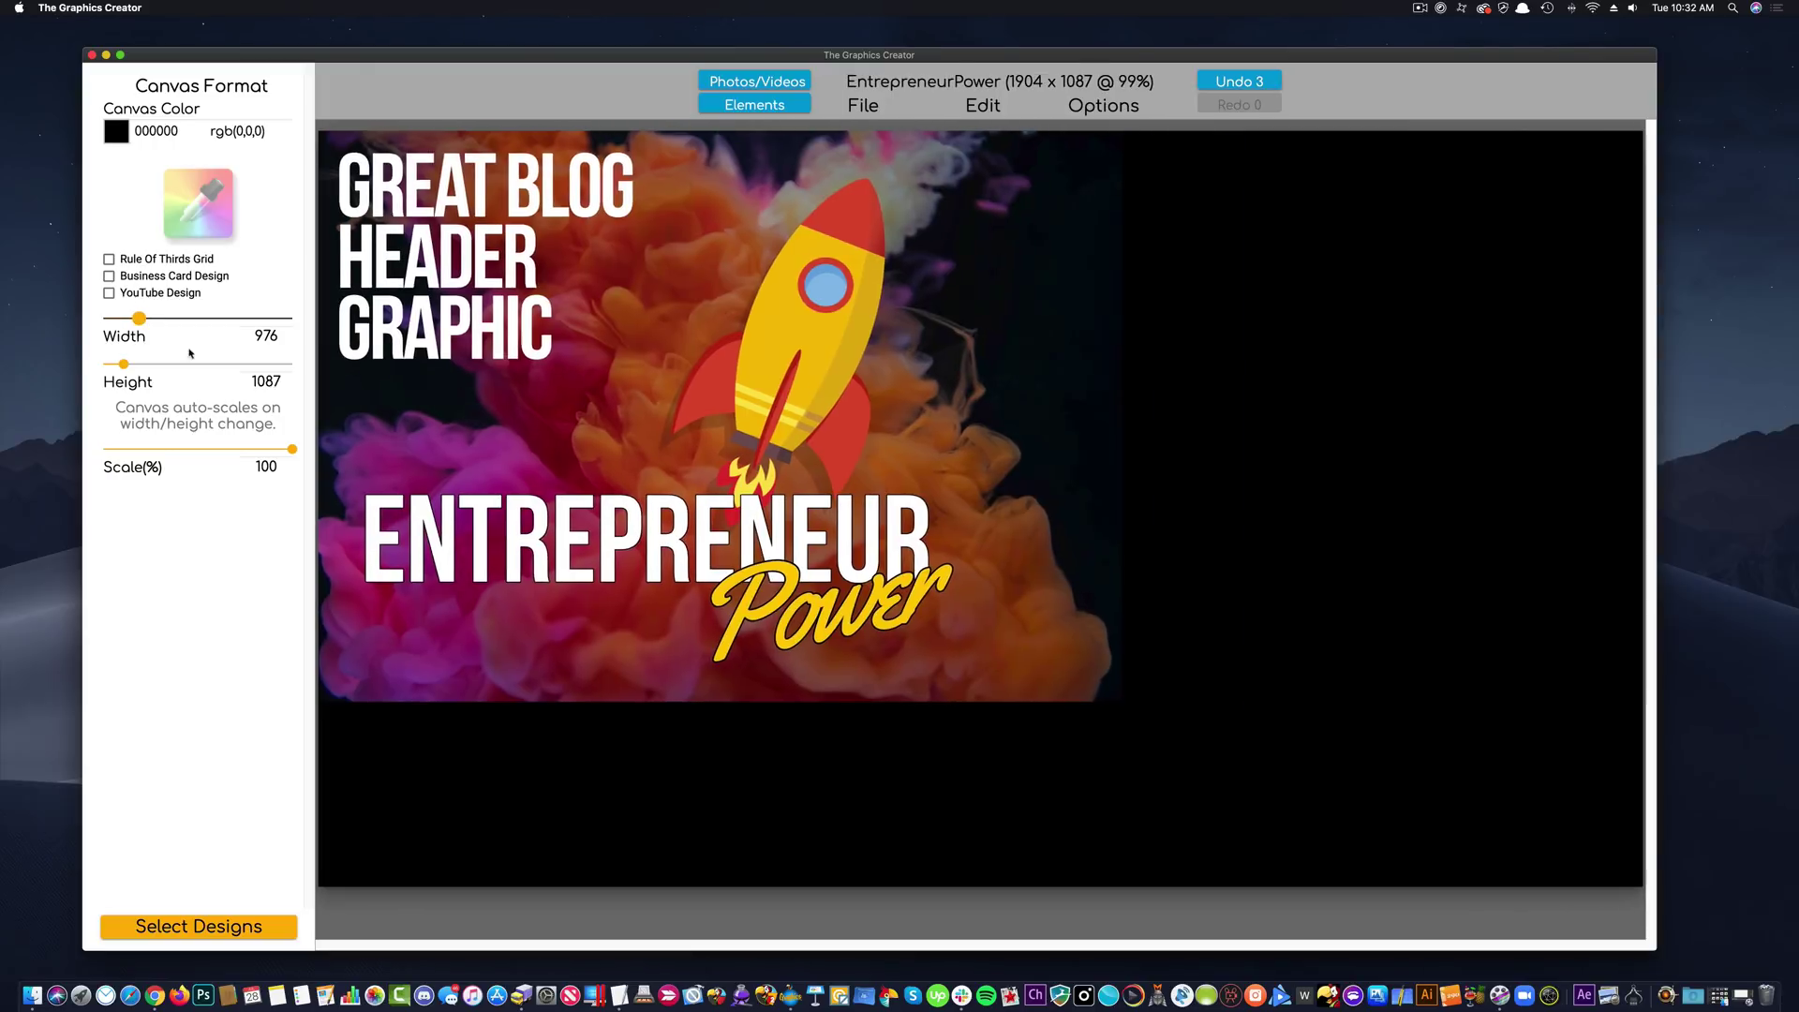
Delete the background photo and the GREAT BLOG HEADER GRAPHIC headline.
{"action": "left_click_drag", "start_coordinate": [640, 679], "coordinate": [715, 703]}
{"action": "key", "text": "BackSpace"}
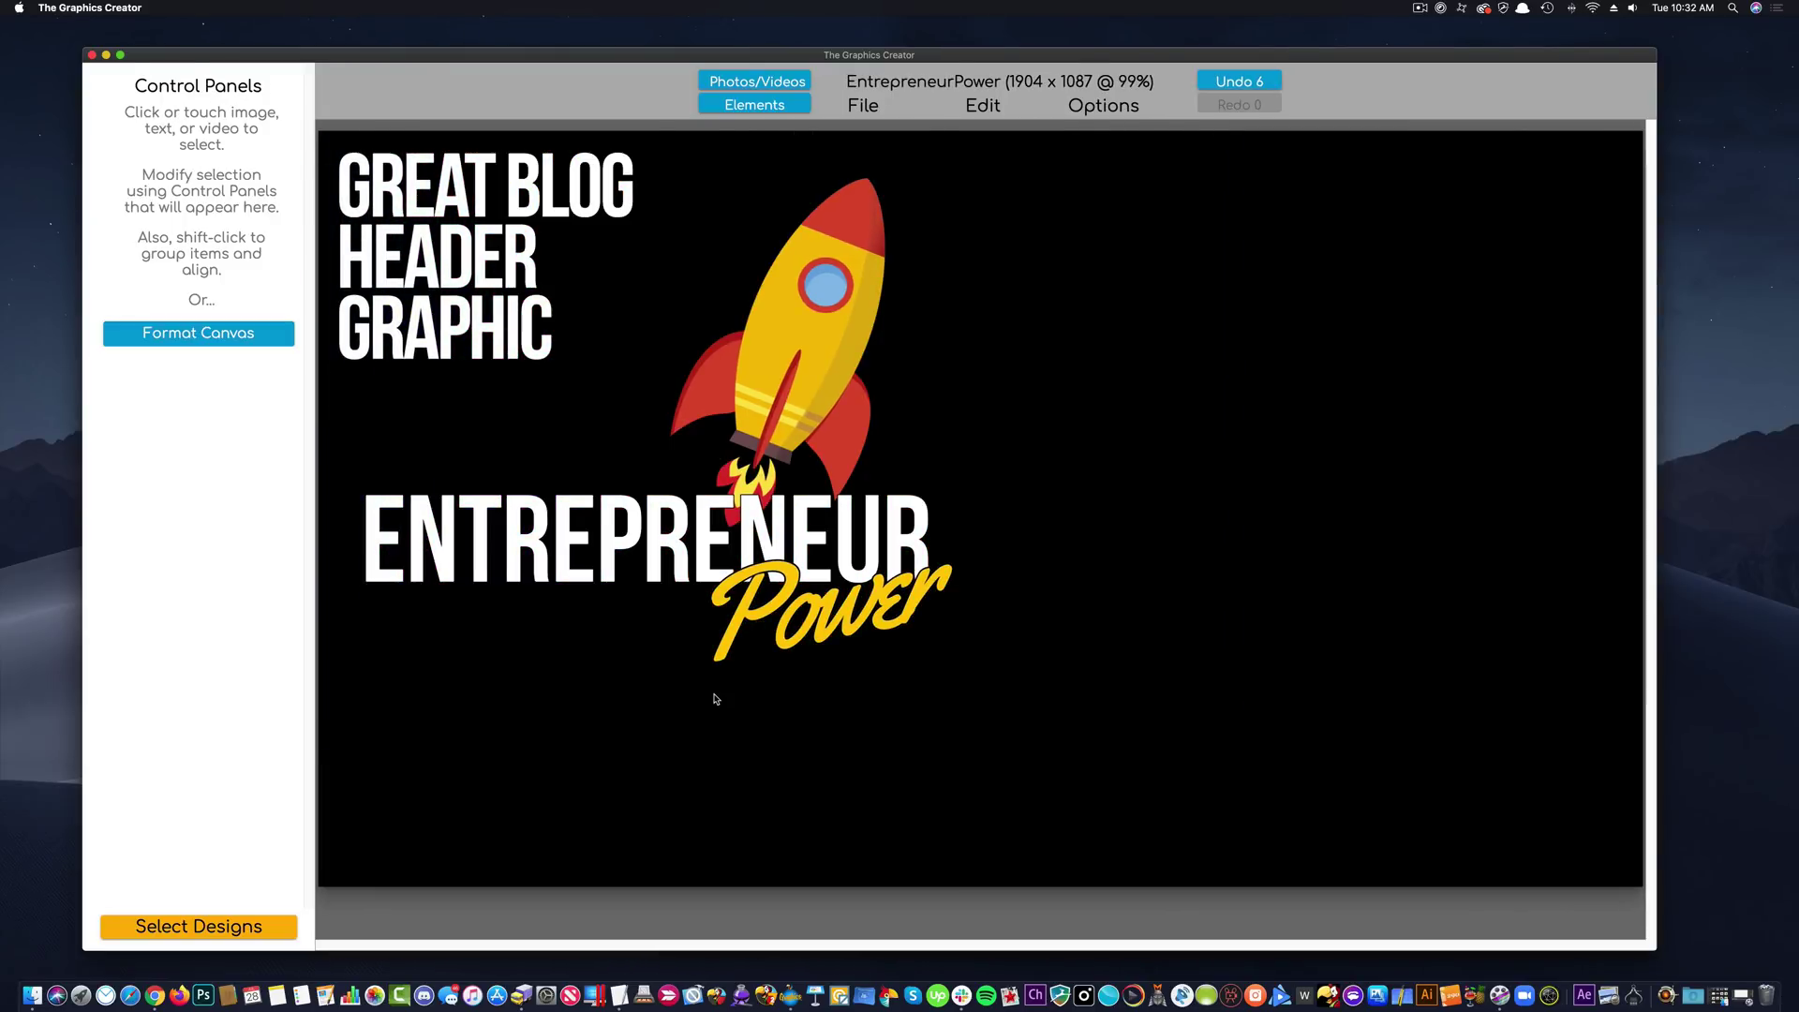
{"action": "left_click_drag", "start_coordinate": [522, 316], "coordinate": [542, 348]}
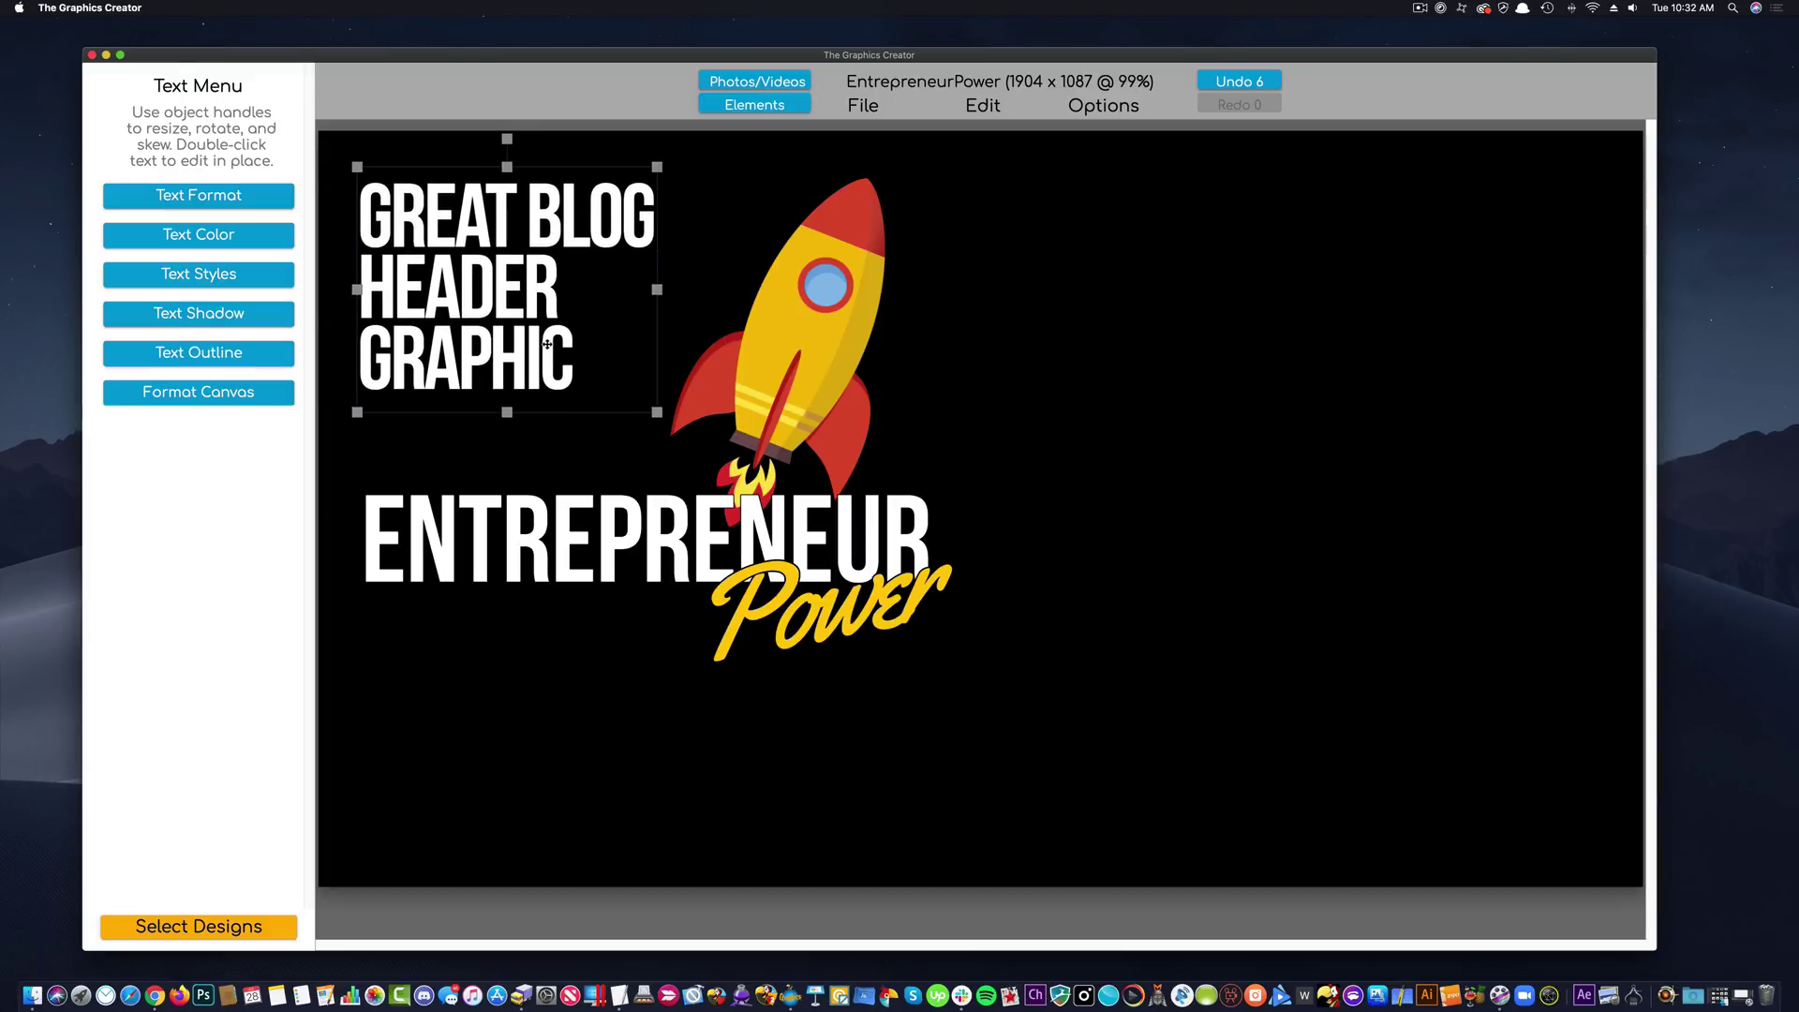
{"action": "key", "text": "BackSpace"}
Move ENTREPRENEUR and Power together, and shrink the rocket beside the title.
{"action": "left_click_drag", "start_coordinate": [763, 530], "coordinate": [1065, 488]}
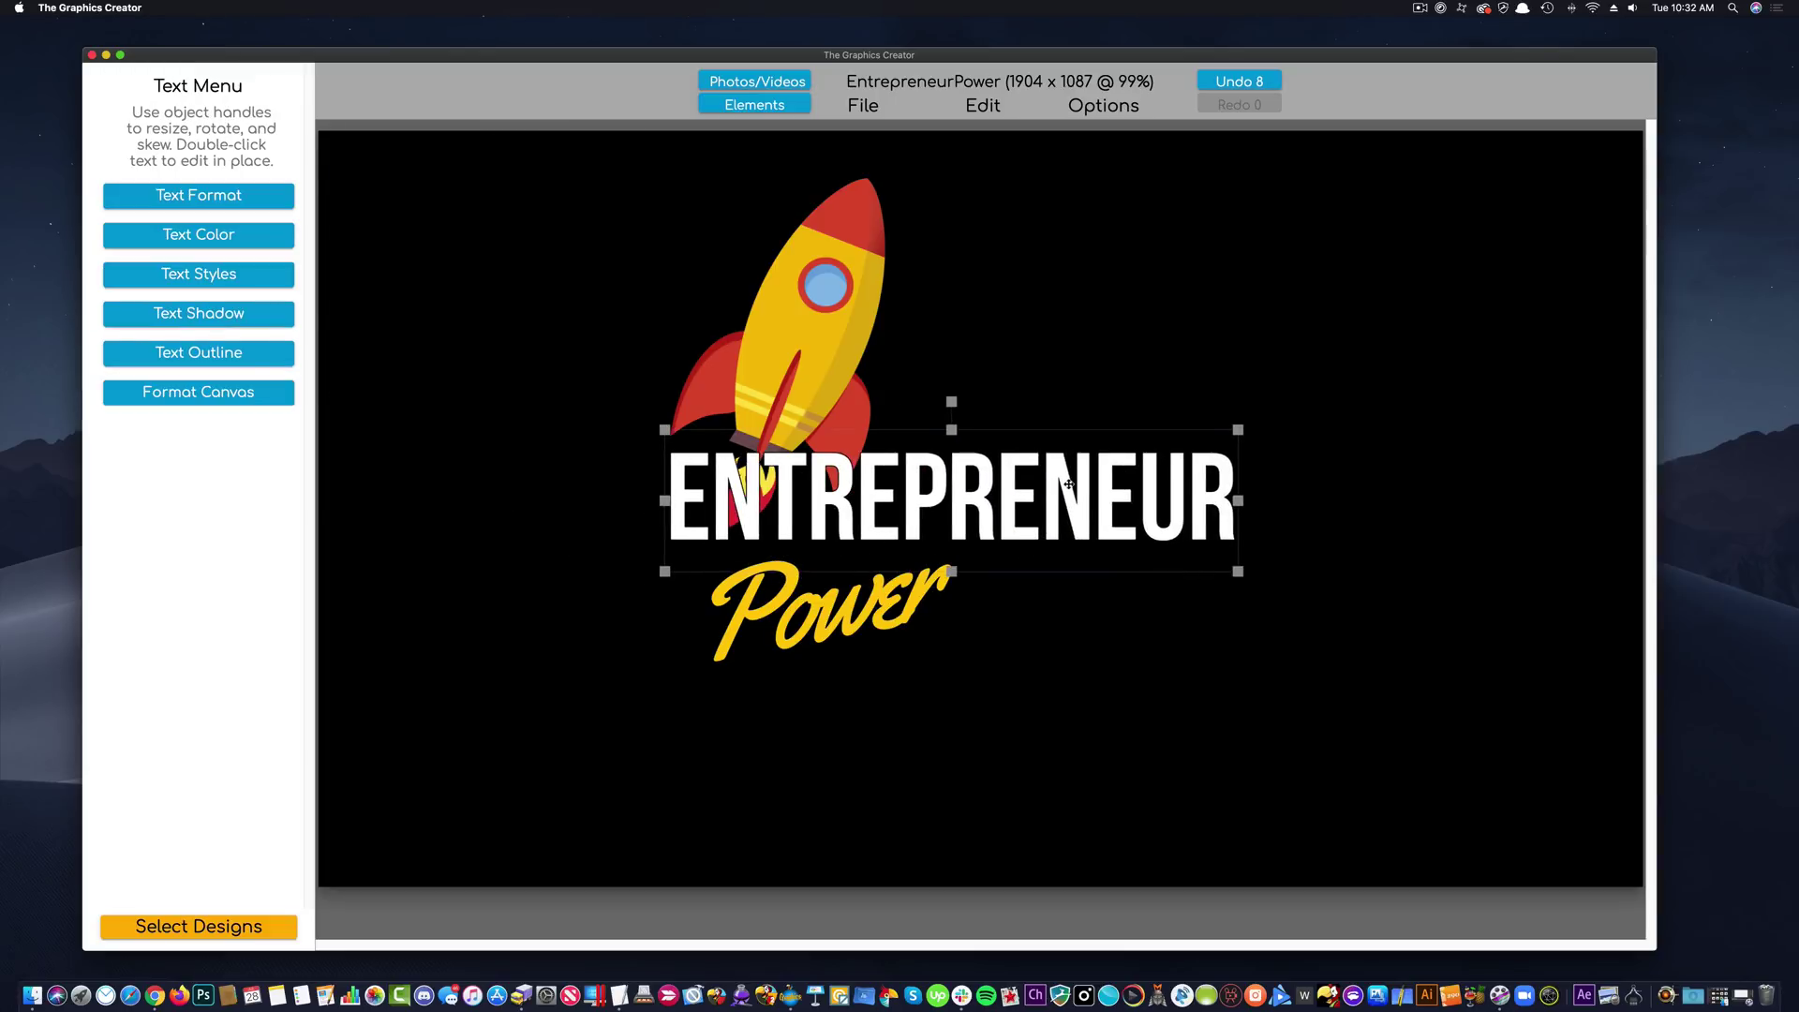
{"action": "left_click_drag", "start_coordinate": [888, 629], "coordinate": [1192, 573]}
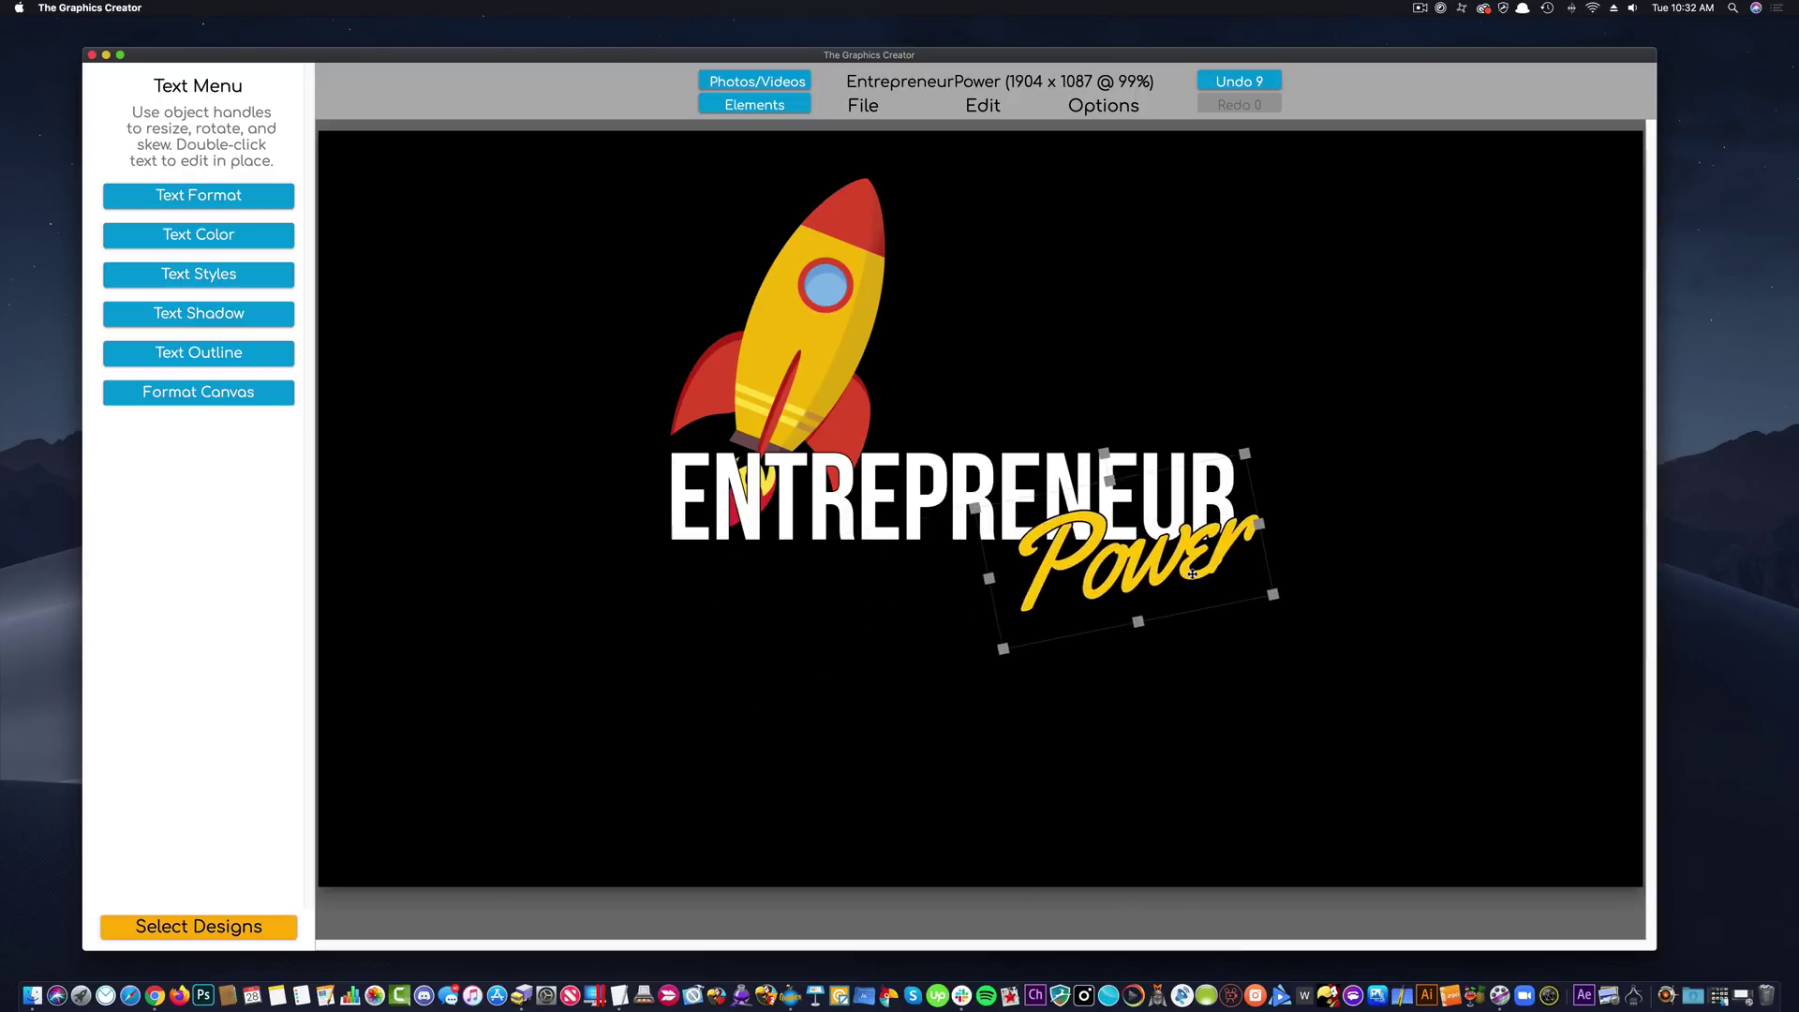
{"action": "left_click_drag", "start_coordinate": [806, 356], "coordinate": [579, 500]}
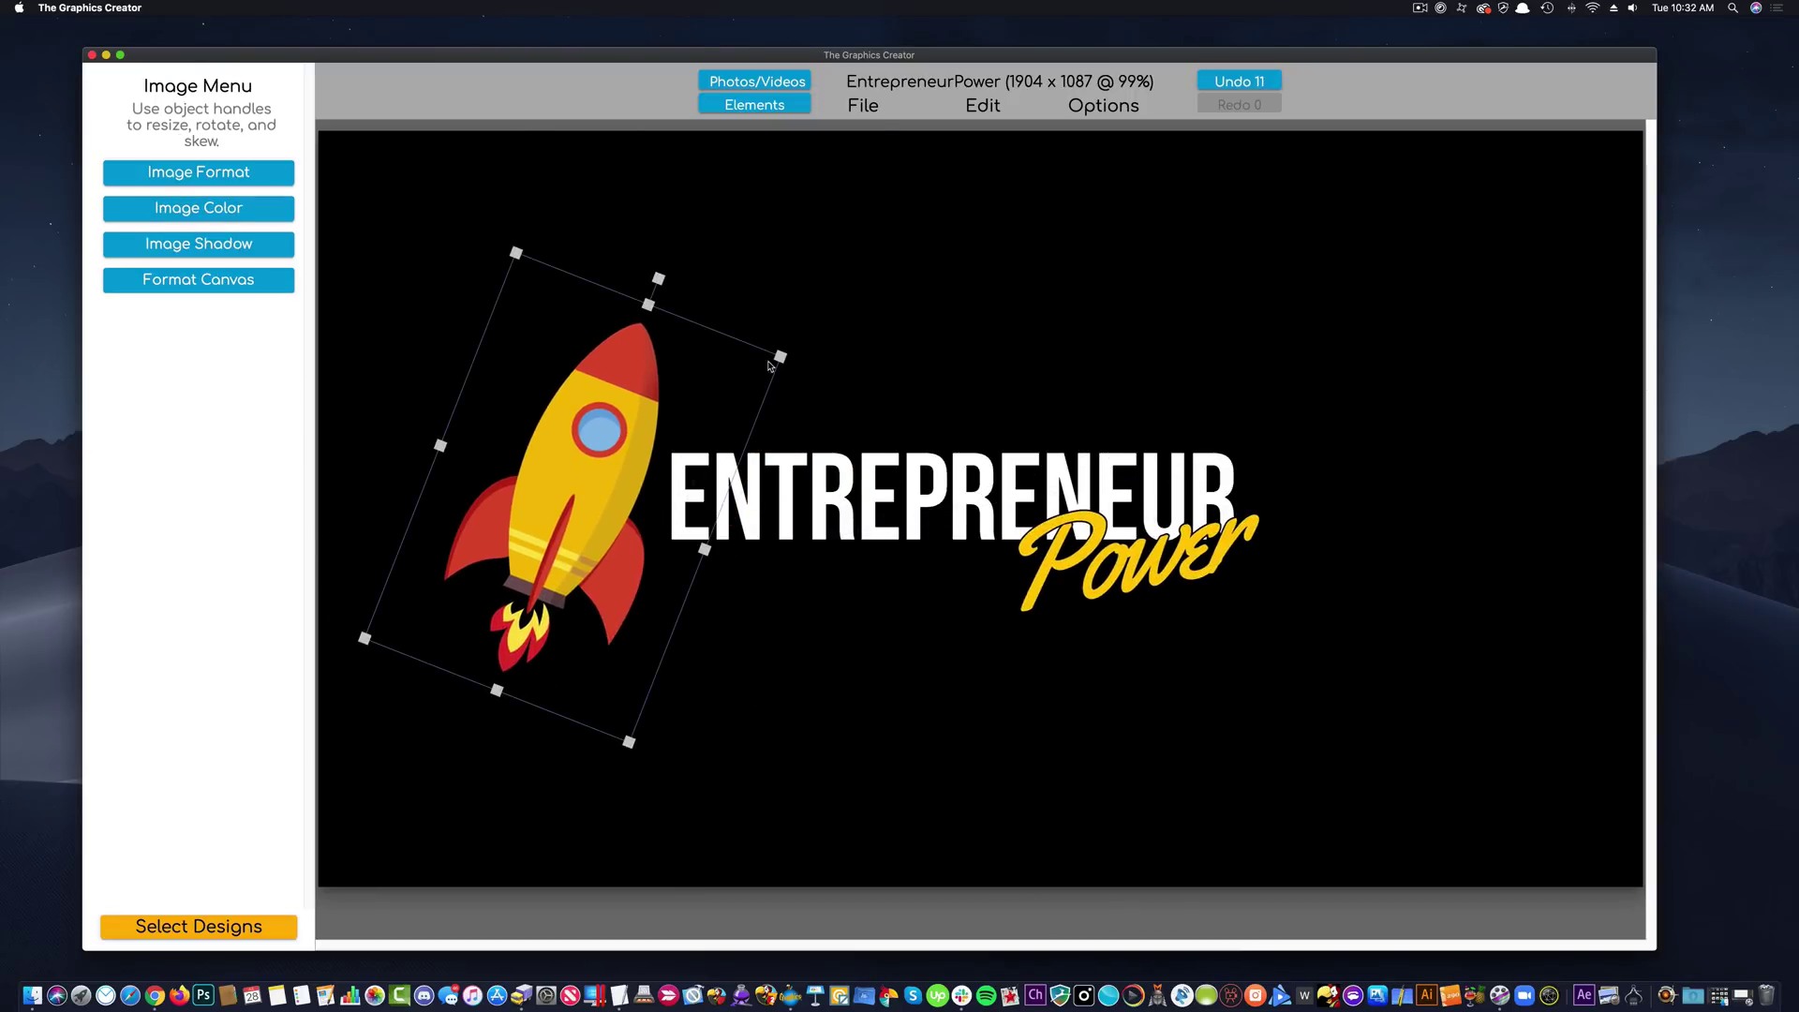
{"action": "left_click_drag", "start_coordinate": [779, 356], "coordinate": [735, 386]}
{"action": "left_click_drag", "start_coordinate": [640, 461], "coordinate": [667, 436]}
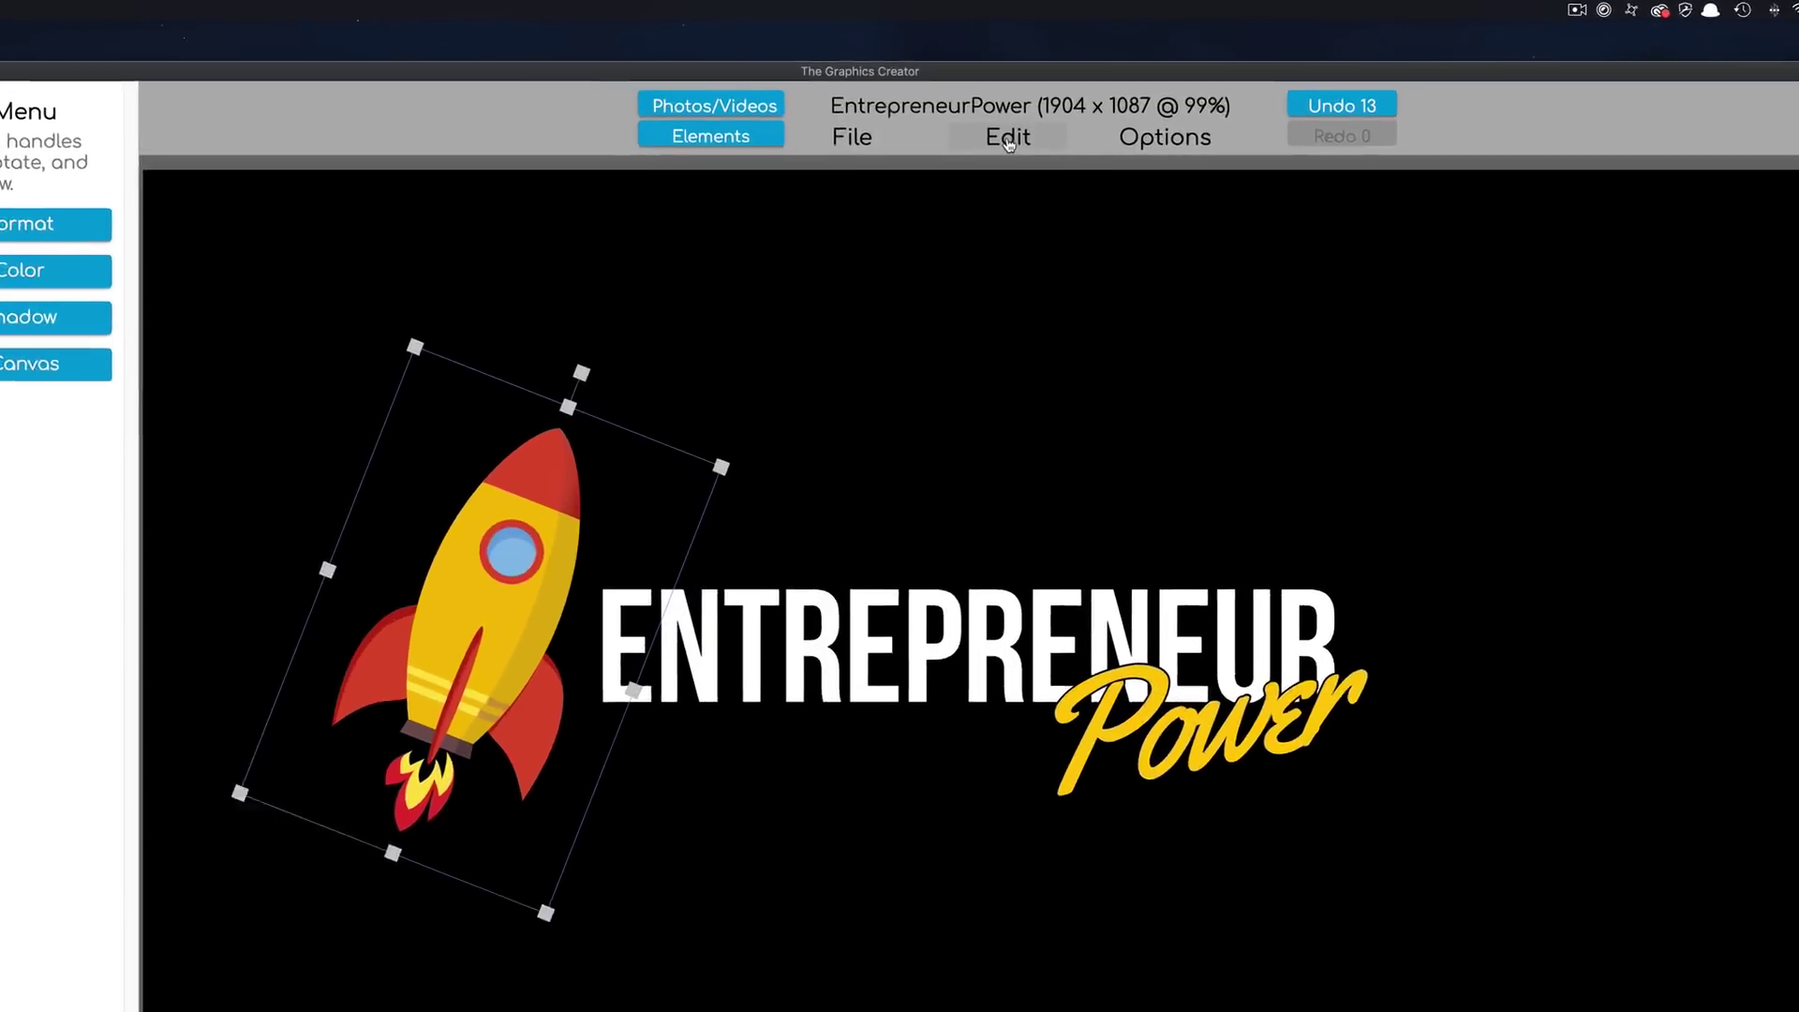
Add a new circle over the rocket, send it to the back, then reselect the rocket.
{"action": "left_click", "coordinate": [984, 106]}
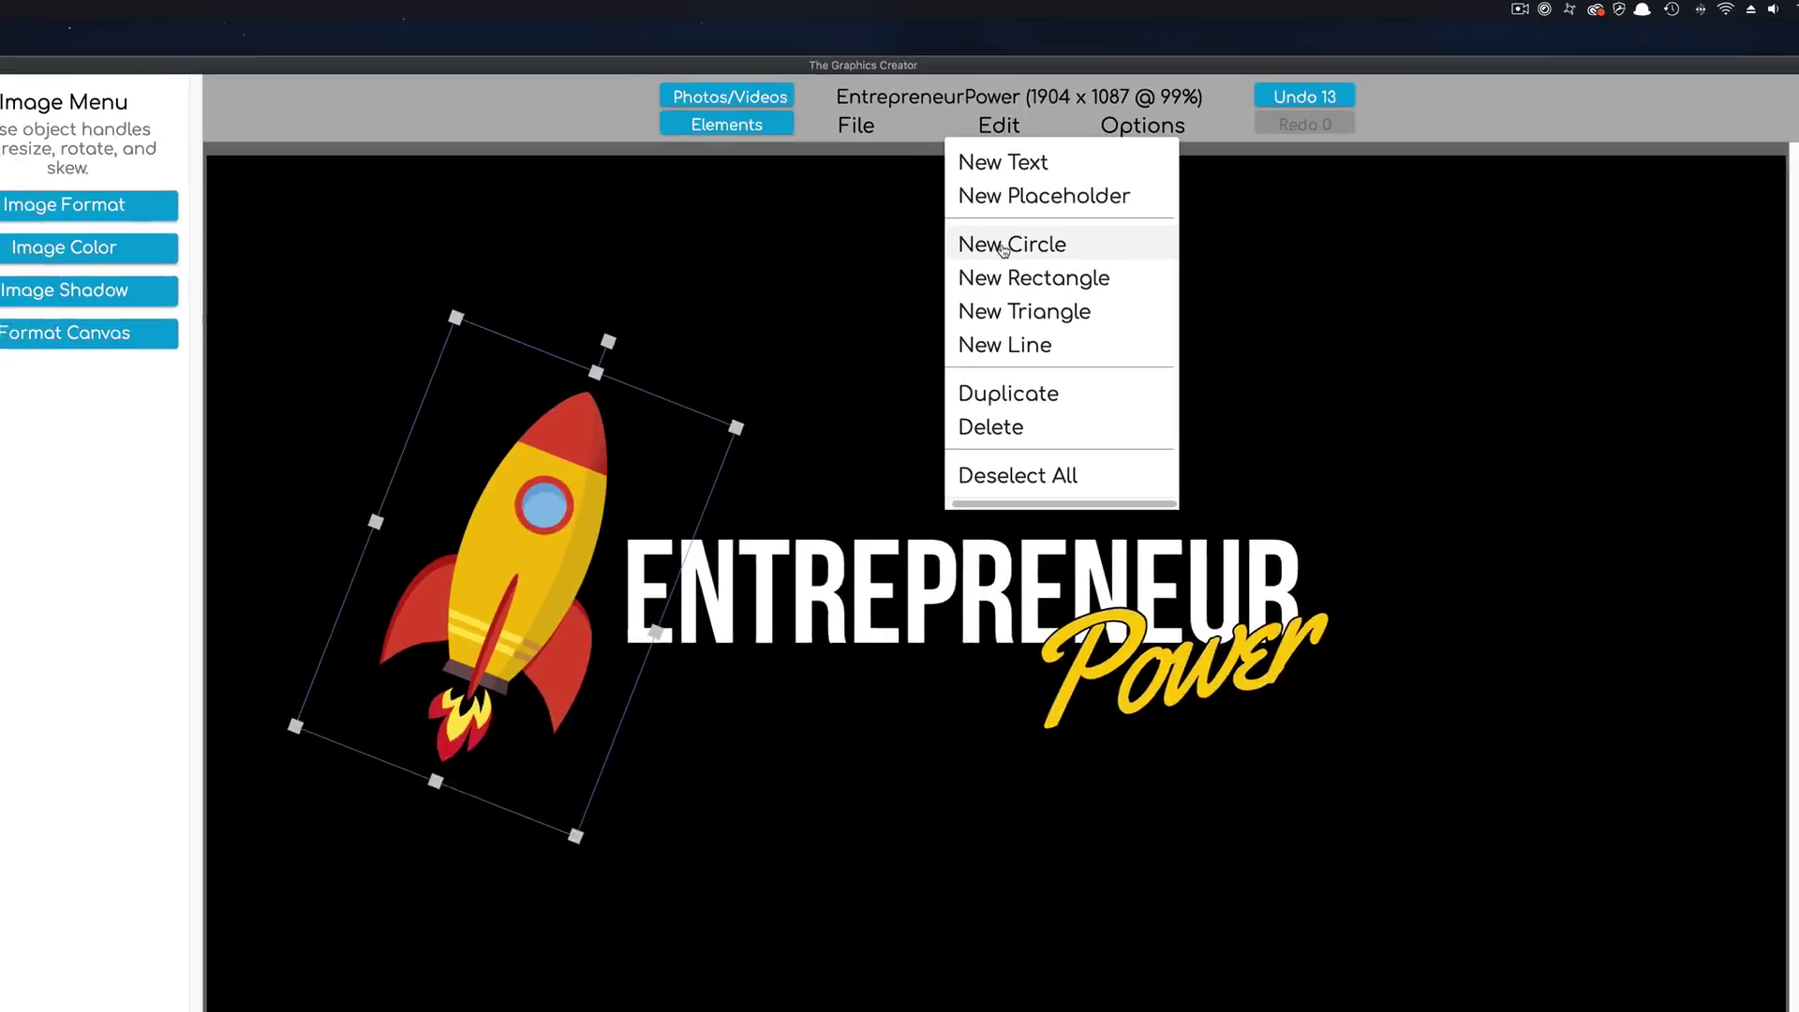
{"action": "left_click", "coordinate": [1003, 246]}
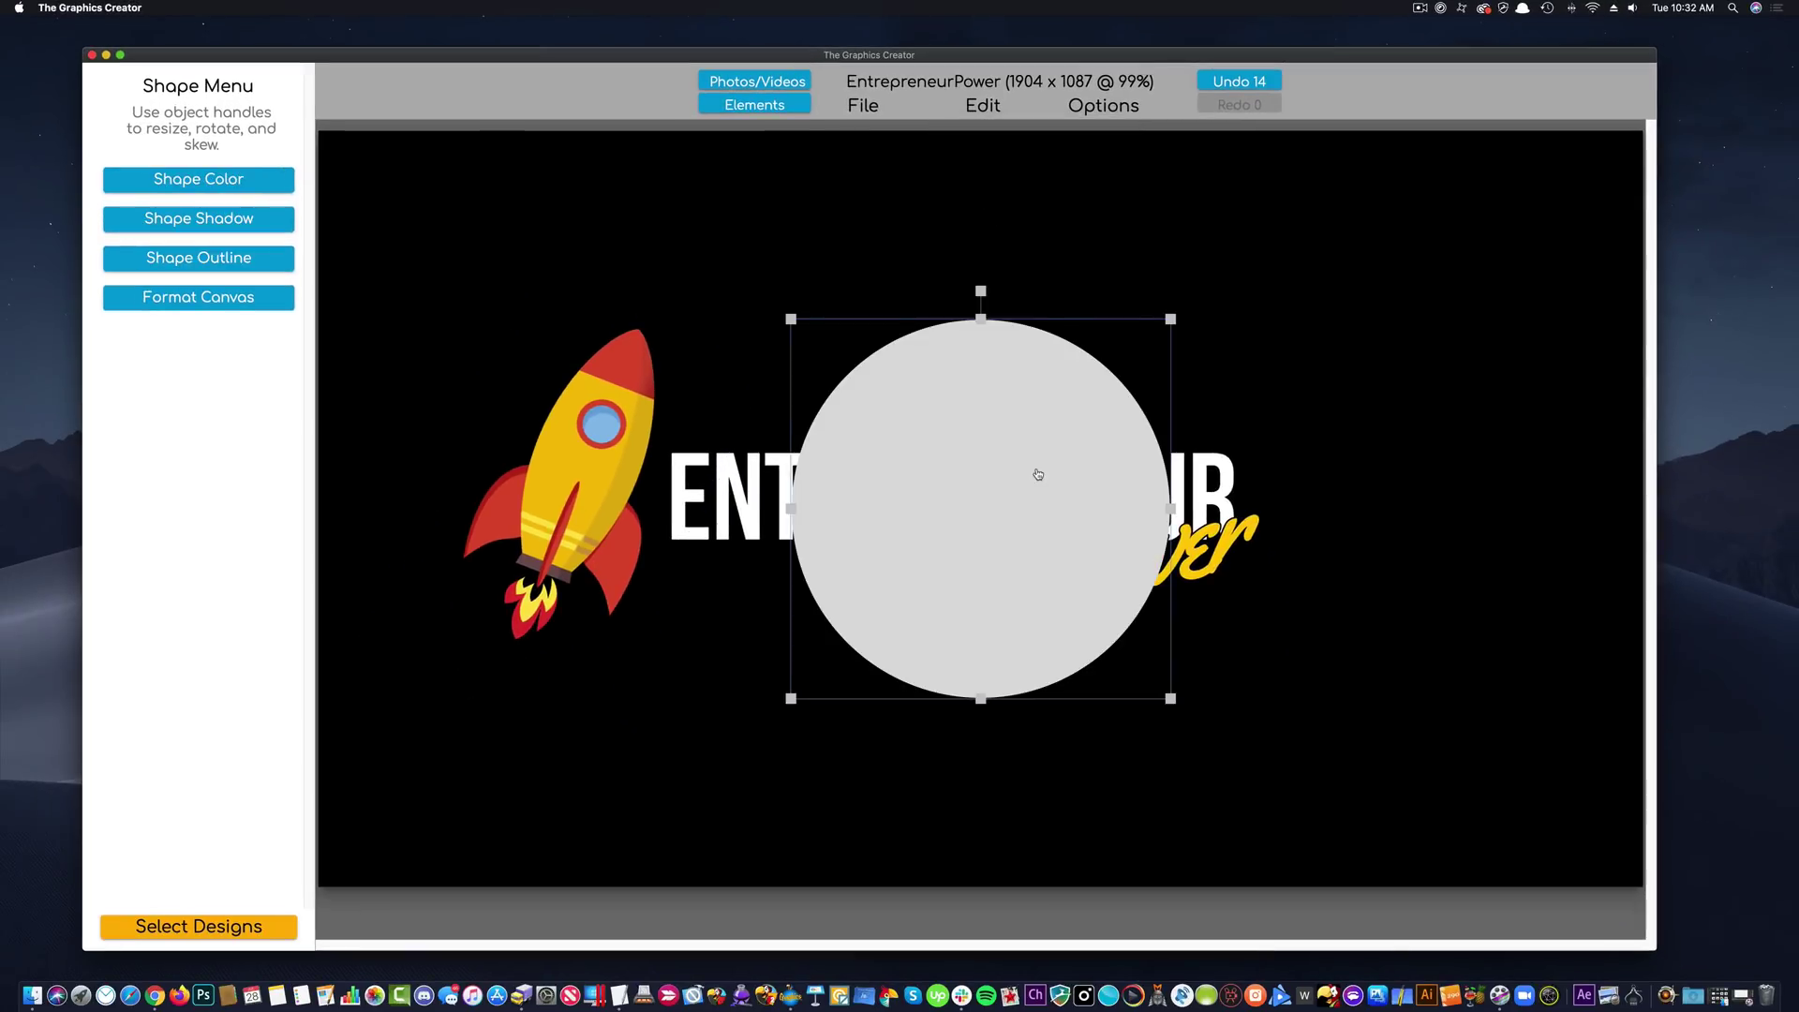
{"action": "left_click_drag", "start_coordinate": [1038, 474], "coordinate": [656, 450]}
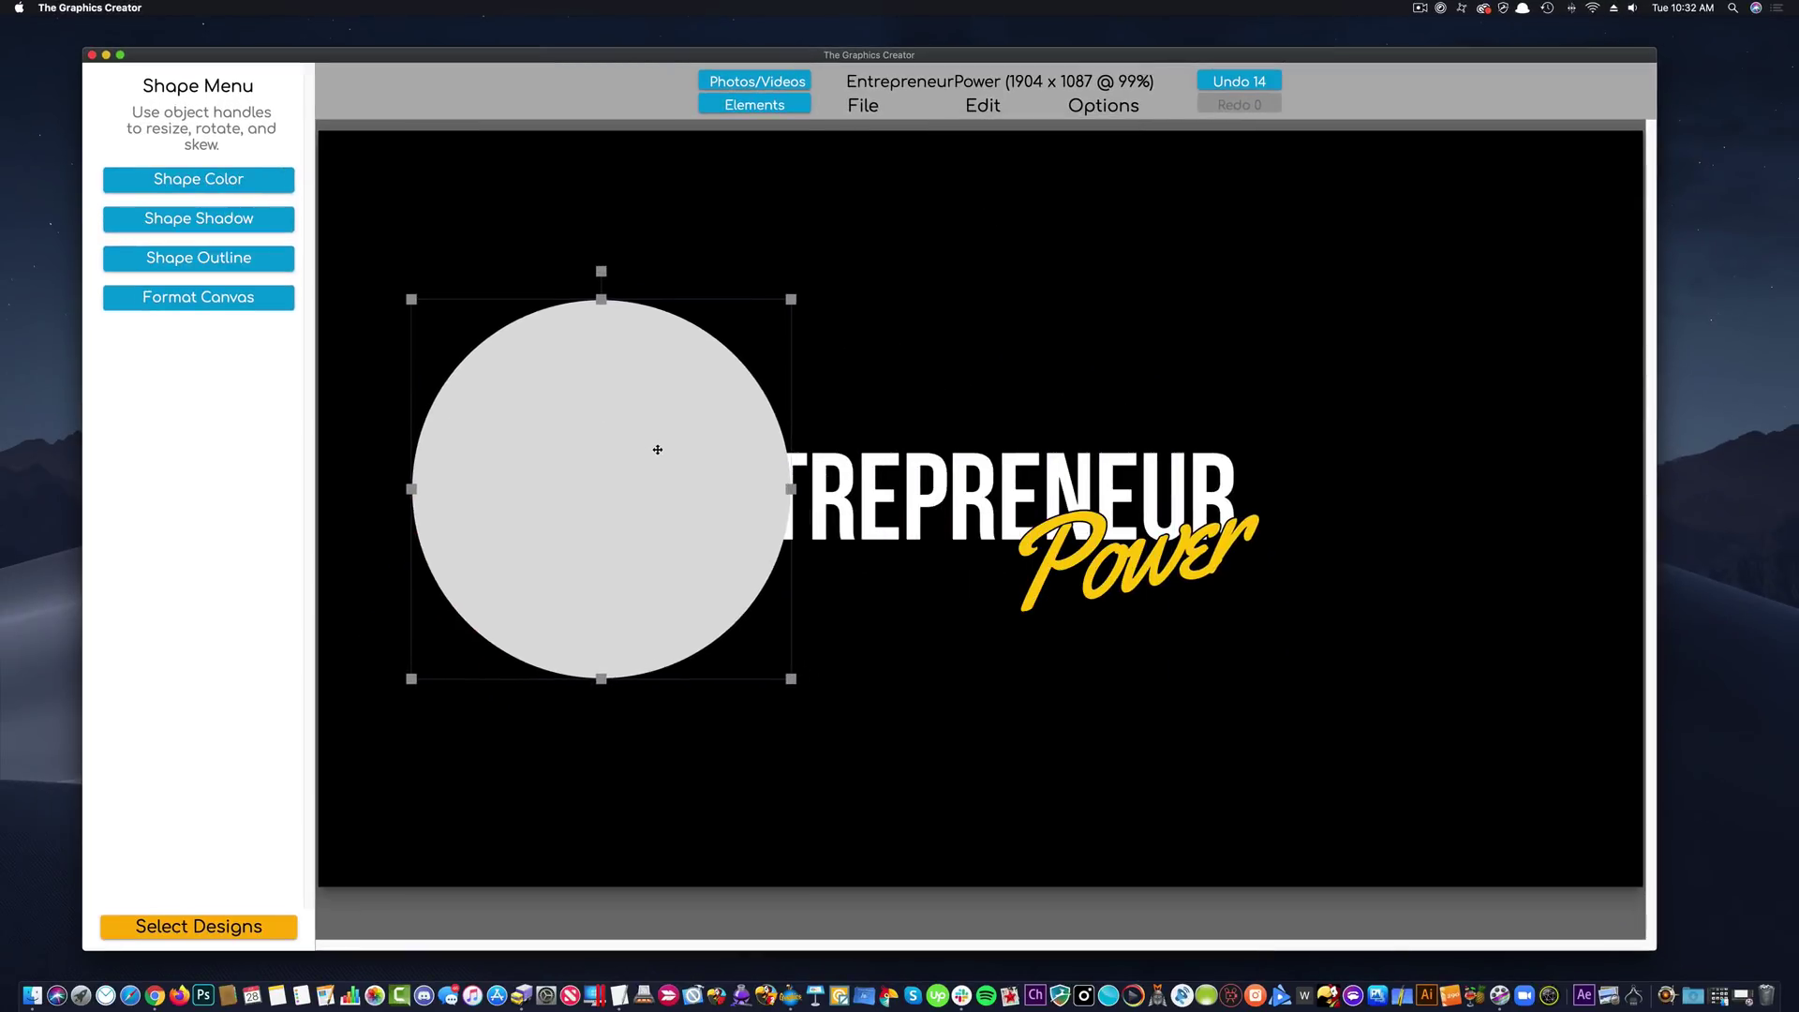
{"action": "left_click", "coordinate": [1105, 107]}
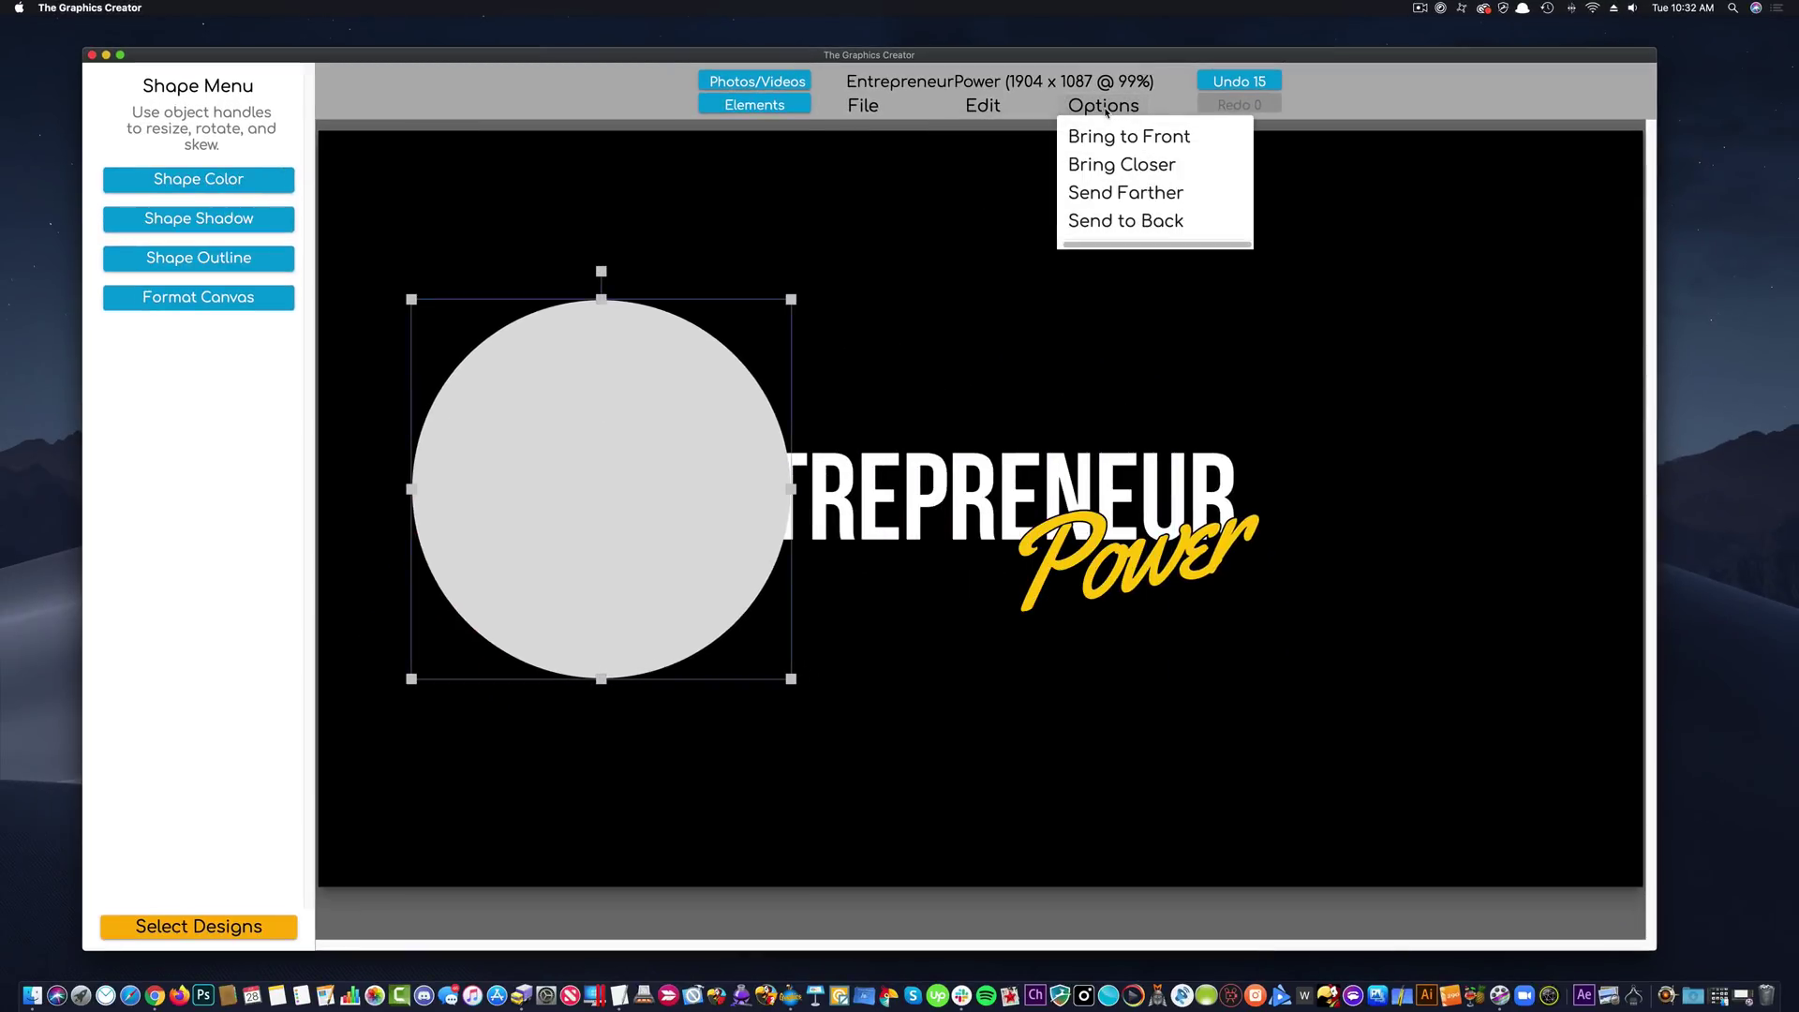
{"action": "left_click", "coordinate": [1085, 224]}
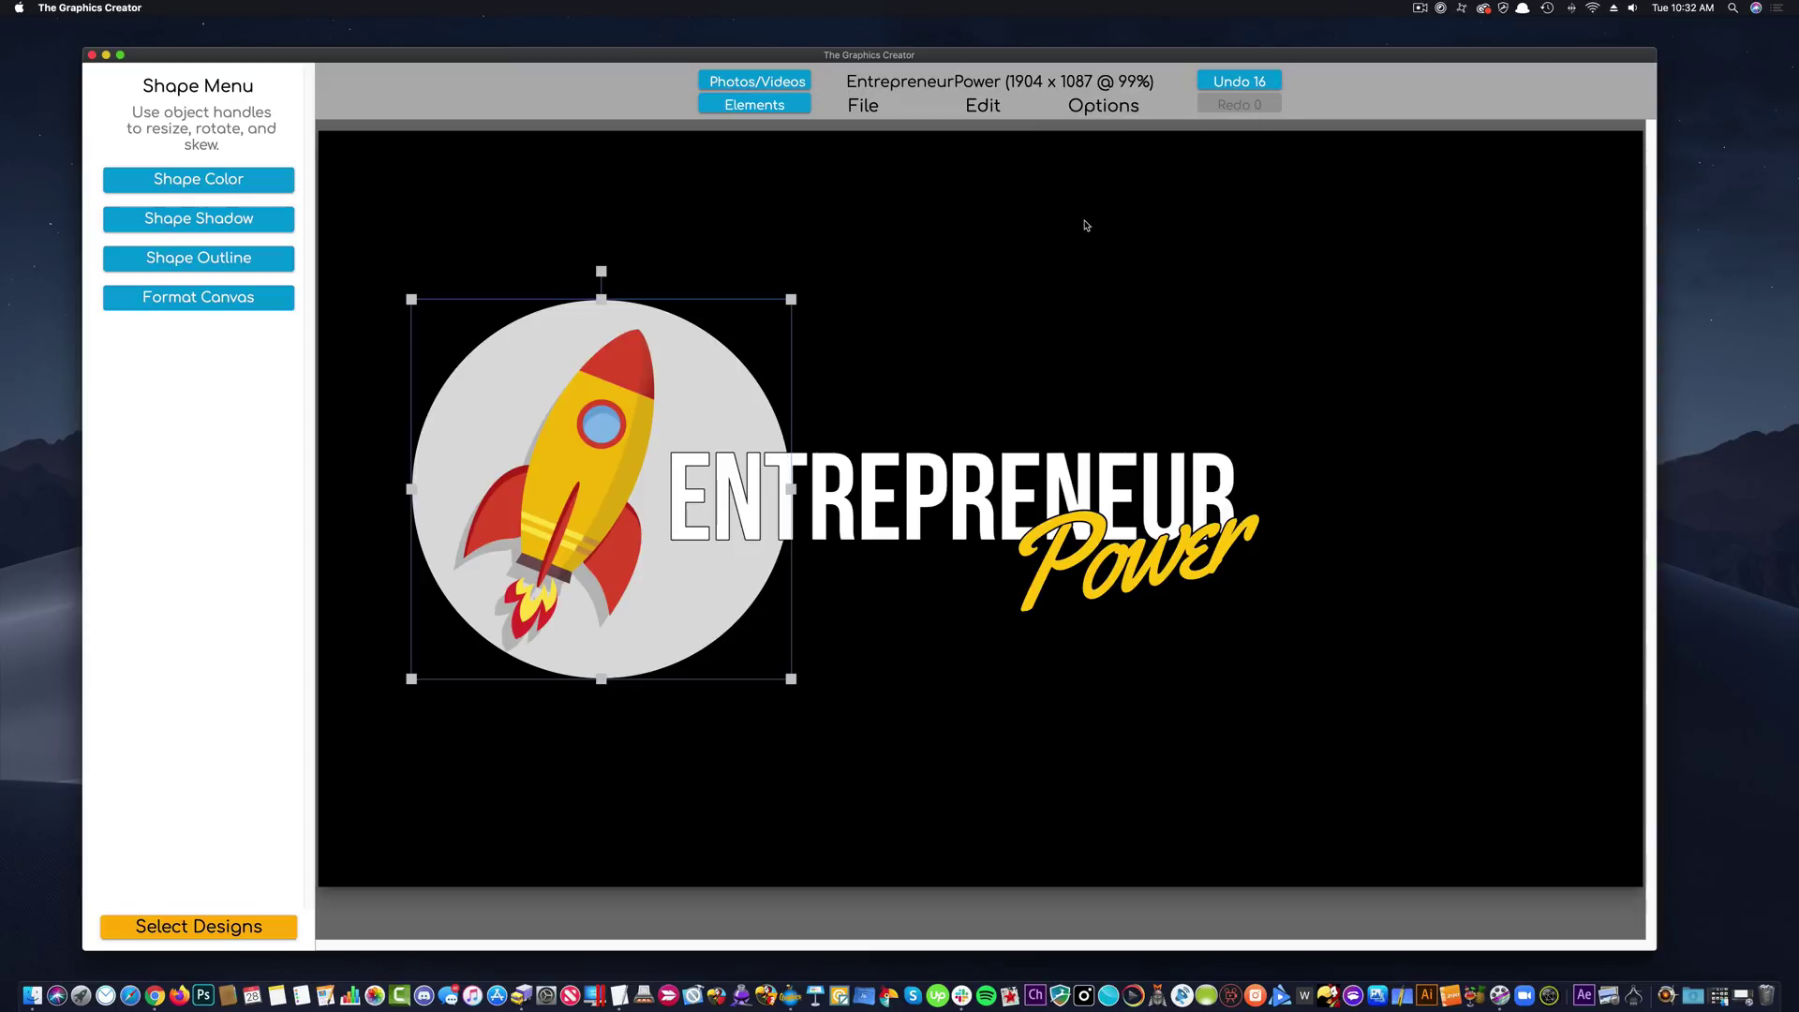
{"action": "left_click", "coordinate": [634, 417]}
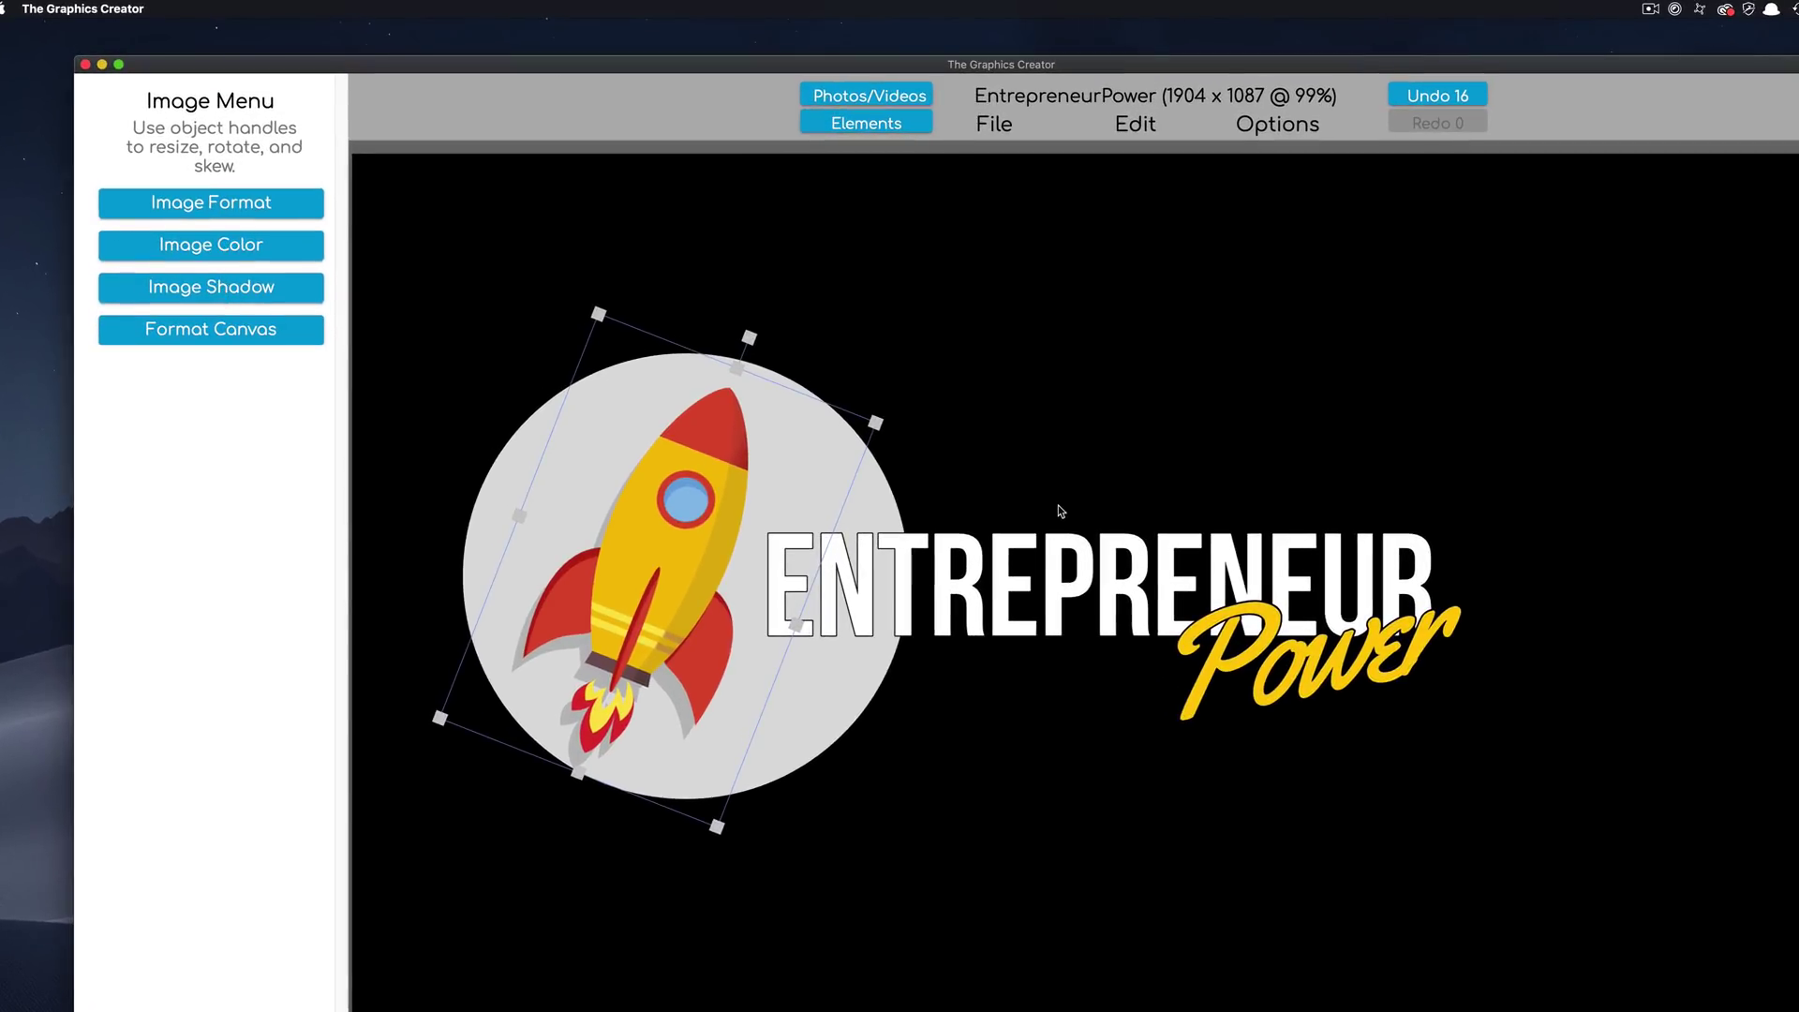
{"action": "left_click", "coordinate": [1057, 573]}
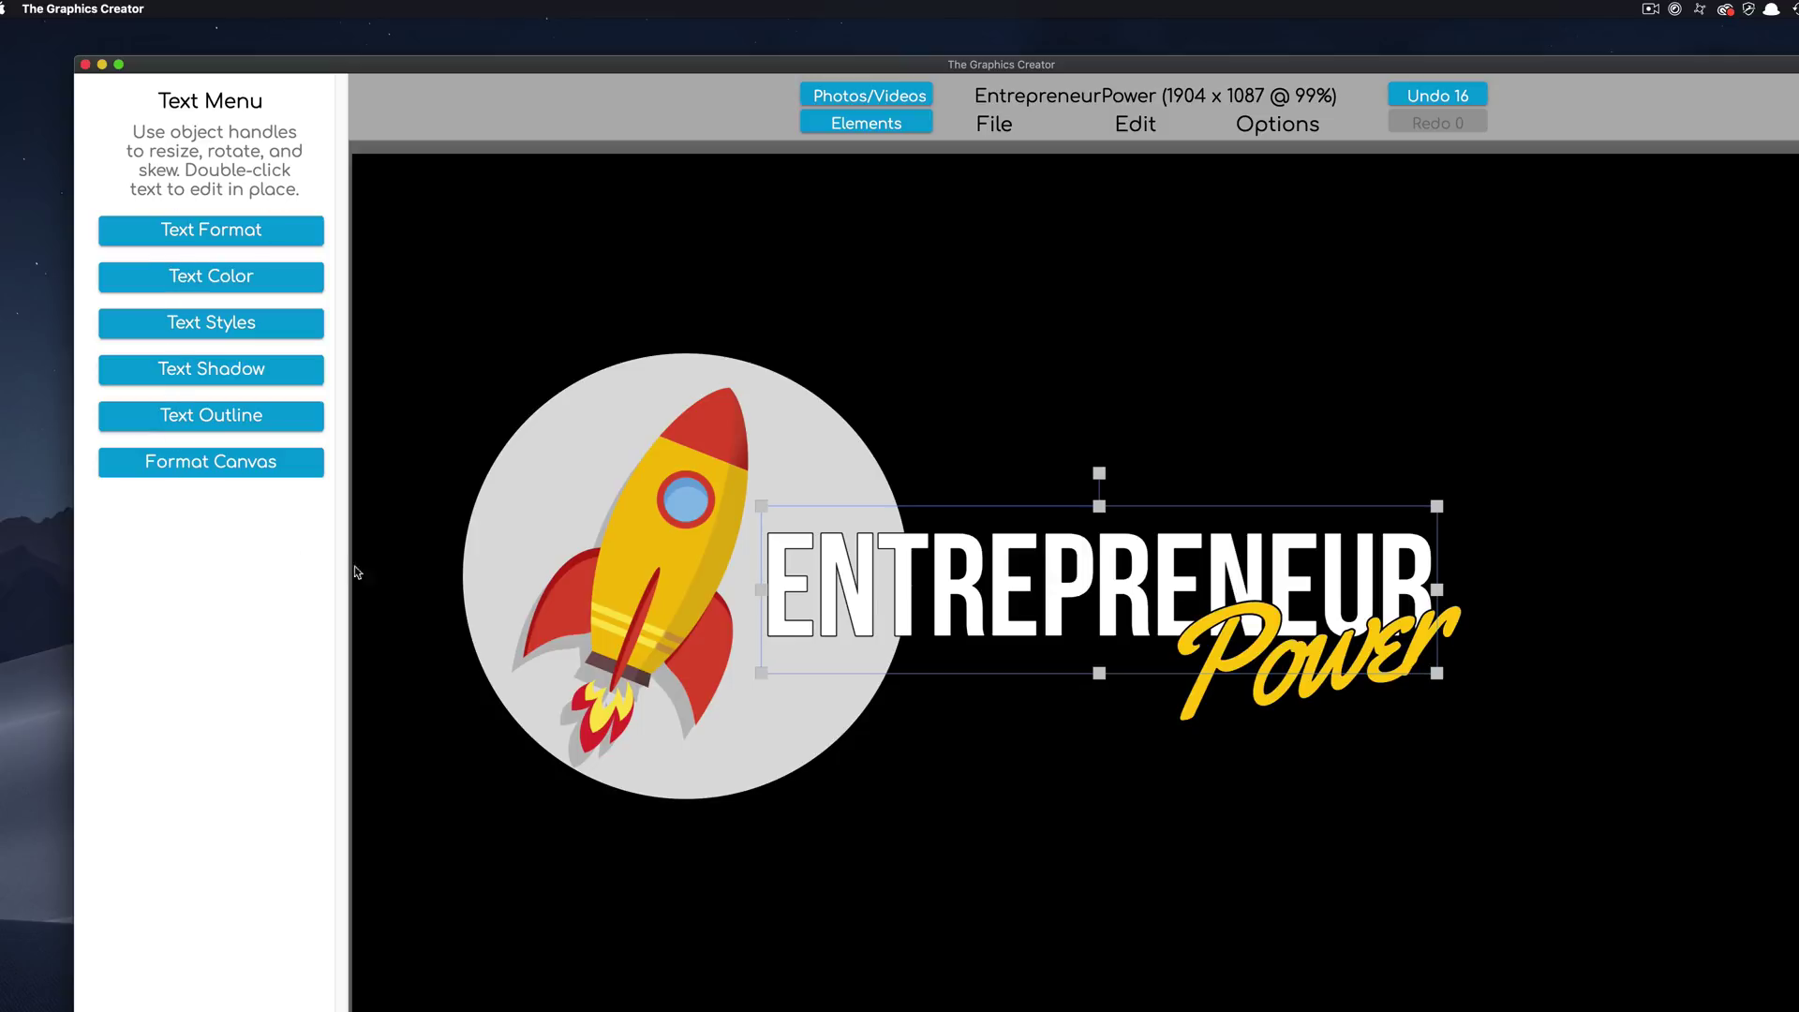
{"action": "left_click", "coordinate": [698, 560]}
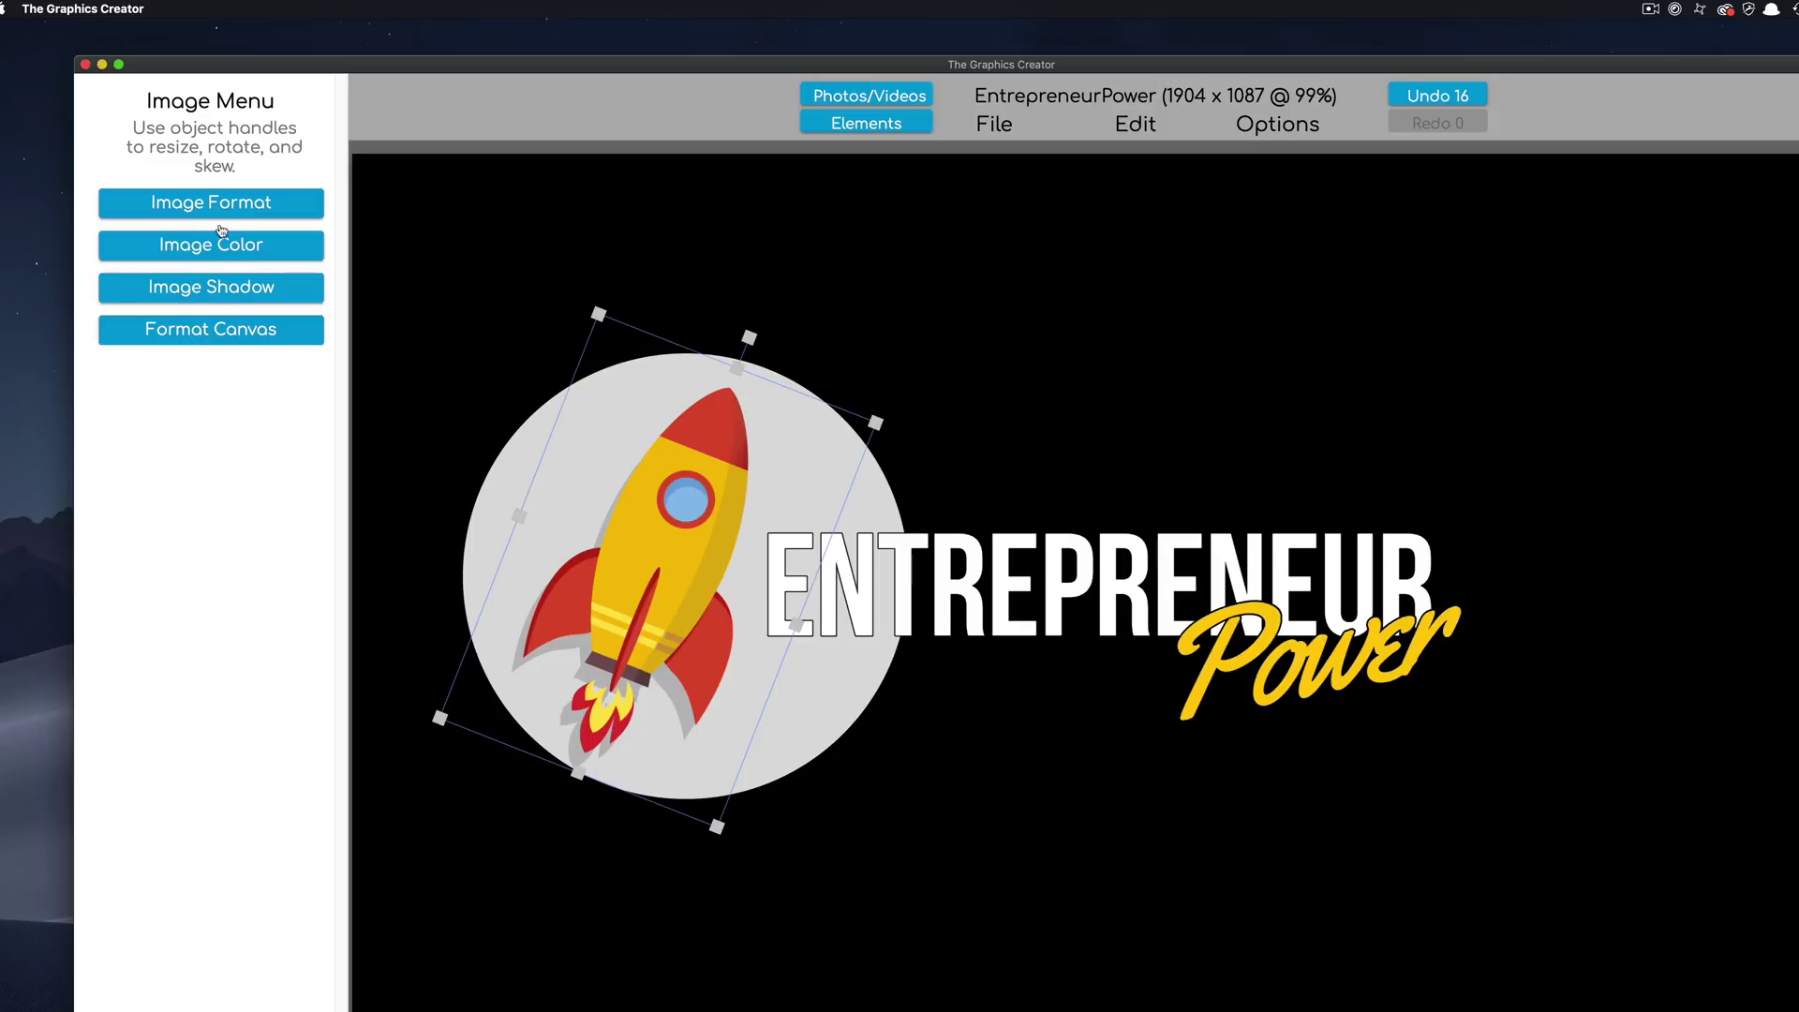
Give the rocket an image shadow with blur 2, distance 58, angle 358.
{"action": "left_click", "coordinate": [223, 291]}
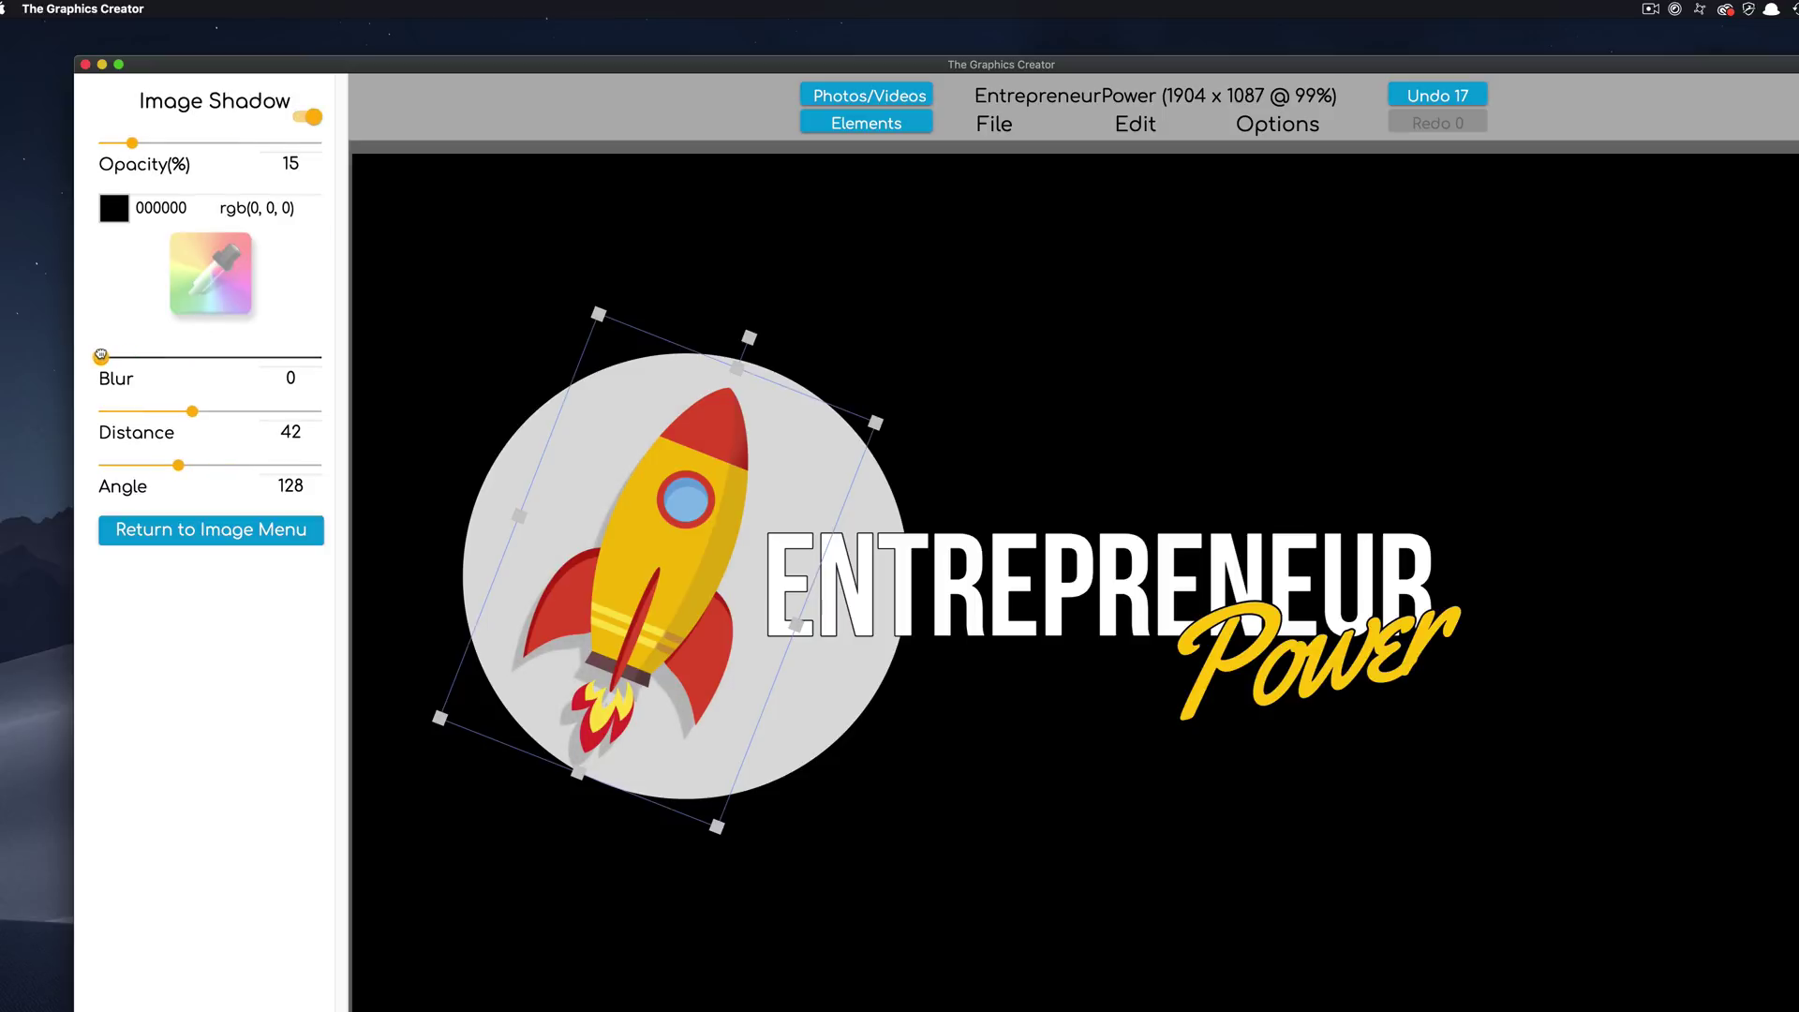
{"action": "left_click", "coordinate": [101, 356]}
{"action": "left_click_drag", "start_coordinate": [192, 411], "coordinate": [228, 410]}
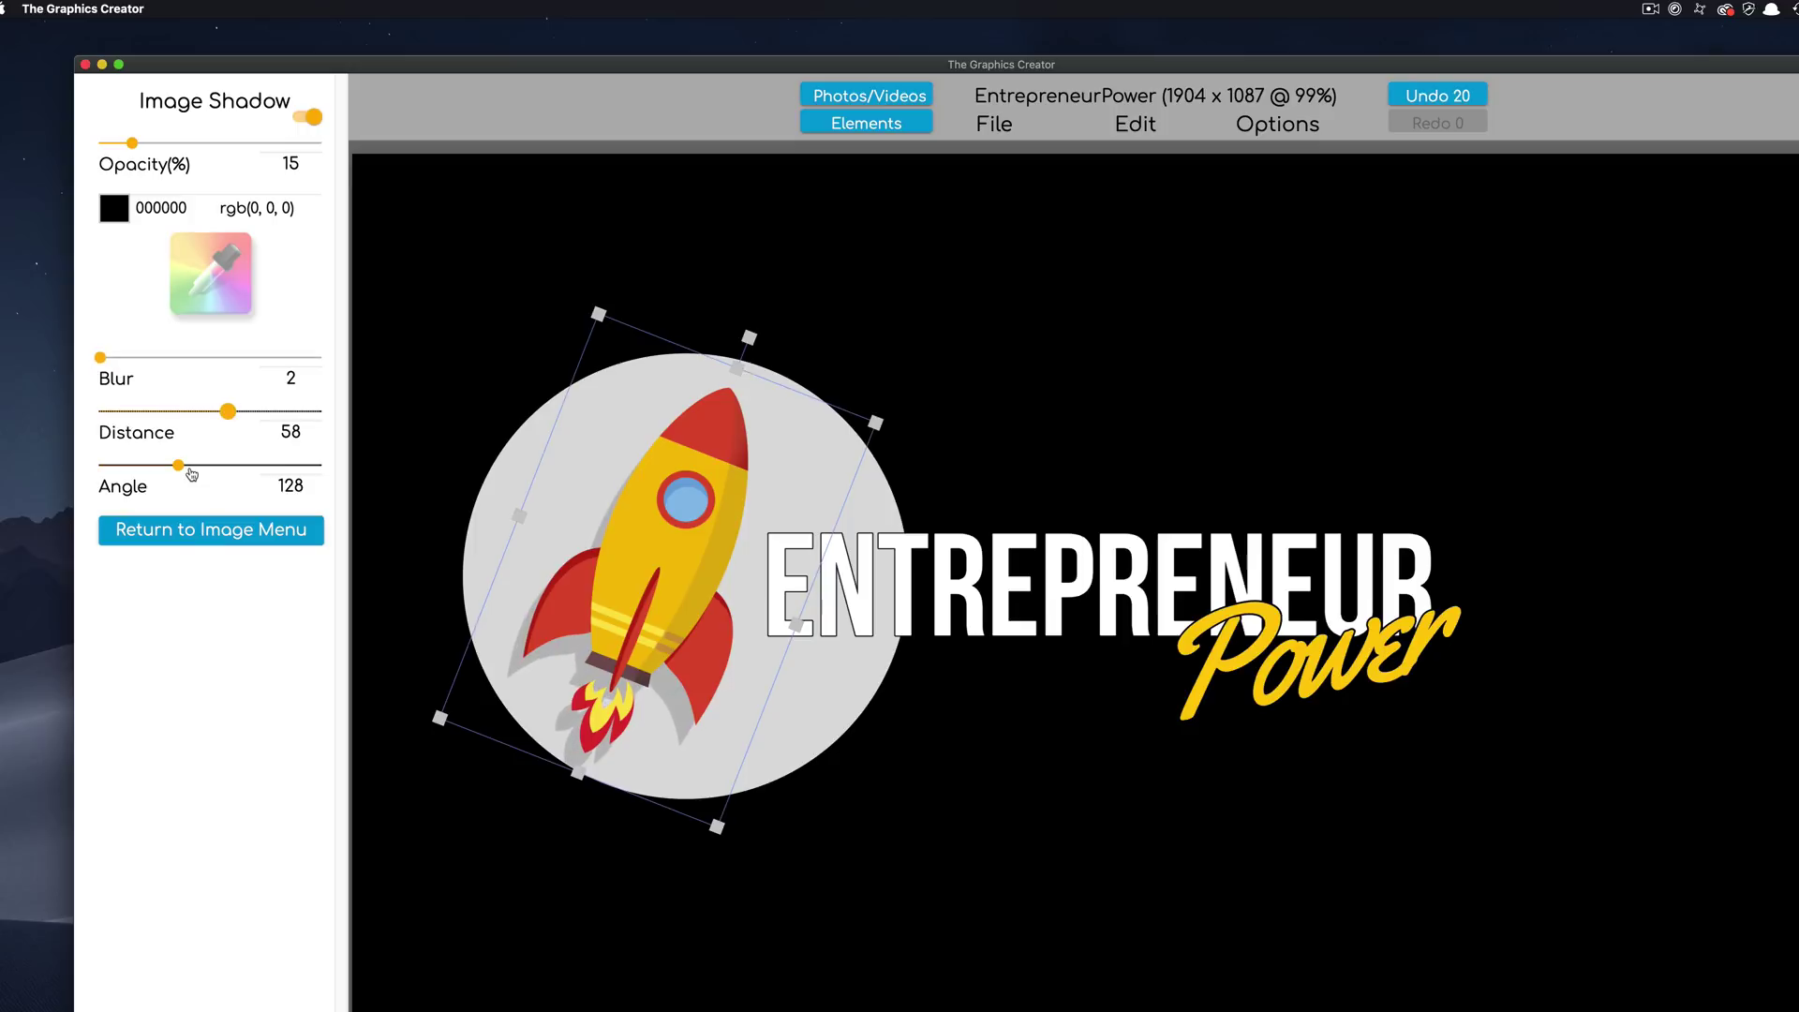
{"action": "left_click_drag", "start_coordinate": [177, 466], "coordinate": [342, 482]}
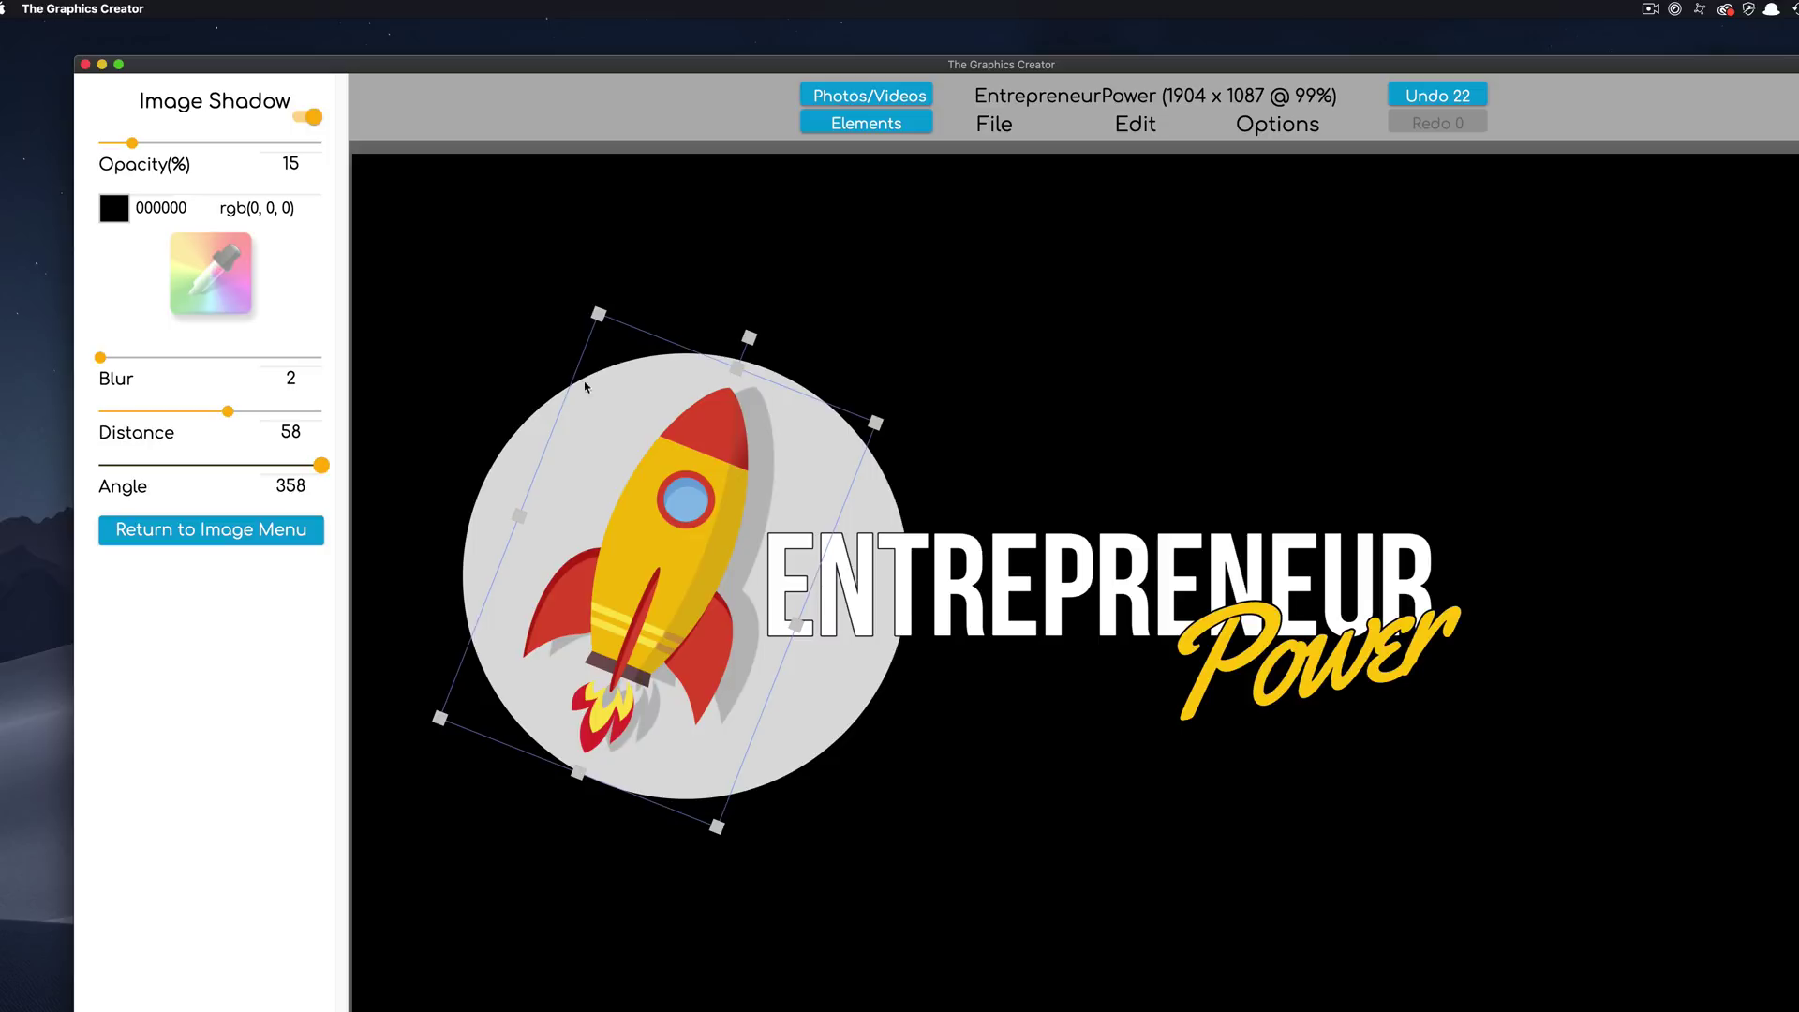
Add a text shadow with a shortened distance to ENTREPRENEUR, then deselect.
{"action": "left_click", "coordinate": [840, 594]}
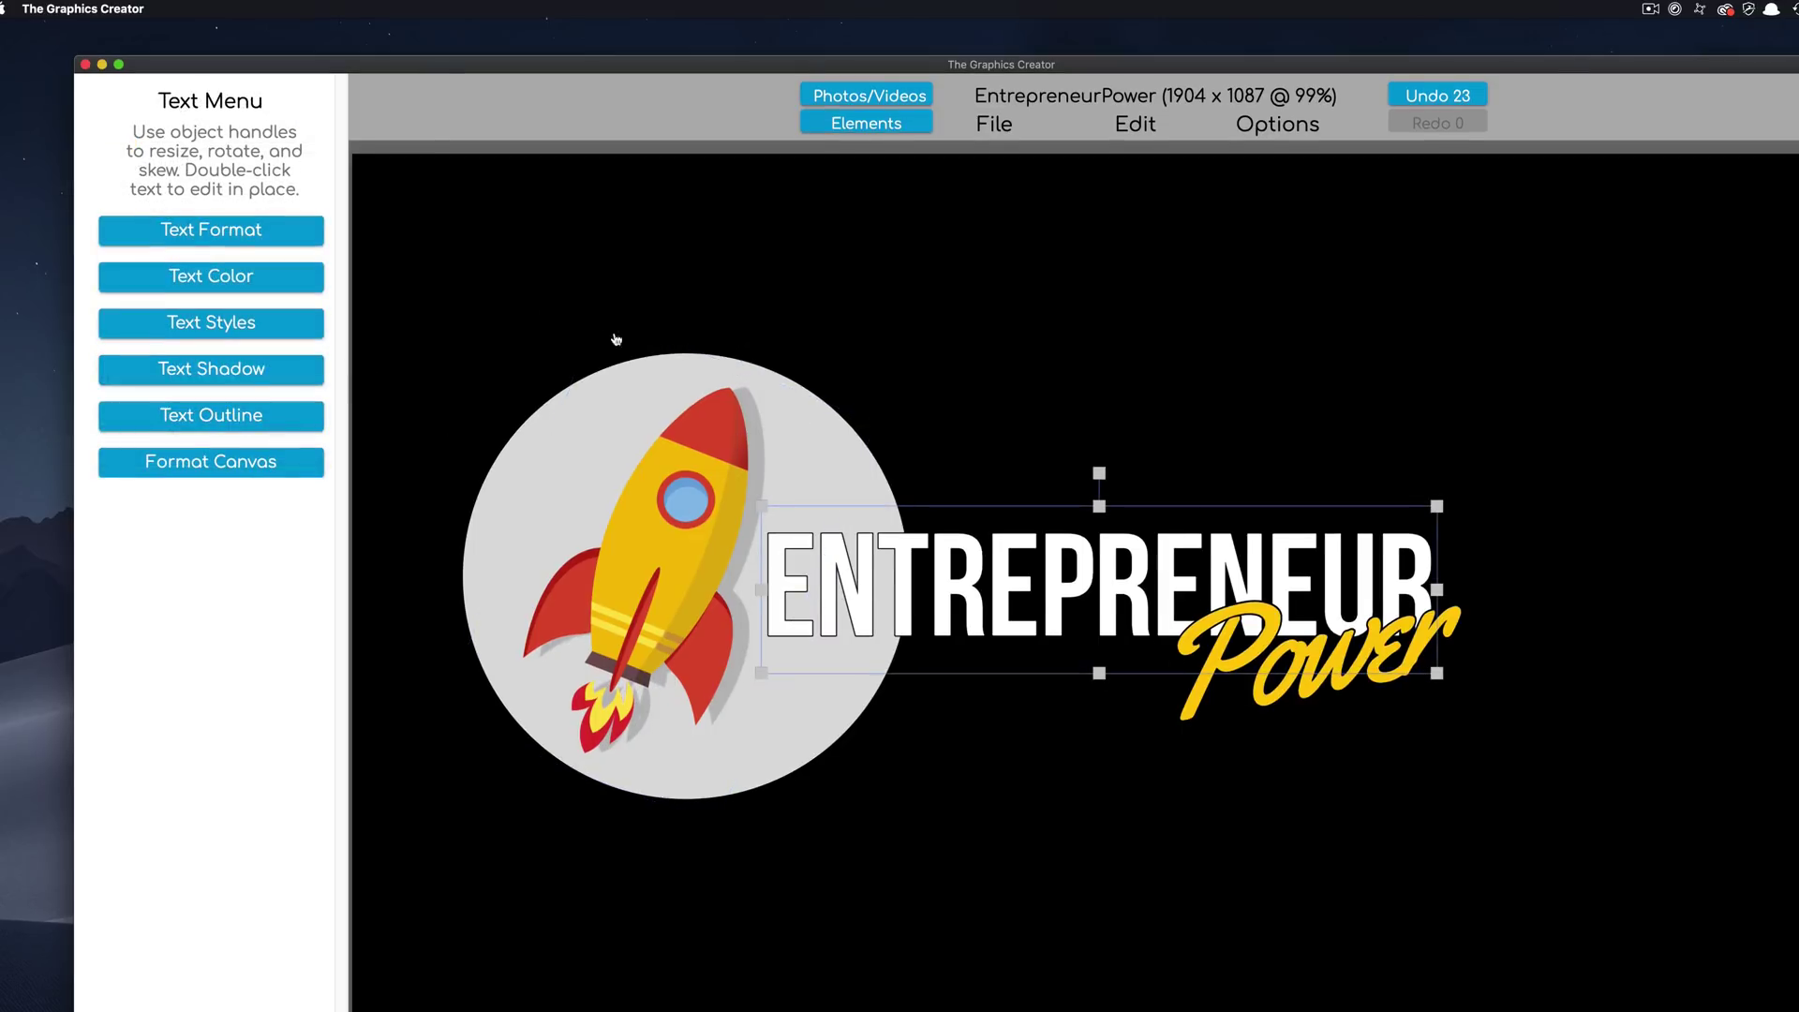
{"action": "left_click", "coordinate": [211, 369]}
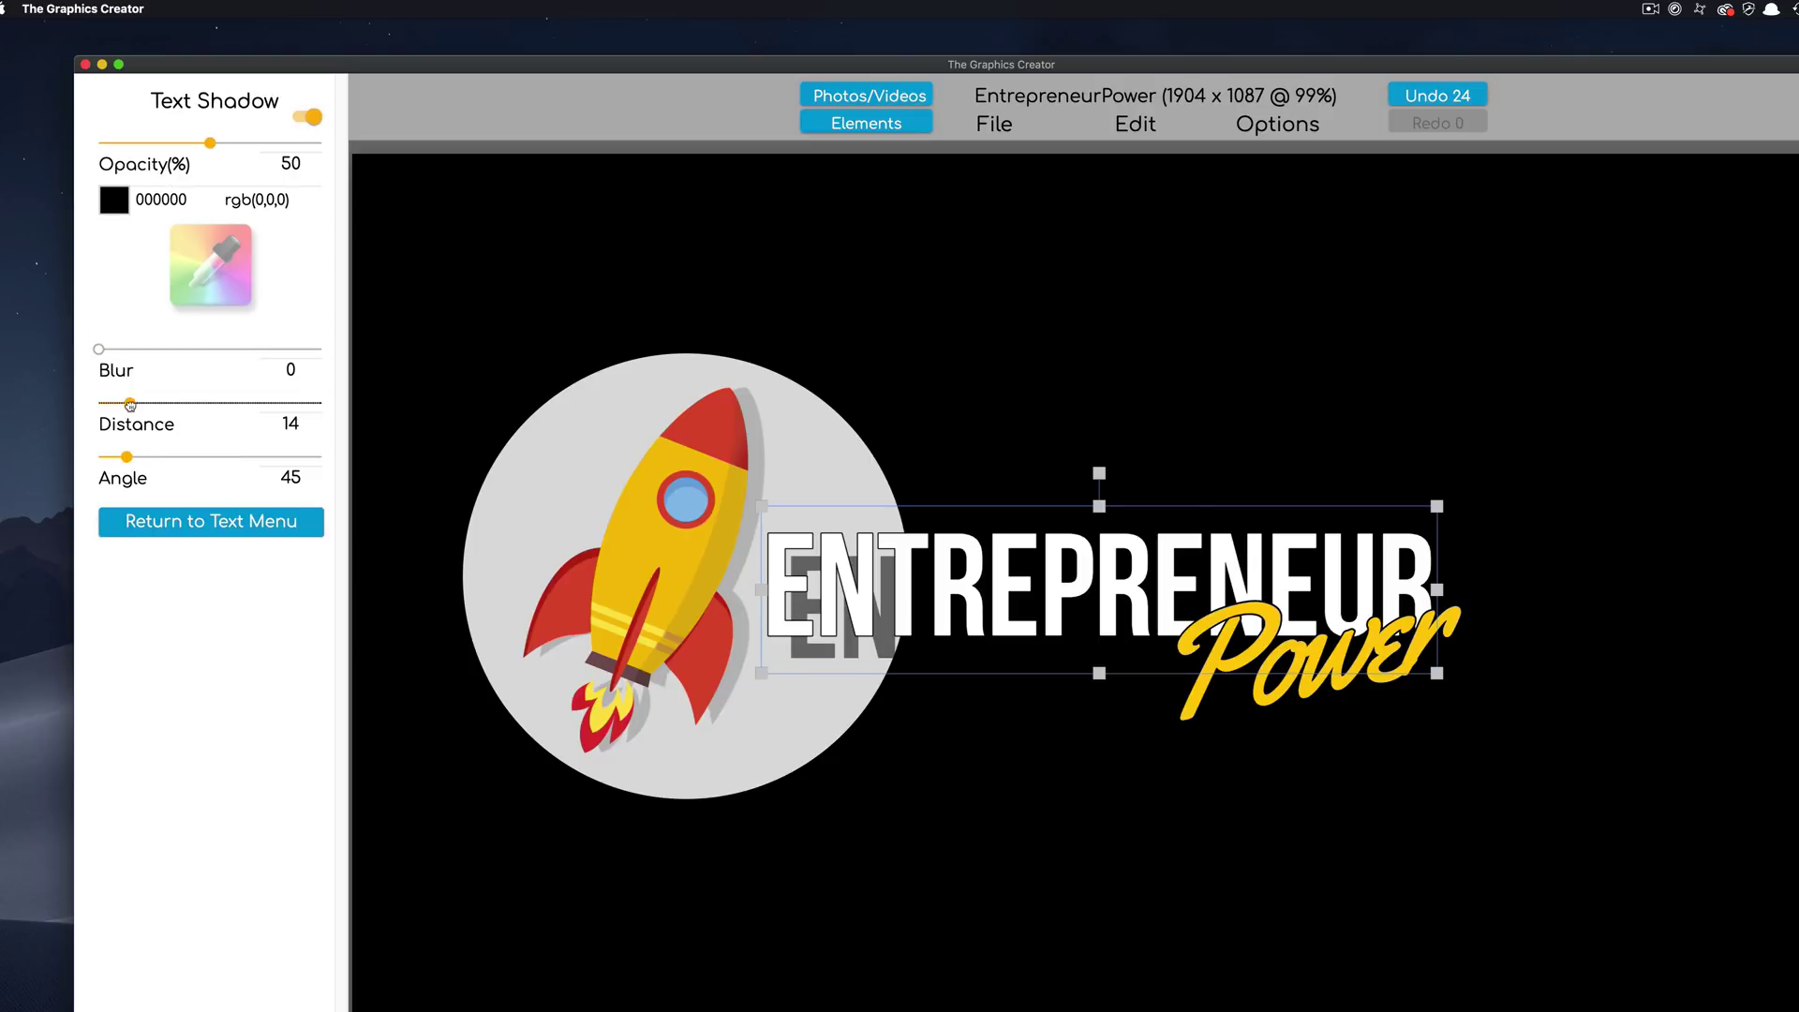
{"action": "left_click_drag", "start_coordinate": [130, 404], "coordinate": [111, 404]}
{"action": "left_click", "coordinate": [1078, 761]}
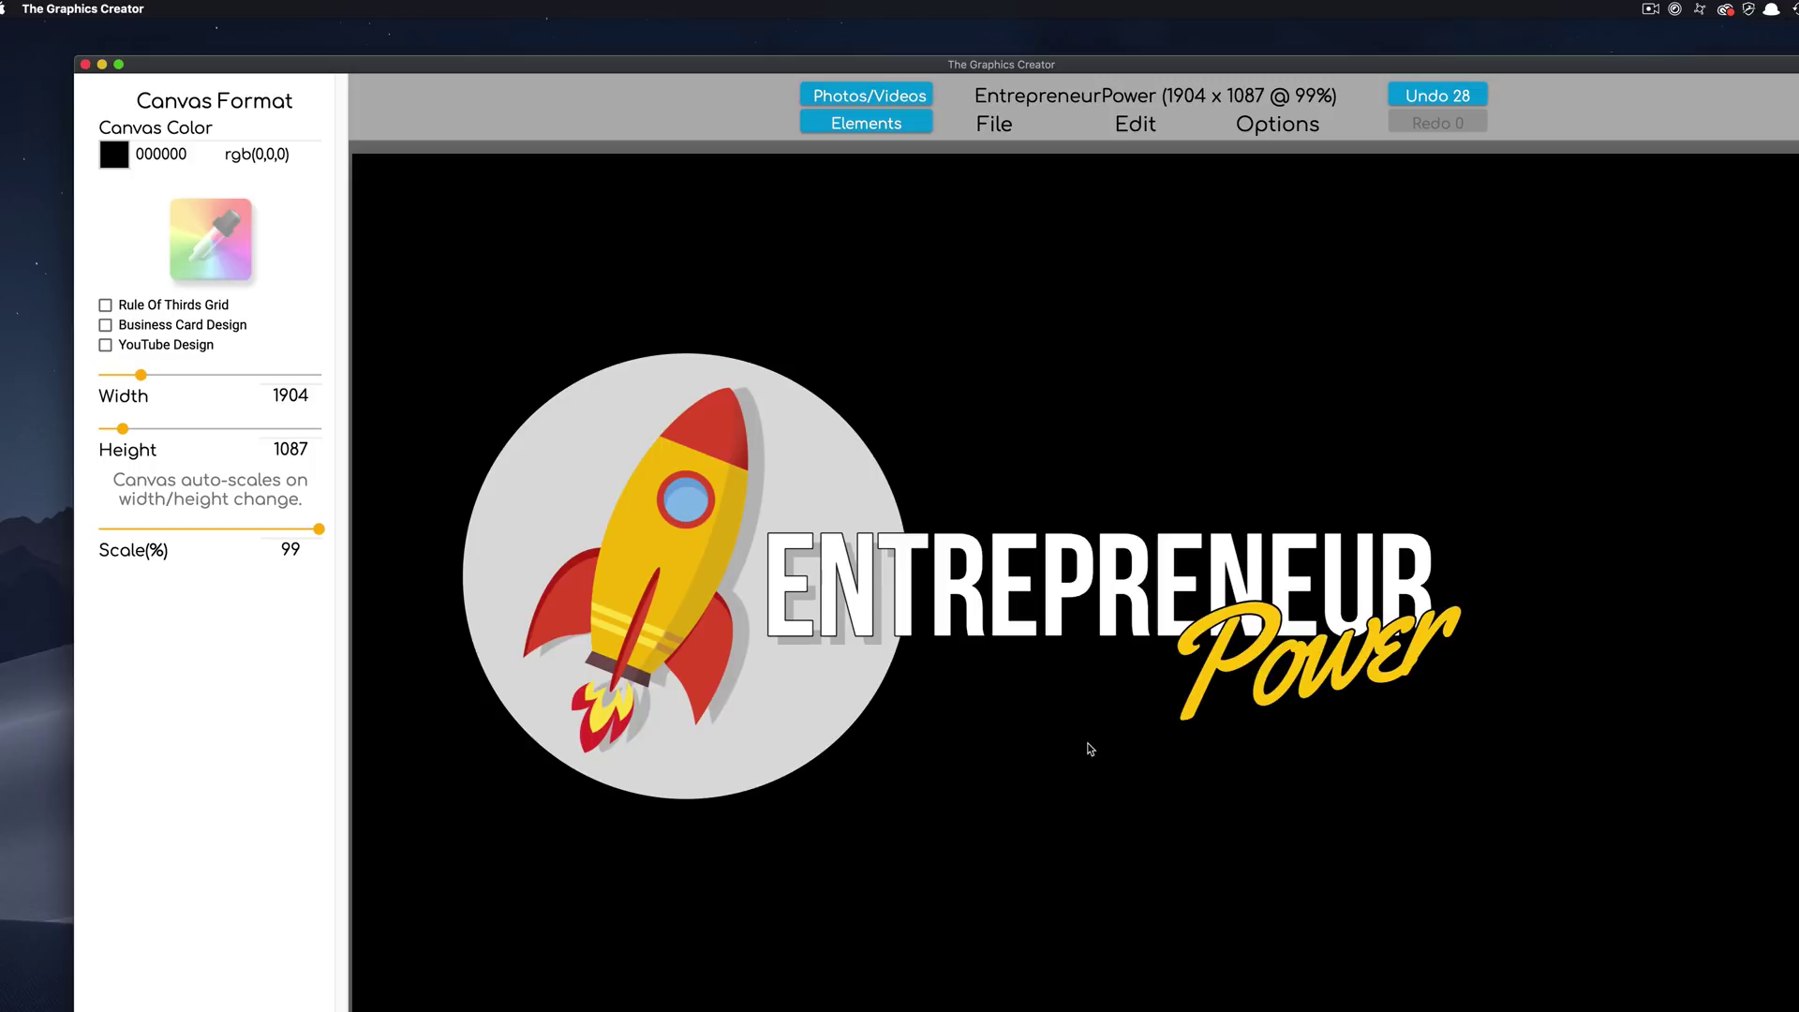
Shrink the grey circle and reposition it behind the rocket.
{"action": "left_click", "coordinate": [821, 461]}
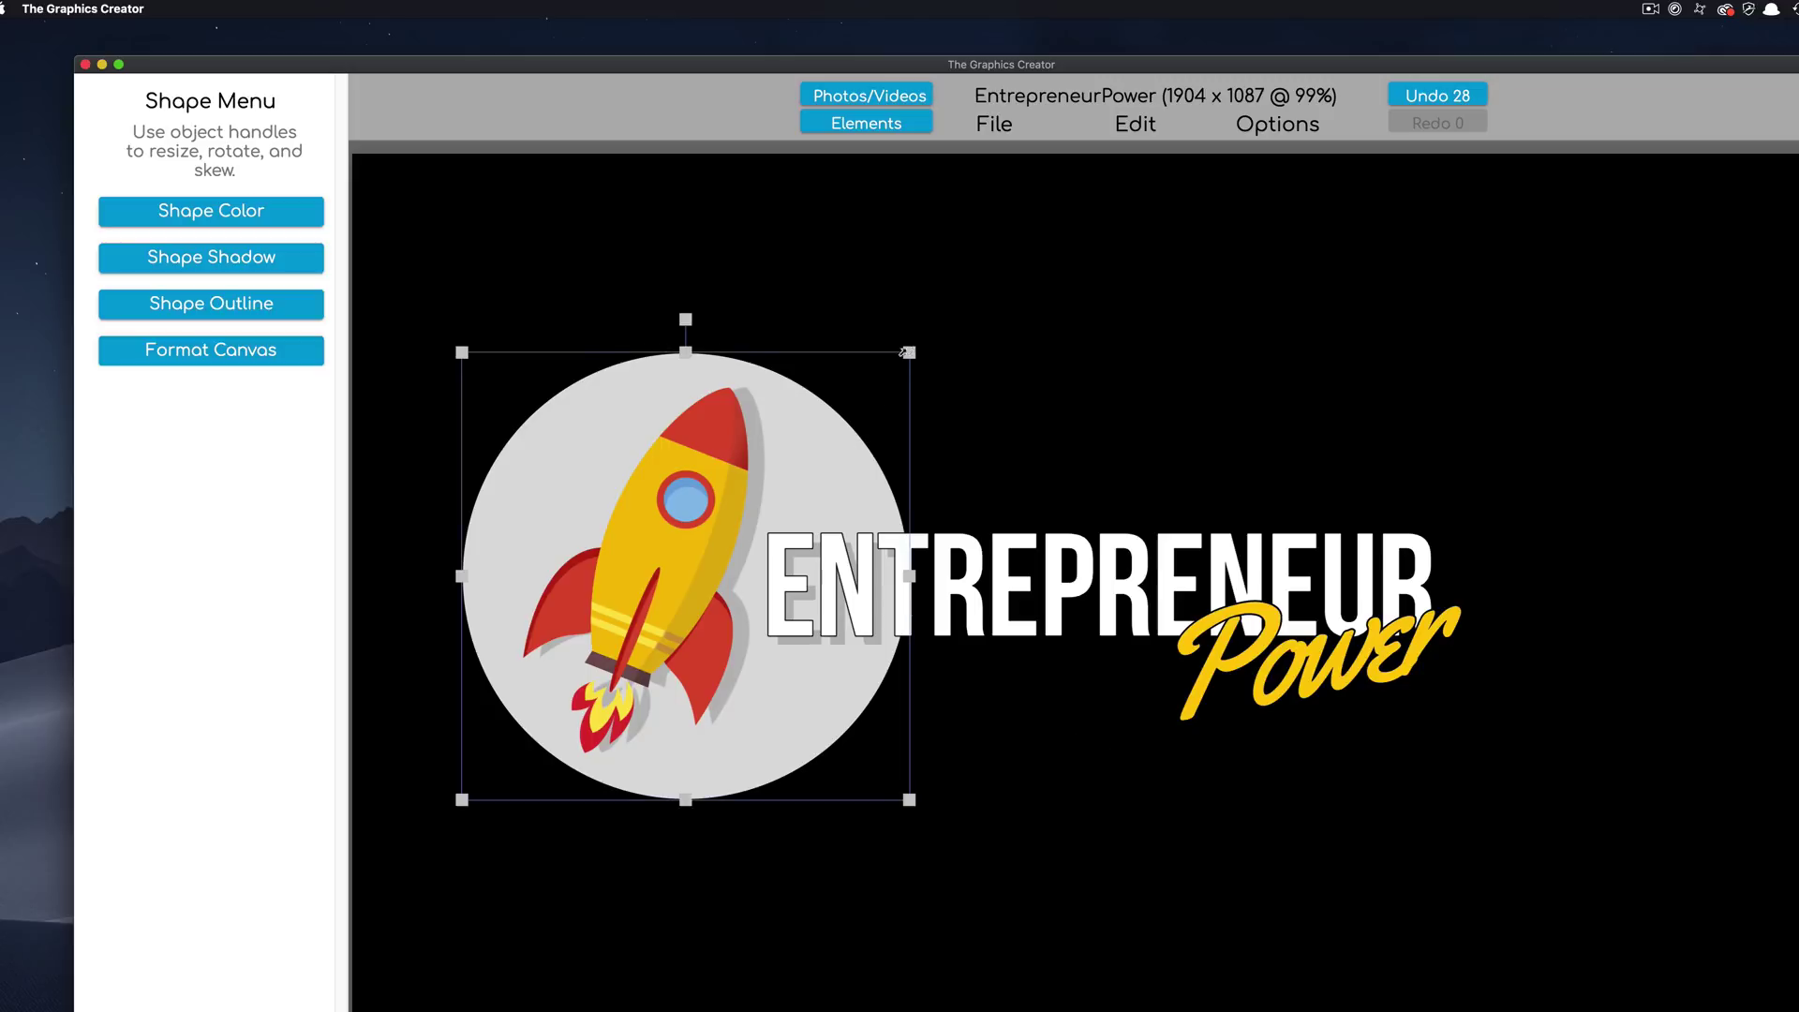
{"action": "left_click_drag", "start_coordinate": [907, 352], "coordinate": [835, 426]}
{"action": "left_click_drag", "start_coordinate": [768, 728], "coordinate": [777, 691]}
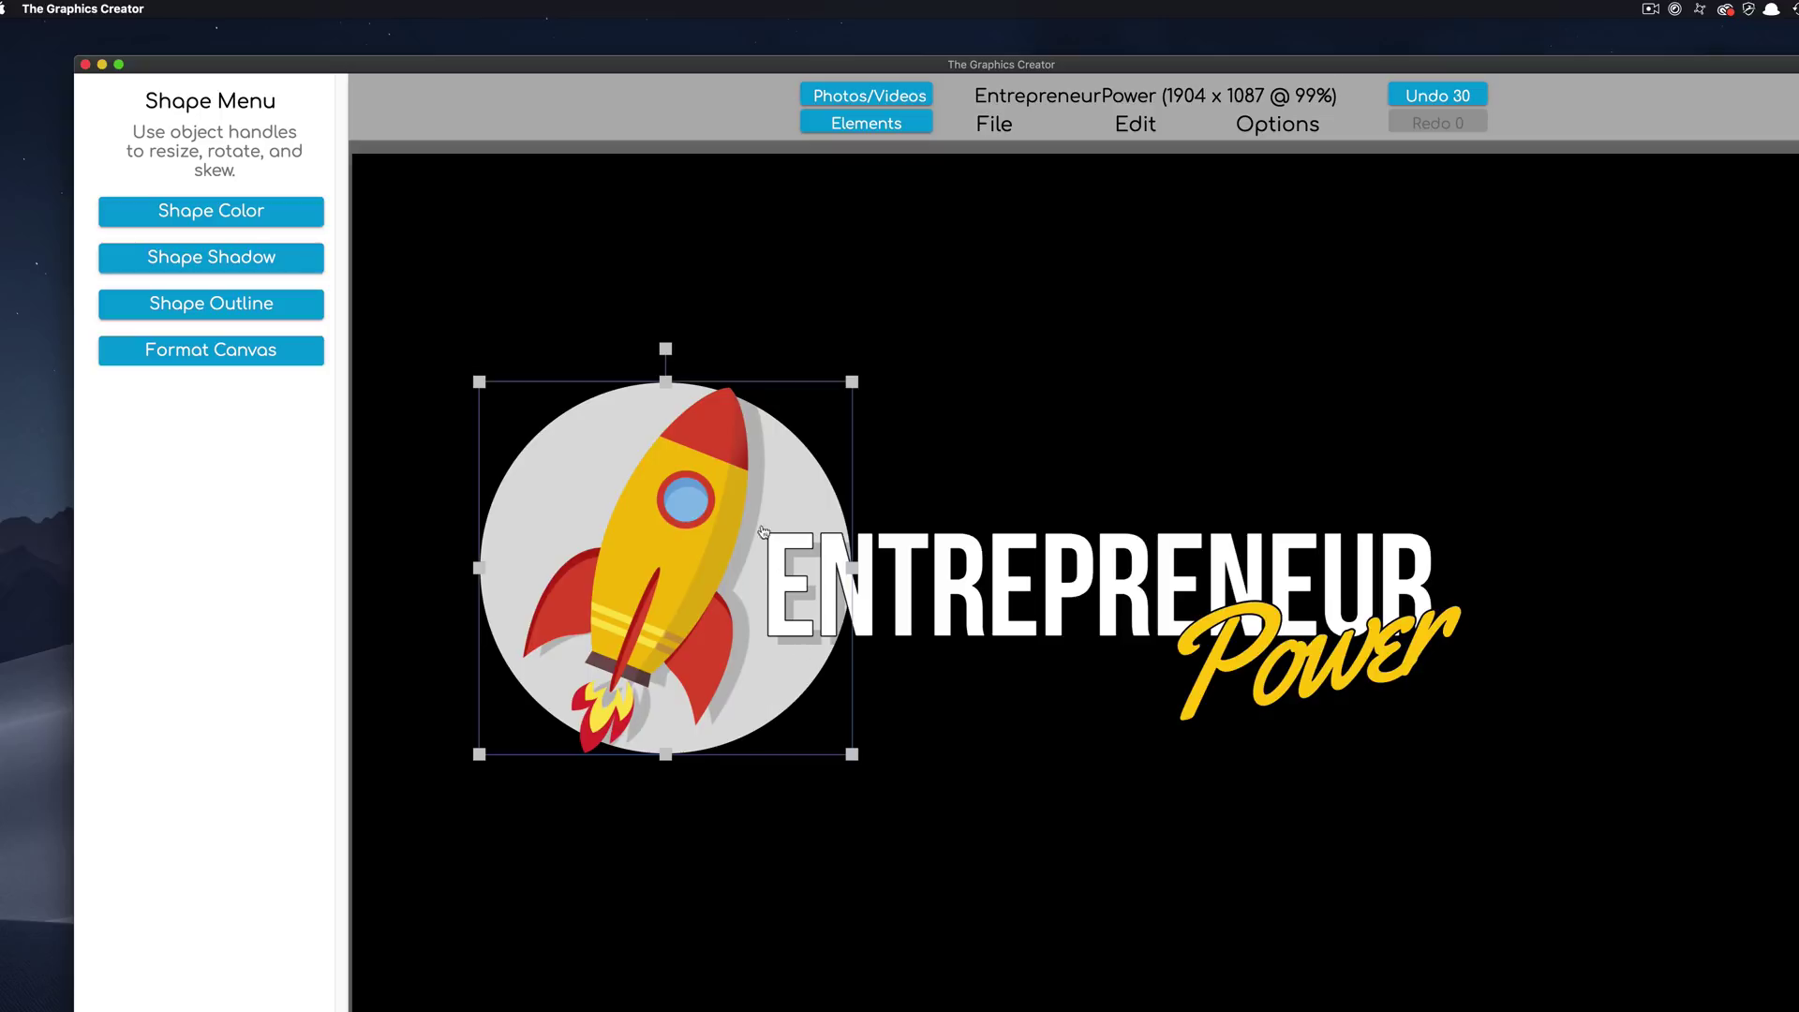
Recolour the circle with the eyedropper, sampling yellow, then the rocket's red nose (DD4D2E).
{"action": "left_click", "coordinate": [194, 223]}
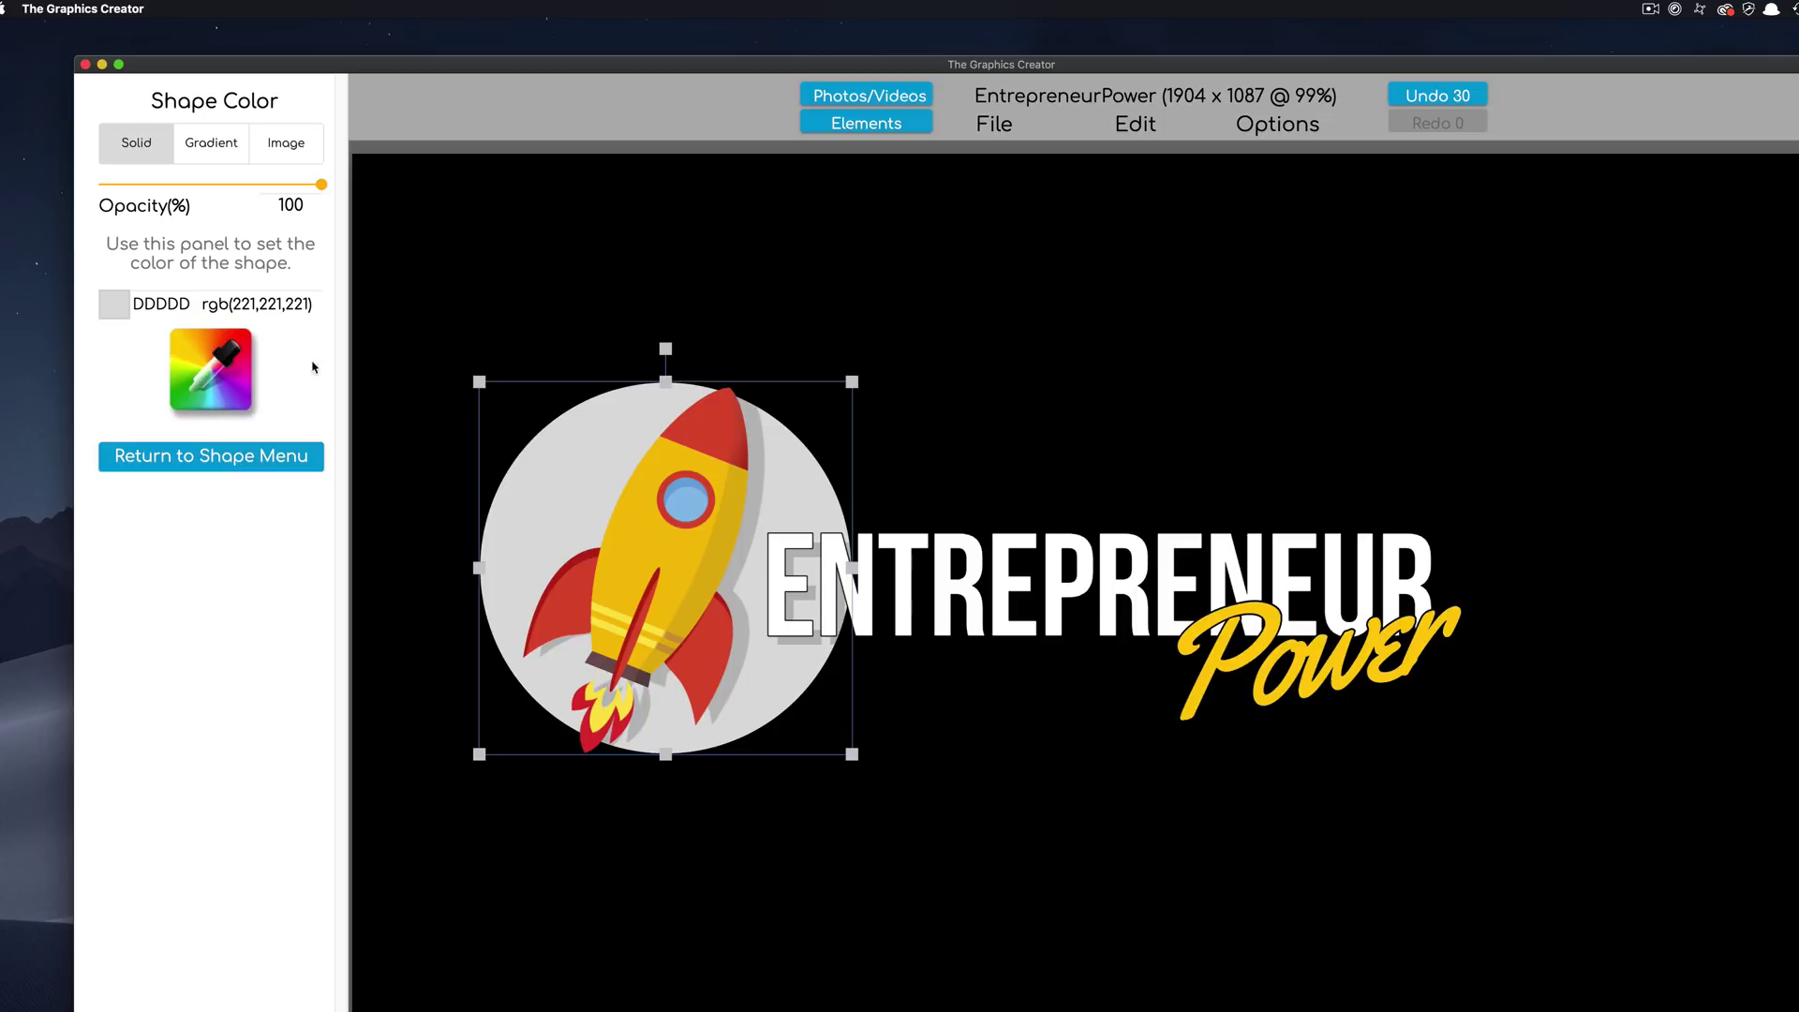
{"action": "left_click", "coordinate": [1211, 667]}
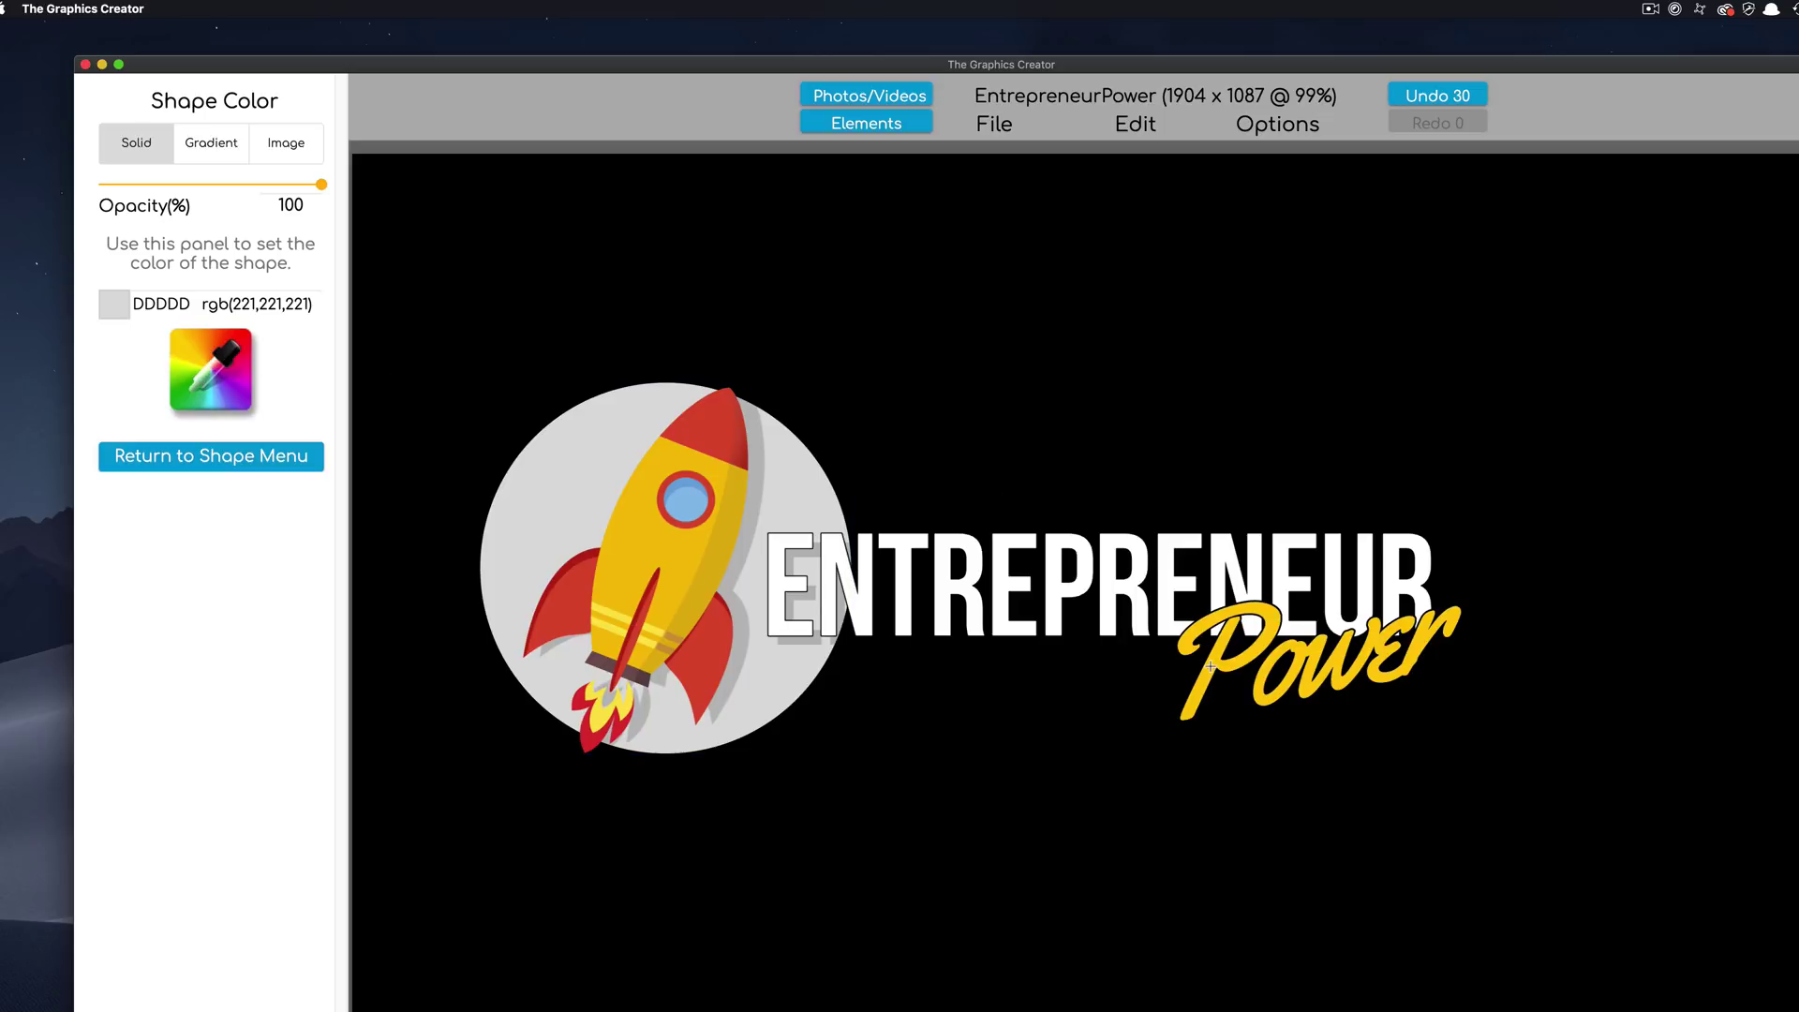
{"action": "left_click", "coordinate": [1212, 667]}
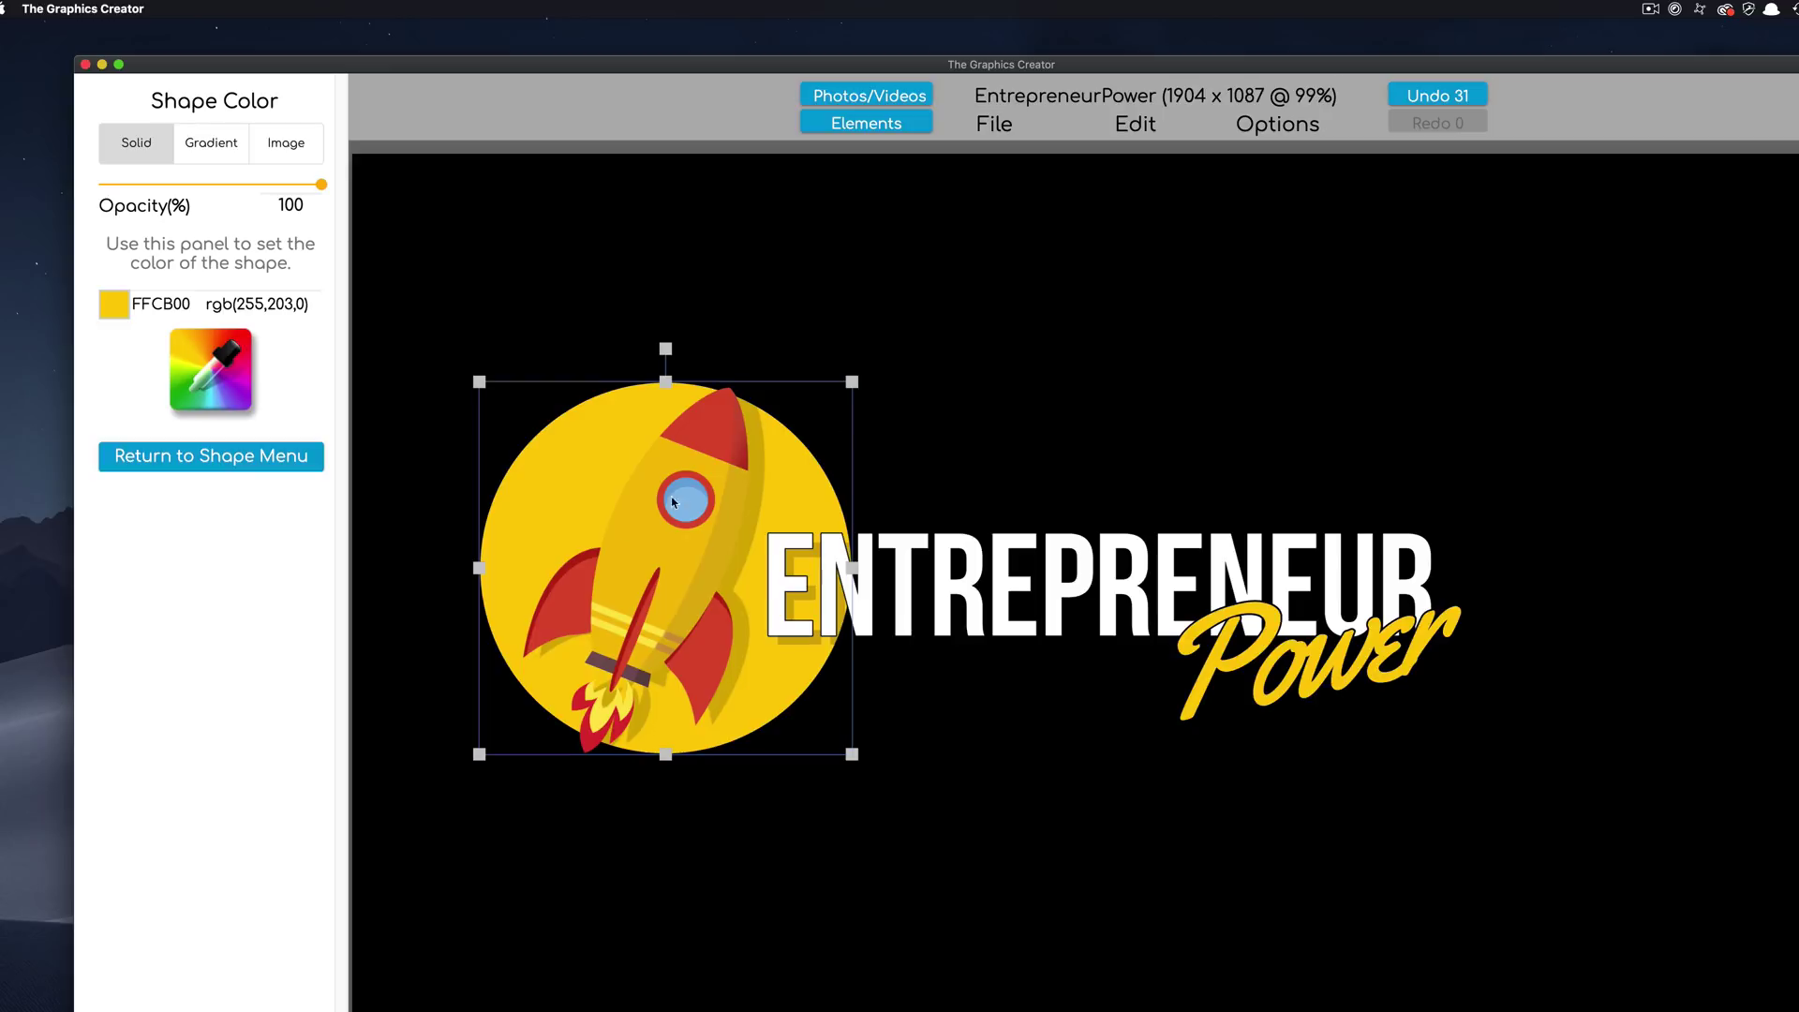
{"action": "left_click", "coordinate": [709, 419]}
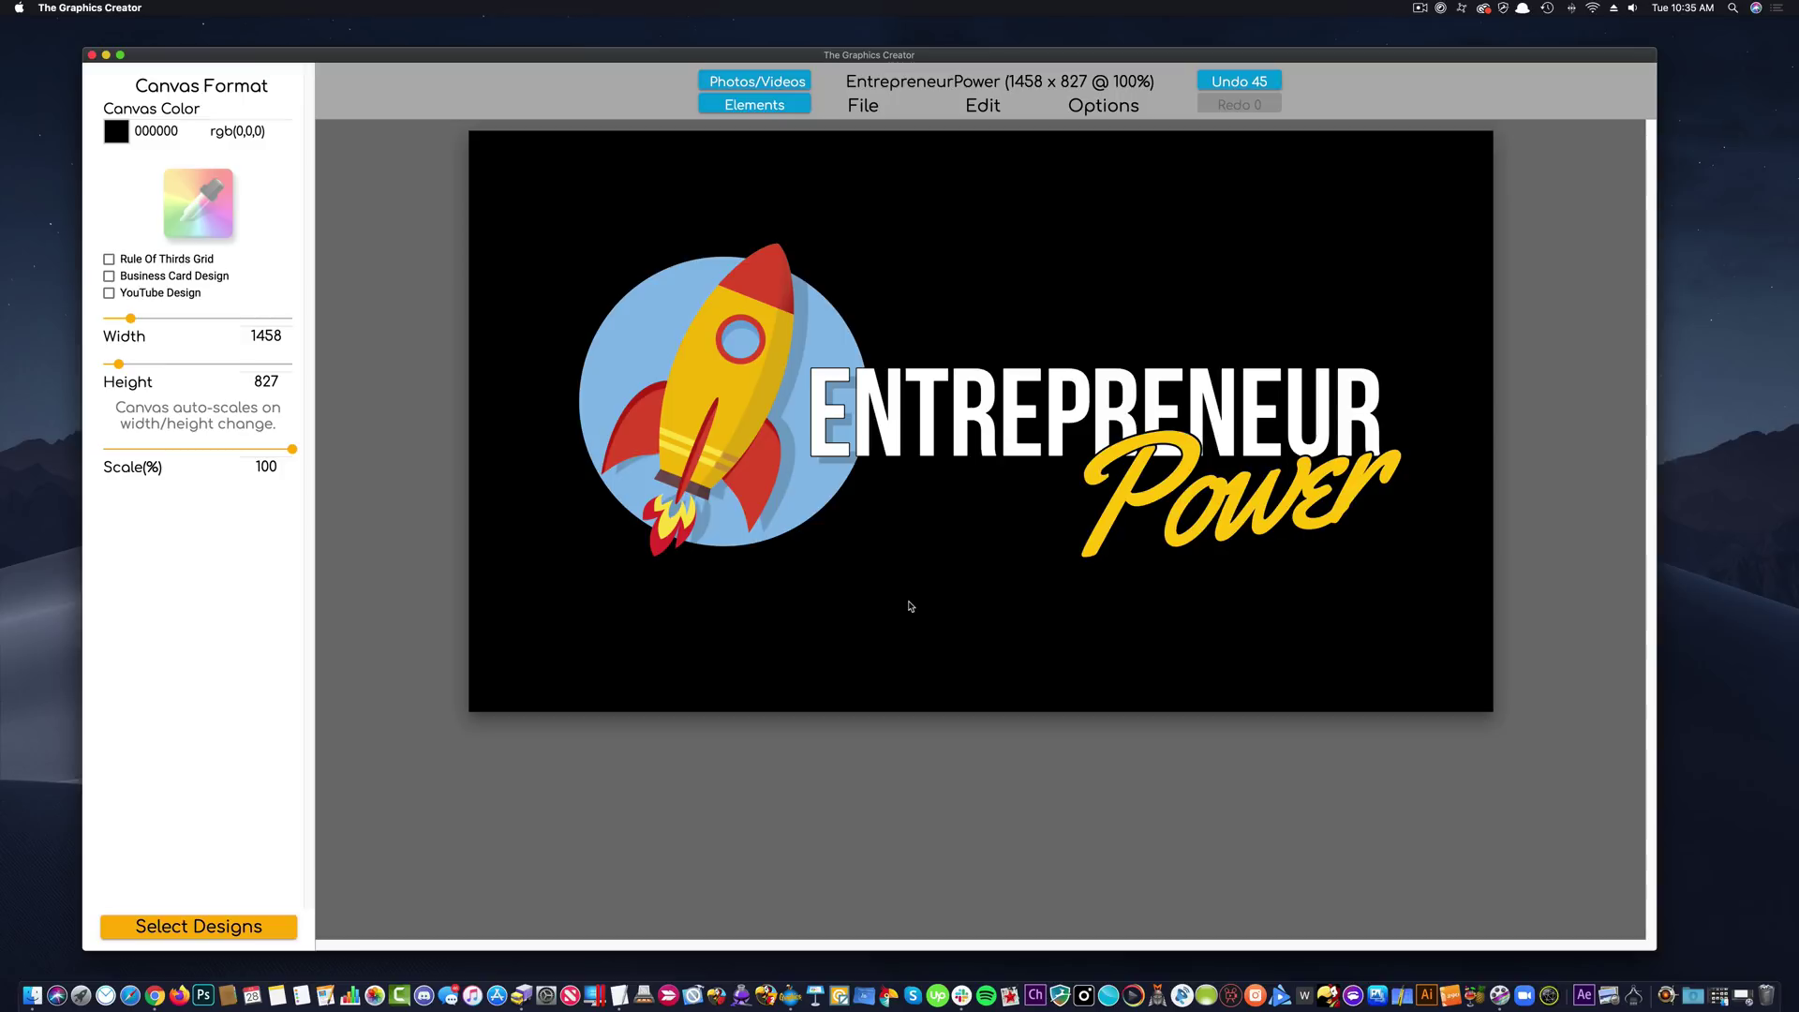
Toggle the rule-of-thirds grid on and off, then apply the Business Card Design preset (1050×600).
{"action": "left_click", "coordinate": [897, 457]}
{"action": "left_click", "coordinate": [891, 587]}
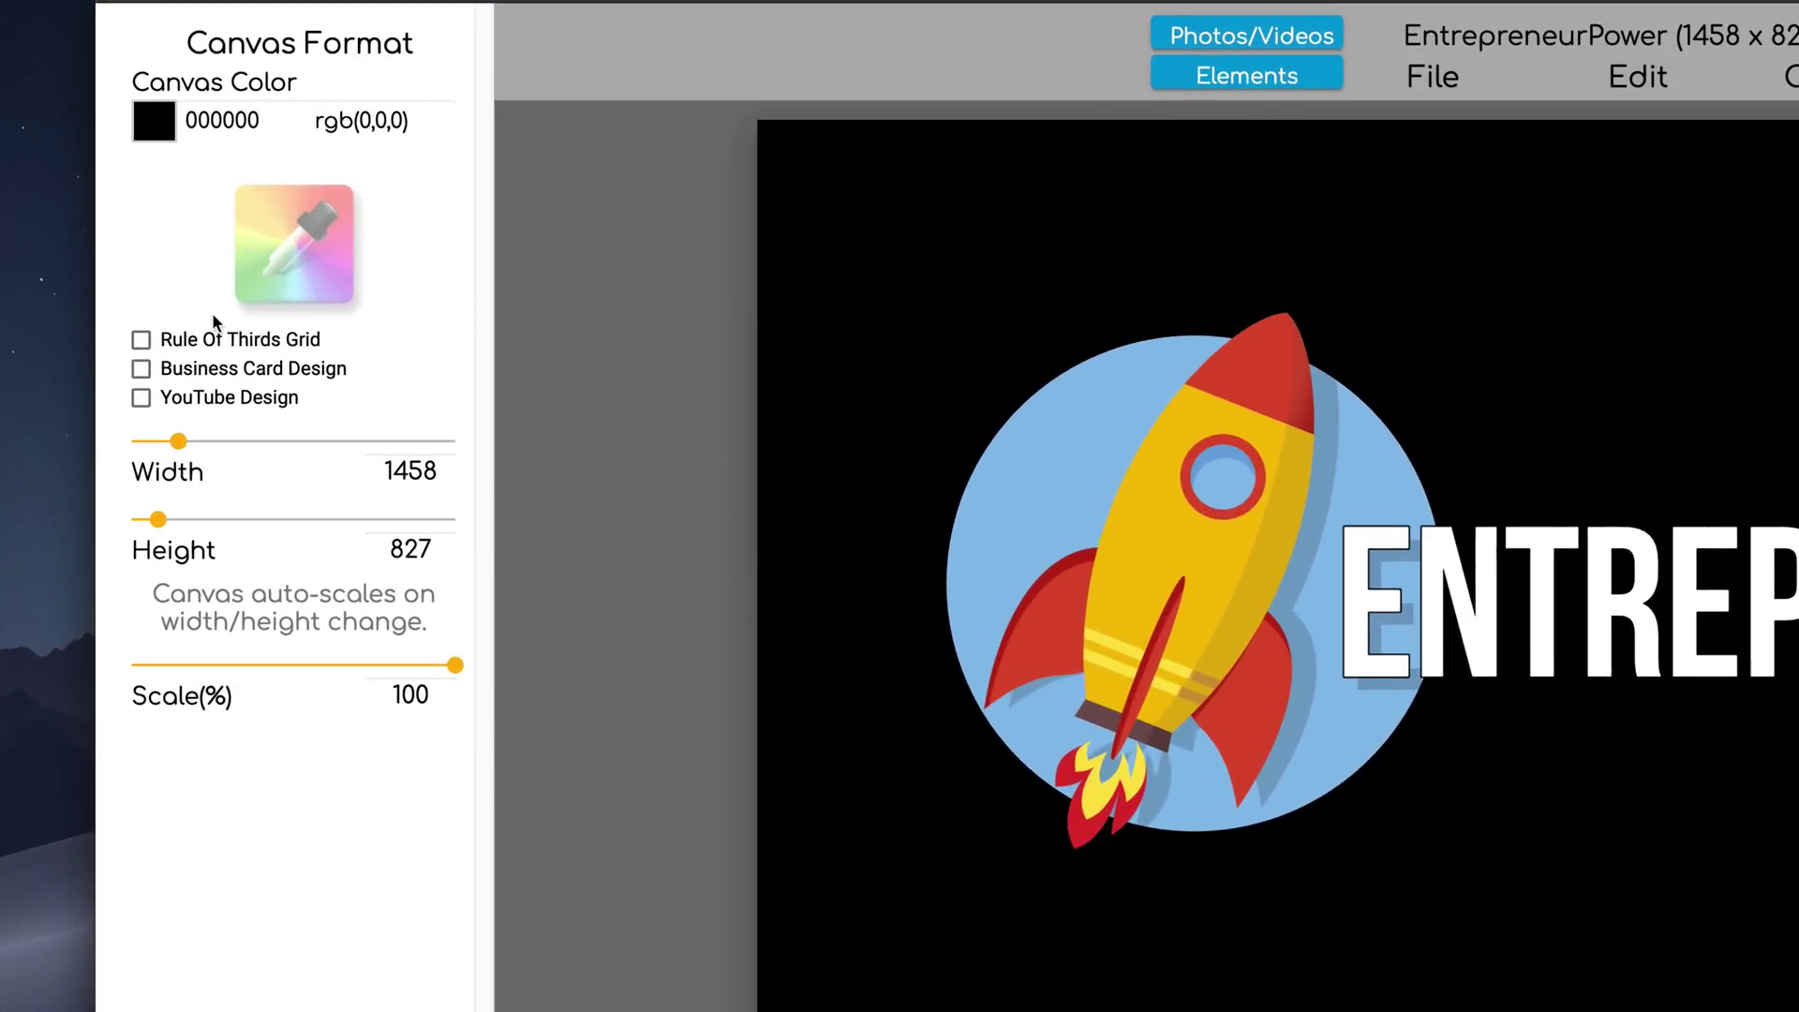
{"action": "left_click", "coordinate": [141, 340]}
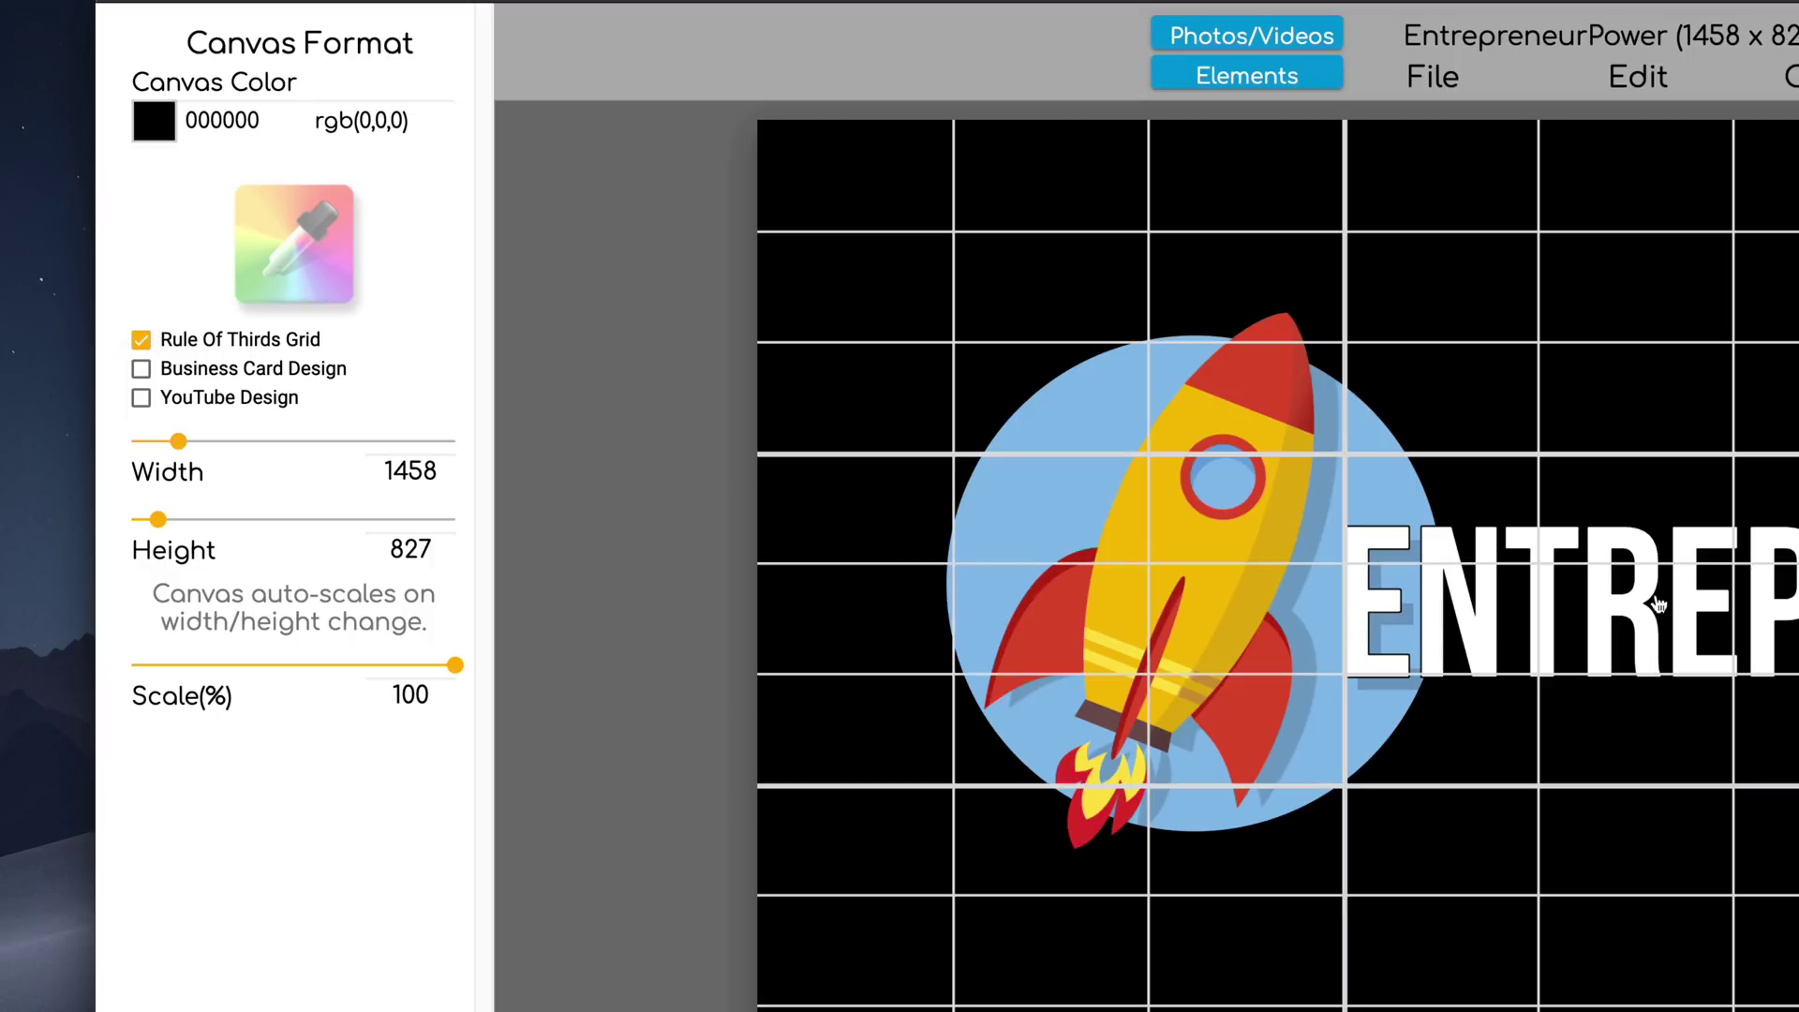
{"action": "left_click", "coordinate": [141, 341]}
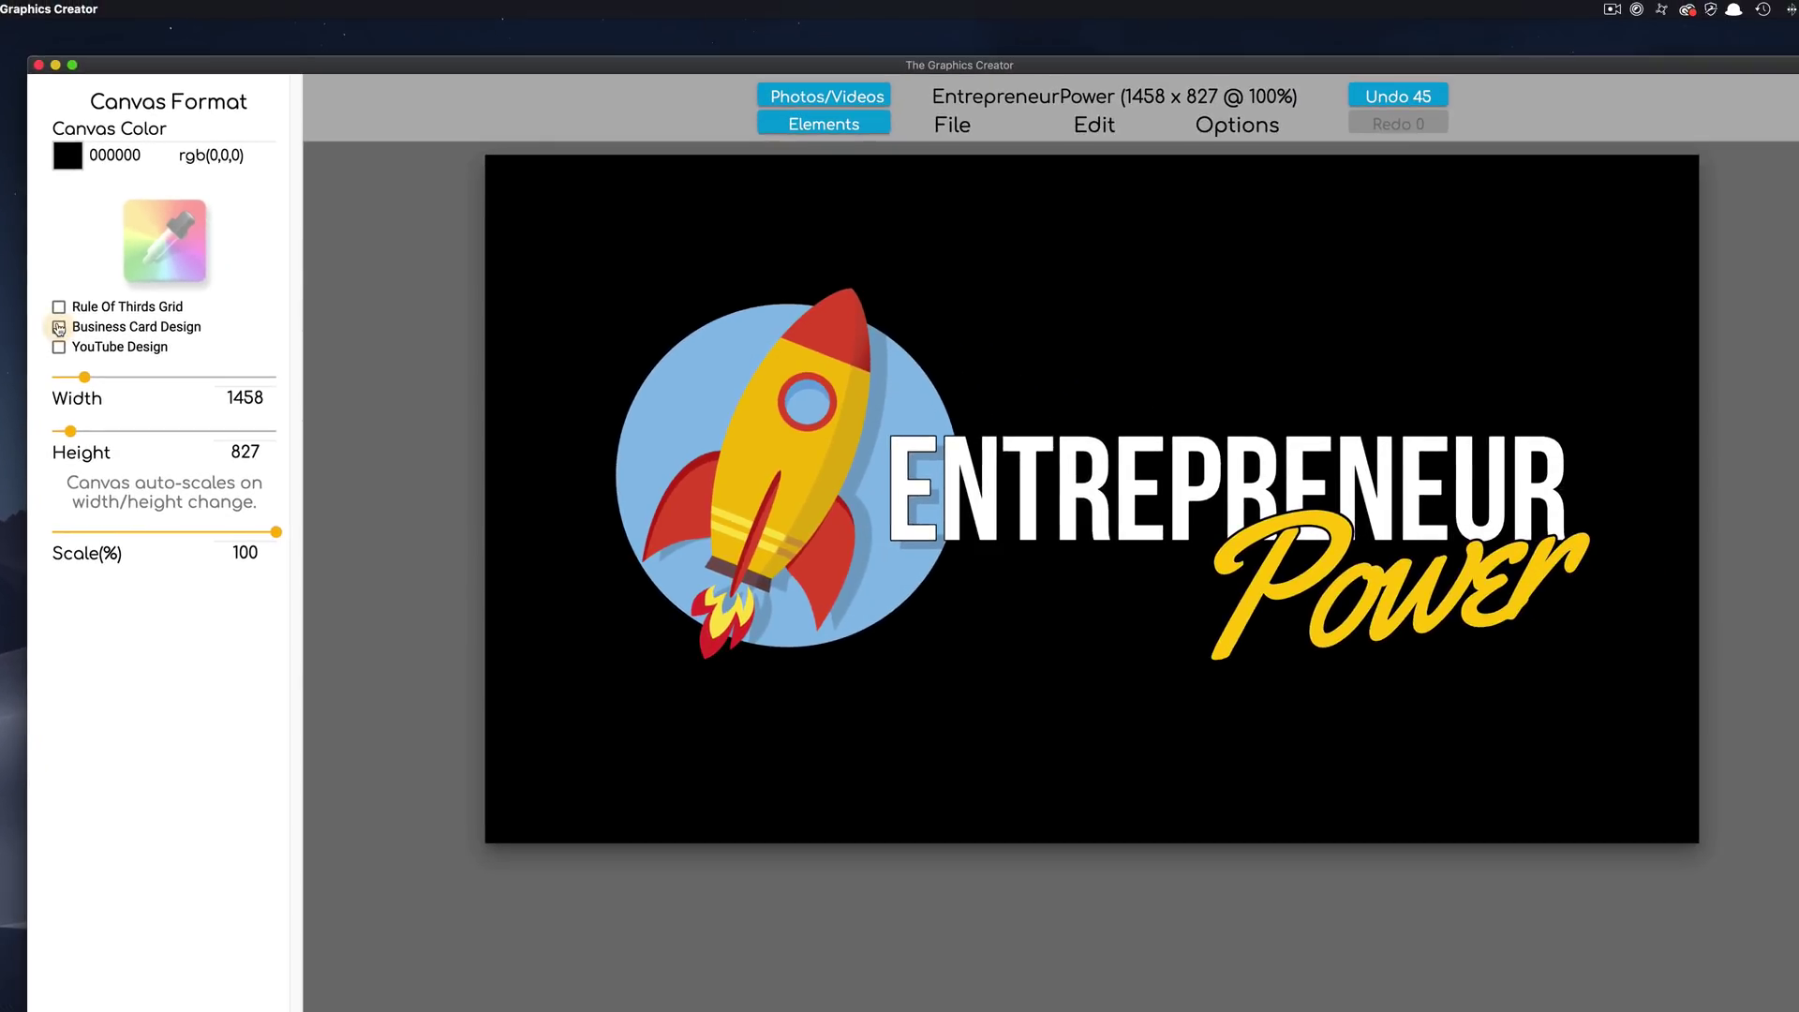
{"action": "left_click", "coordinate": [59, 328]}
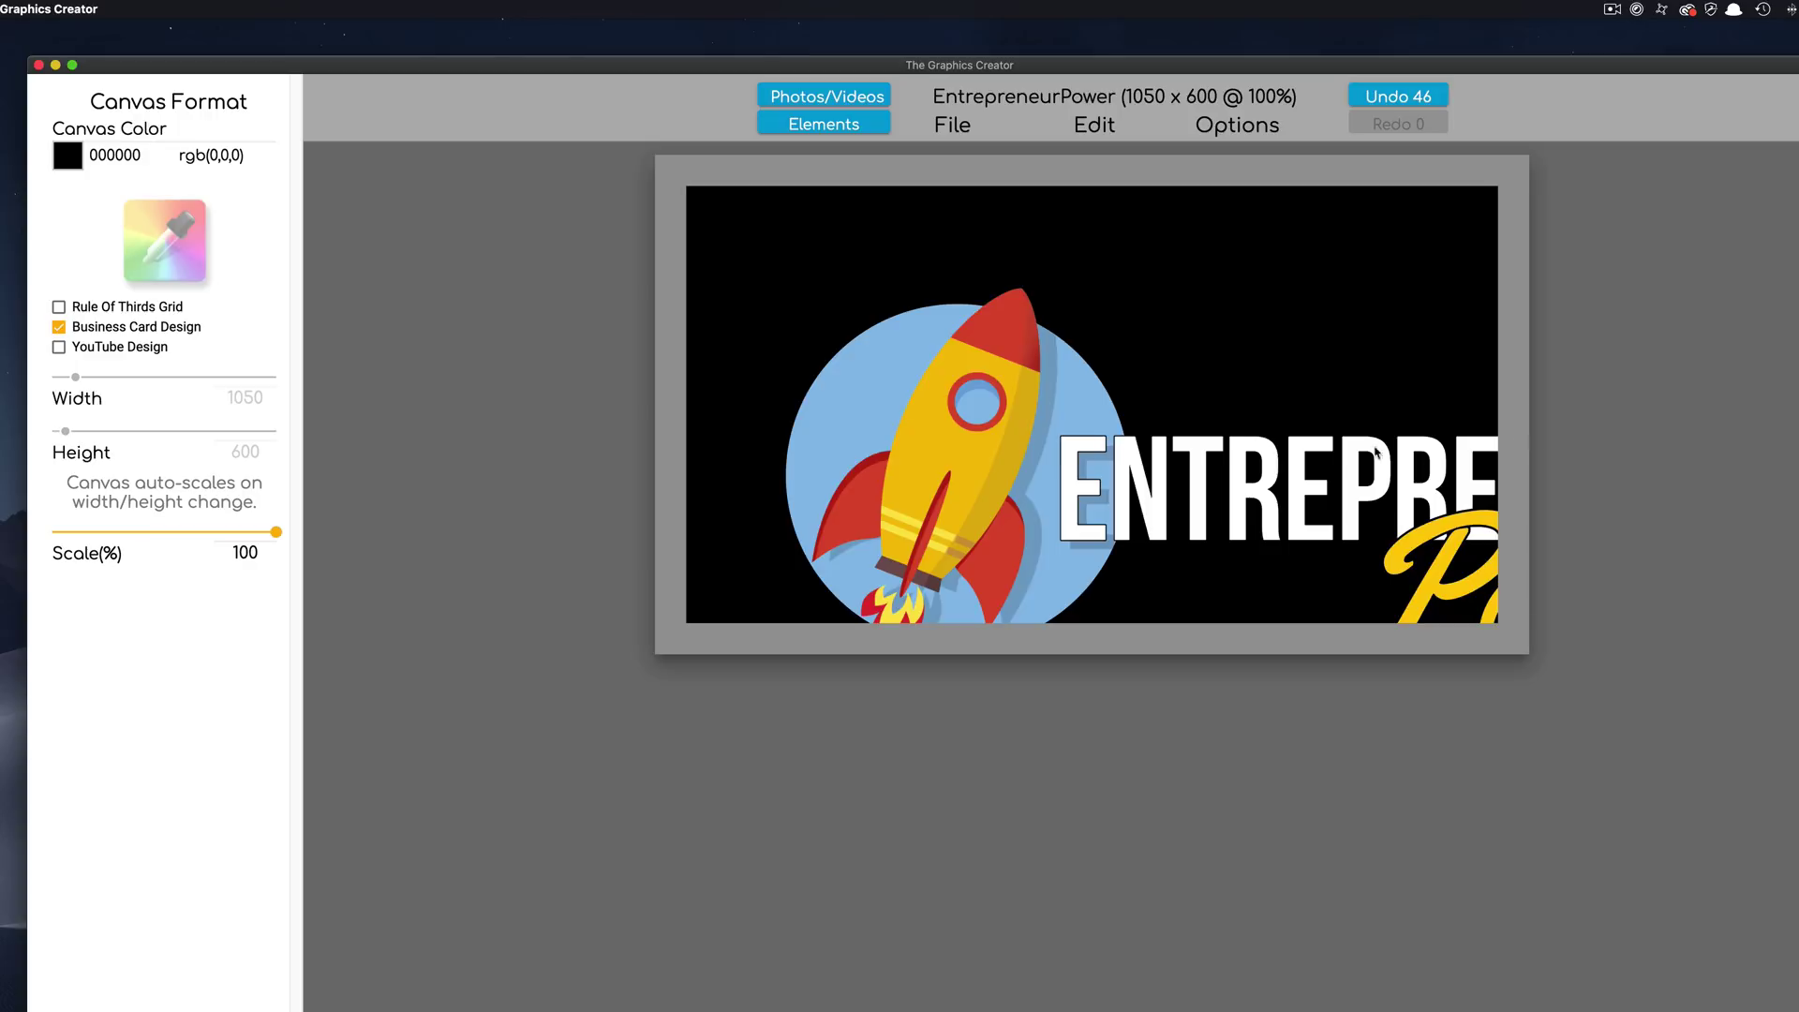
Move the rocket circle up-left and turn a shrunken ENTREPRENEUR copy into the name and CO-OWNER title.
{"action": "left_click", "coordinate": [834, 428]}
{"action": "left_click_drag", "start_coordinate": [834, 428], "coordinate": [755, 358]}
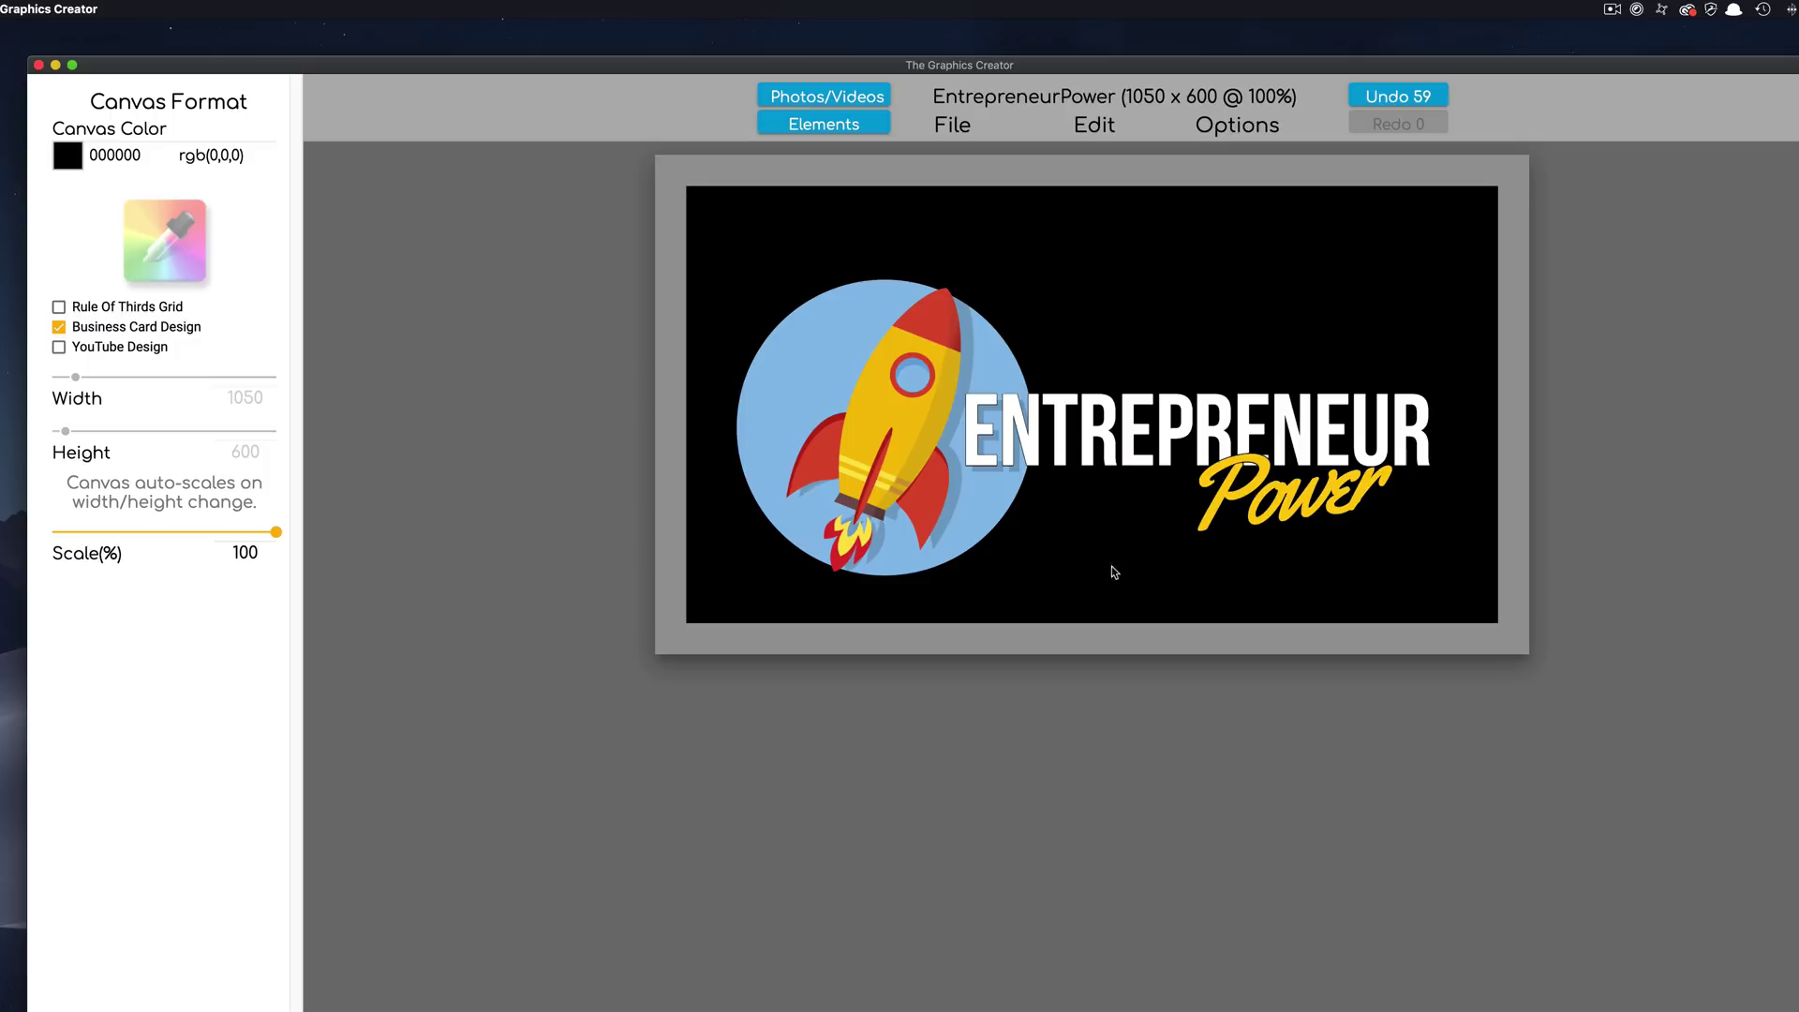
{"action": "left_click", "coordinate": [1167, 453]}
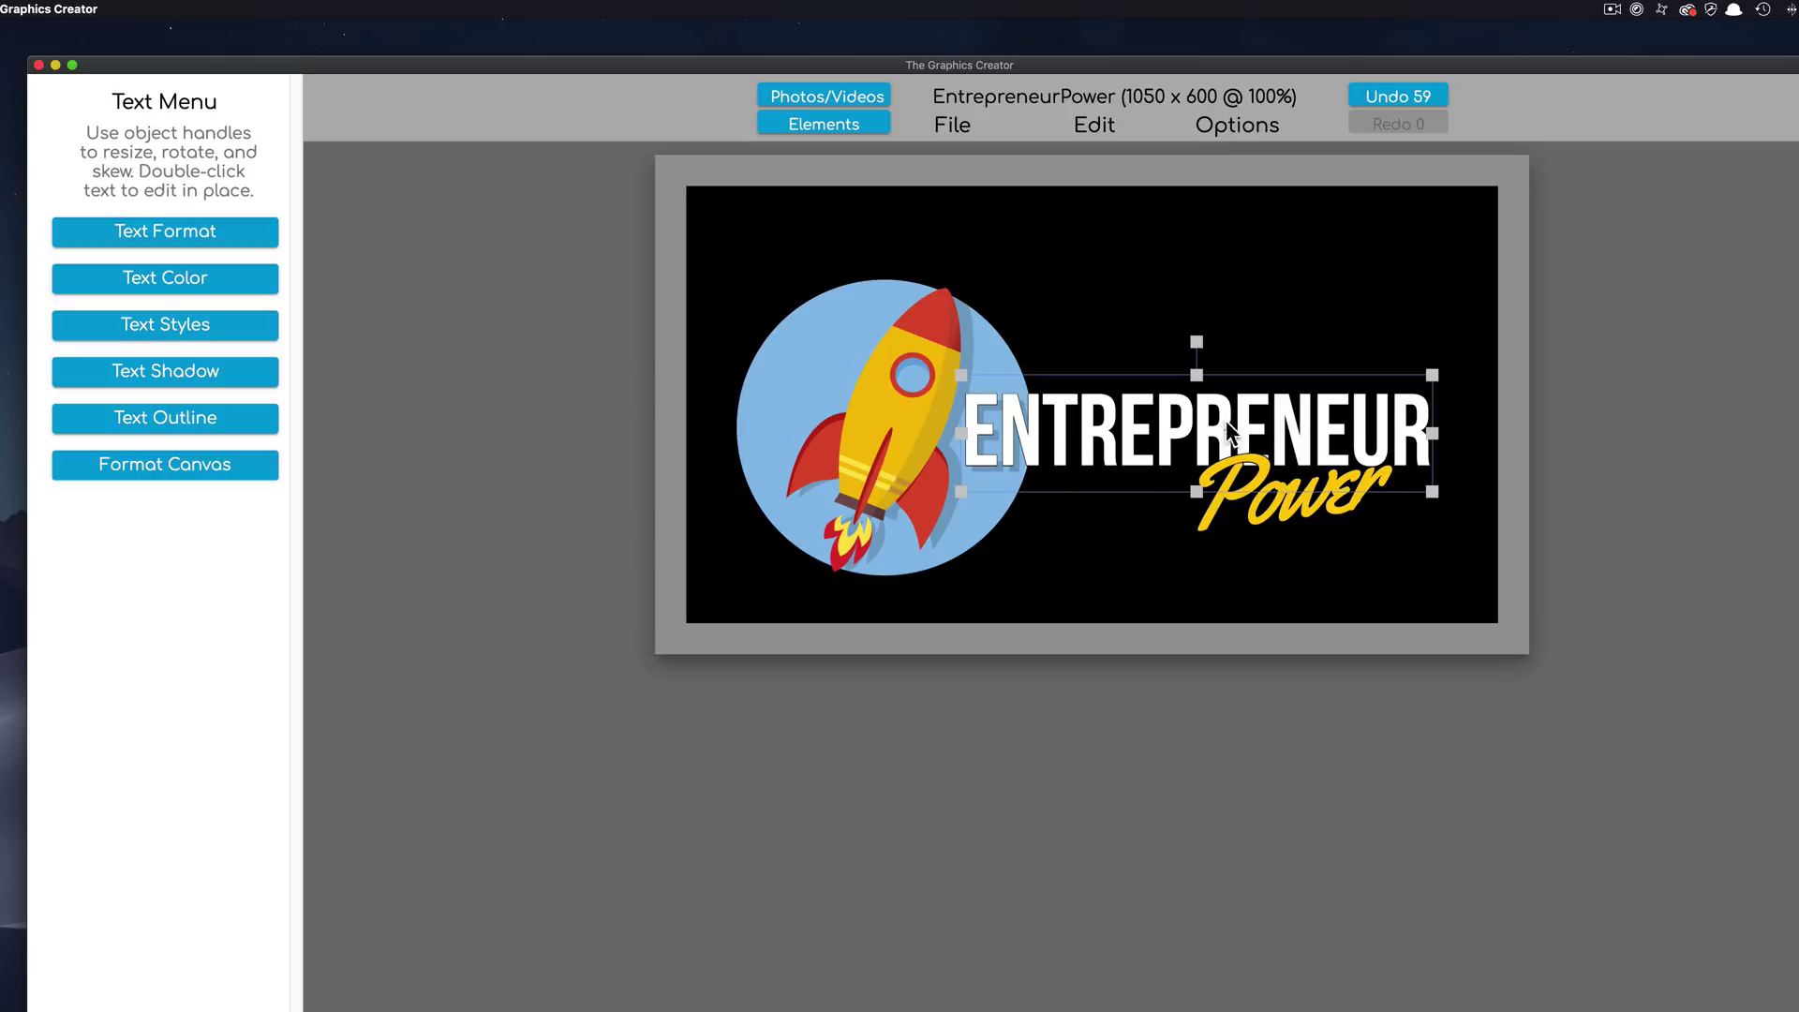
{"action": "left_click", "coordinate": [1094, 126]}
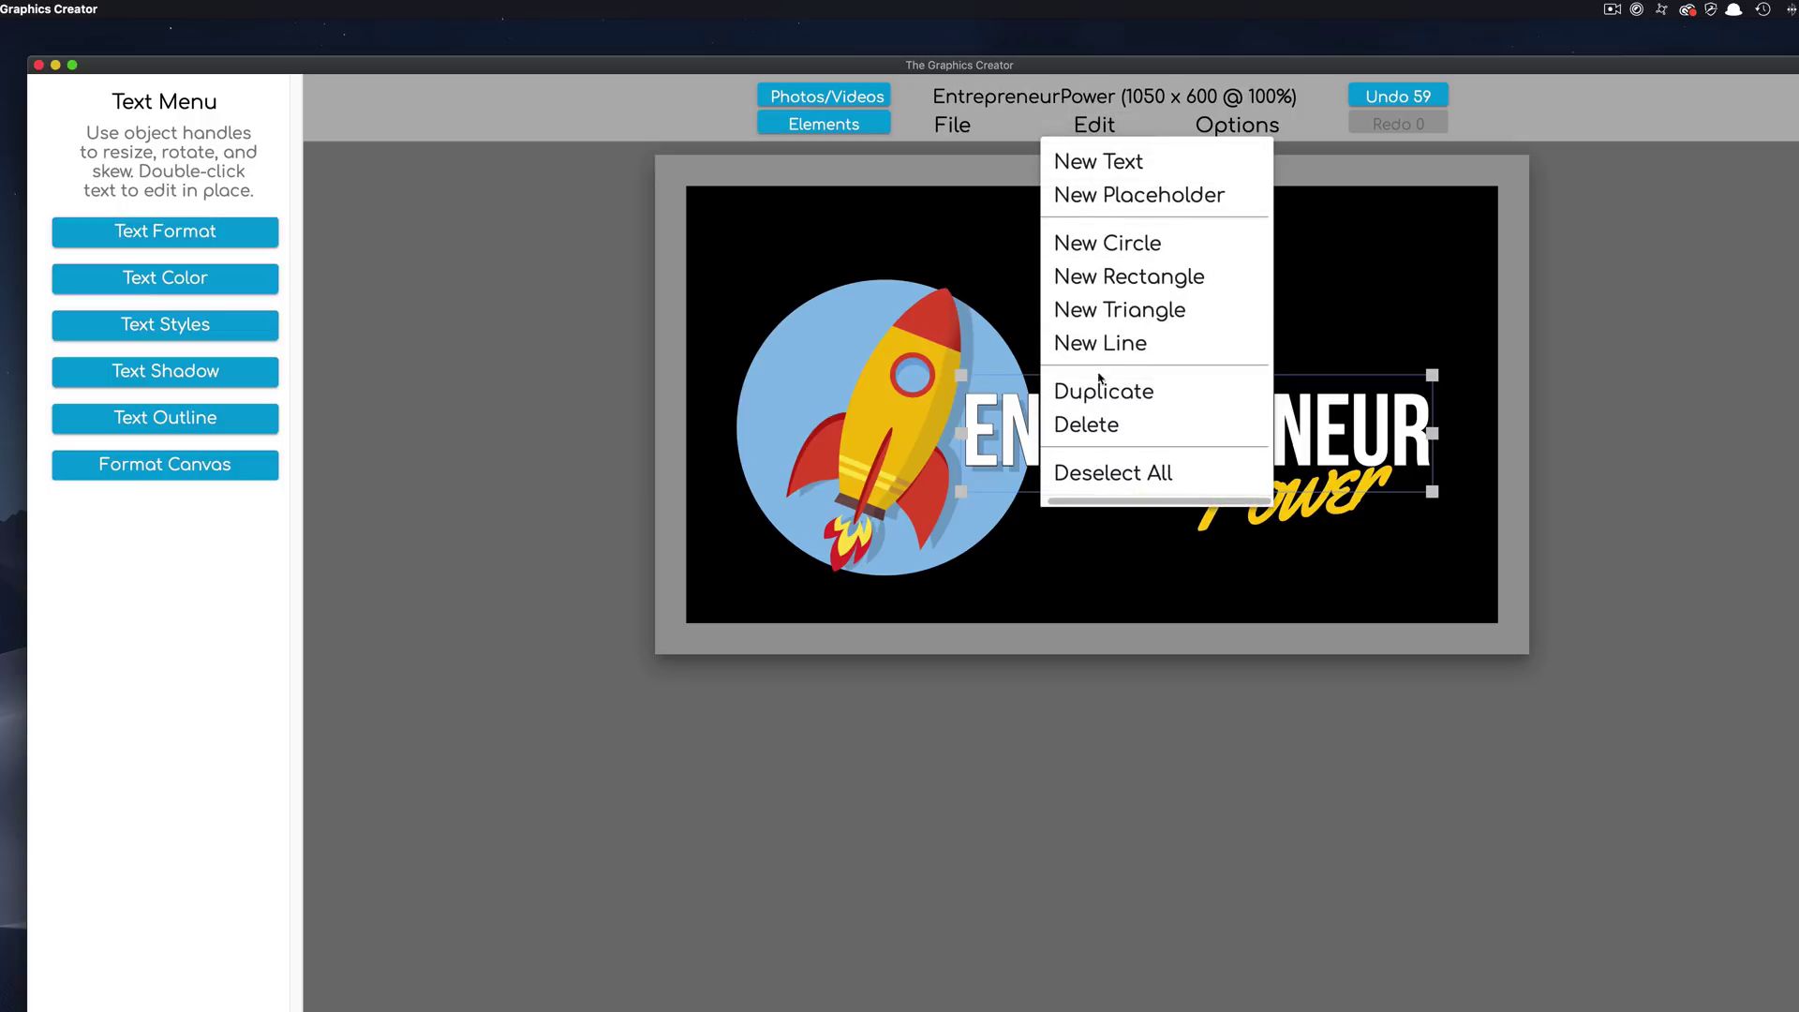
{"action": "left_click", "coordinate": [1102, 391]}
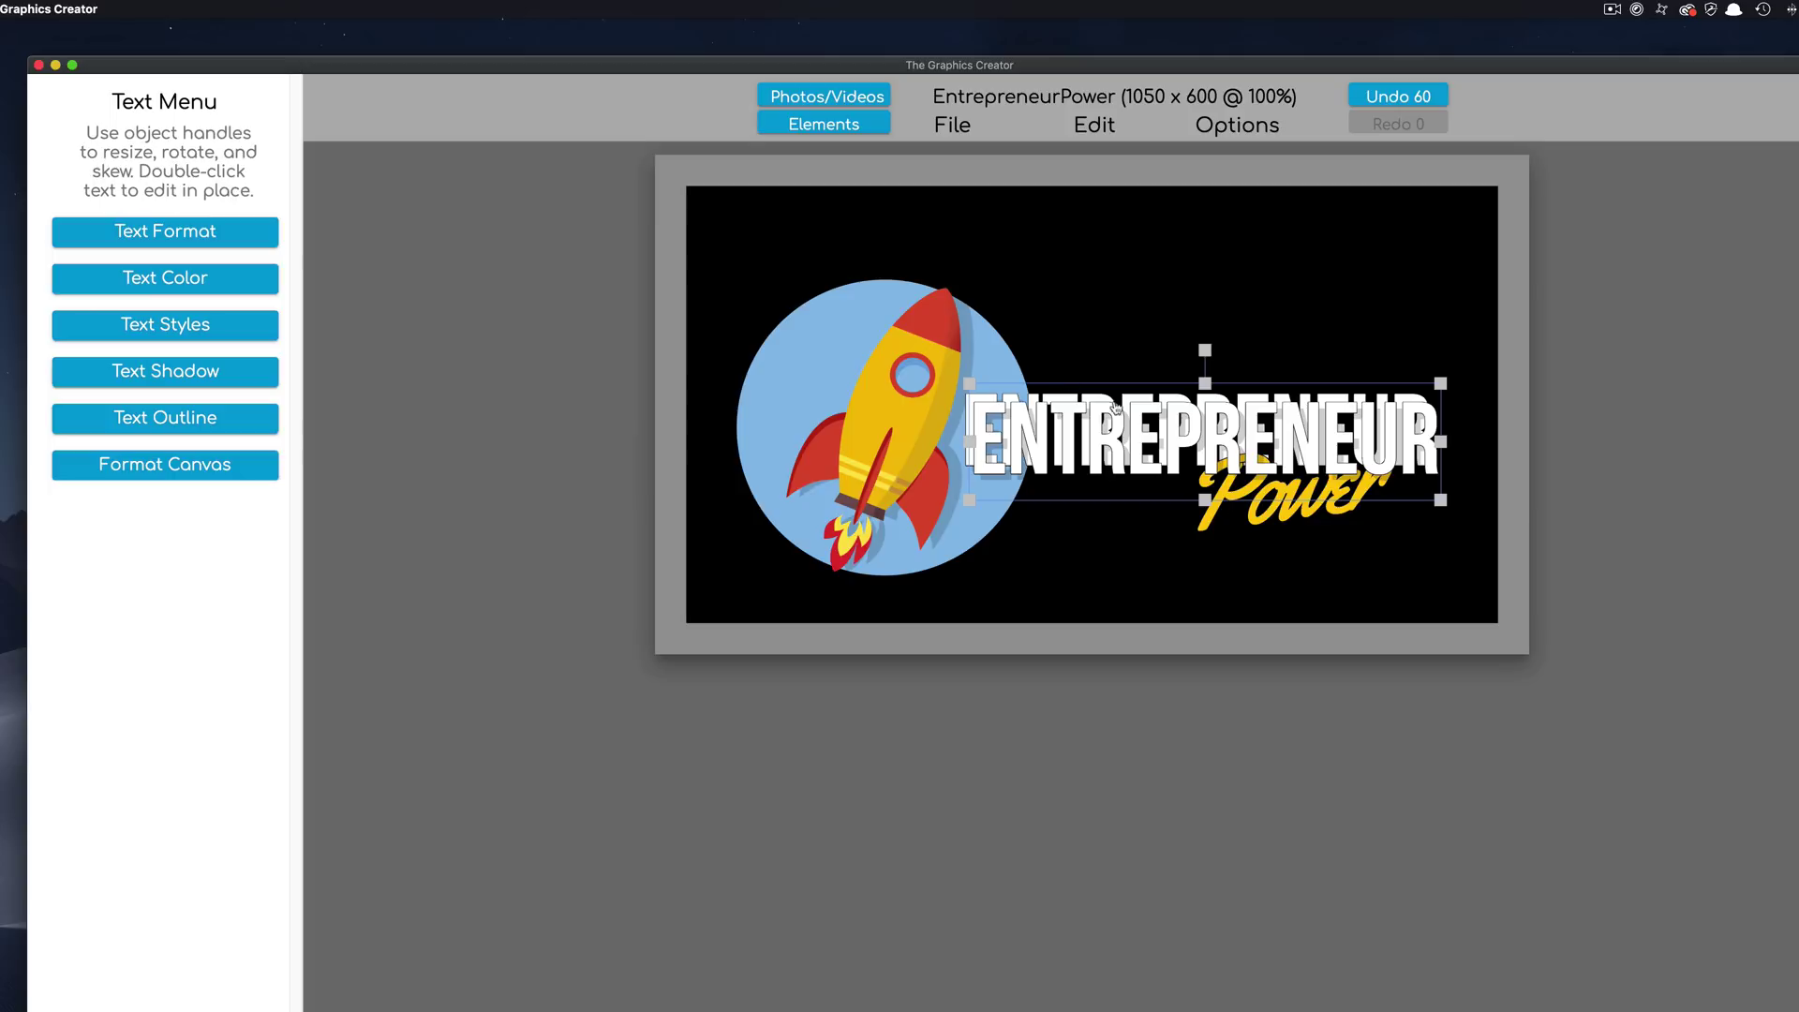
{"action": "left_click_drag", "start_coordinate": [1121, 473], "coordinate": [1148, 350]}
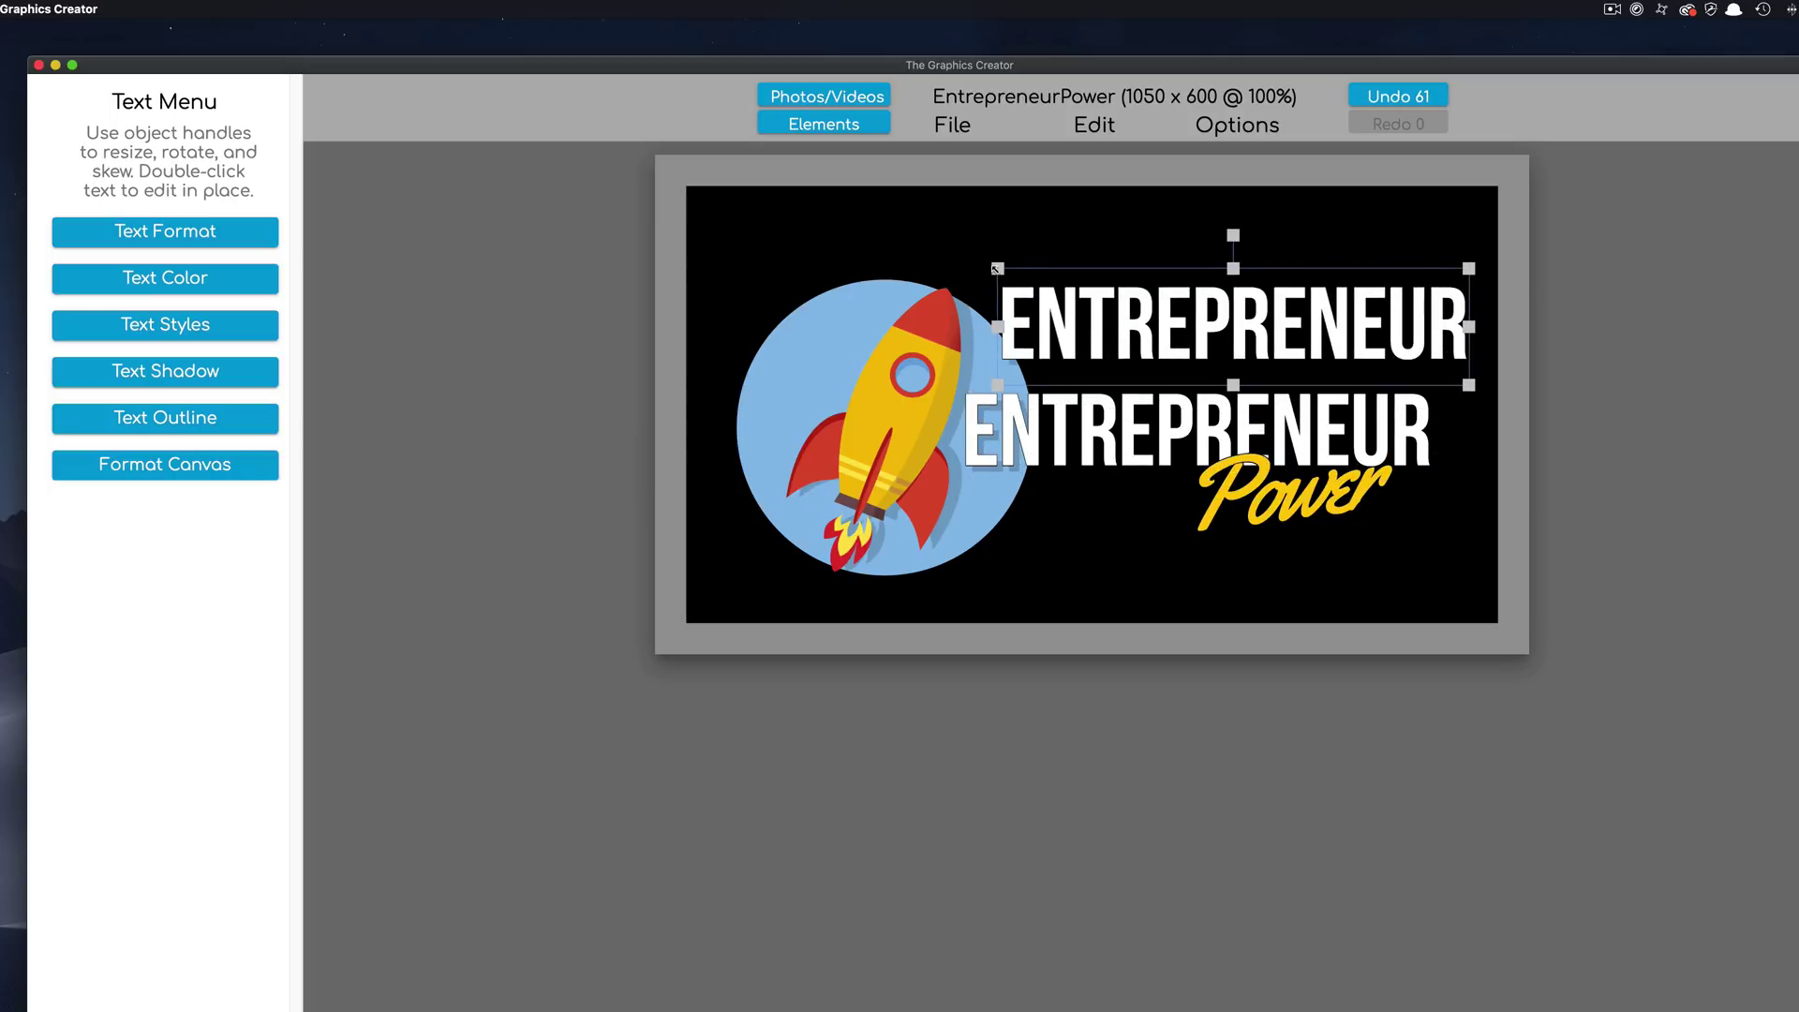
{"action": "left_click_drag", "start_coordinate": [997, 269], "coordinate": [1241, 248]}
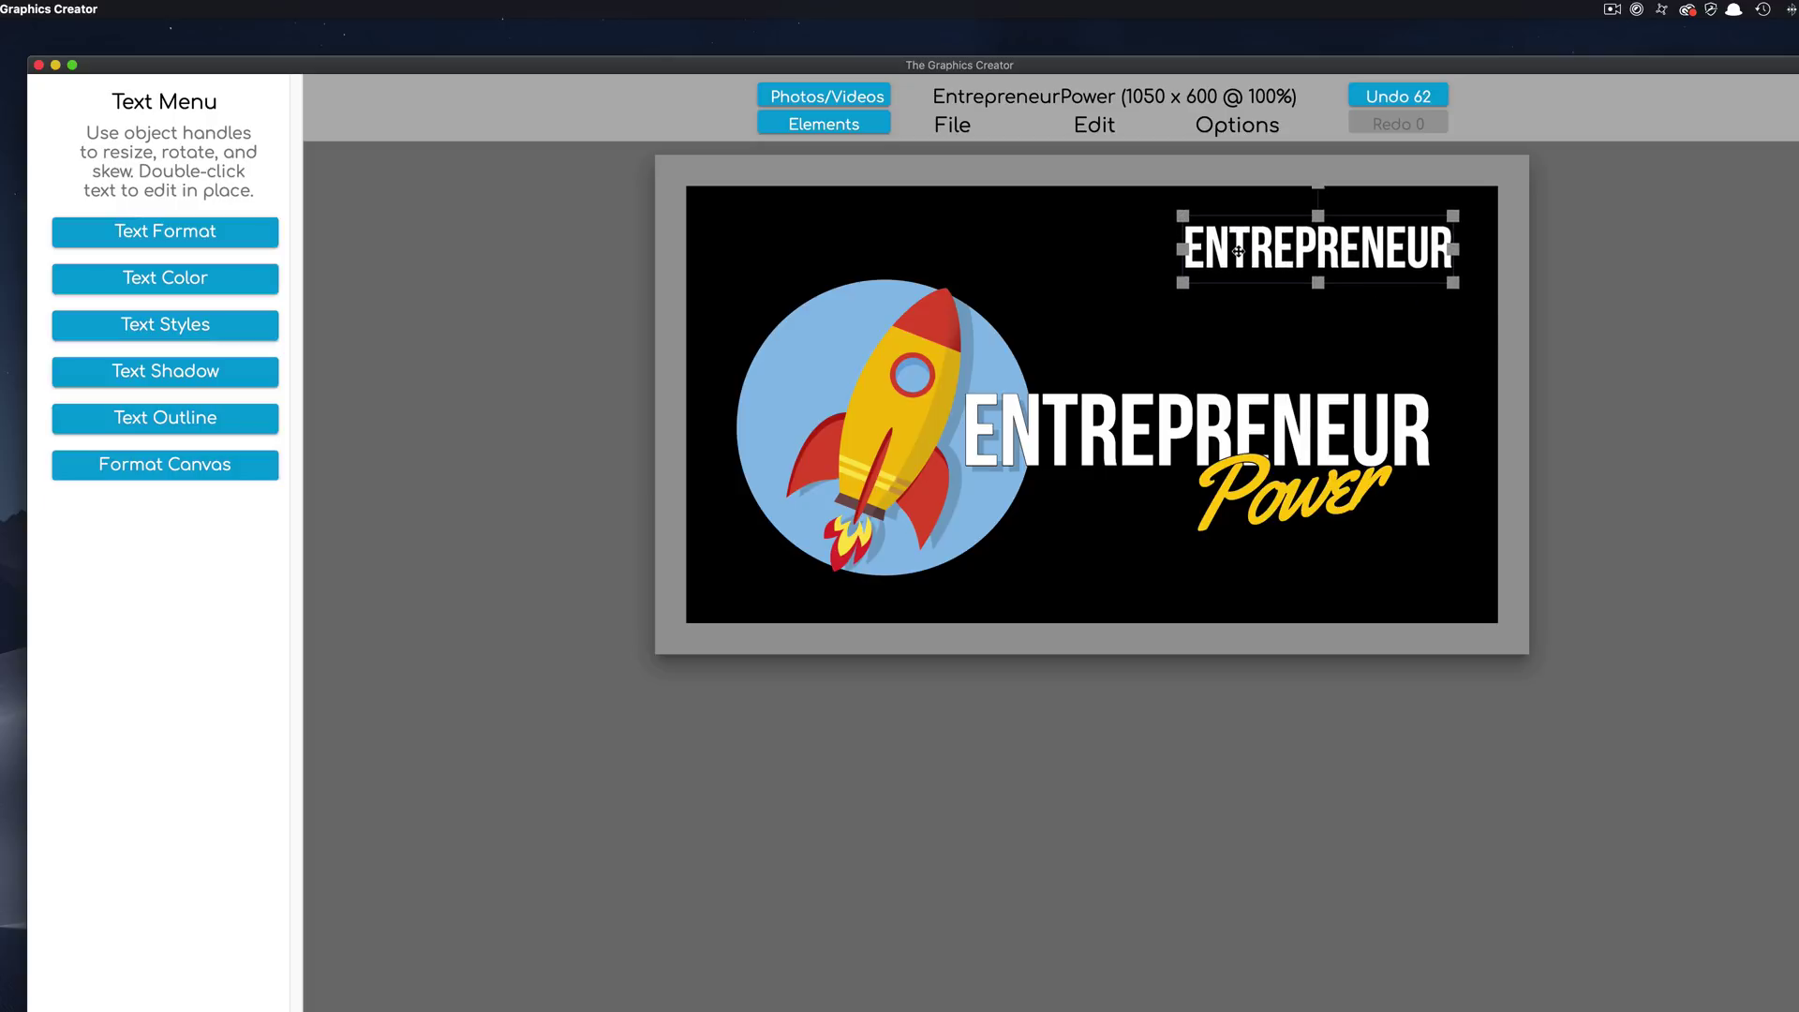
{"action": "double_click", "coordinate": [1241, 249]}
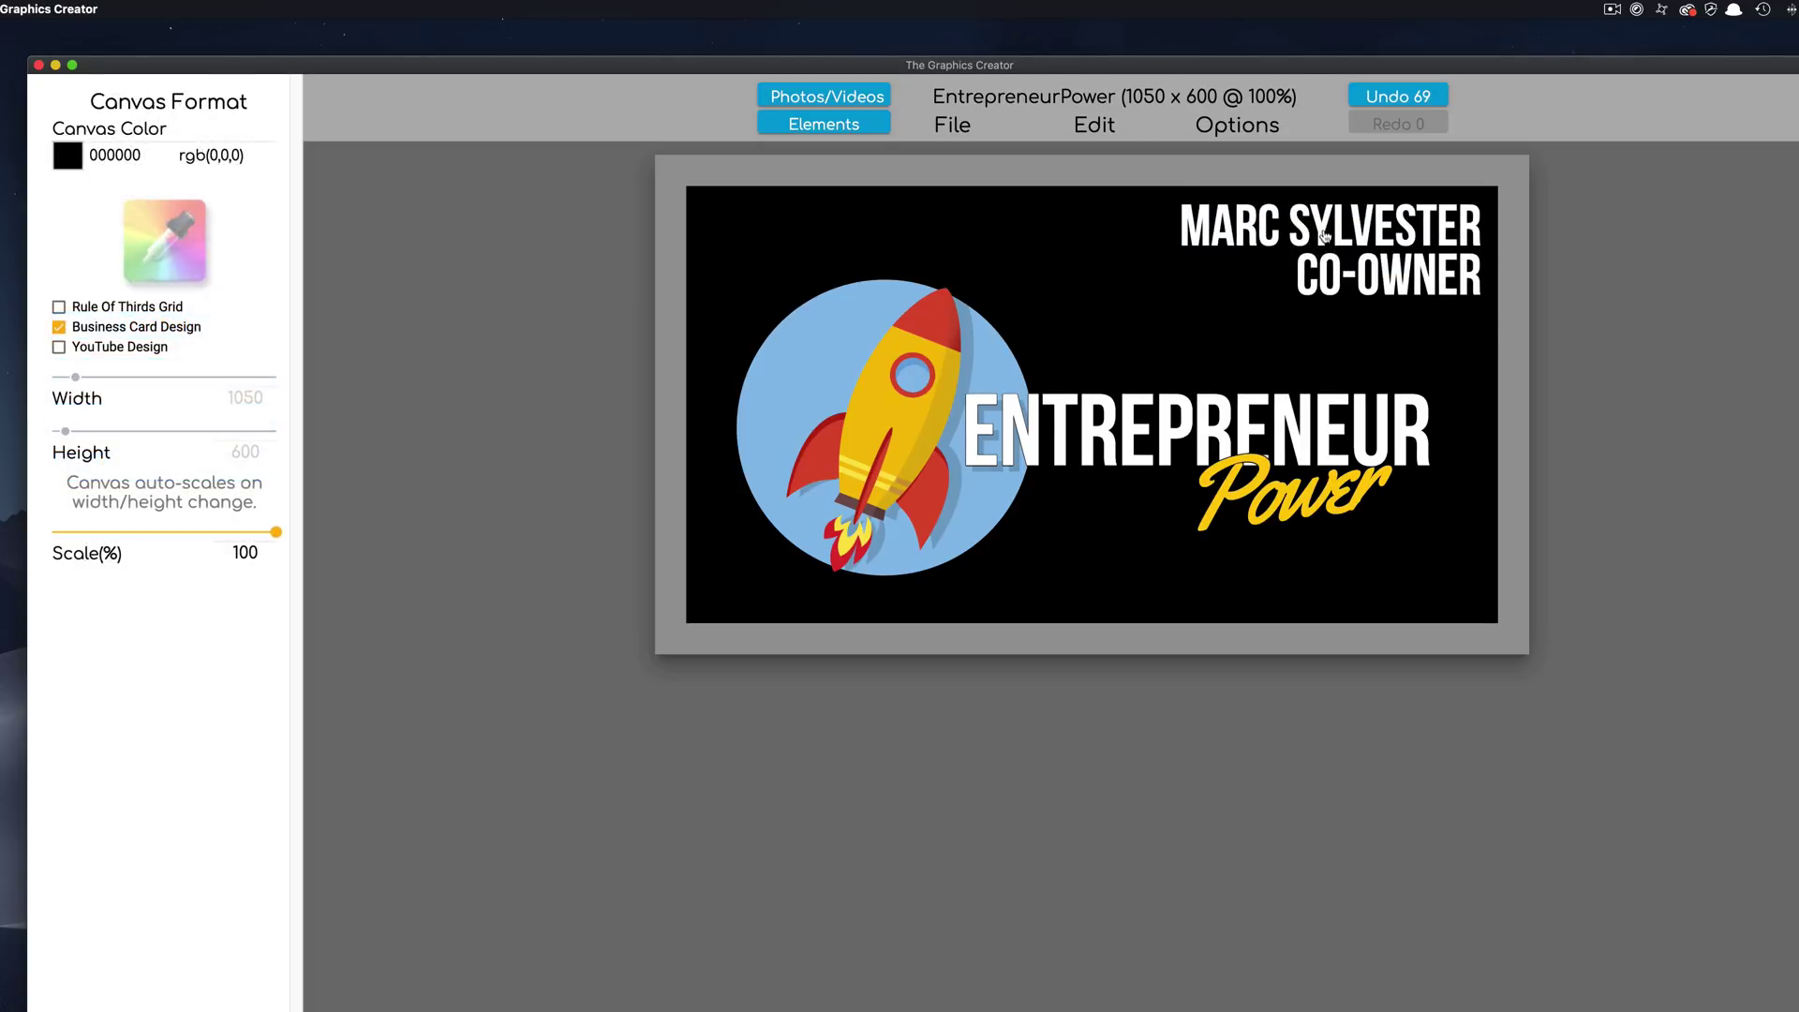
{"action": "left_click", "coordinate": [1324, 234]}
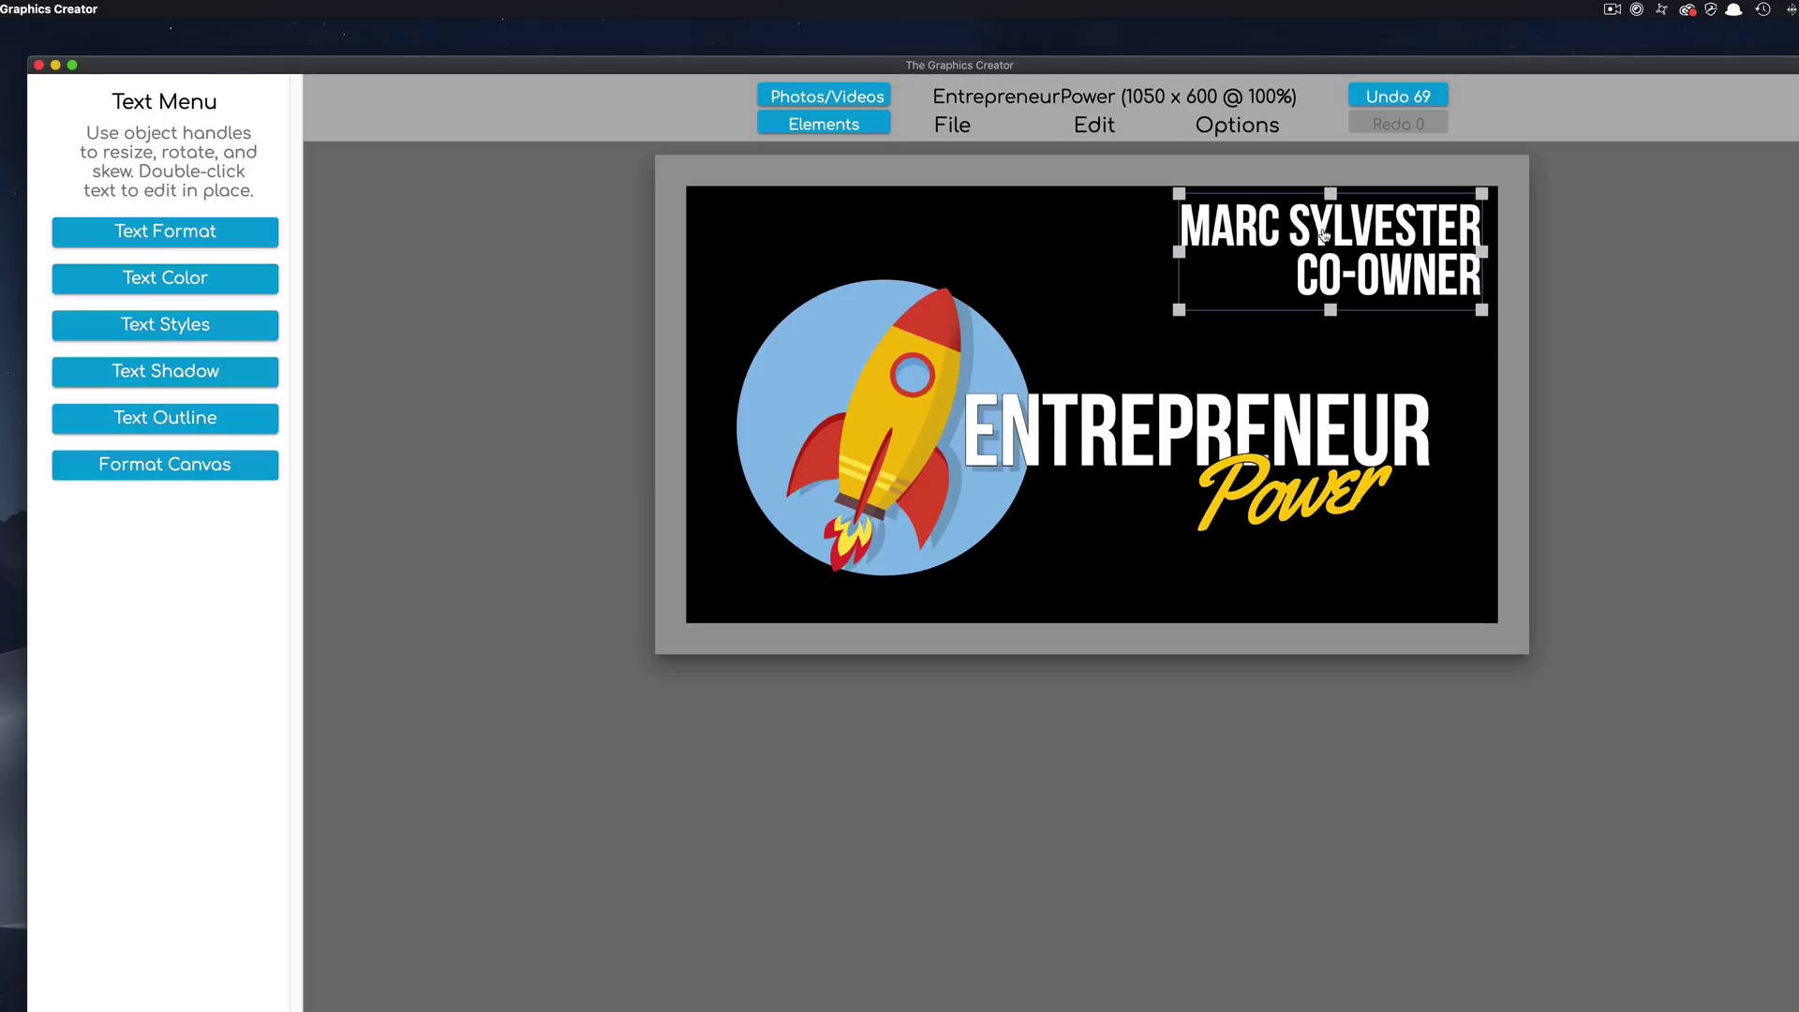
Duplicate that text as the LAUGHINGBIRD SOFTWARE line along the bottom and nudge the rocket left.
{"action": "left_click", "coordinate": [1093, 126]}
{"action": "left_click", "coordinate": [1109, 400]}
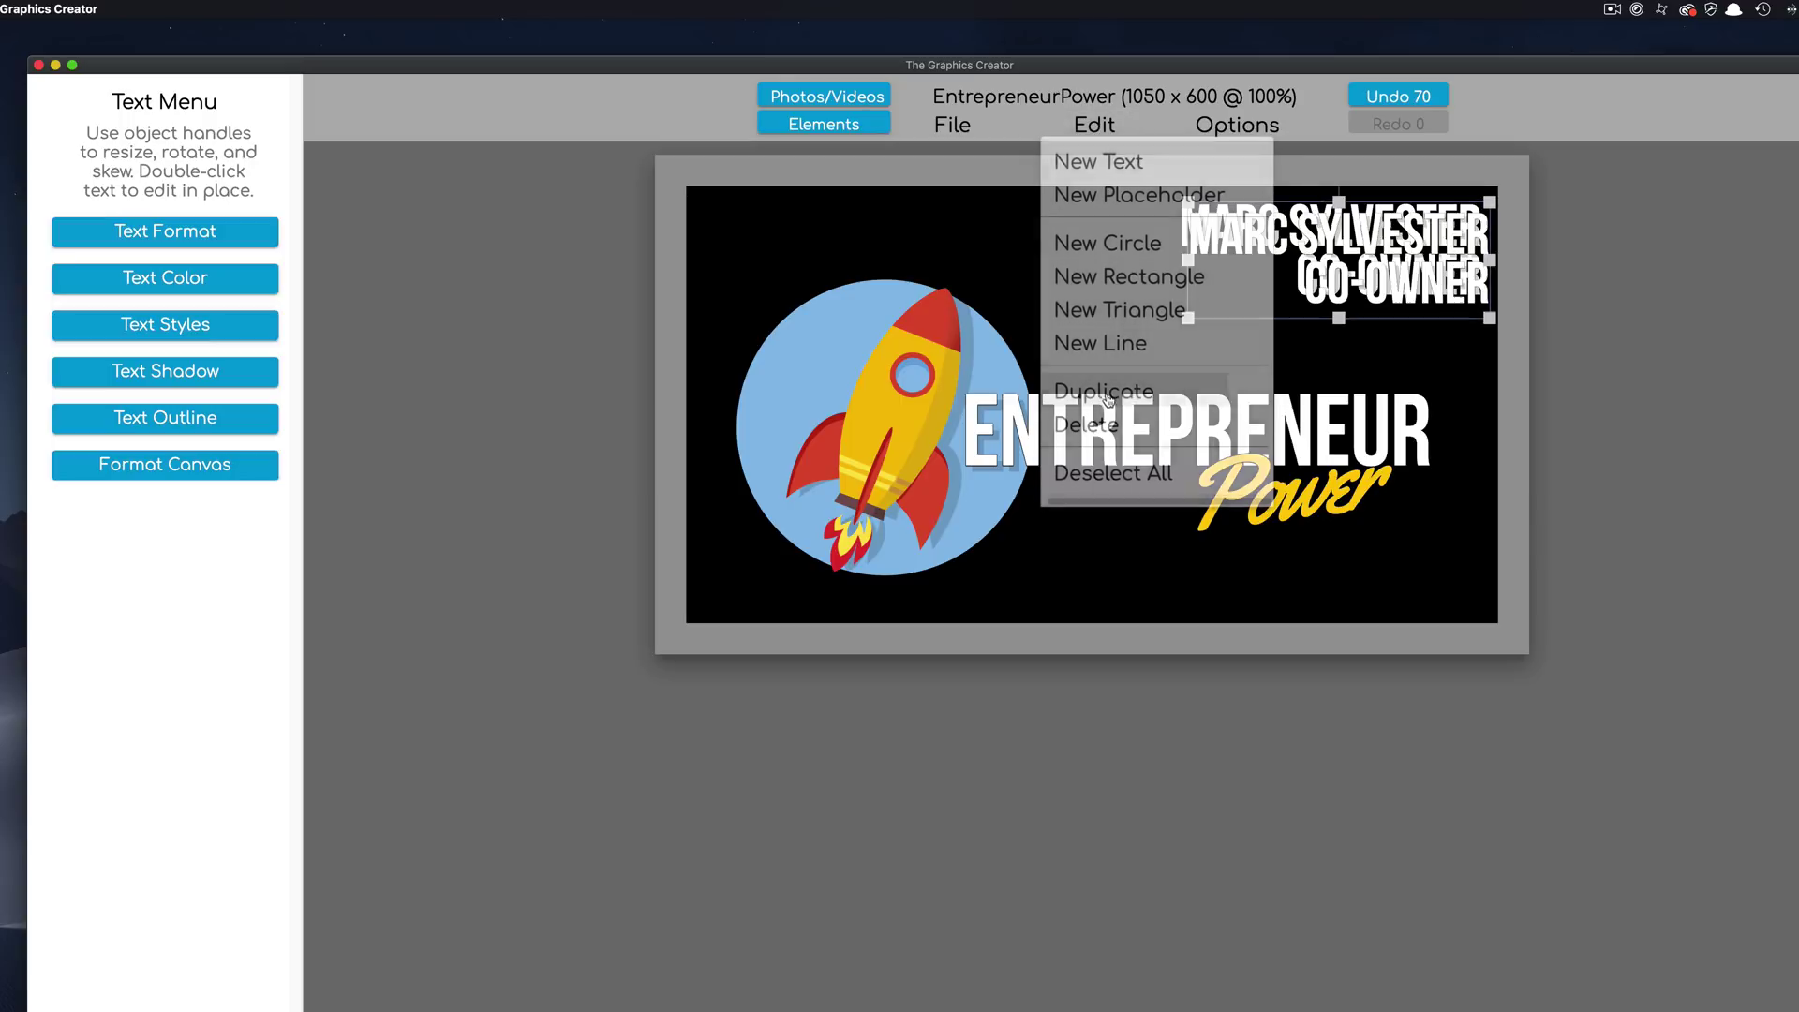
{"action": "left_click_drag", "start_coordinate": [1310, 248], "coordinate": [1292, 532]}
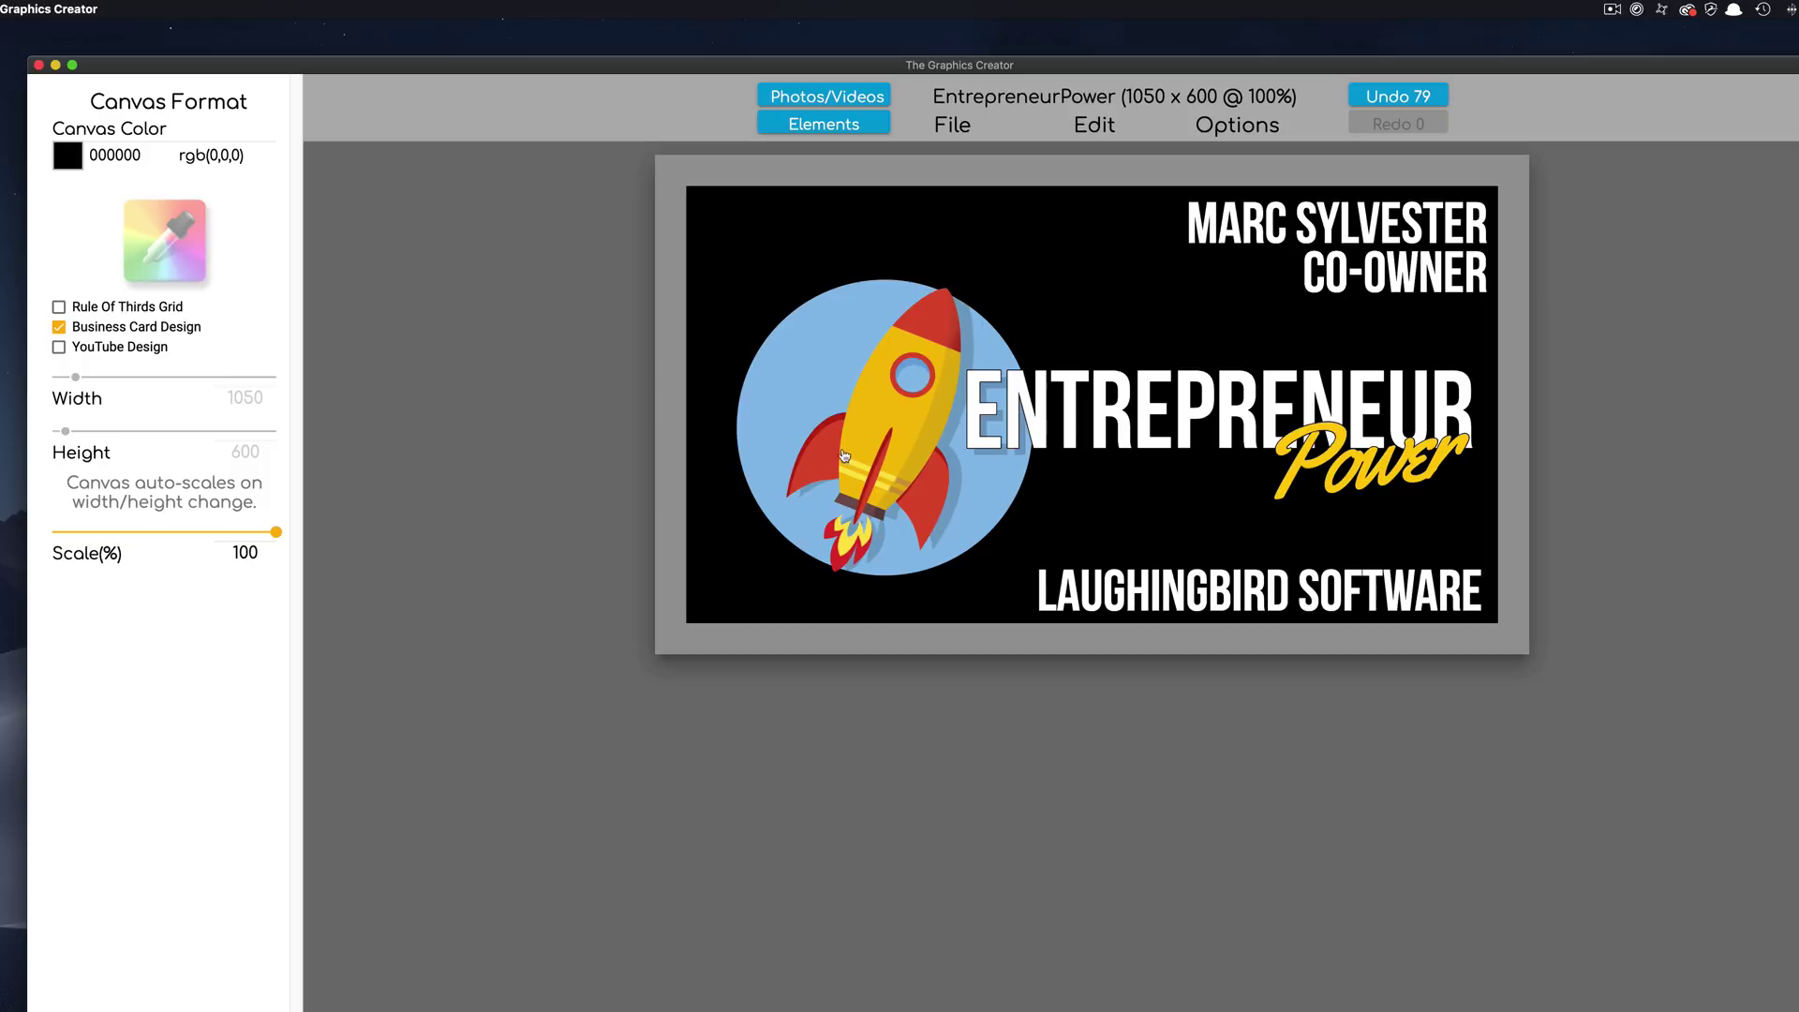
{"action": "left_click_drag", "start_coordinate": [807, 386], "coordinate": [793, 391]}
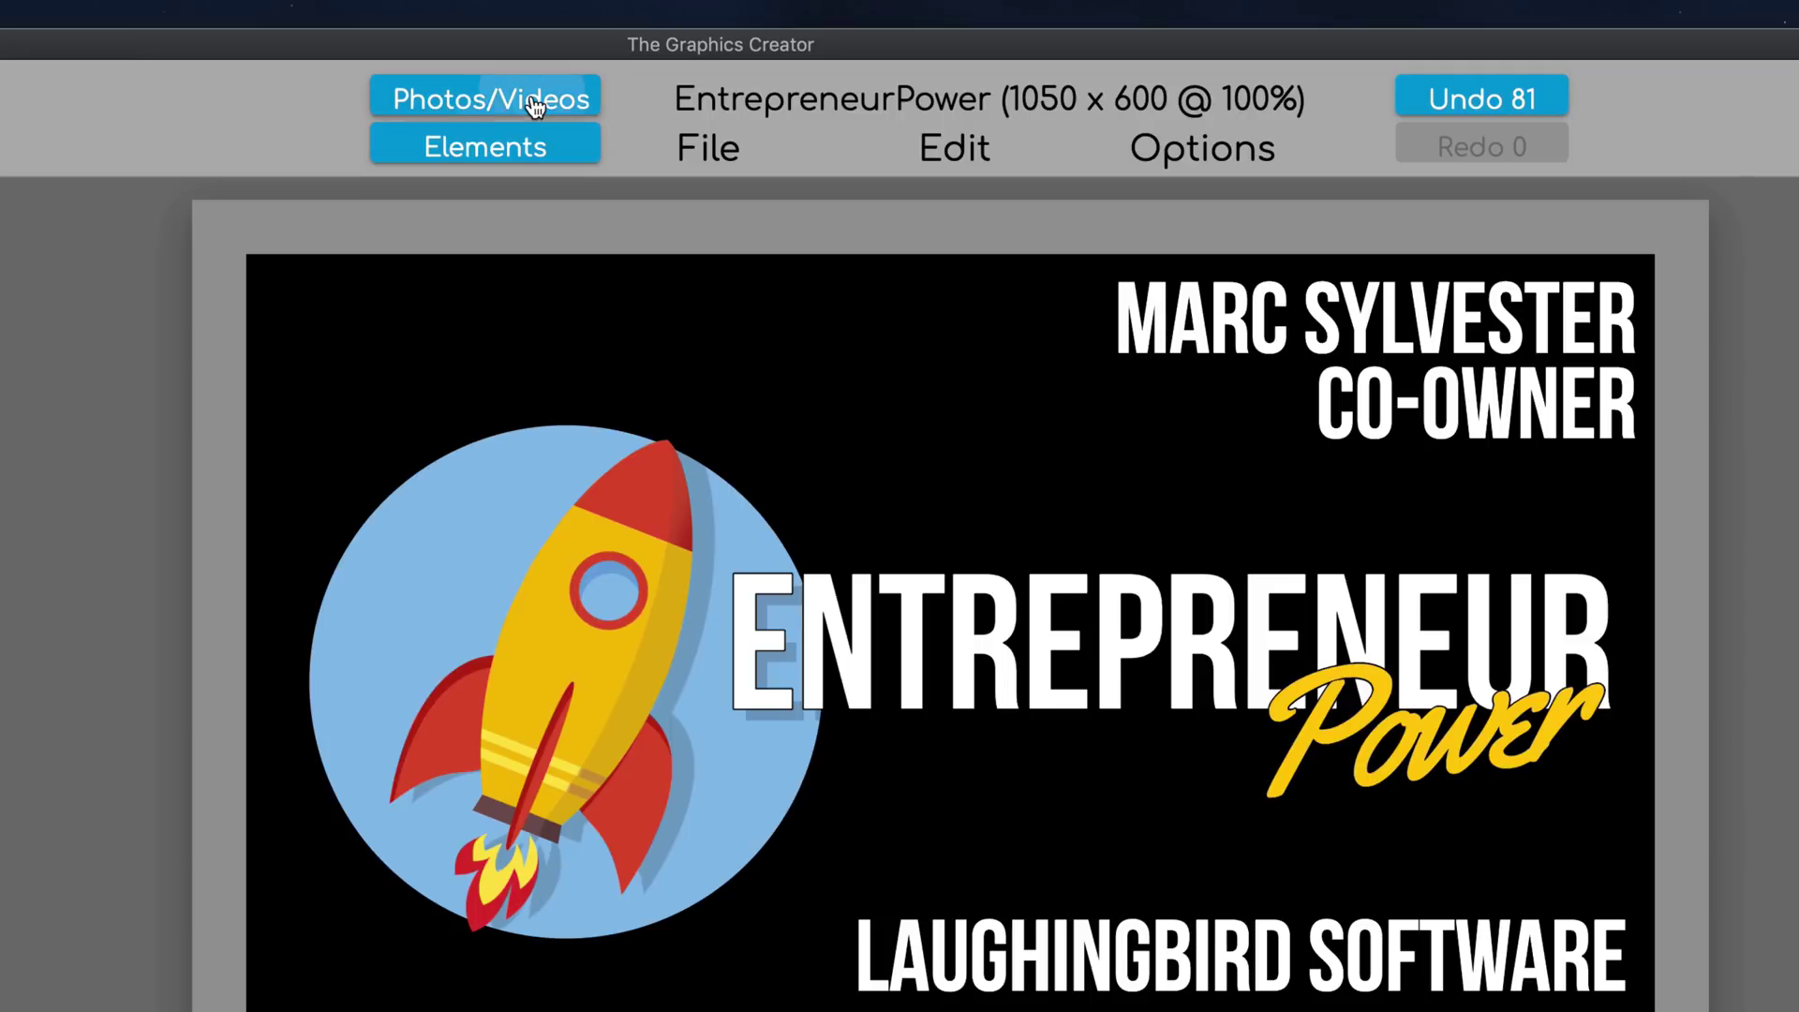
Search Pexels for a starry night-sky photo, stretch it over the card, and send it to back.
{"action": "left_click", "coordinate": [851, 95]}
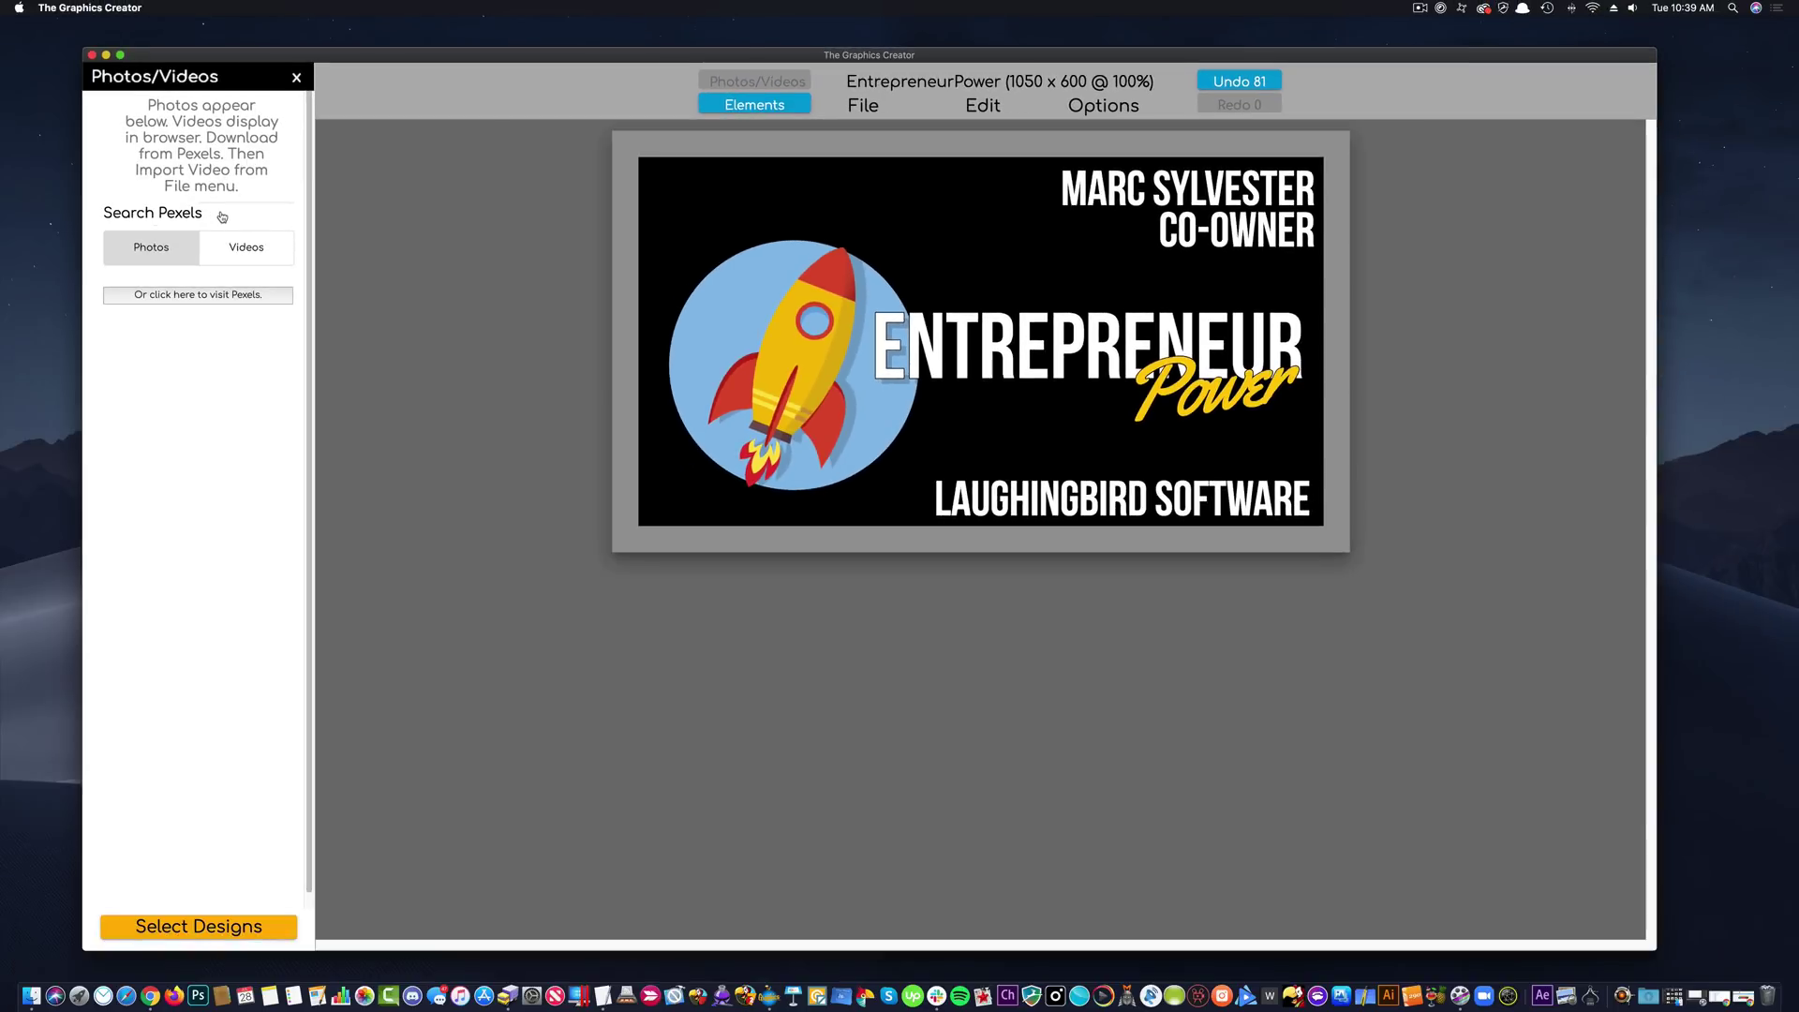
{"action": "left_click", "coordinate": [222, 216]}
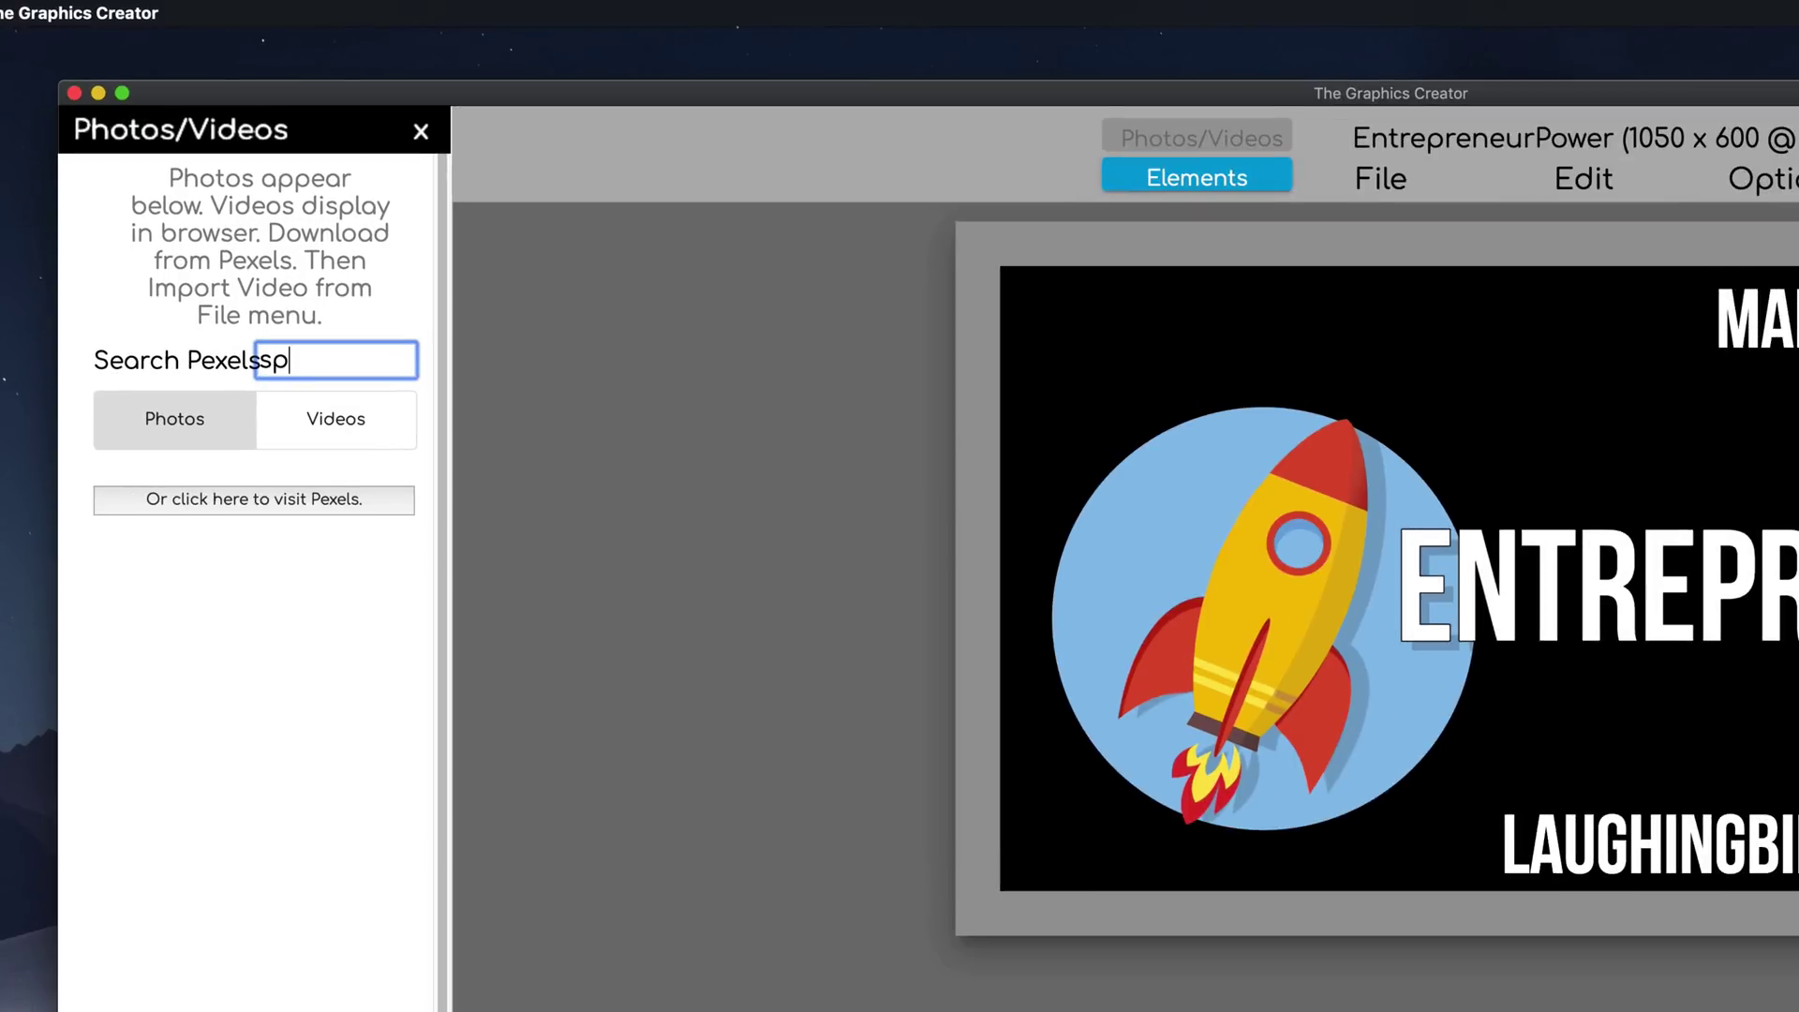
{"action": "key", "text": "Return"}
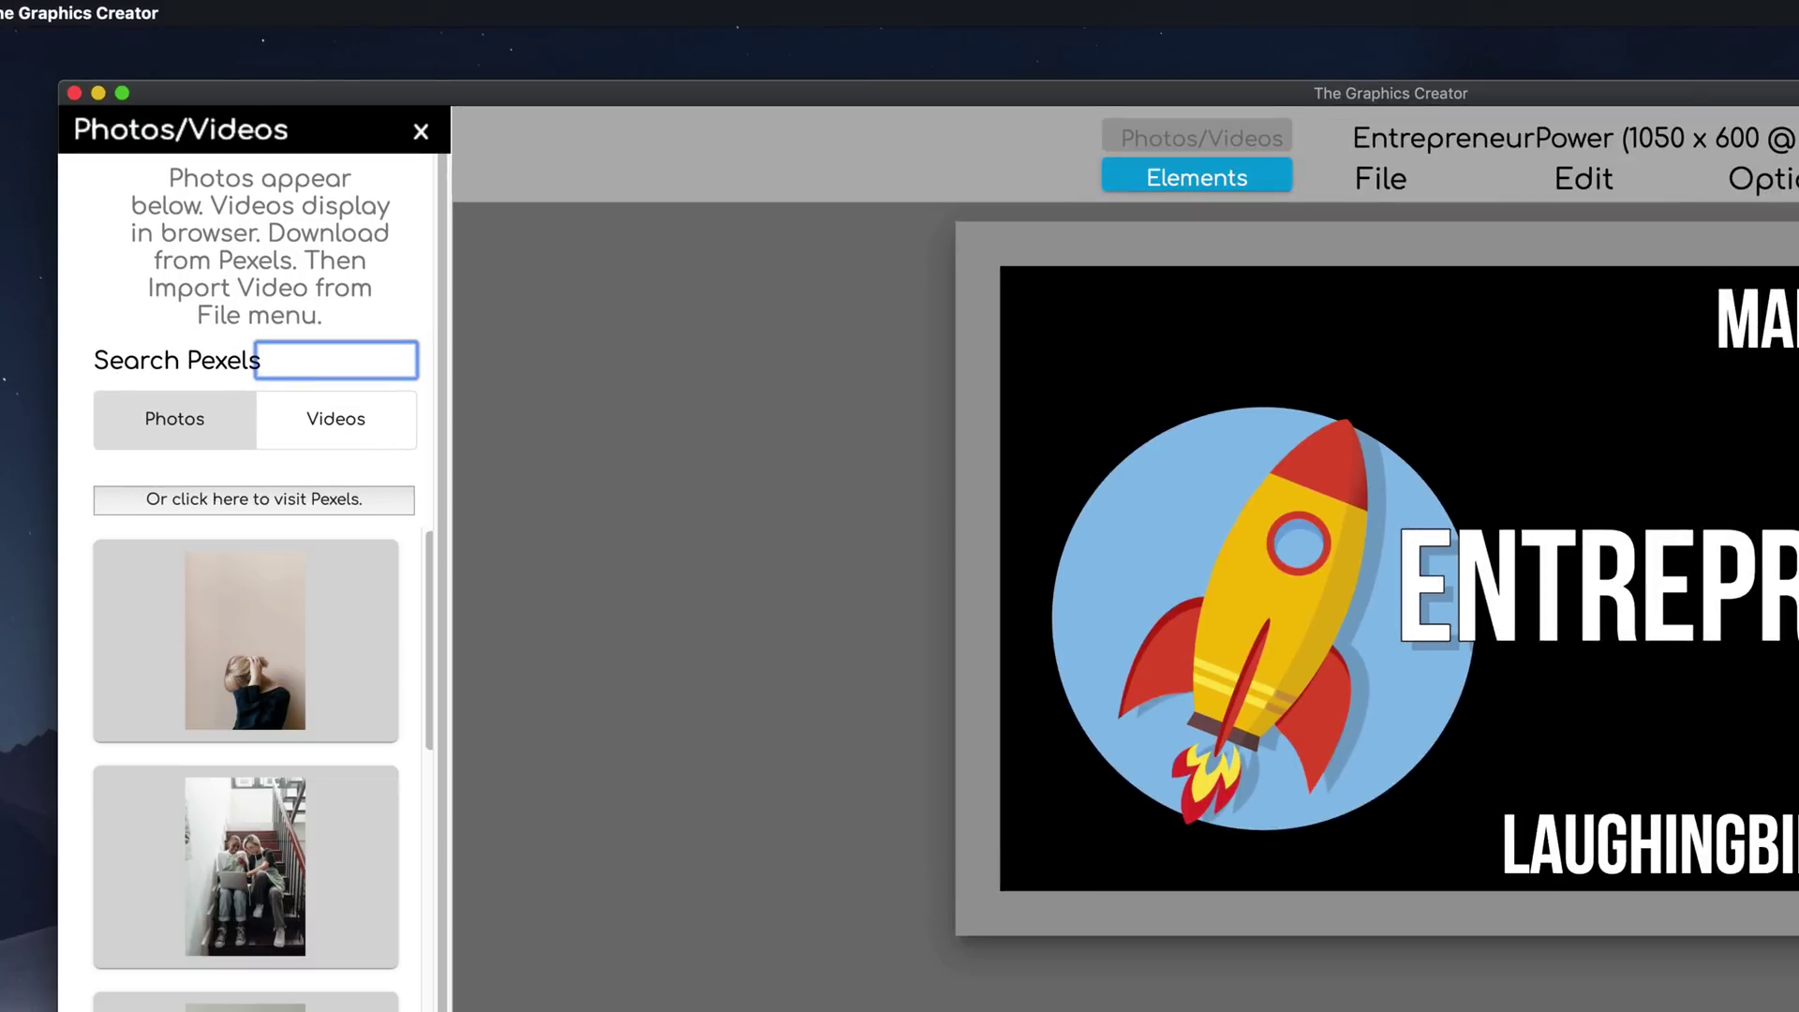
{"action": "scroll", "coordinate": [332, 713], "scroll_direction": "down", "scroll_amount": 5}
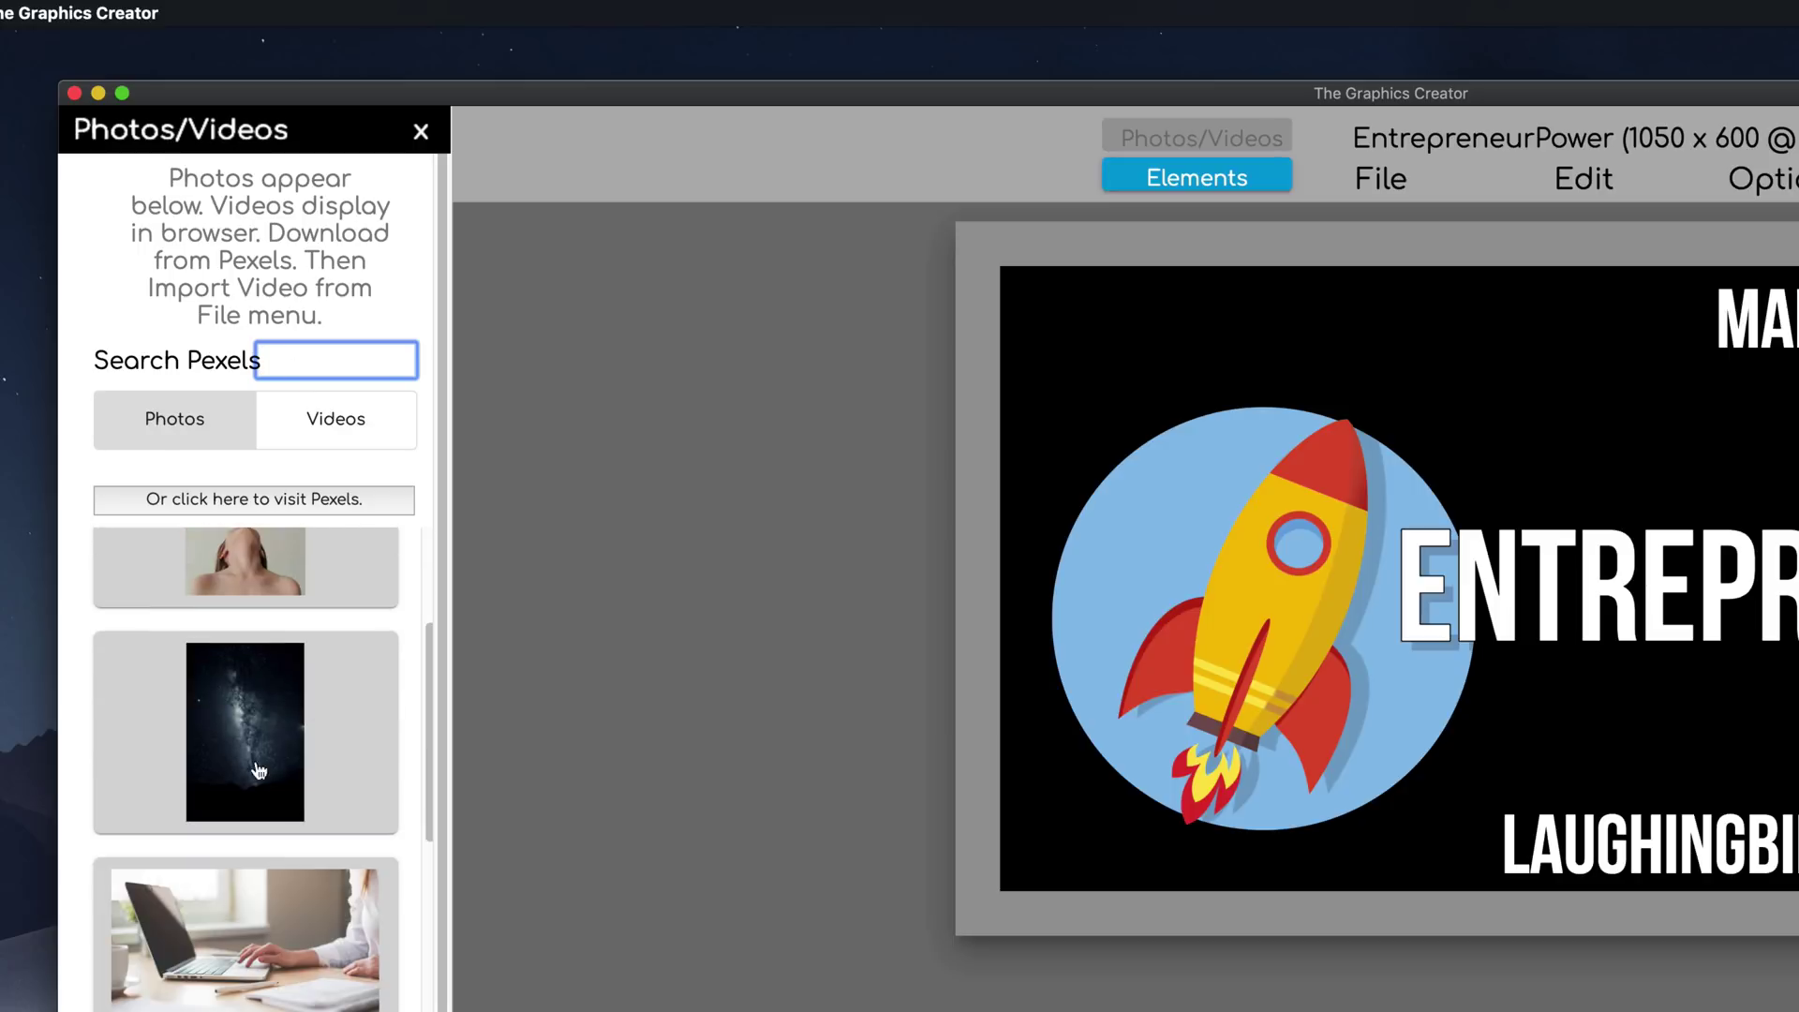
{"action": "scroll", "coordinate": [253, 761], "scroll_direction": "down", "scroll_amount": 4}
{"action": "scroll", "coordinate": [251, 752], "scroll_direction": "down", "scroll_amount": 6}
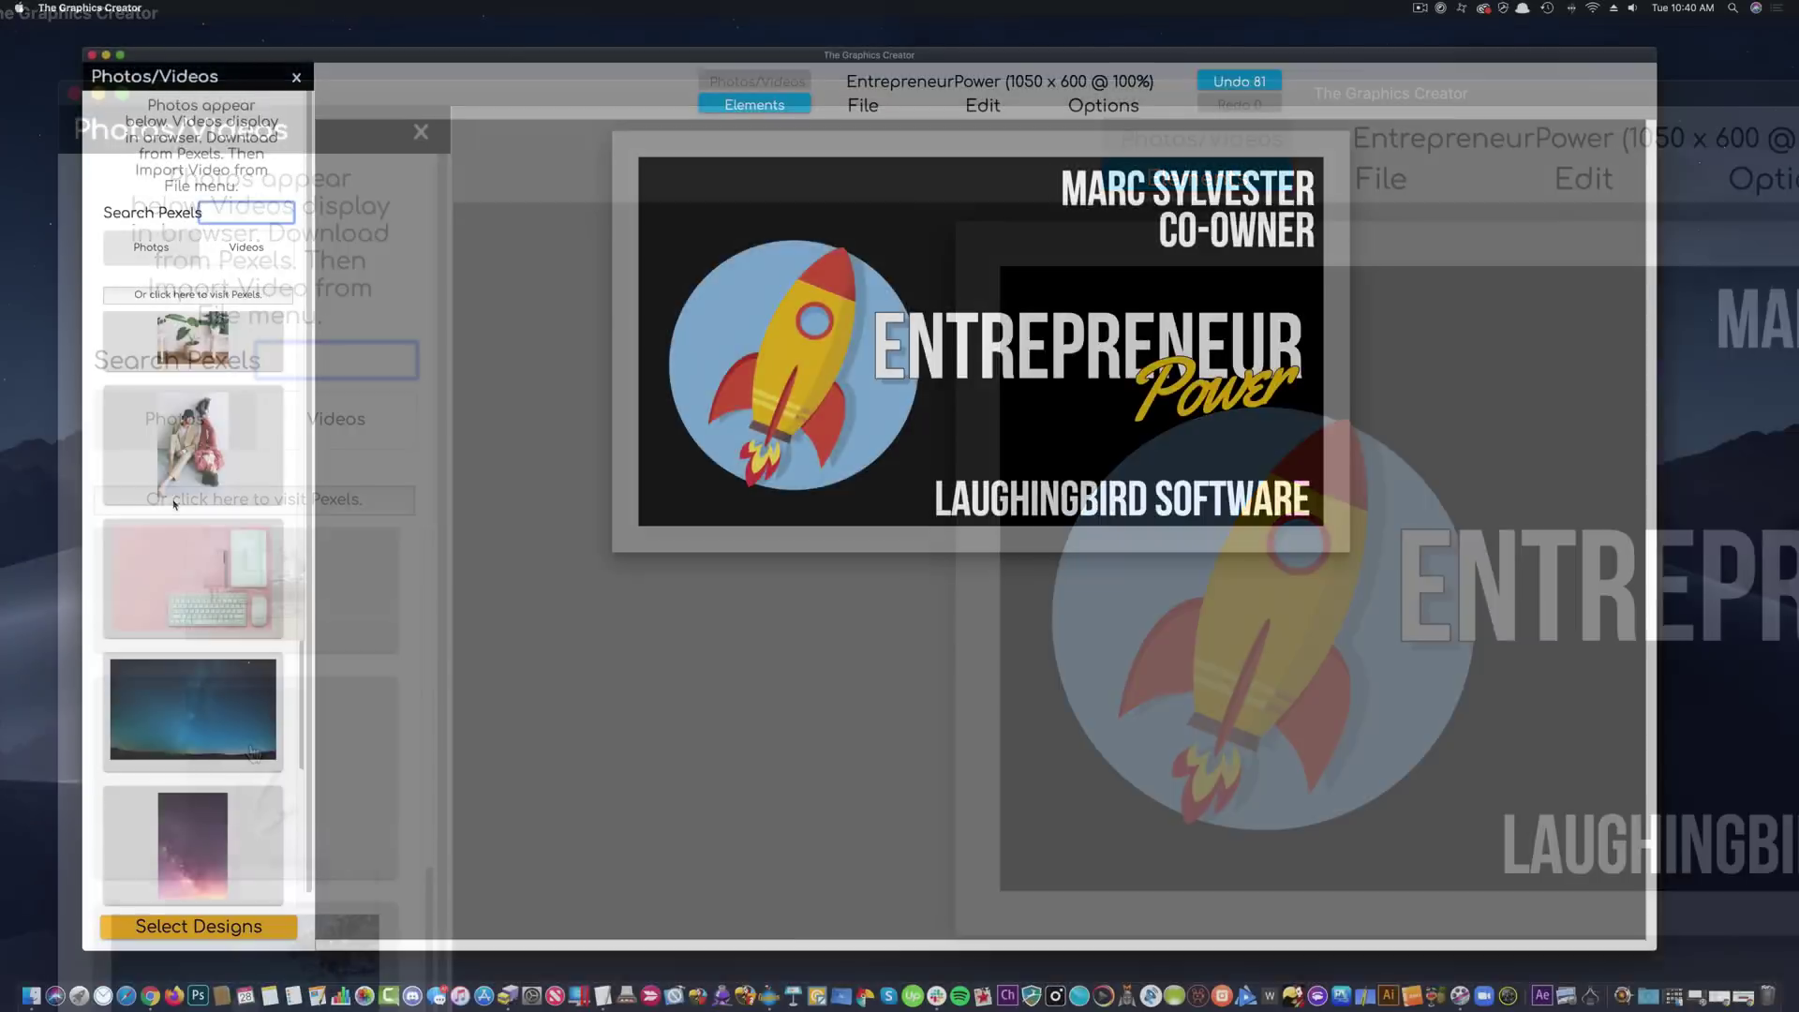
{"action": "scroll", "coordinate": [251, 752], "scroll_direction": "down", "scroll_amount": 1}
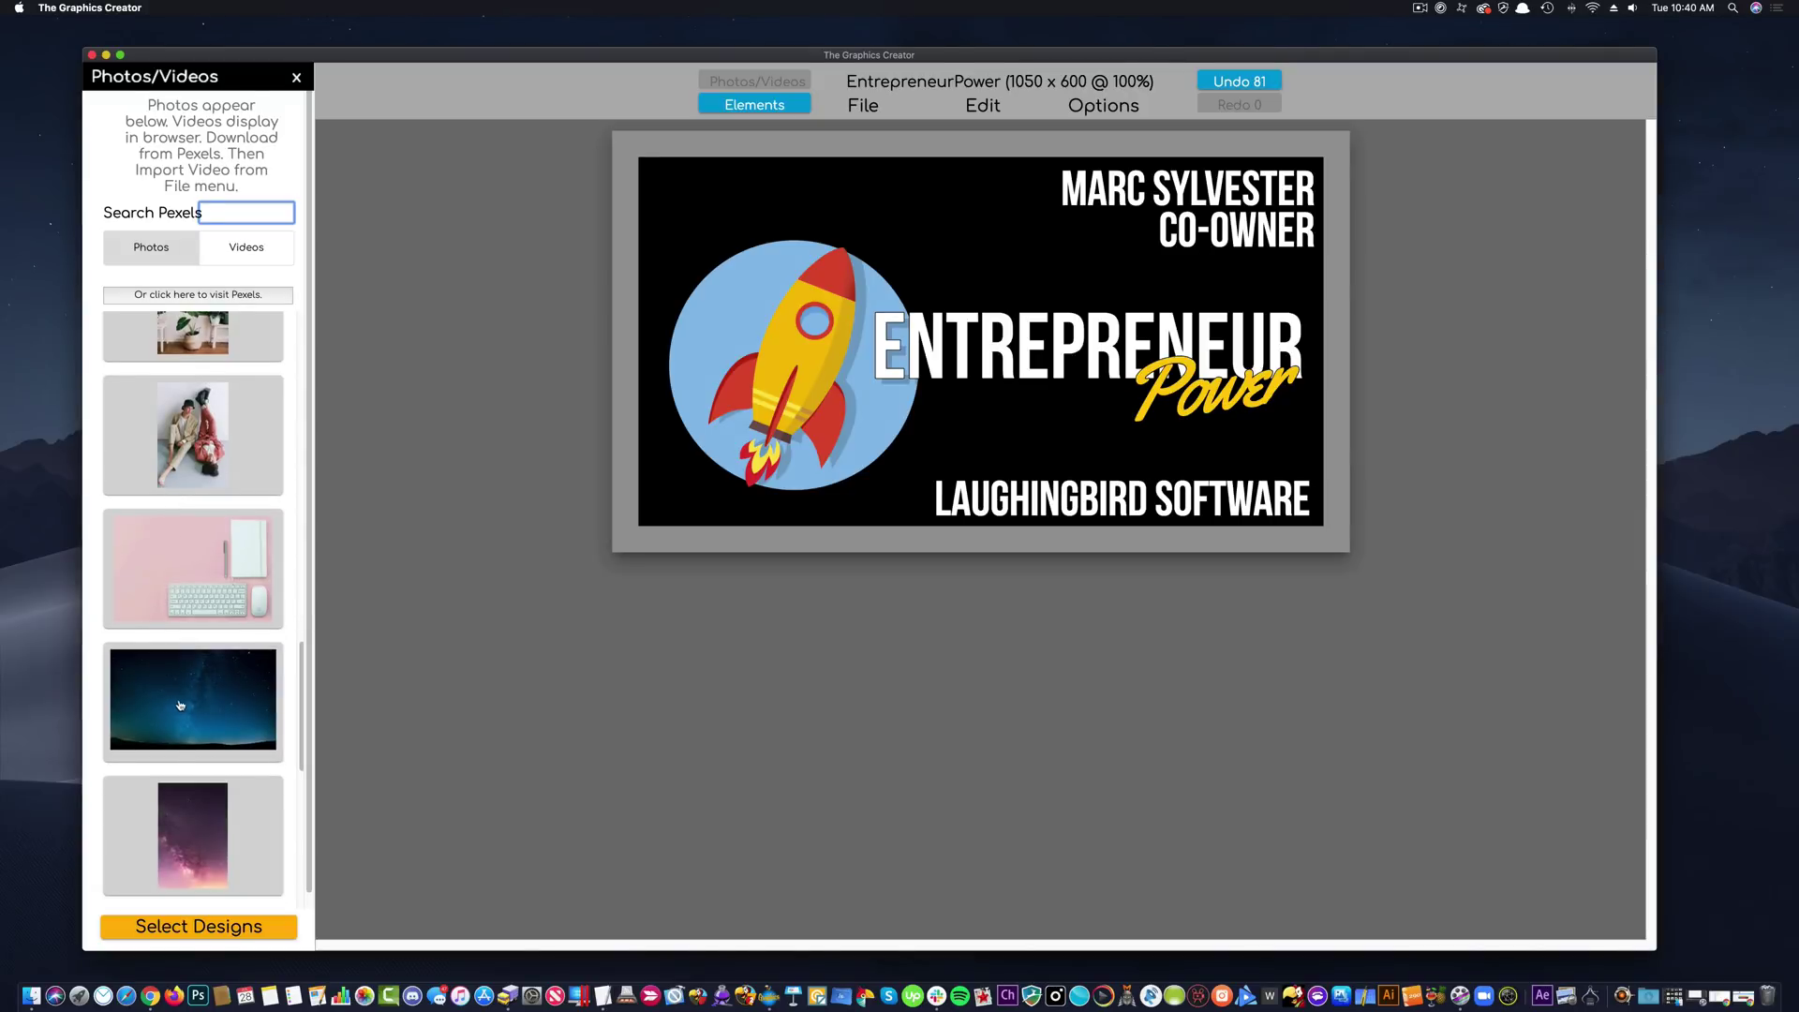
{"action": "left_click_drag", "start_coordinate": [193, 703], "coordinate": [900, 316]}
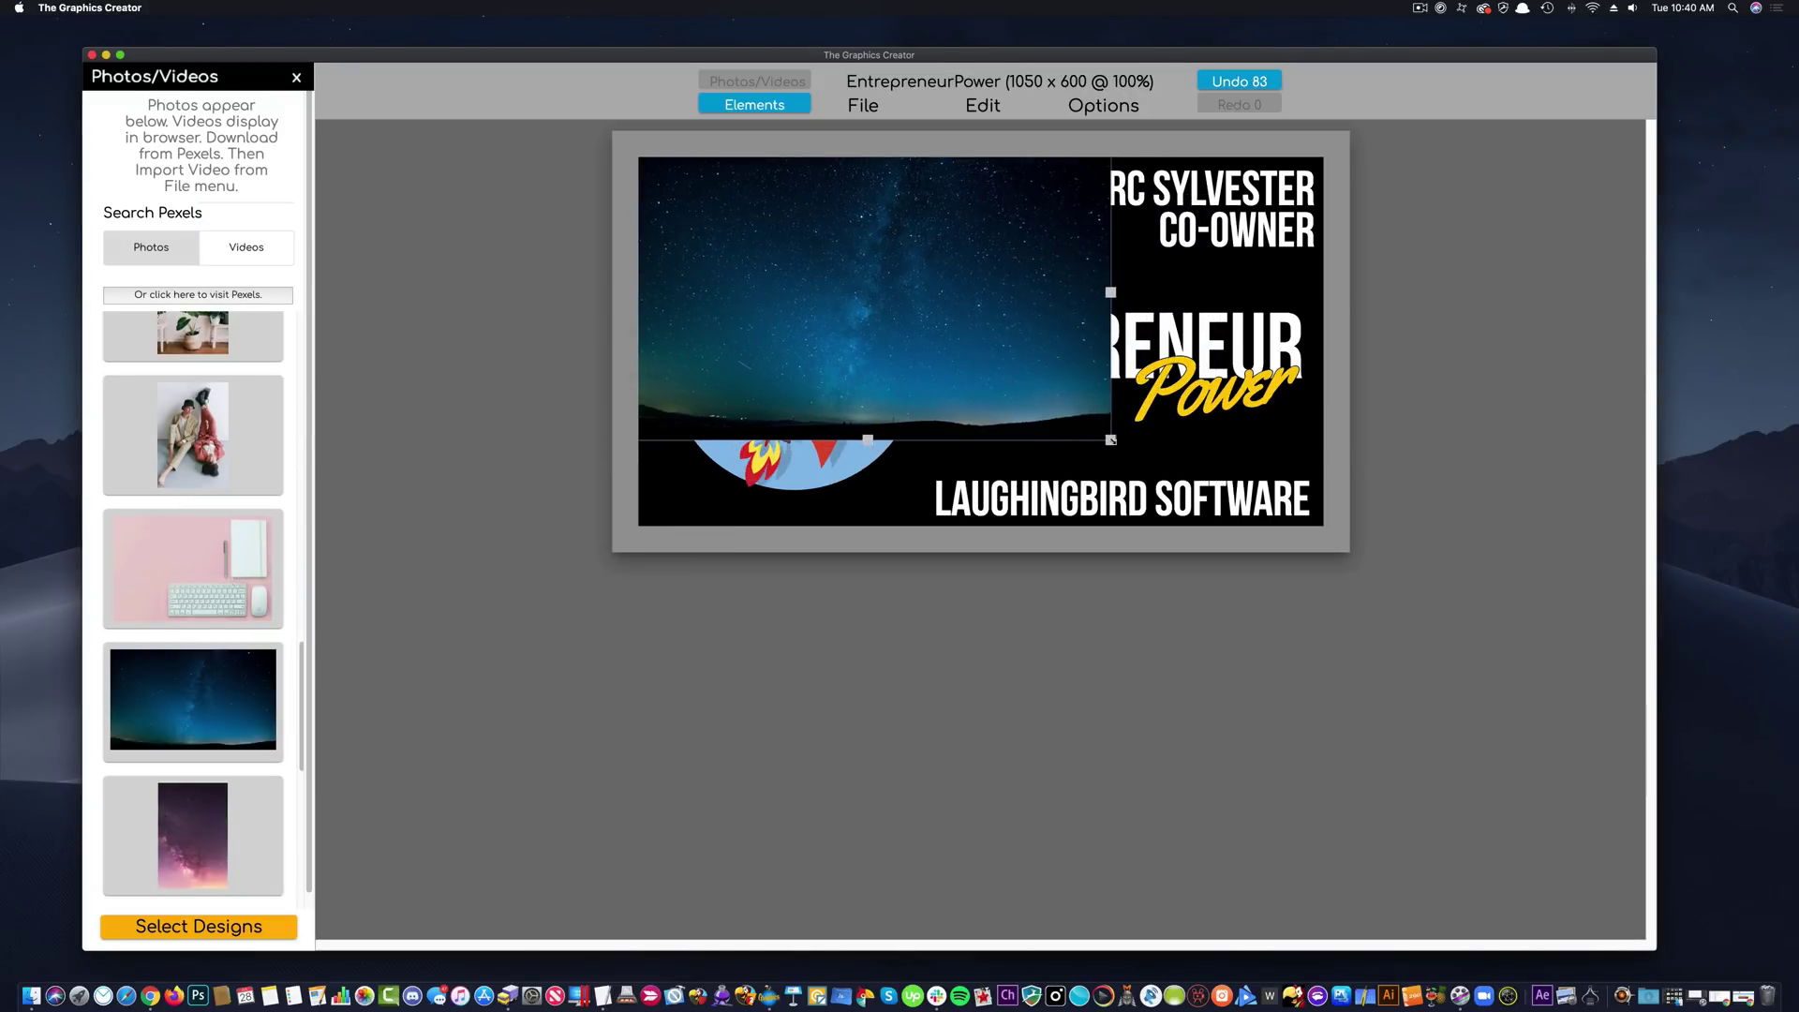
{"action": "left_click_drag", "start_coordinate": [1110, 440], "coordinate": [1434, 542]}
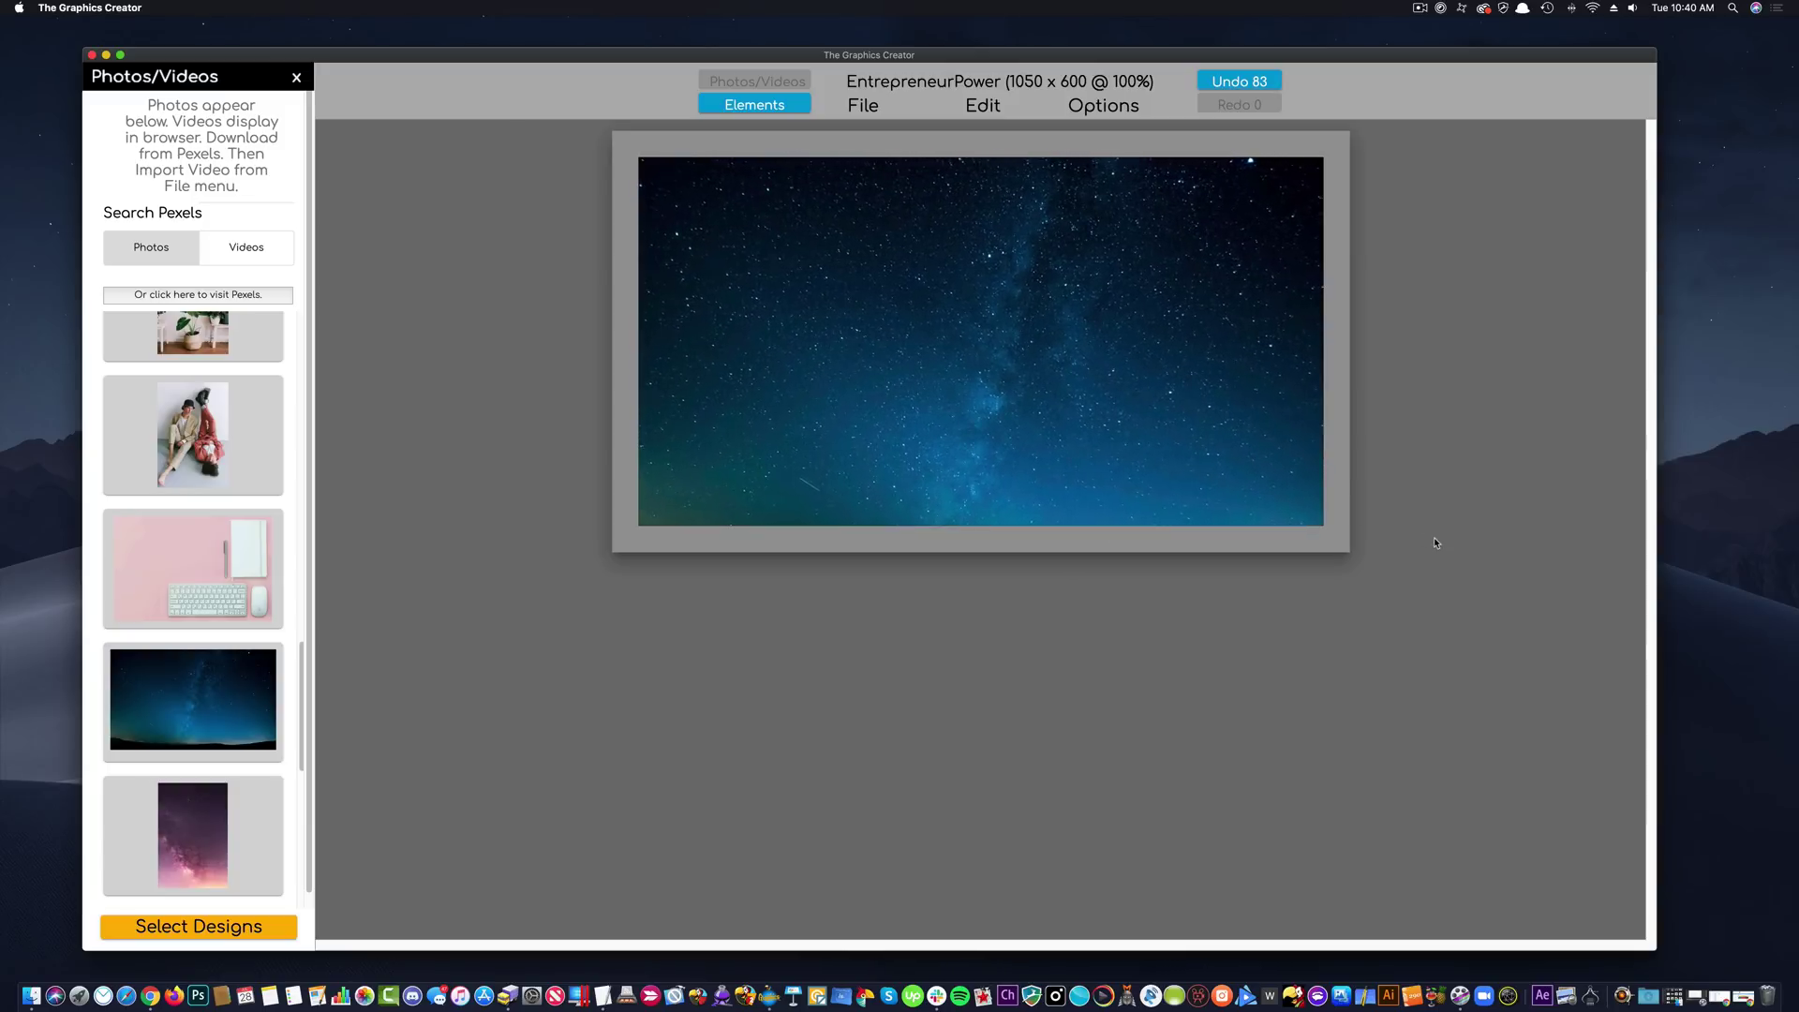
{"action": "left_click", "coordinate": [1103, 105]}
{"action": "left_click", "coordinate": [1106, 223]}
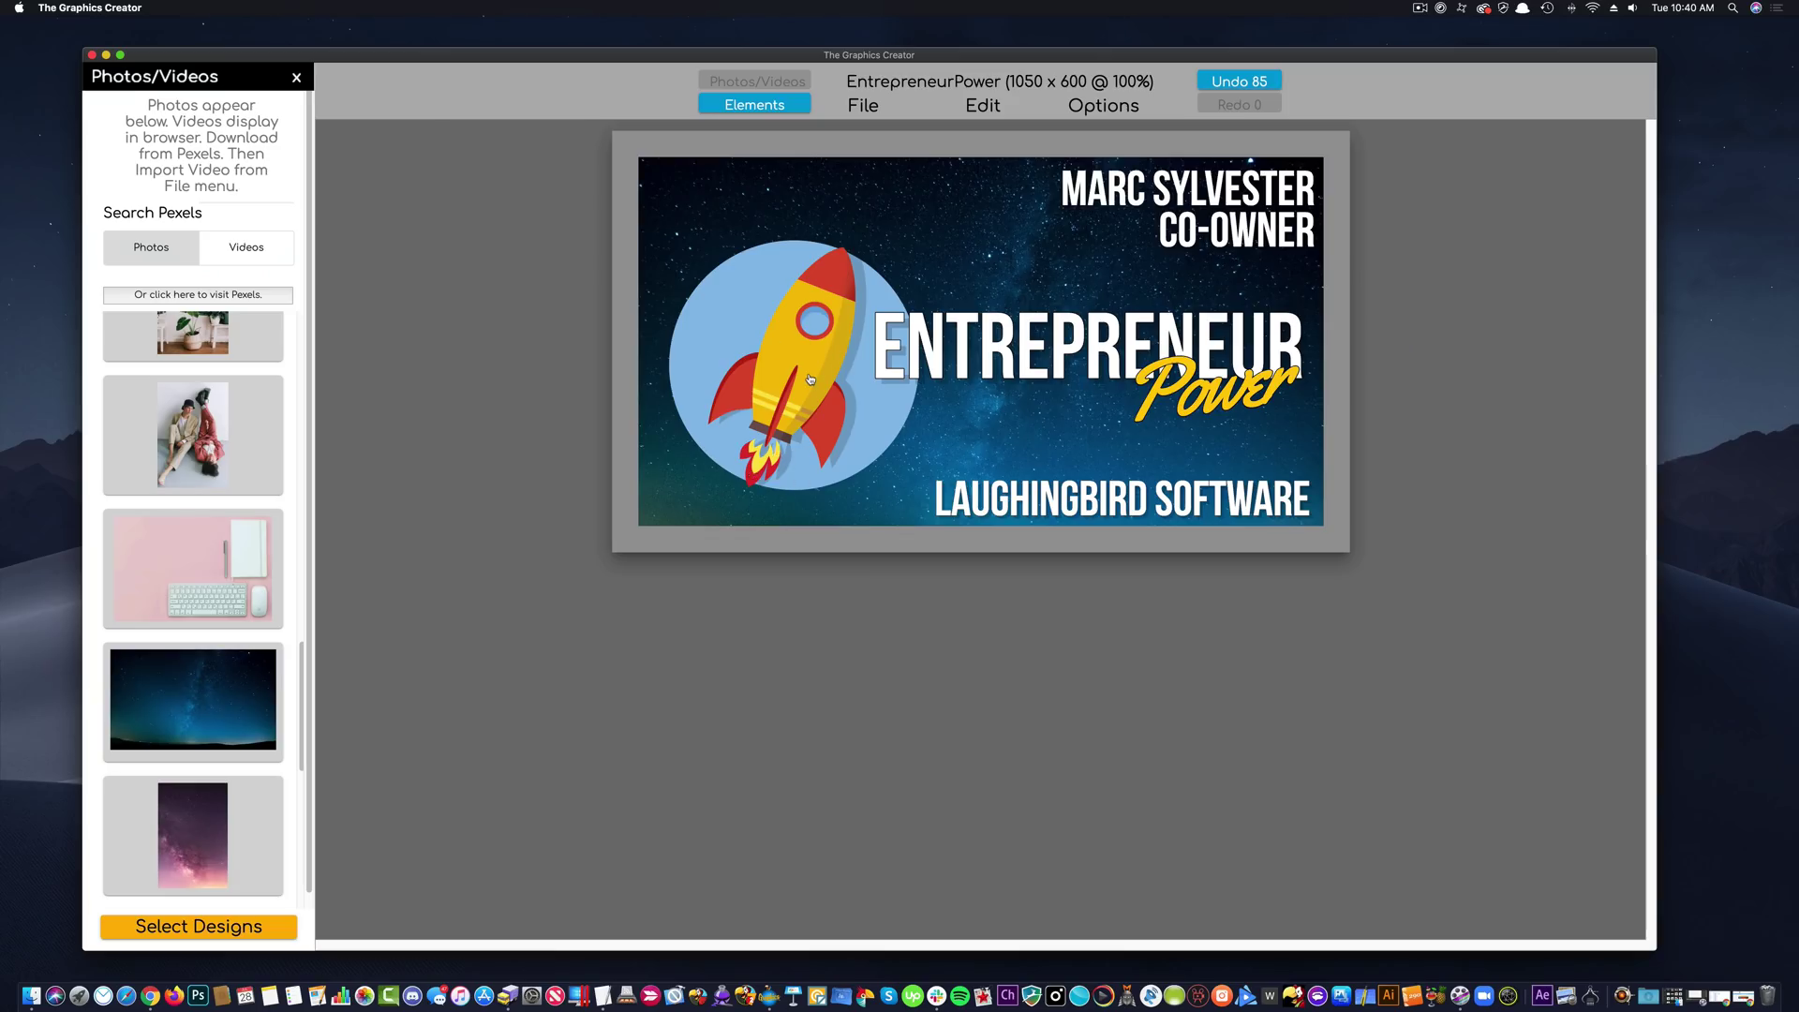
Bring the parrot from the Laughingbird logos folder onto the card and shrink it.
{"action": "left_click", "coordinate": [1670, 982]}
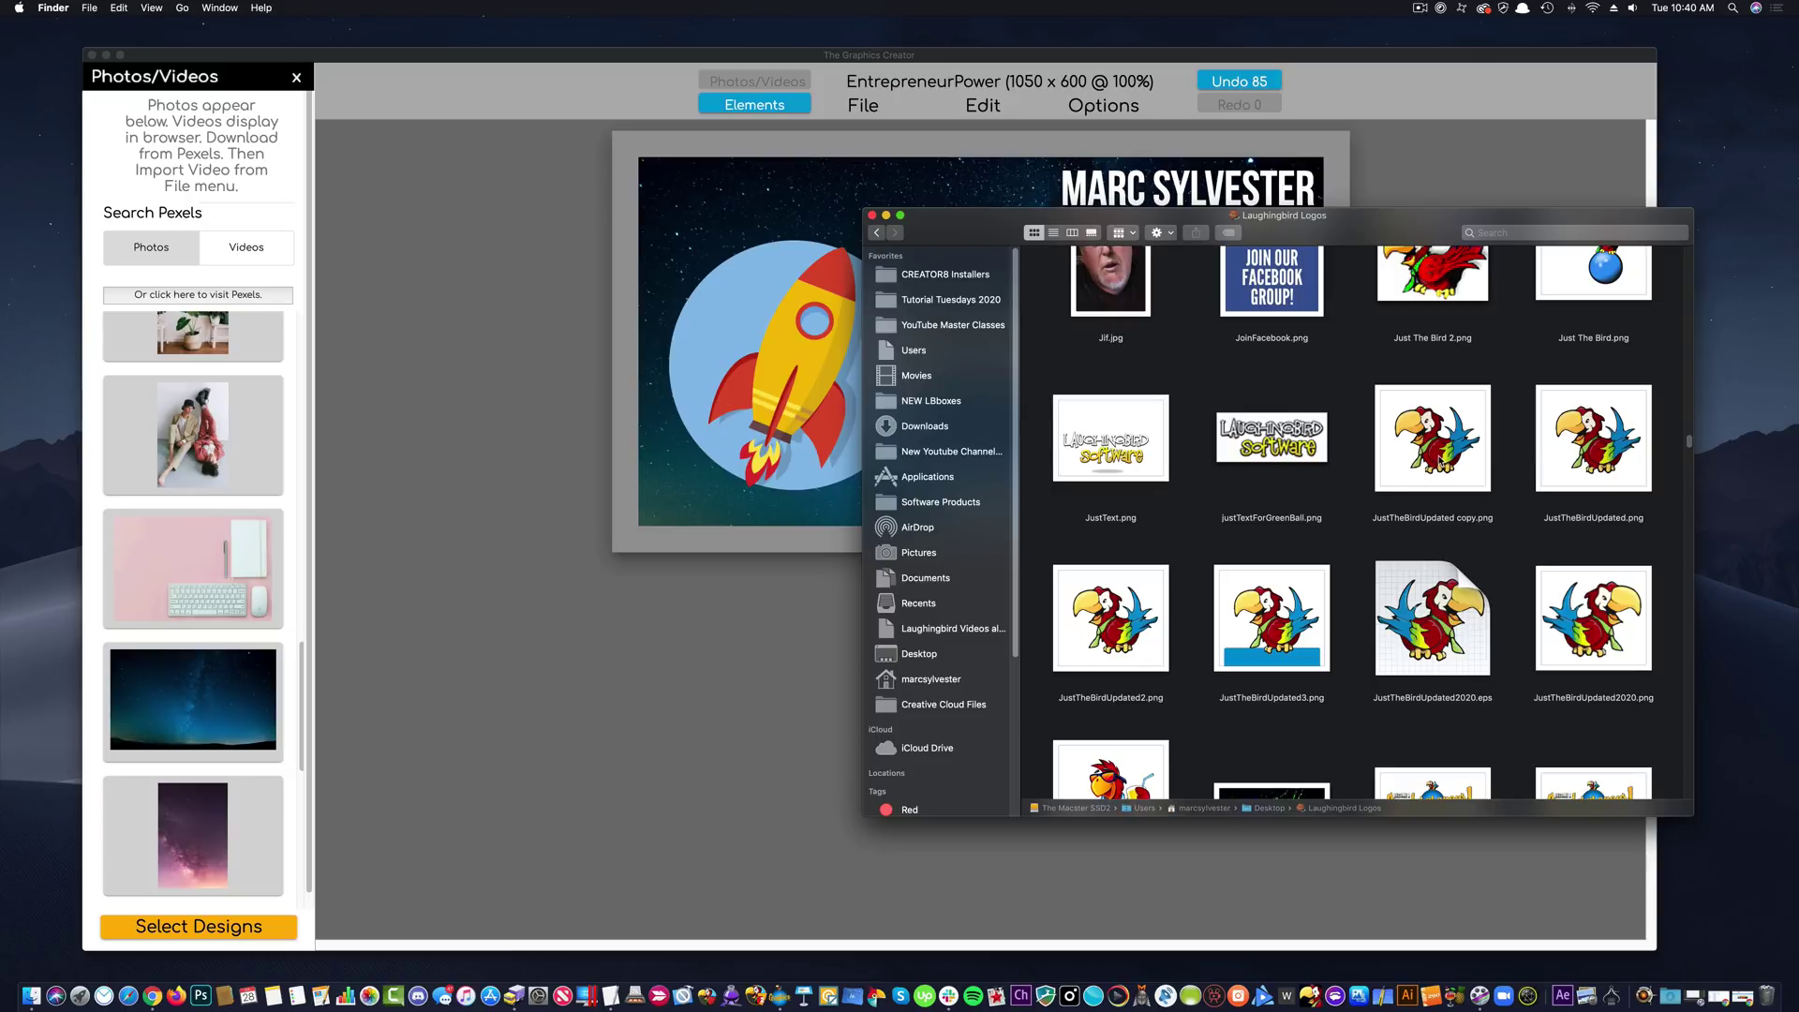
{"action": "left_click_drag", "start_coordinate": [1439, 459], "coordinate": [797, 405]}
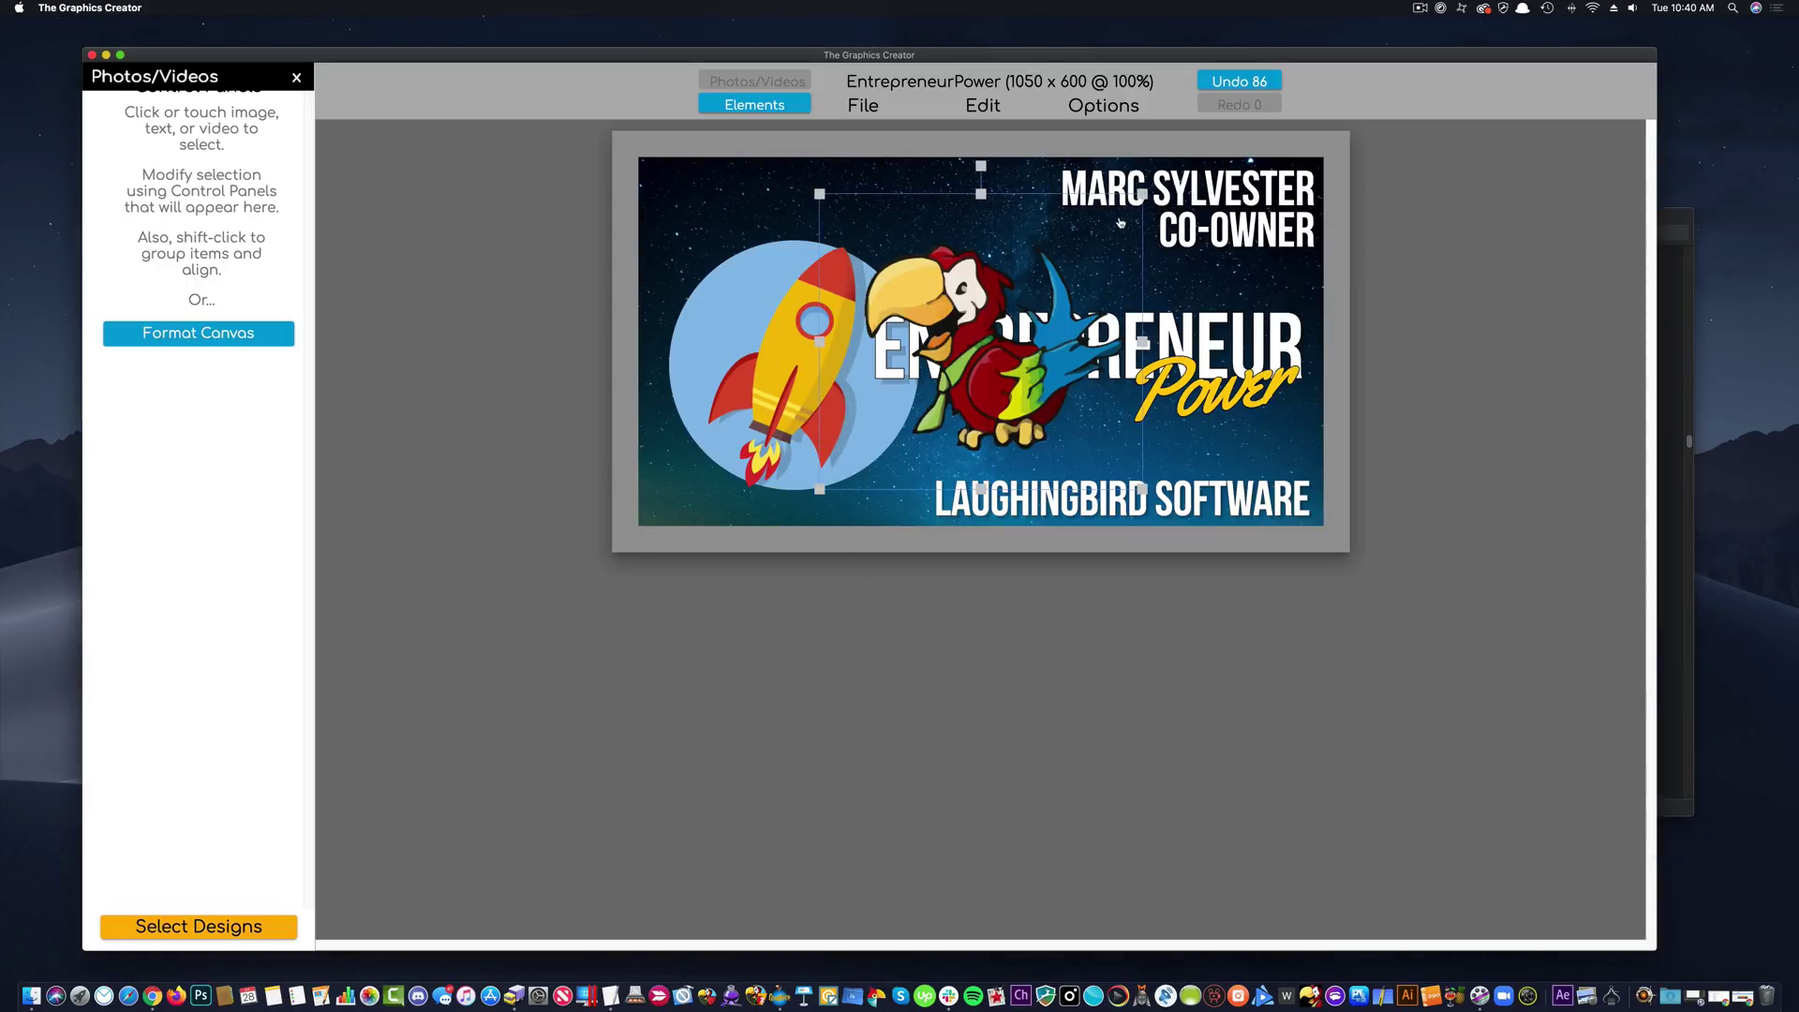
{"action": "left_click_drag", "start_coordinate": [1142, 194], "coordinate": [1007, 337]}
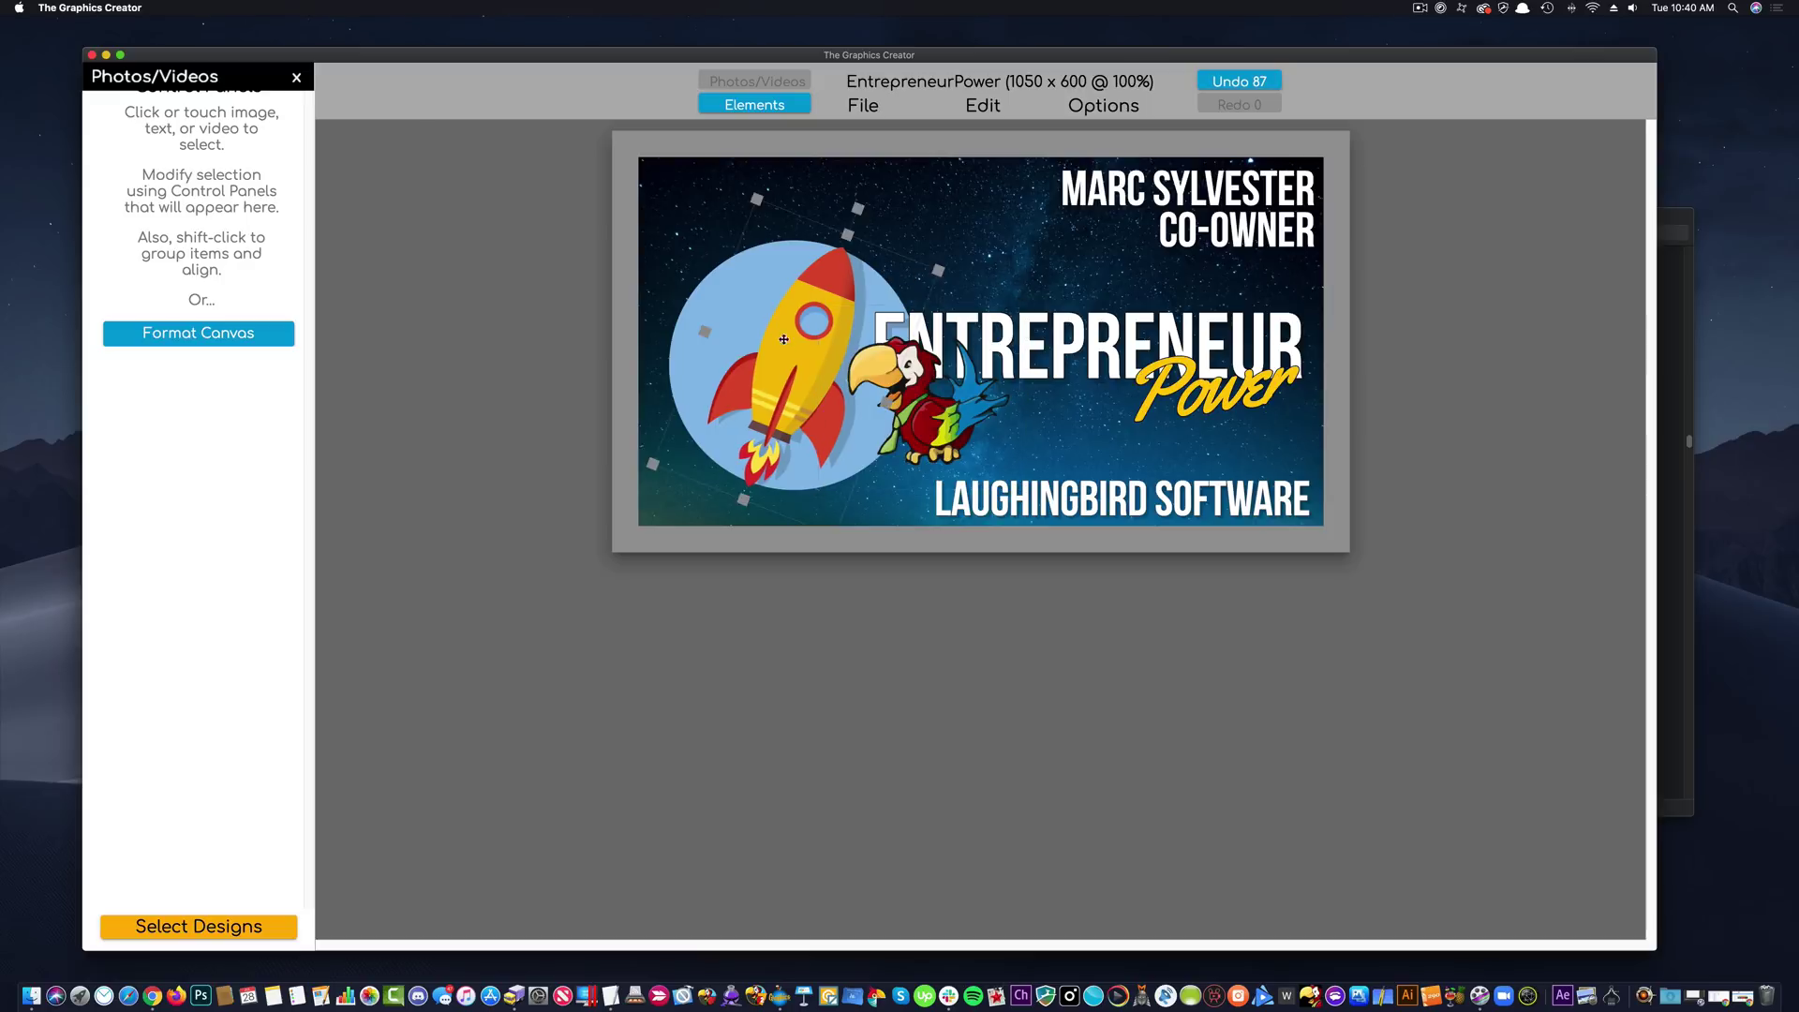
Delete the rocket, centre the parrot in the blue circle, and flip it horizontally.
{"action": "left_click_drag", "start_coordinate": [782, 347], "coordinate": [755, 337]}
{"action": "key", "text": "Delete"}
{"action": "left_click_drag", "start_coordinate": [1001, 469], "coordinate": [883, 474]}
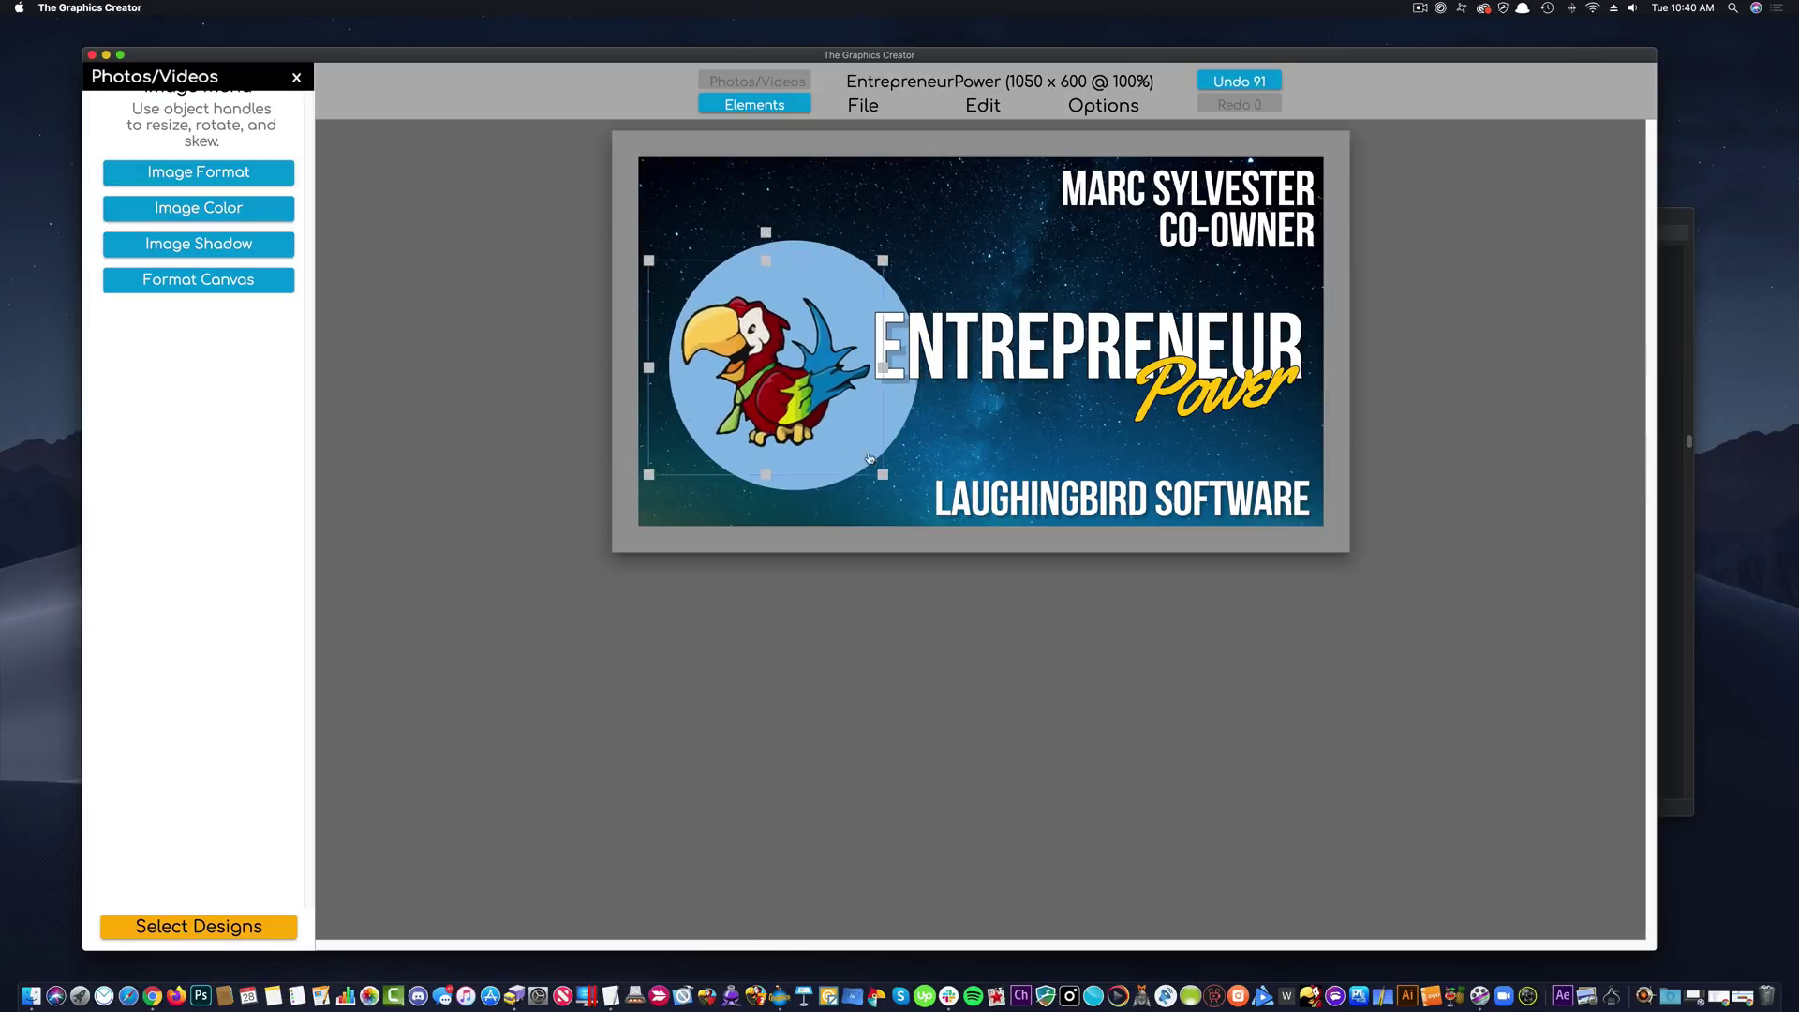
{"action": "left_click_drag", "start_coordinate": [777, 415], "coordinate": [795, 406]}
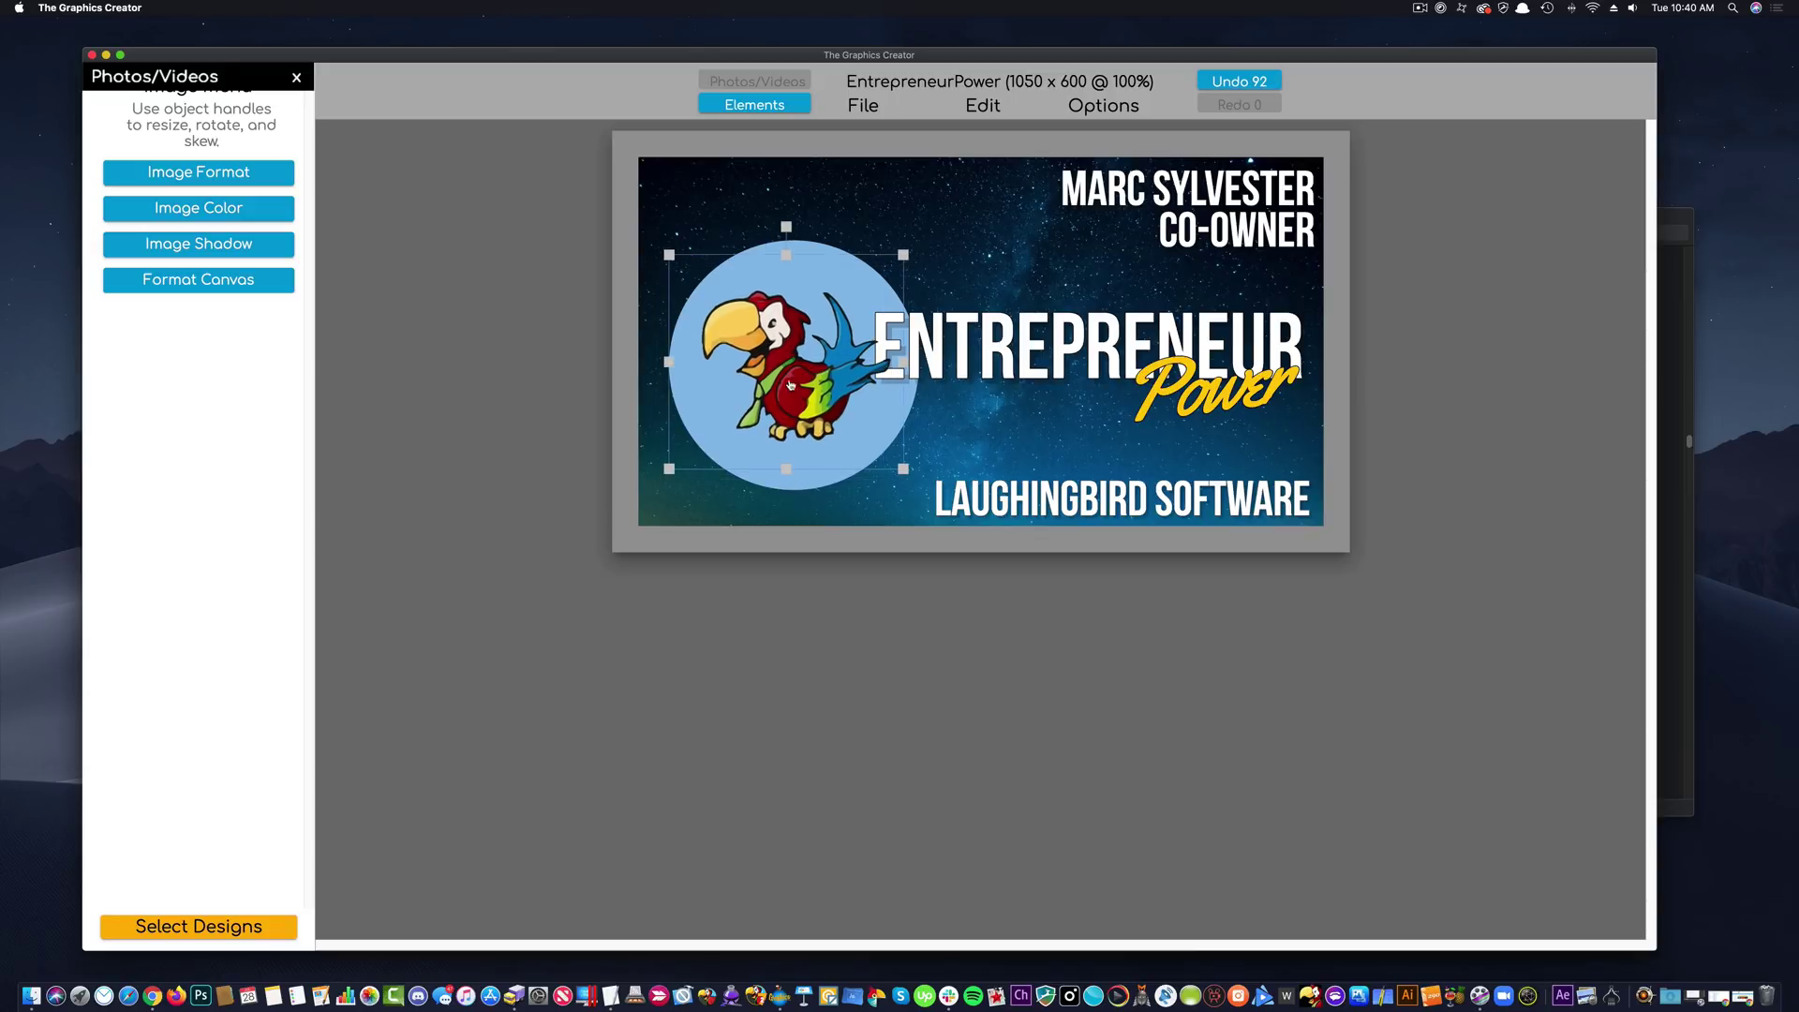
{"action": "left_click", "coordinate": [168, 170]}
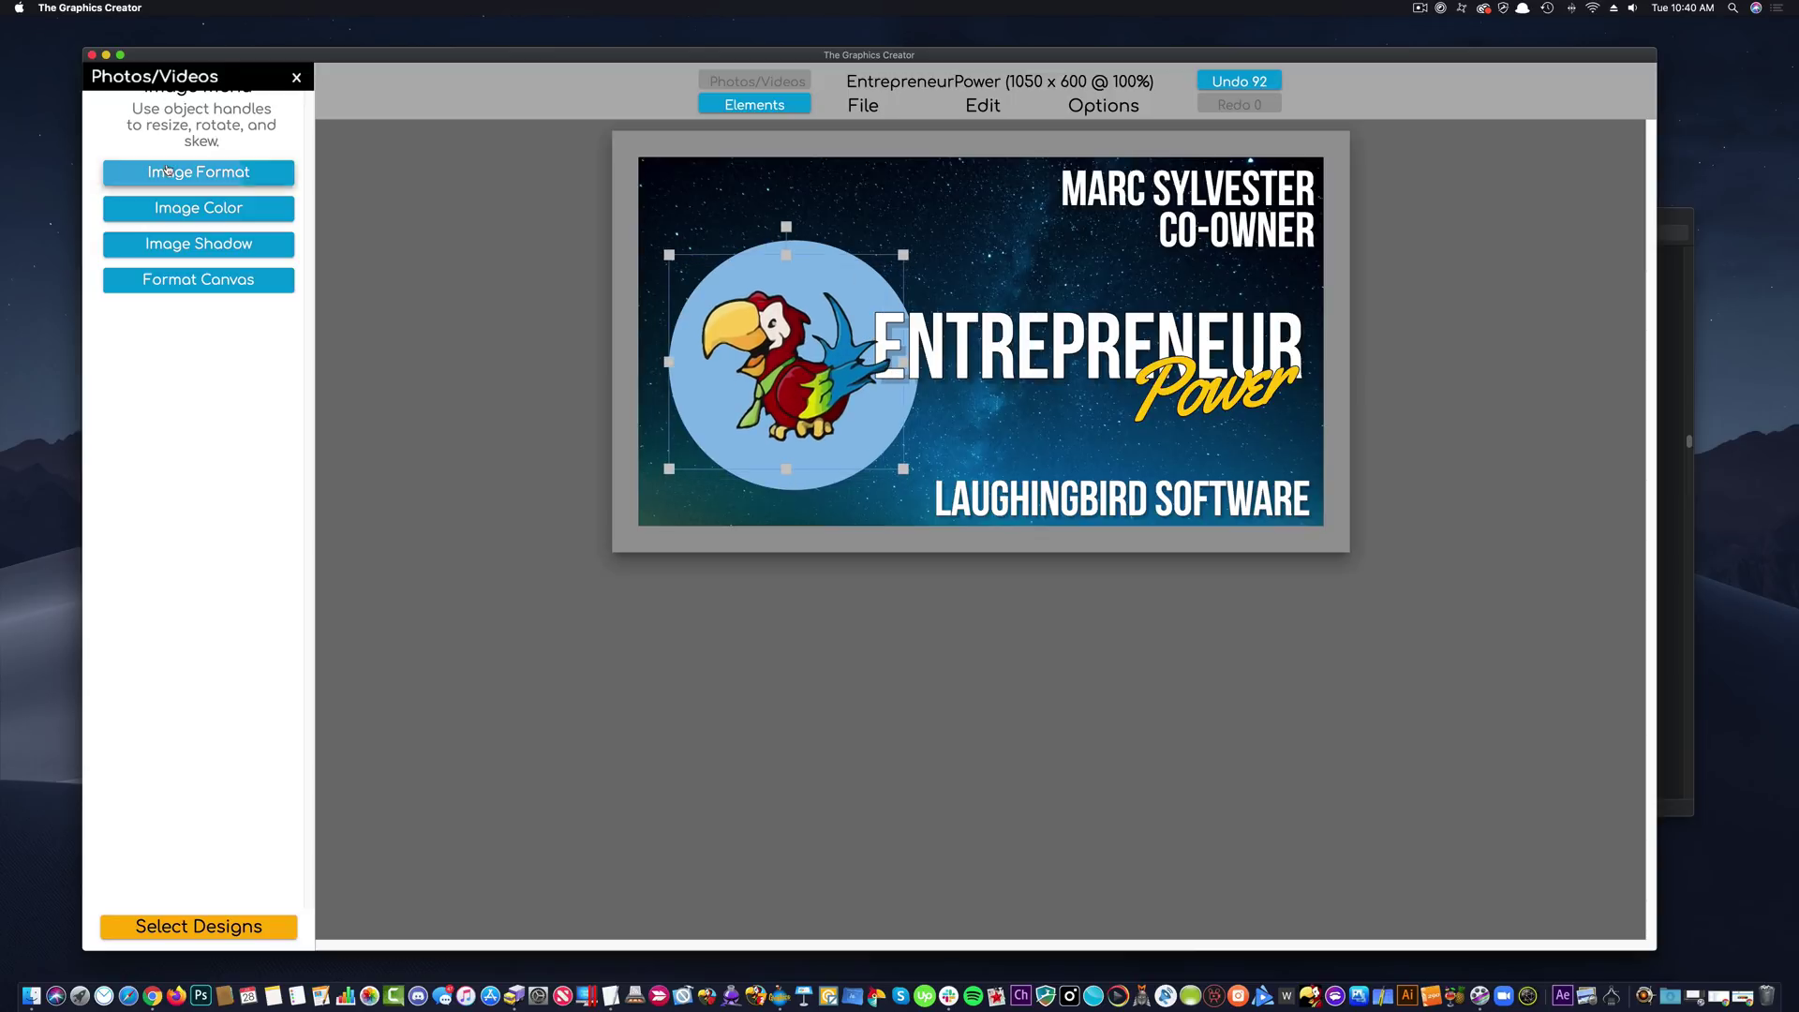
{"action": "left_click", "coordinate": [291, 161]}
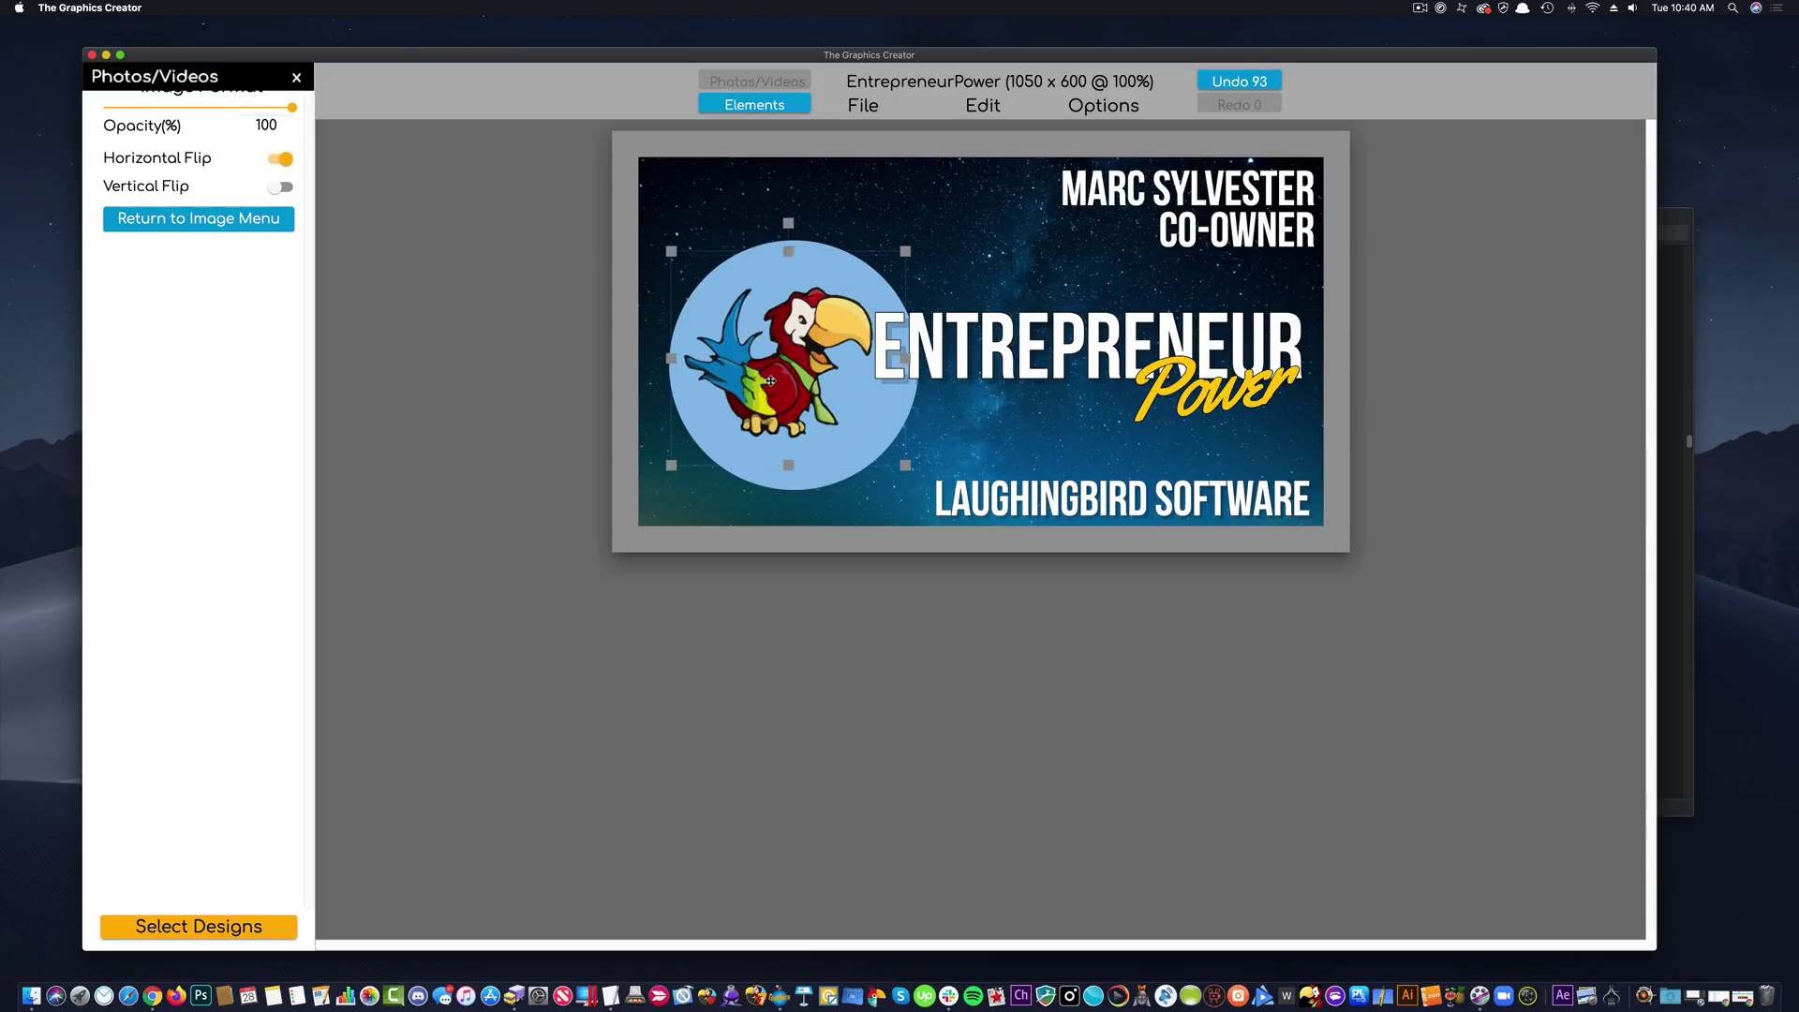
{"action": "left_click", "coordinate": [985, 426]}
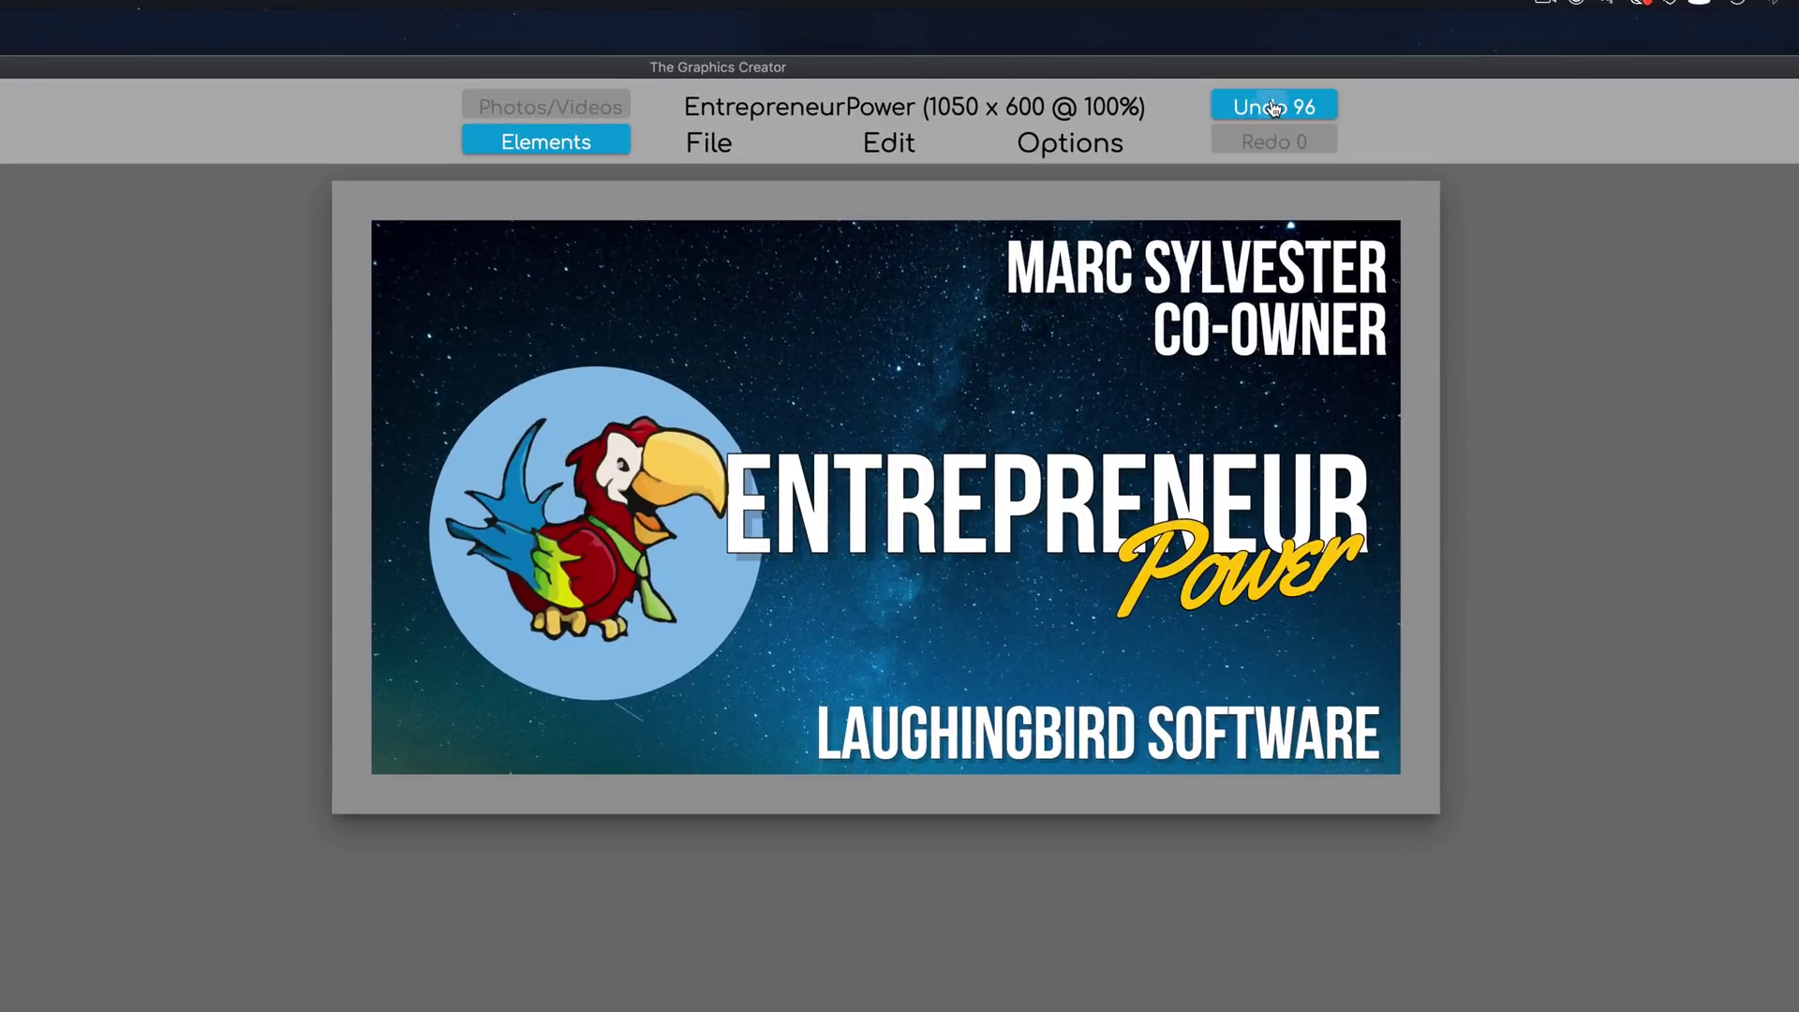
Undo six edits to restore the rocket on the blue circle.
{"action": "left_click", "coordinate": [1274, 107]}
{"action": "left_click", "coordinate": [1274, 107]}
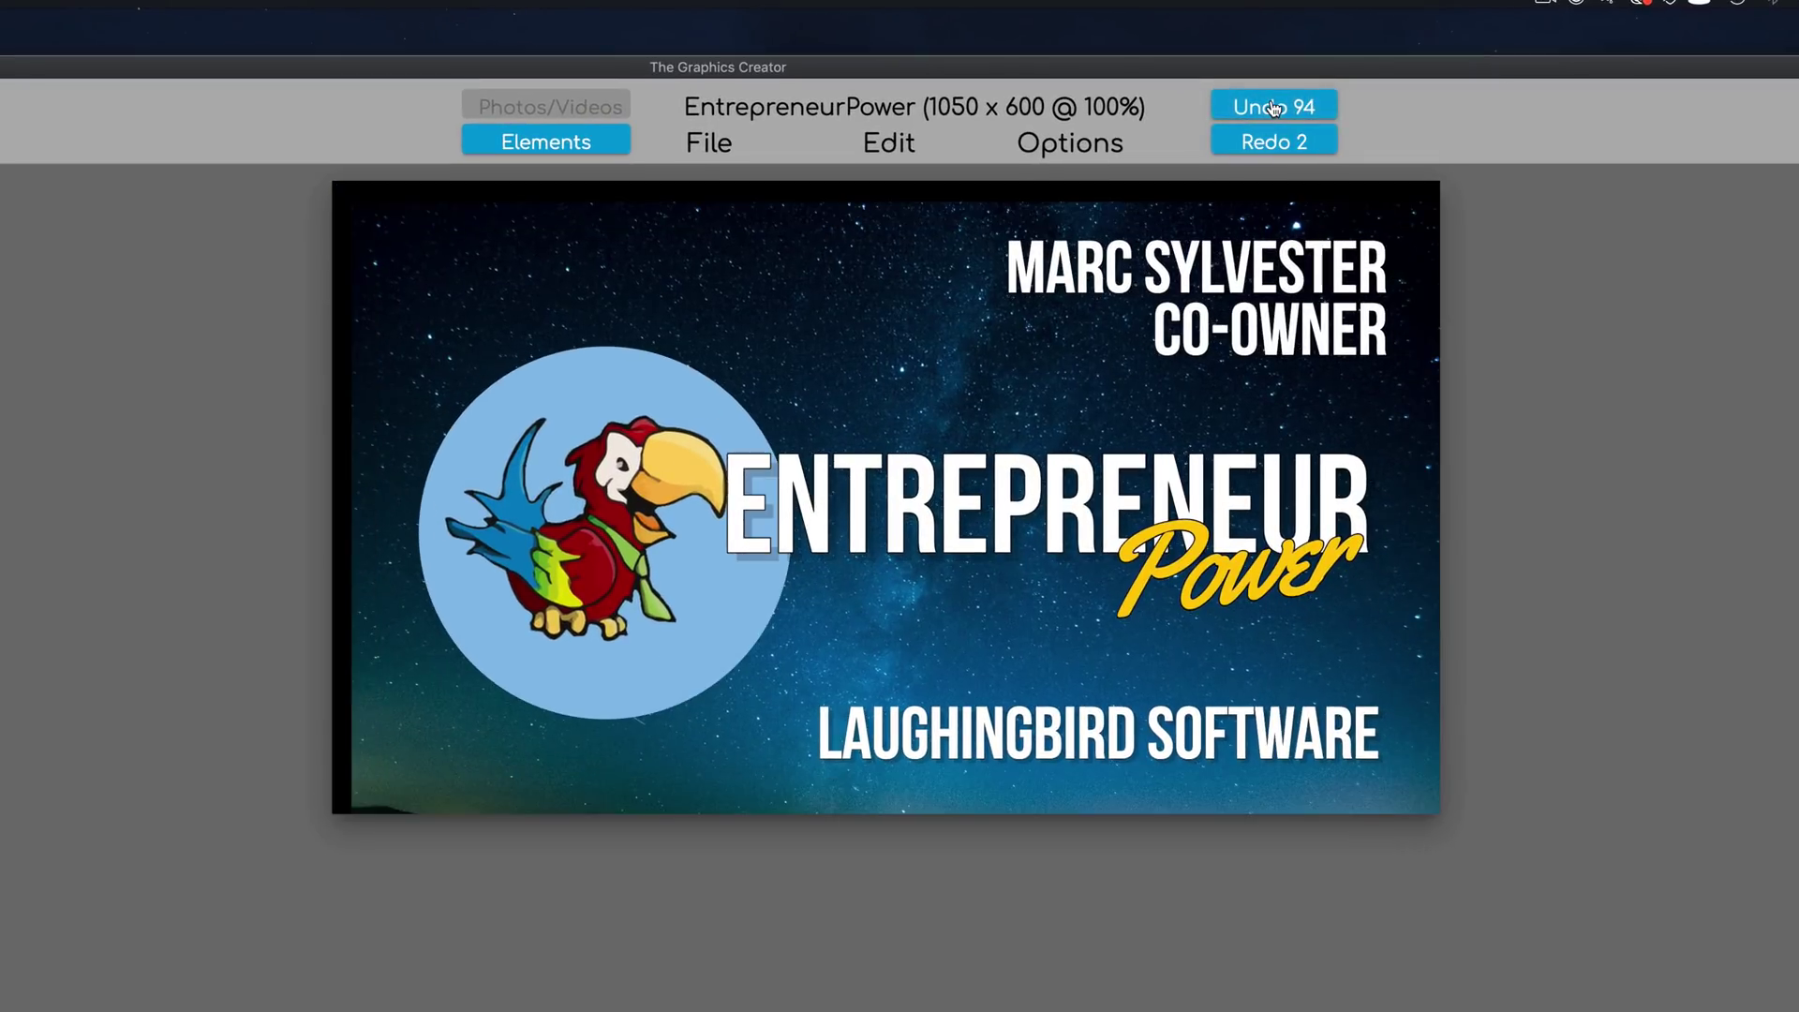
{"action": "left_click", "coordinate": [1274, 107]}
{"action": "left_click", "coordinate": [1275, 107]}
{"action": "left_click", "coordinate": [1274, 106]}
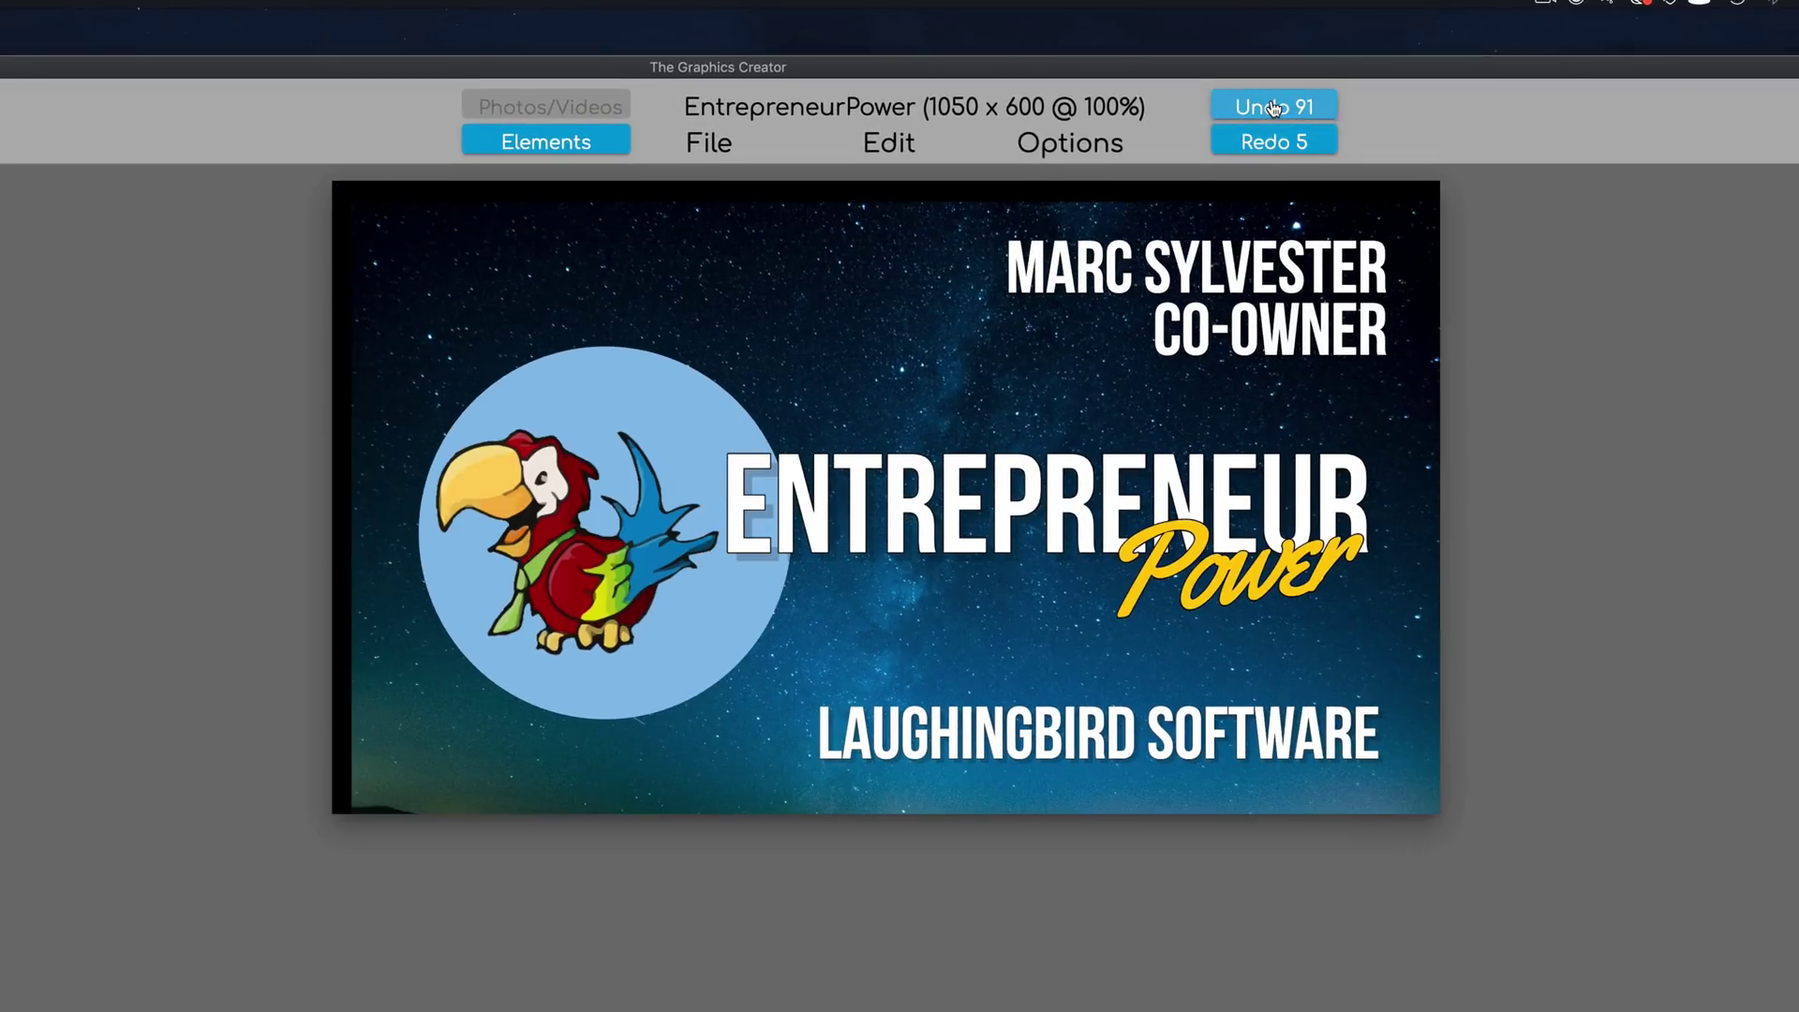
{"action": "left_click", "coordinate": [1274, 107]}
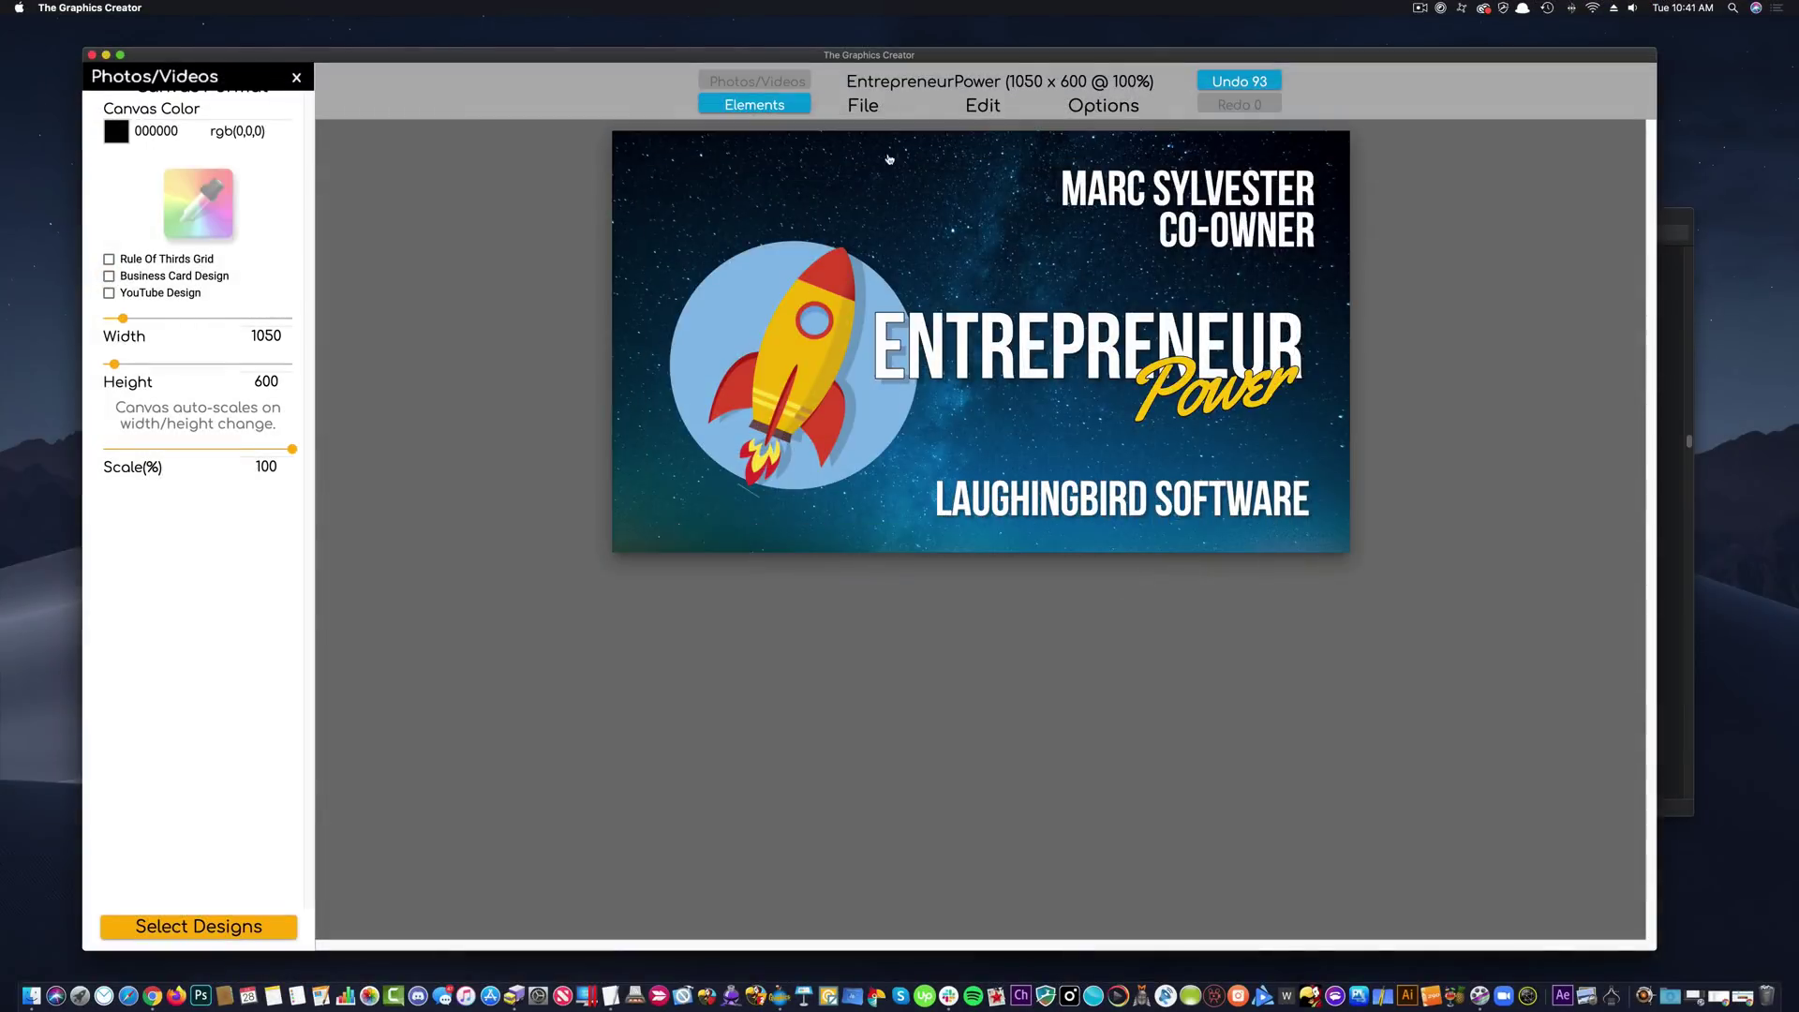
Download the card as a PNG image named 'business card'.
{"action": "left_click", "coordinate": [867, 107]}
{"action": "left_click", "coordinate": [867, 230]}
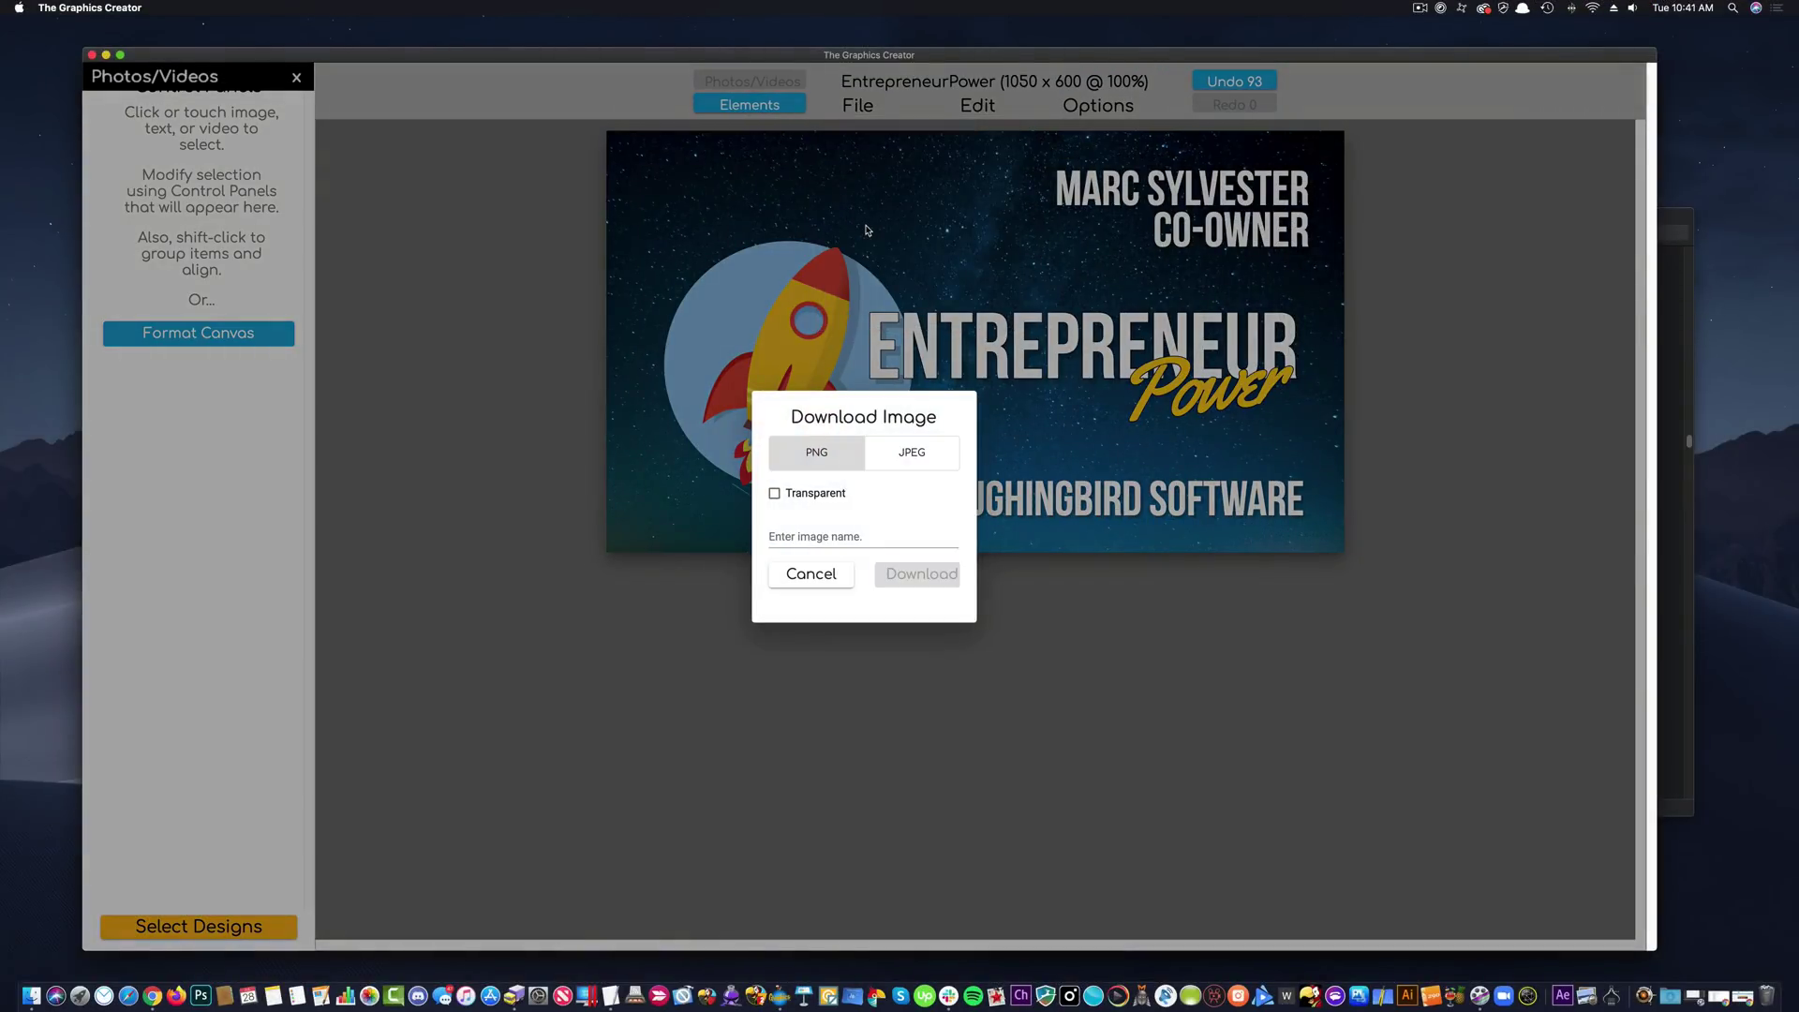
{"action": "left_click", "coordinate": [862, 537]}
{"action": "type", "text": "business card"}
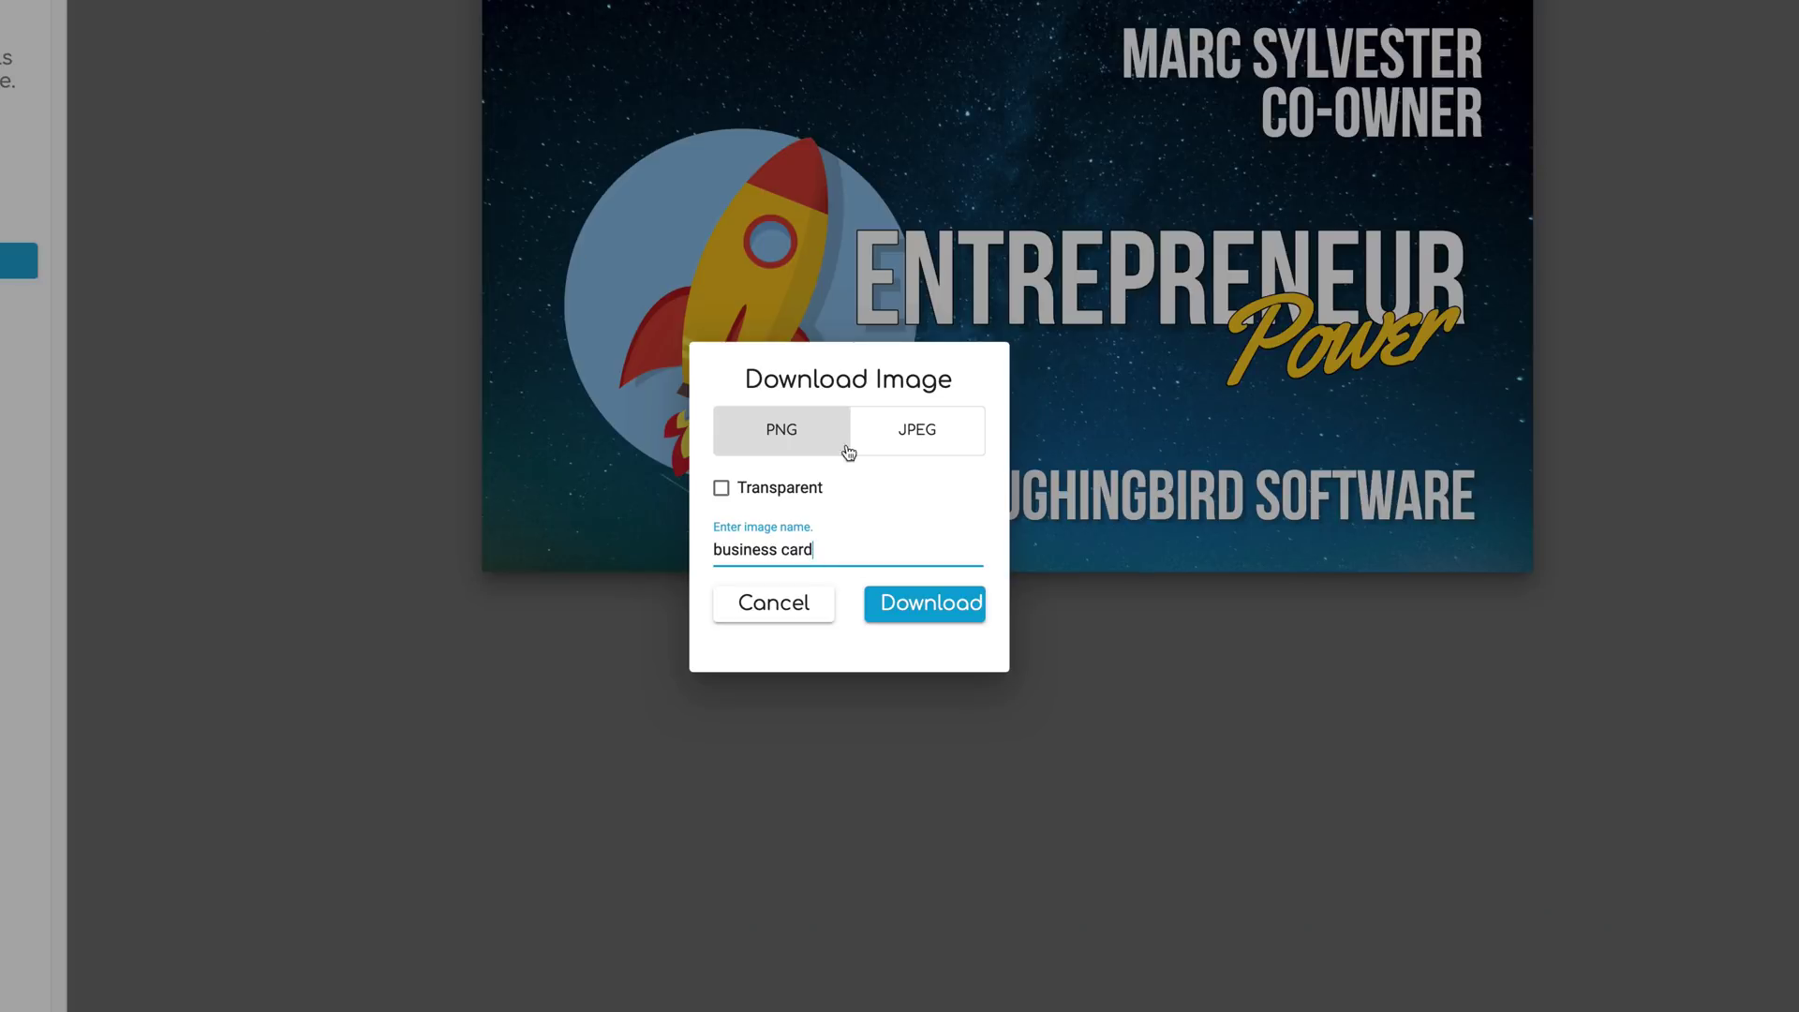
{"action": "left_click", "coordinate": [917, 614]}
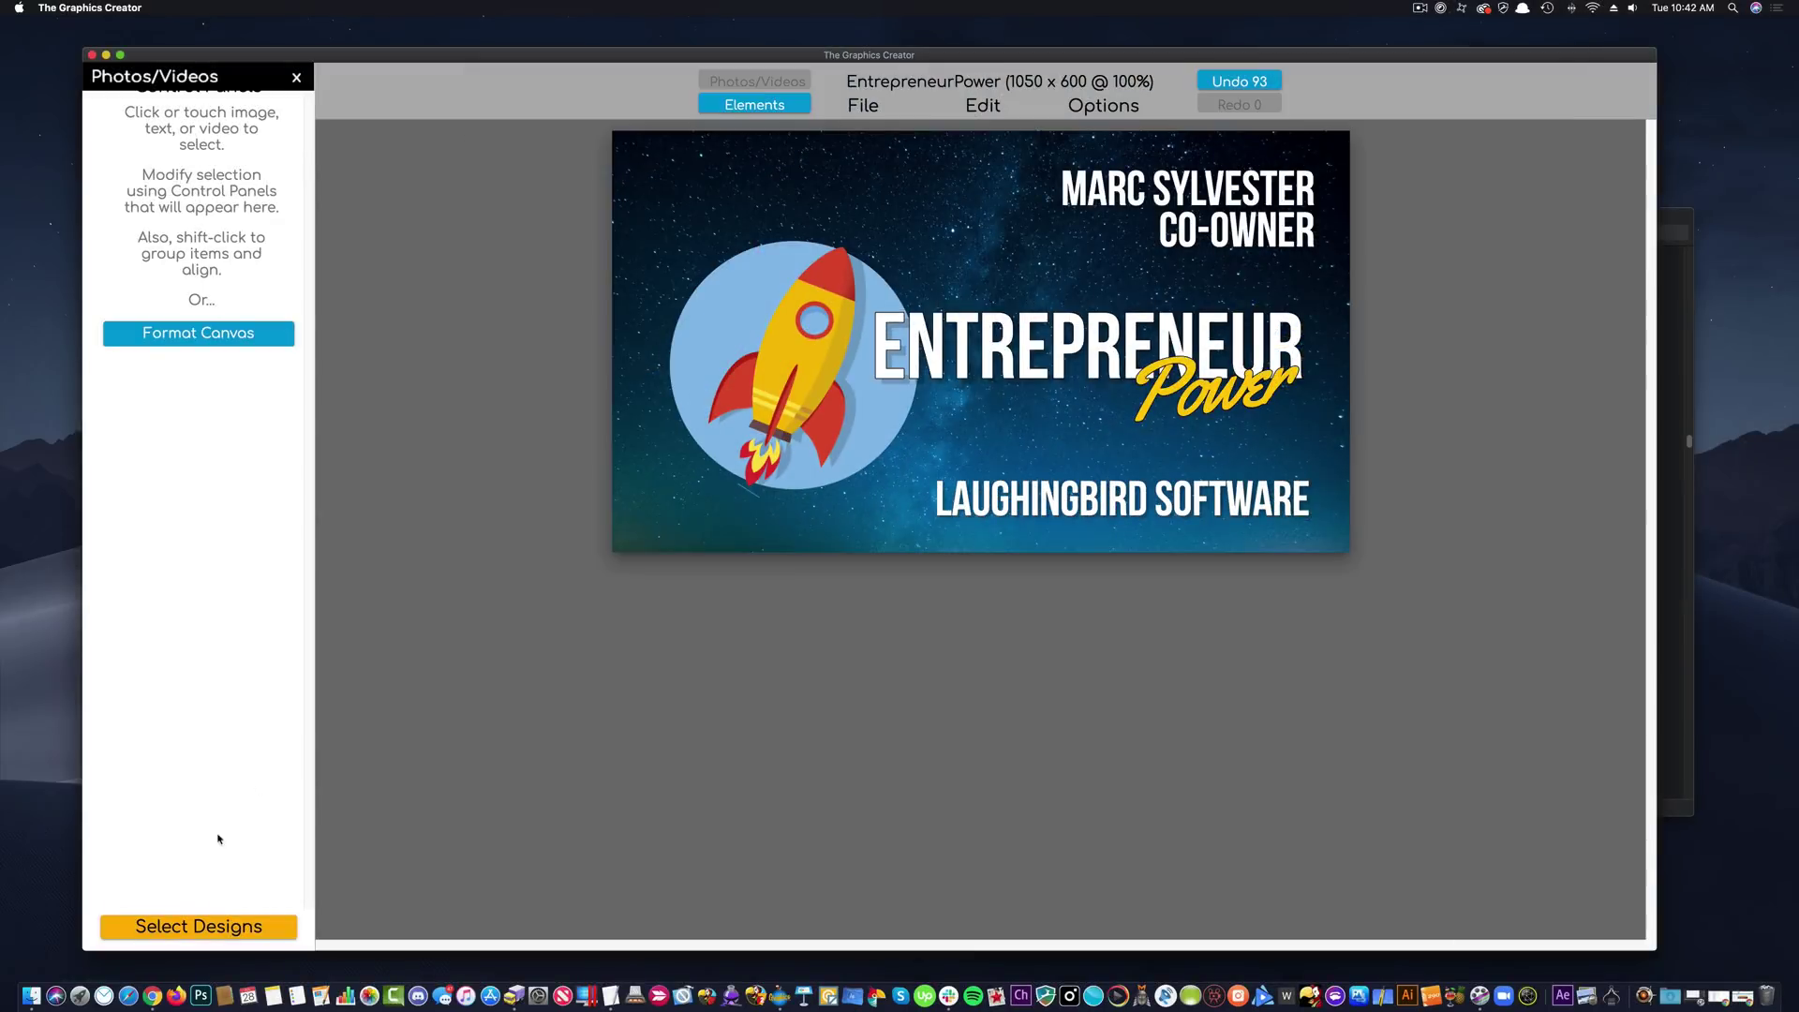
Load vistaprint.com in Chrome and go to Business Cards' 'Upload now' design page.
{"action": "left_click", "coordinate": [150, 992]}
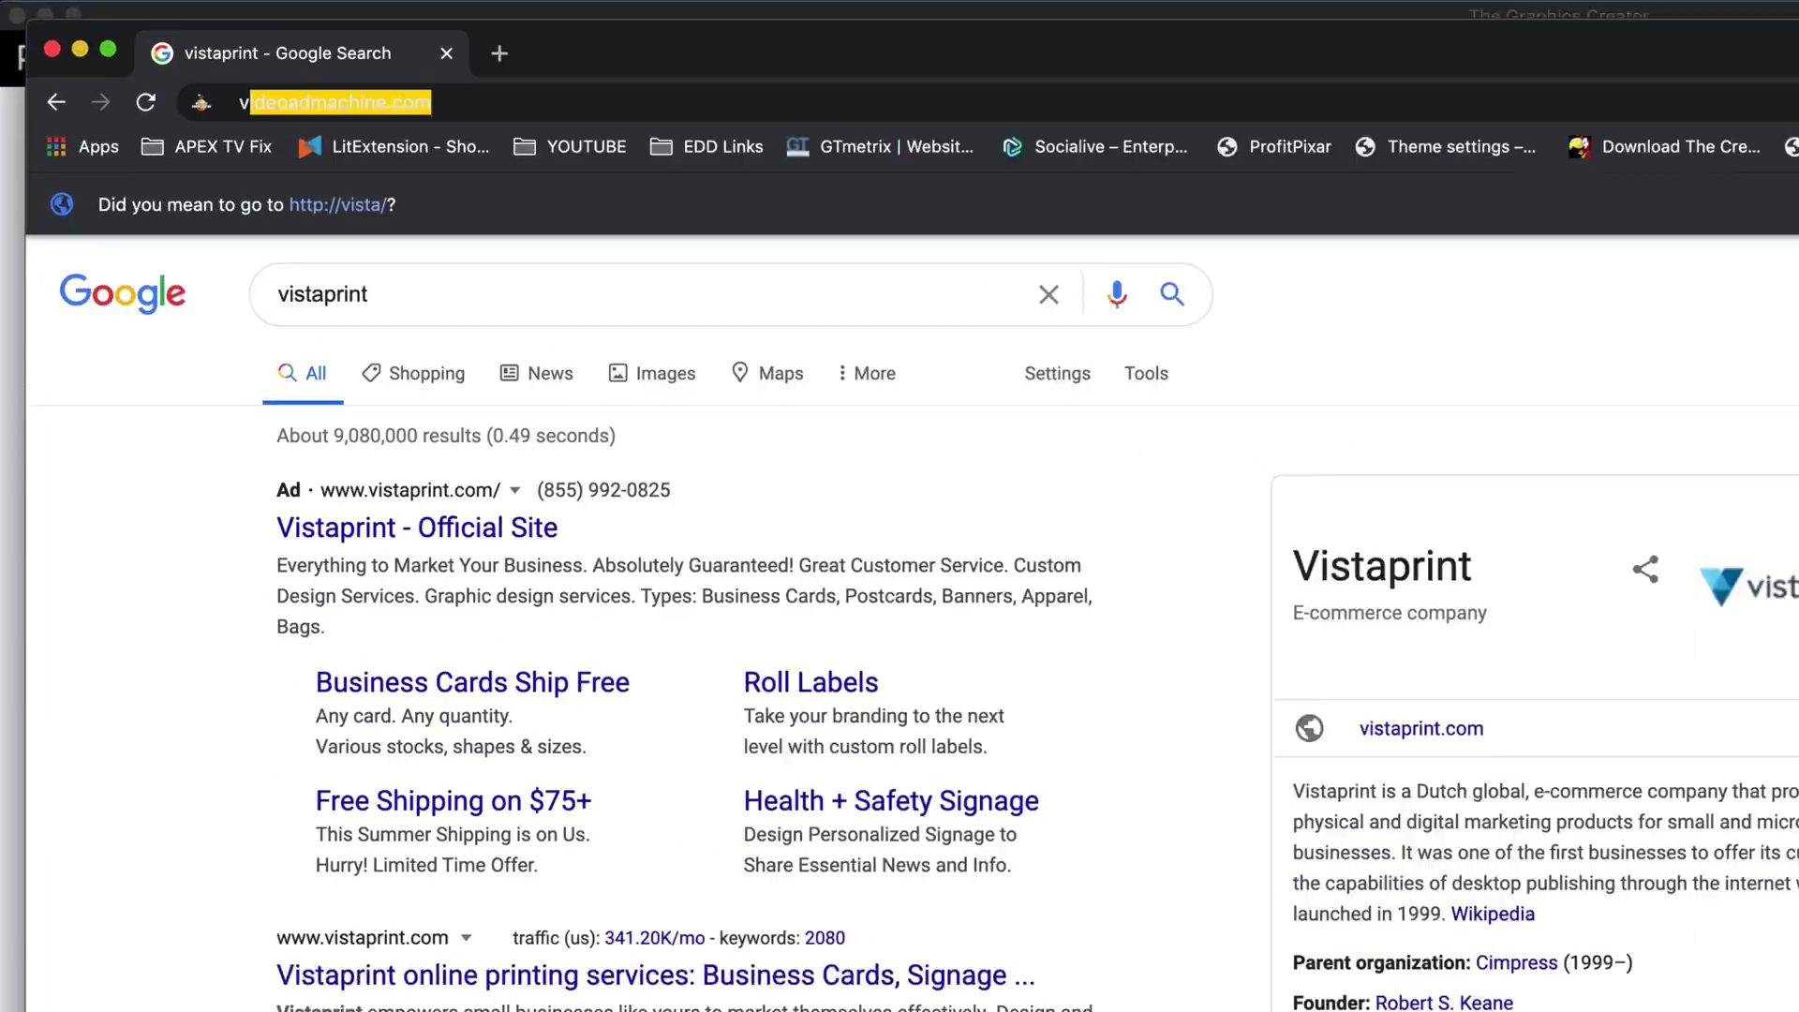
{"action": "type", "text": "vistapre"}
{"action": "key", "text": "BackSpace"}
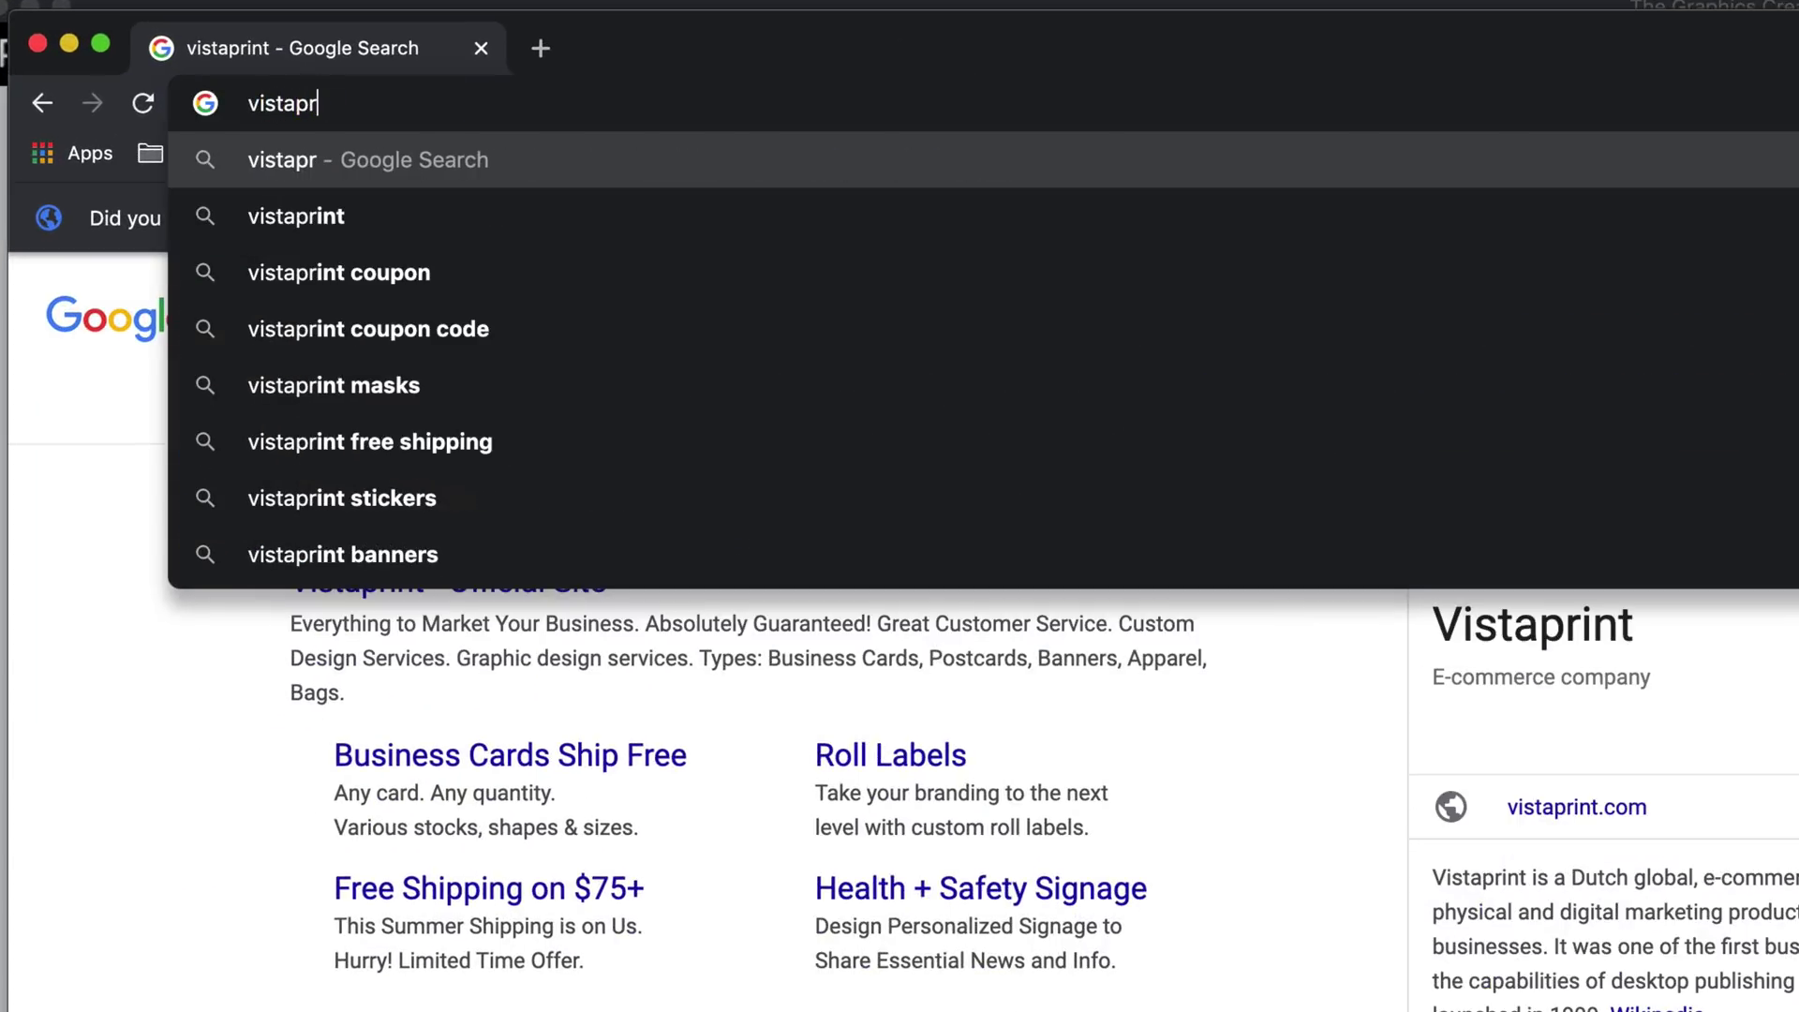
{"action": "type", "text": "int.com"}
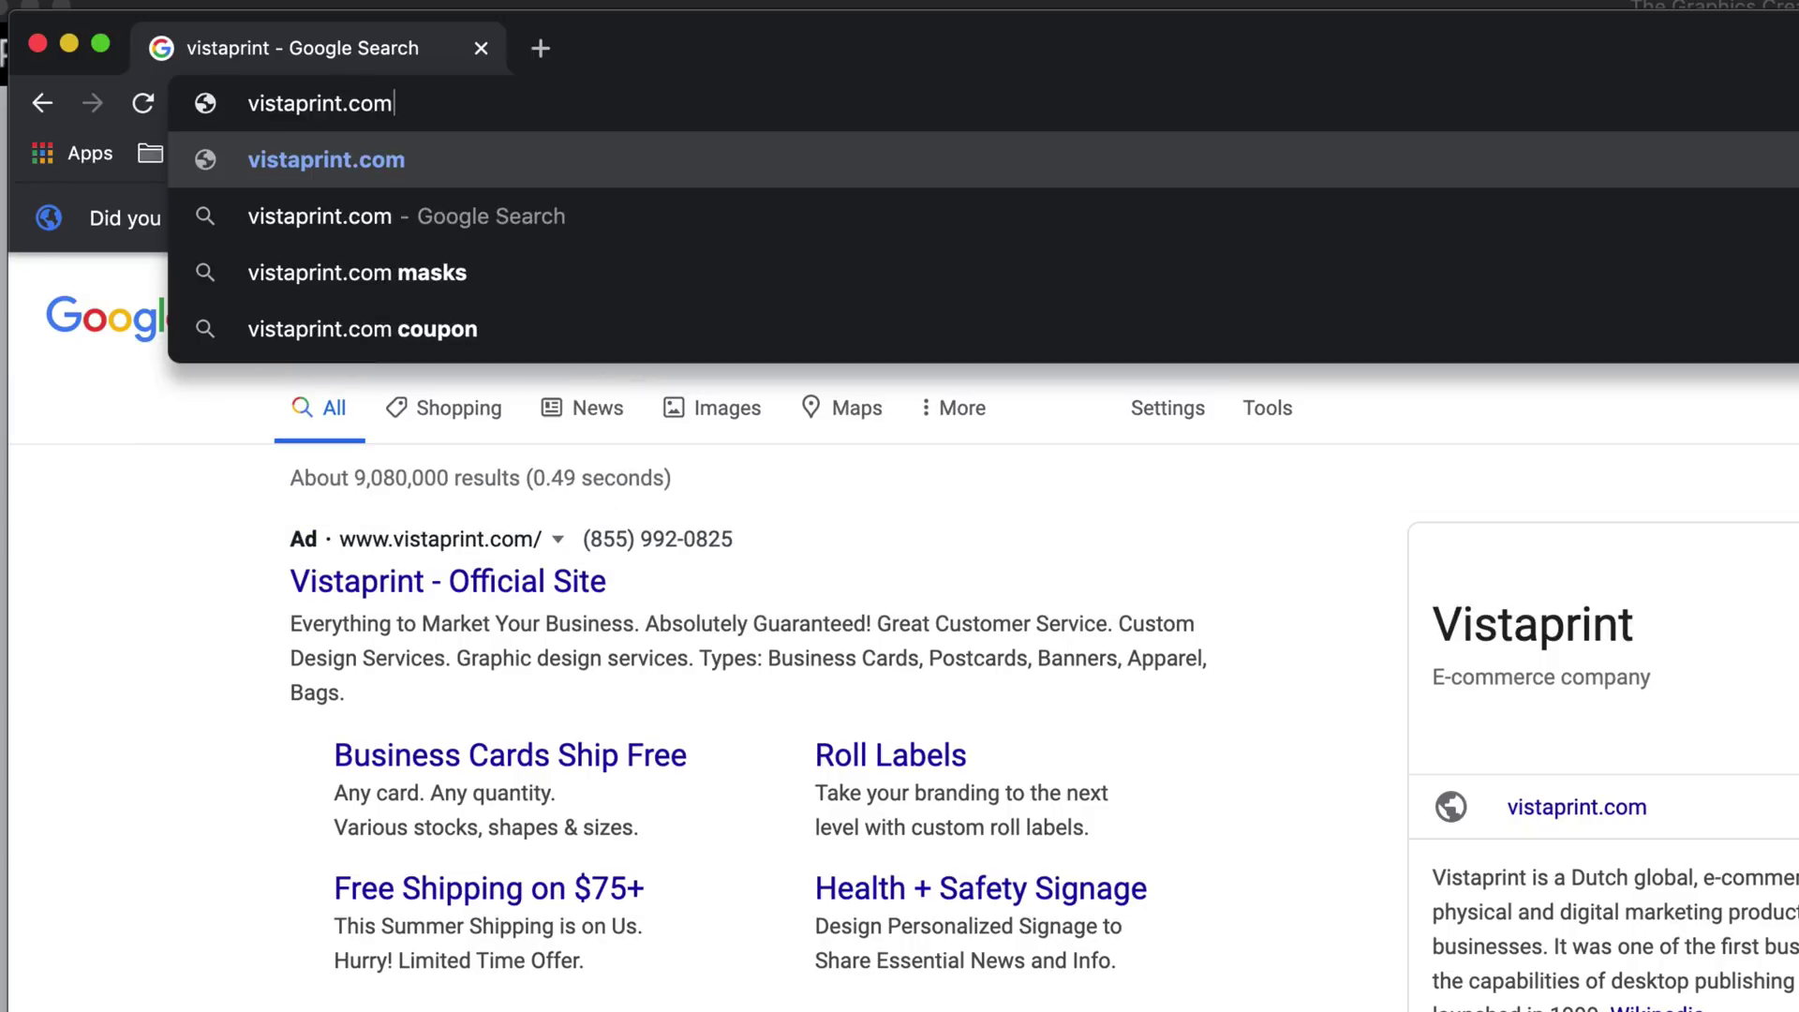
{"action": "key", "text": "Return"}
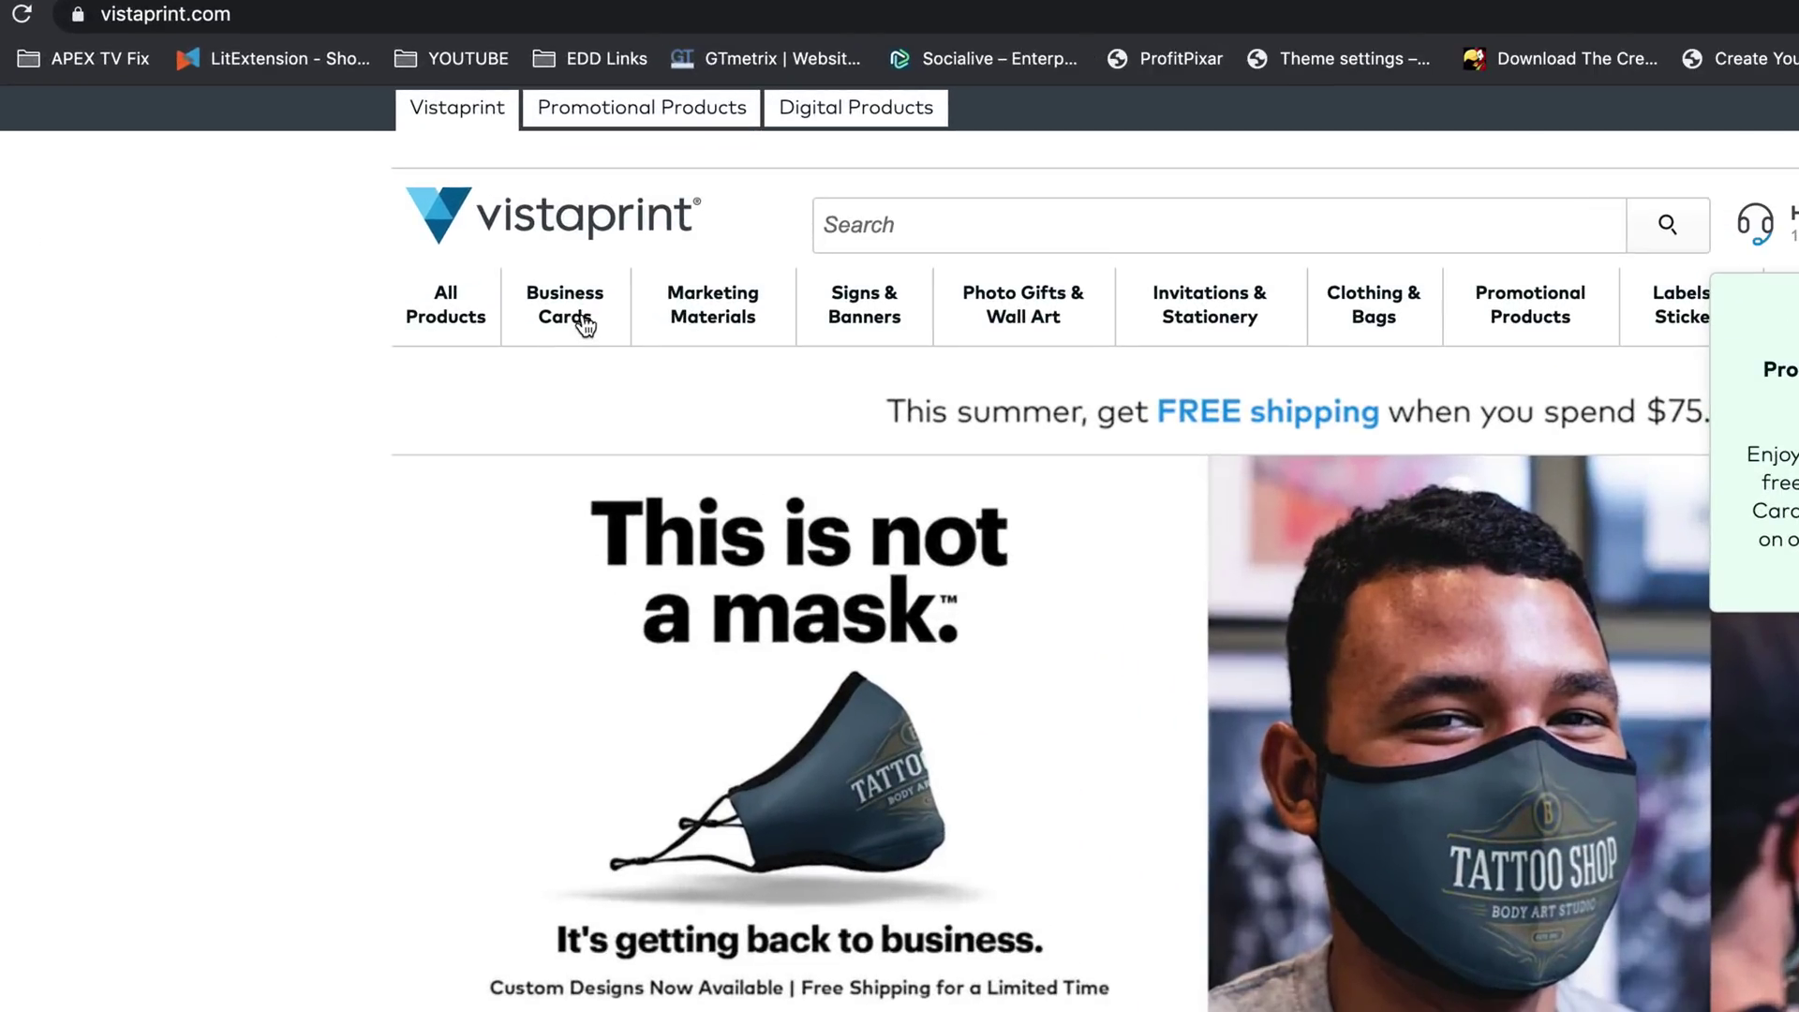
{"action": "left_click", "coordinate": [572, 305]}
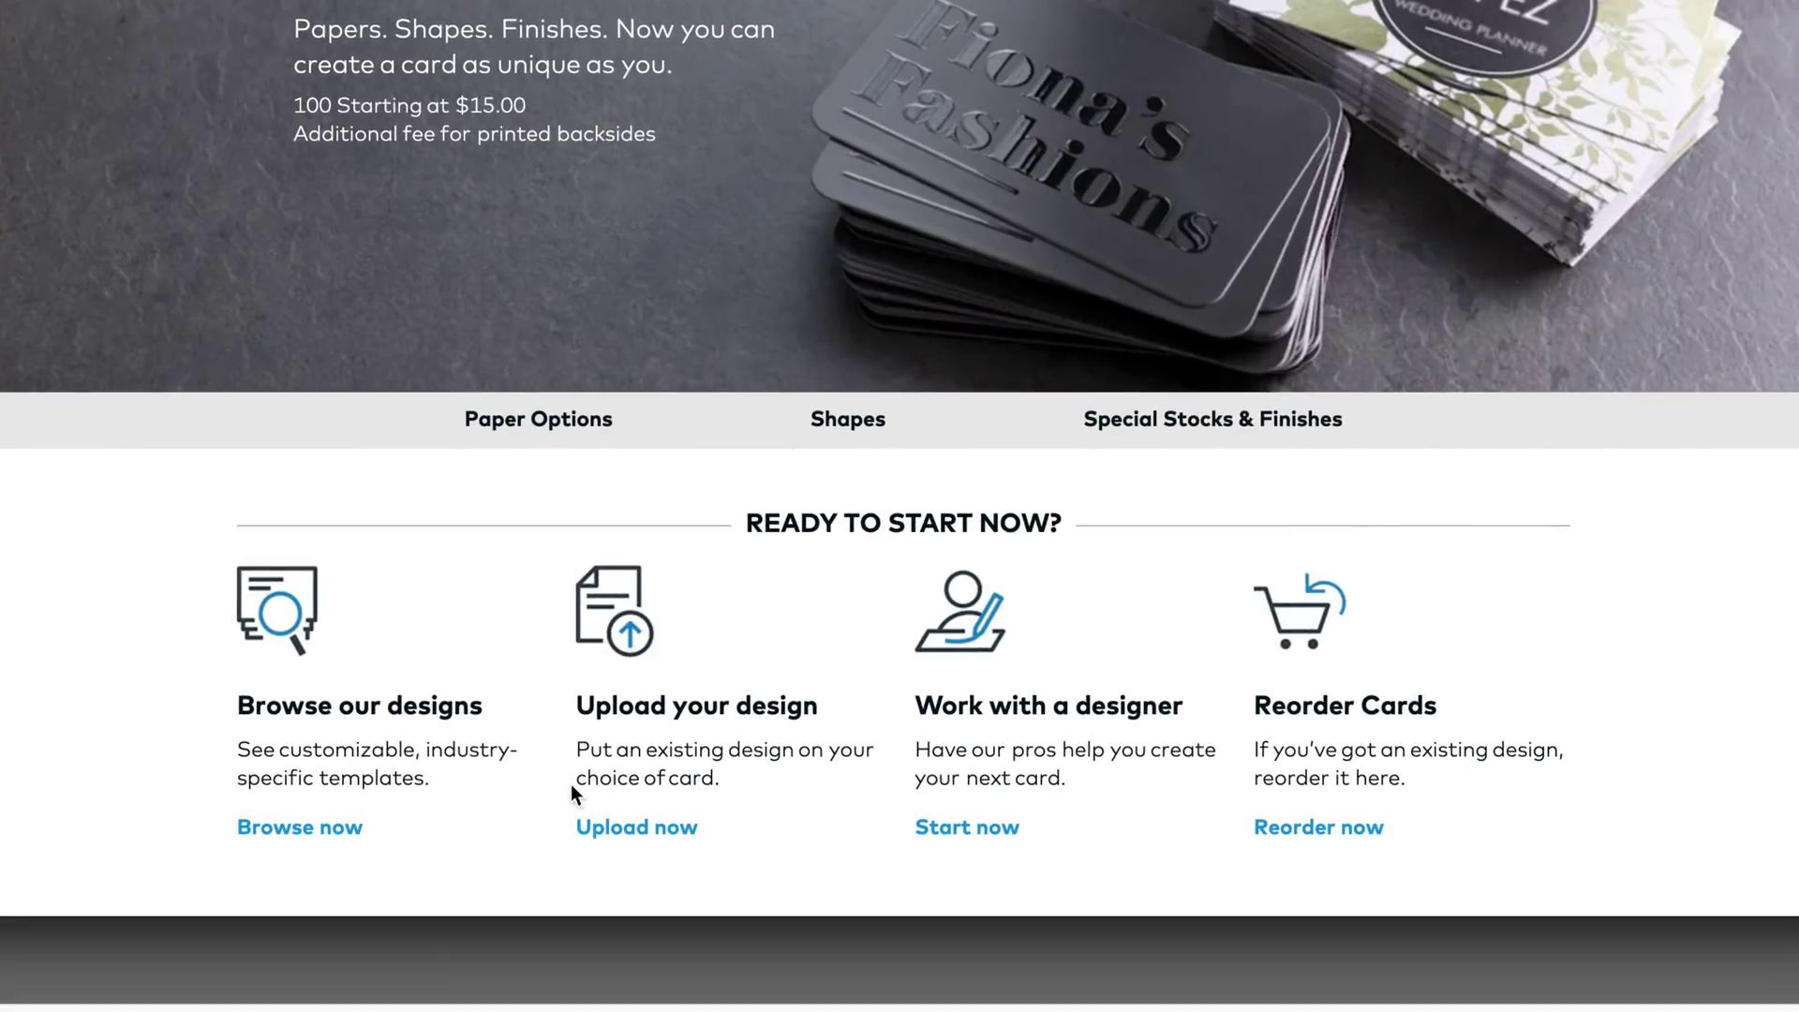
{"action": "left_click", "coordinate": [673, 712]}
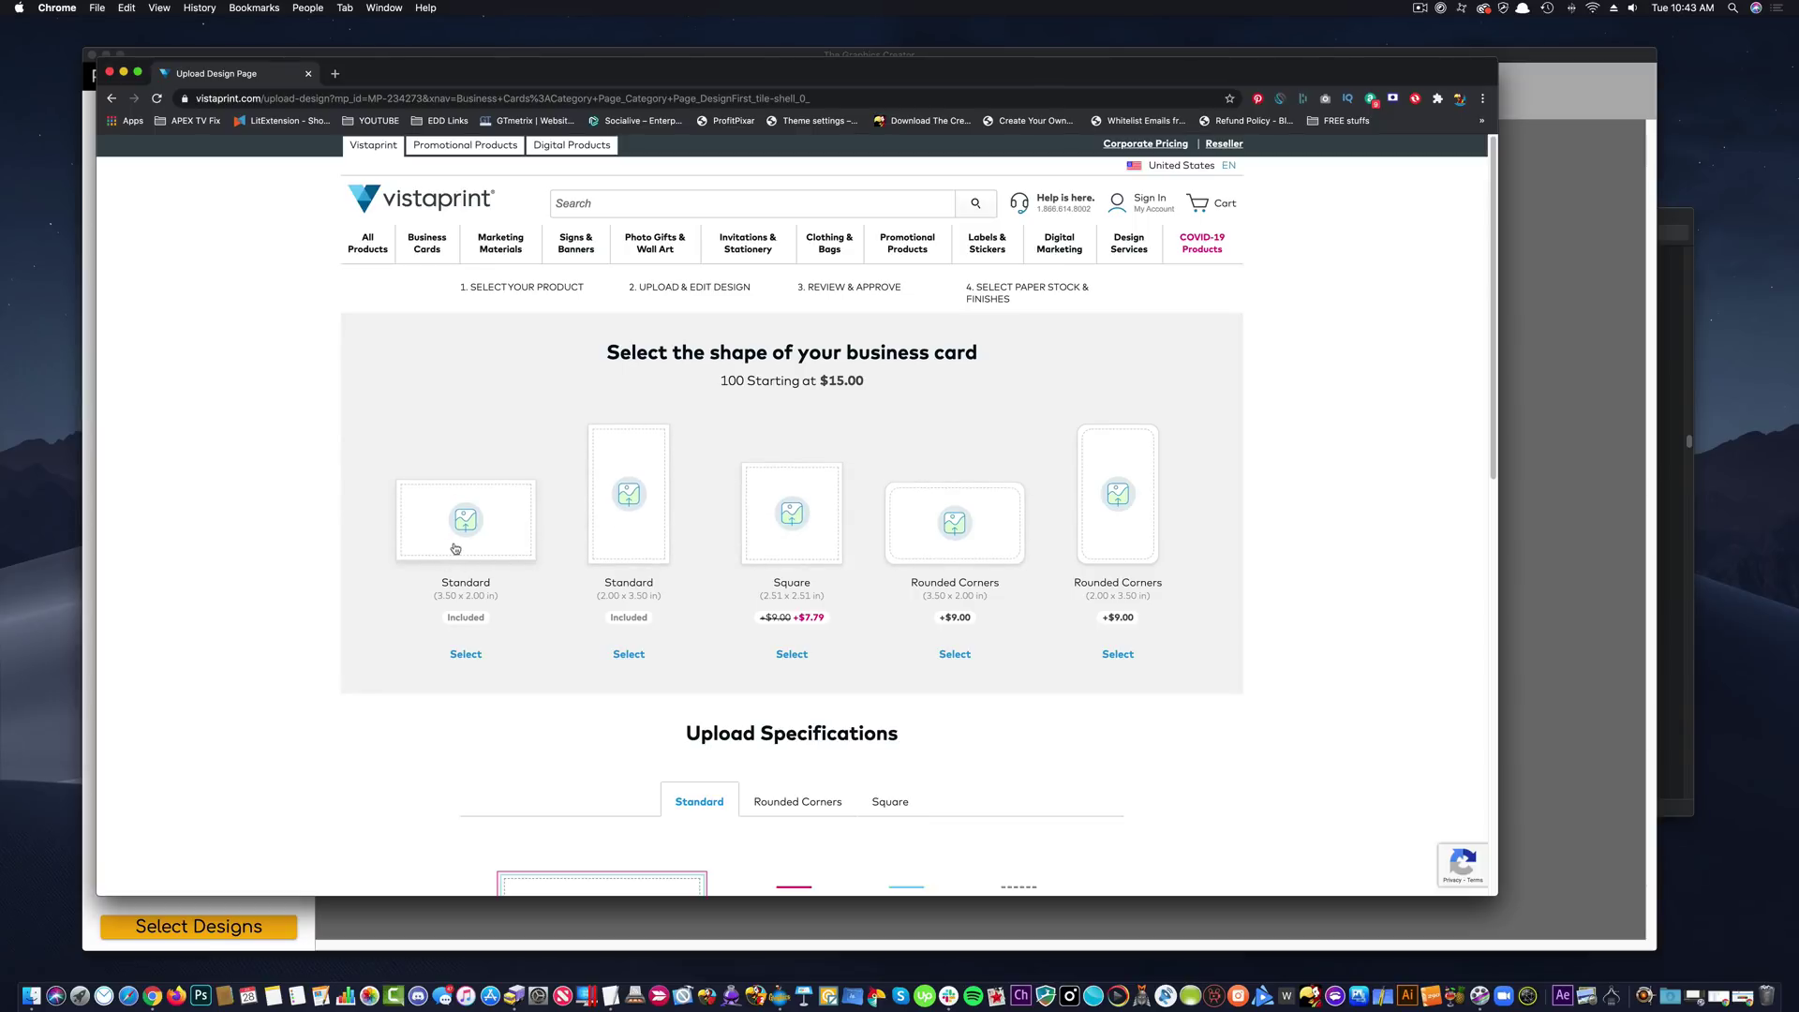
Pick the Standard 3.5x2 shape, upload the Entrepreneur Power PNG from the computer, and continue.
{"action": "left_click", "coordinate": [455, 548]}
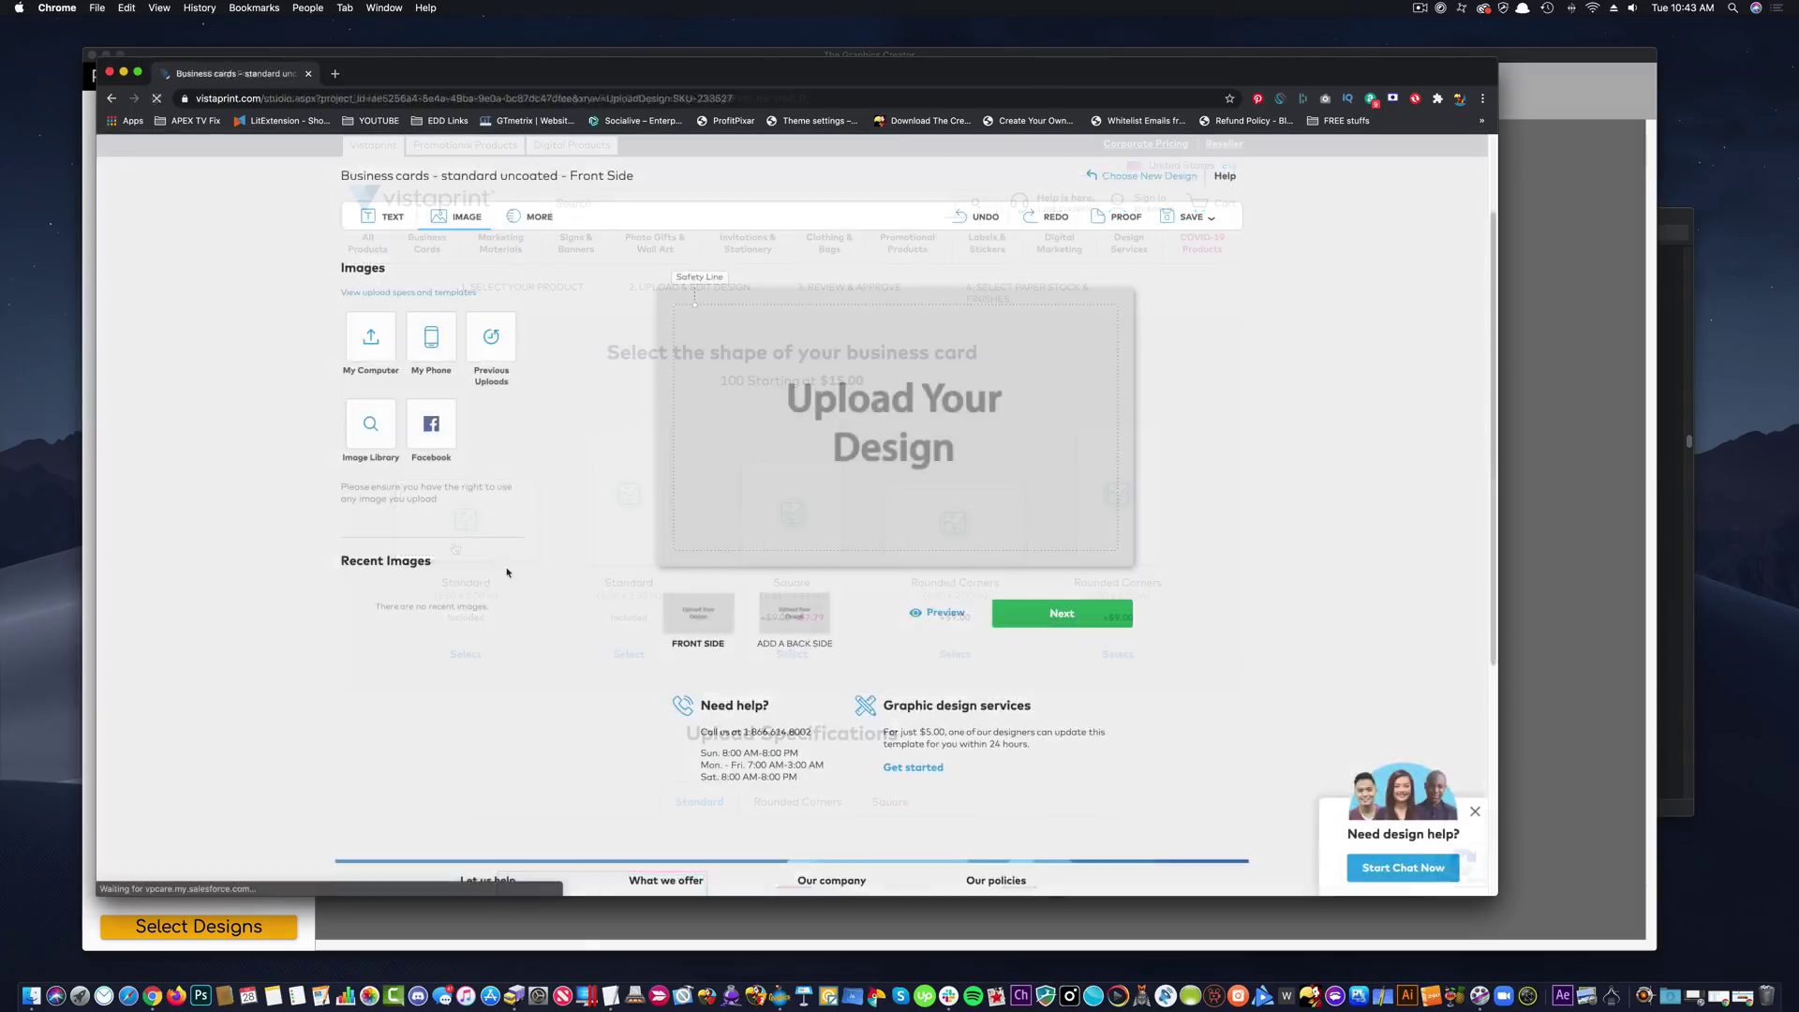
{"action": "left_click", "coordinate": [875, 422]}
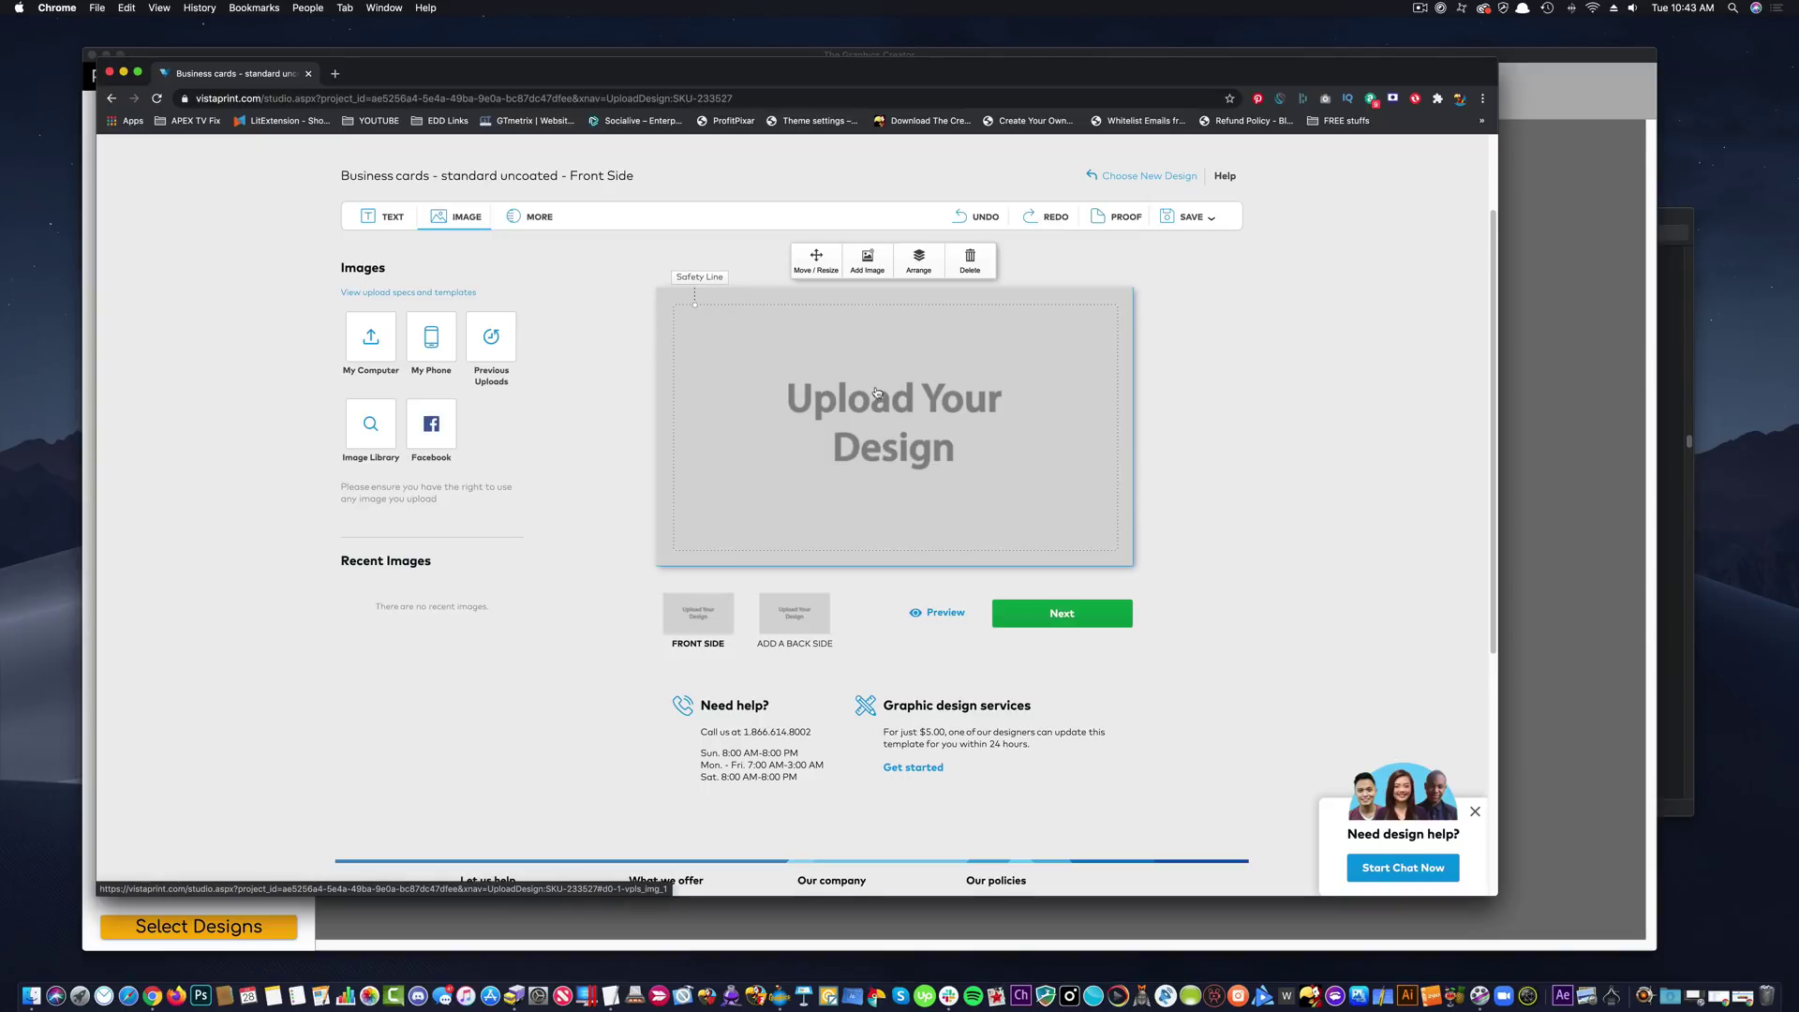
{"action": "left_click", "coordinate": [869, 271]}
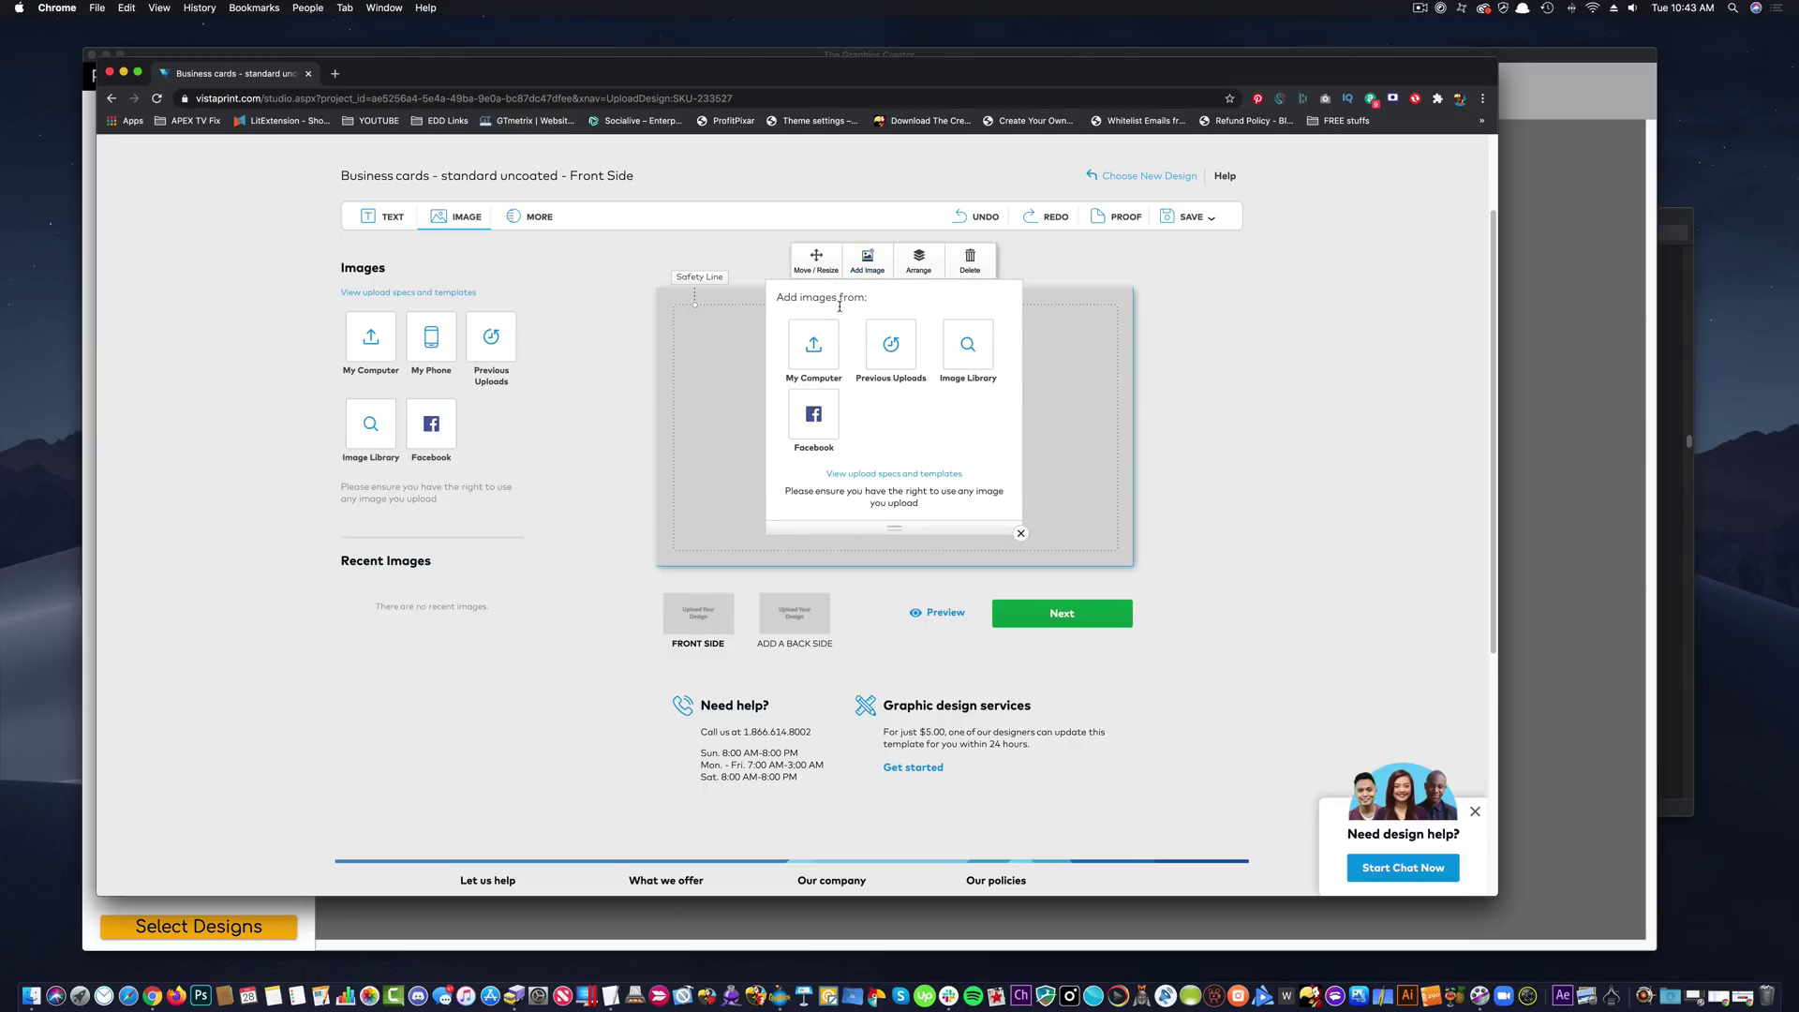
{"action": "left_click", "coordinate": [813, 344]}
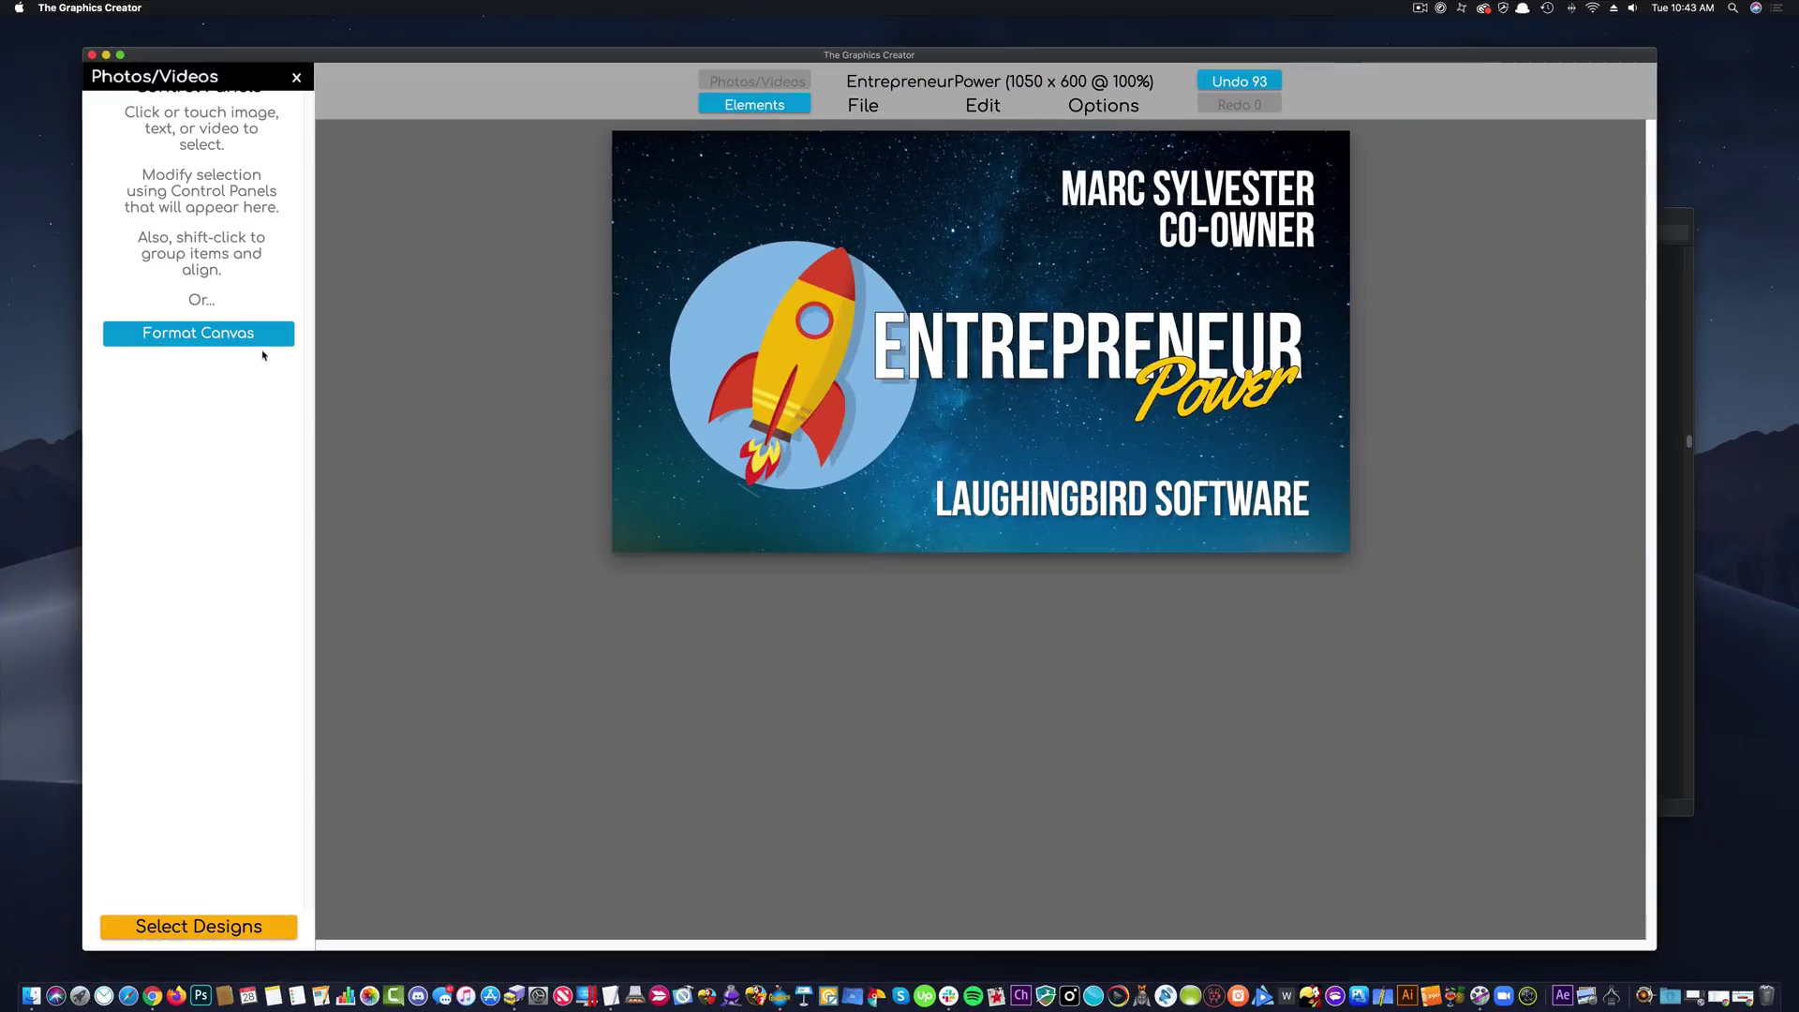
{"action": "left_click", "coordinate": [169, 343]}
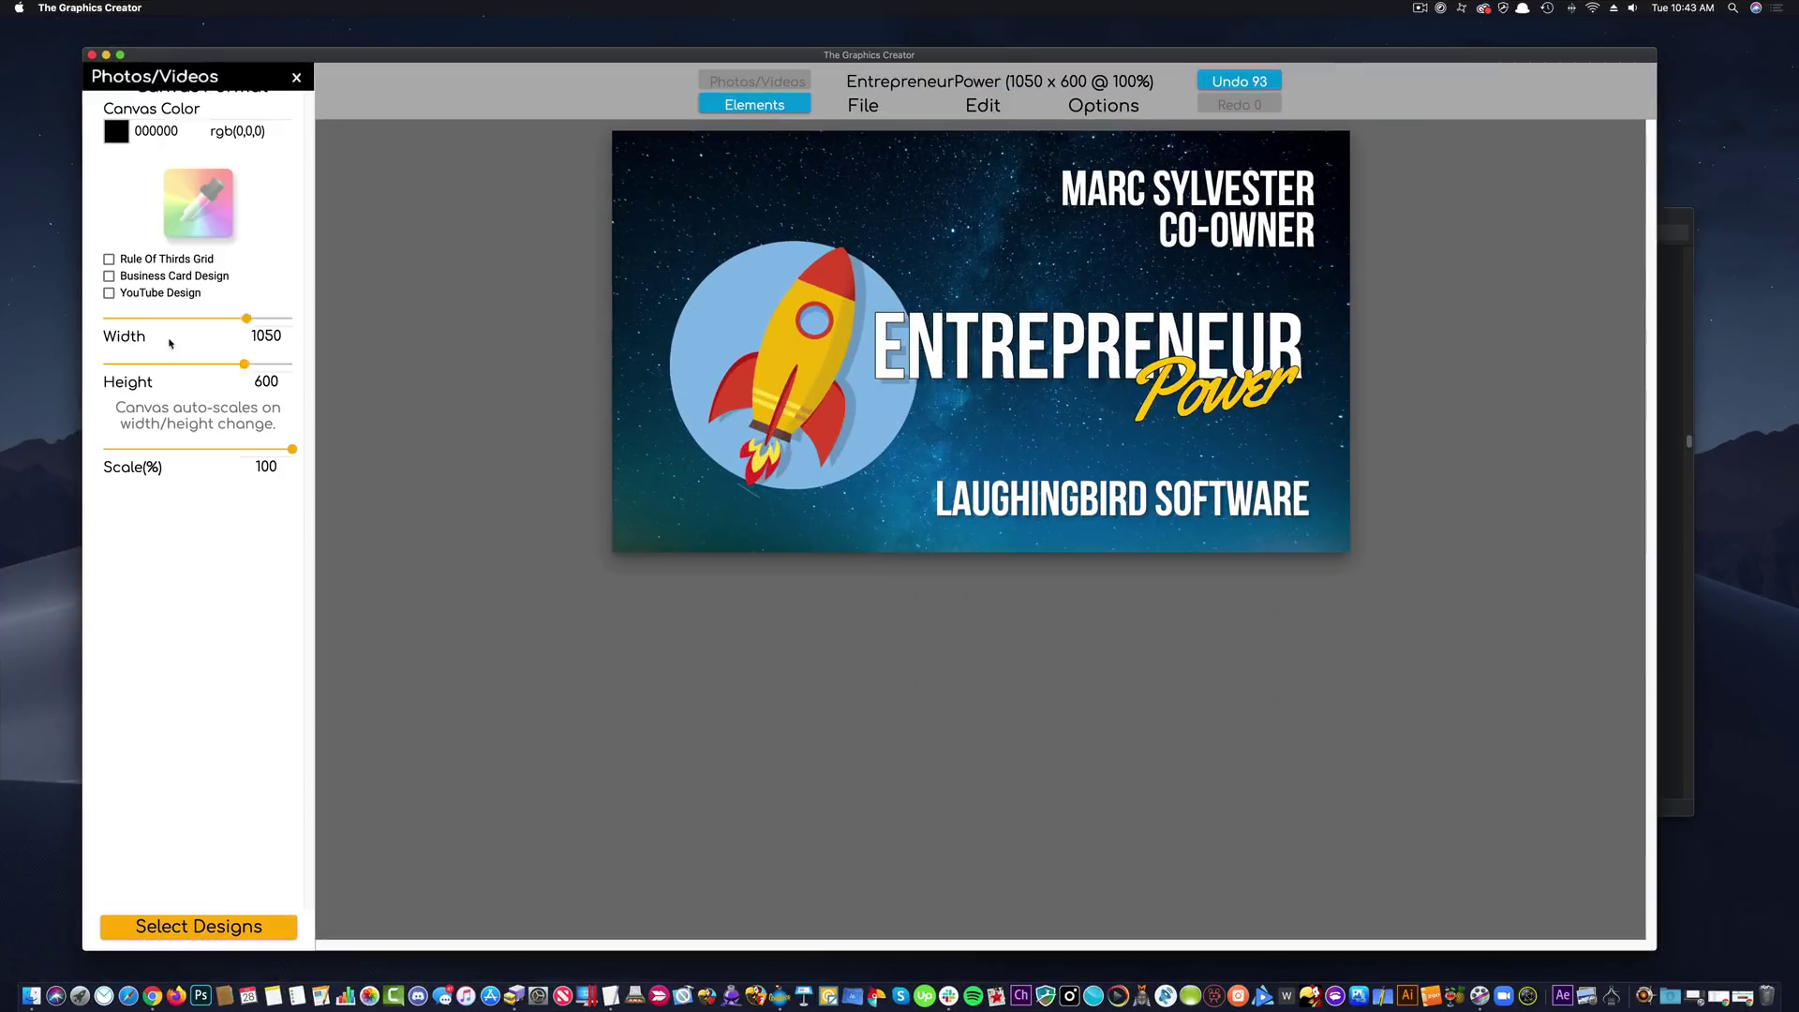
{"action": "left_click_drag", "start_coordinate": [165, 320], "coordinate": [123, 319]}
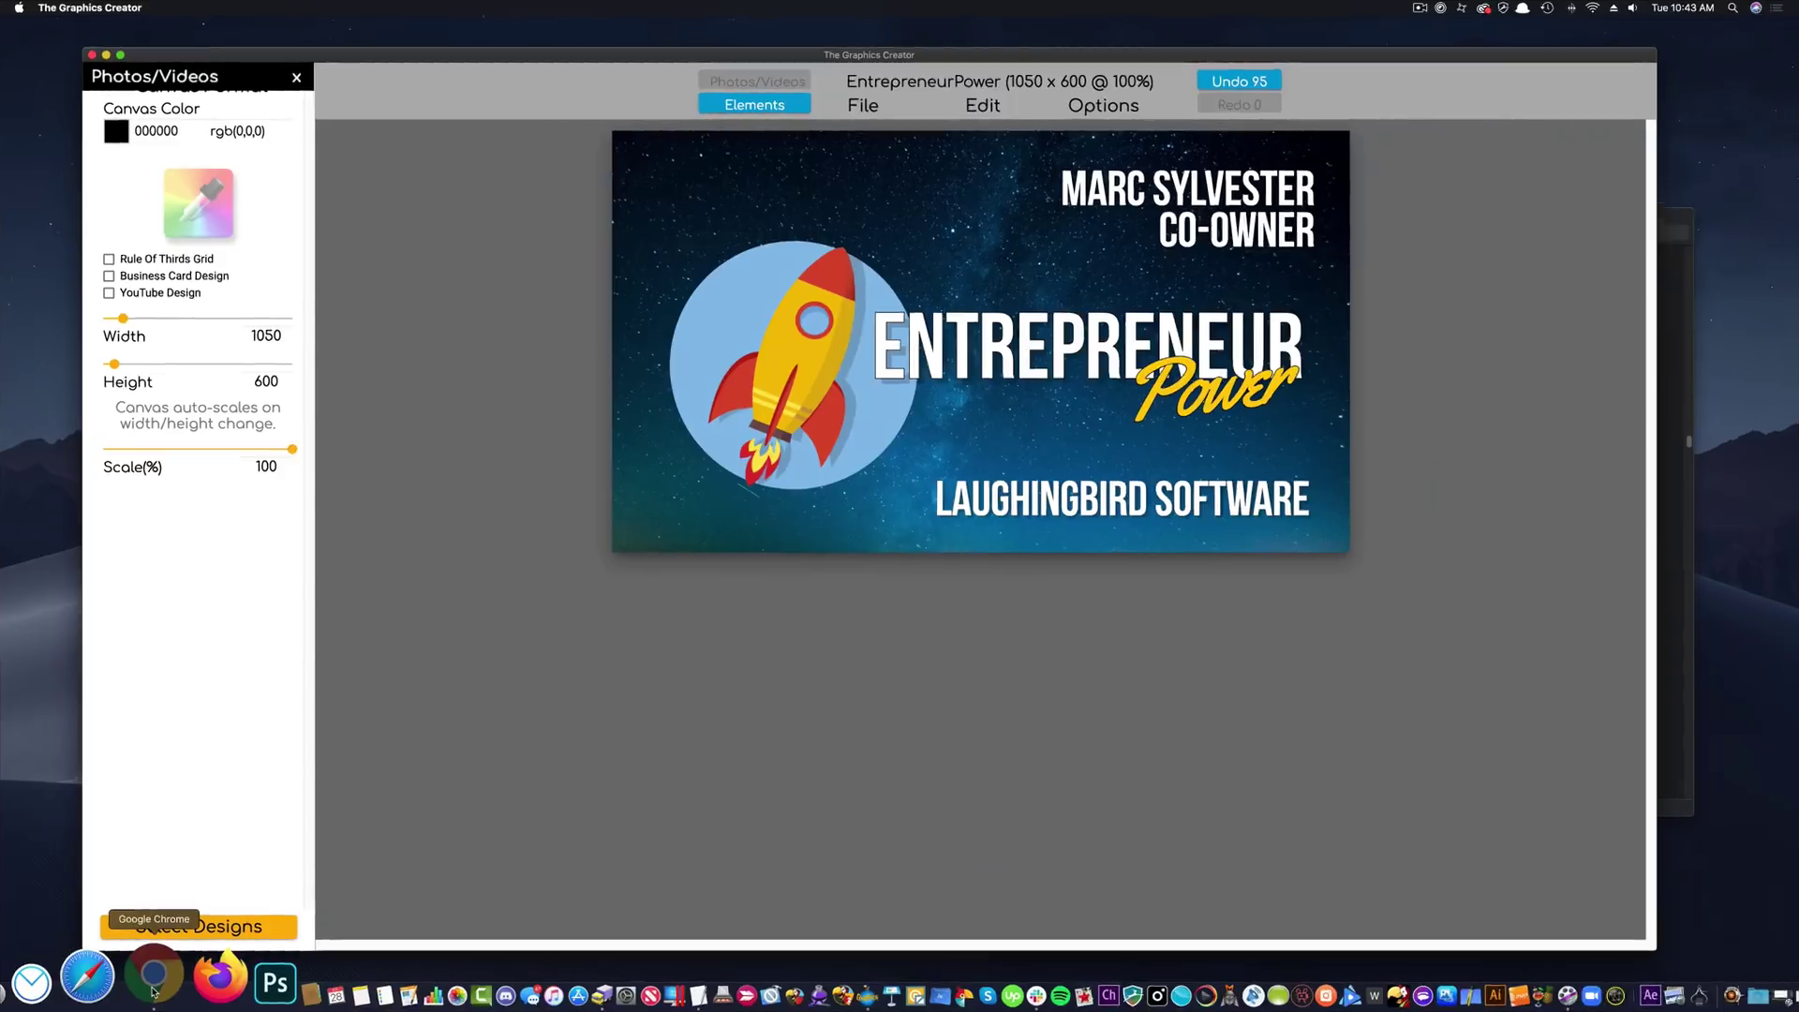
{"action": "left_click", "coordinate": [154, 984]}
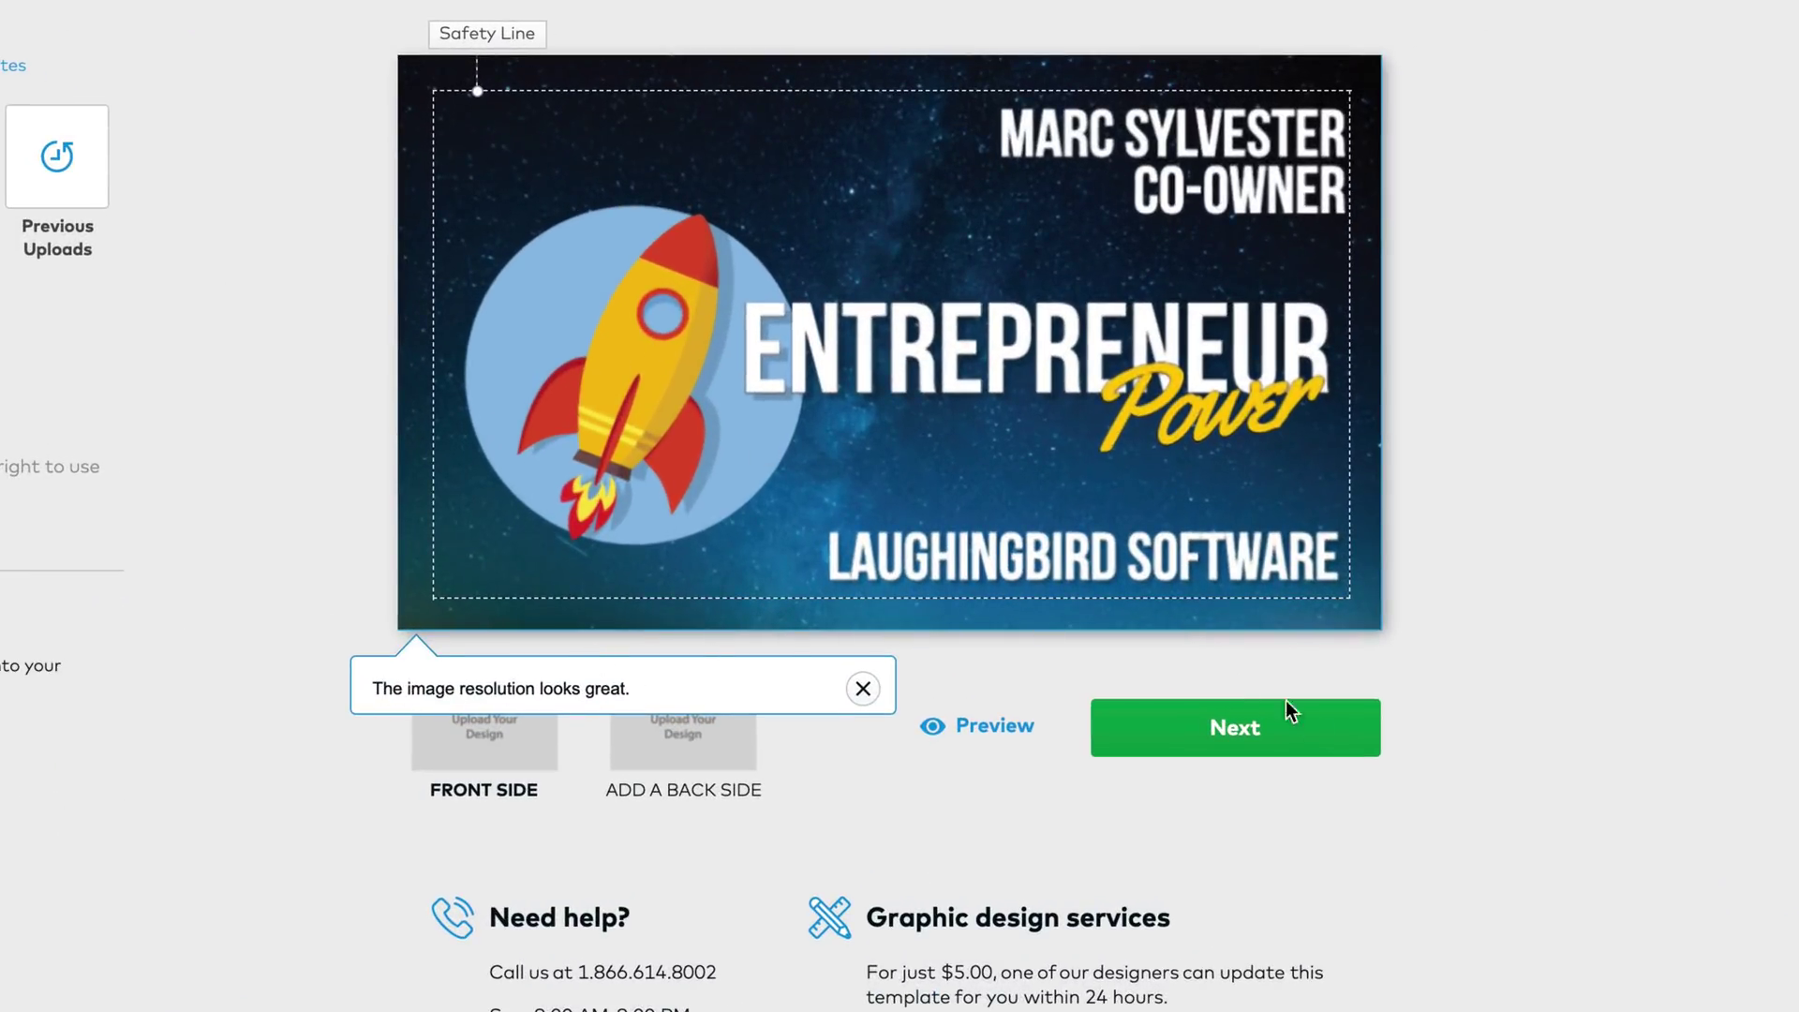
{"action": "left_click", "coordinate": [1269, 734]}
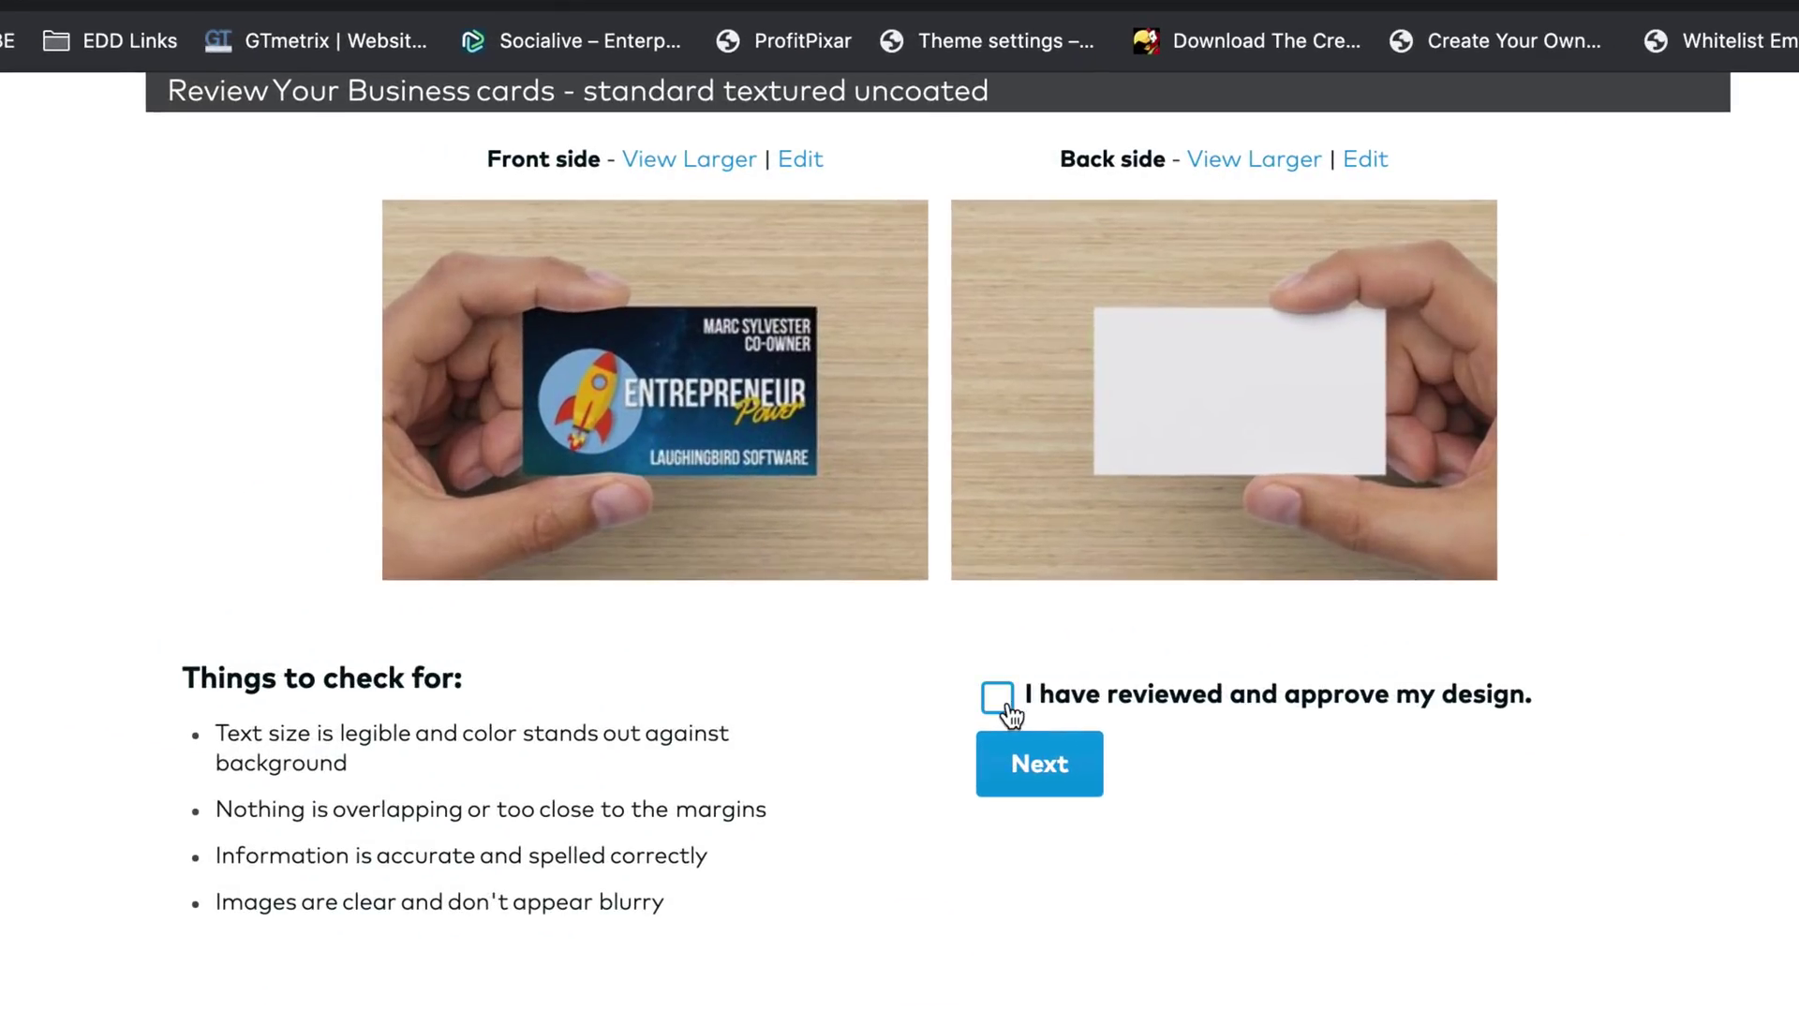
Tick 'I have reviewed and approve my design' and continue to paper and finish options.
{"action": "left_click", "coordinate": [1008, 712]}
{"action": "left_click", "coordinate": [1085, 779]}
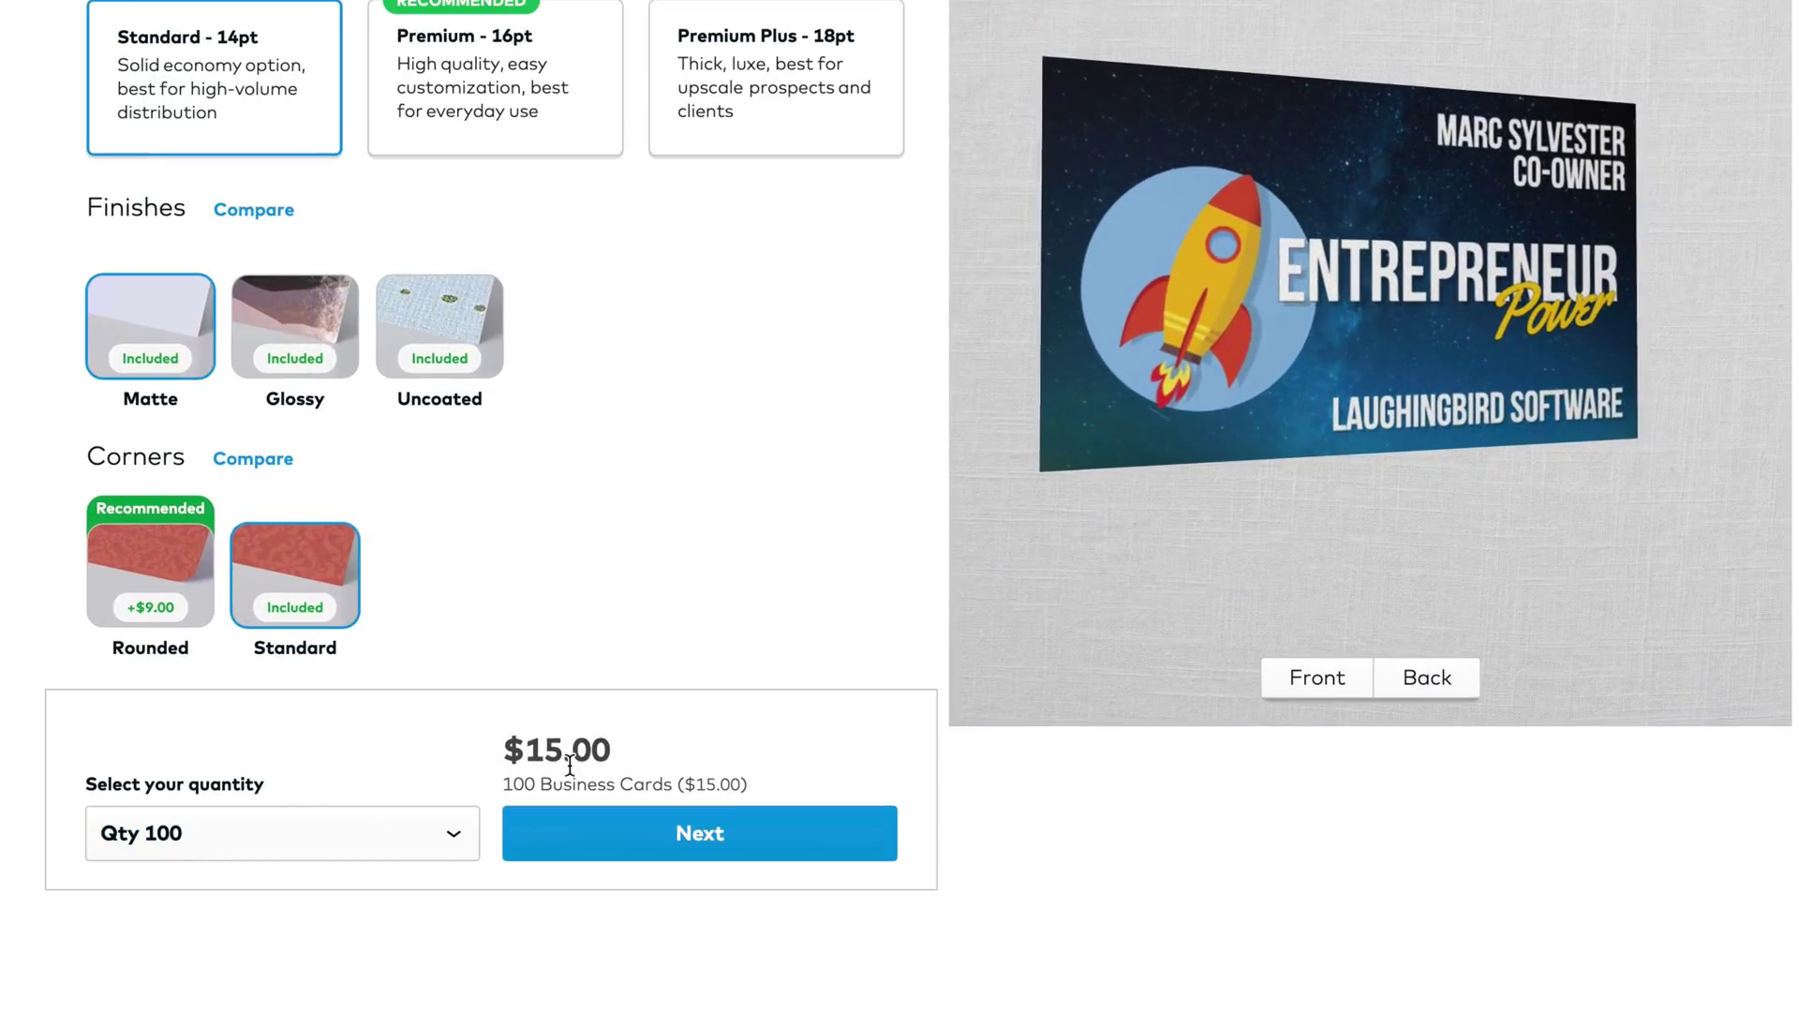
Change the card quantity to 250 for $16.00 and continue to the add-ons page.
{"action": "scroll", "coordinate": [300, 755], "scroll_direction": "down", "scroll_amount": 2}
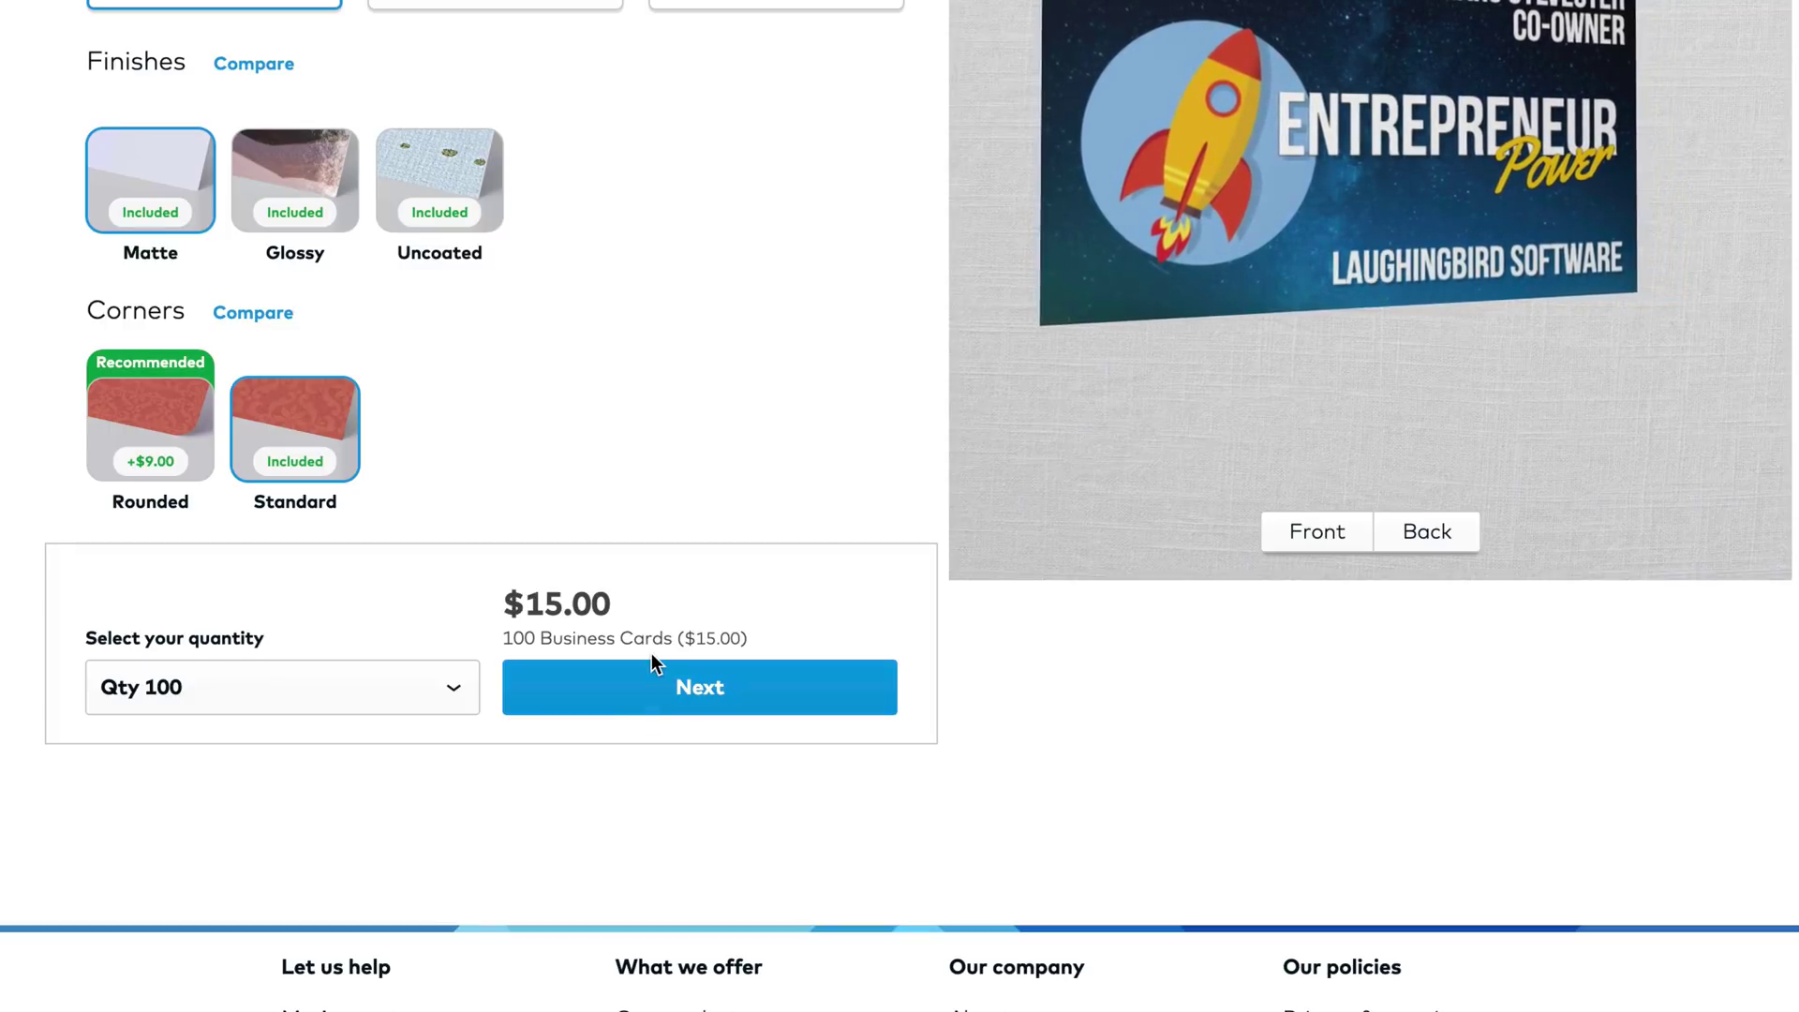
{"action": "left_click", "coordinate": [265, 708]}
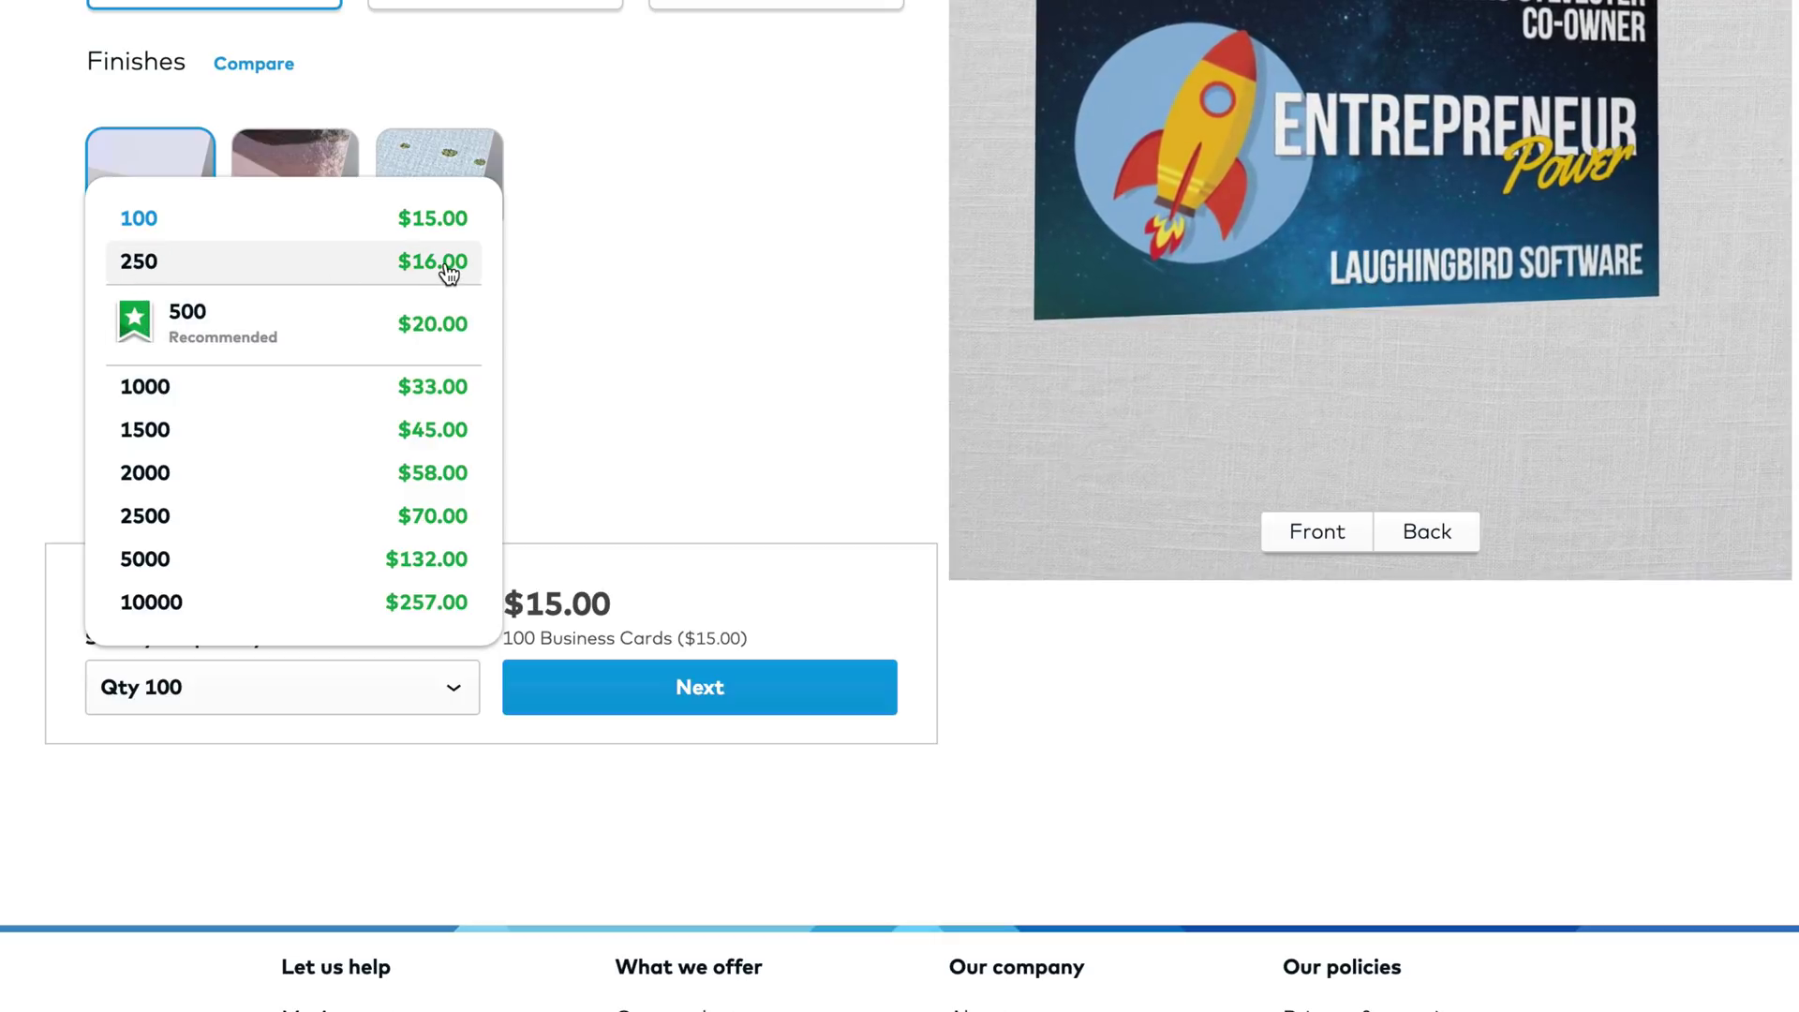
{"action": "left_click", "coordinate": [153, 272]}
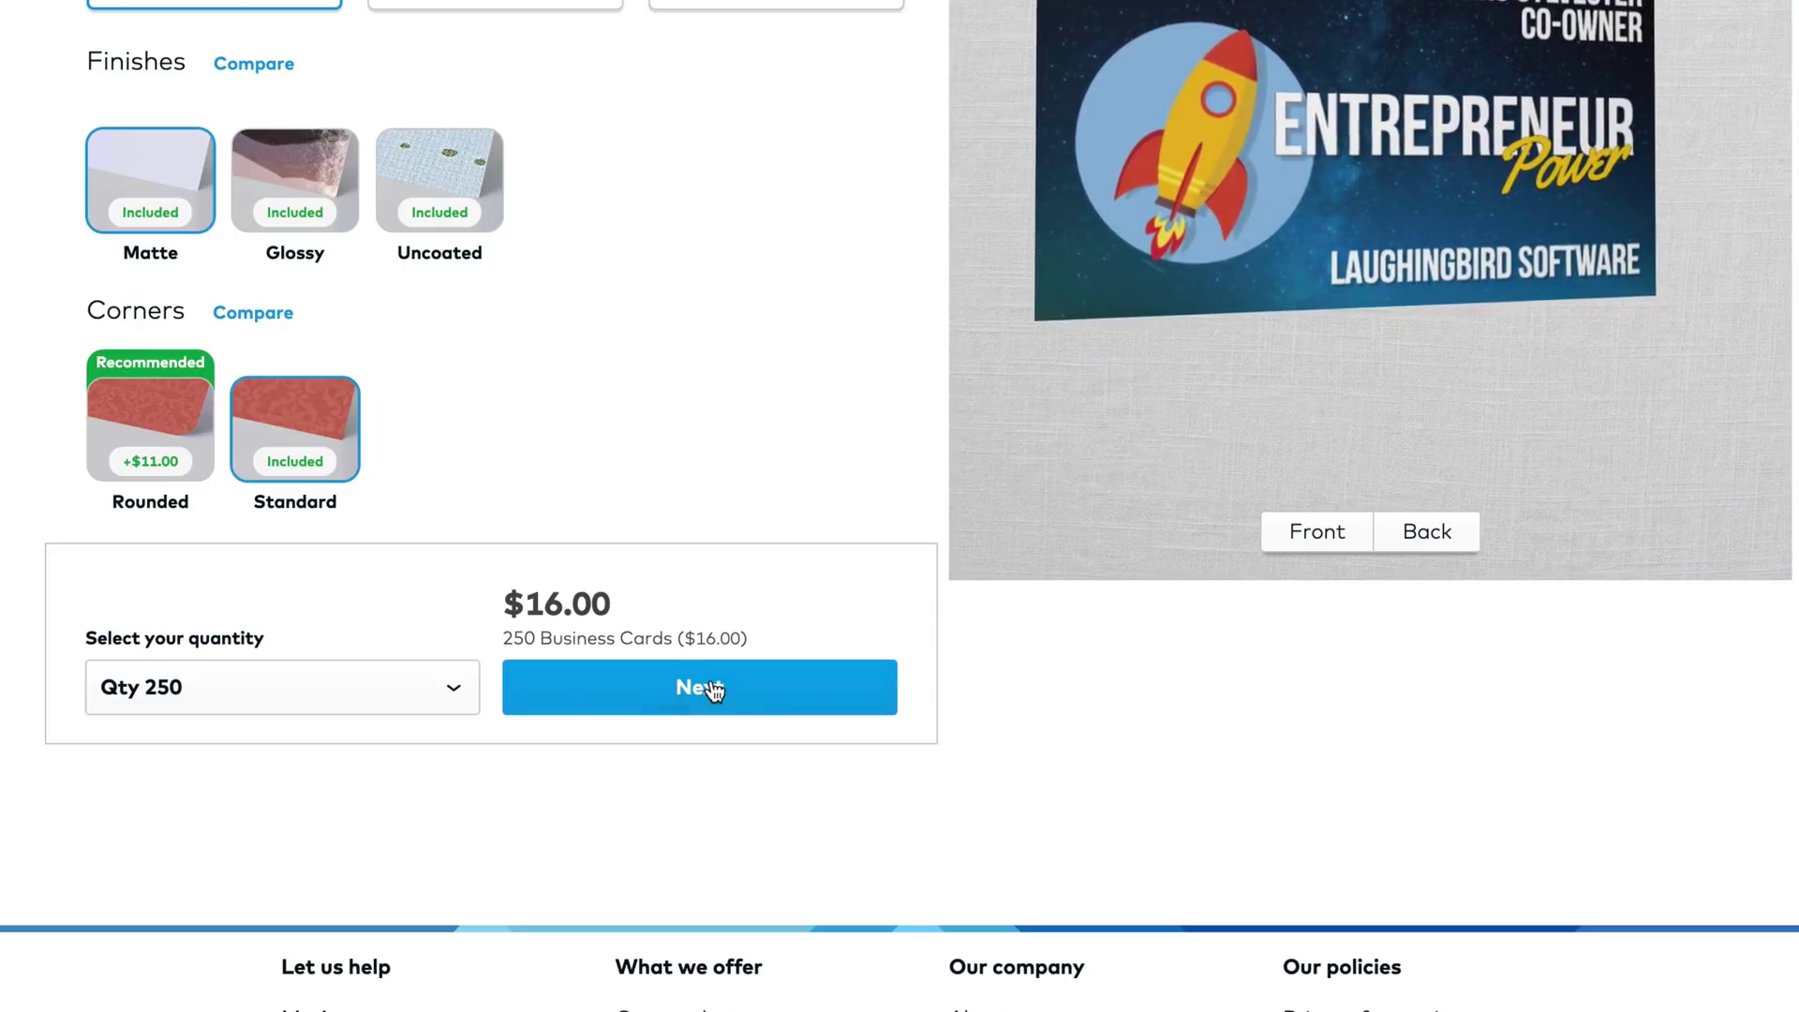
{"action": "left_click", "coordinate": [711, 683]}
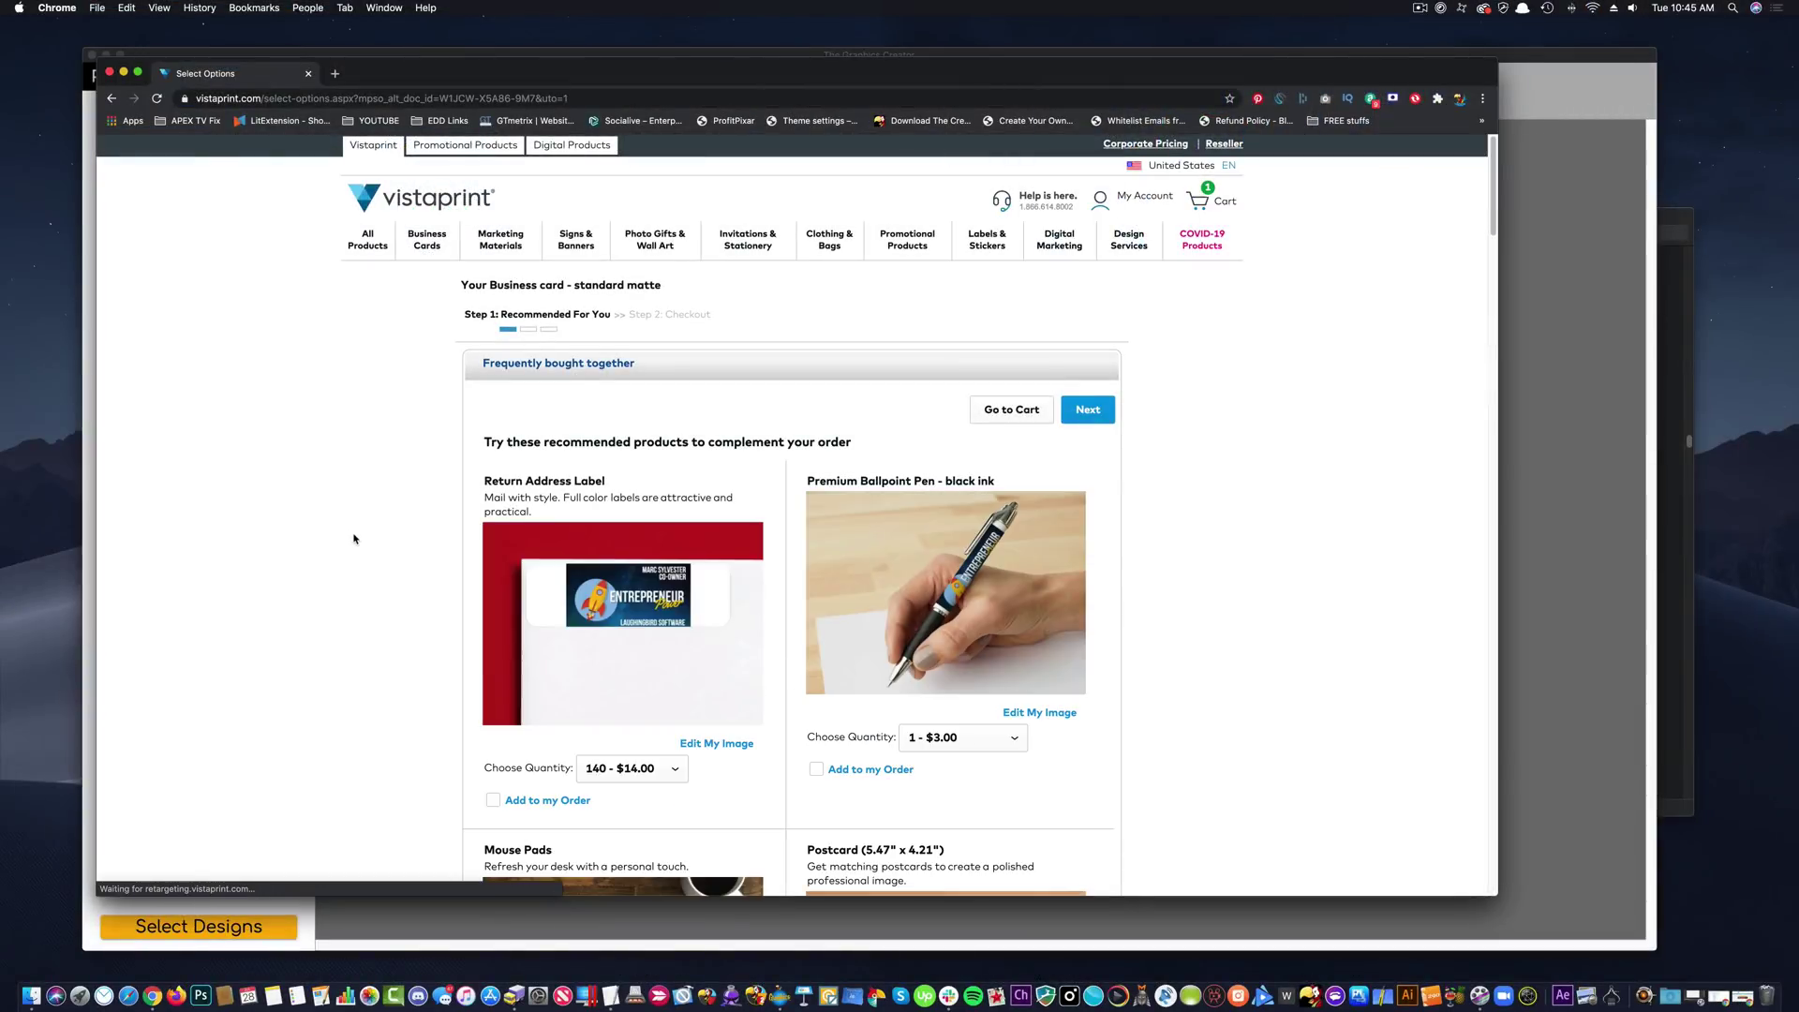
{"action": "scroll", "coordinate": [356, 537], "scroll_direction": "down", "scroll_amount": 2}
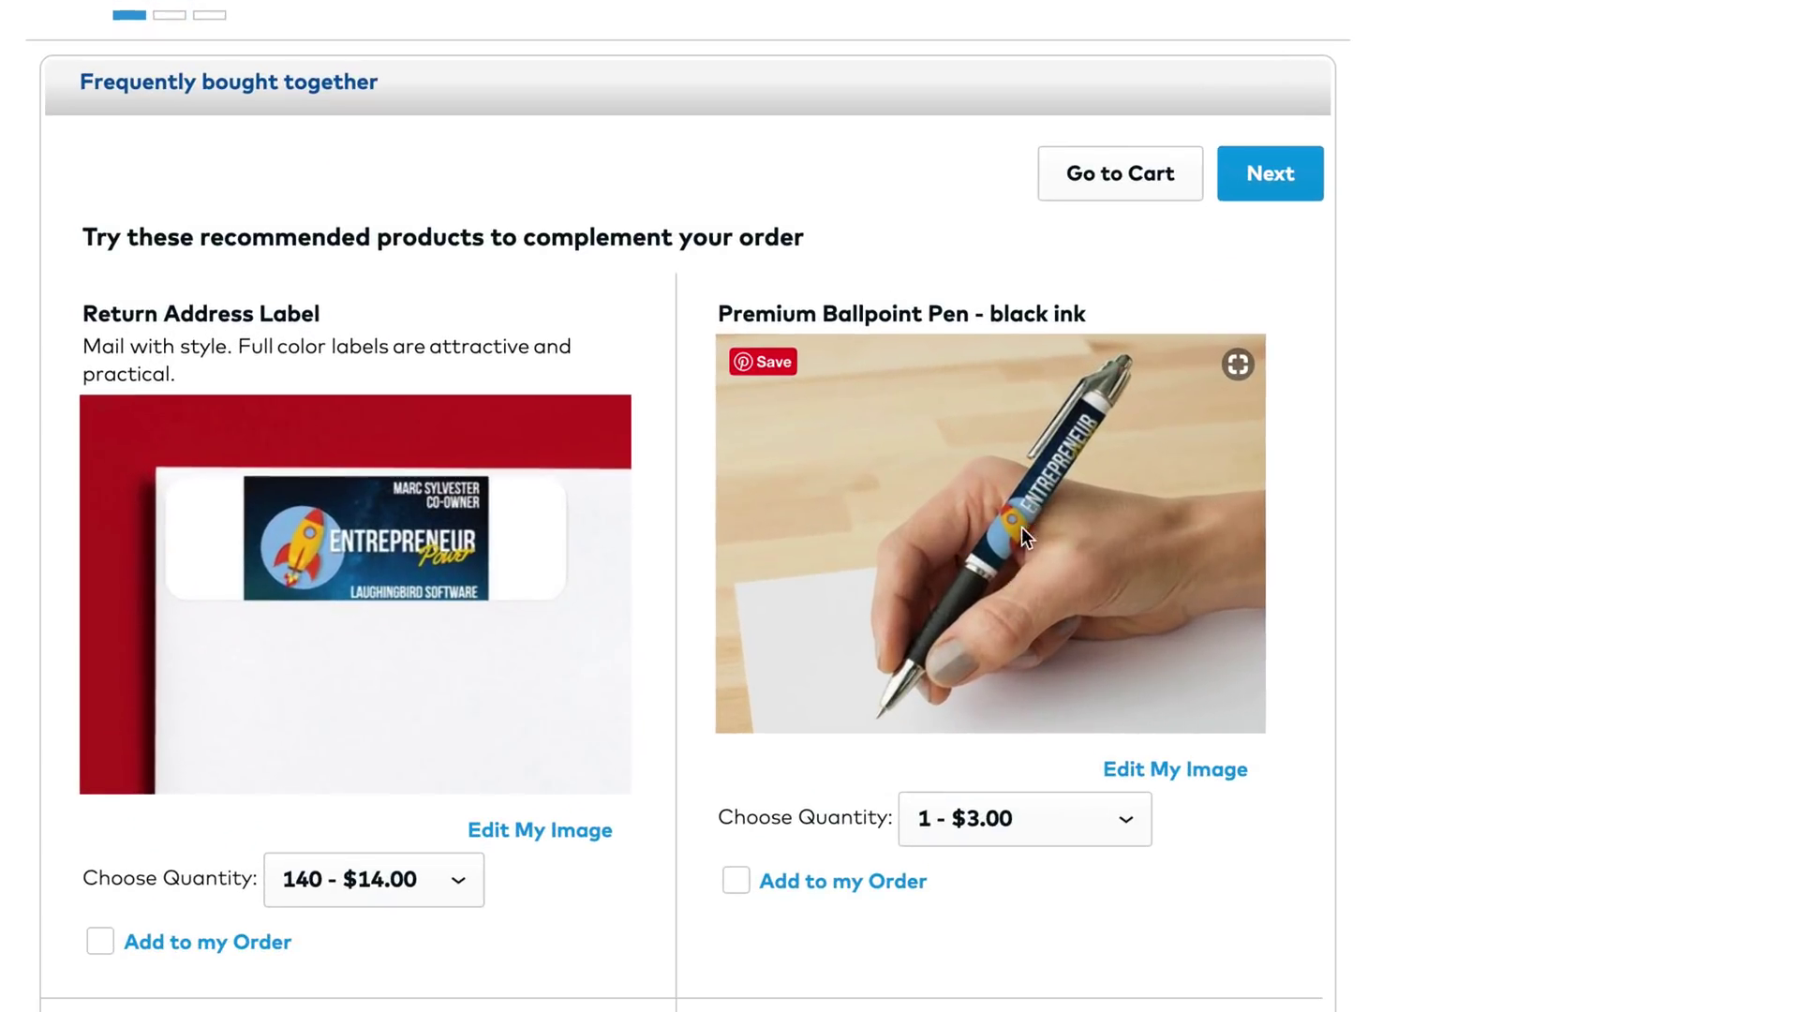
Scroll through the Frequently bought together suggestions such as mugs and yard signs.
{"action": "scroll", "coordinate": [810, 561], "scroll_direction": "down", "scroll_amount": 5}
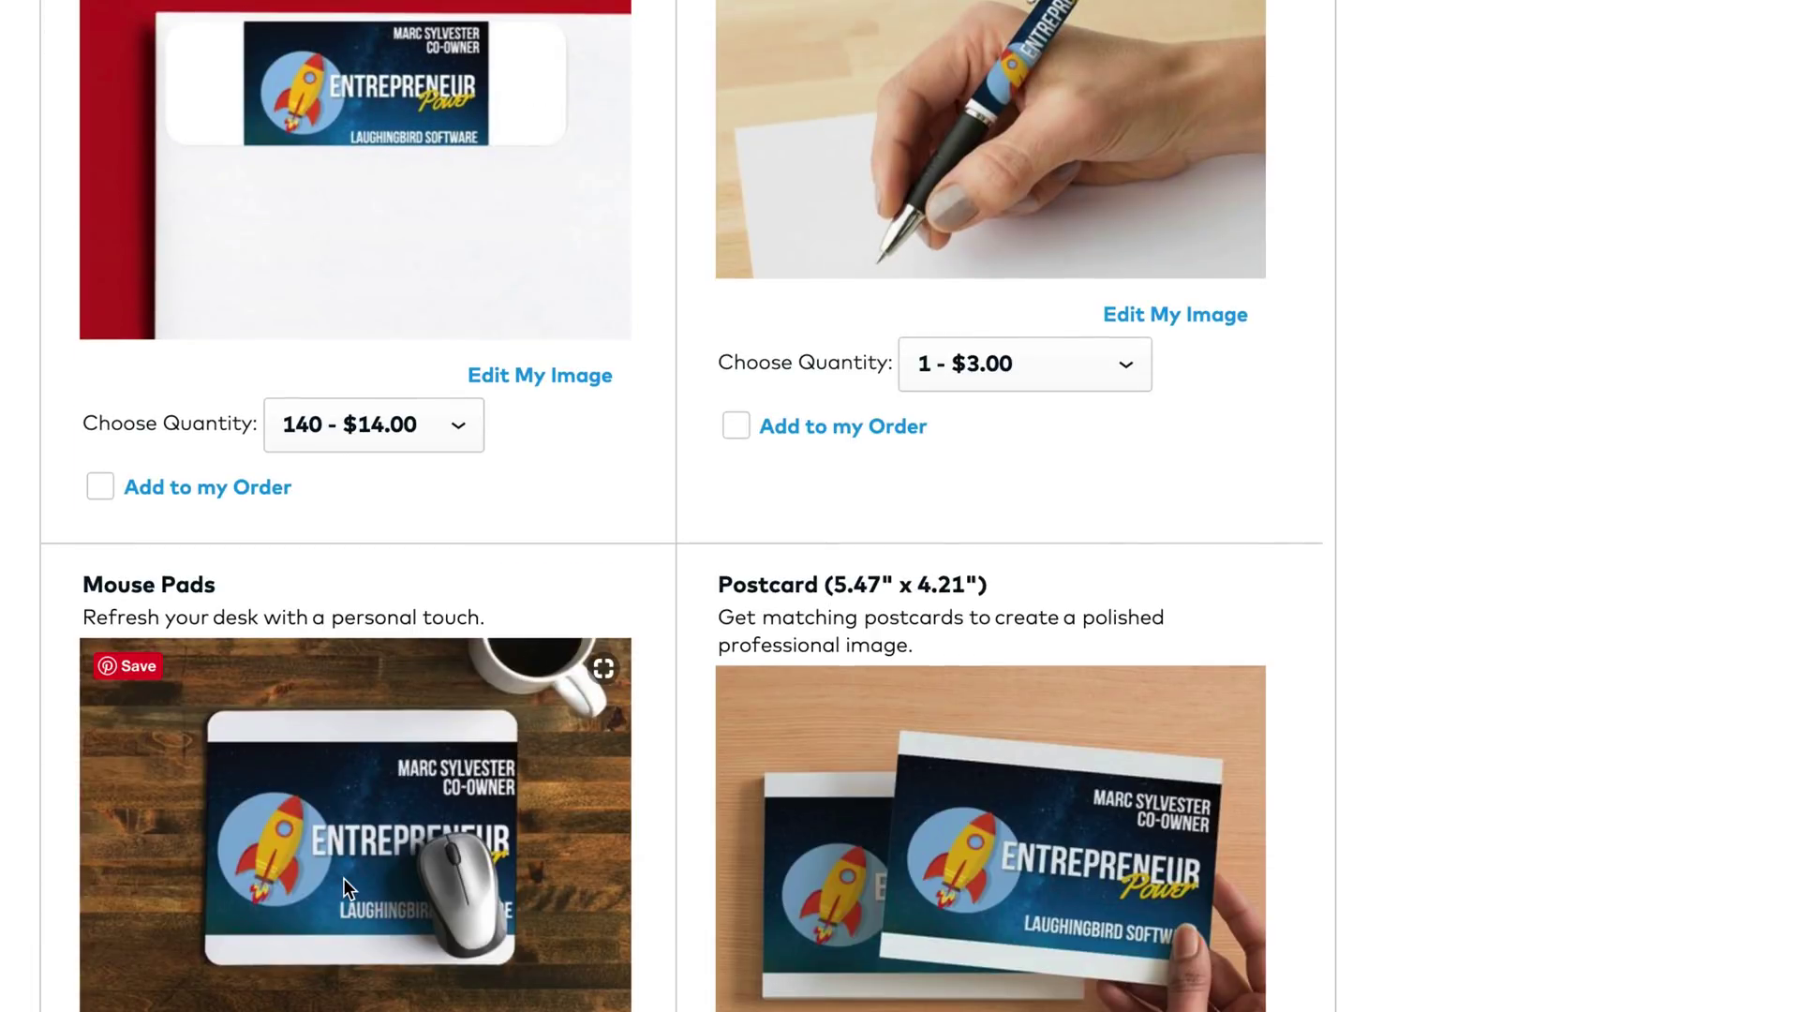
{"action": "scroll", "coordinate": [959, 834], "scroll_direction": "down", "scroll_amount": 8}
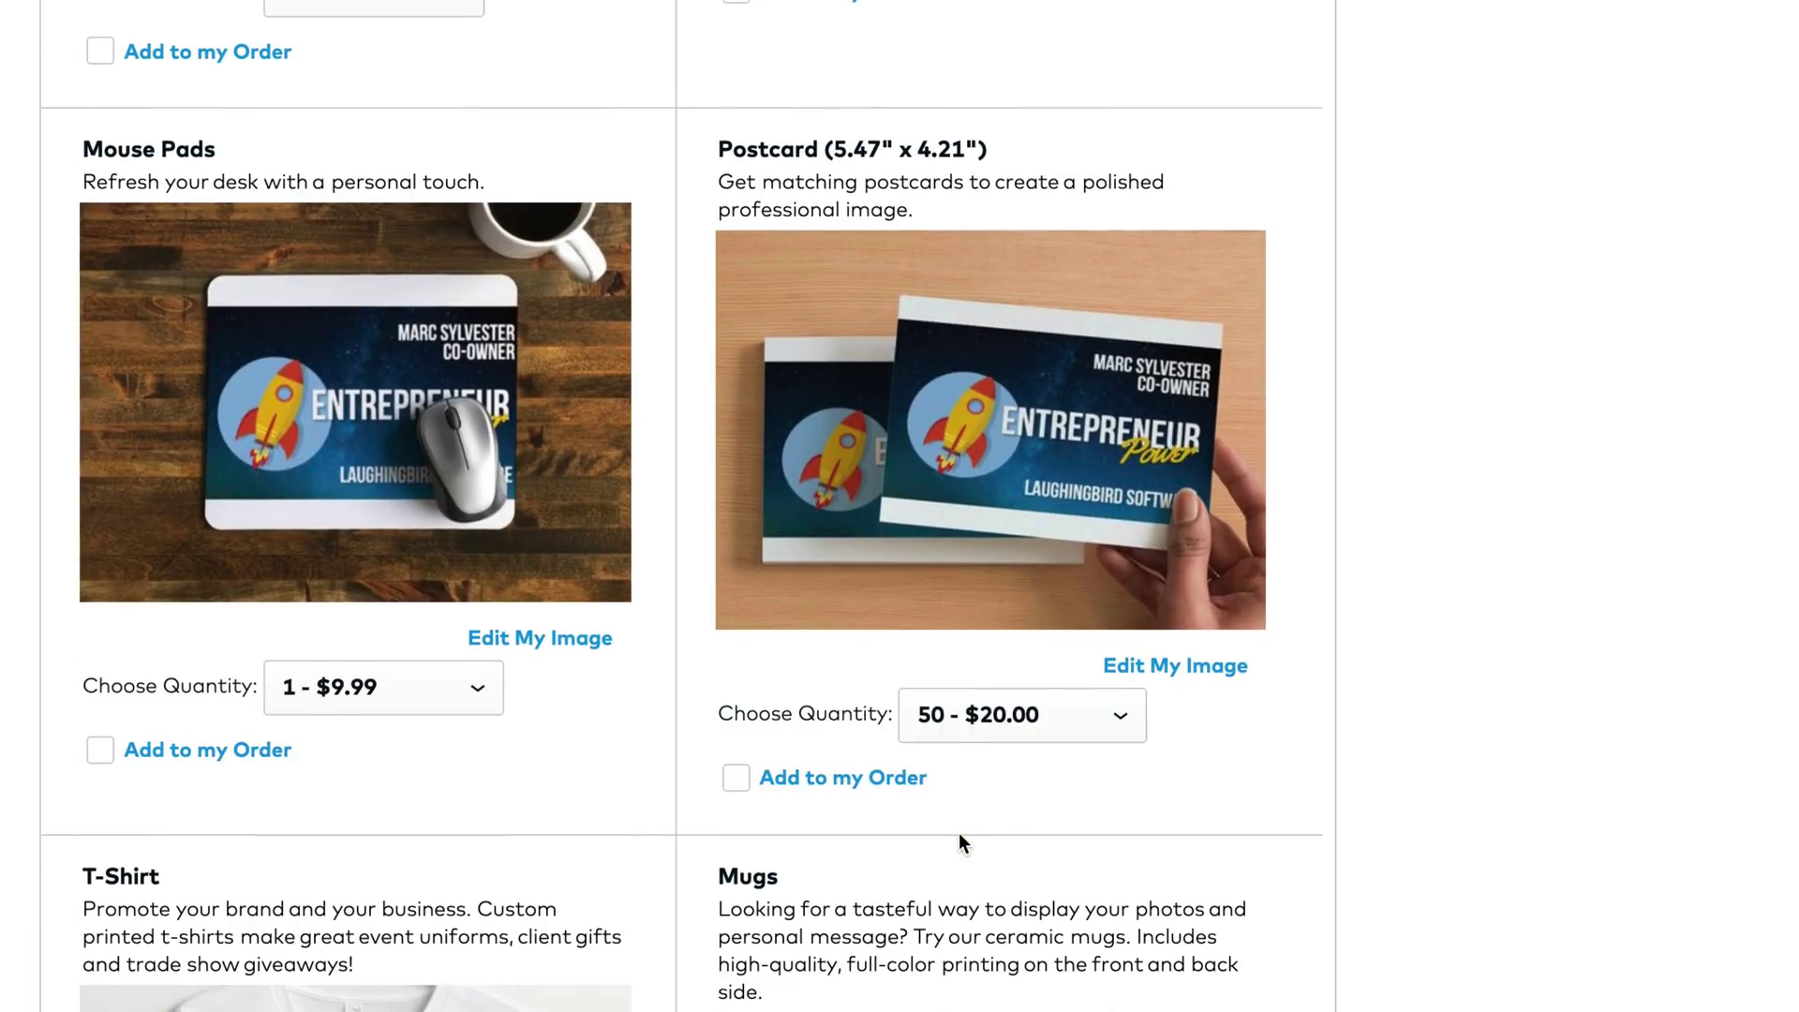
{"action": "scroll", "coordinate": [958, 832], "scroll_direction": "down", "scroll_amount": 2}
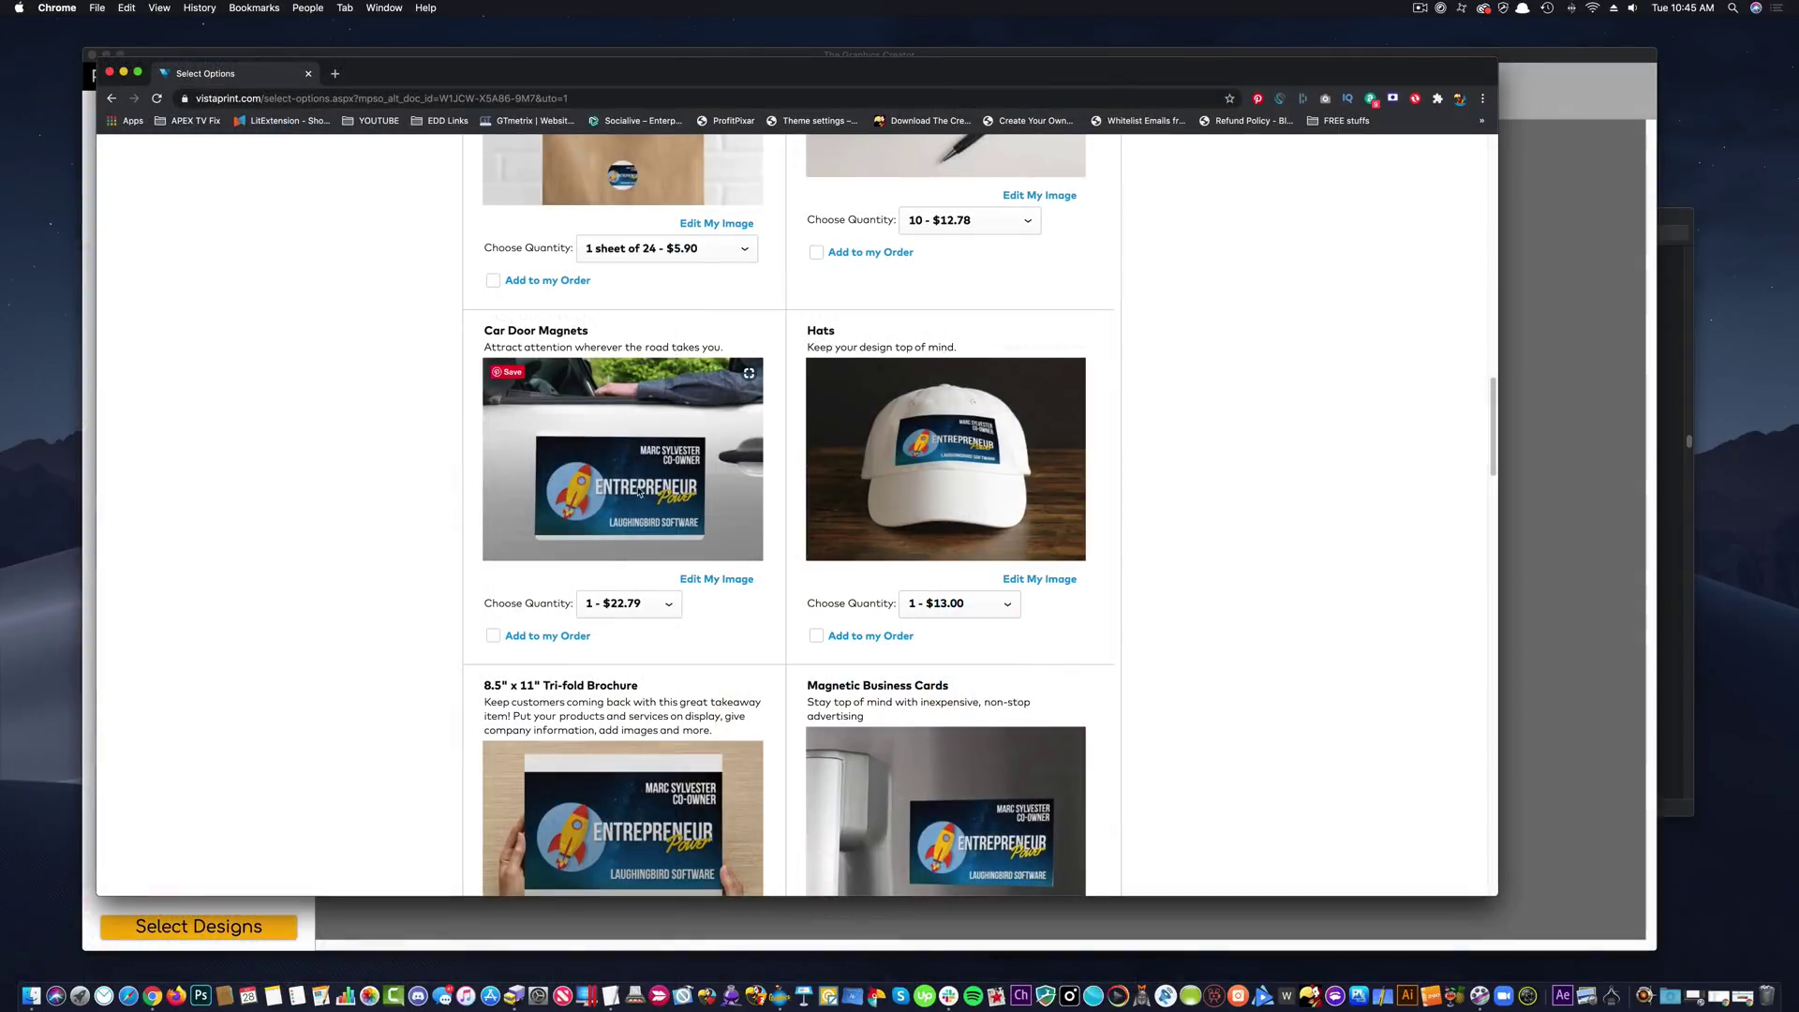
{"action": "scroll", "coordinate": [478, 519], "scroll_direction": "down", "scroll_amount": 1}
{"action": "scroll", "coordinate": [479, 519], "scroll_direction": "down", "scroll_amount": 5}
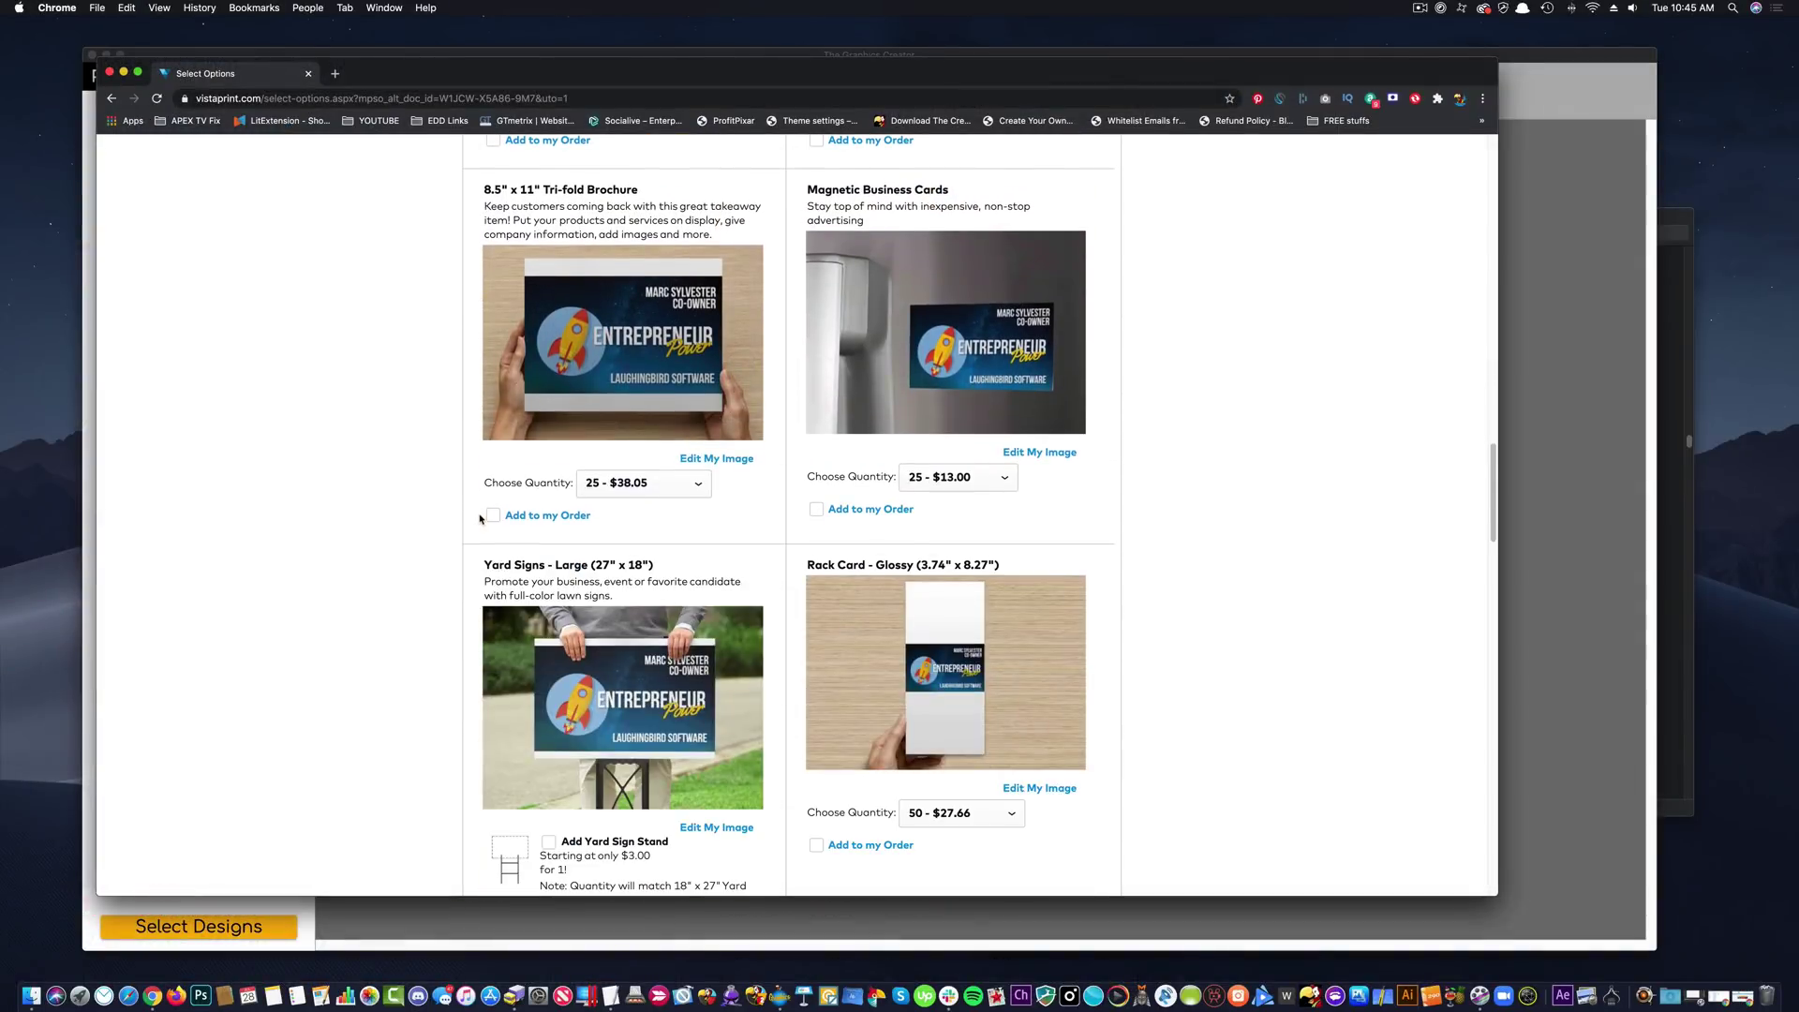
{"action": "scroll", "coordinate": [480, 519], "scroll_direction": "down", "scroll_amount": 2}
{"action": "scroll", "coordinate": [483, 518], "scroll_direction": "down", "scroll_amount": 2}
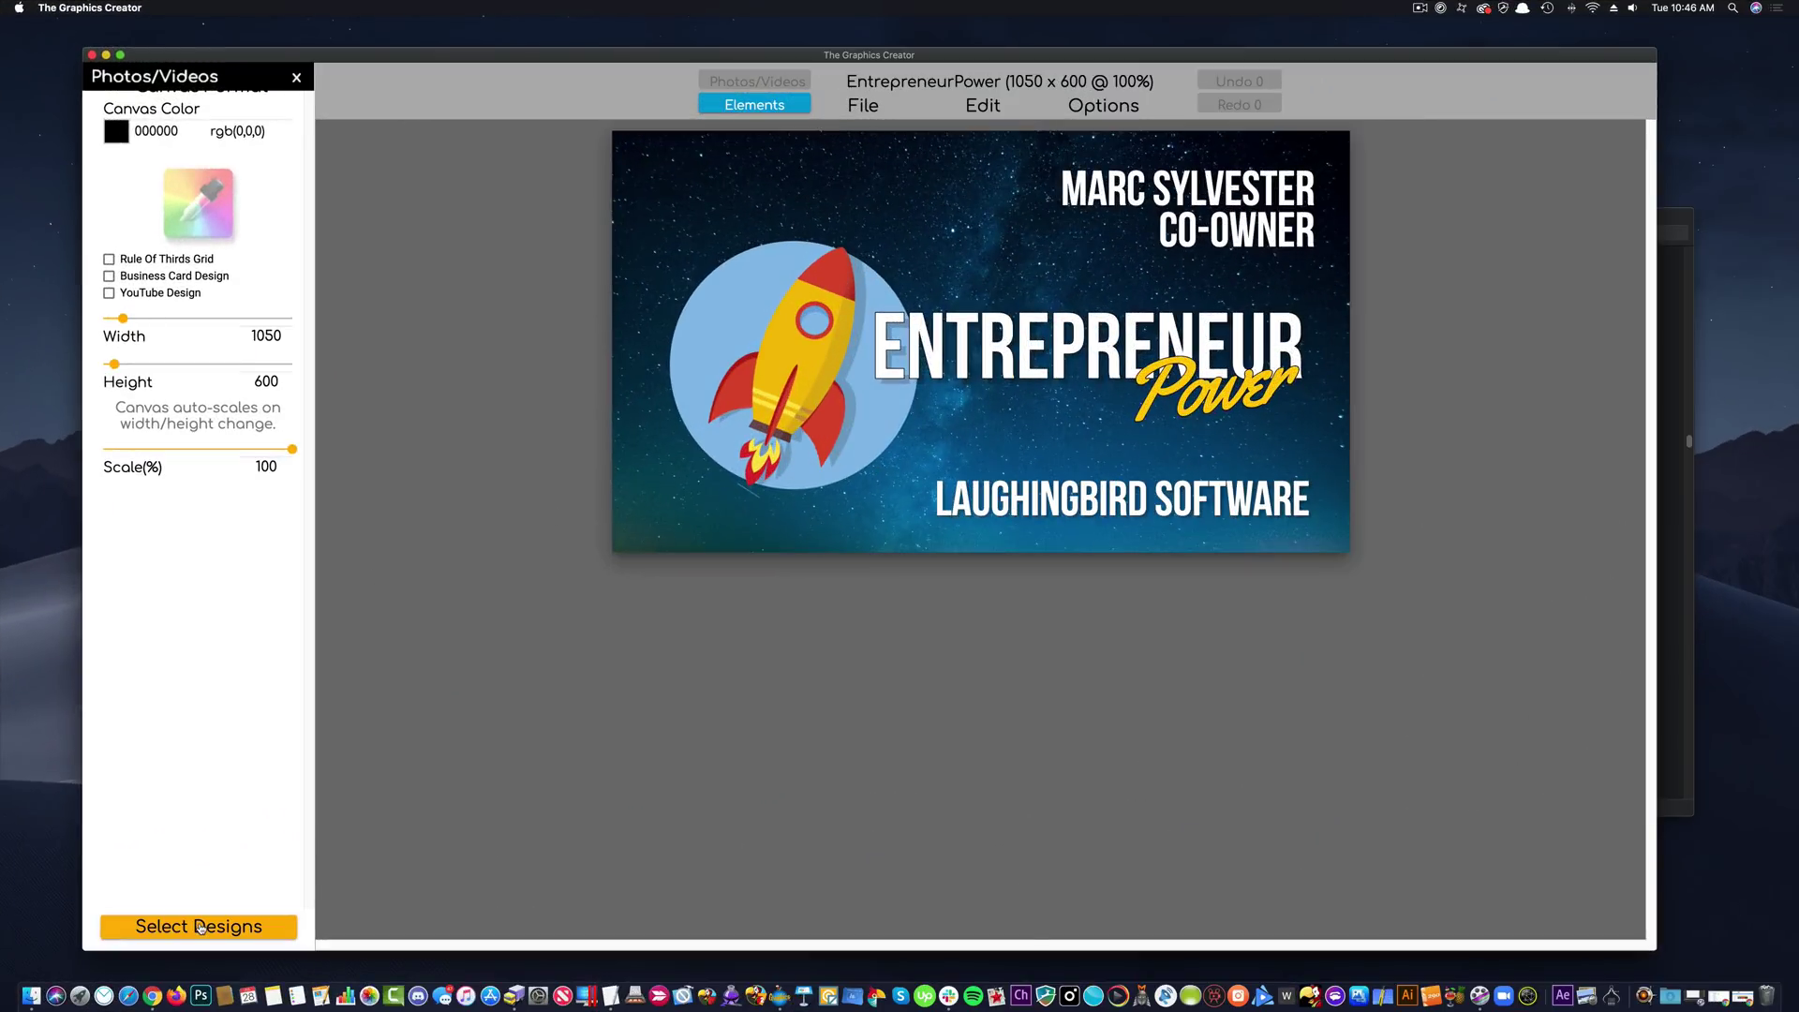
Browse the Get More Designs store page, then switch to the web Graphics Creator.
{"action": "left_click", "coordinate": [199, 927]}
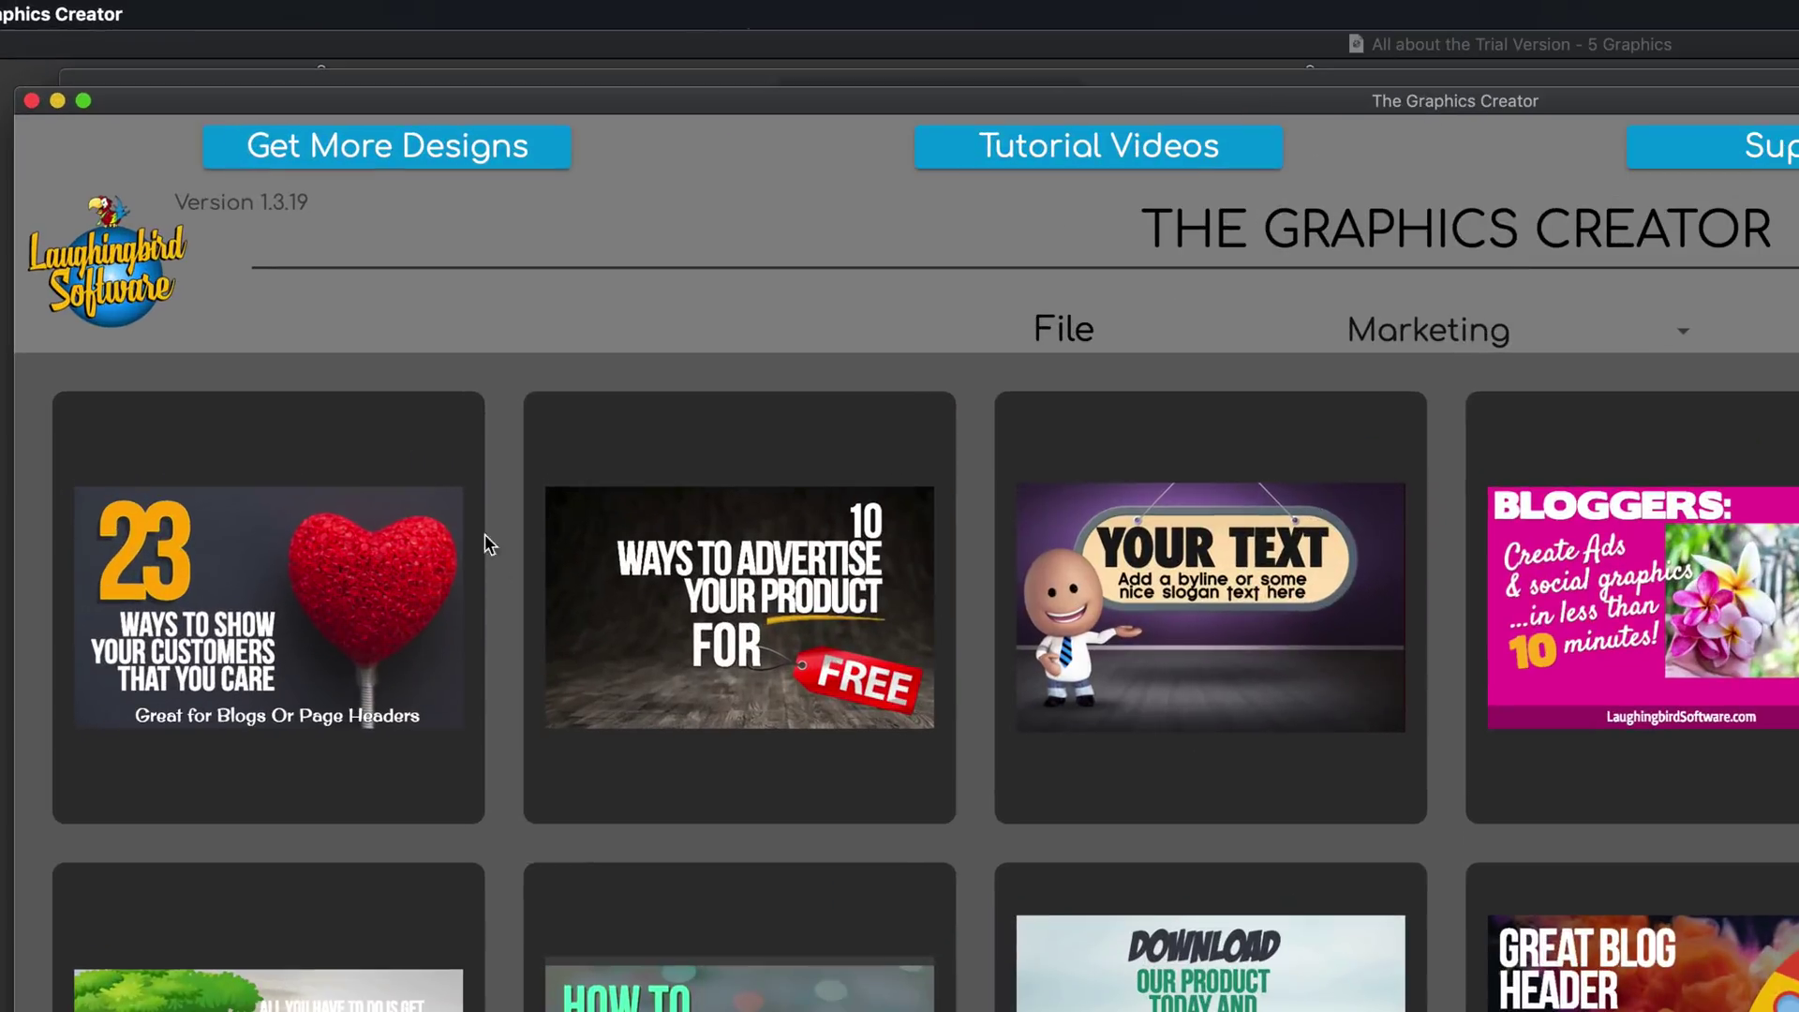
{"action": "left_click", "coordinate": [384, 150]}
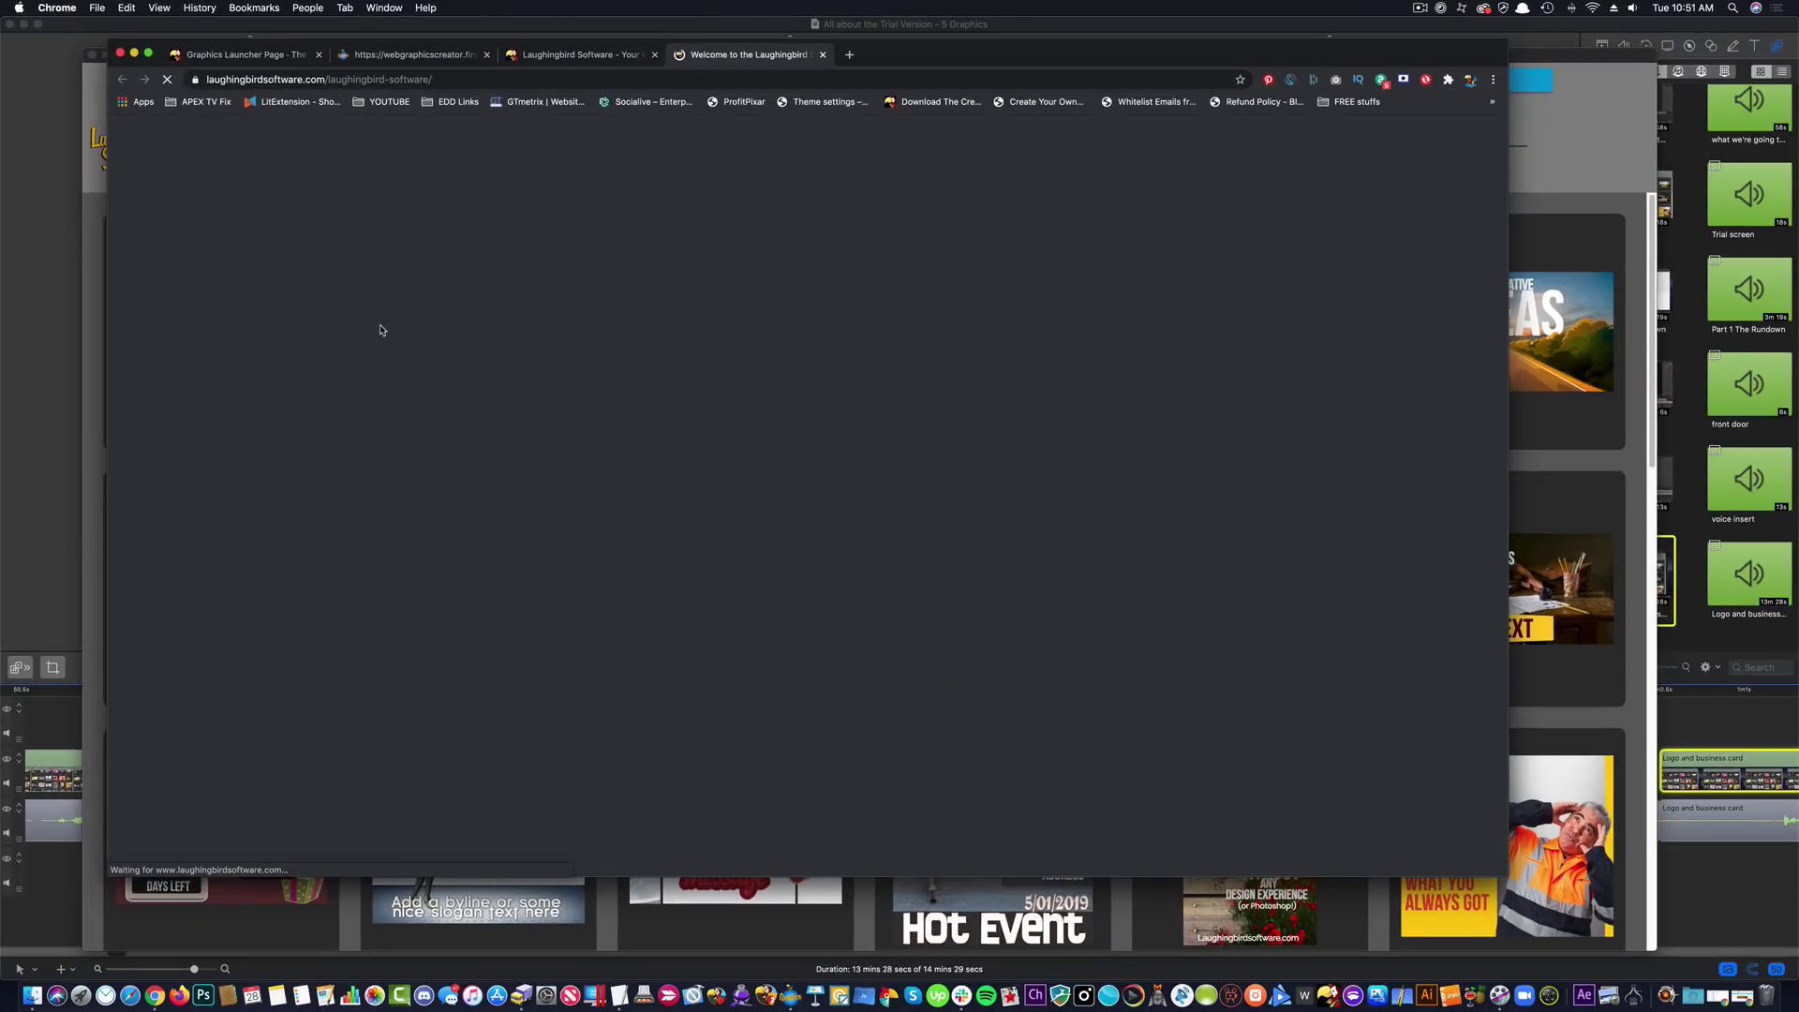
{"action": "scroll", "coordinate": [1496, 440], "scroll_direction": "down", "scroll_amount": 5}
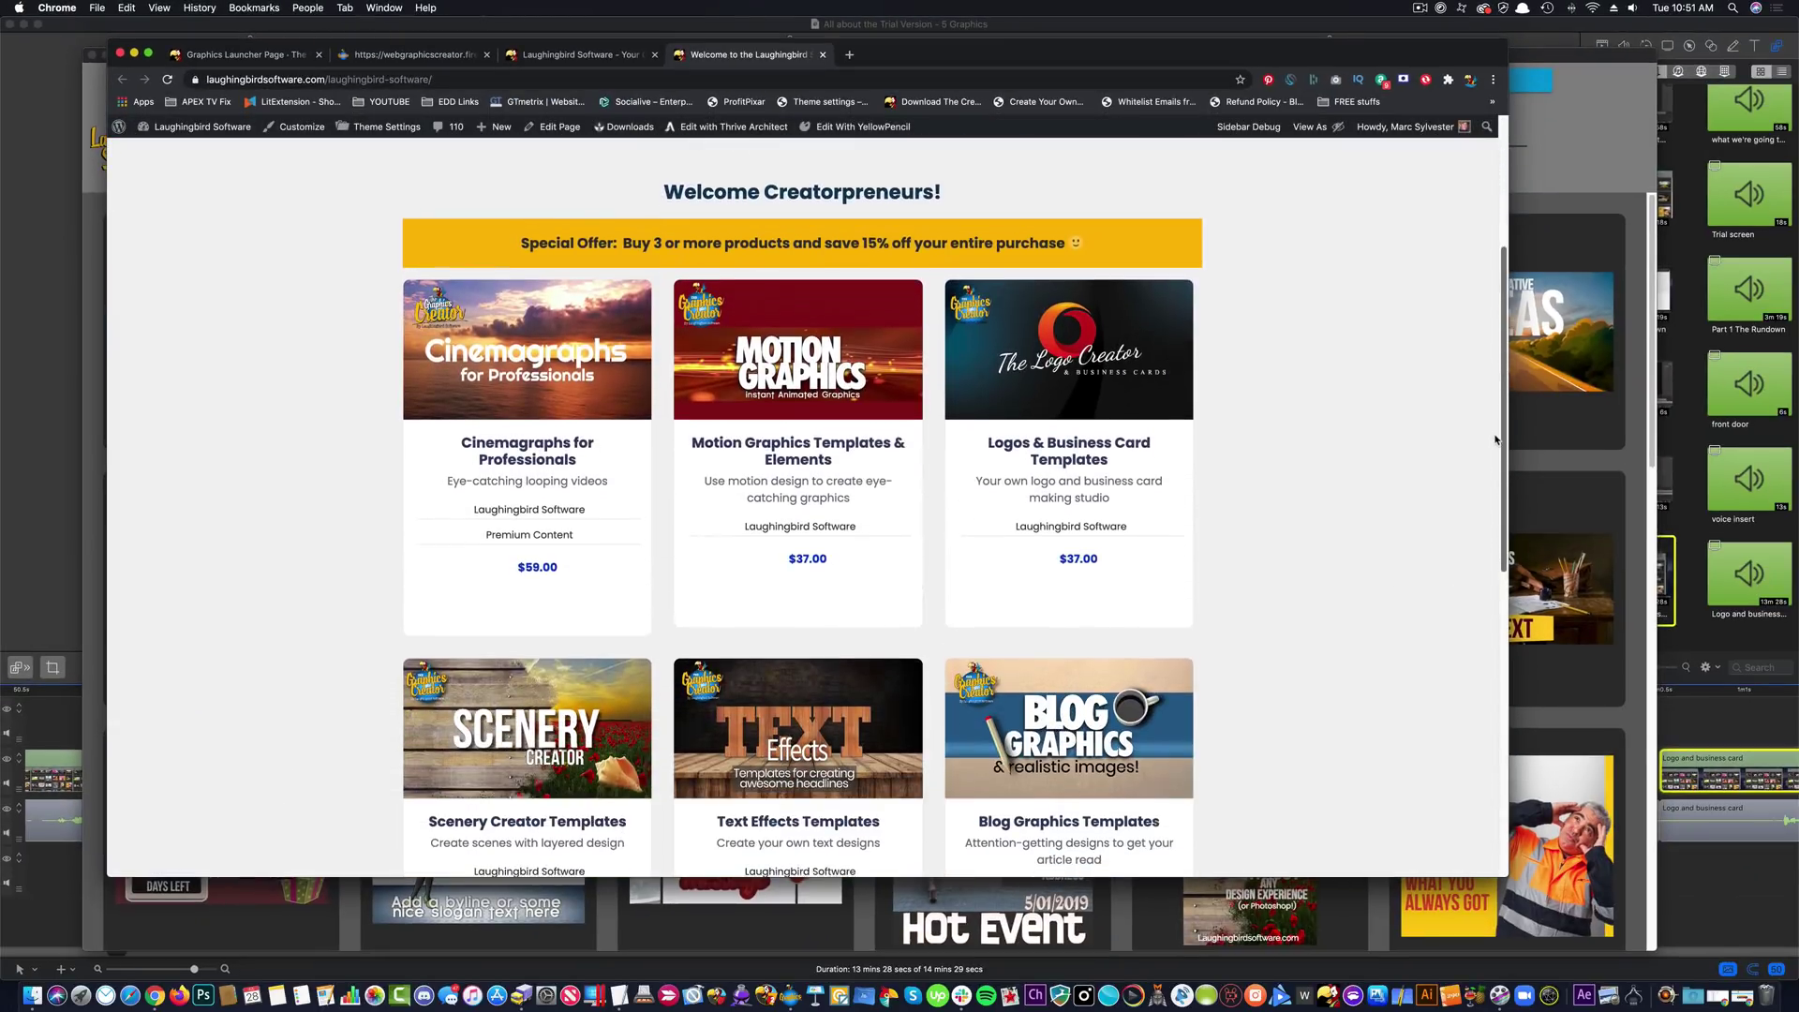
{"action": "scroll", "coordinate": [1497, 439], "scroll_direction": "down", "scroll_amount": 2}
{"action": "mouse_move", "coordinate": [790, 630]}
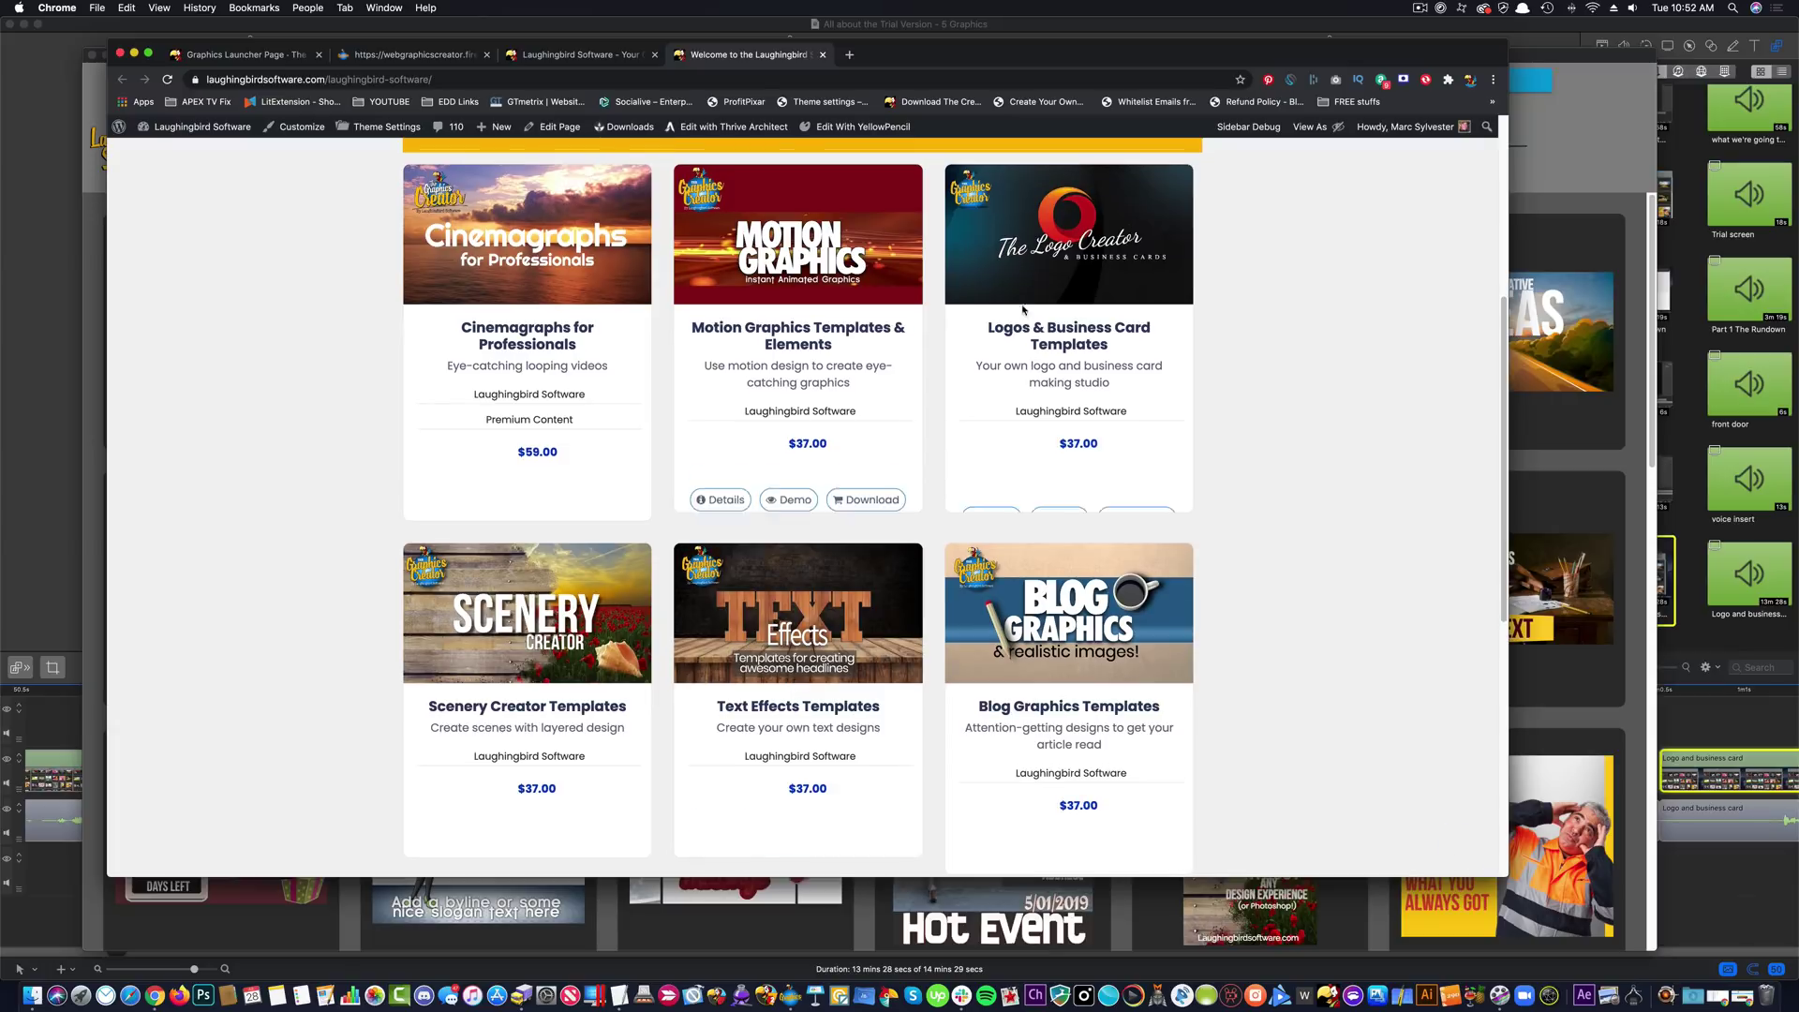
{"action": "key", "text": "super+2"}
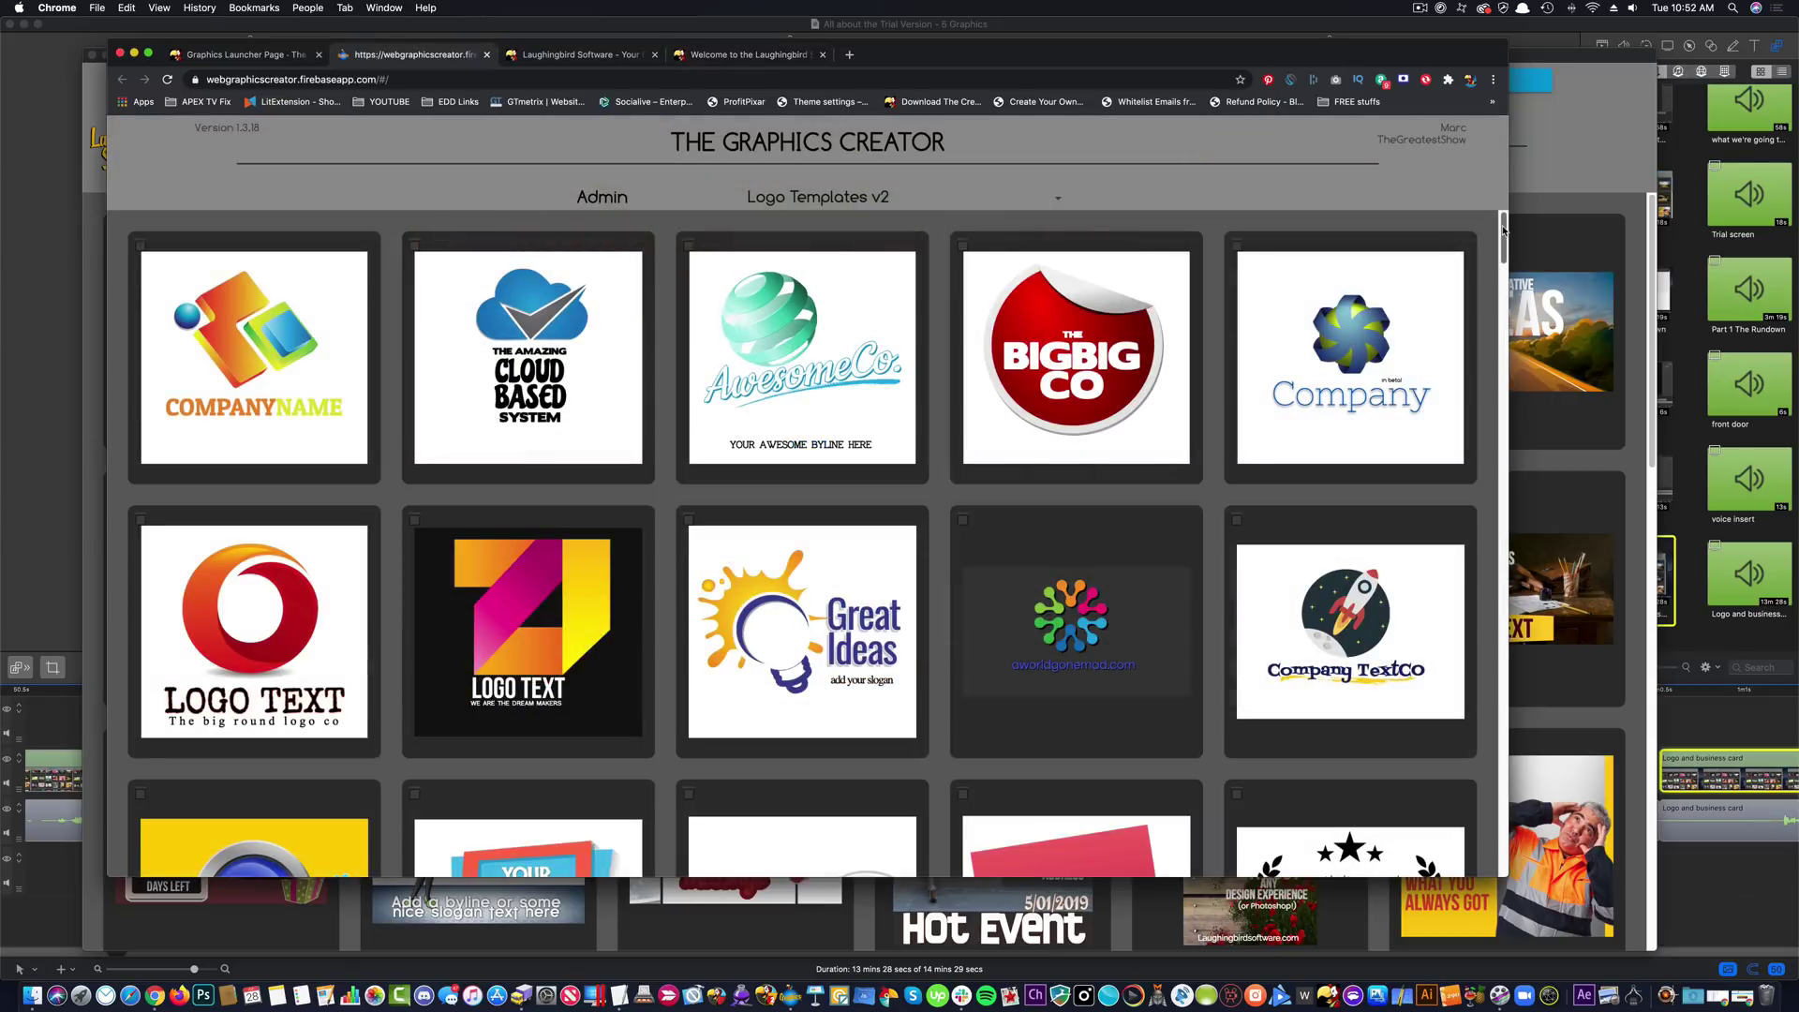
Add the Alphabets Elements letter H to the LoremLogo centre and browse more logo elements.
{"action": "left_click_drag", "start_coordinate": [1504, 229], "coordinate": [1502, 447]}
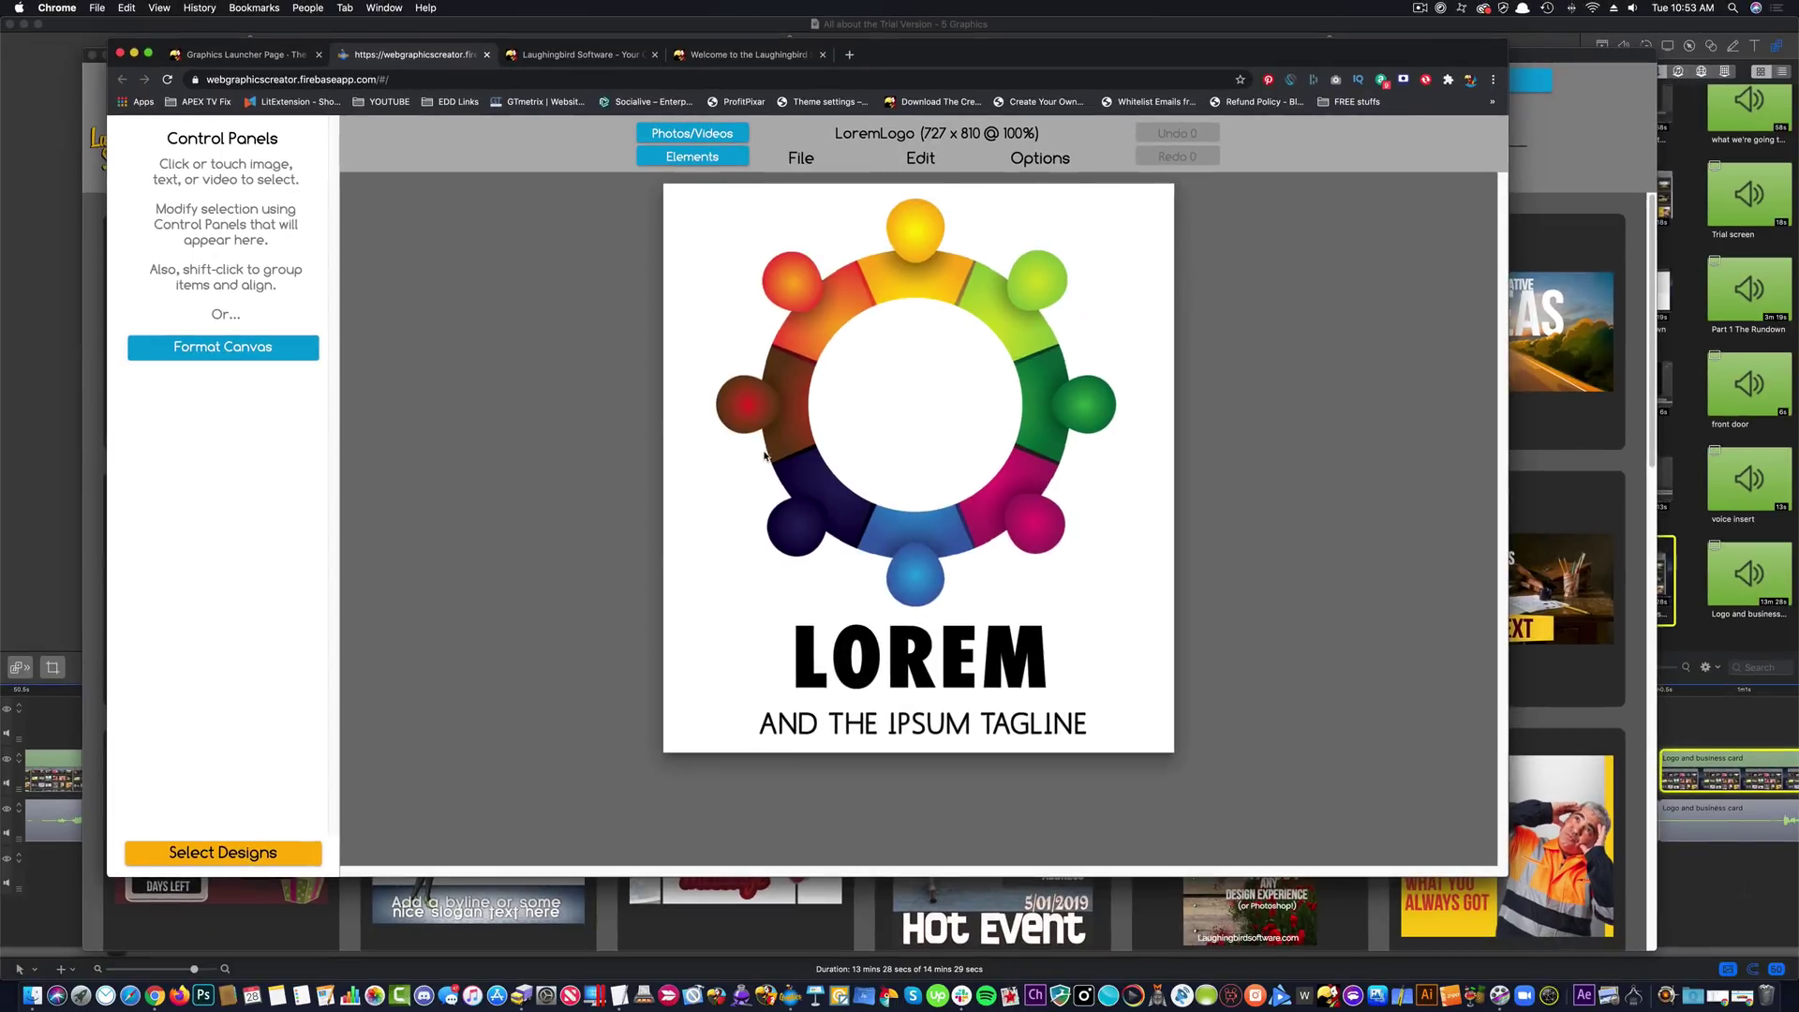
{"action": "left_click", "coordinate": [687, 158]}
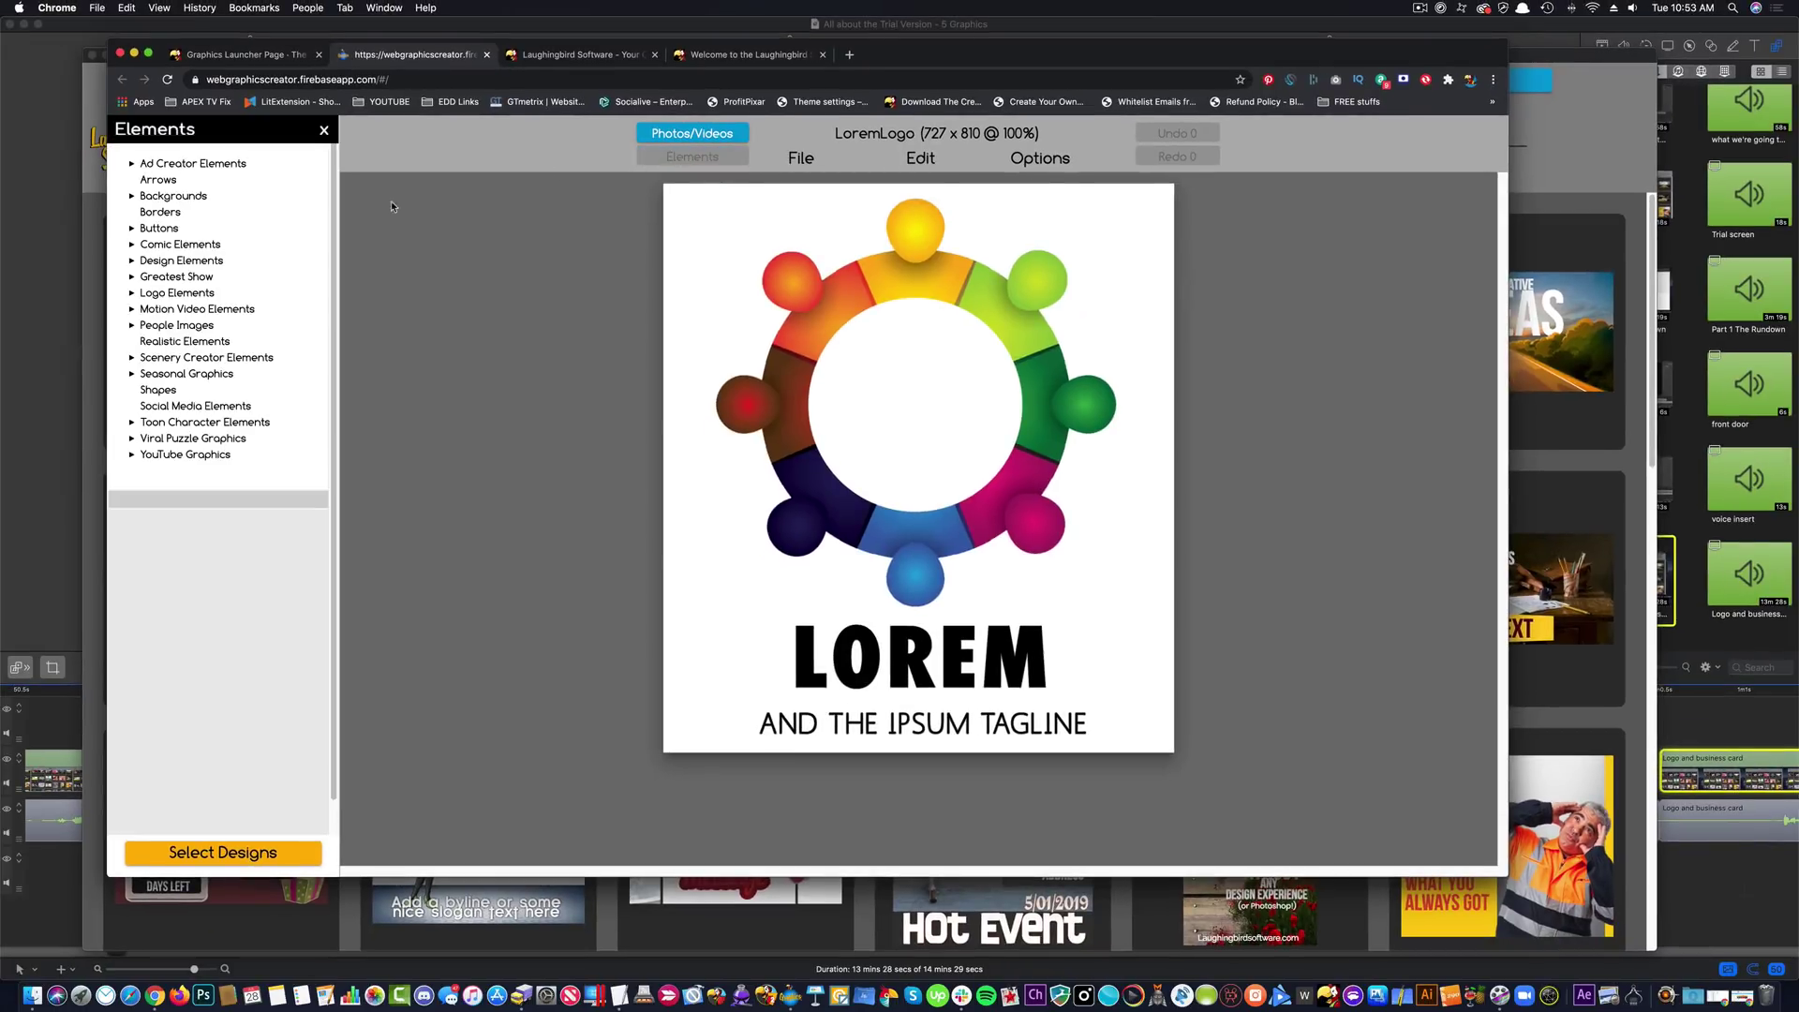
{"action": "left_click", "coordinate": [148, 293]}
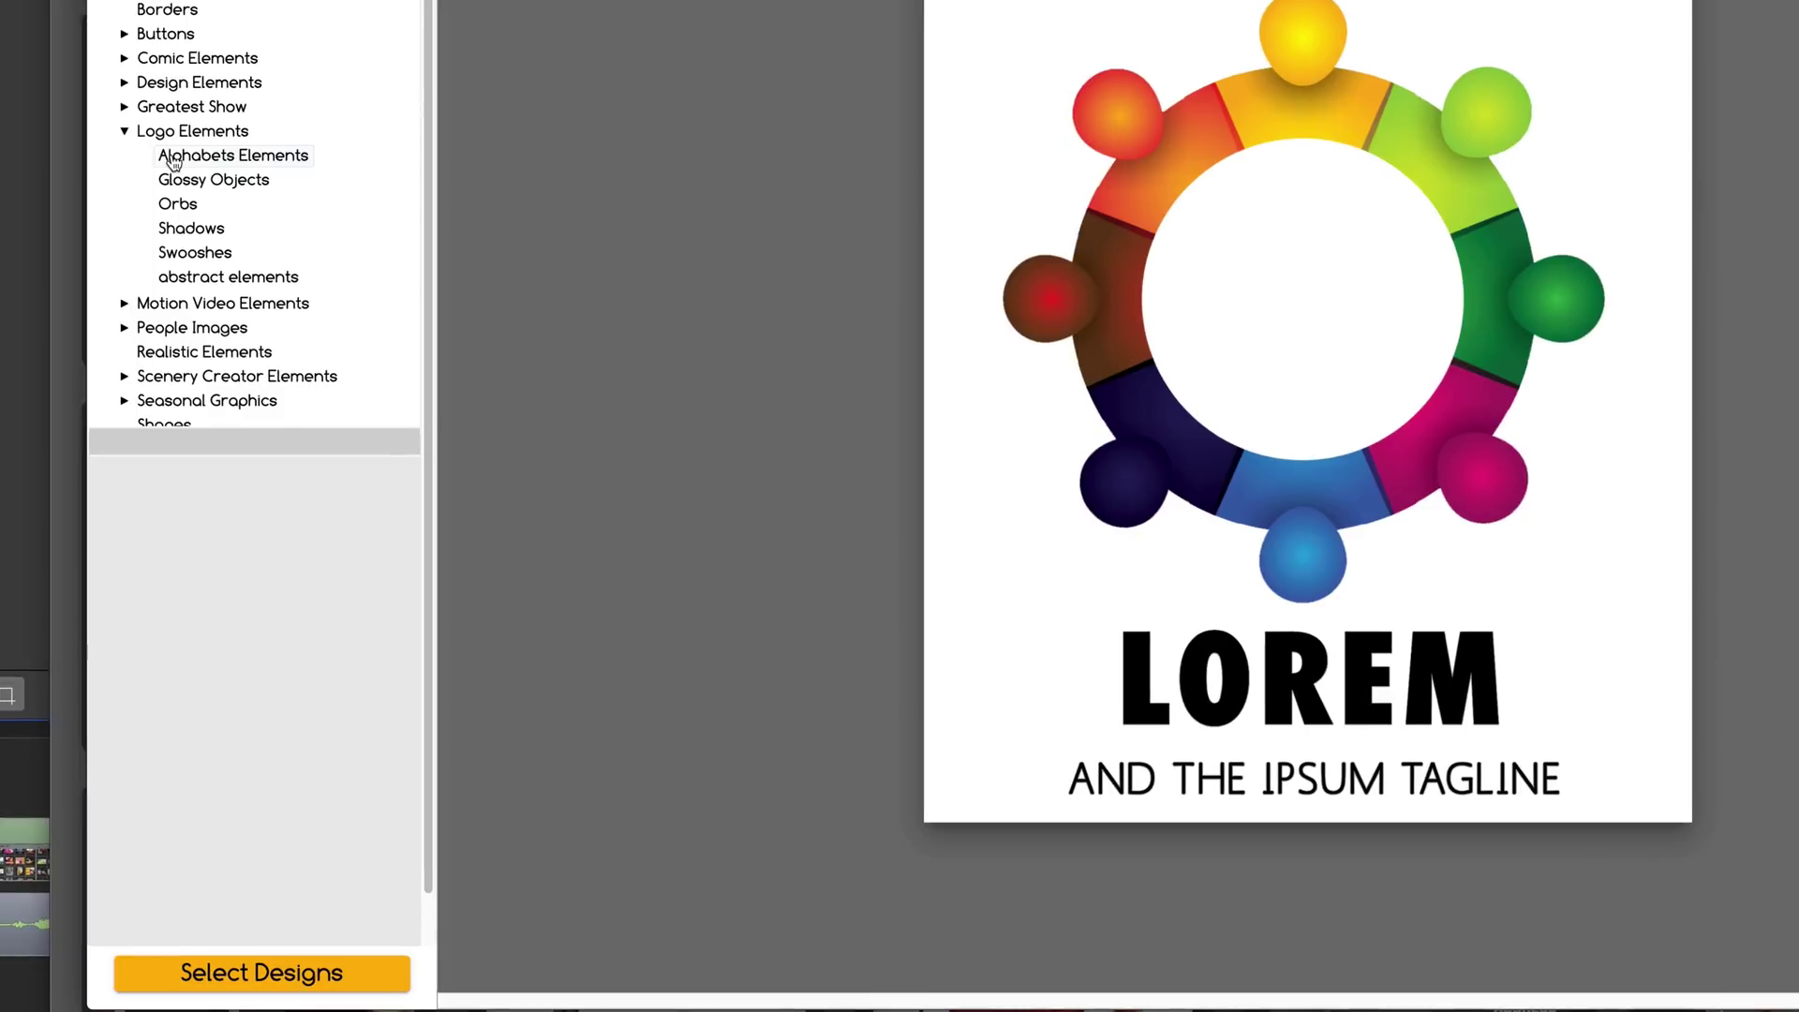
{"action": "left_click", "coordinate": [178, 308]}
{"action": "left_click_drag", "start_coordinate": [308, 701], "coordinate": [1296, 313]}
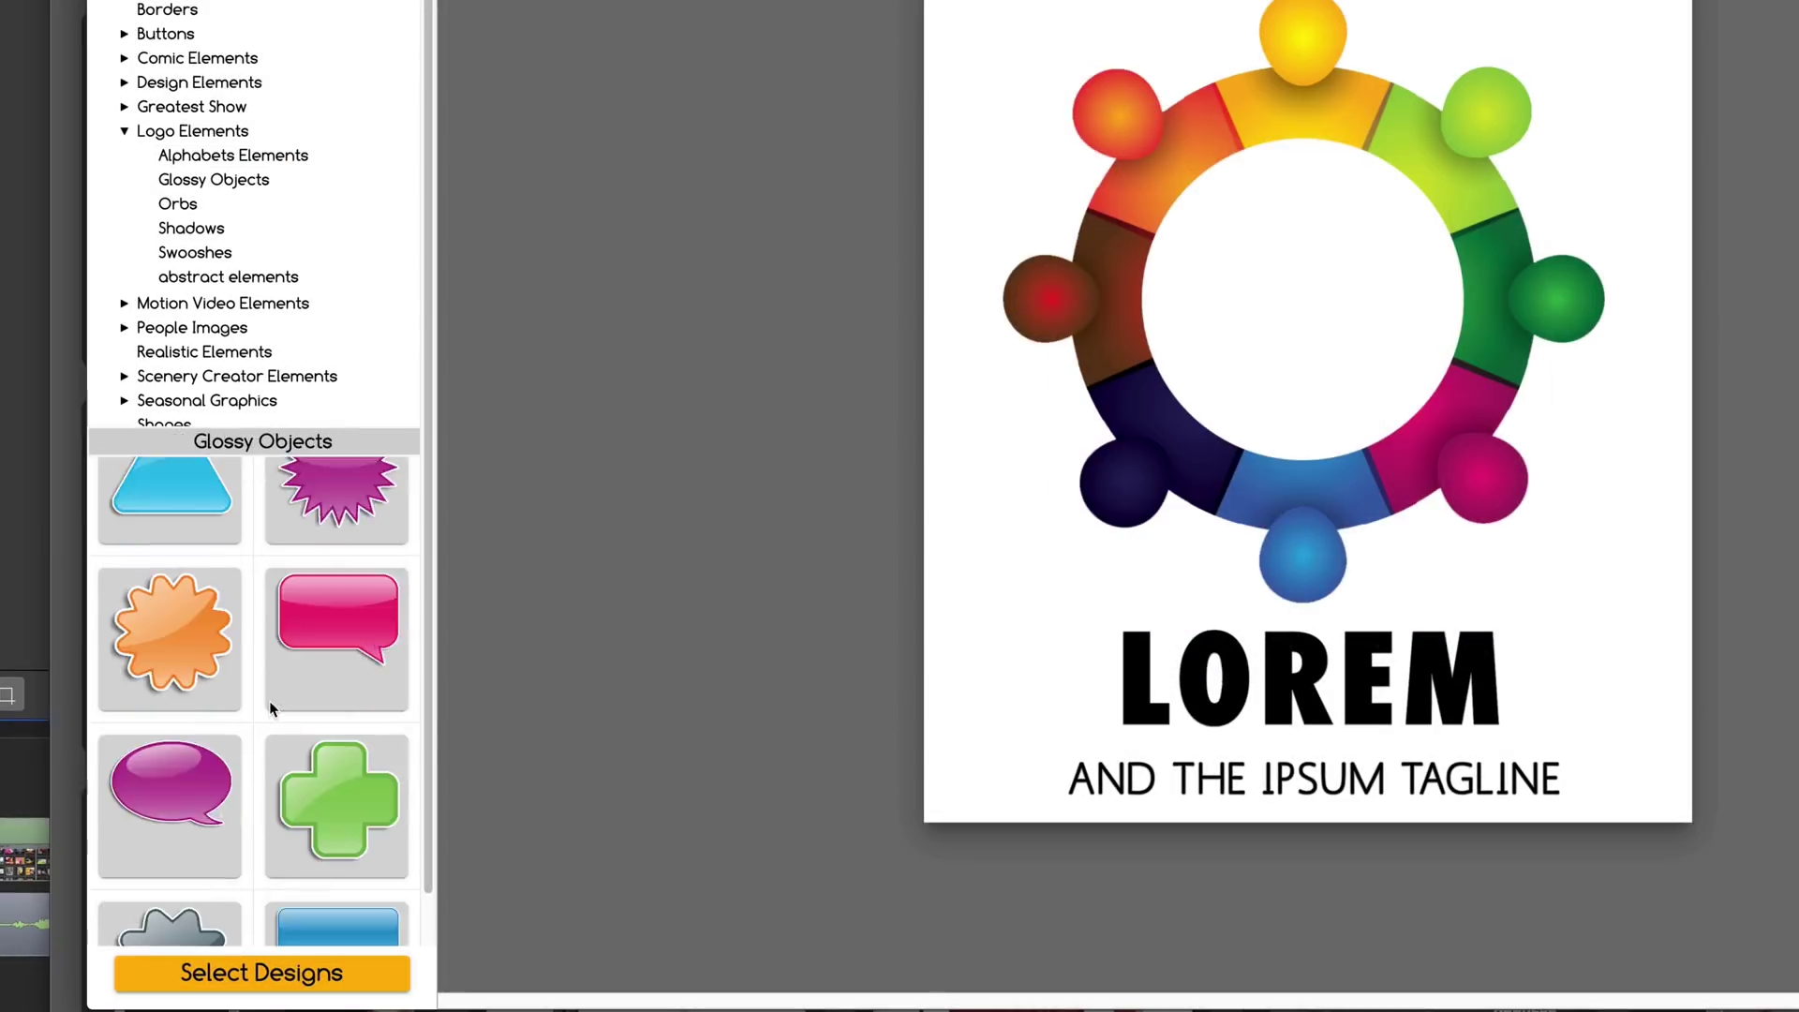
{"action": "scroll", "coordinate": [269, 703], "scroll_direction": "down", "scroll_amount": 10}
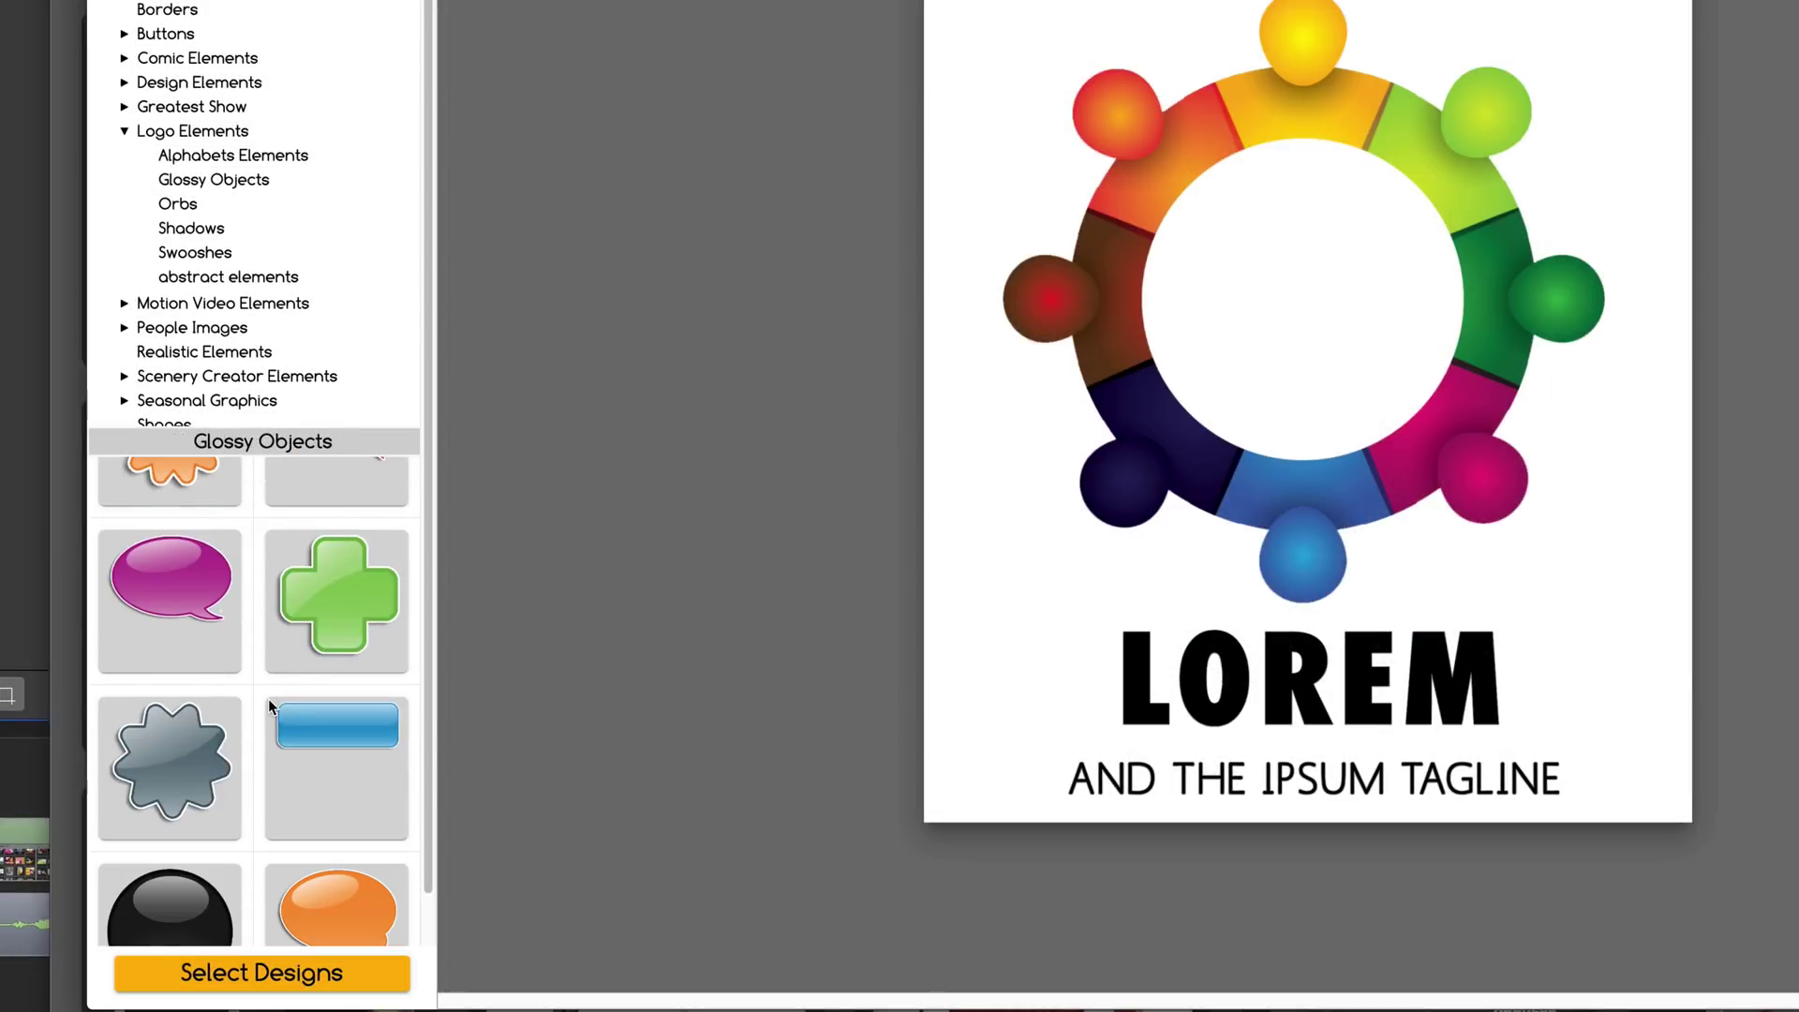
{"action": "scroll", "coordinate": [303, 685], "scroll_direction": "down", "scroll_amount": 10}
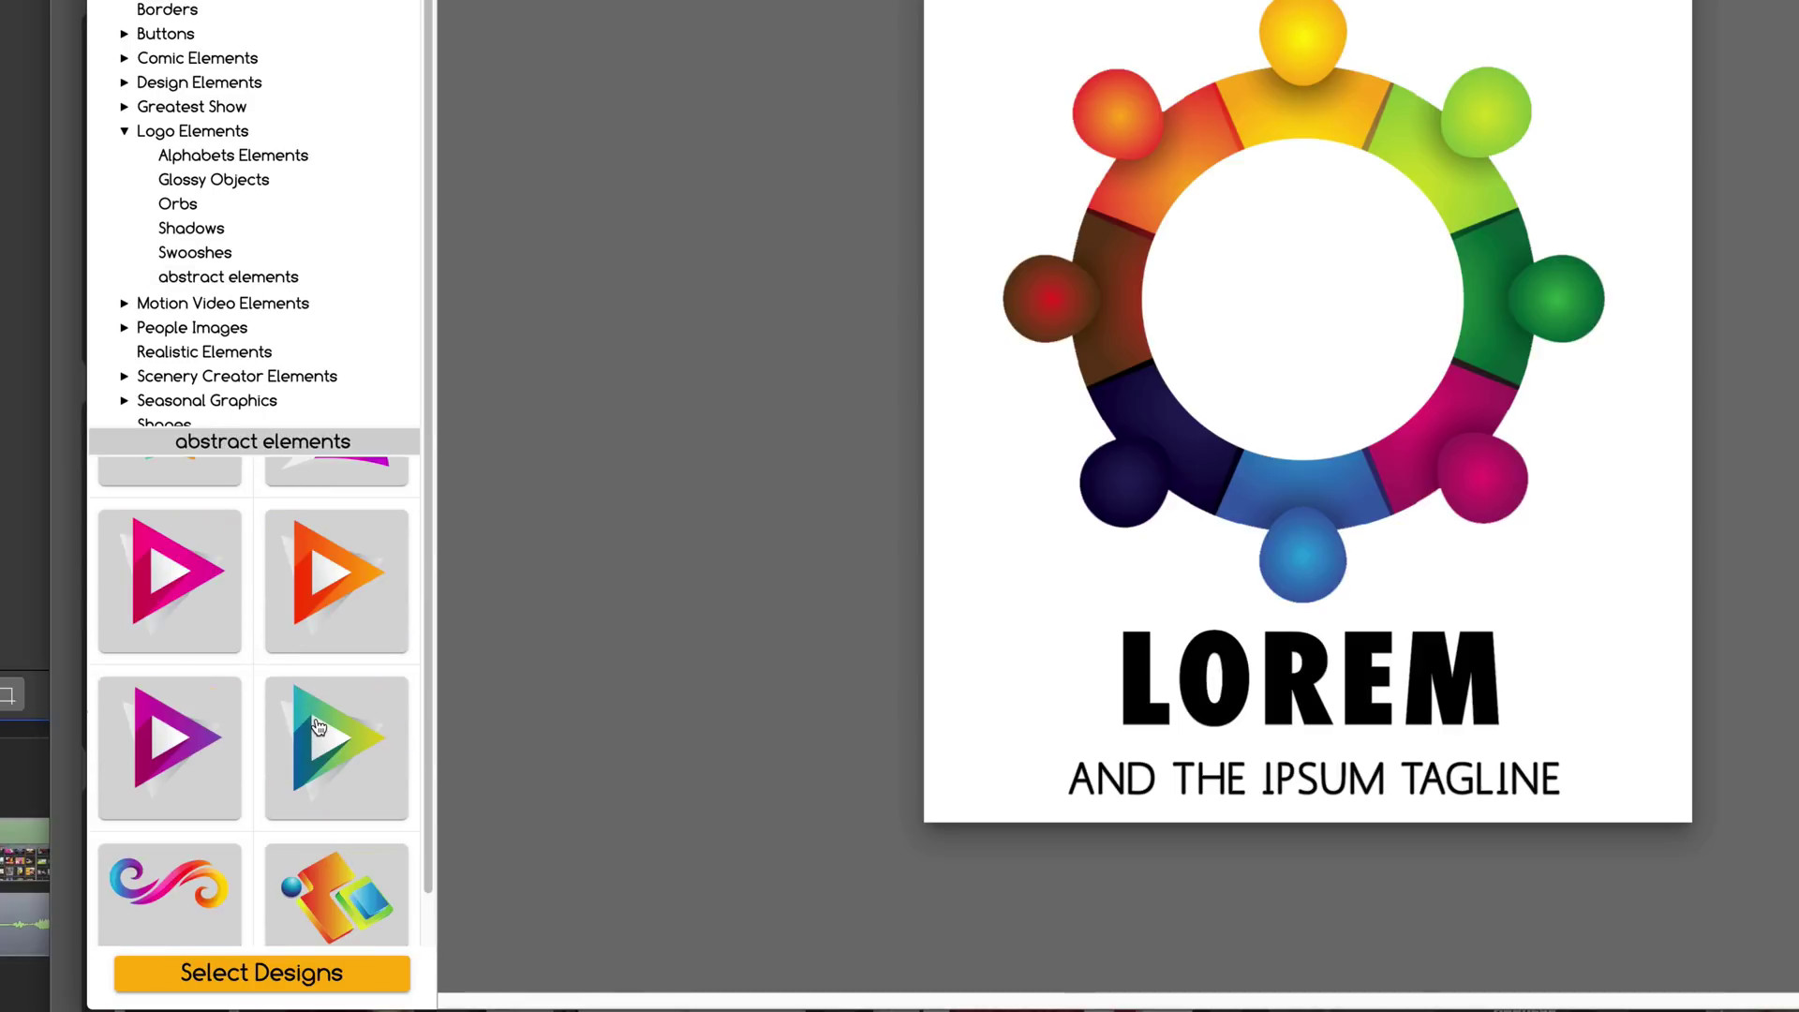
{"action": "scroll", "coordinate": [297, 675], "scroll_direction": "down", "scroll_amount": 1}
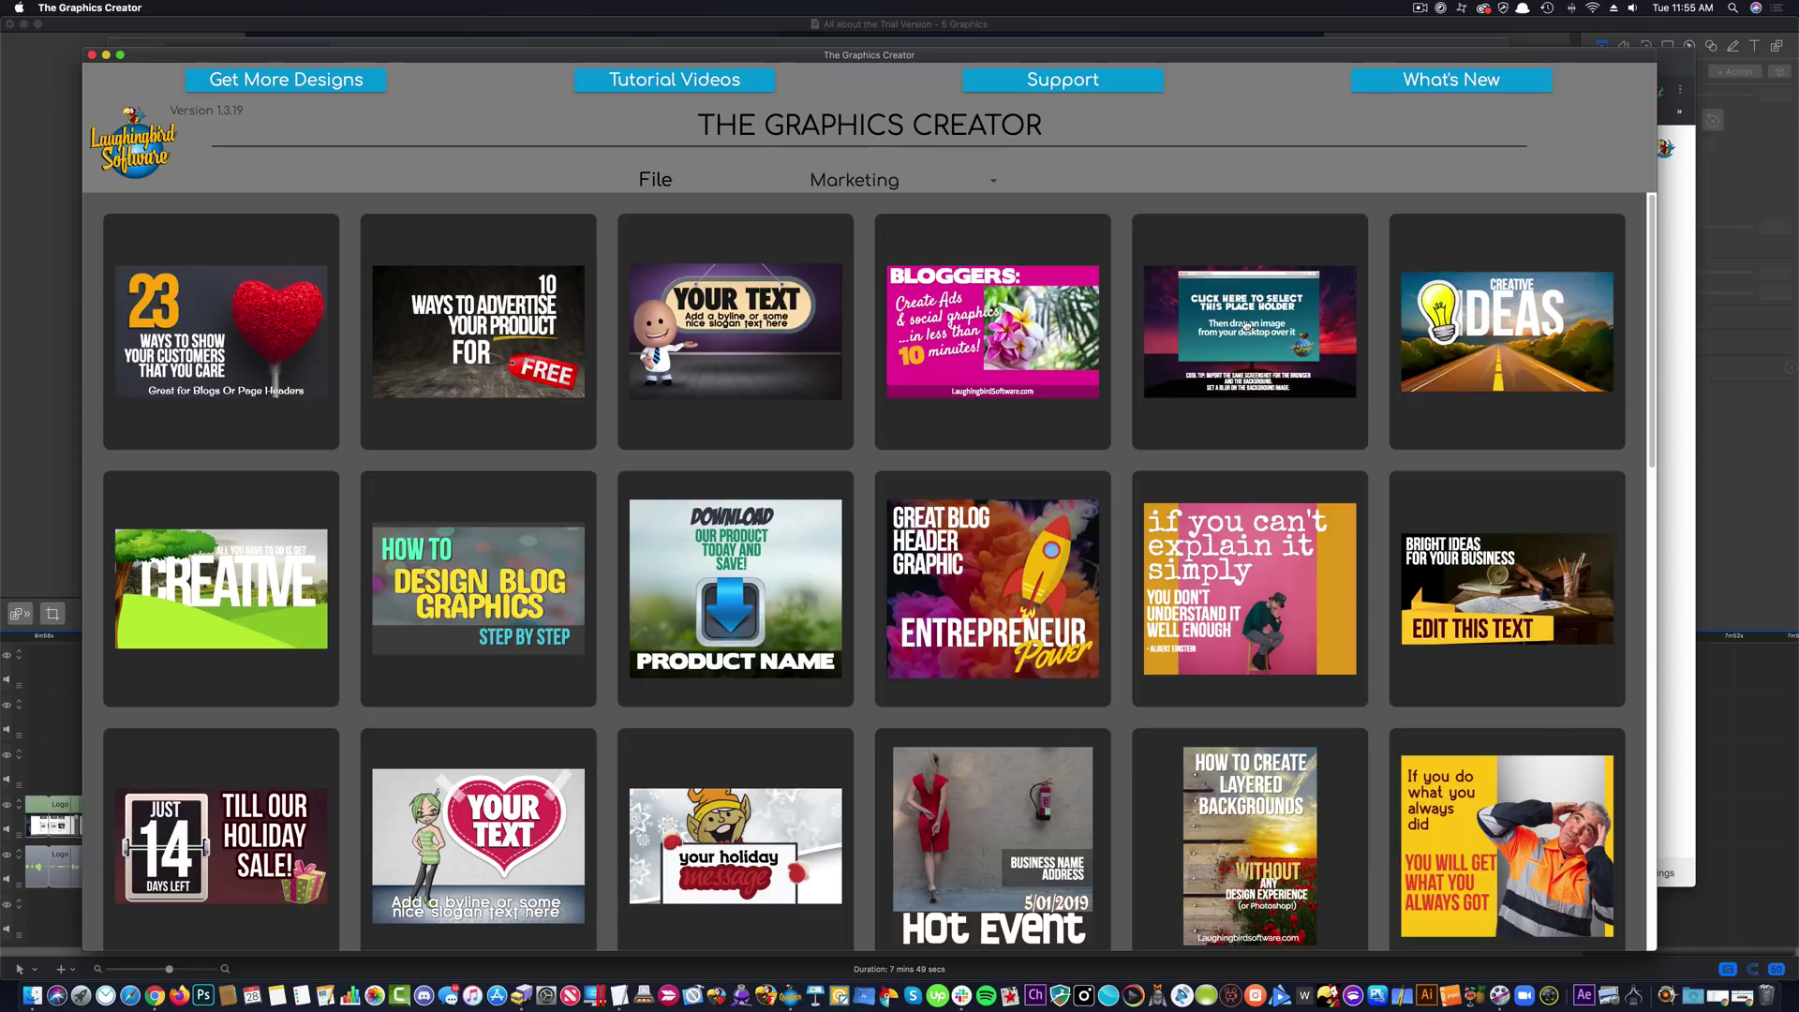
Open Browser Blur and drop business card.png from the End Screens folder into its placeholder.
{"action": "left_click", "coordinate": [1246, 327]}
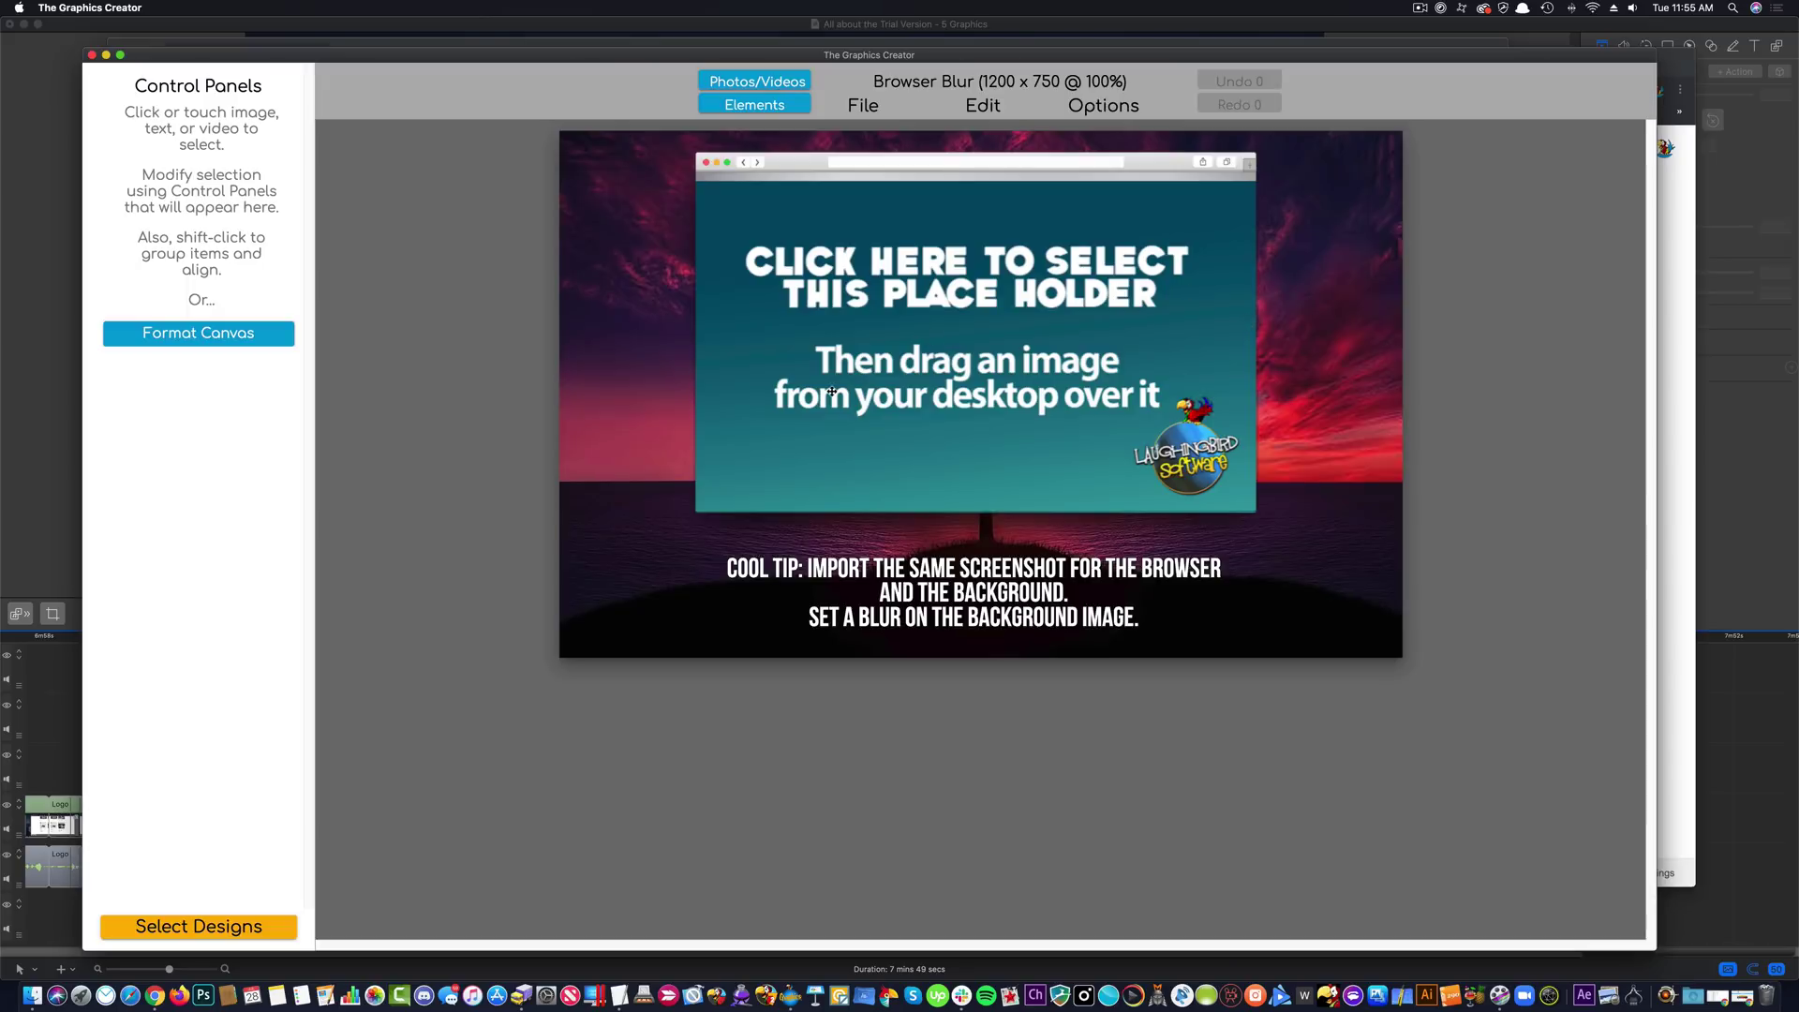
{"action": "left_click", "coordinate": [1002, 359]}
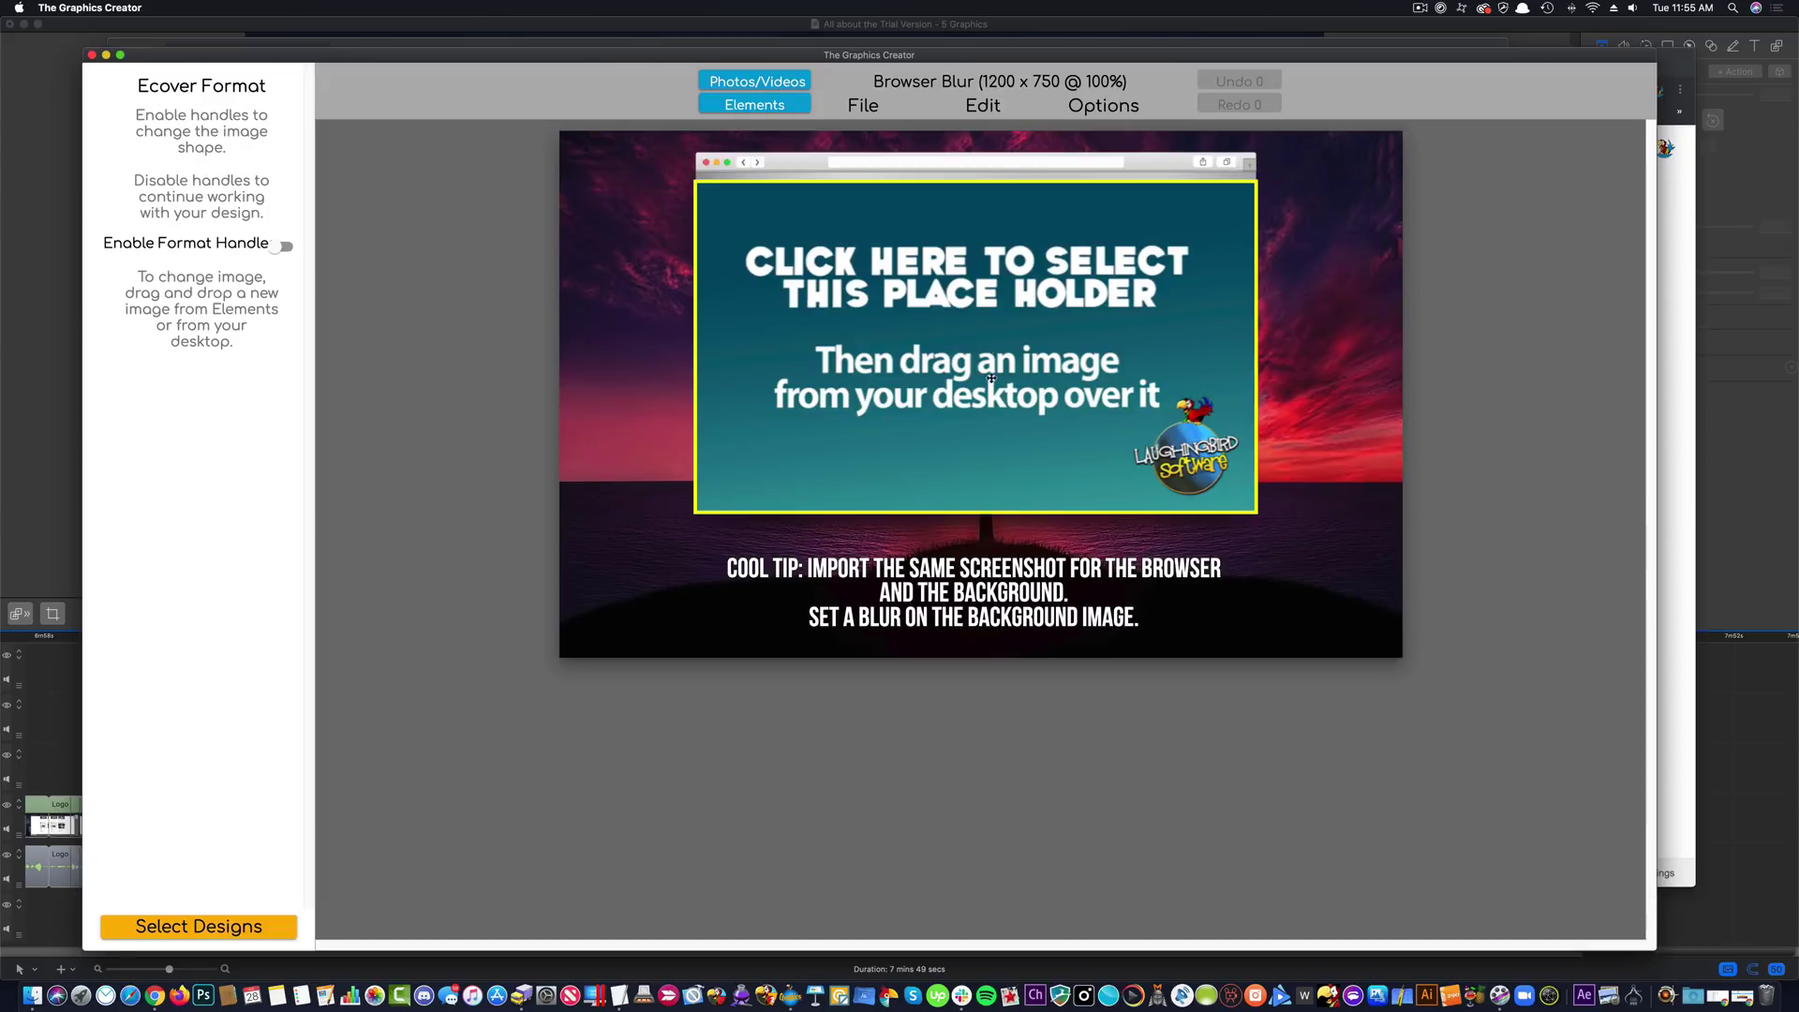
{"action": "key", "text": "super+Tab"}
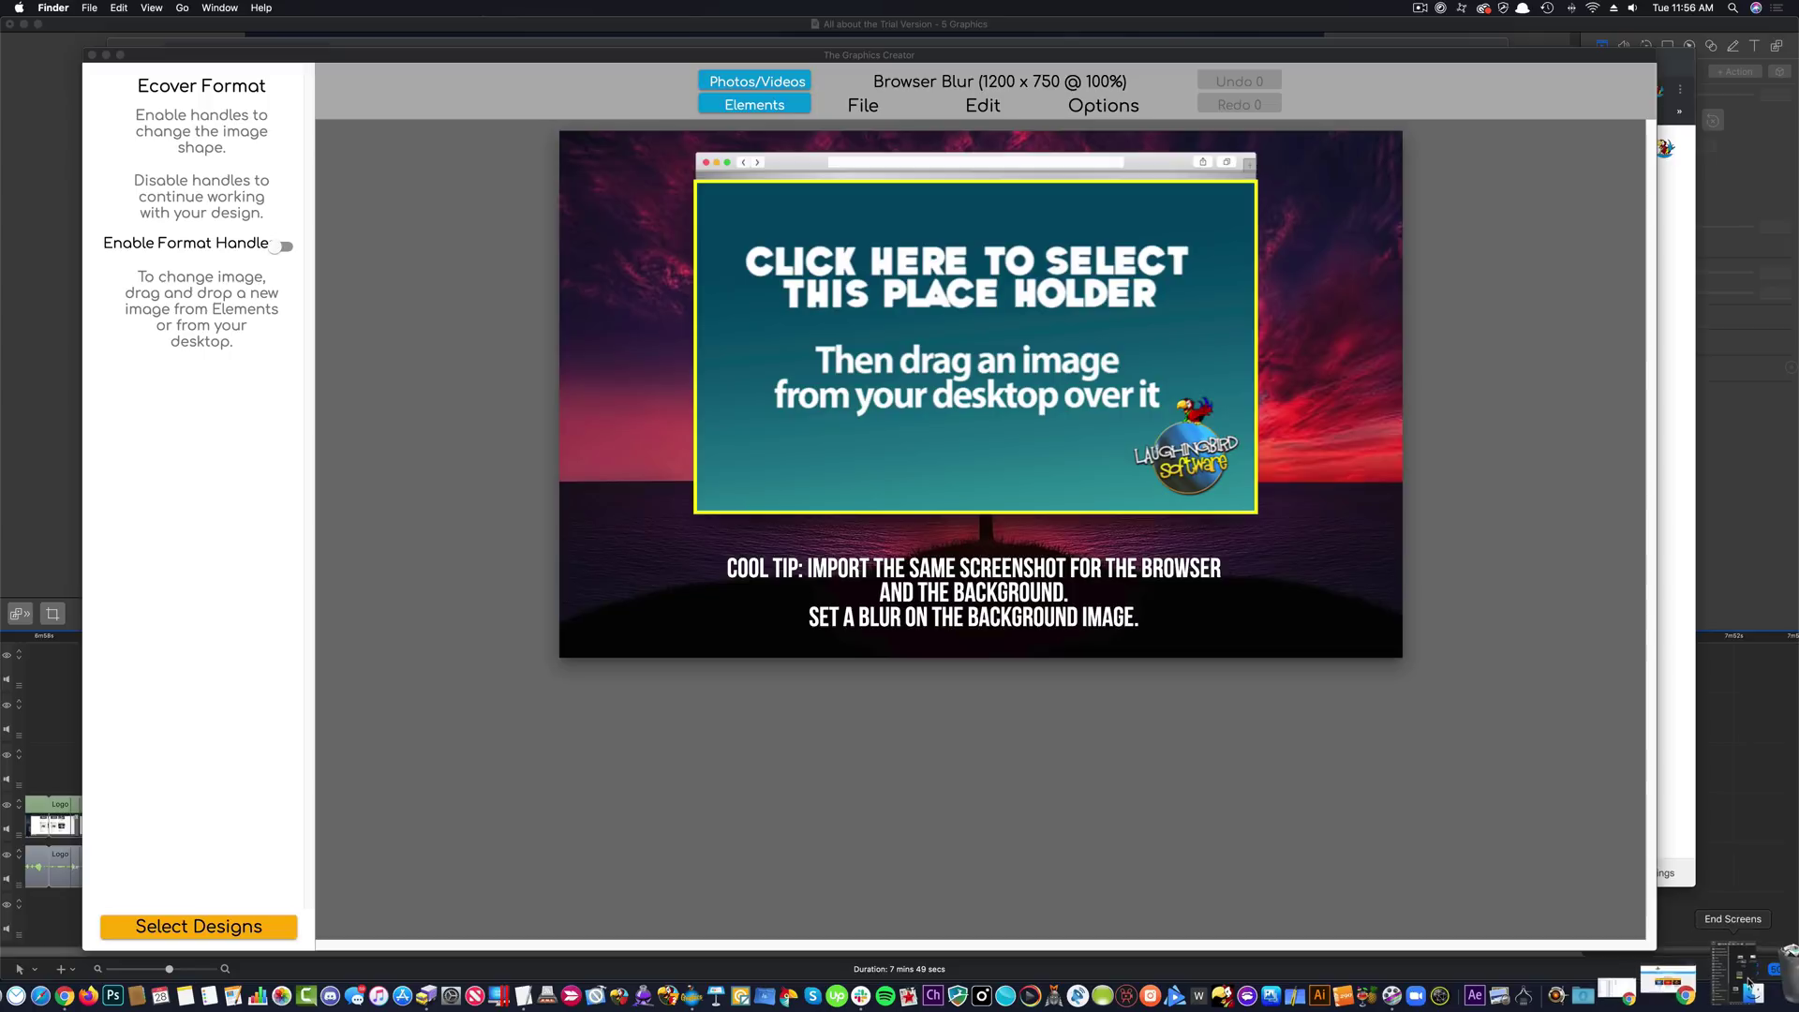
{"action": "left_click", "coordinate": [1748, 984]}
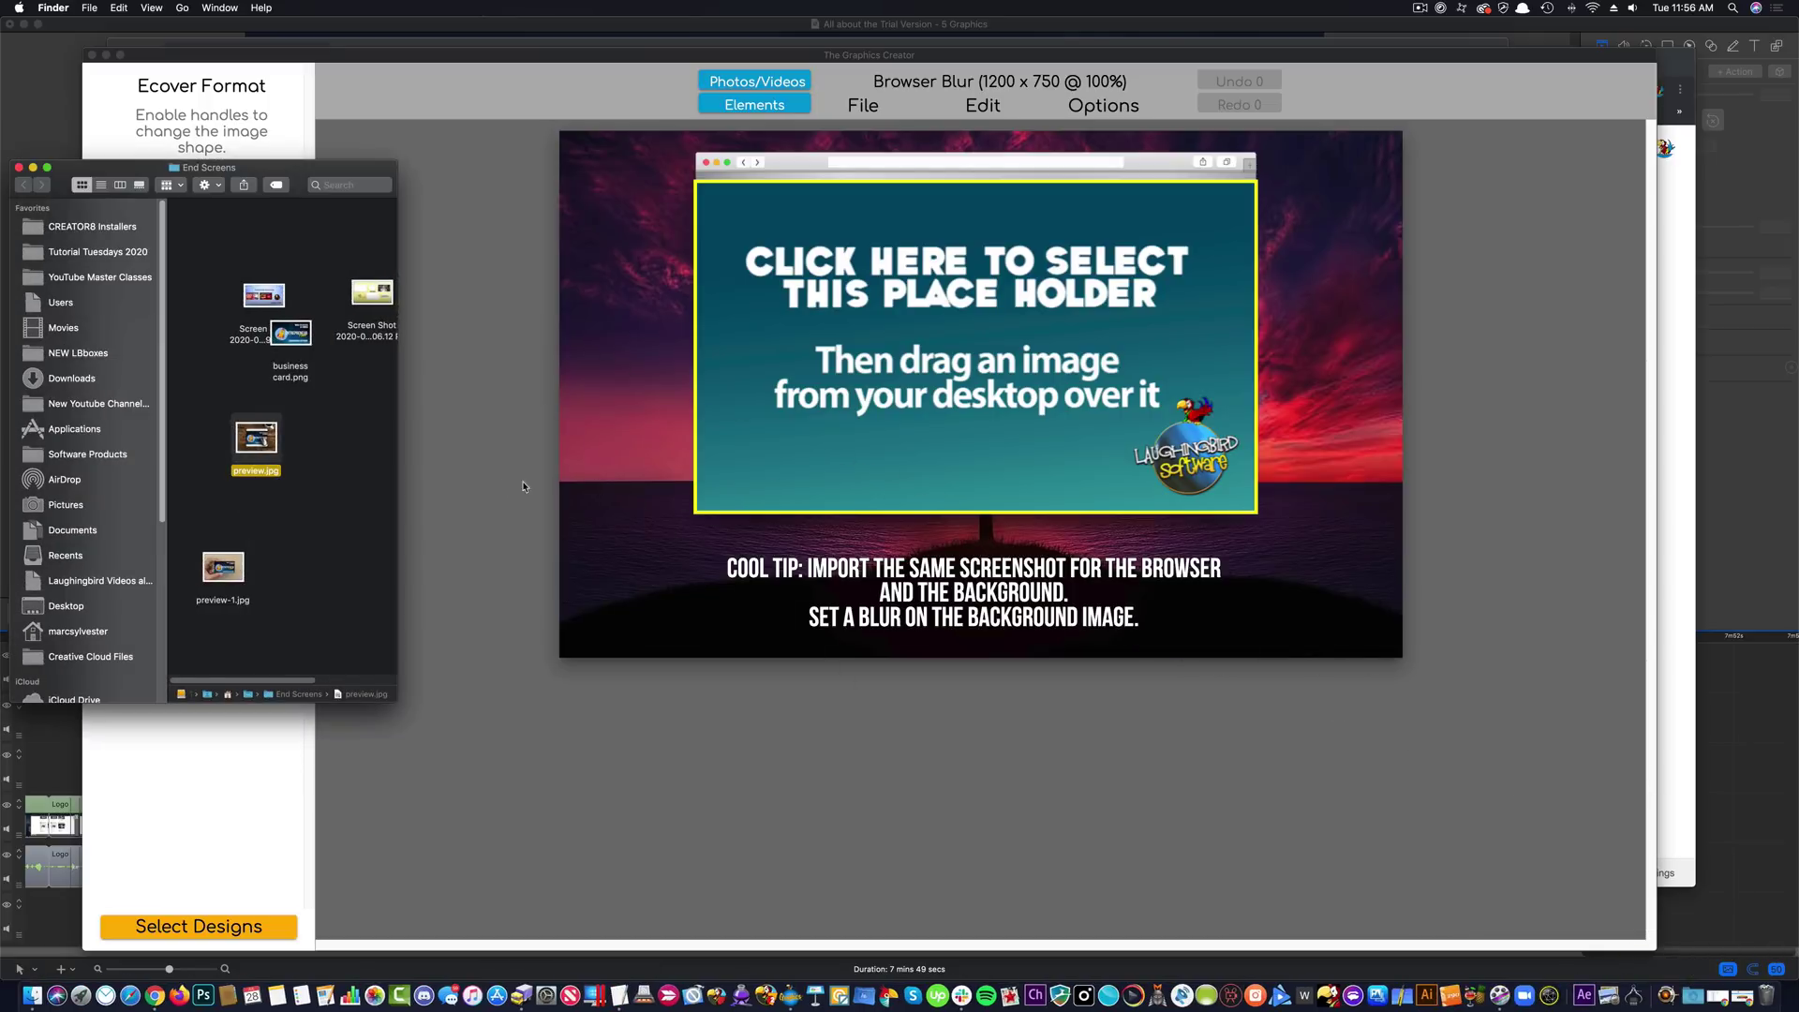
{"action": "left_click", "coordinate": [308, 444]}
{"action": "left_click_drag", "start_coordinate": [298, 328], "coordinate": [922, 360]}
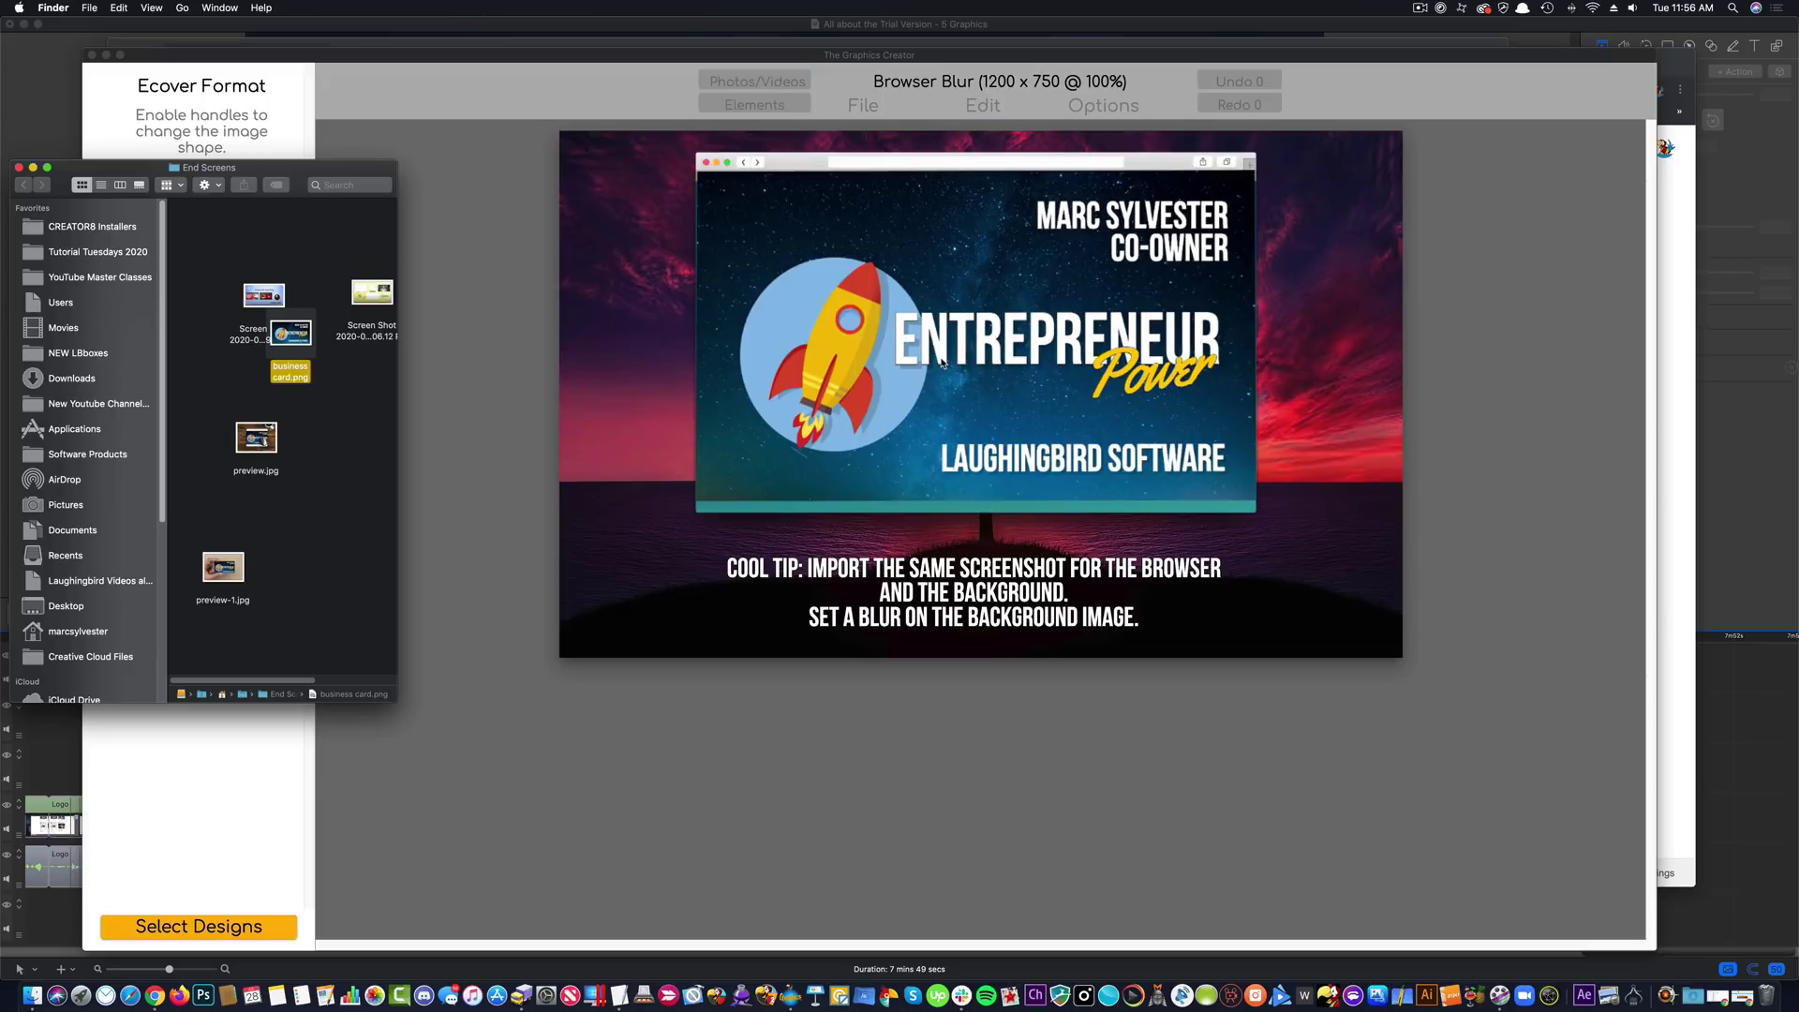
Enable Format Handles on the card image and pull its left and bottom corners into place.
{"action": "left_click", "coordinate": [1326, 441]}
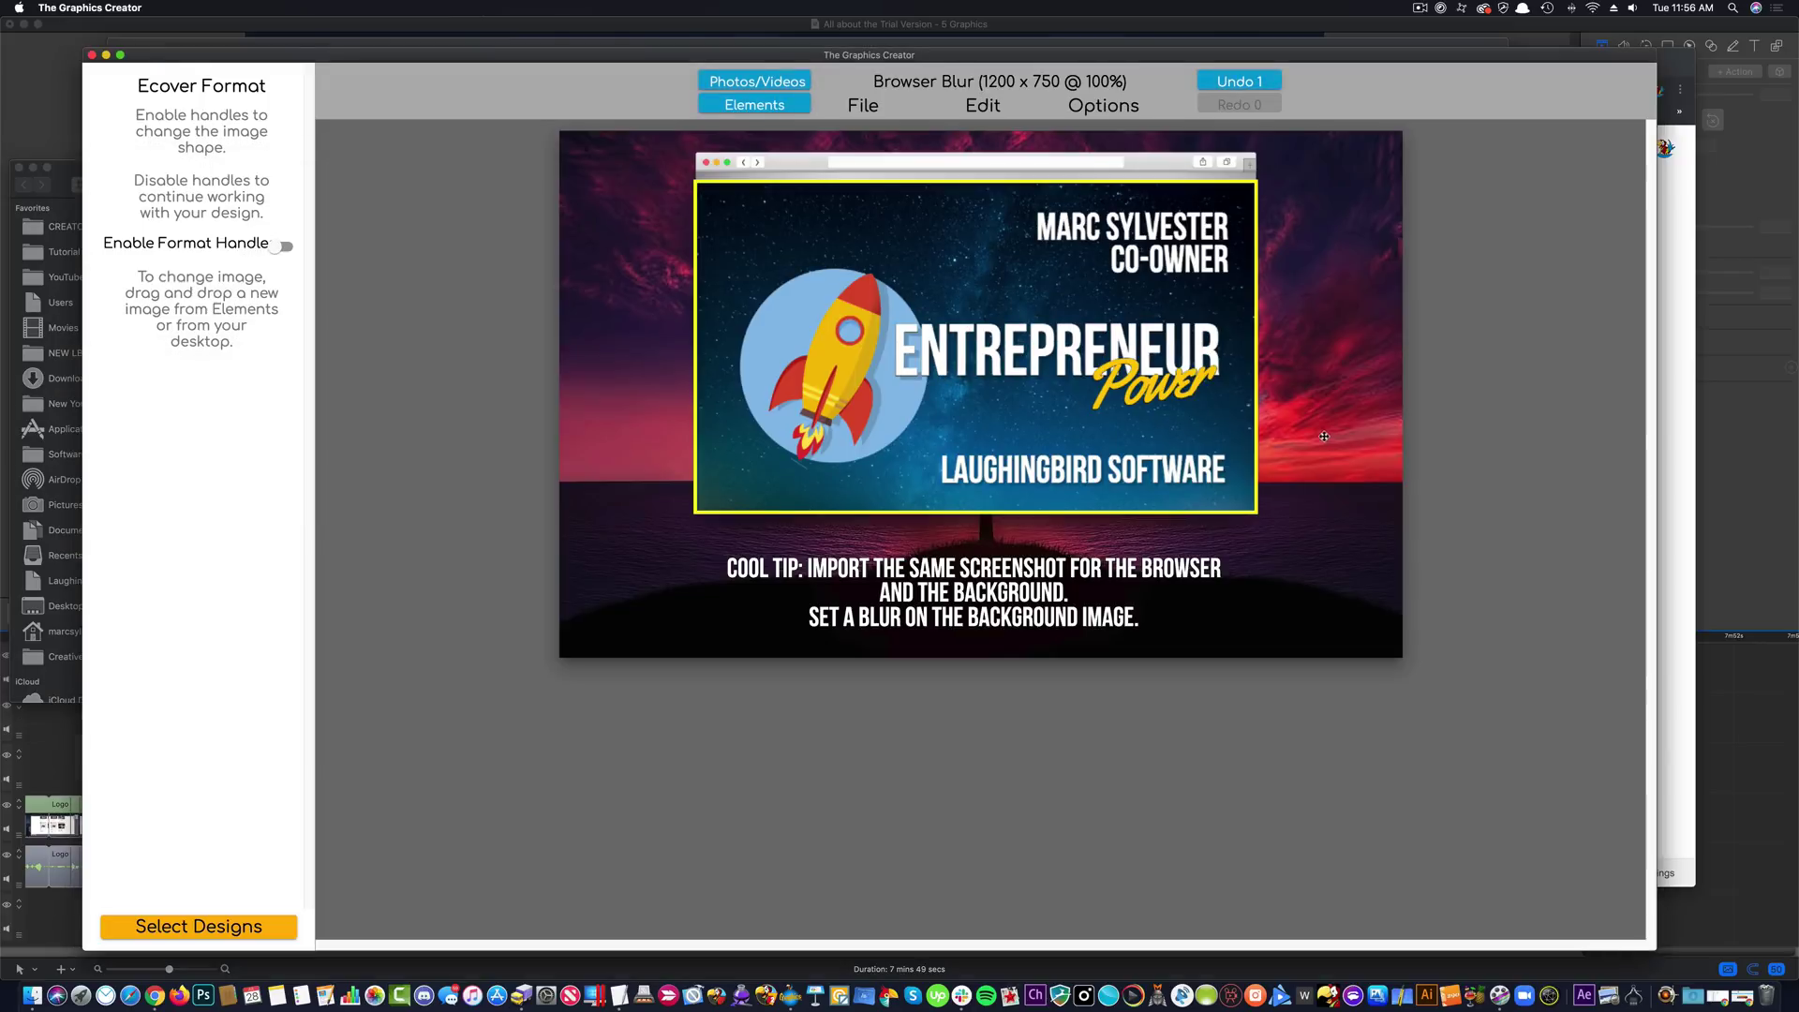
{"action": "left_click", "coordinate": [1302, 400]}
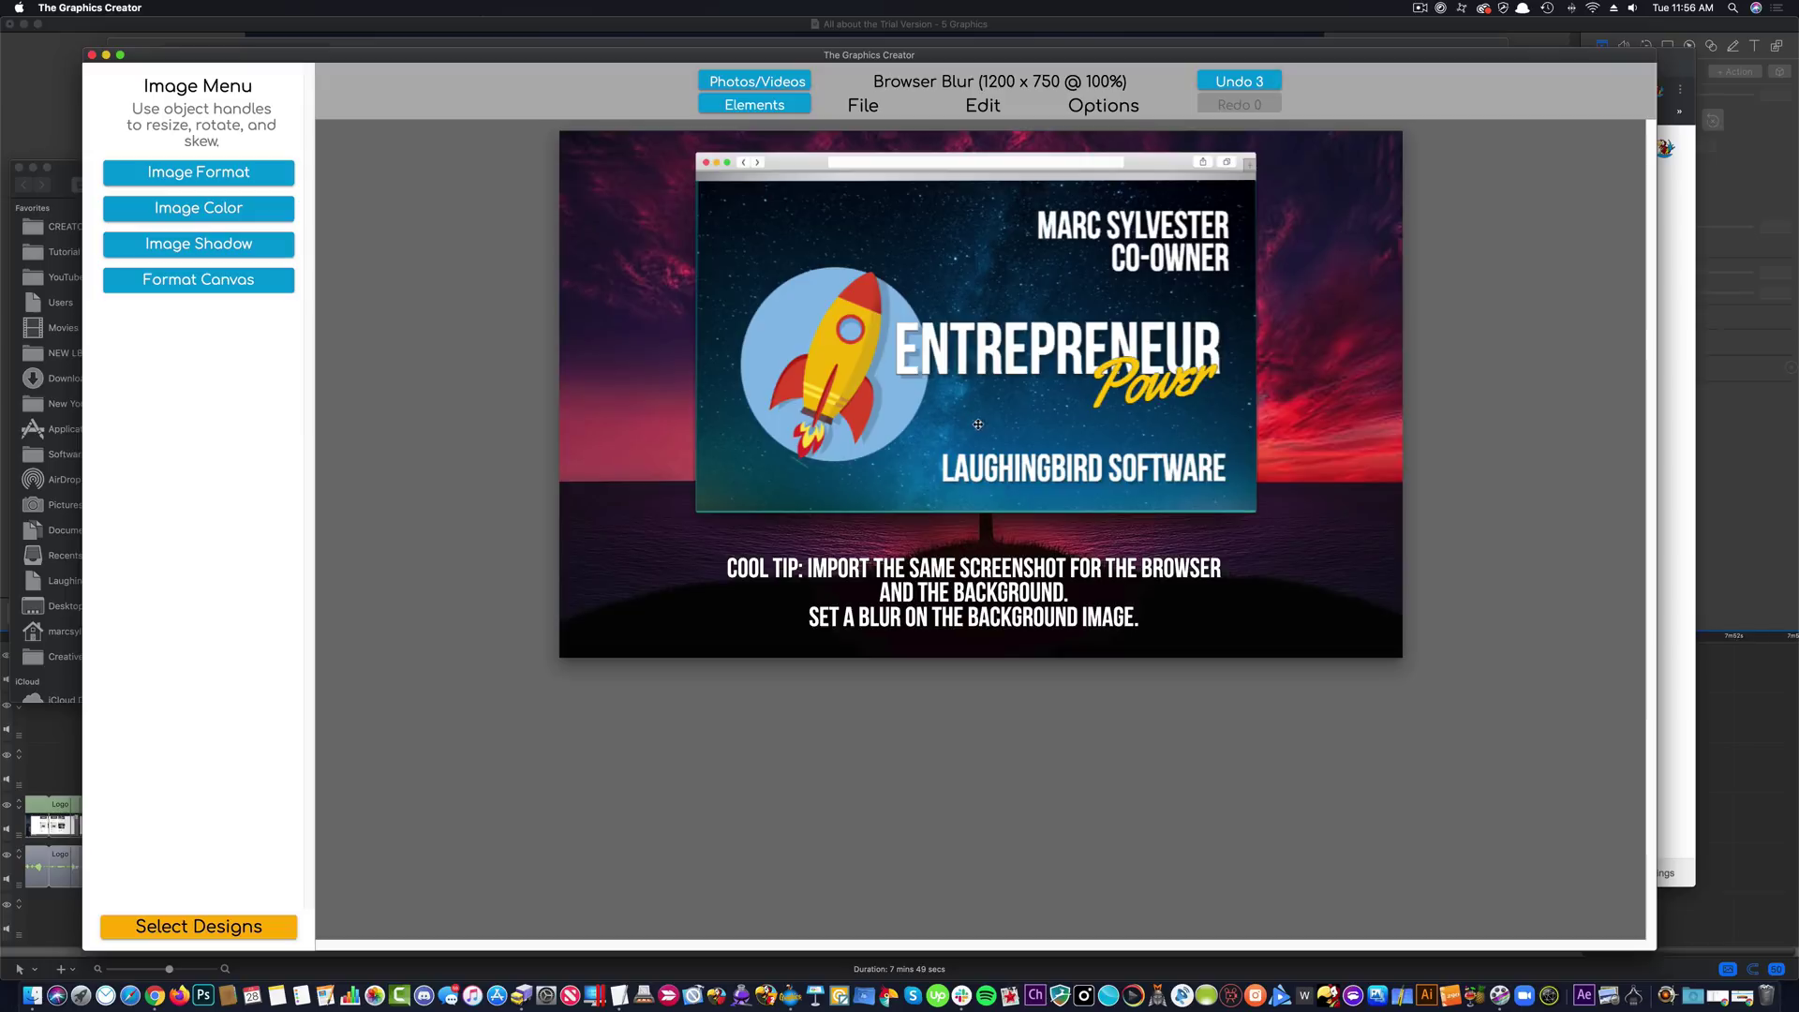
{"action": "left_click", "coordinate": [1045, 345]}
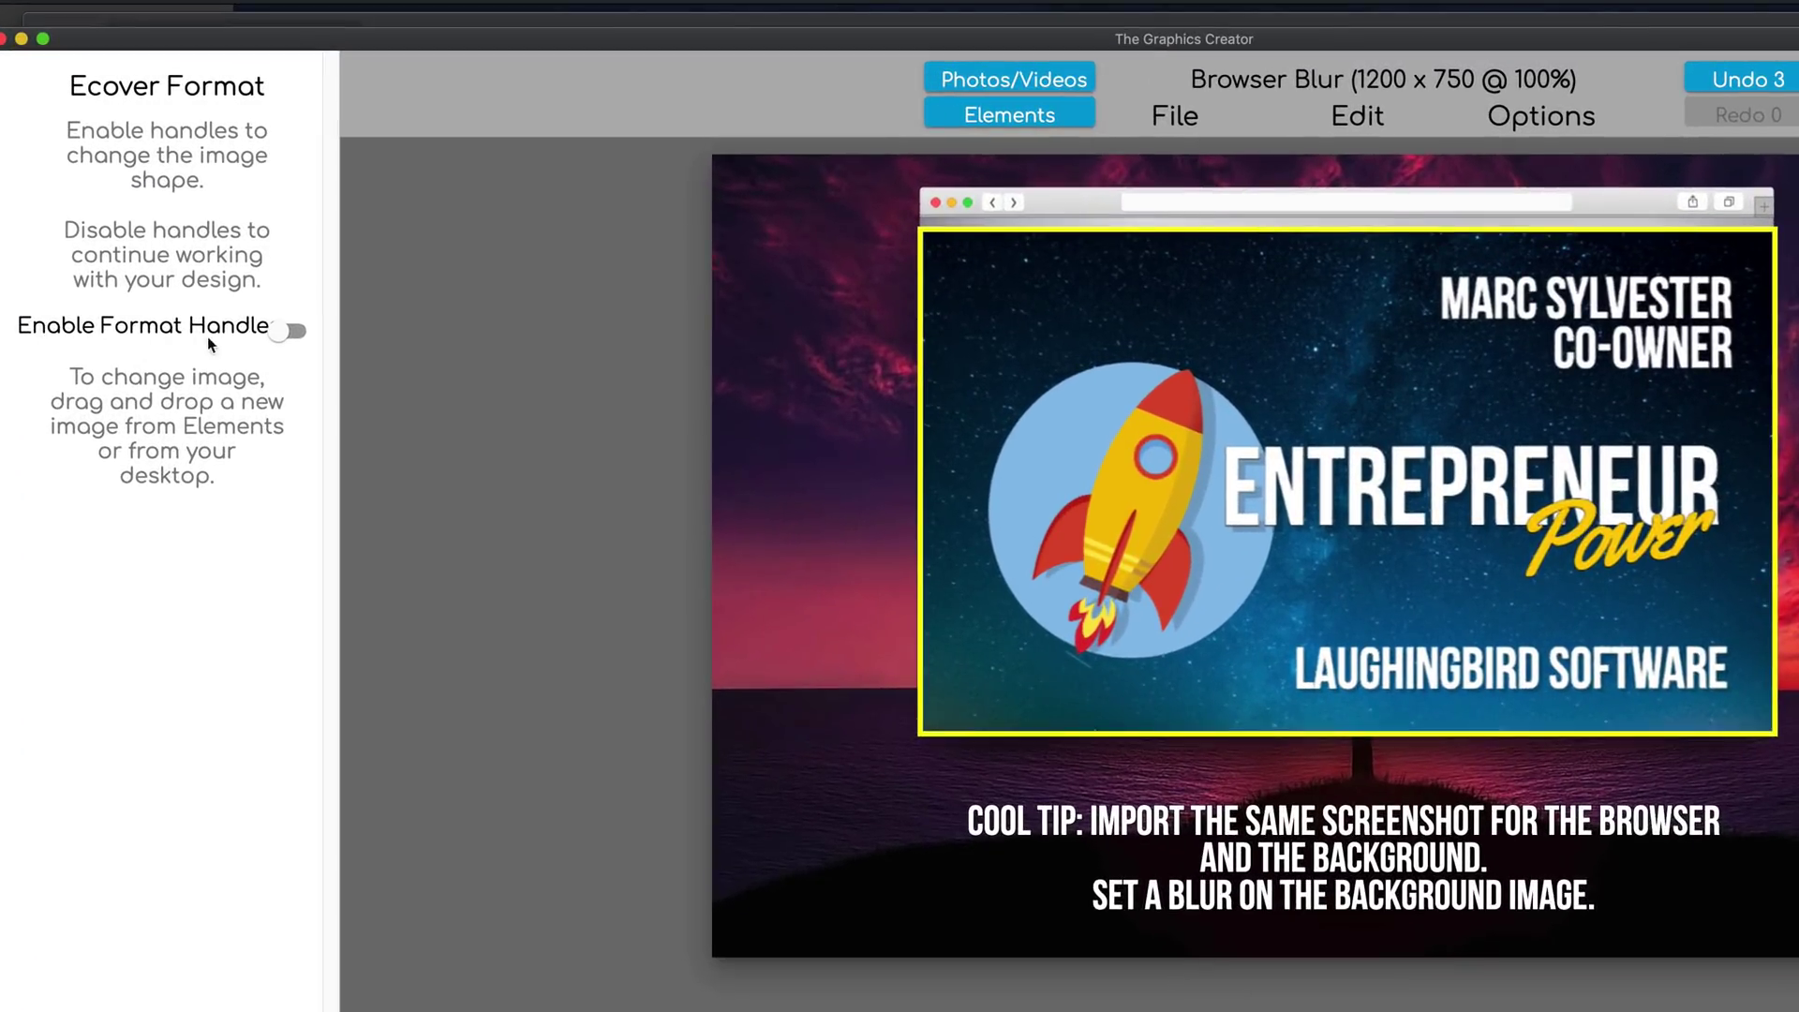
{"action": "left_click", "coordinate": [291, 331]}
{"action": "left_click_drag", "start_coordinate": [933, 251], "coordinate": [1061, 309]}
{"action": "left_click_drag", "start_coordinate": [949, 720], "coordinate": [1141, 670]}
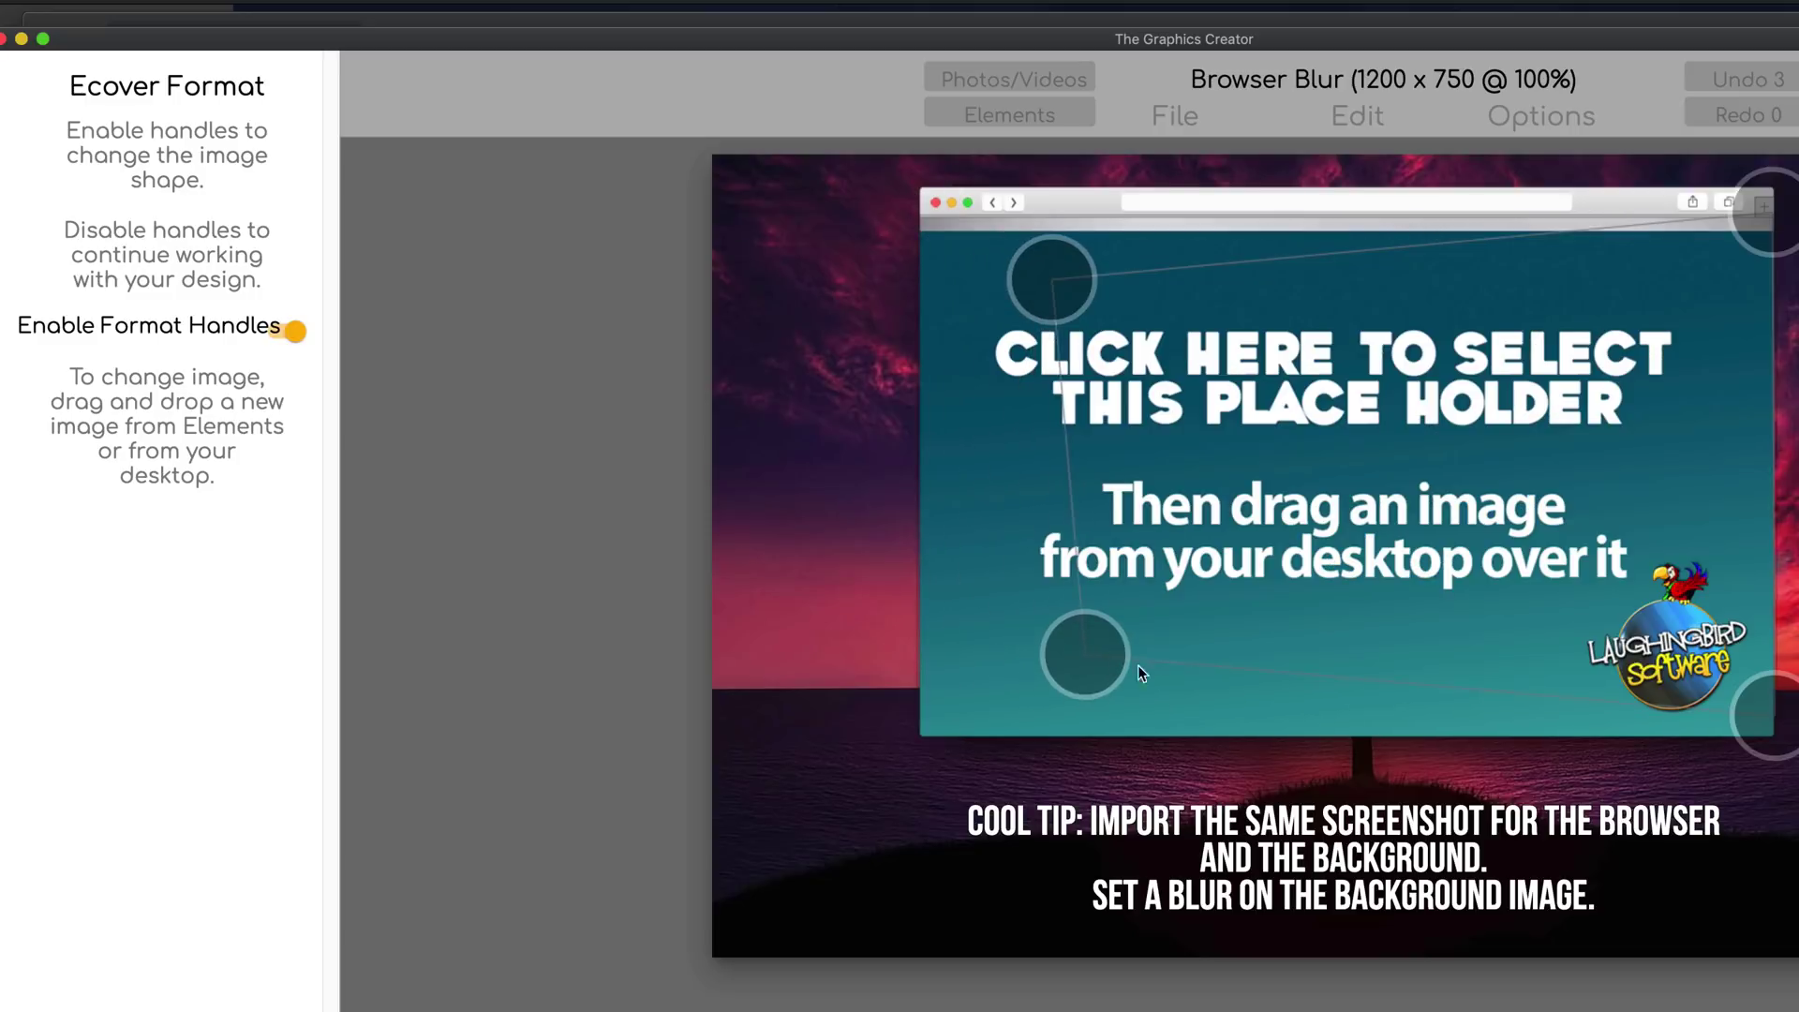
{"action": "left_click_drag", "start_coordinate": [1774, 740], "coordinate": [1743, 787]}
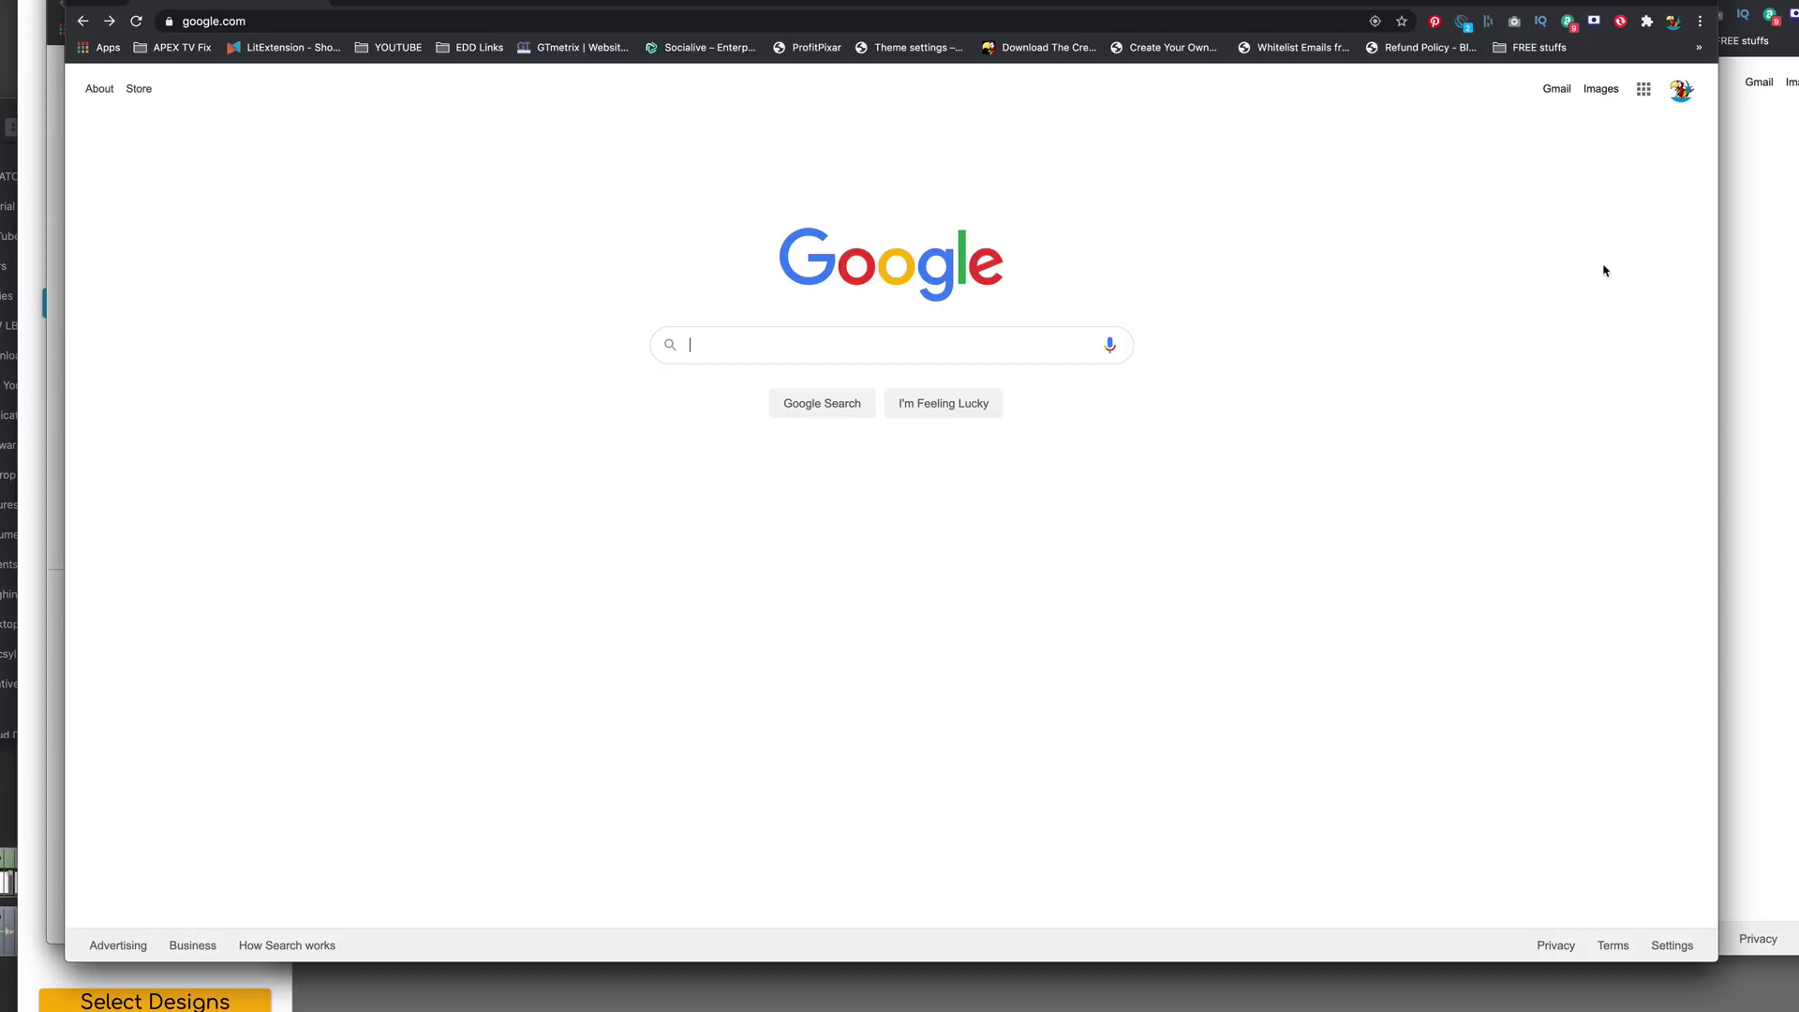
Search Google Images for 'ecover png' filtered to Labeled for Reuse.
{"action": "type", "text": "ecover"}
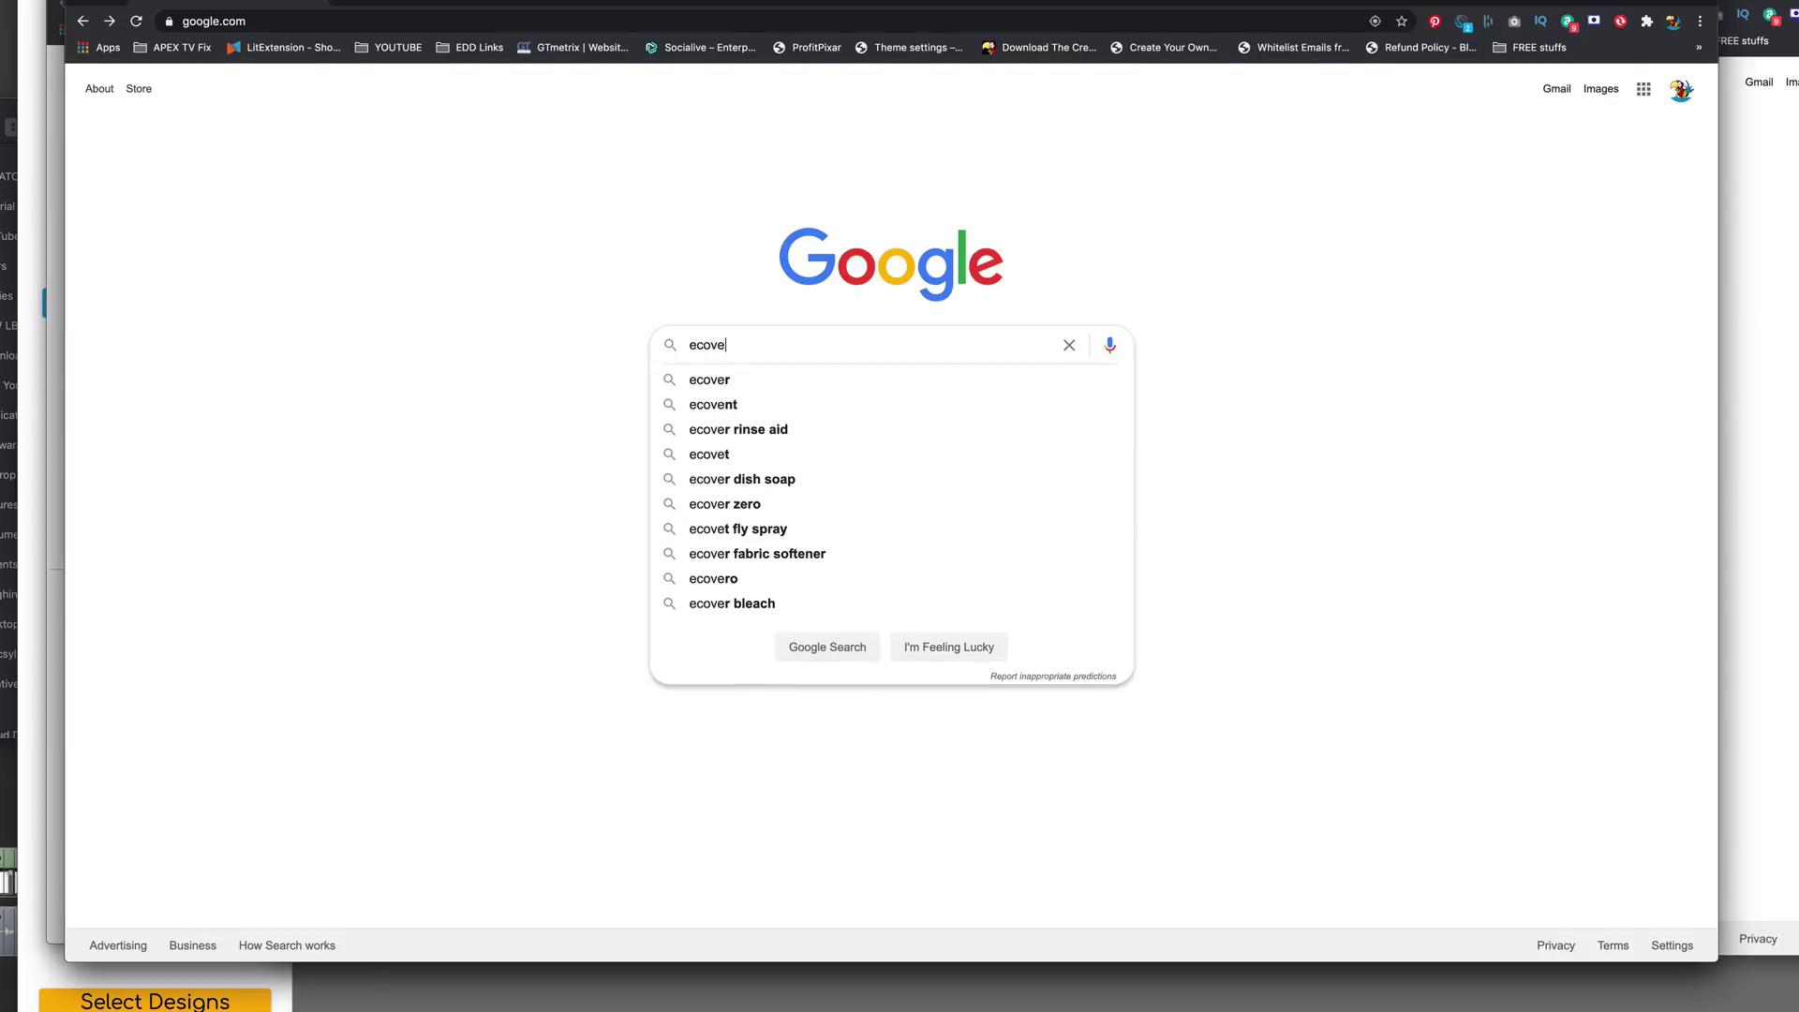
{"action": "type", "text": " png"}
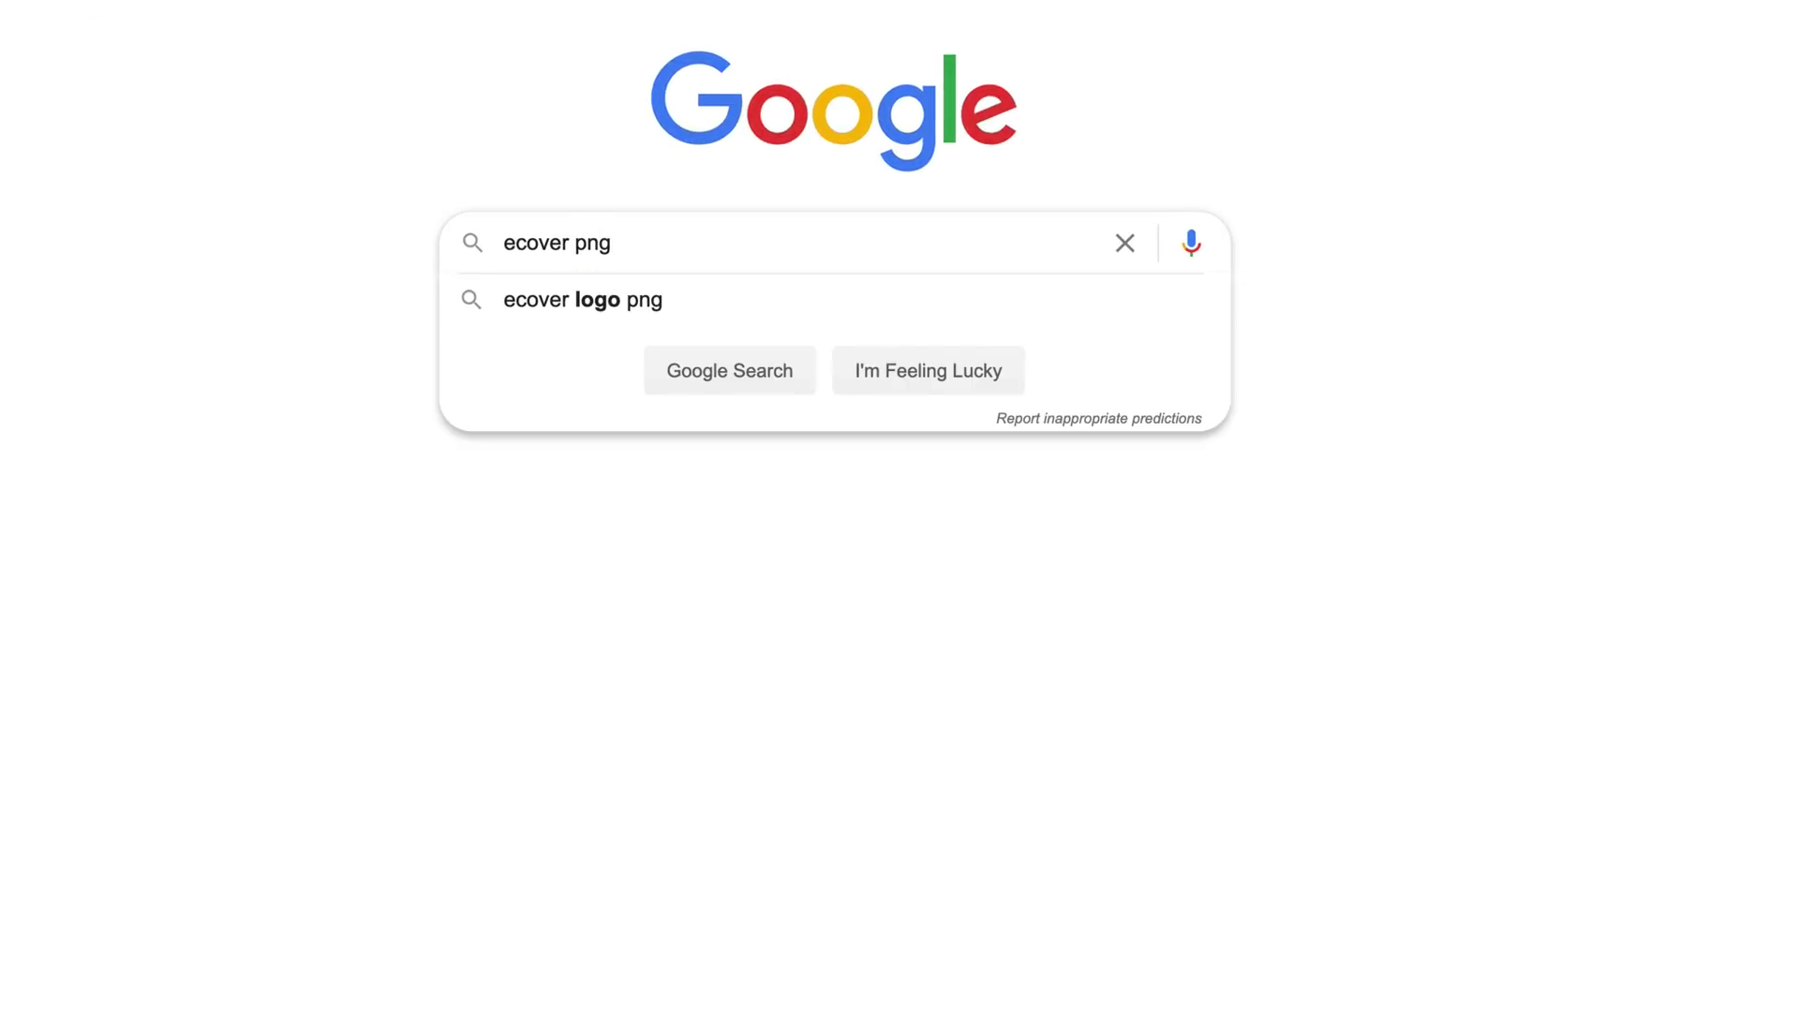
{"action": "key", "text": "Return"}
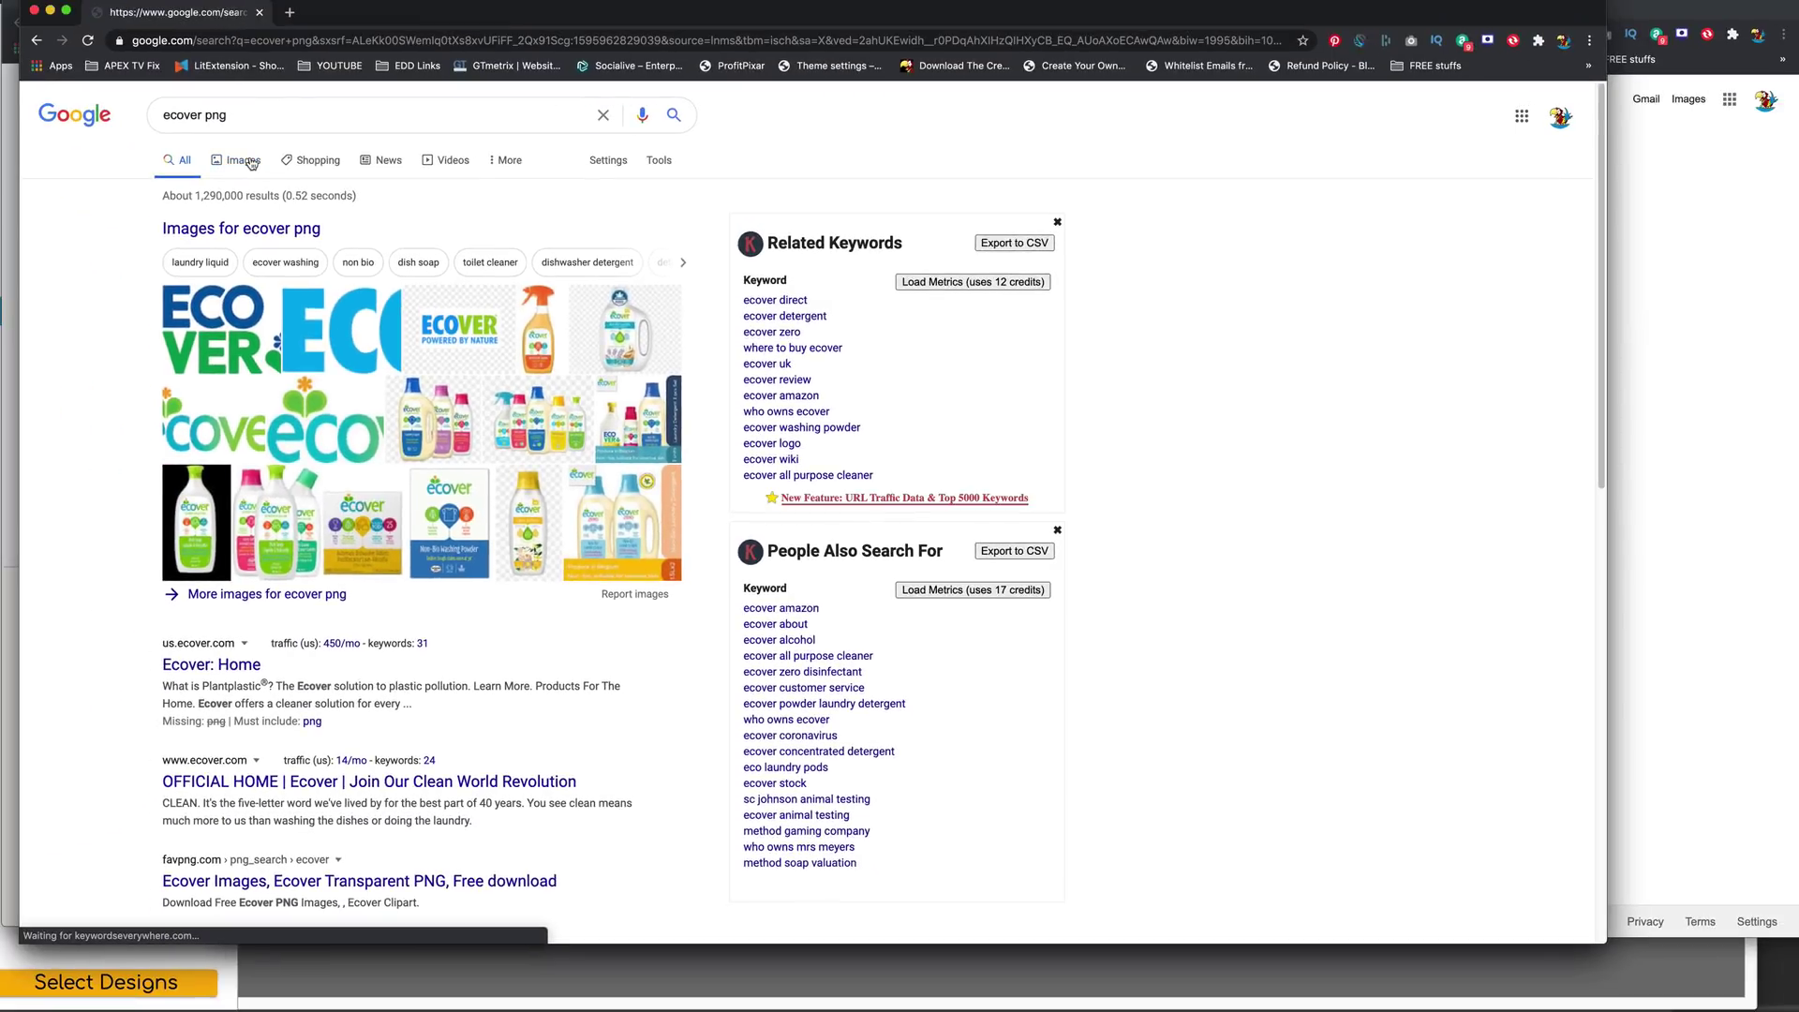
{"action": "left_click", "coordinate": [249, 159]}
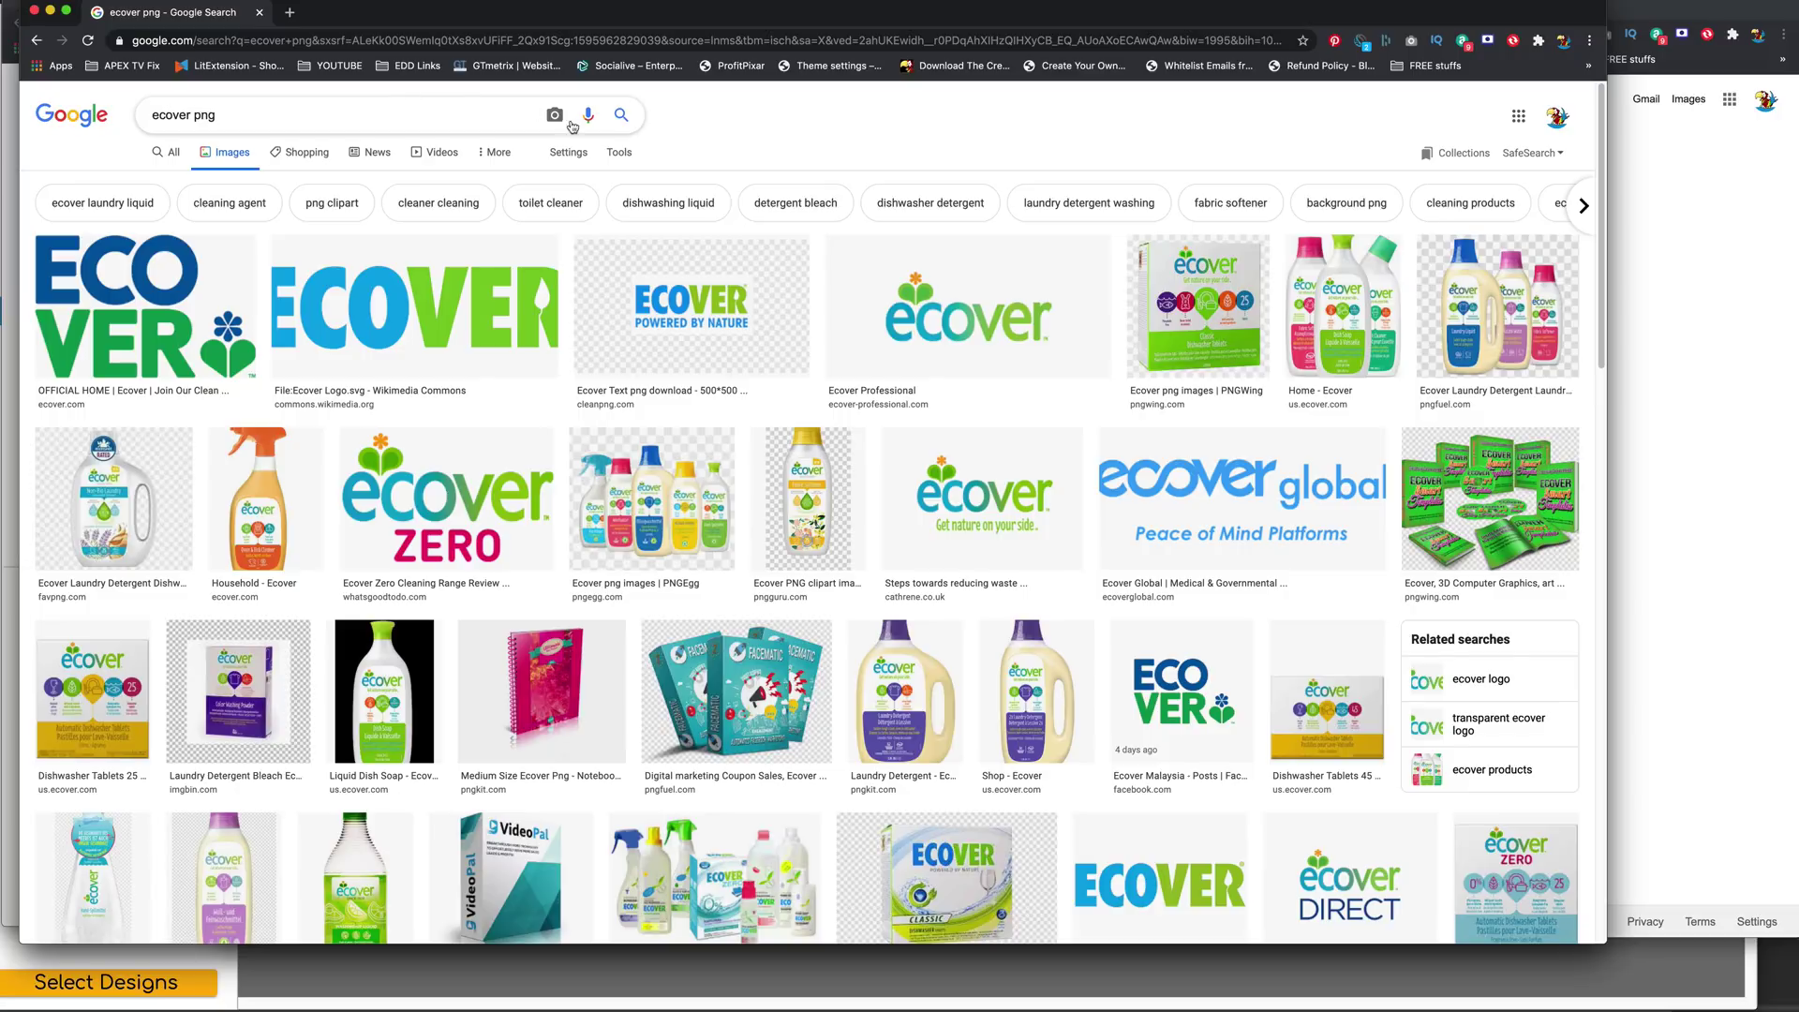
{"action": "left_click", "coordinate": [621, 155]}
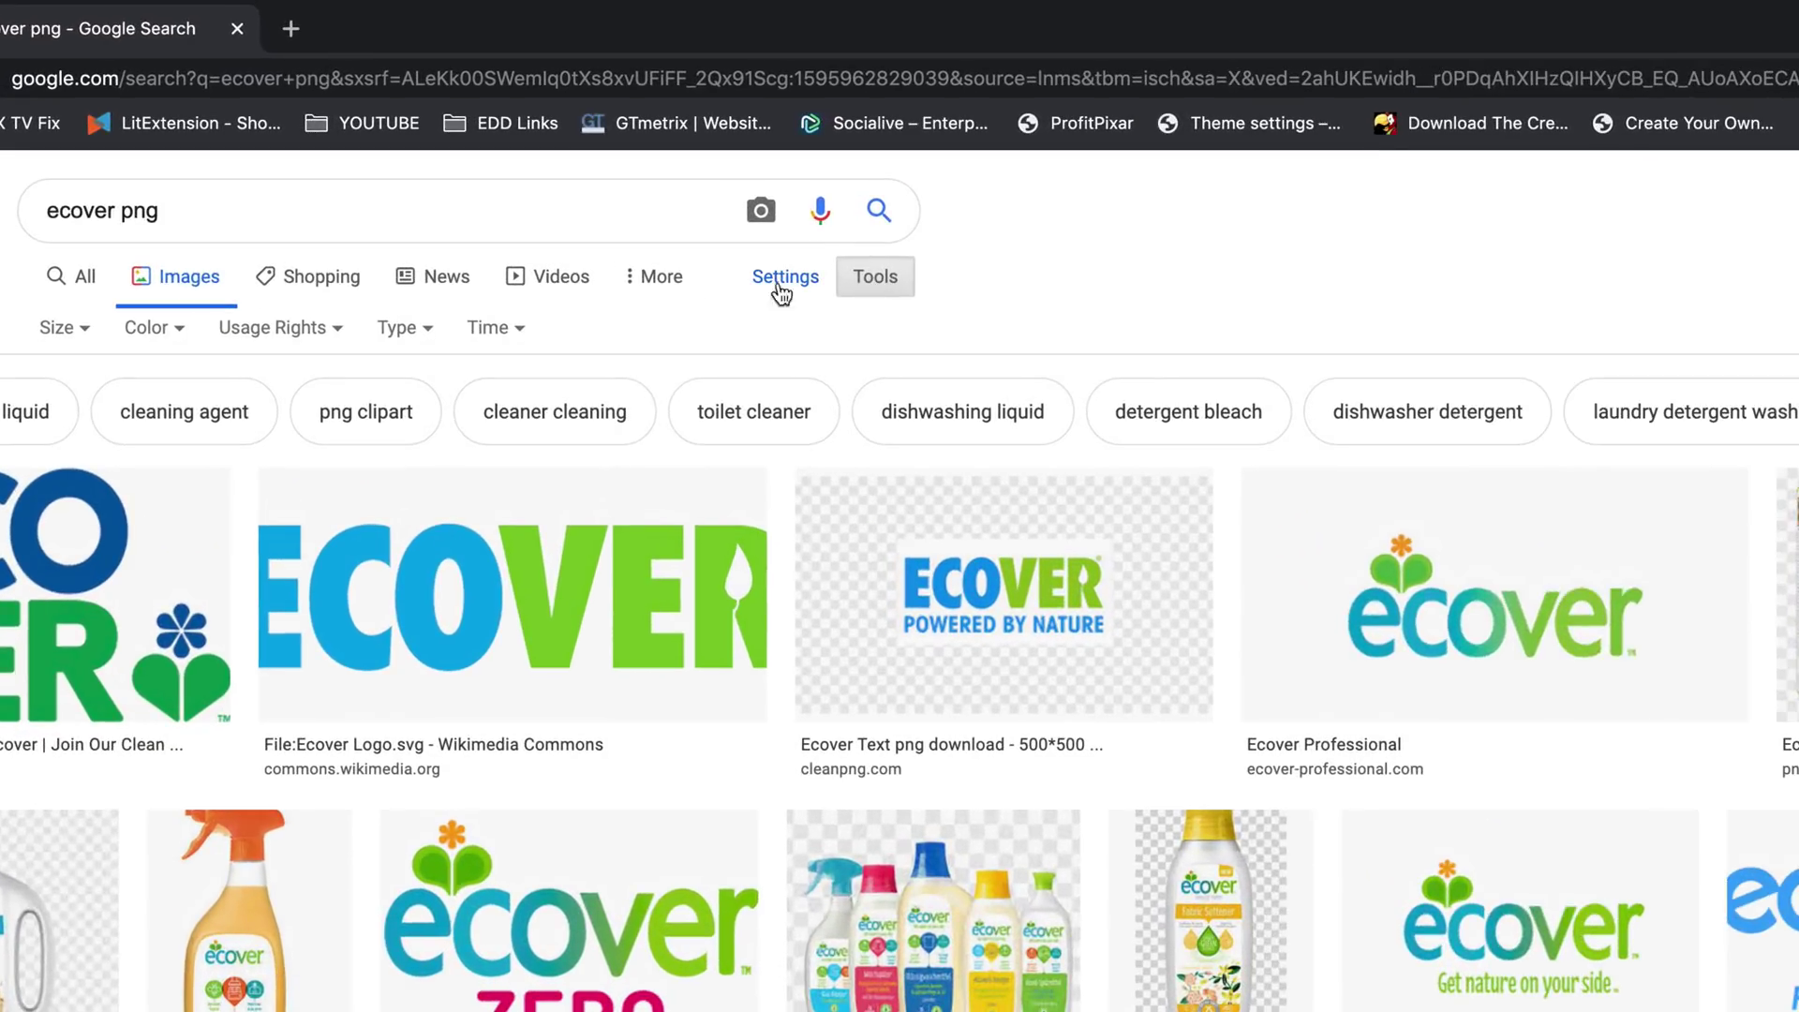
{"action": "left_click", "coordinate": [281, 328]}
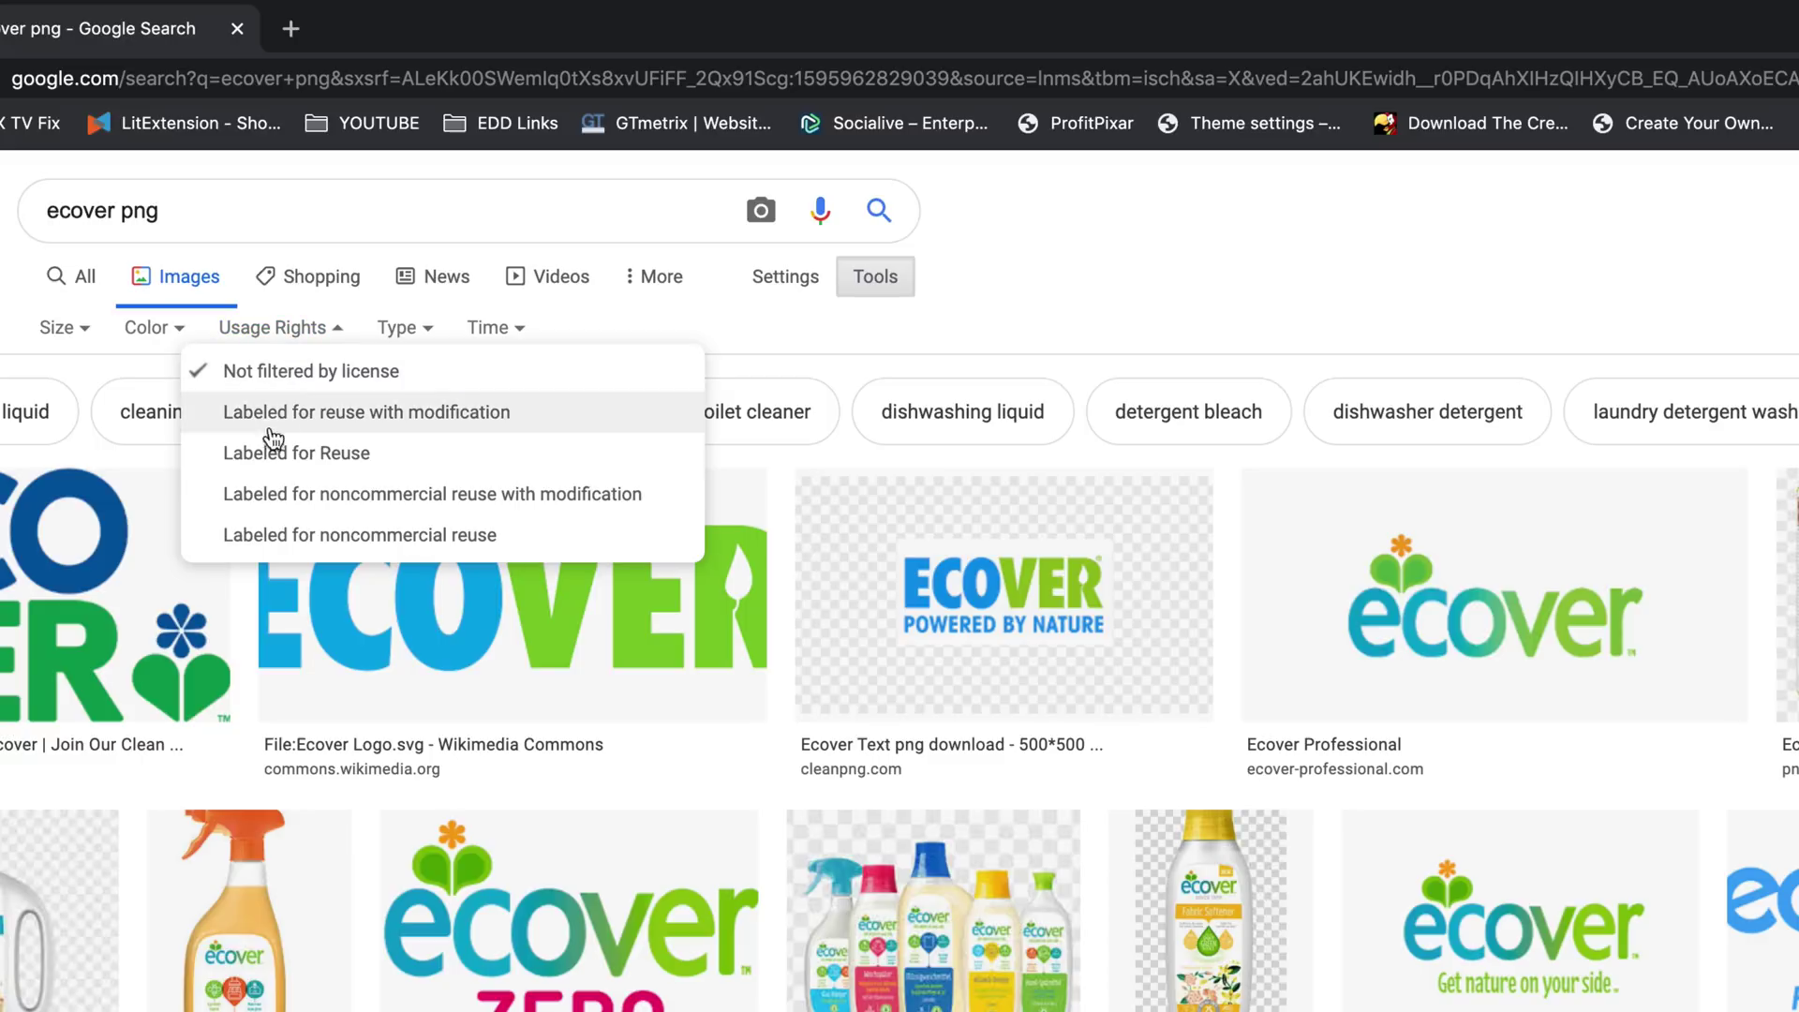
{"action": "left_click", "coordinate": [333, 457]}
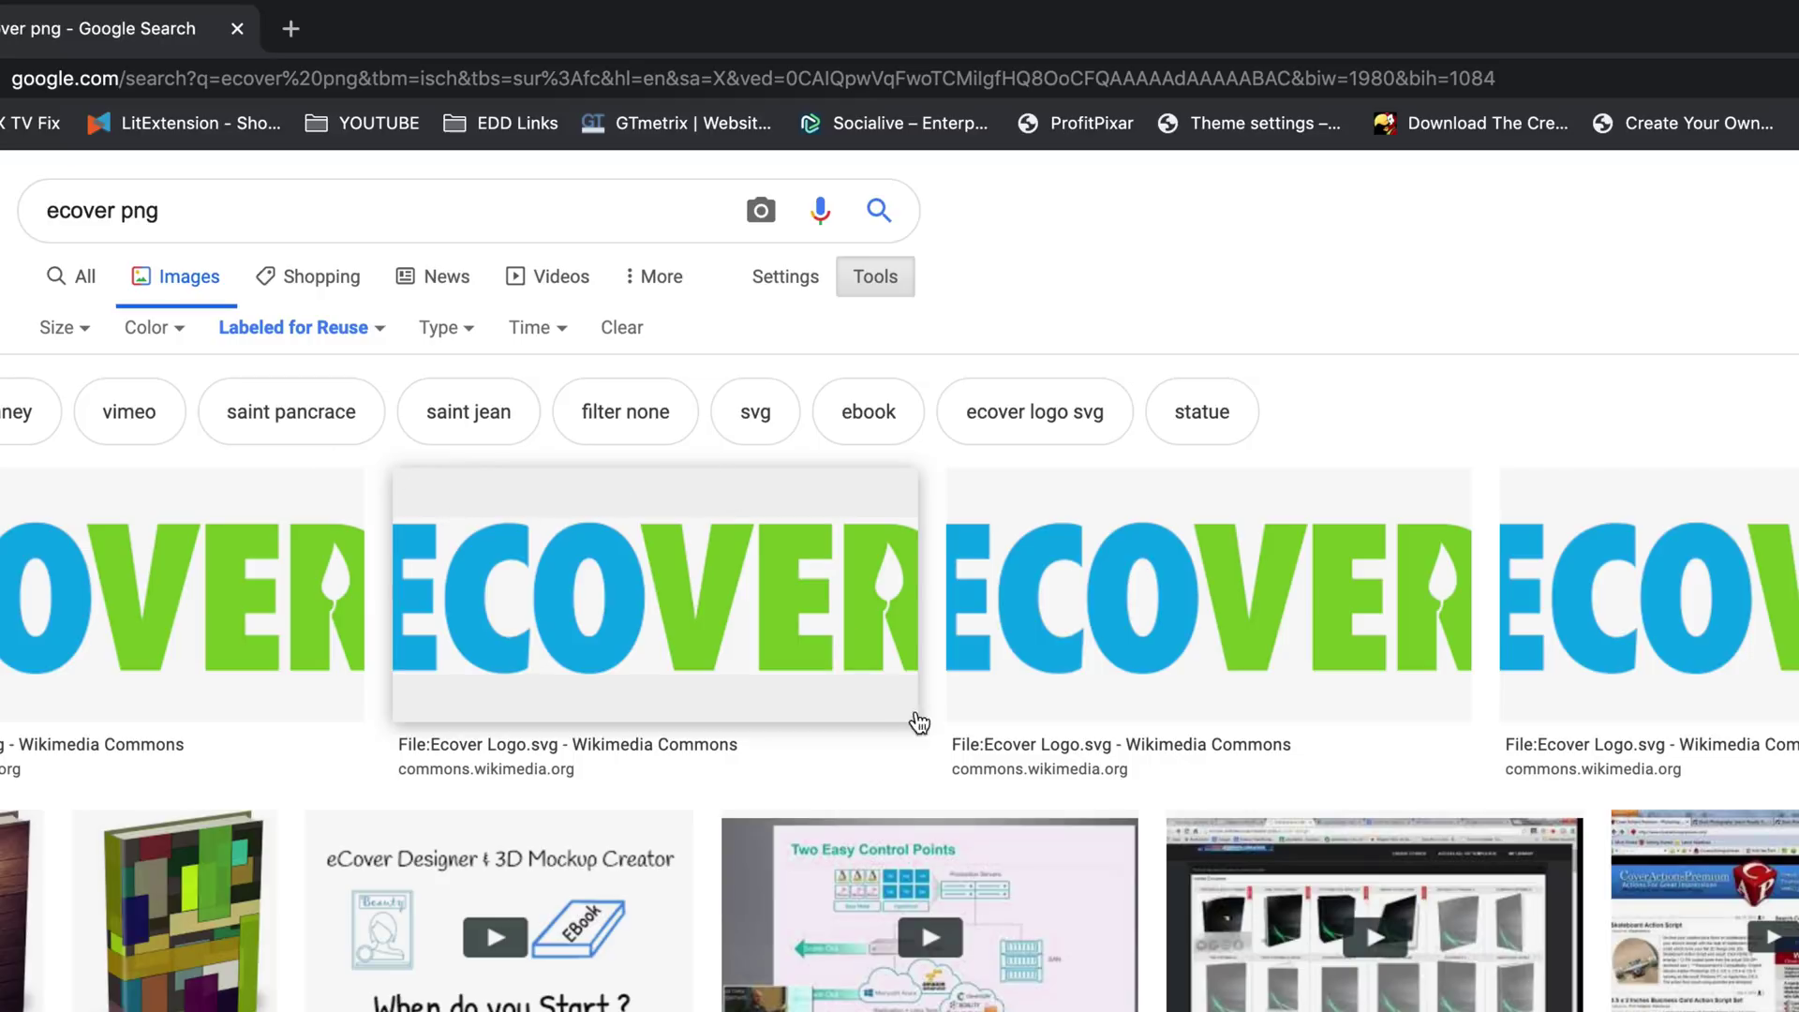
Preview the wooden Book Ecover image and bring up its save options.
{"action": "scroll", "coordinate": [928, 750], "scroll_direction": "down", "scroll_amount": 3}
{"action": "scroll", "coordinate": [927, 750], "scroll_direction": "up", "scroll_amount": 3}
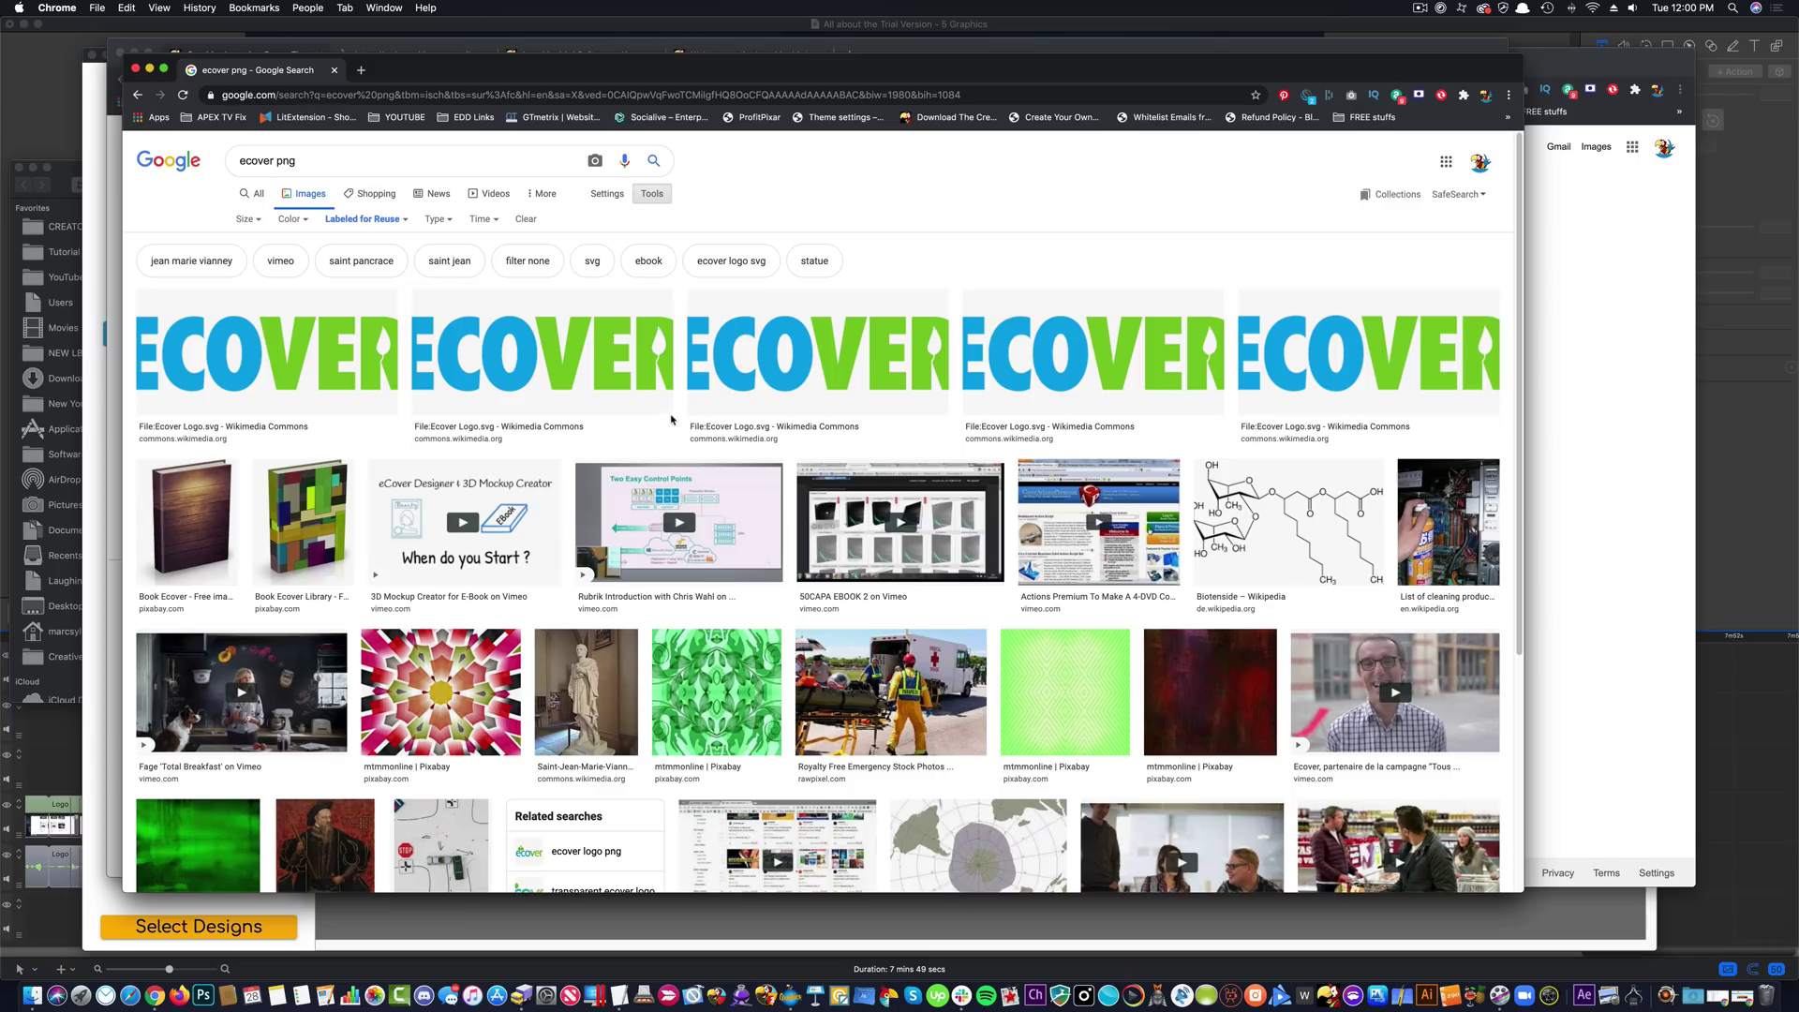
{"action": "left_click", "coordinate": [185, 522]}
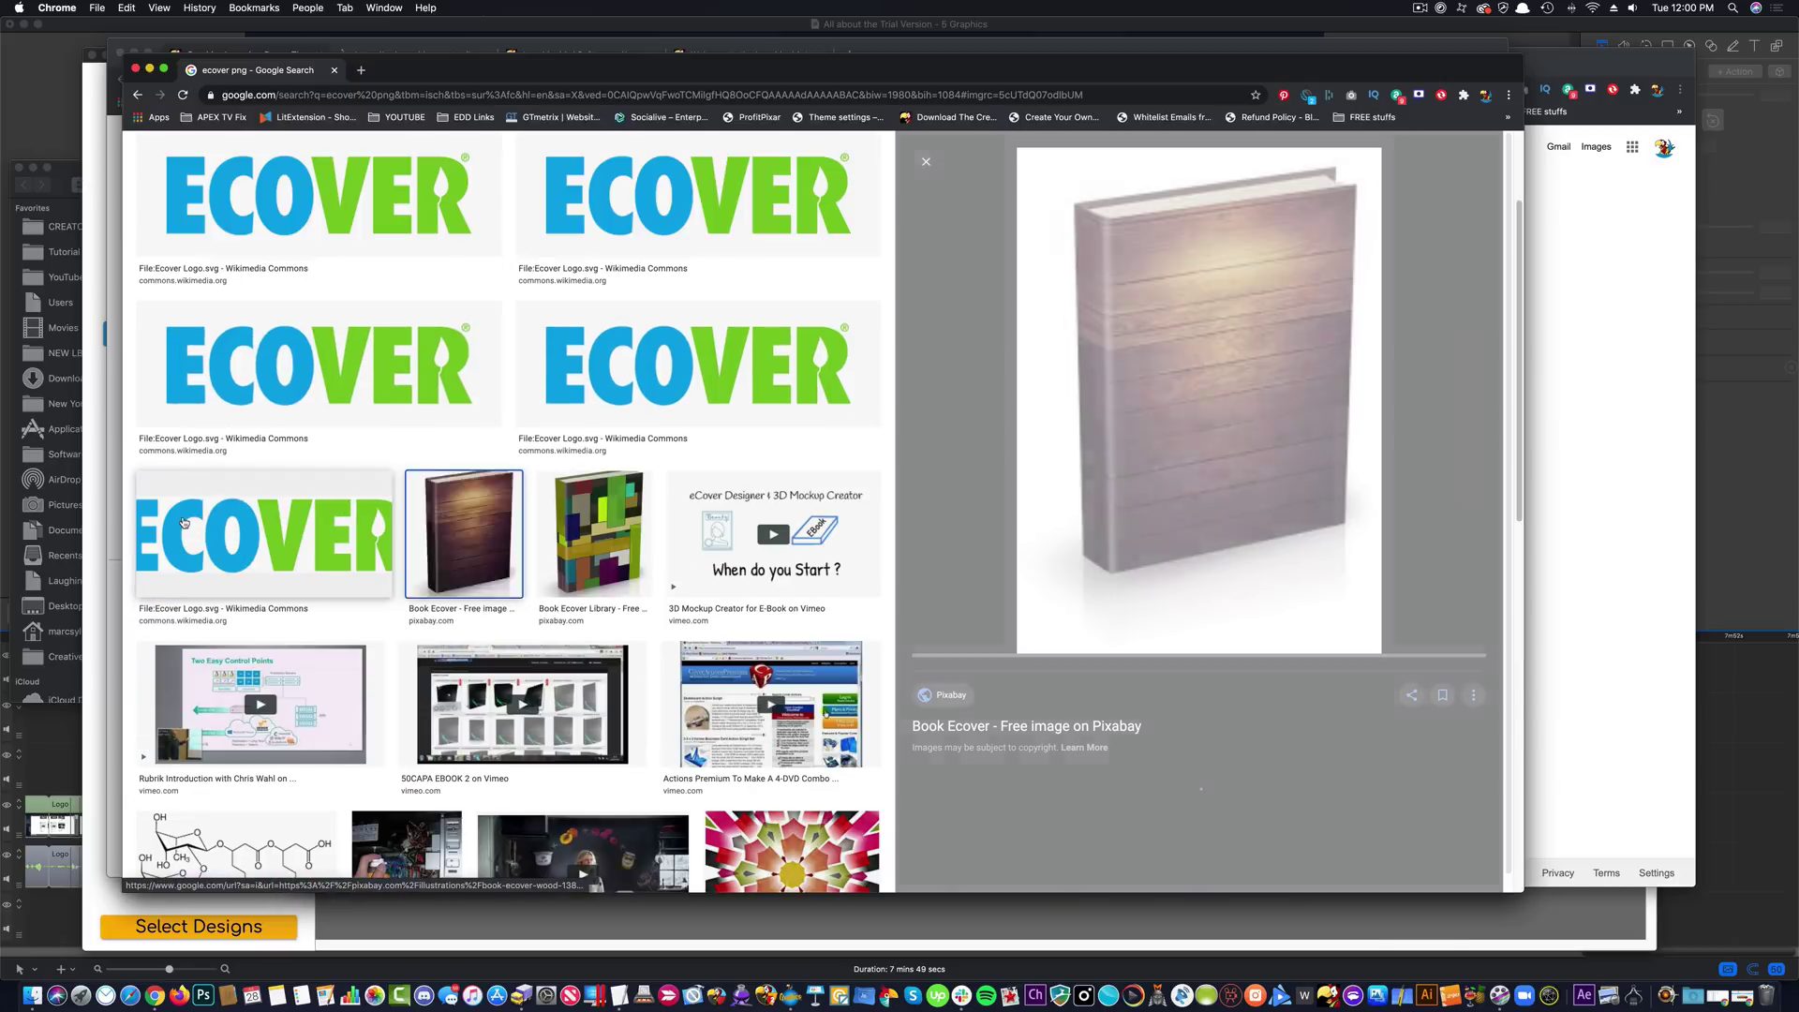
{"action": "right_click", "coordinate": [1185, 426]}
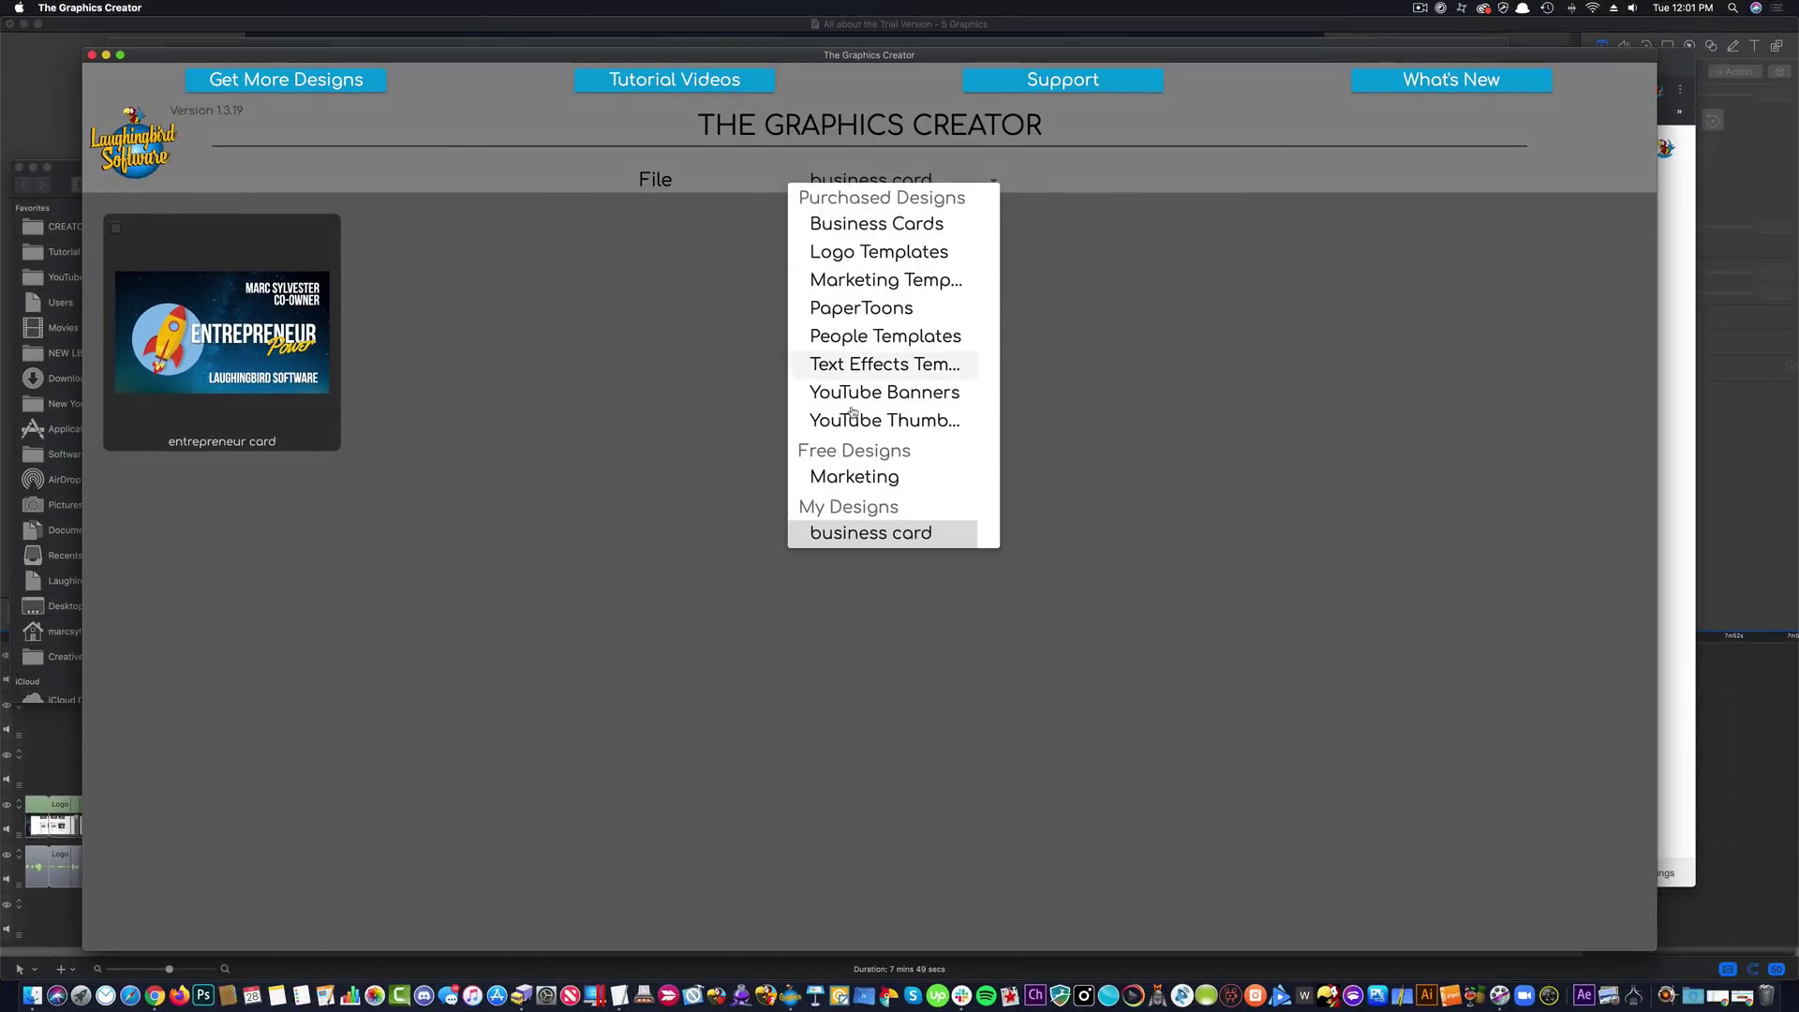
Open the How to Create Layers marketing template and reposition its poppy photo and title.
{"action": "left_click", "coordinate": [853, 478]}
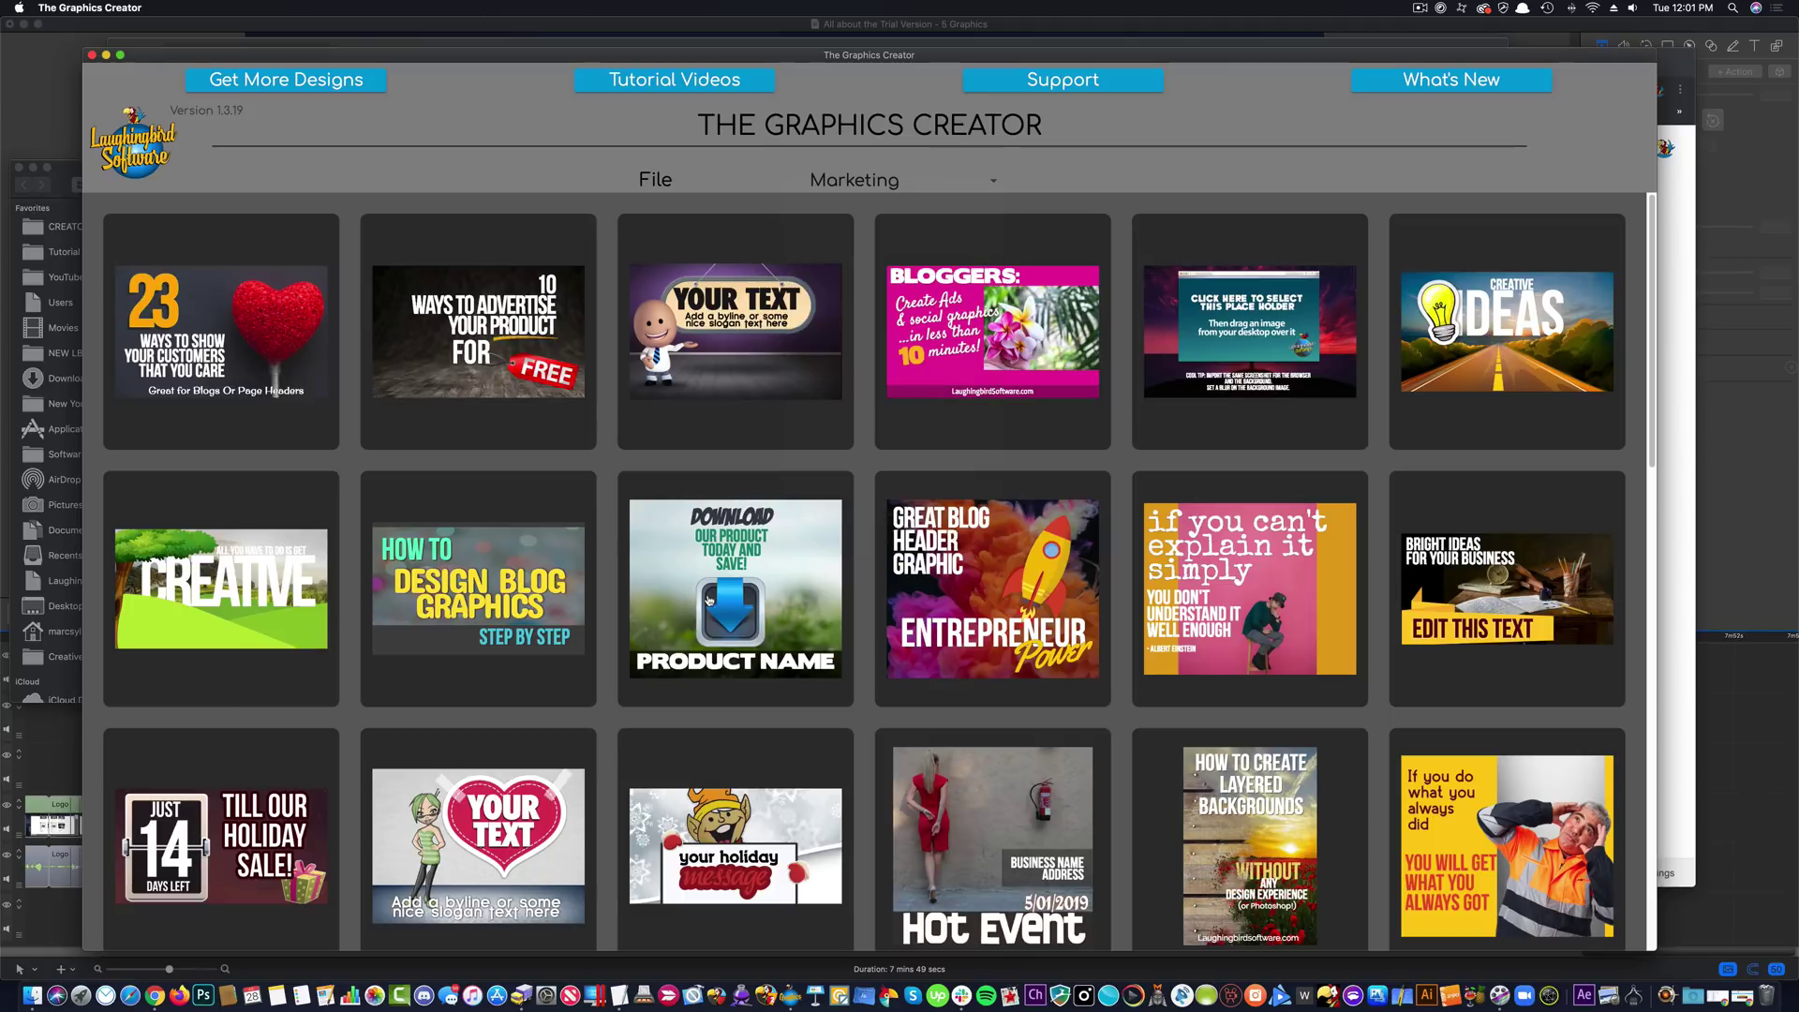
{"action": "scroll", "coordinate": [710, 600], "scroll_direction": "down", "scroll_amount": 3}
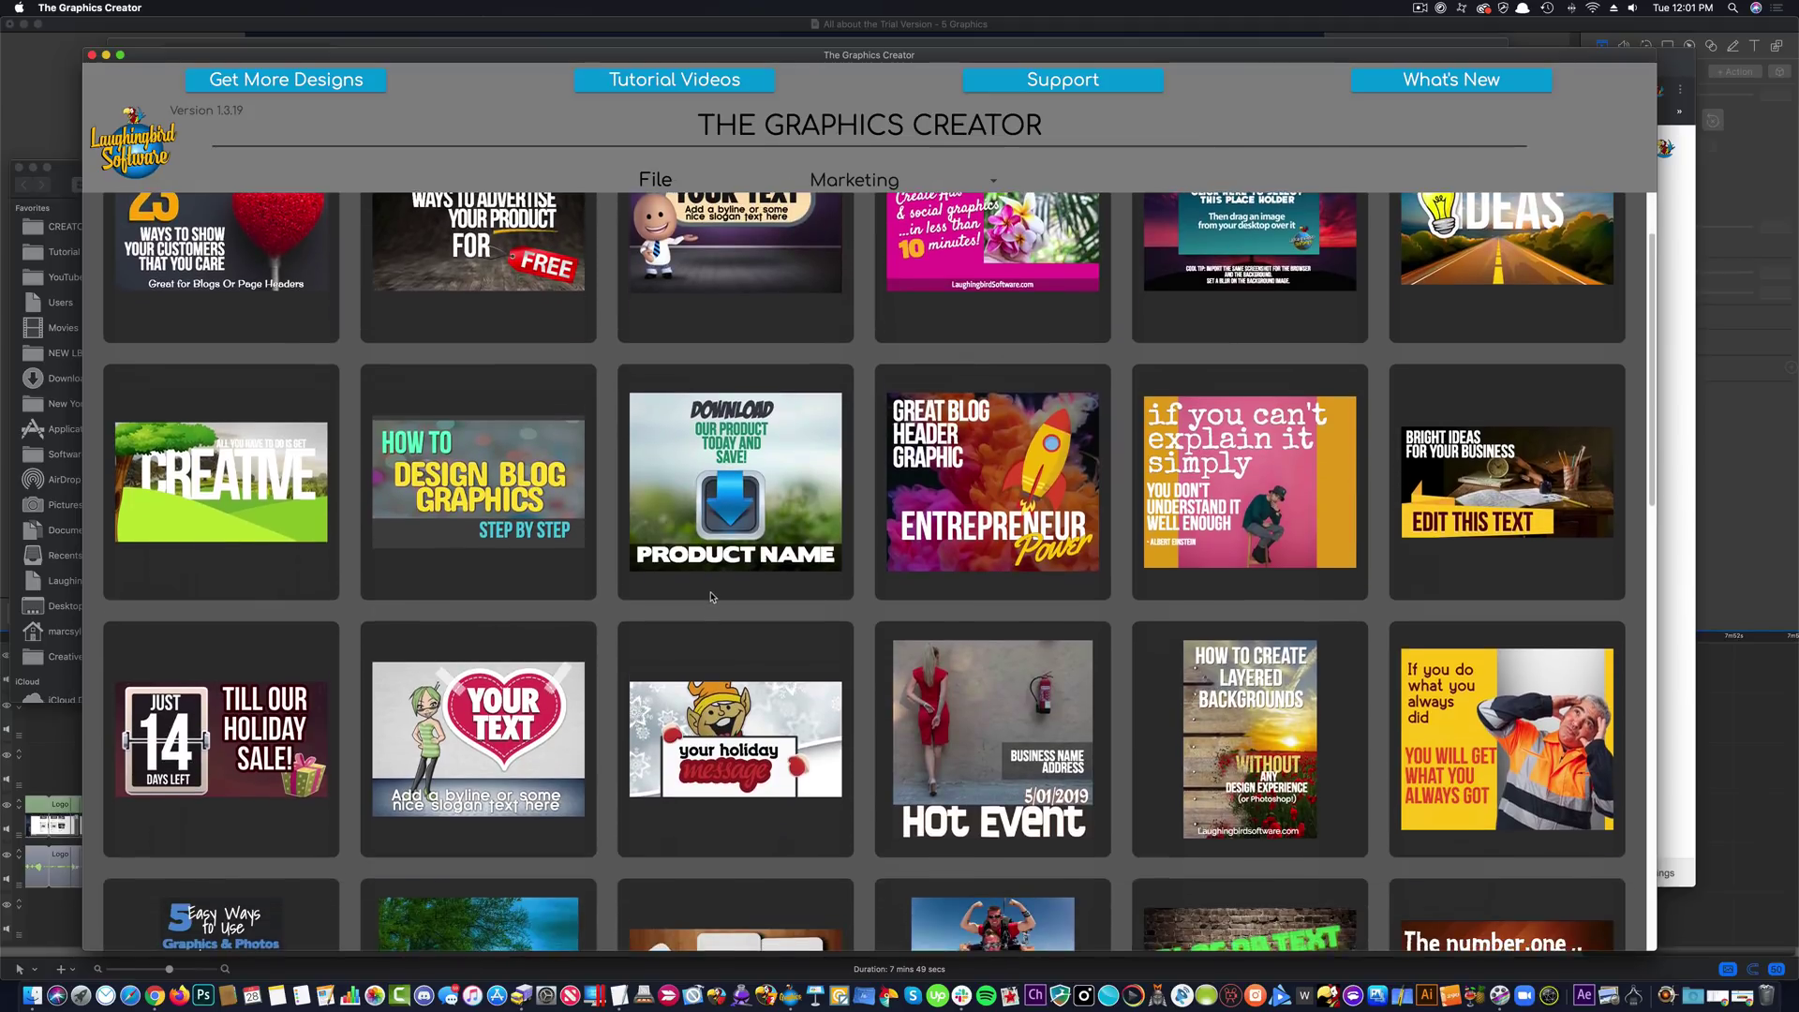
{"action": "scroll", "coordinate": [709, 596], "scroll_direction": "down", "scroll_amount": 2}
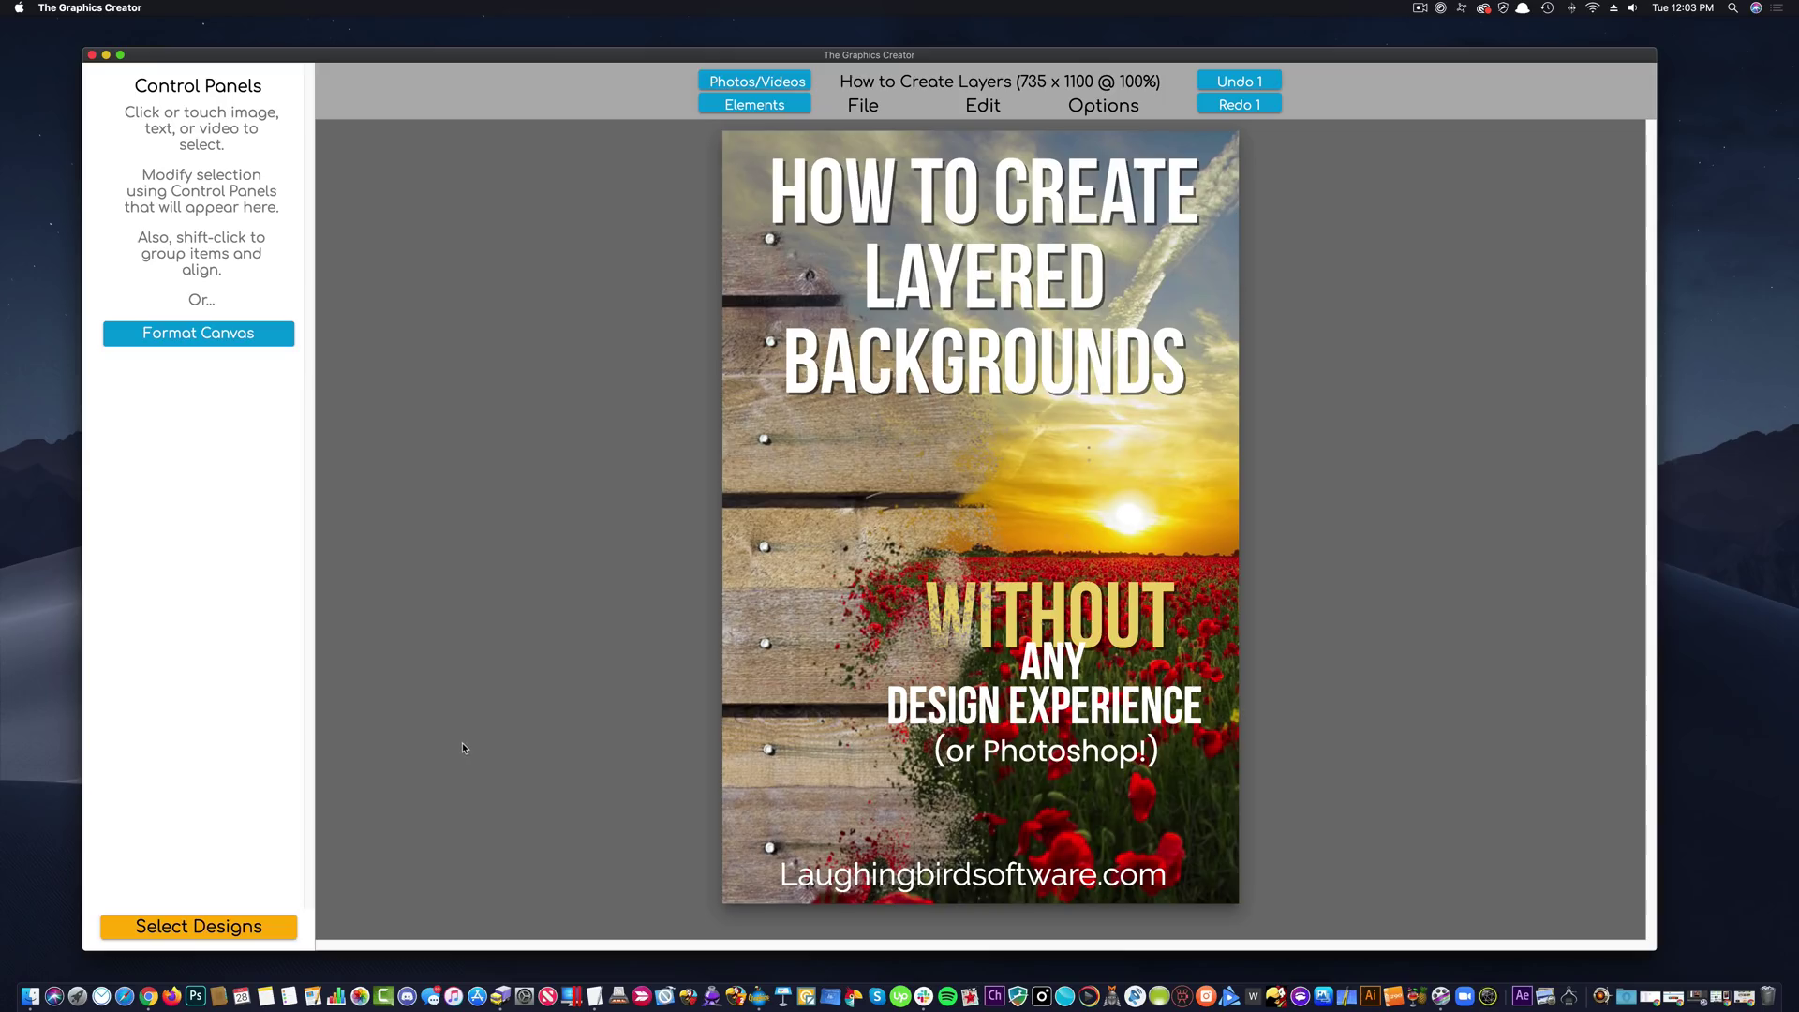
{"action": "left_click_drag", "start_coordinate": [1107, 542], "coordinate": [1104, 492]}
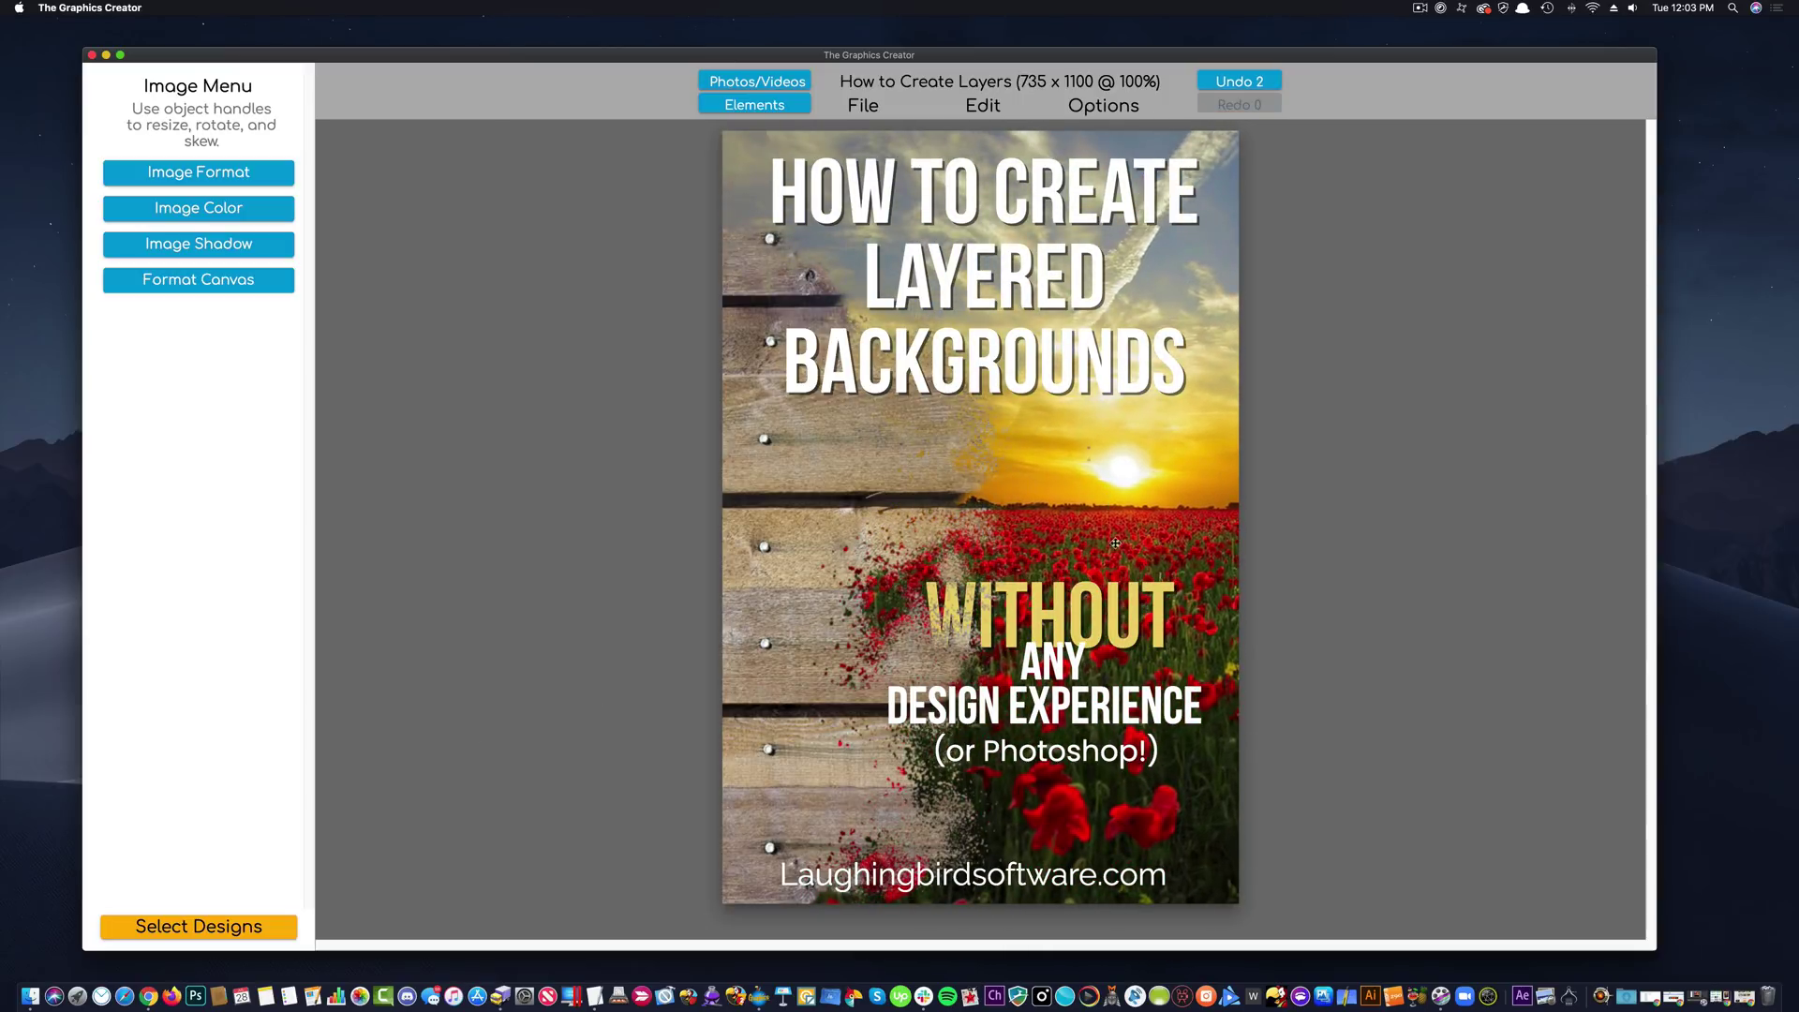
{"action": "left_click_drag", "start_coordinate": [1070, 384], "coordinate": [1060, 386]}
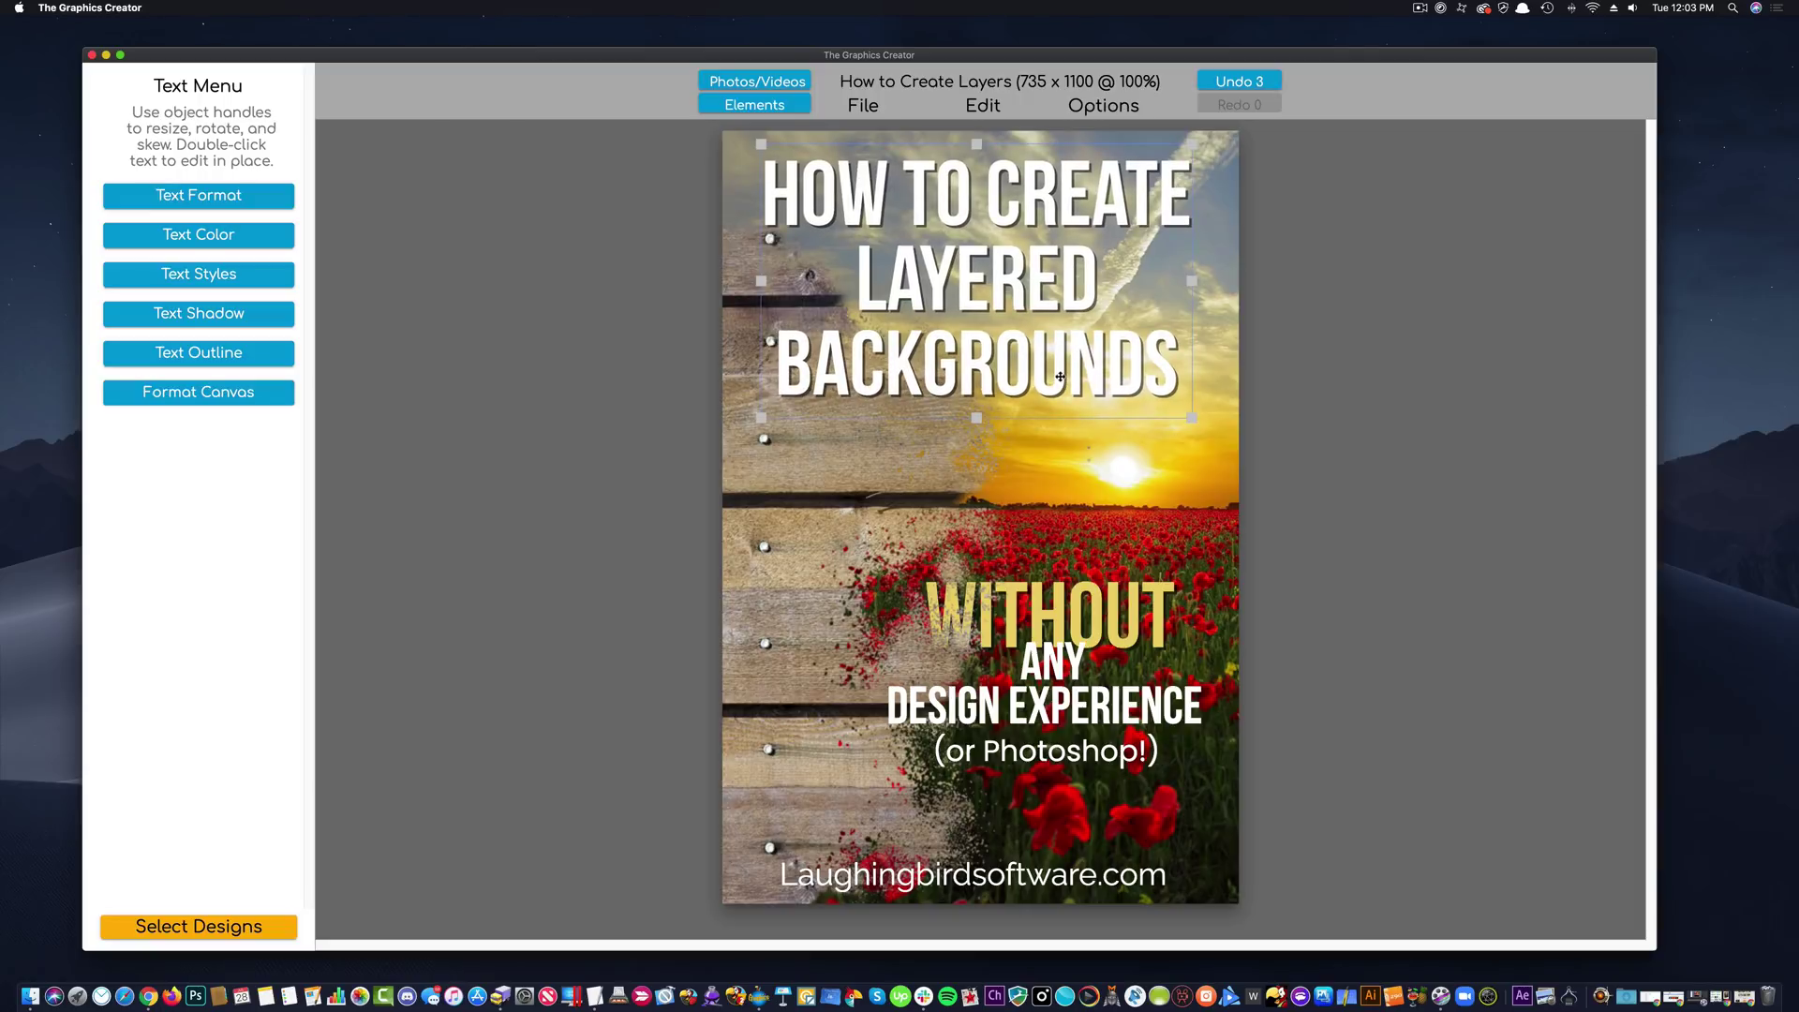
Start a PNG download of the design via File > Download Image and name it.
{"action": "left_click", "coordinate": [874, 107]}
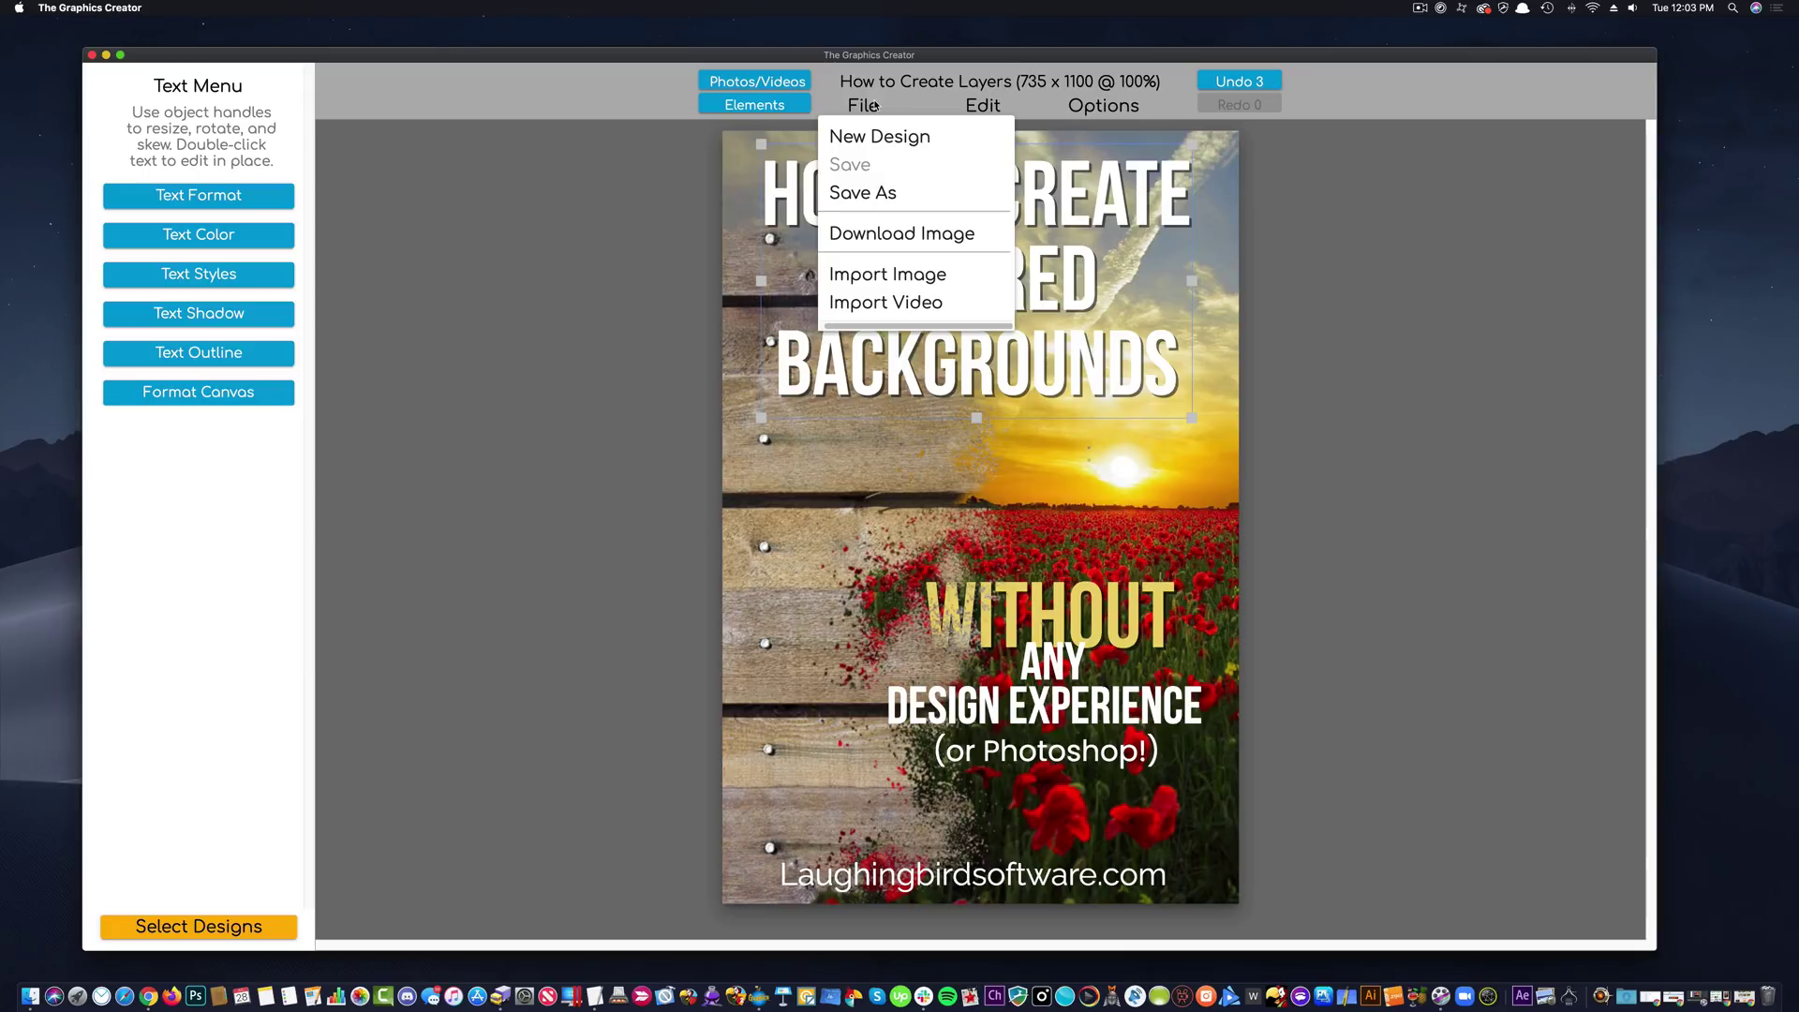
{"action": "left_click", "coordinate": [890, 241]}
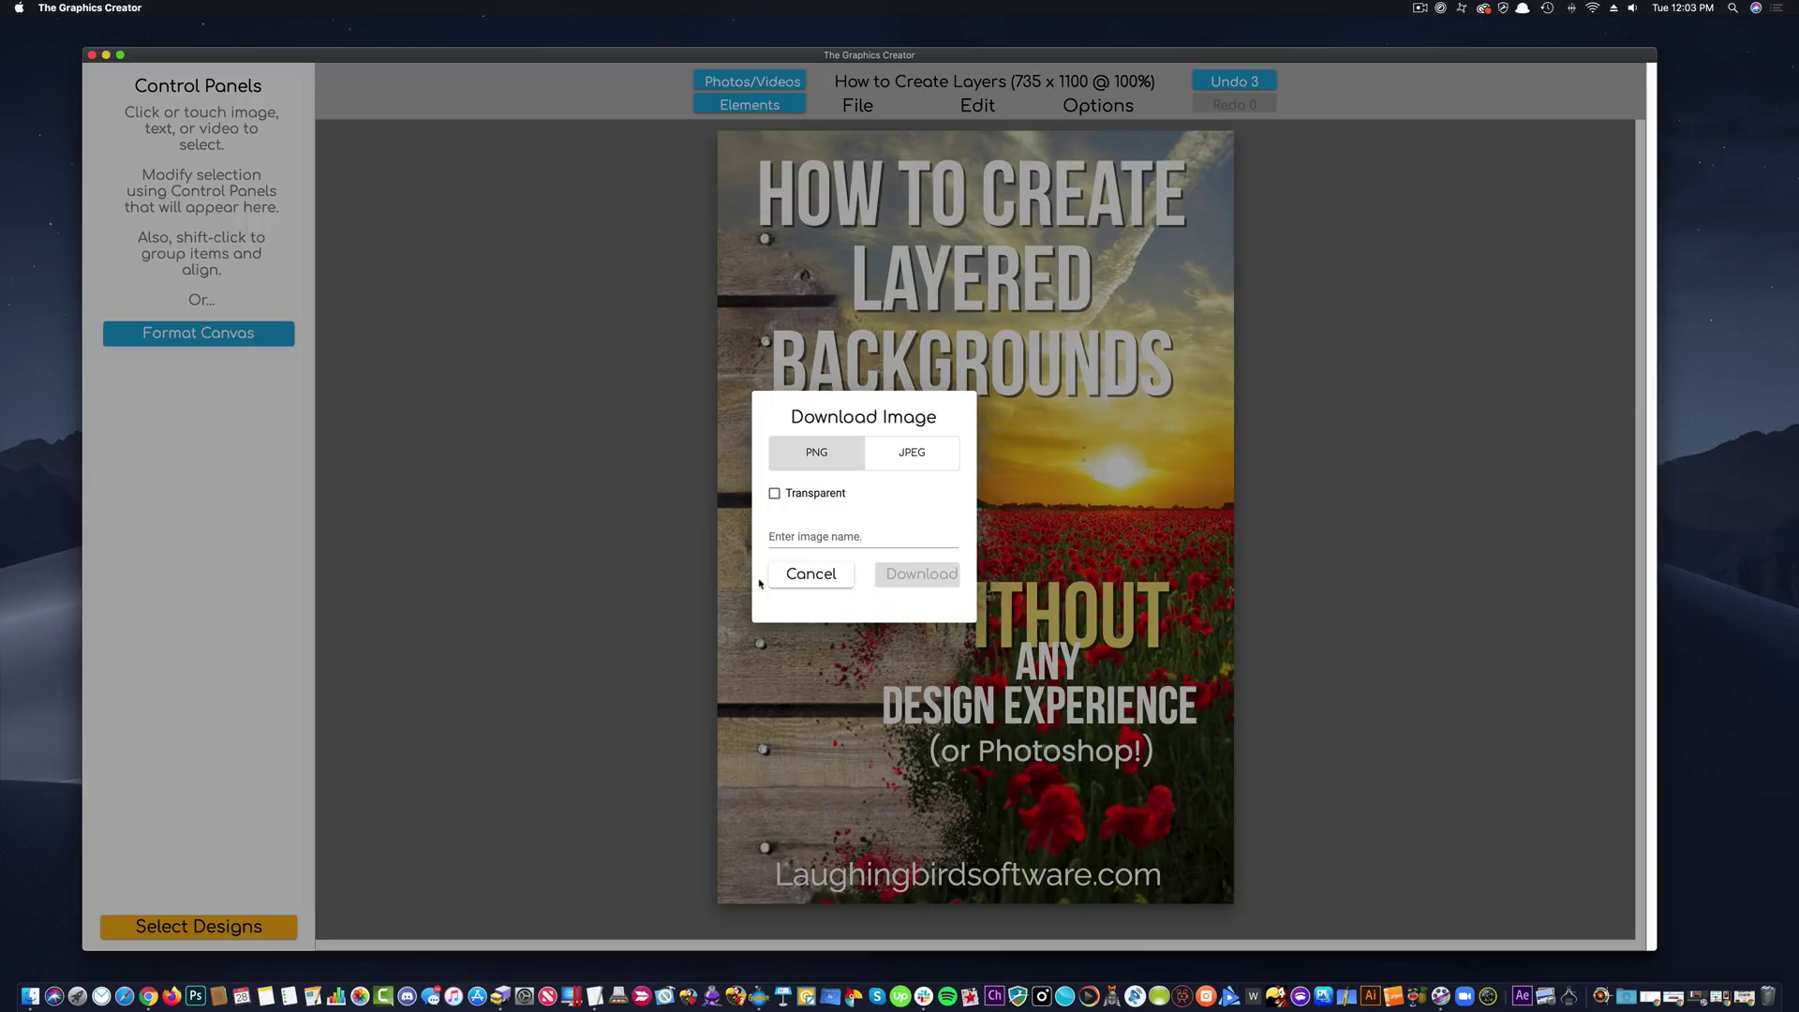
{"action": "left_click", "coordinate": [790, 533]}
Download the design as a 'flowers' PNG, then delete the flower photo, wood background and title.
{"action": "type", "text": "flowers"}
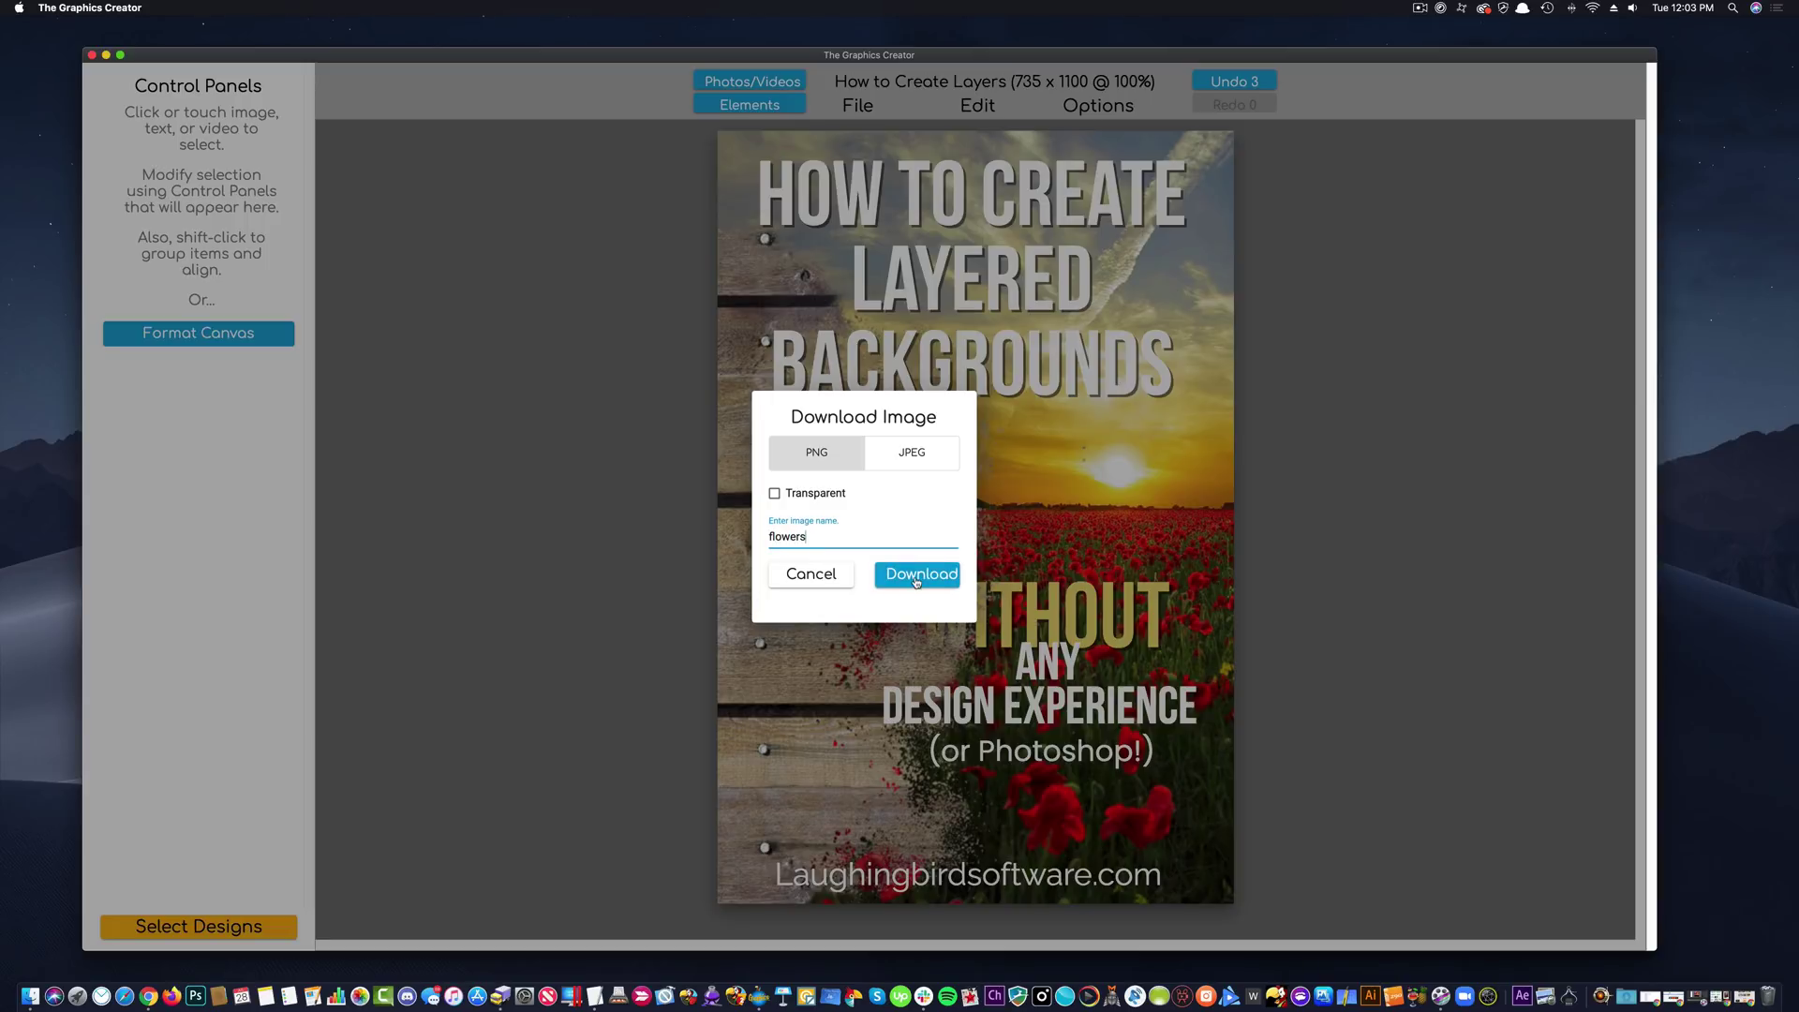
{"action": "left_click", "coordinate": [917, 574]}
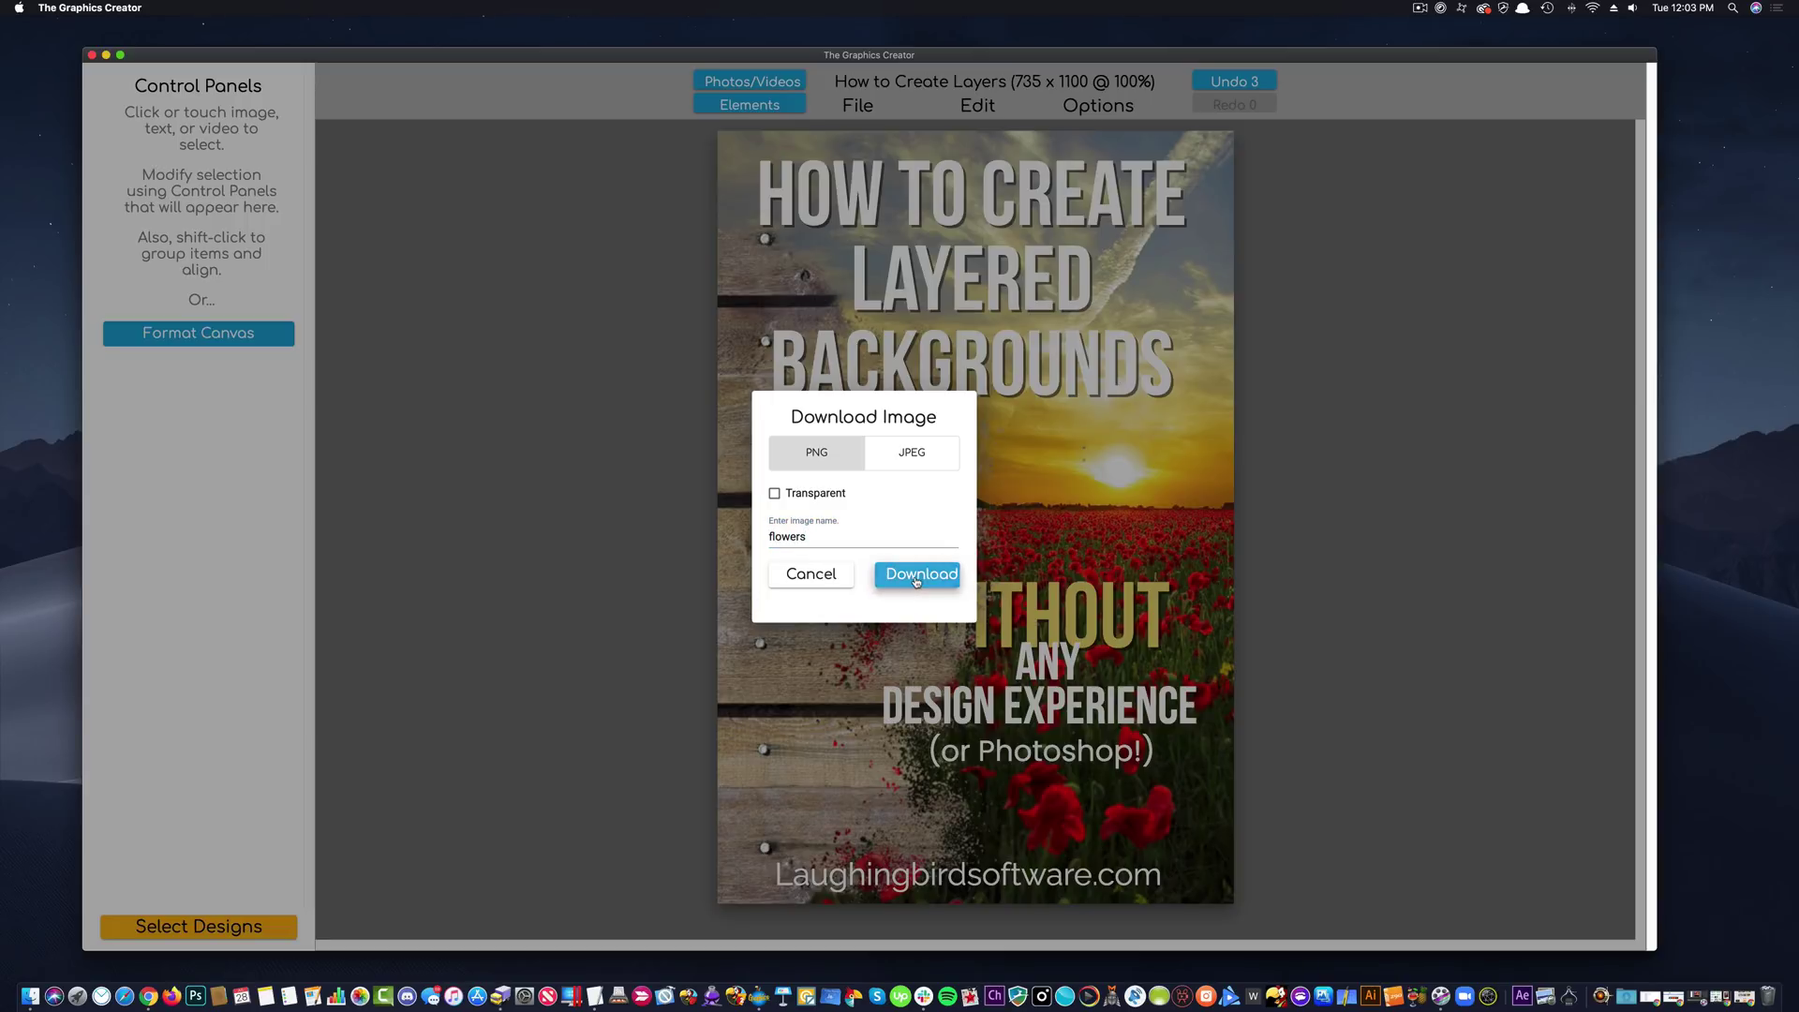
{"action": "left_click", "coordinate": [1035, 518]}
{"action": "key", "text": "Delete"}
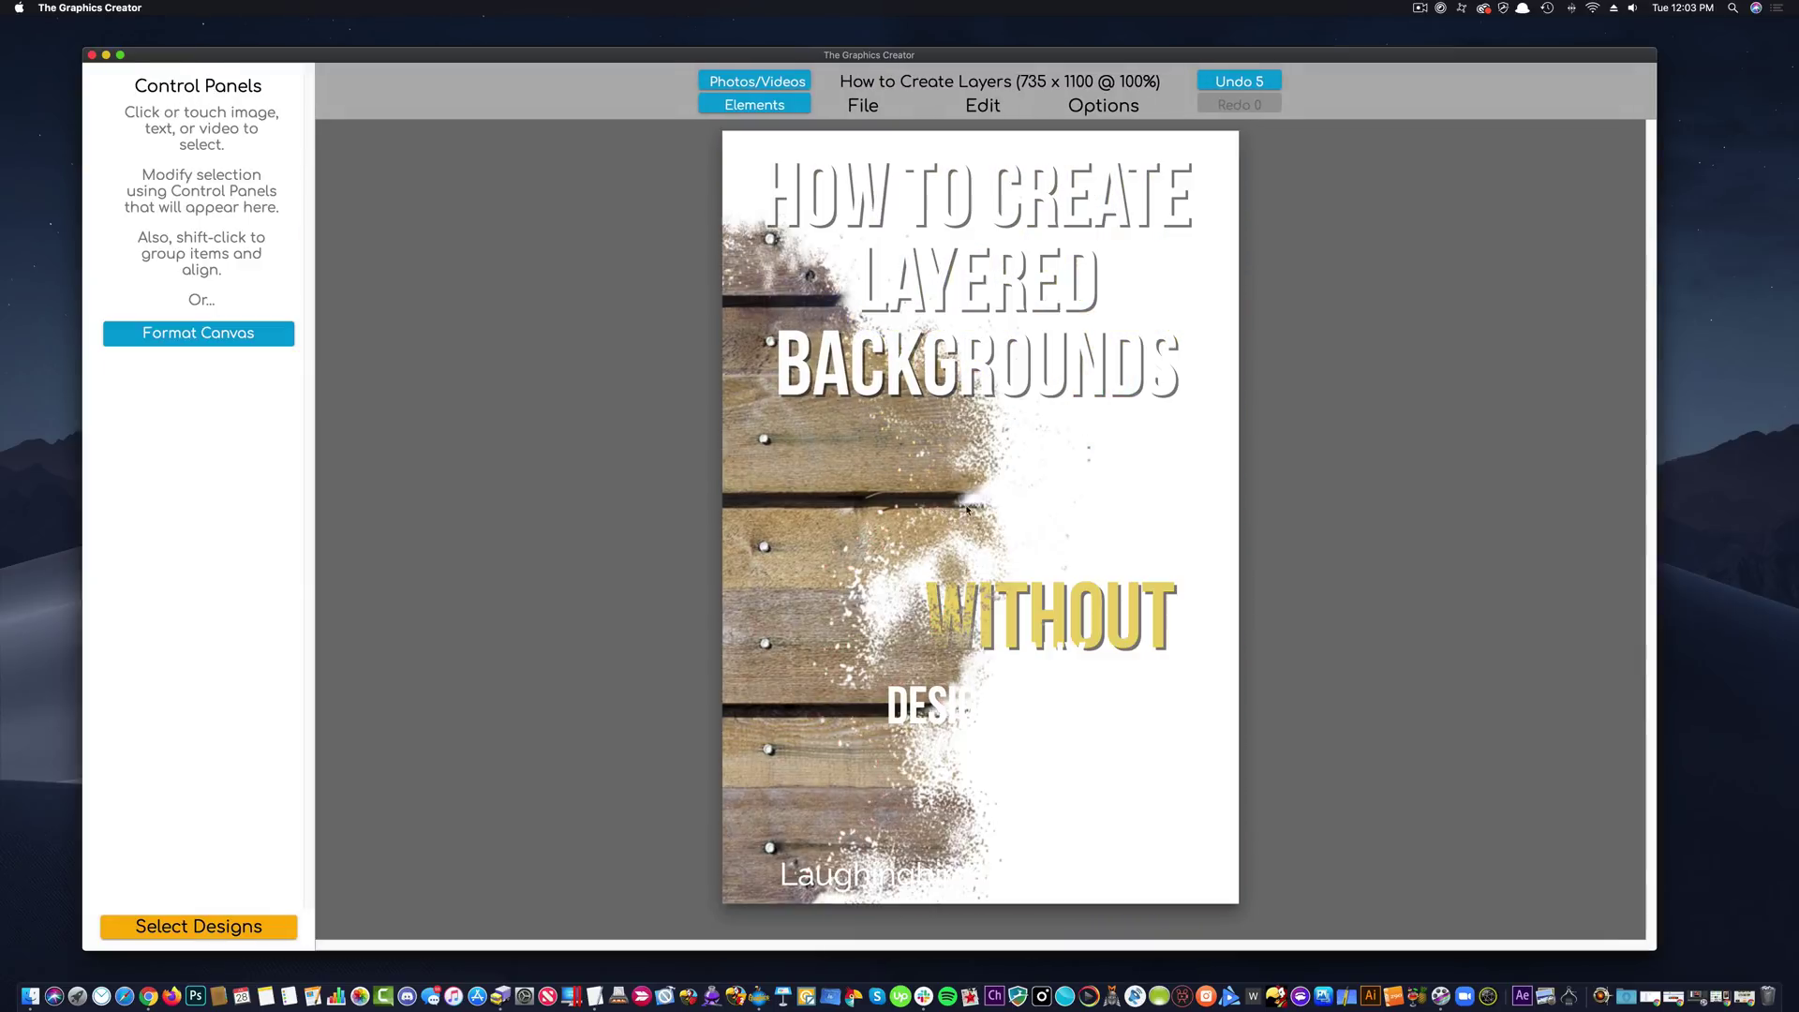
{"action": "left_click", "coordinate": [954, 429]}
{"action": "key", "text": "Delete"}
{"action": "left_click", "coordinate": [942, 390]}
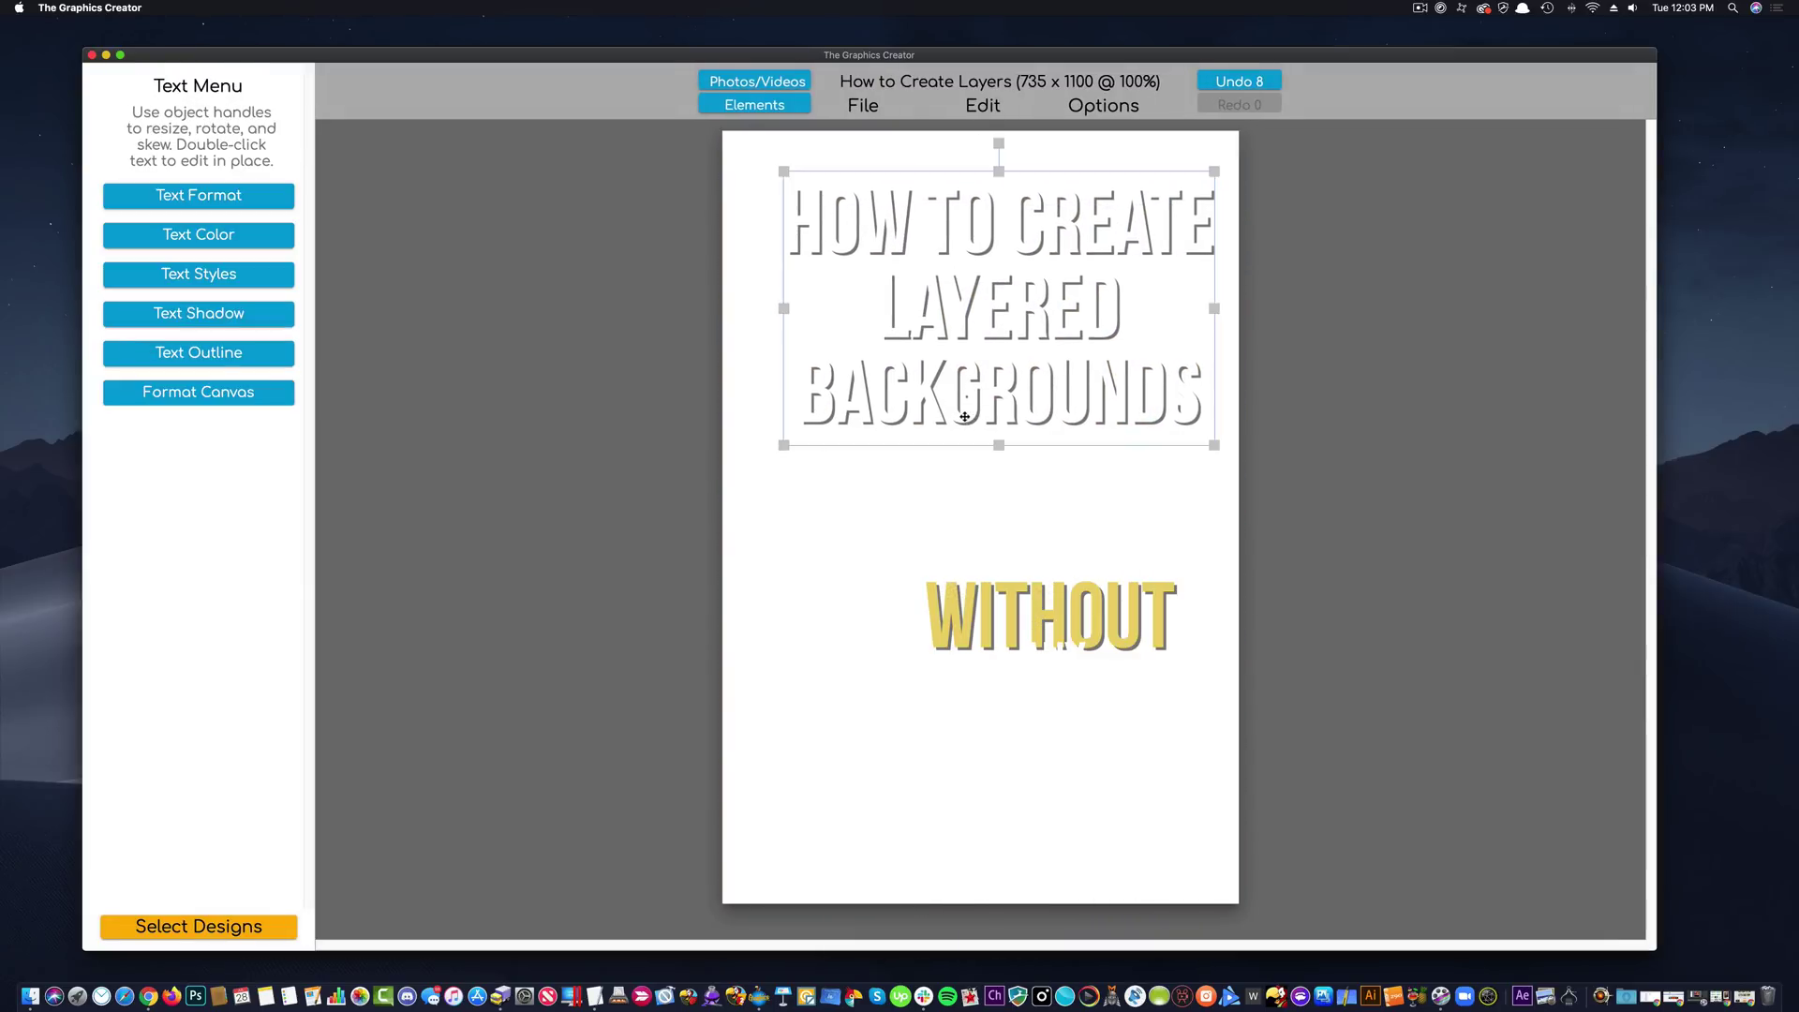
{"action": "key", "text": "Delete"}
Move the WITHOUT text to the canvas's lower right and begin changing the canvas colour.
{"action": "left_click", "coordinate": [1042, 646]}
{"action": "left_click_drag", "start_coordinate": [1042, 647], "coordinate": [1083, 798]}
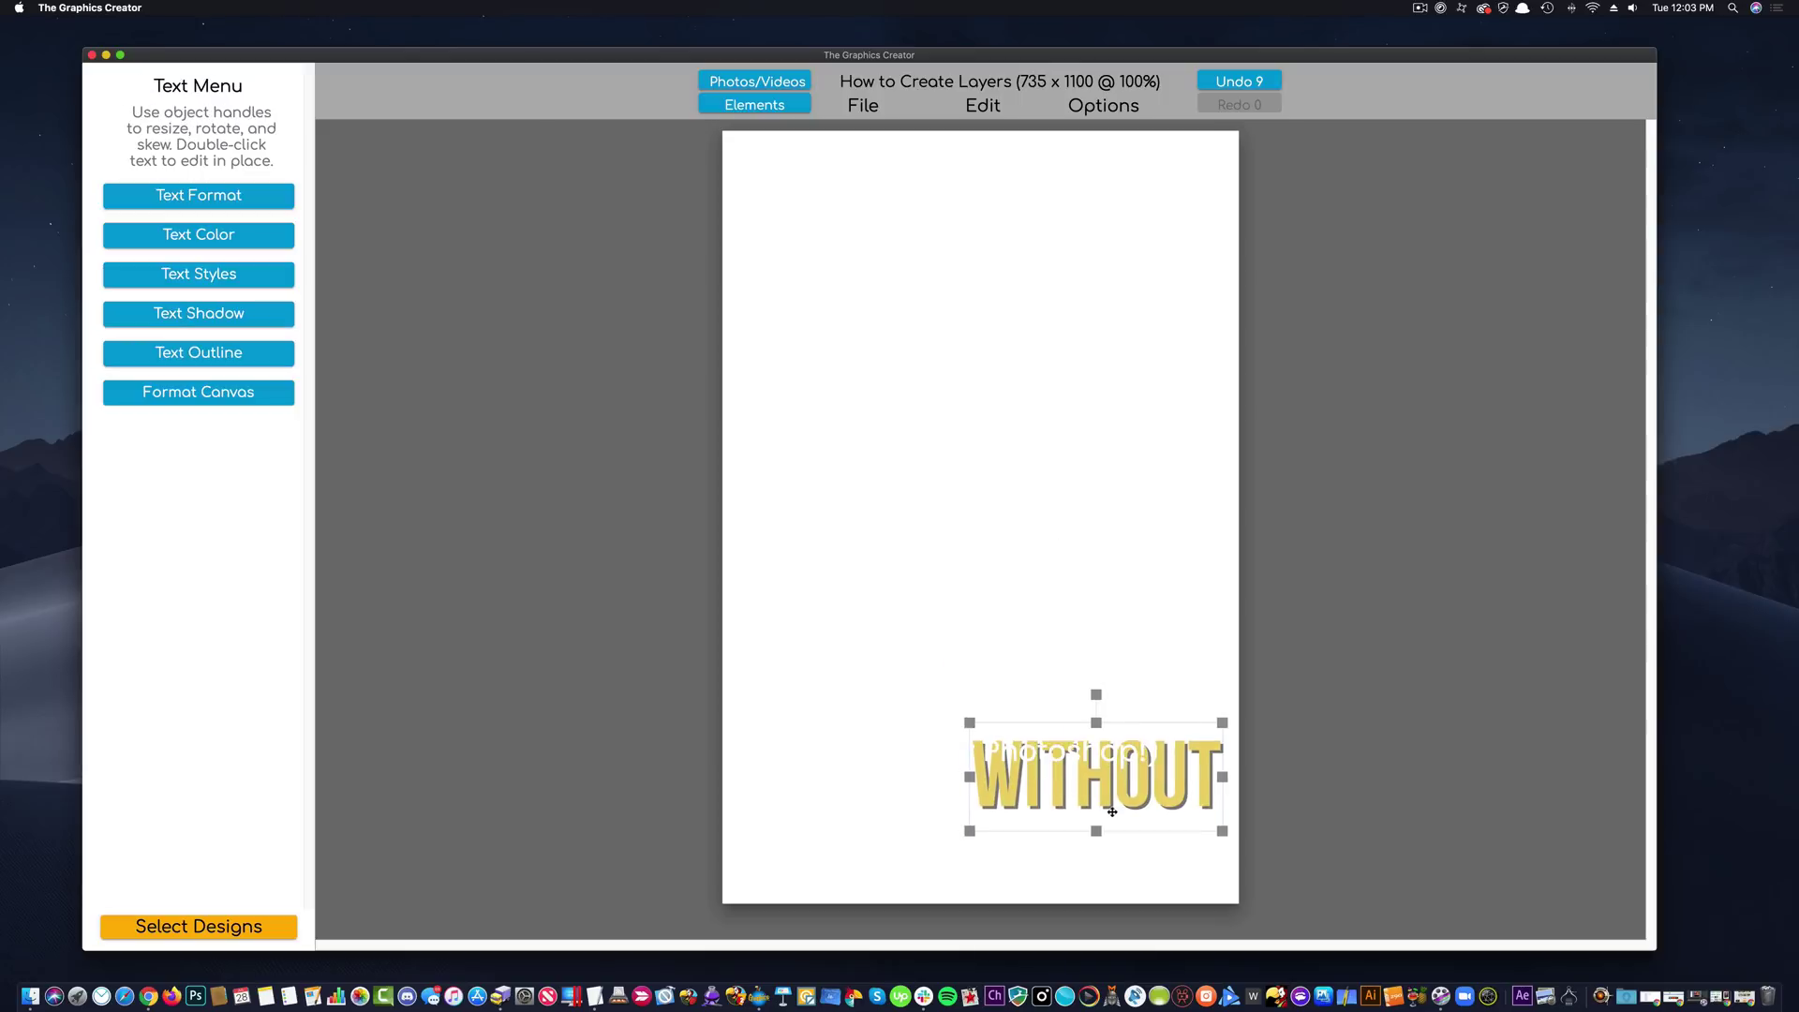
{"action": "left_click", "coordinate": [1036, 577]}
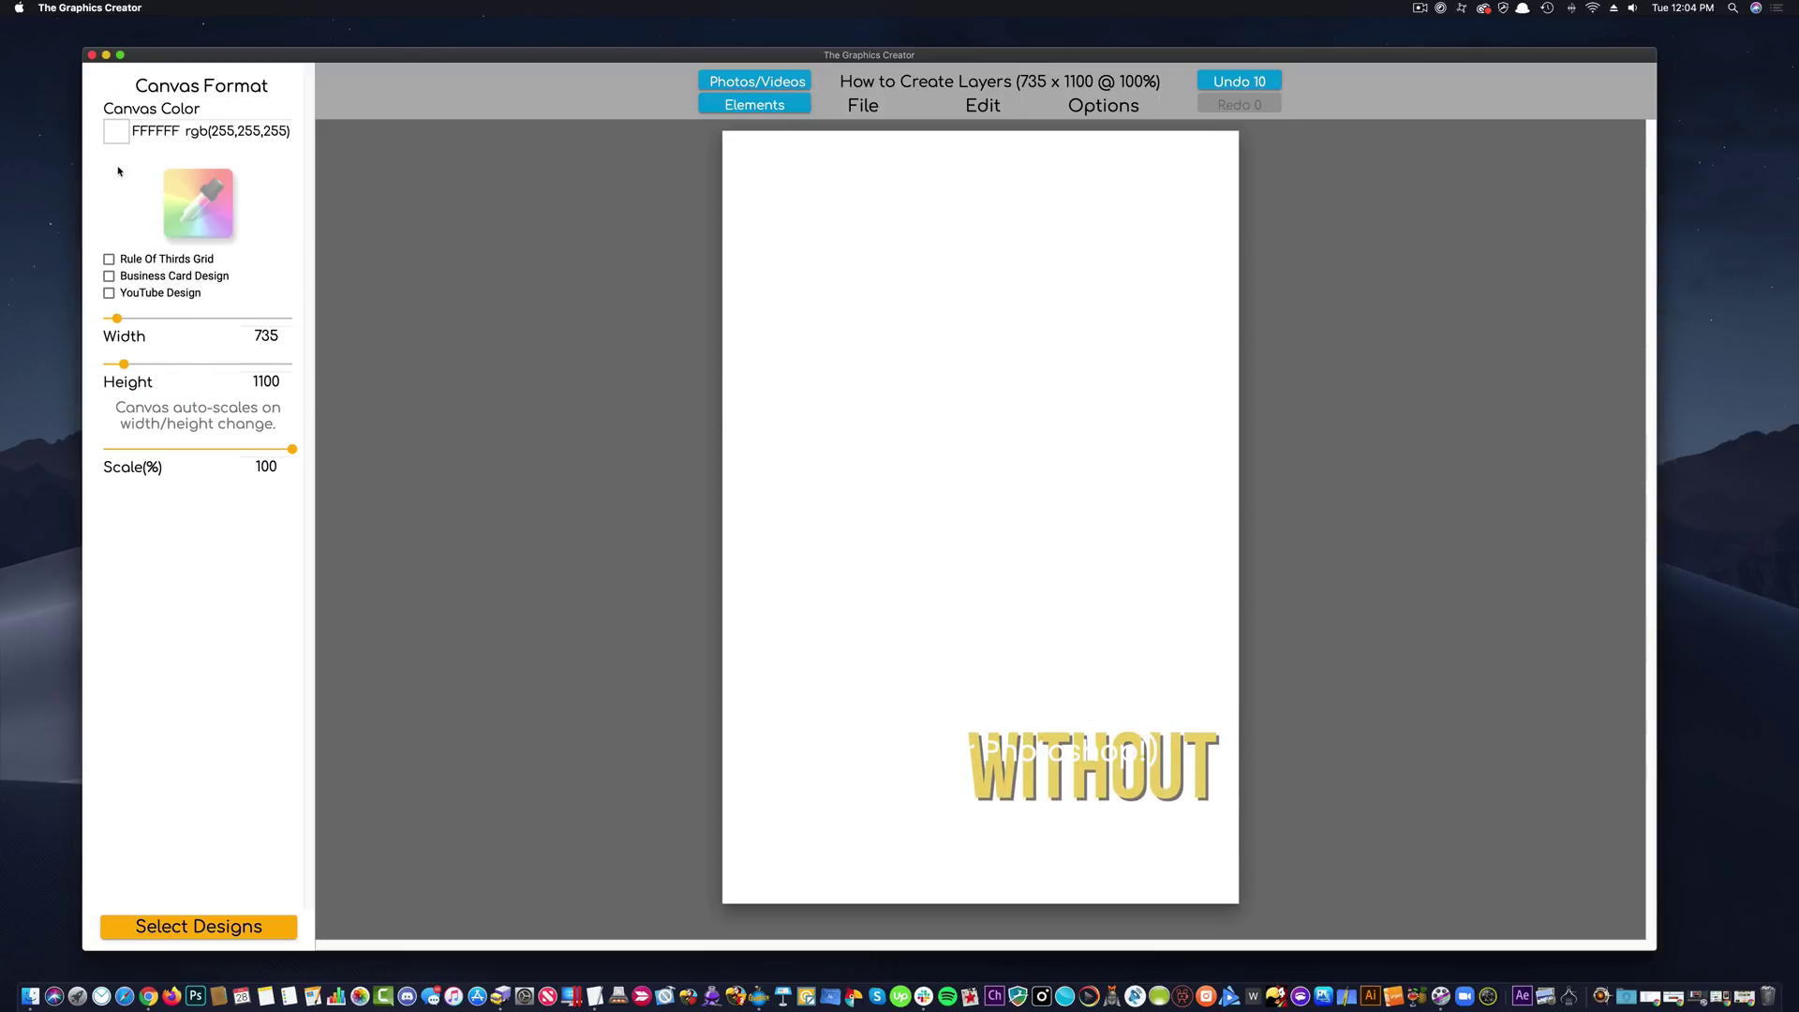
{"action": "left_click", "coordinate": [117, 132]}
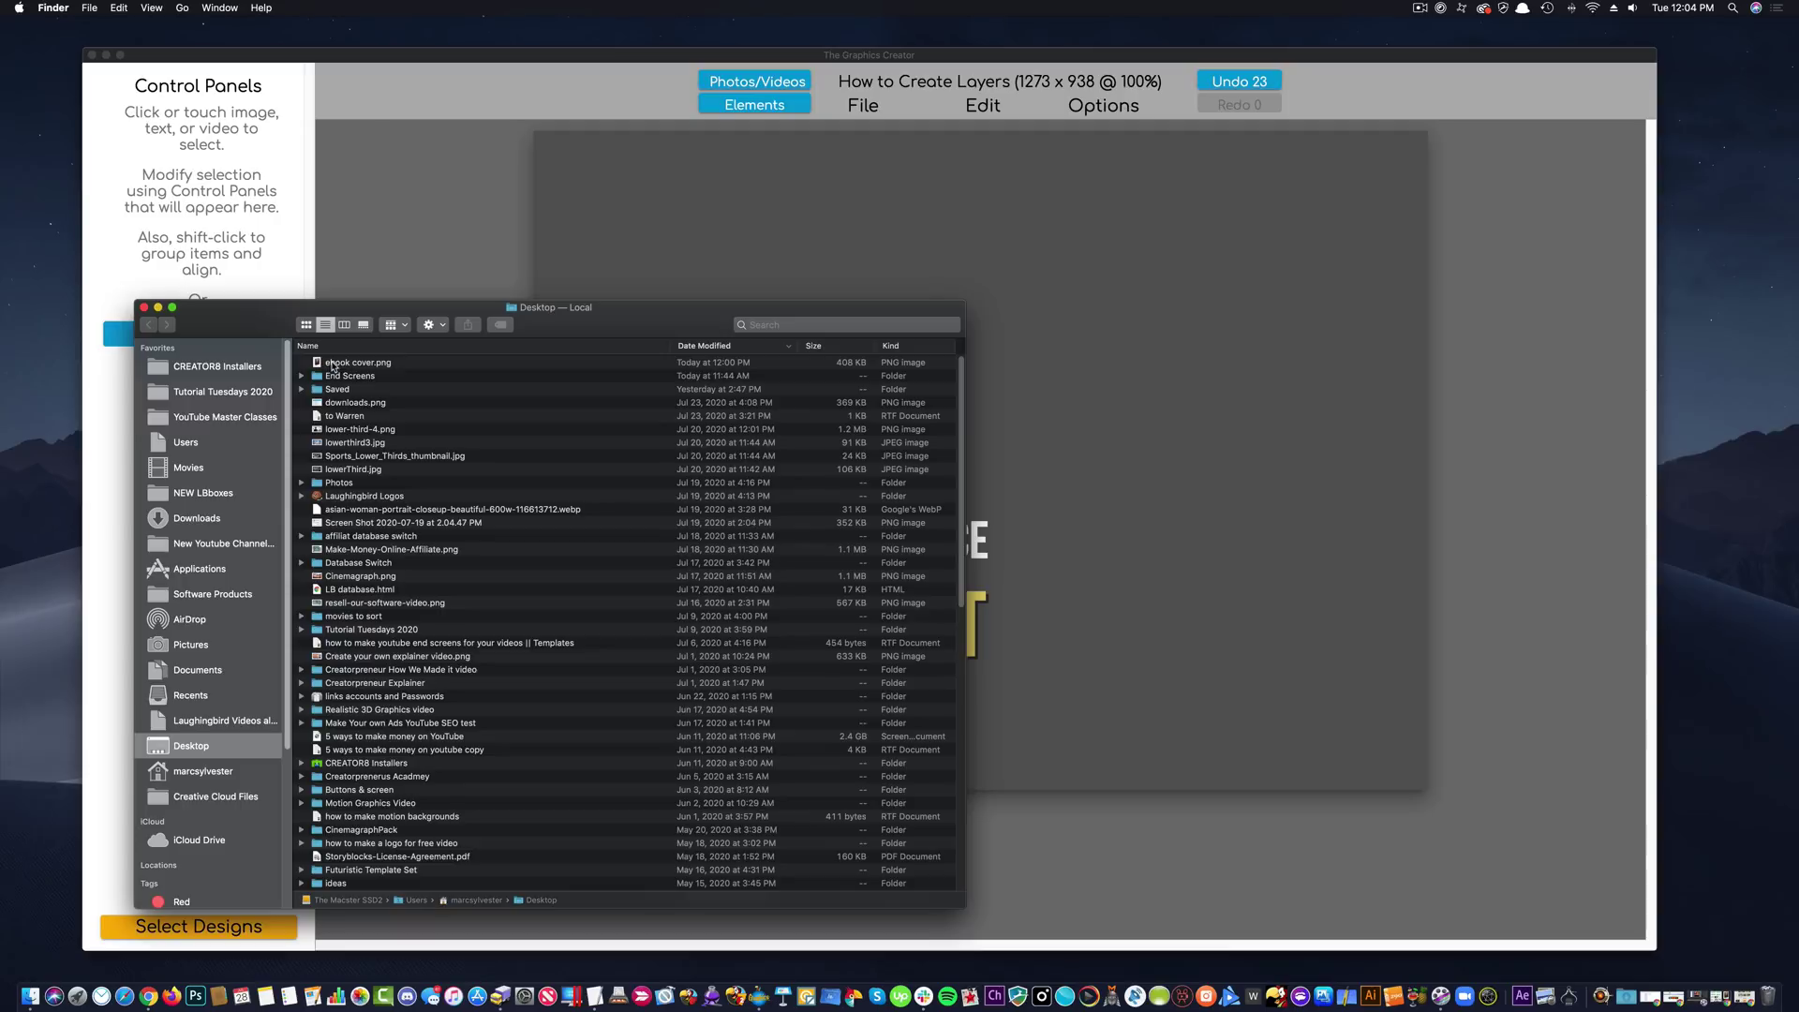
Add the ebook cover image, enlarge it and place it at the canvas's right.
{"action": "left_click_drag", "start_coordinate": [333, 365], "coordinate": [1039, 195]}
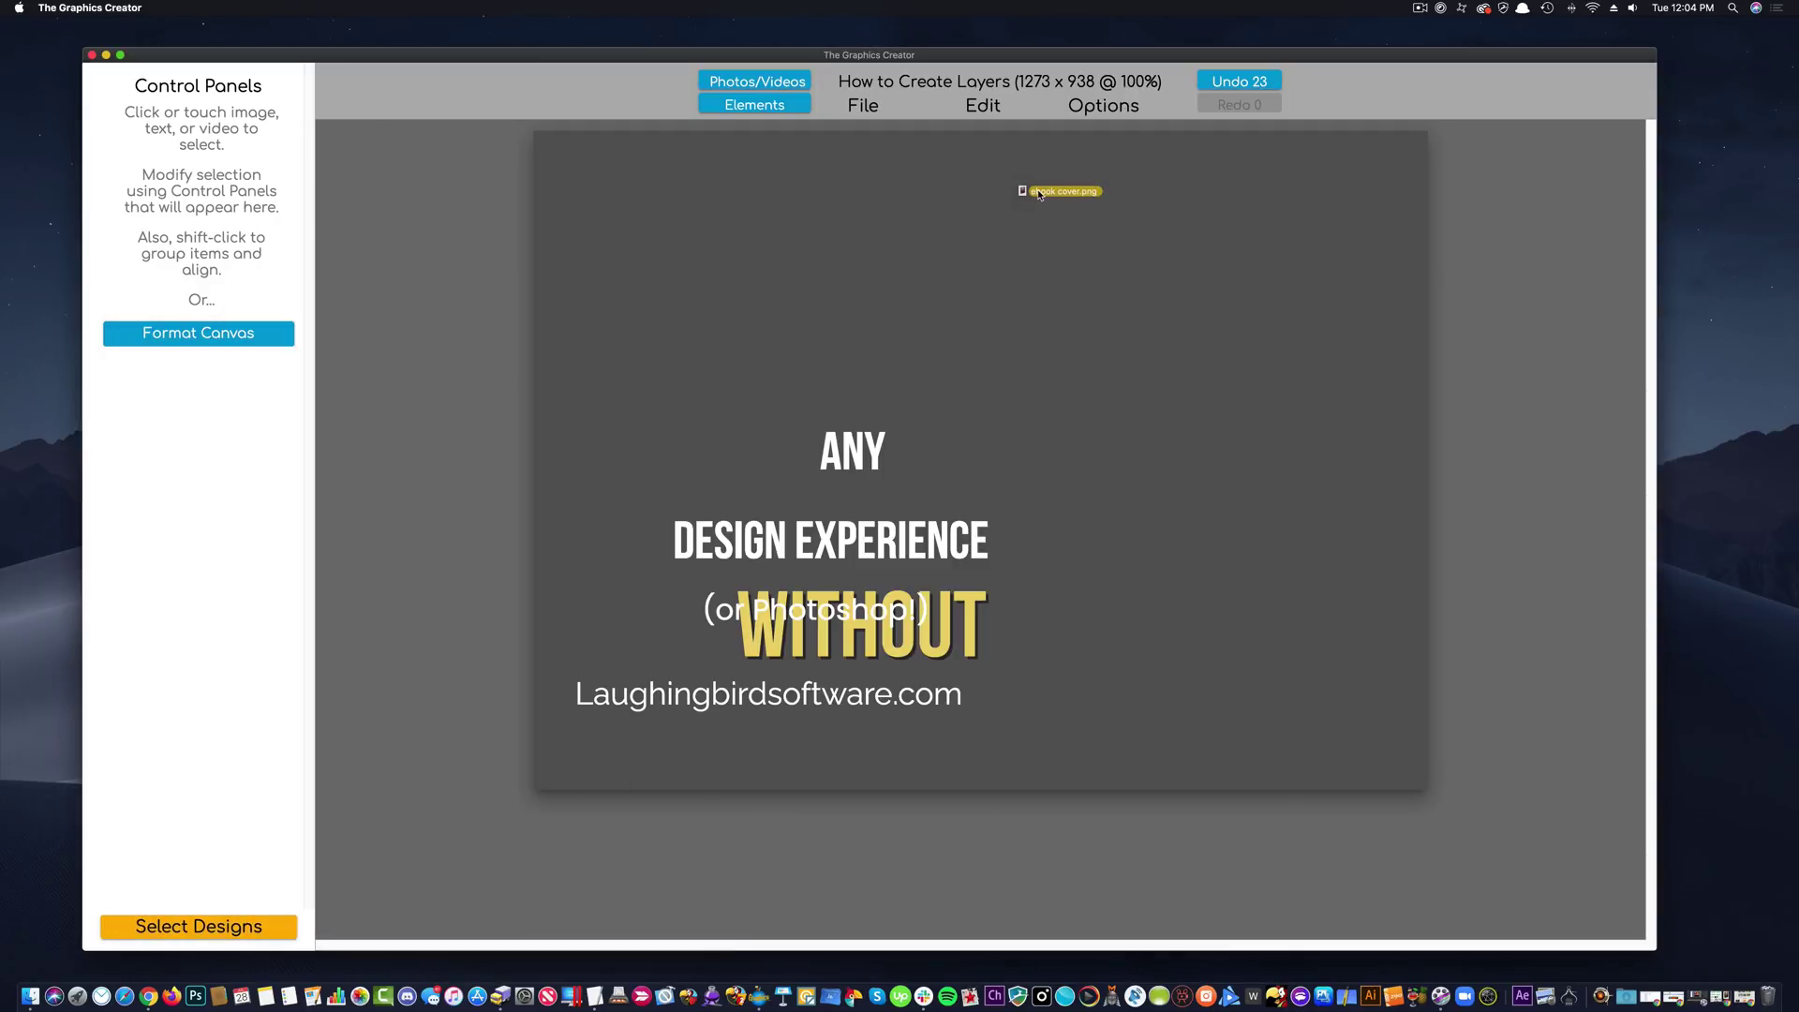
{"action": "left_click_drag", "start_coordinate": [978, 477], "coordinate": [866, 370]}
{"action": "left_click_drag", "start_coordinate": [1033, 622], "coordinate": [1143, 773]}
{"action": "left_click_drag", "start_coordinate": [937, 469], "coordinate": [1175, 506]}
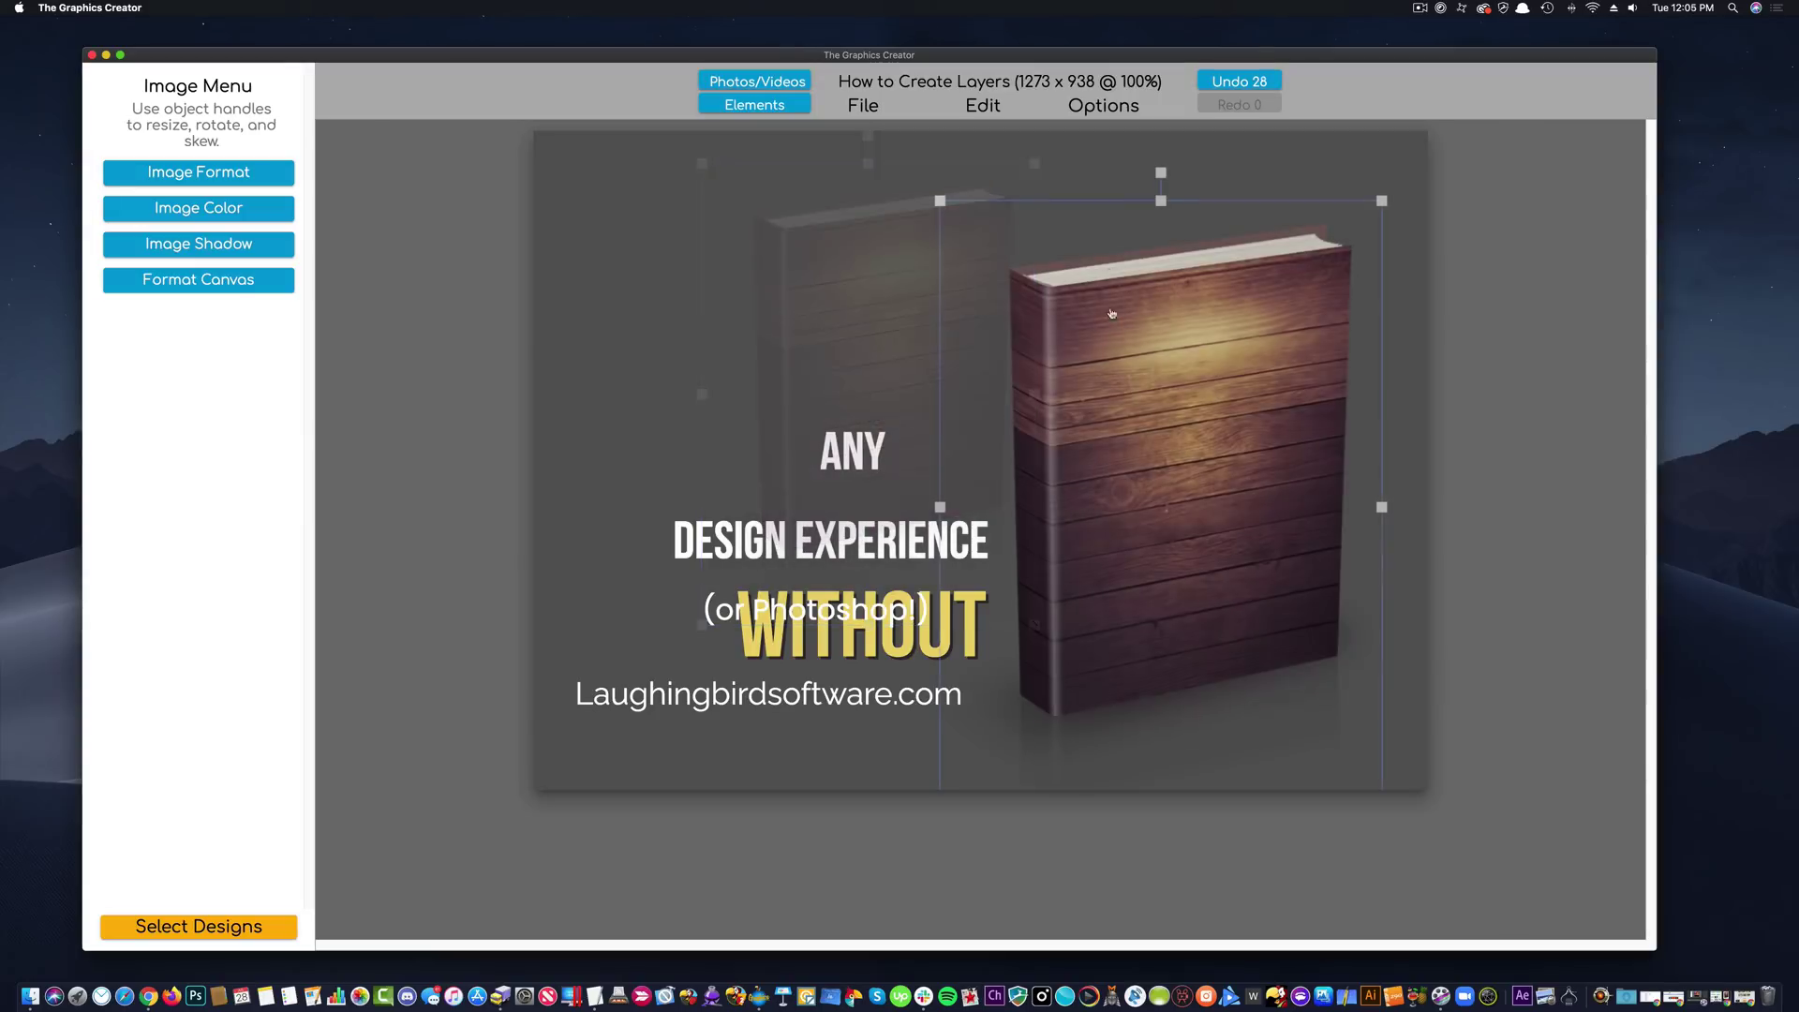
Add a placeholder box and move it onto the book's front face.
{"action": "left_click", "coordinate": [984, 107]}
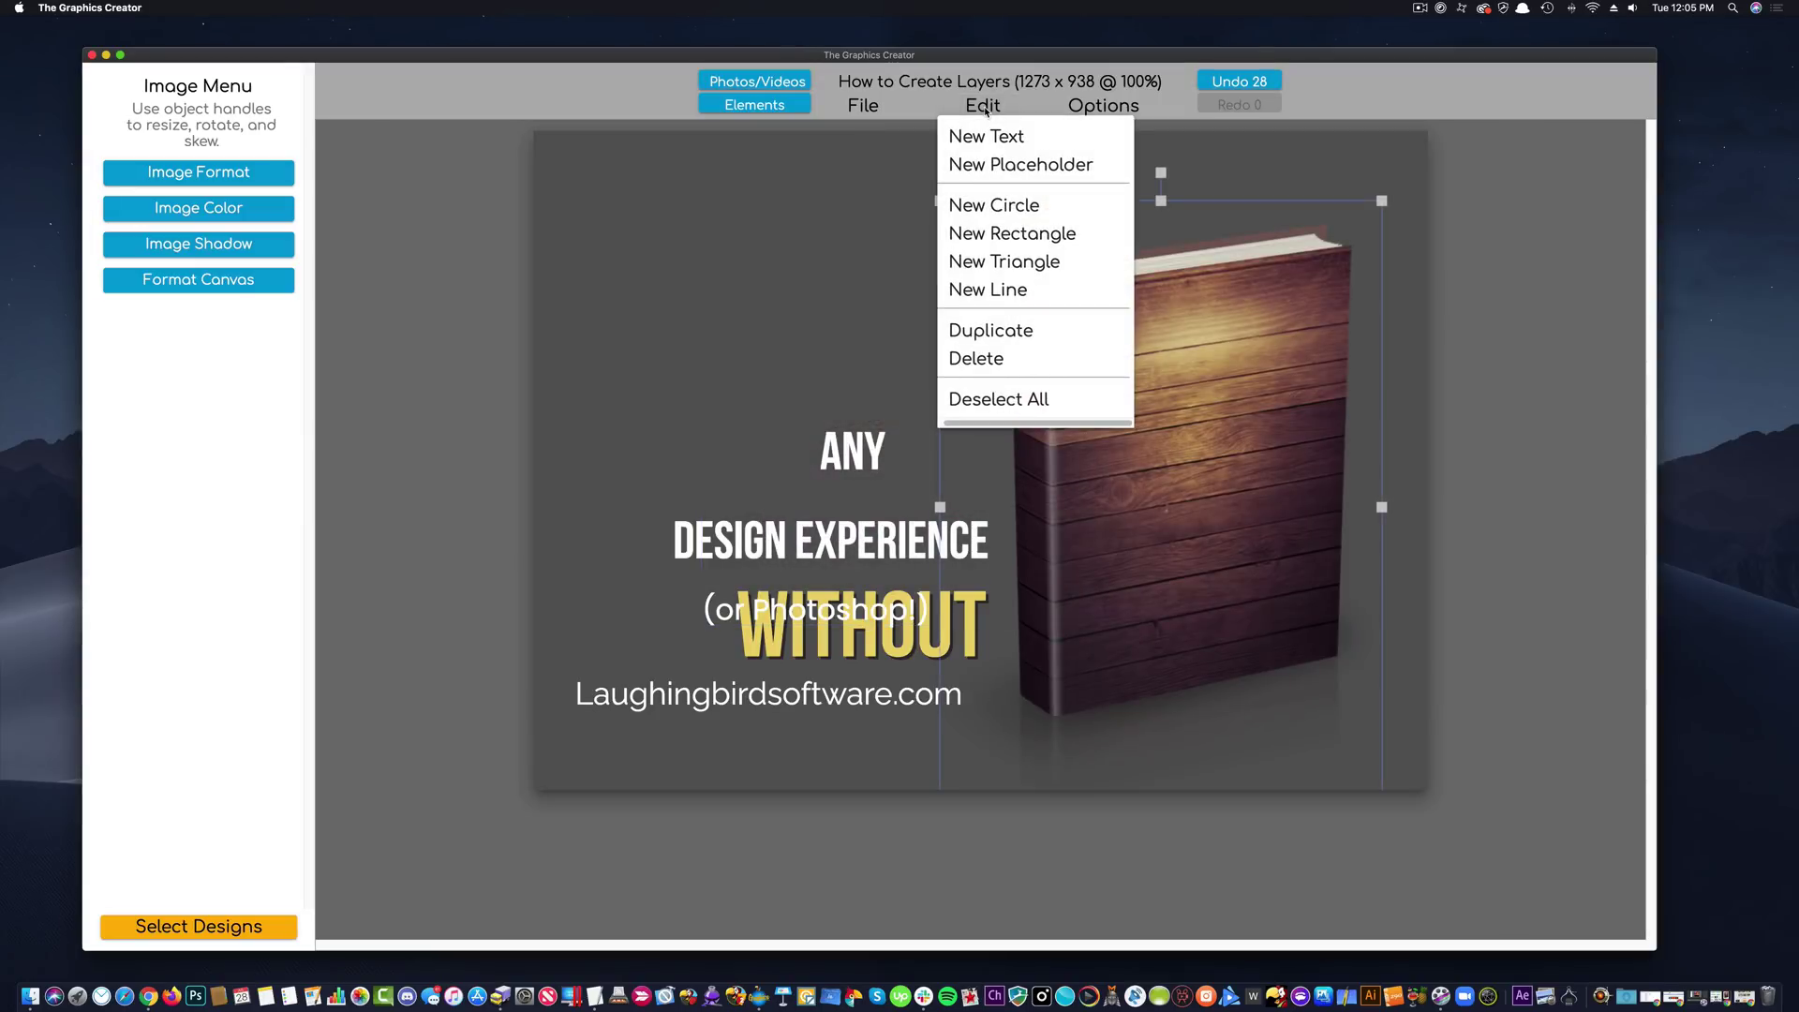
{"action": "left_click", "coordinate": [995, 166]}
{"action": "left_click", "coordinate": [940, 352]}
{"action": "left_click_drag", "start_coordinate": [926, 368], "coordinate": [896, 287]}
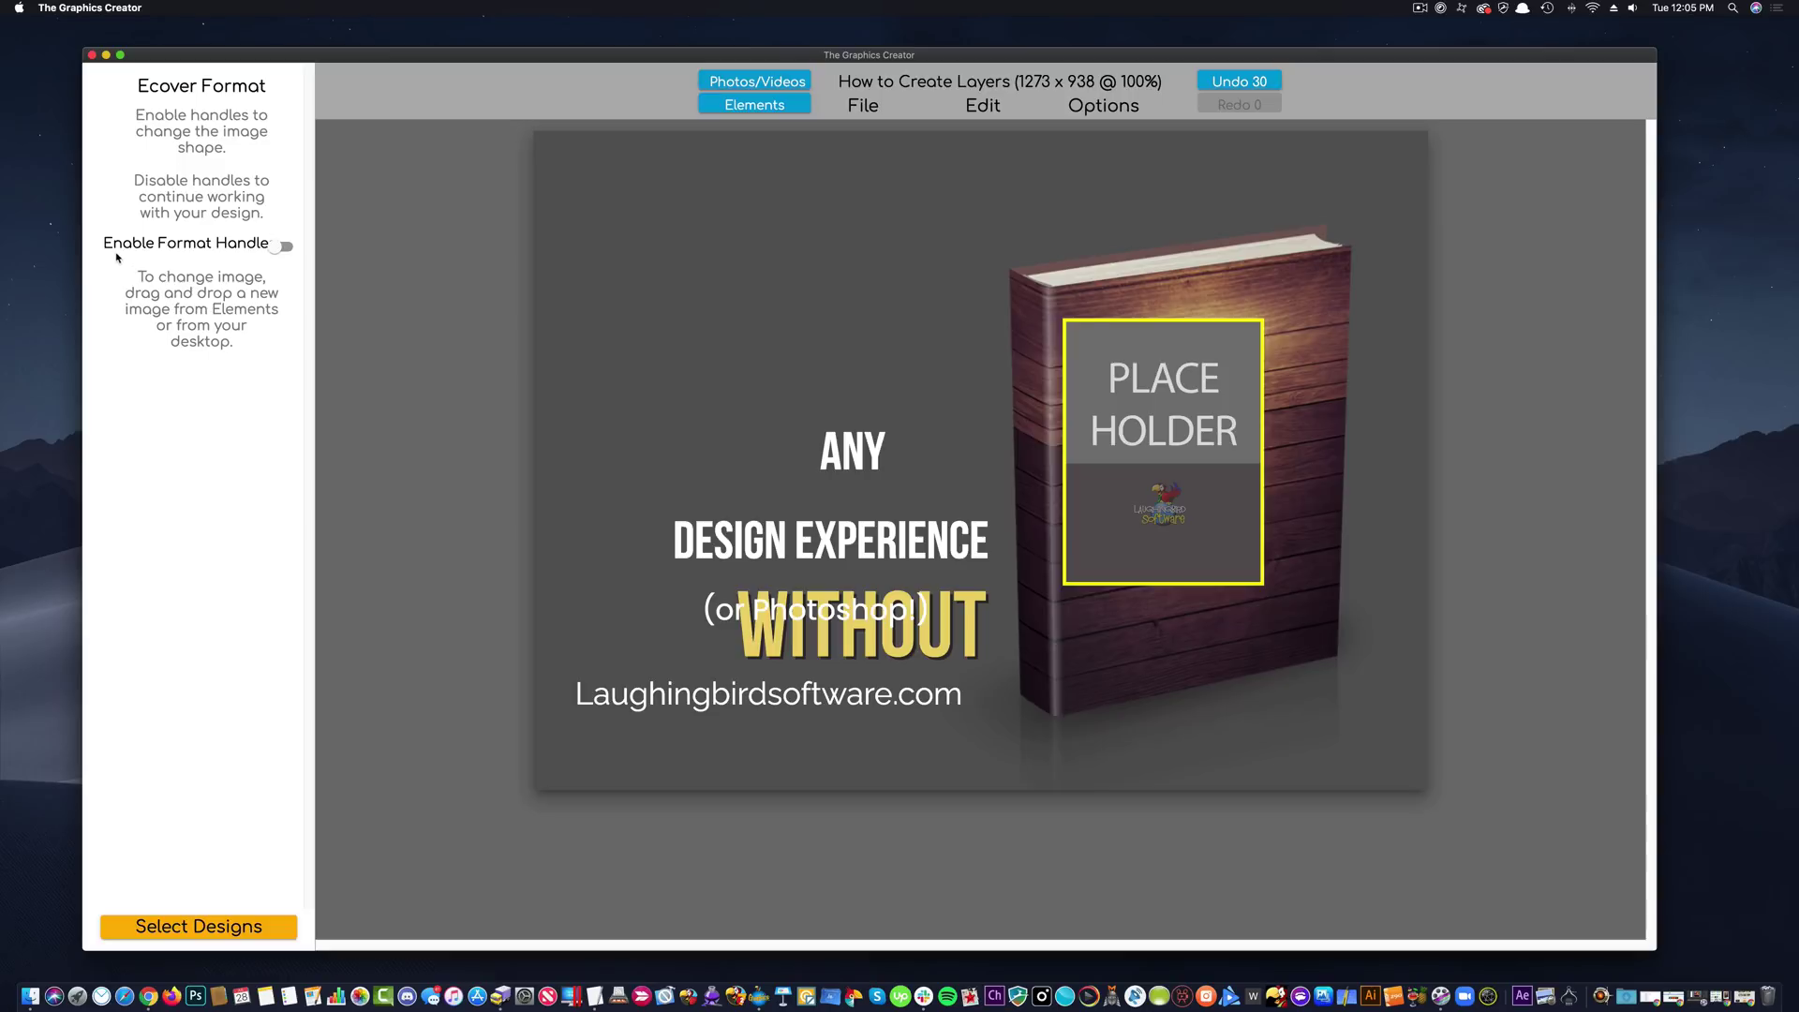
Stretch the placeholder's four corners to the book's front corners and lock its shape.
{"action": "left_click", "coordinate": [284, 252]}
{"action": "left_click_drag", "start_coordinate": [1262, 320], "coordinate": [1355, 262]}
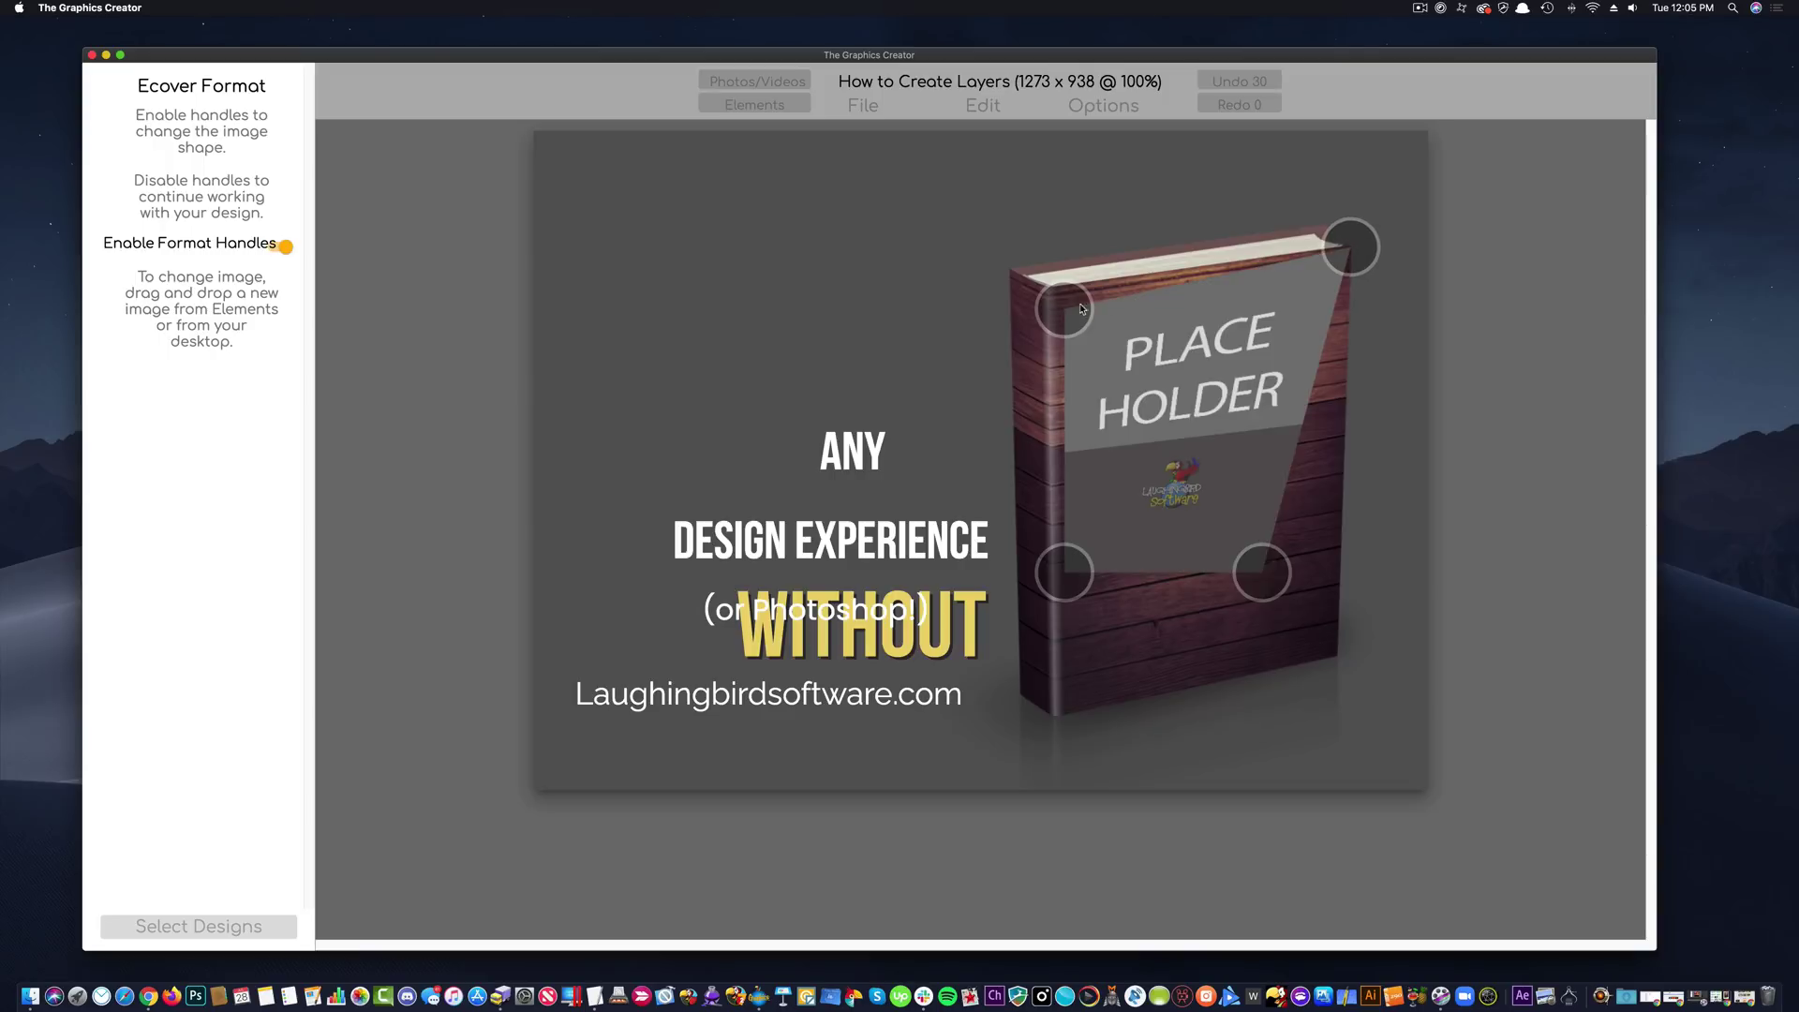
{"action": "left_click_drag", "start_coordinate": [1074, 310], "coordinate": [1056, 296]}
{"action": "left_click_drag", "start_coordinate": [1063, 571], "coordinate": [1051, 720]}
{"action": "left_click_drag", "start_coordinate": [1262, 572], "coordinate": [1338, 656]}
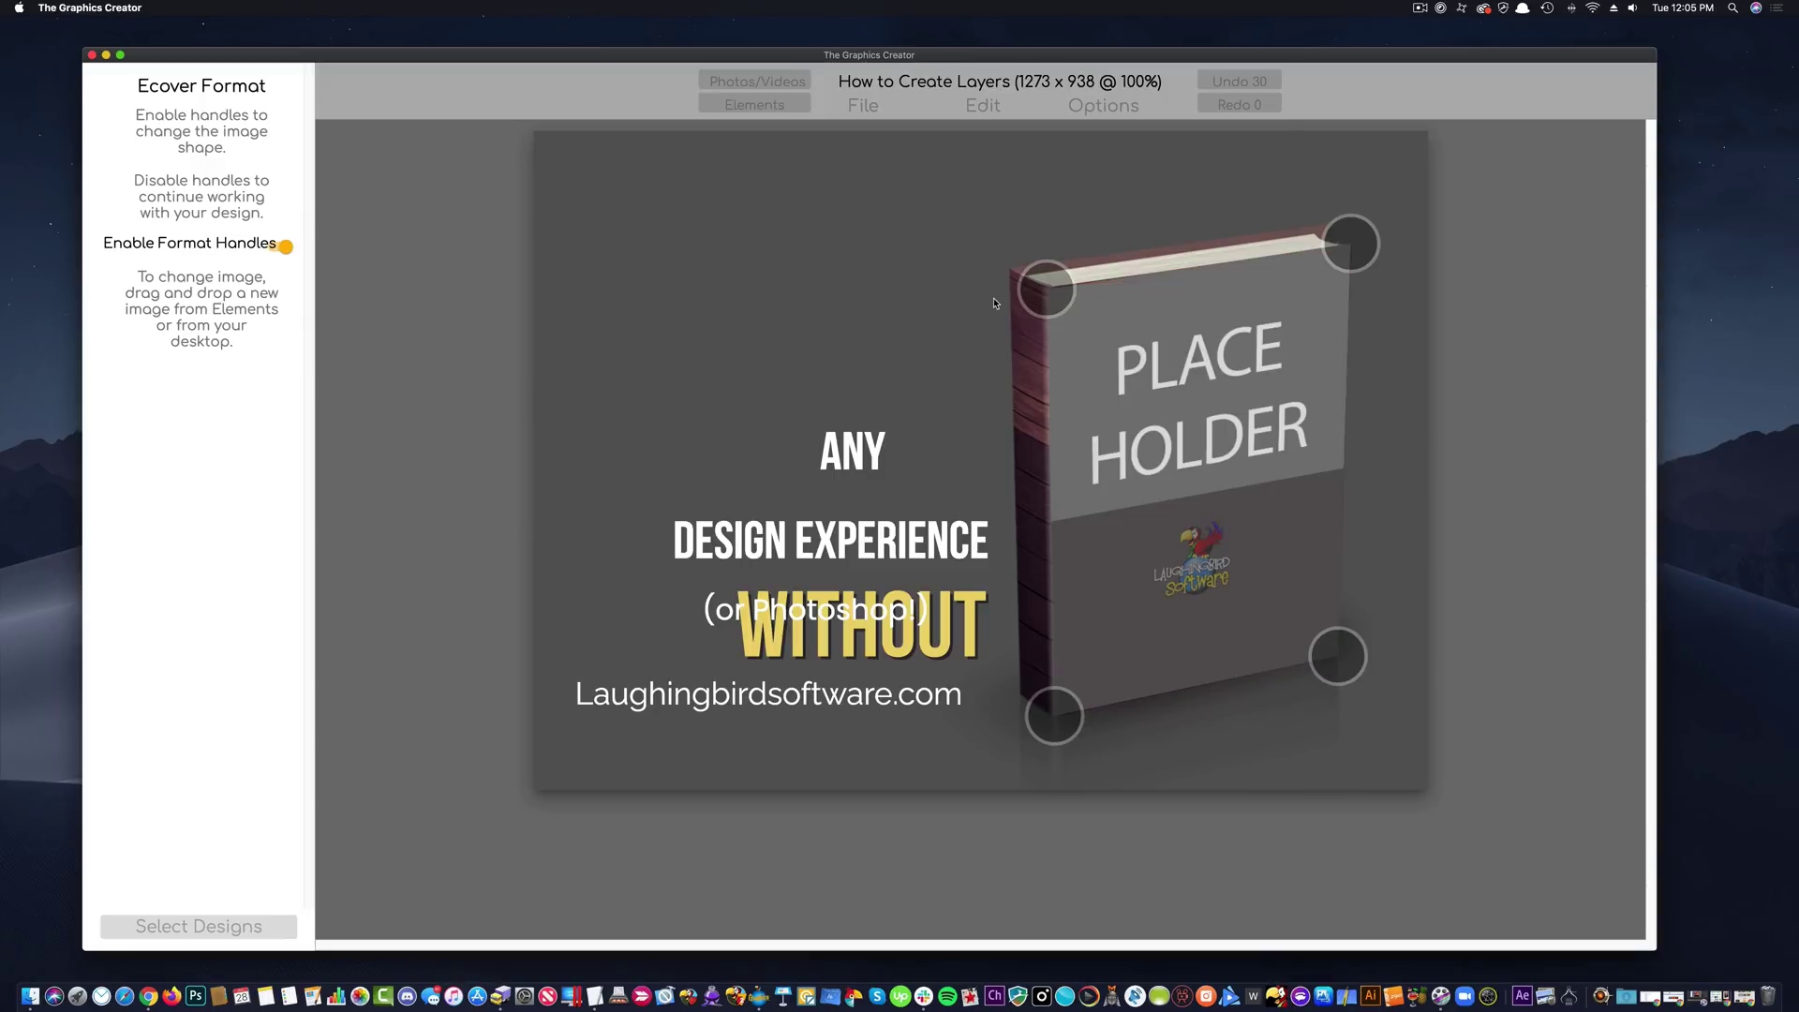
{"action": "left_click", "coordinate": [283, 247]}
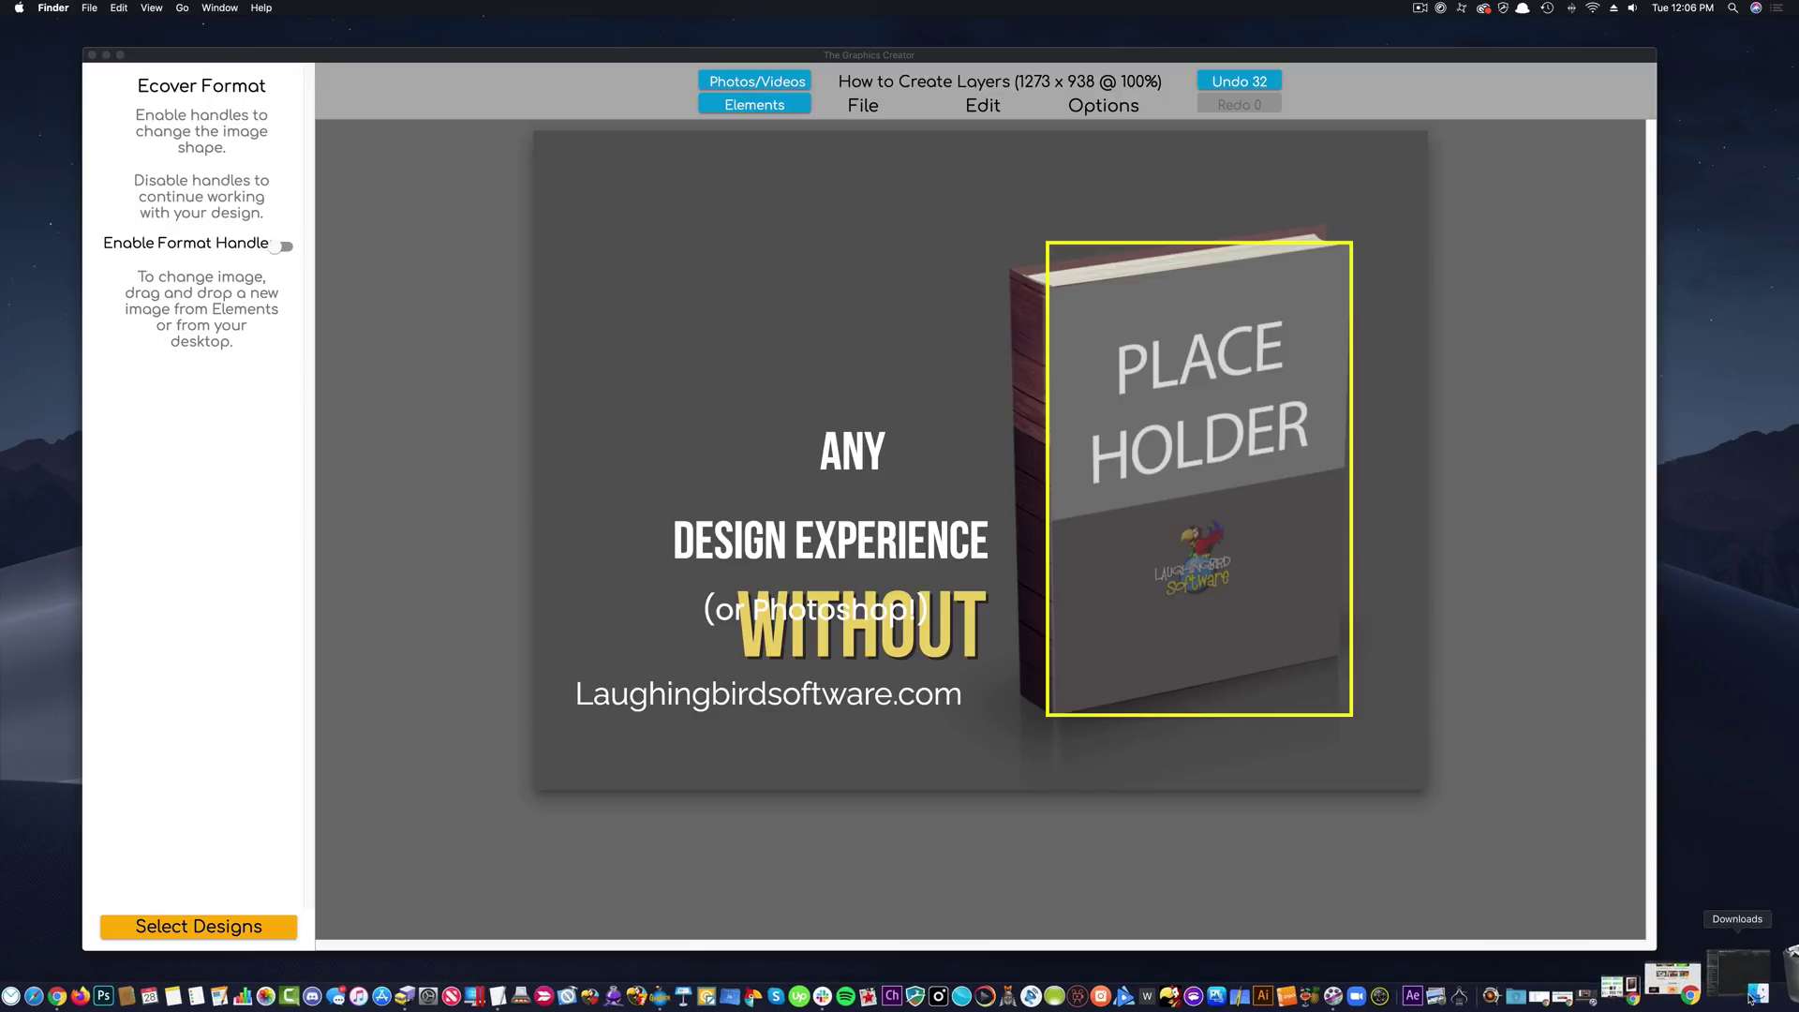
Drag flowers.png from the Downloads folder onto the book's placeholder cover.
{"action": "left_click", "coordinate": [1722, 995]}
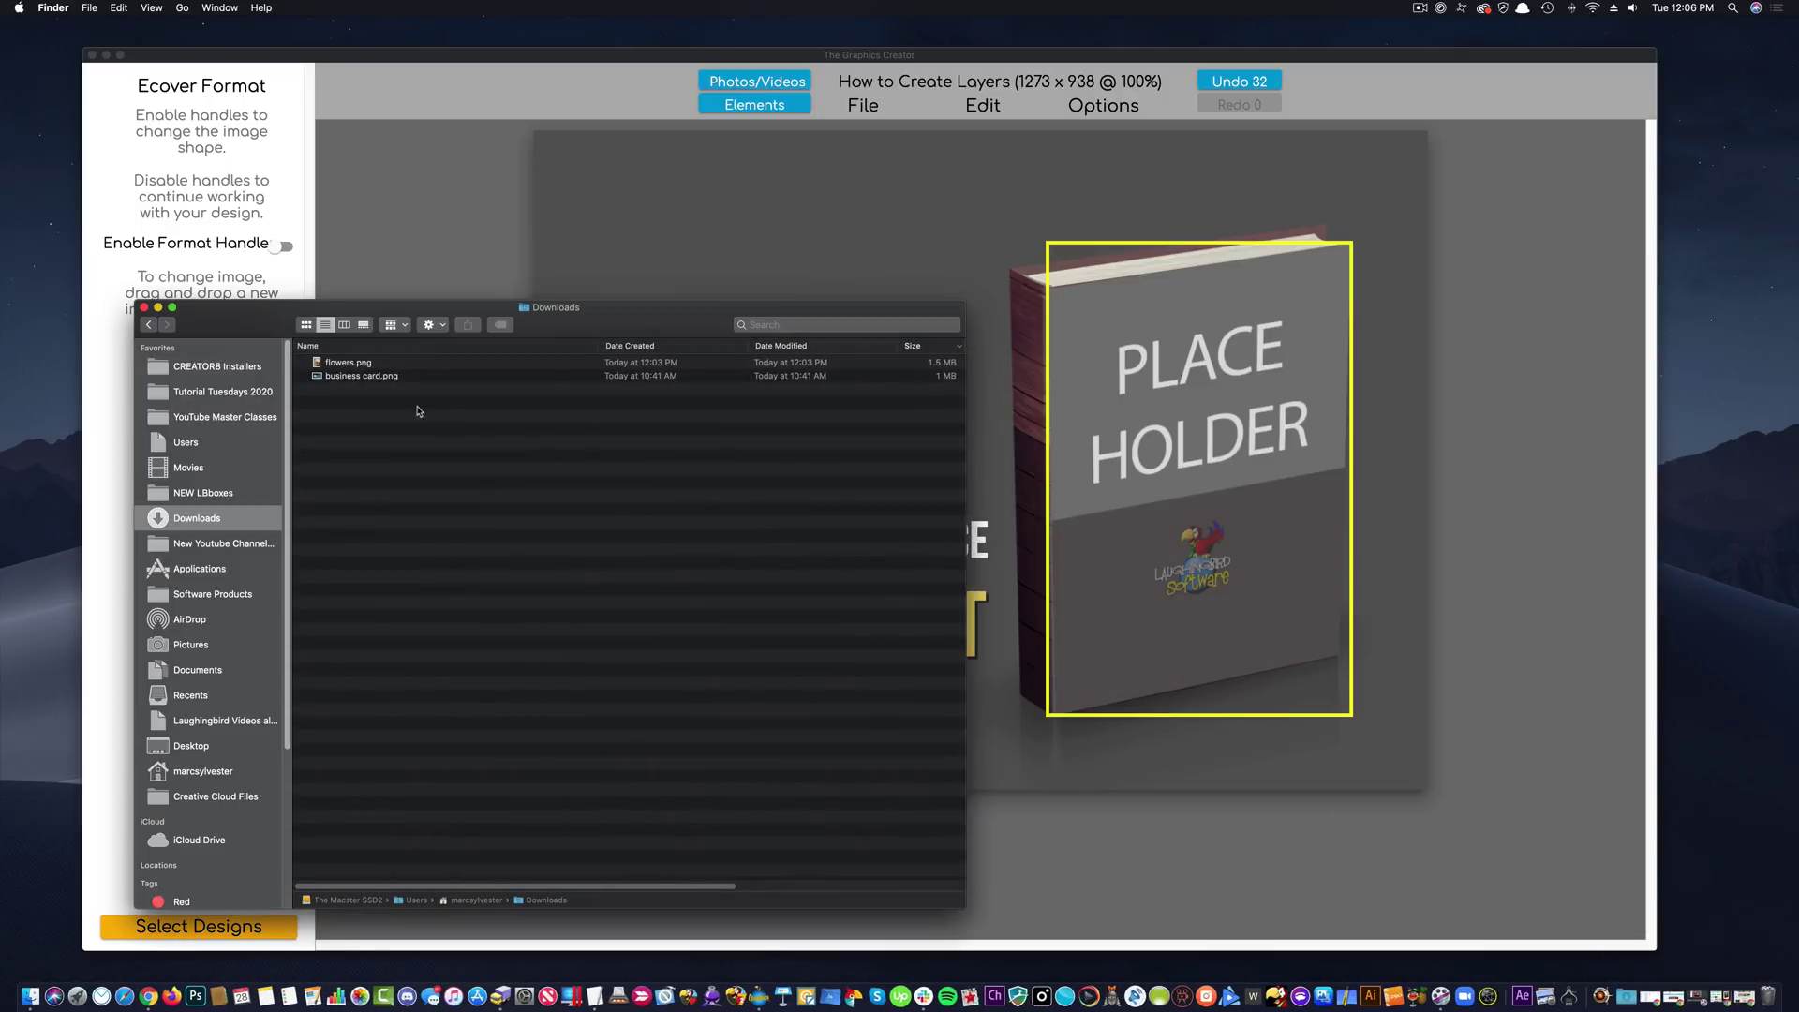
{"action": "left_click", "coordinate": [355, 364]}
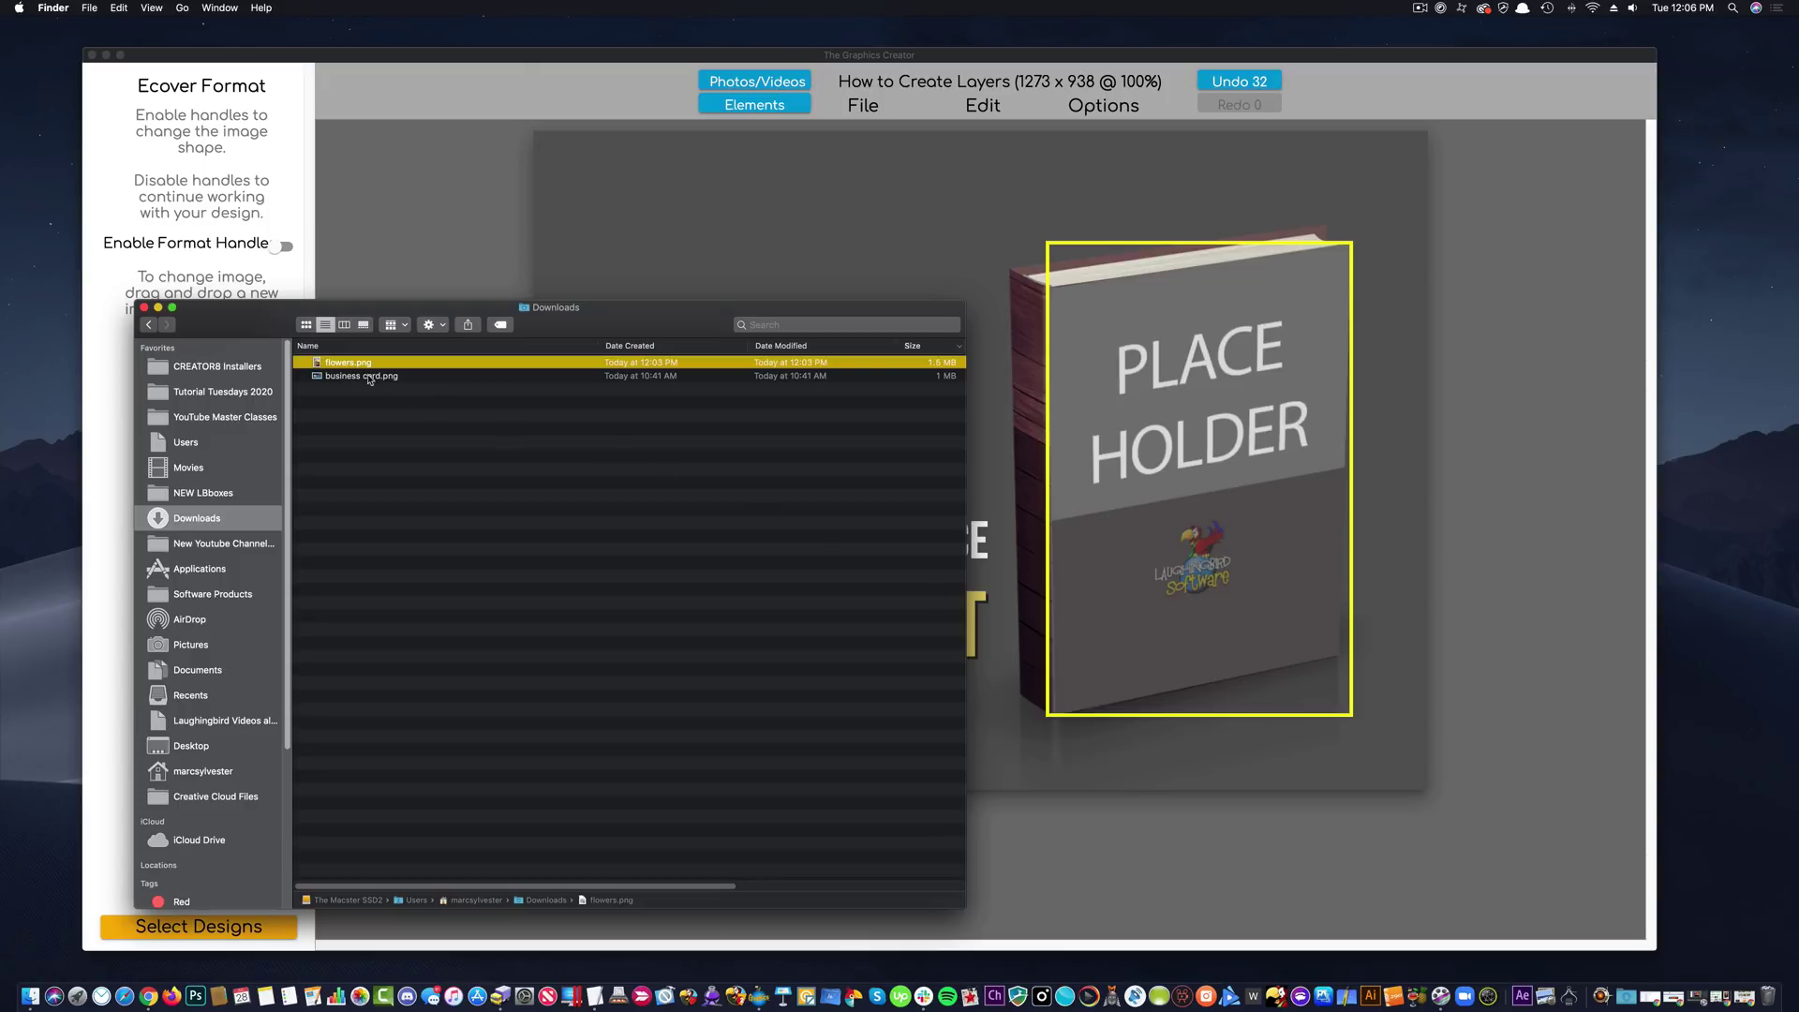
{"action": "left_click_drag", "start_coordinate": [593, 377], "coordinate": [1171, 395]}
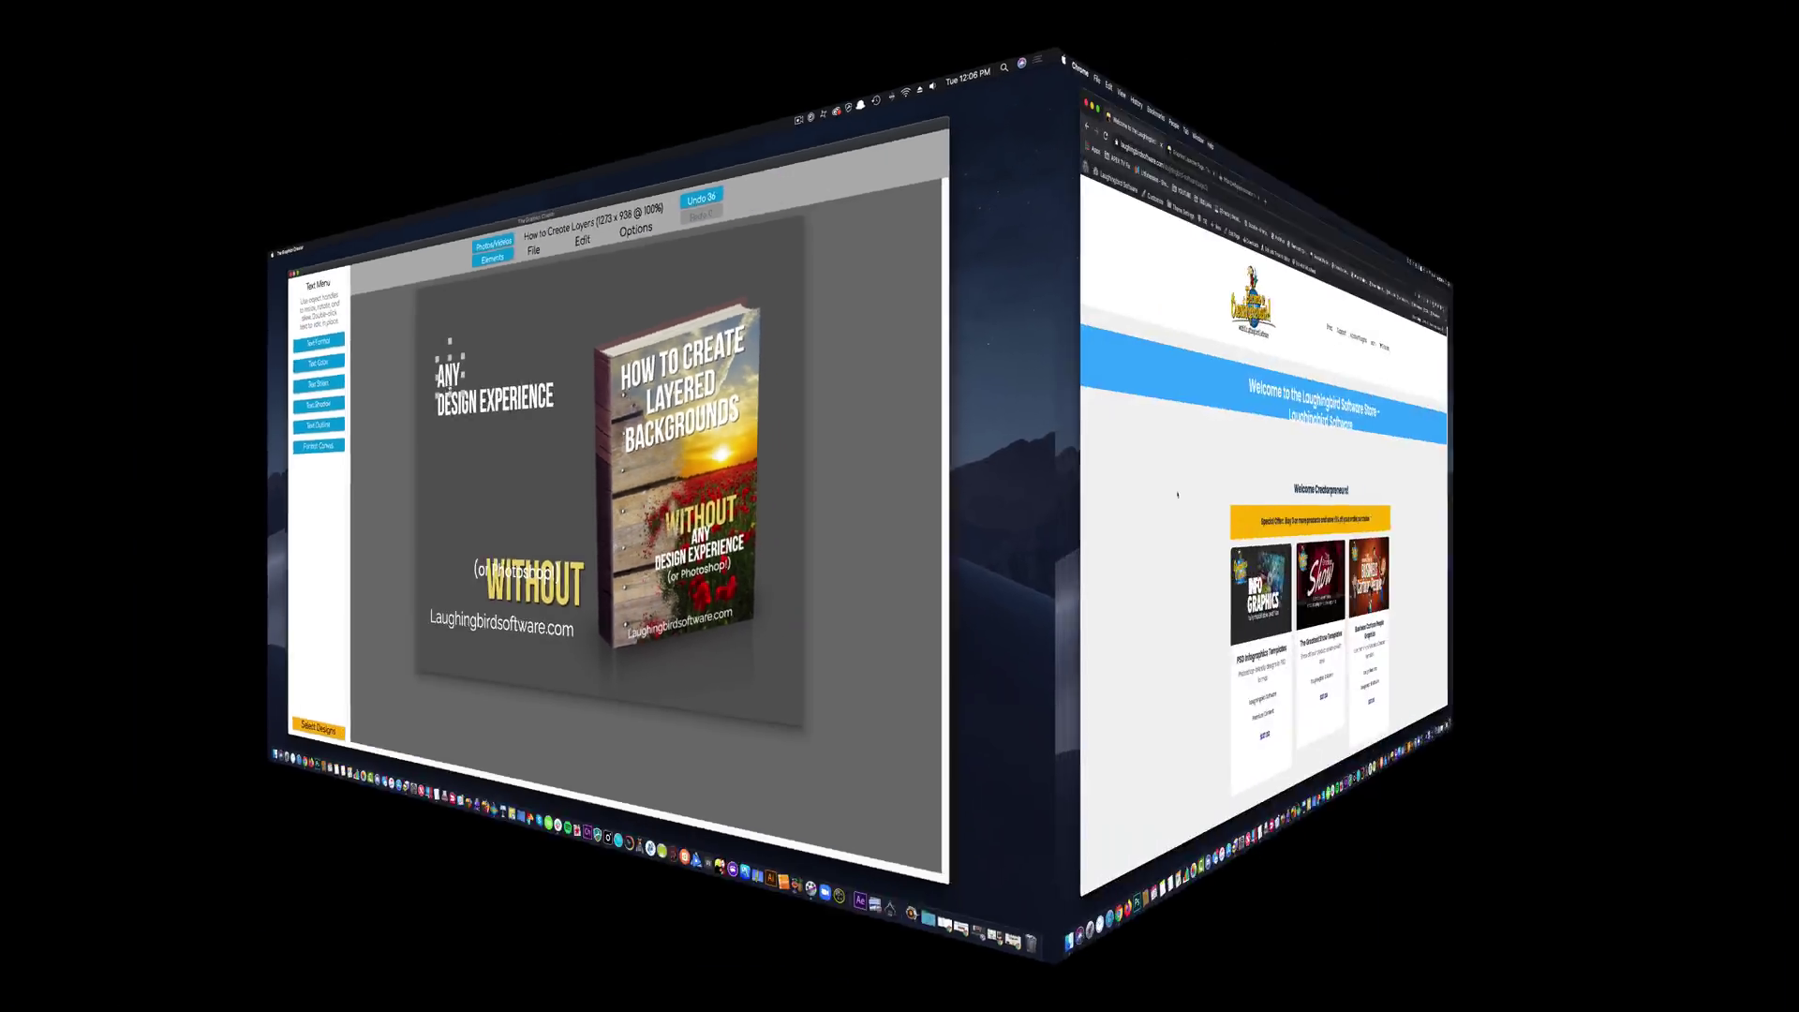
Scroll through the eCover Templates and eCover & Mockup 3D Models grids.
{"action": "scroll", "coordinate": [318, 491], "scroll_direction": "down", "scroll_amount": 5}
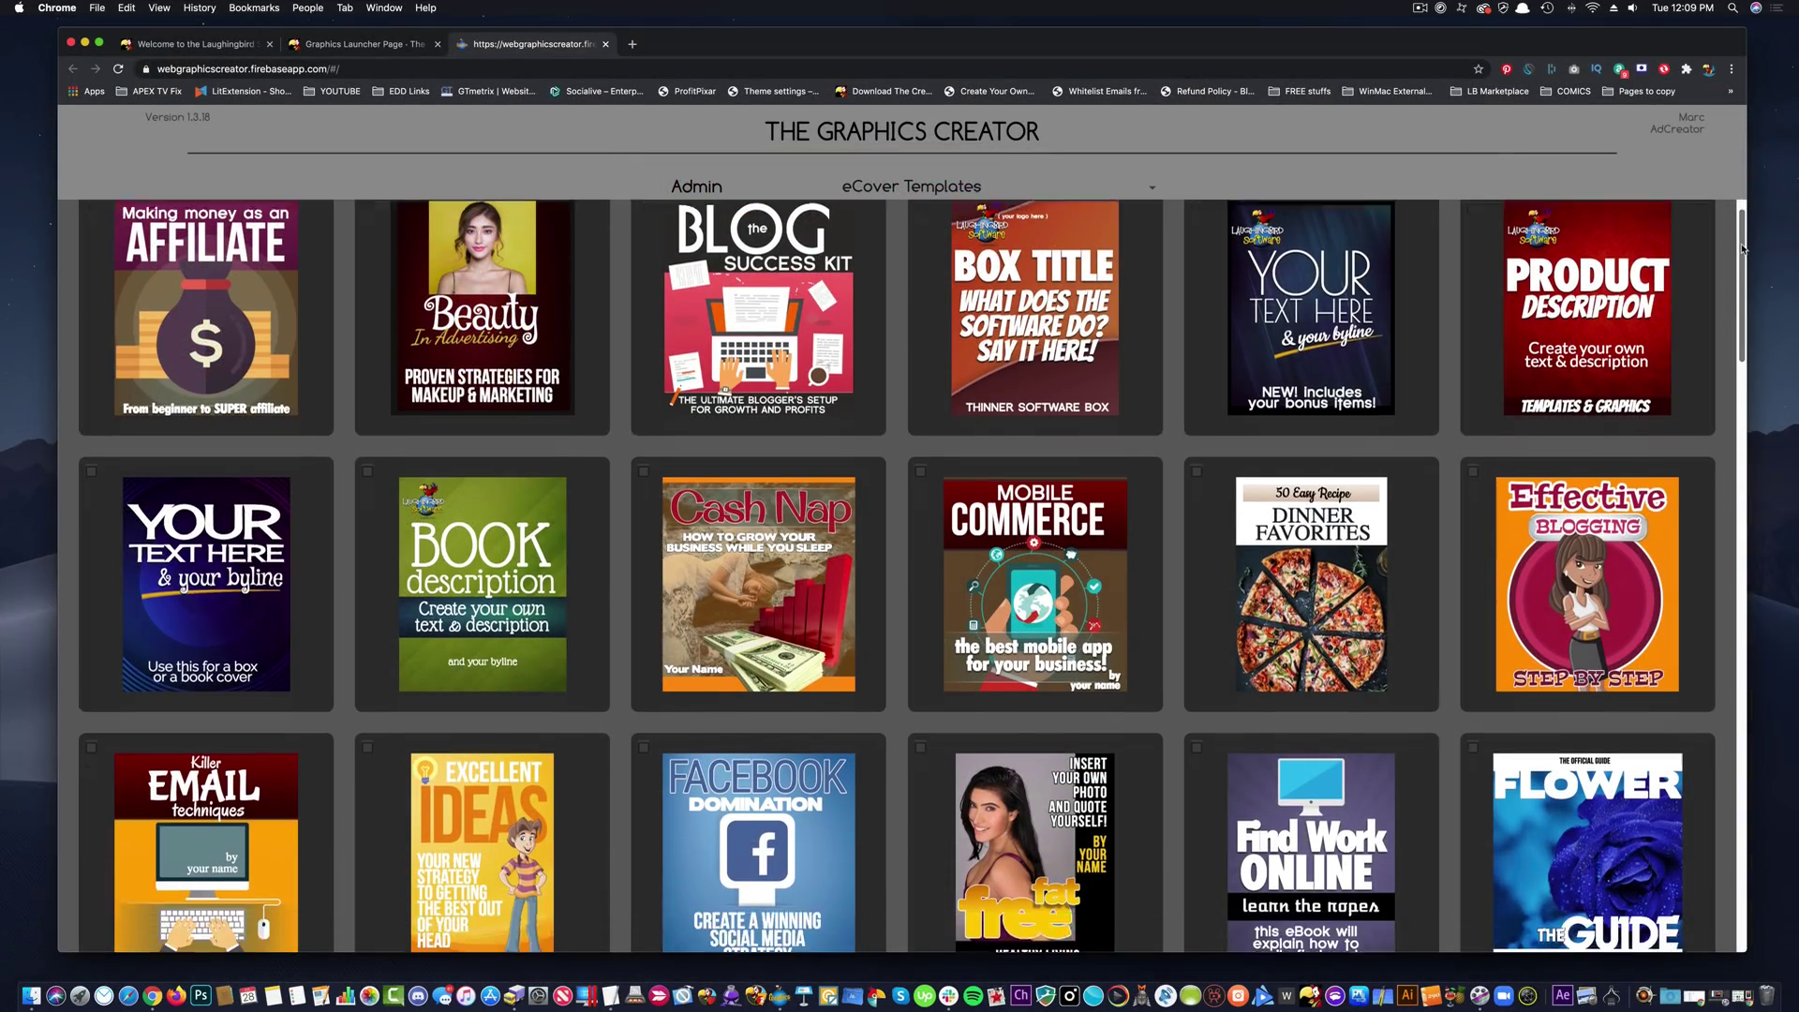
{"action": "left_click_drag", "start_coordinate": [1745, 240], "coordinate": [1745, 373]}
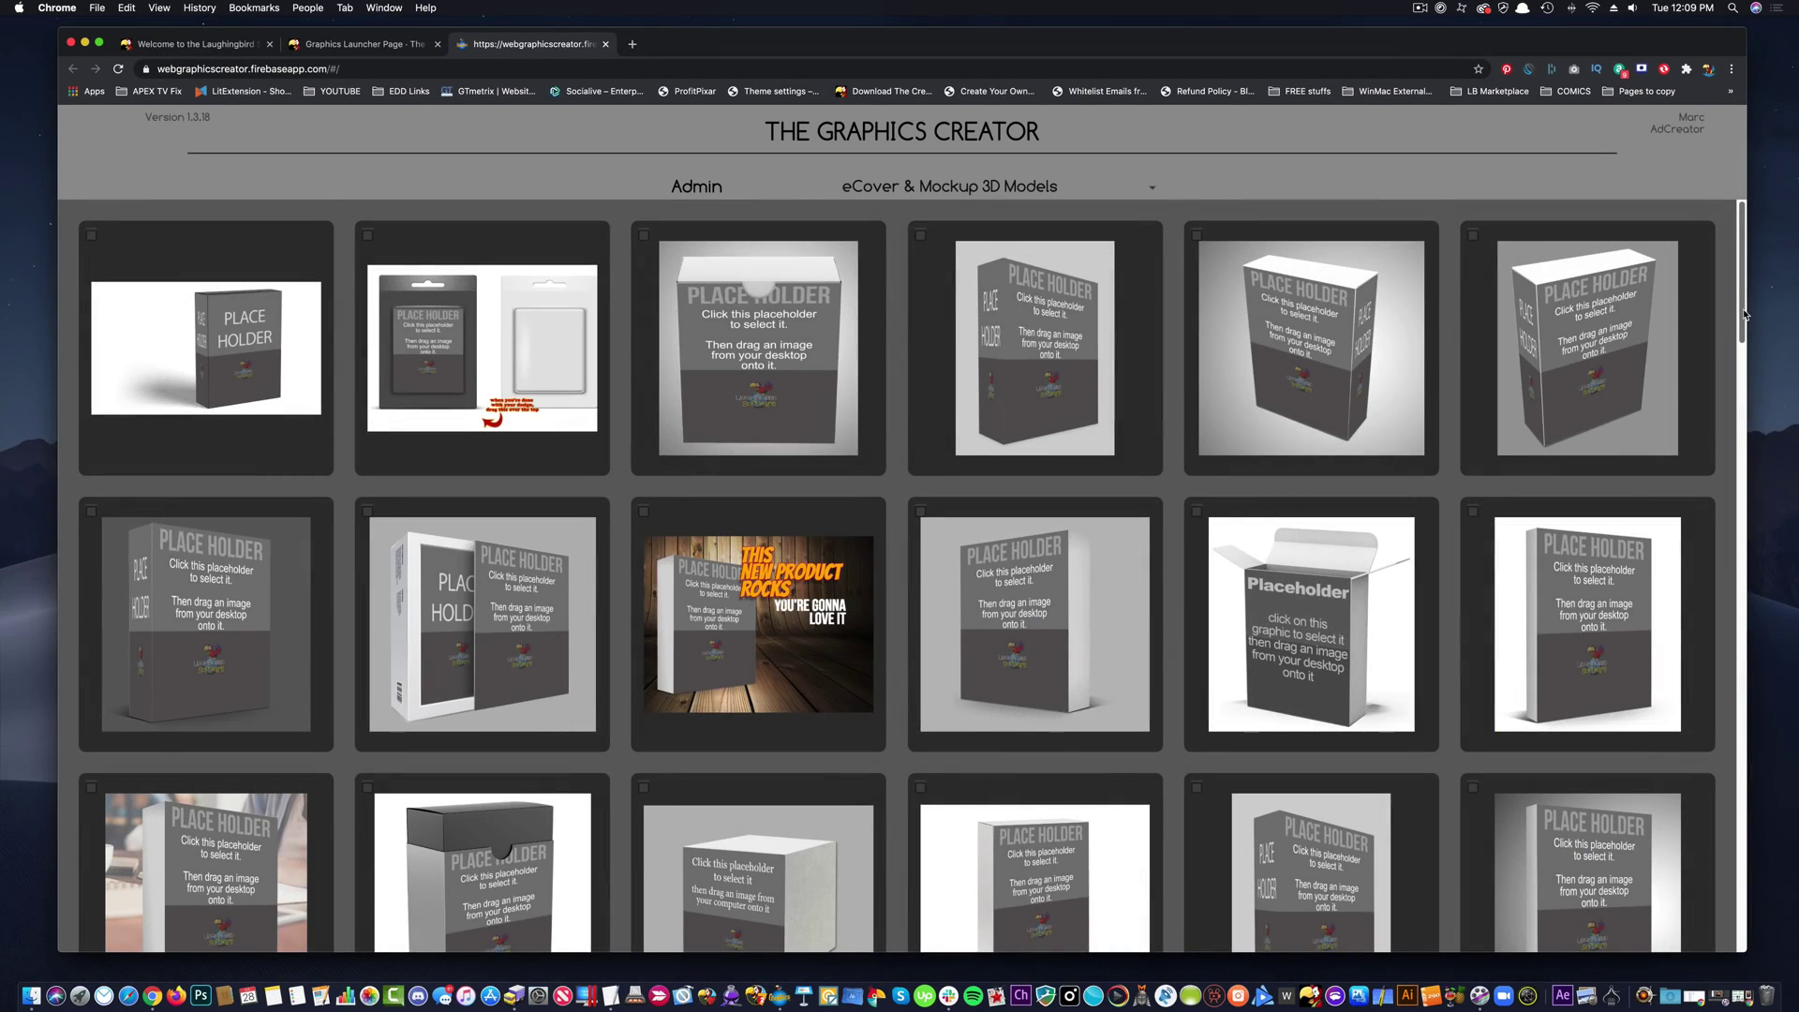
{"action": "left_click_drag", "start_coordinate": [1745, 318], "coordinate": [1745, 361]}
{"action": "scroll", "coordinate": [1687, 363], "scroll_direction": "down", "scroll_amount": 5}
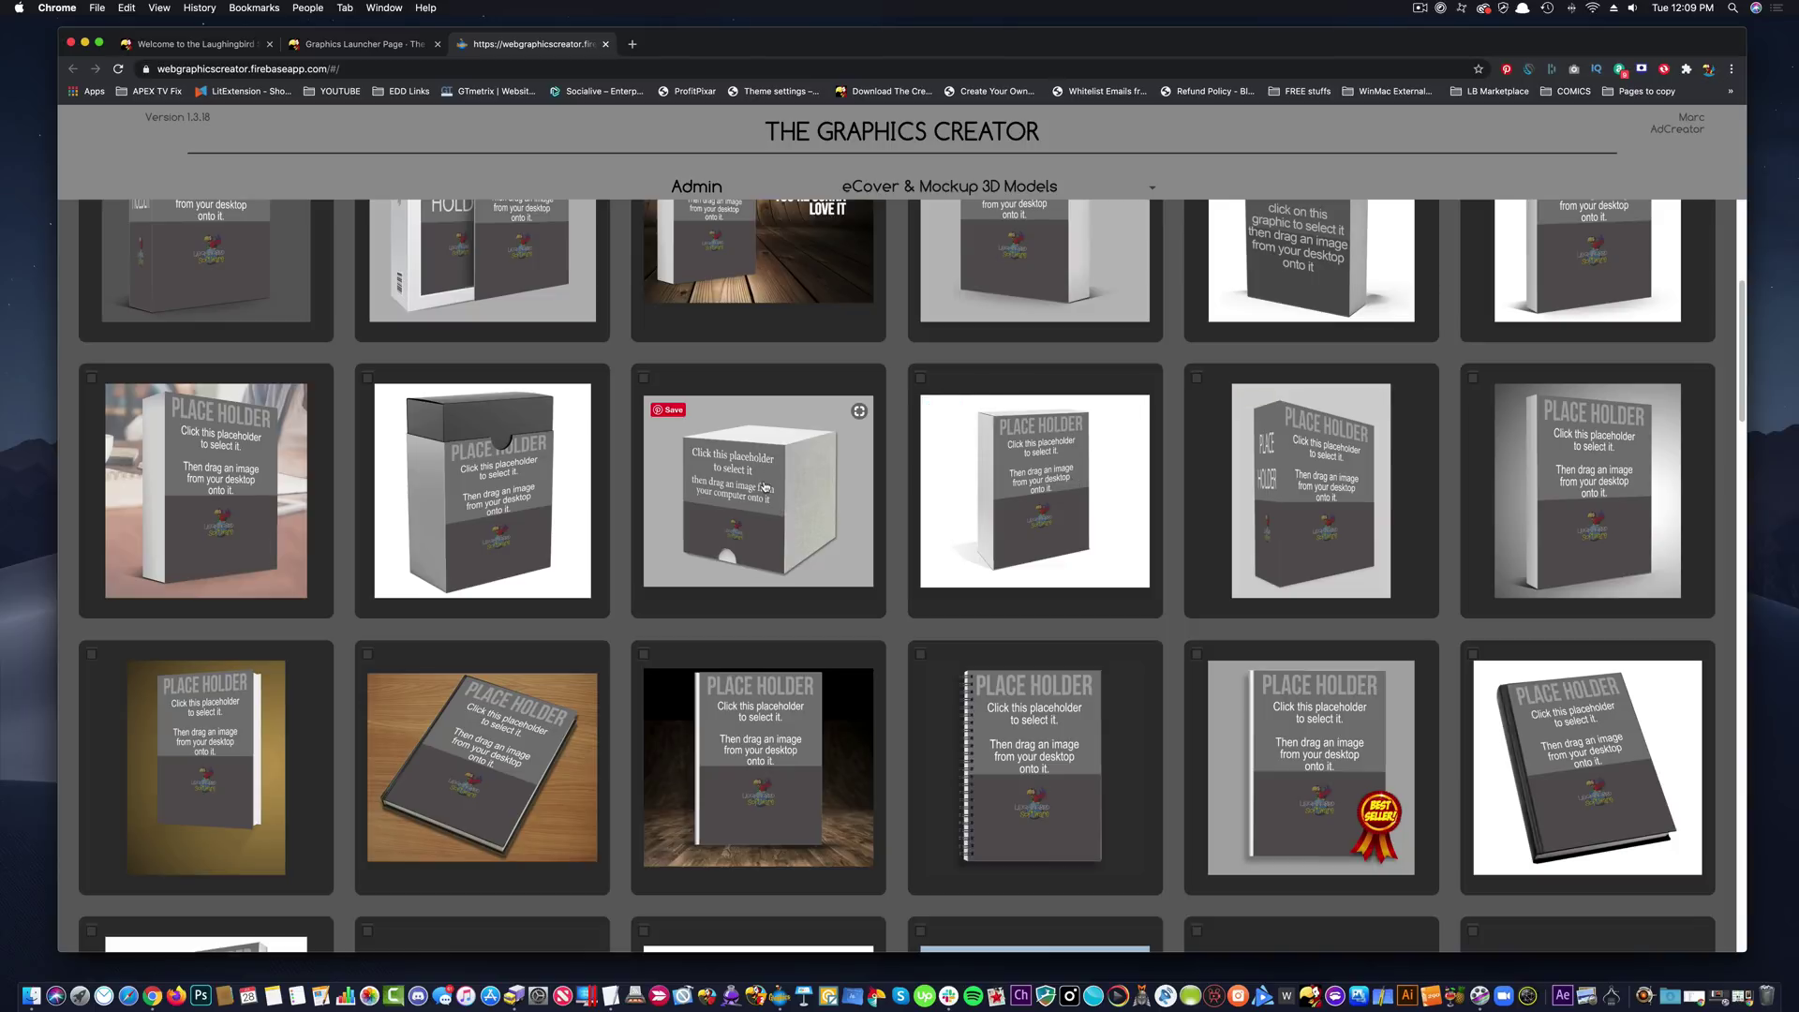
{"action": "scroll", "coordinate": [502, 517], "scroll_direction": "down", "scroll_amount": 5}
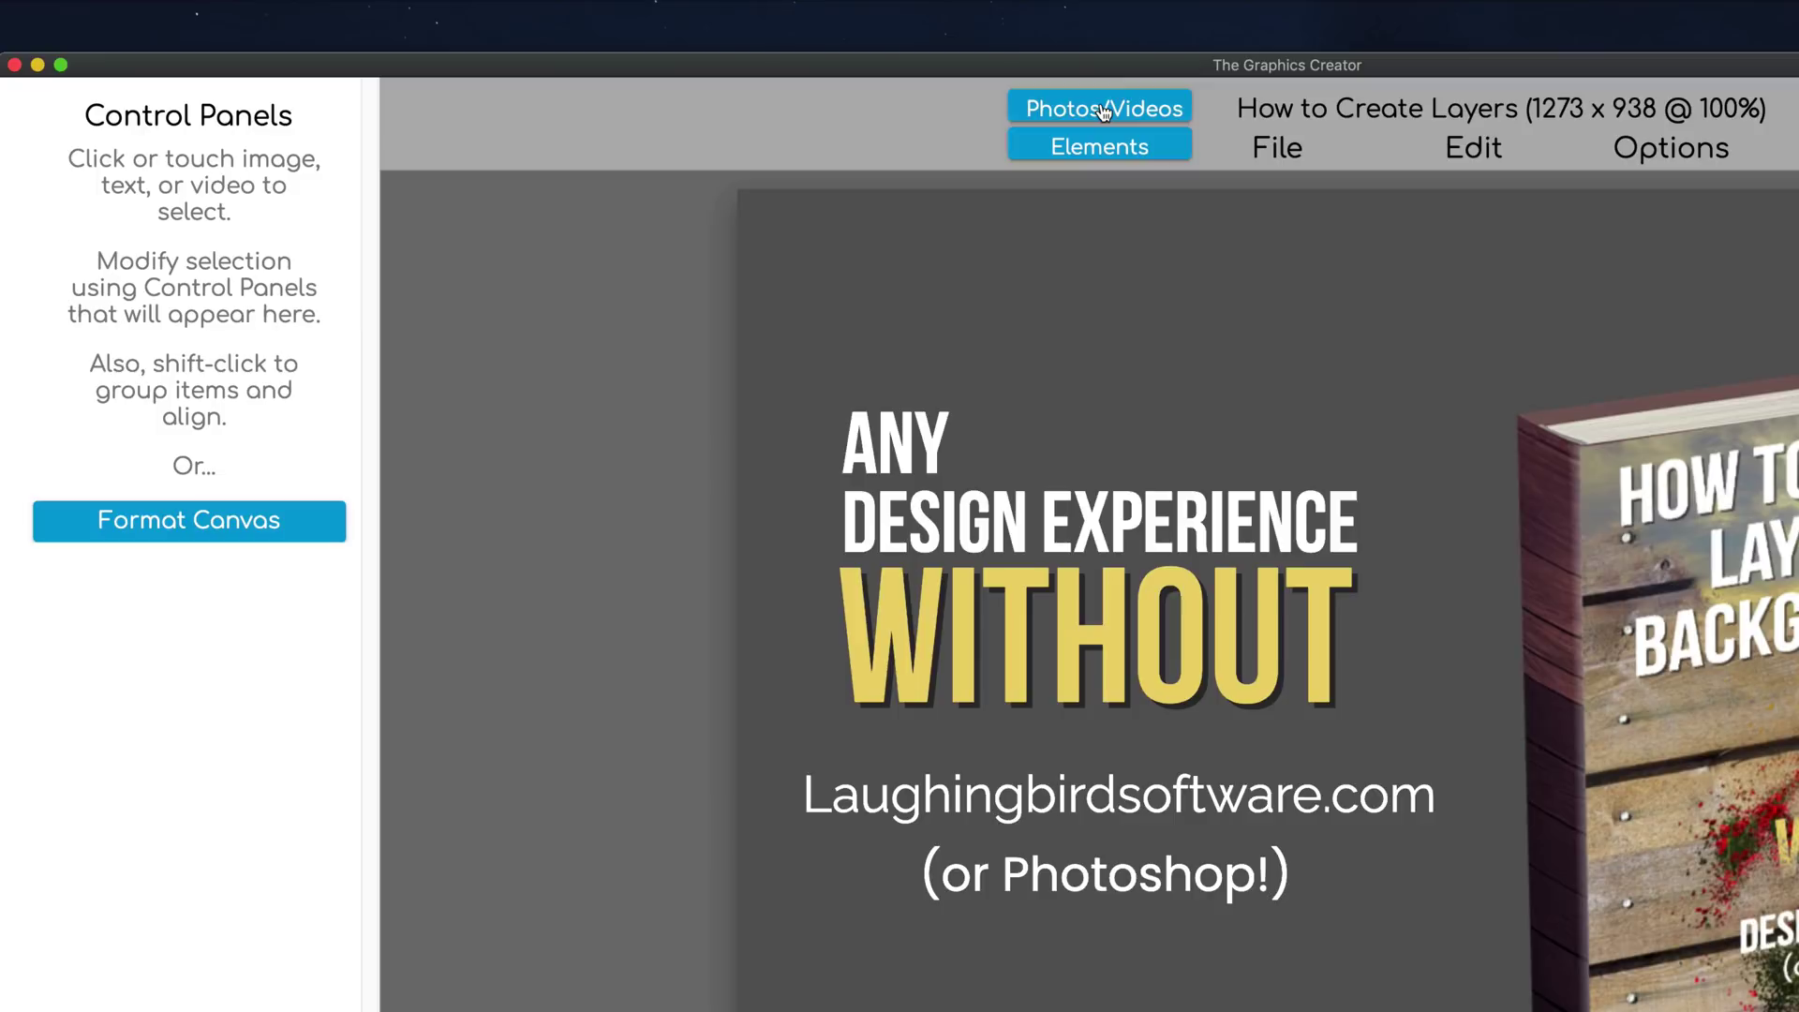
Search Pexels photos for 'sunset'.
{"action": "left_click", "coordinate": [1103, 110]}
{"action": "left_click", "coordinate": [237, 333]}
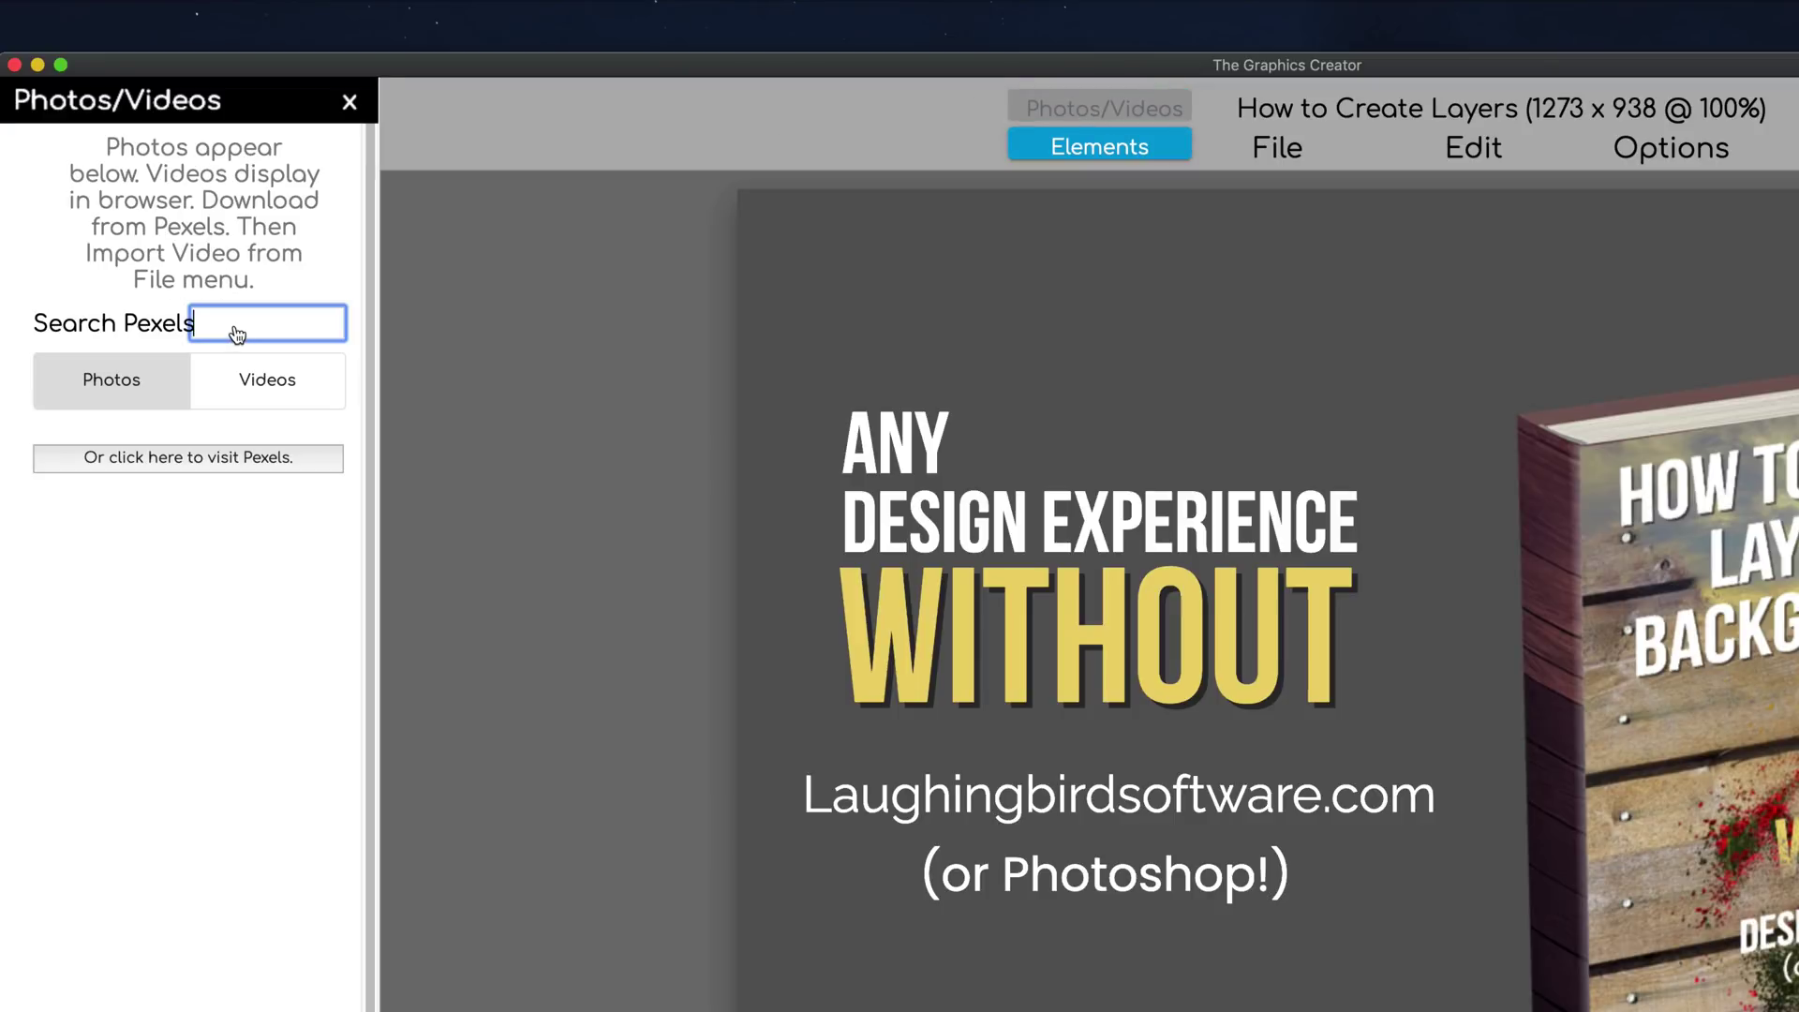
{"action": "type", "text": "sunset"}
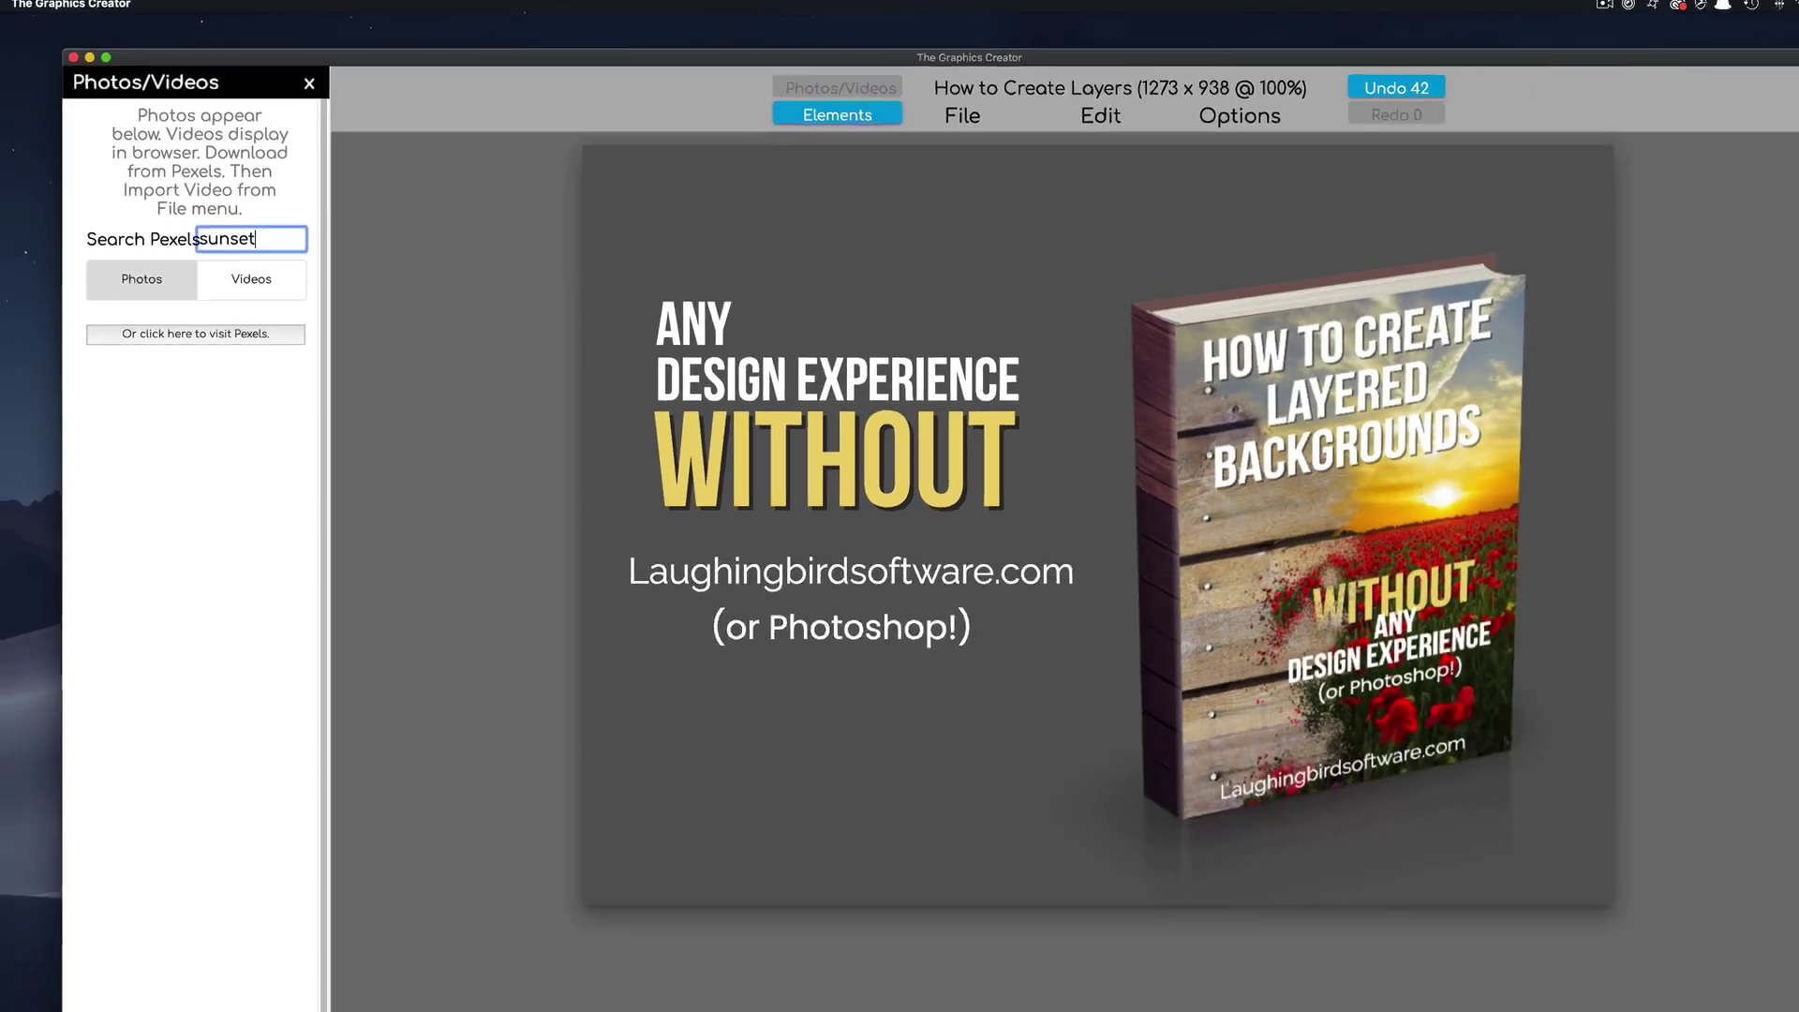
{"action": "key", "text": "Return"}
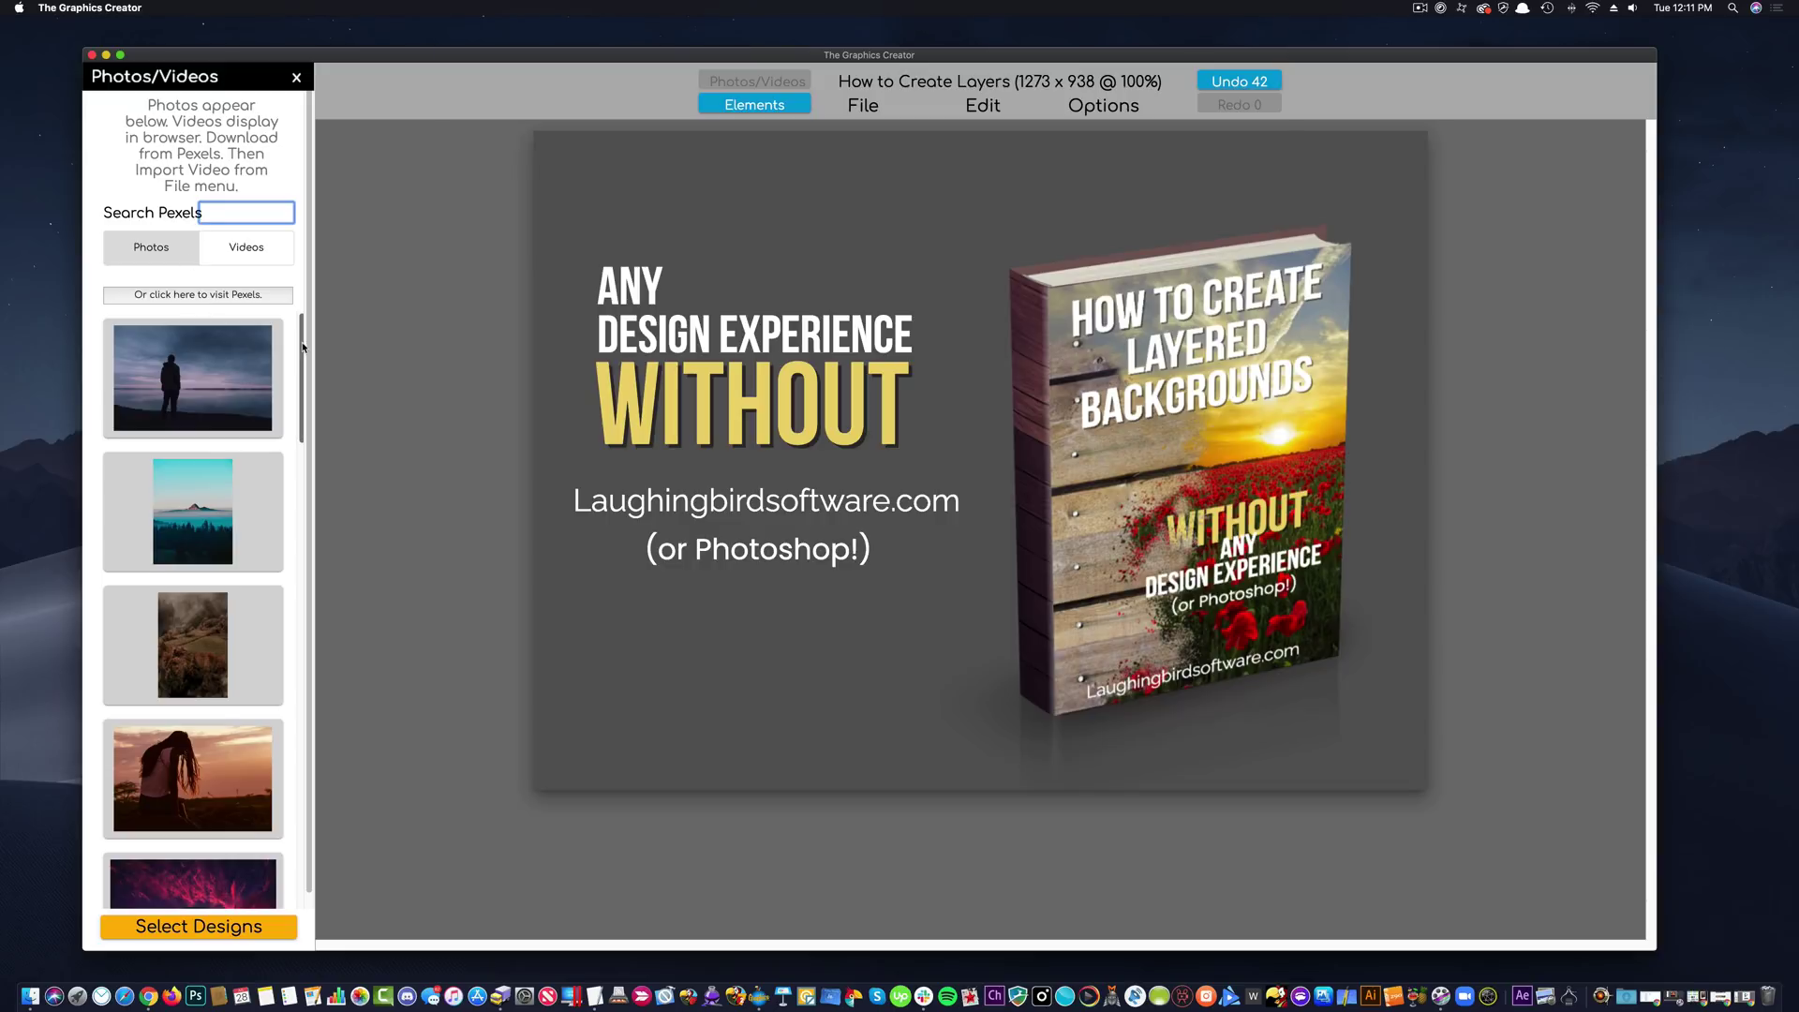
Place the beach sunset photo as the background and move the website and WITHOUT text lower.
{"action": "left_click_drag", "start_coordinate": [303, 348], "coordinate": [311, 843]}
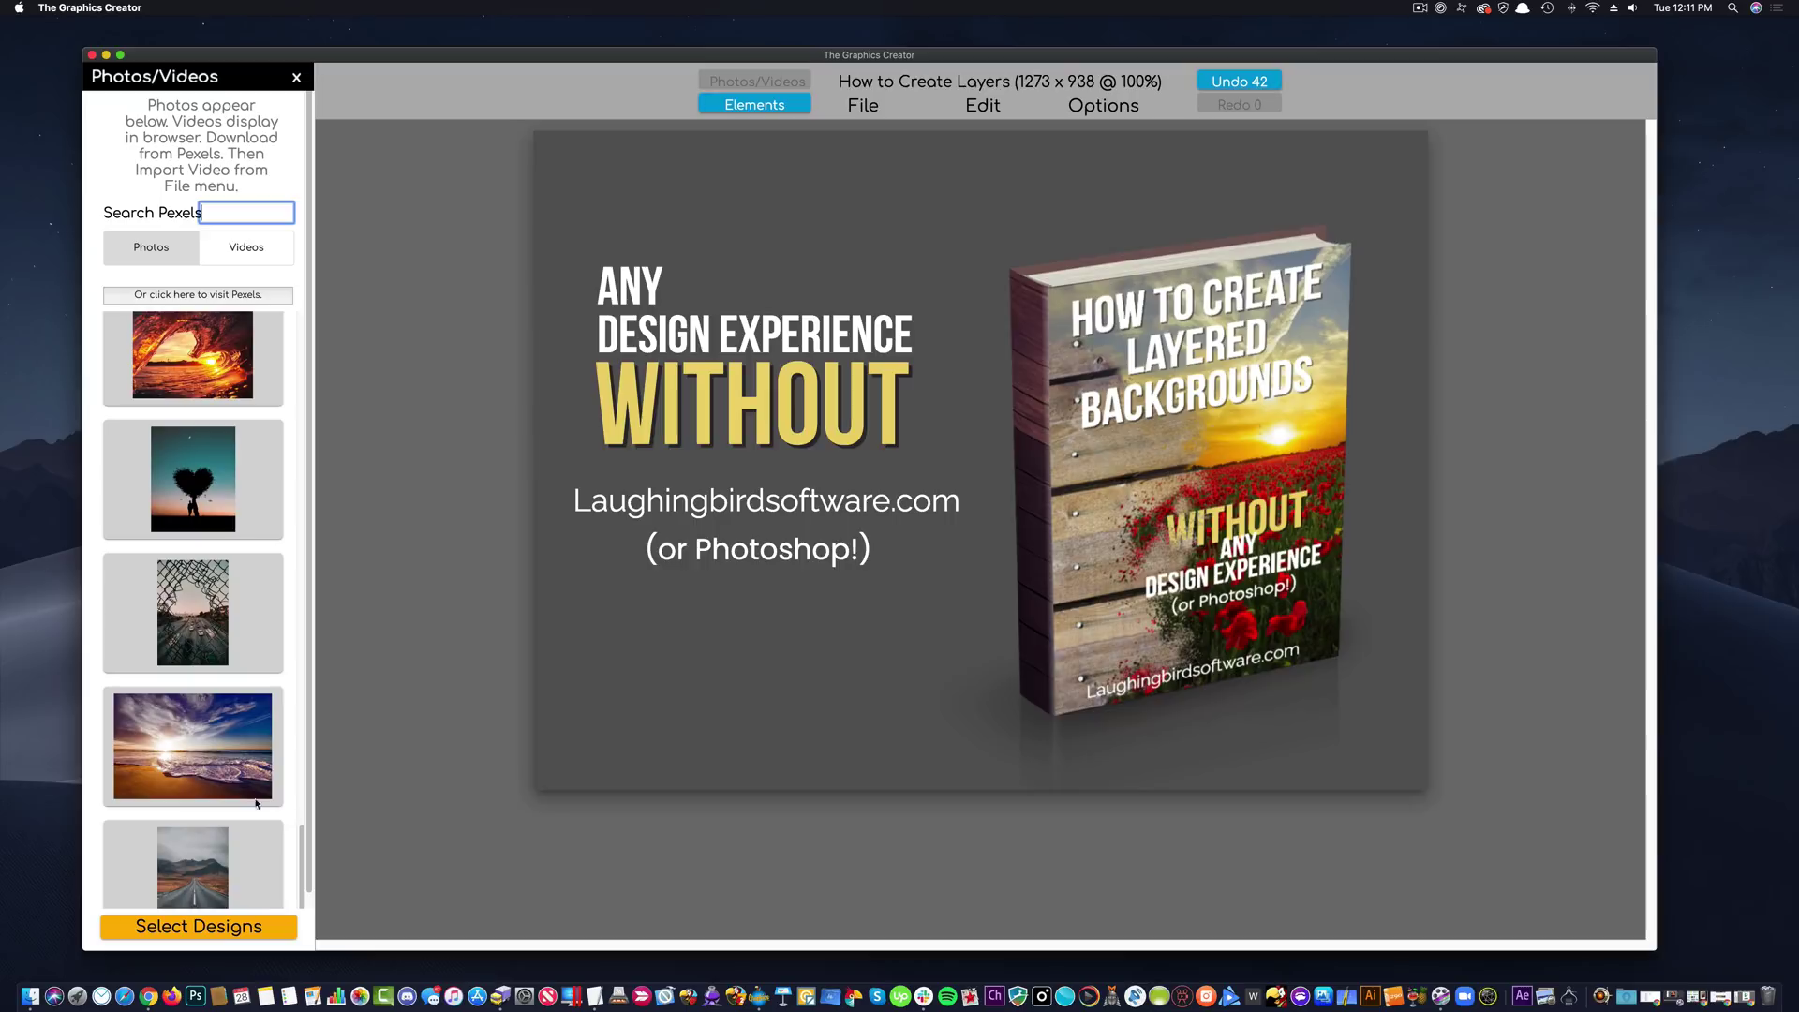
{"action": "left_click_drag", "start_coordinate": [199, 755], "coordinate": [759, 663]}
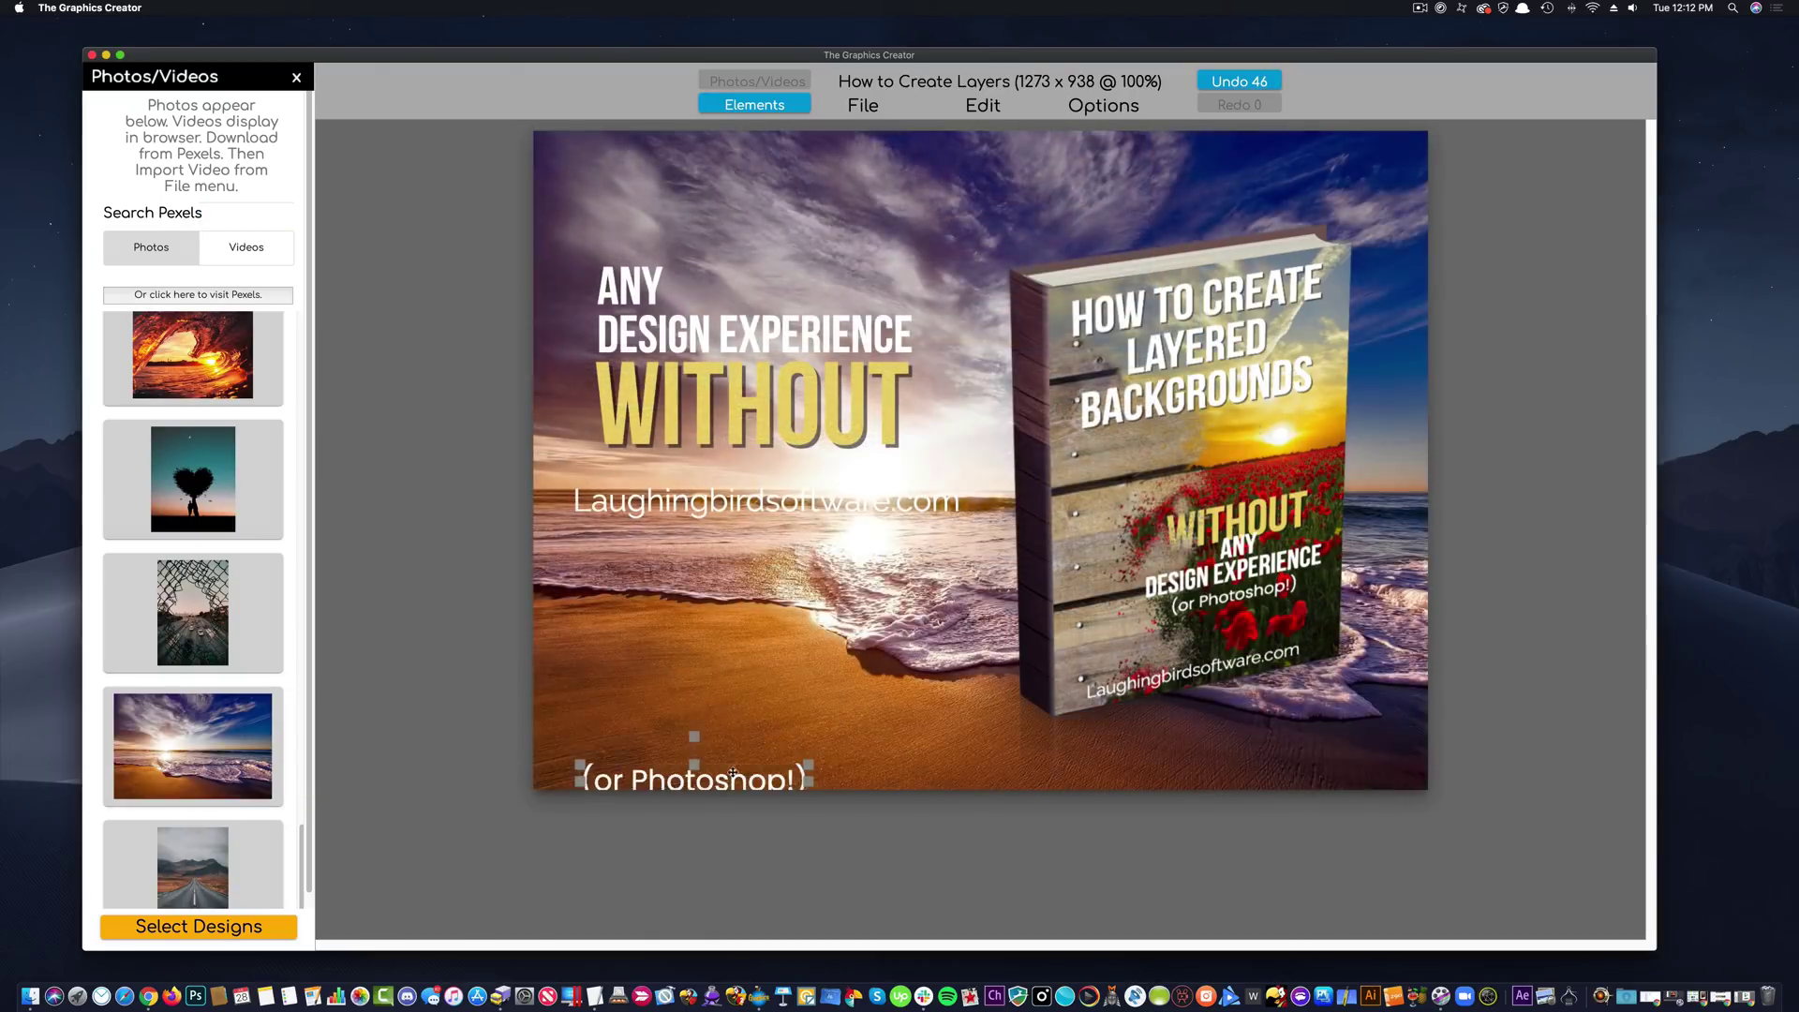
{"action": "left_click_drag", "start_coordinate": [717, 511], "coordinate": [722, 704]}
{"action": "left_click_drag", "start_coordinate": [717, 425], "coordinate": [718, 630]}
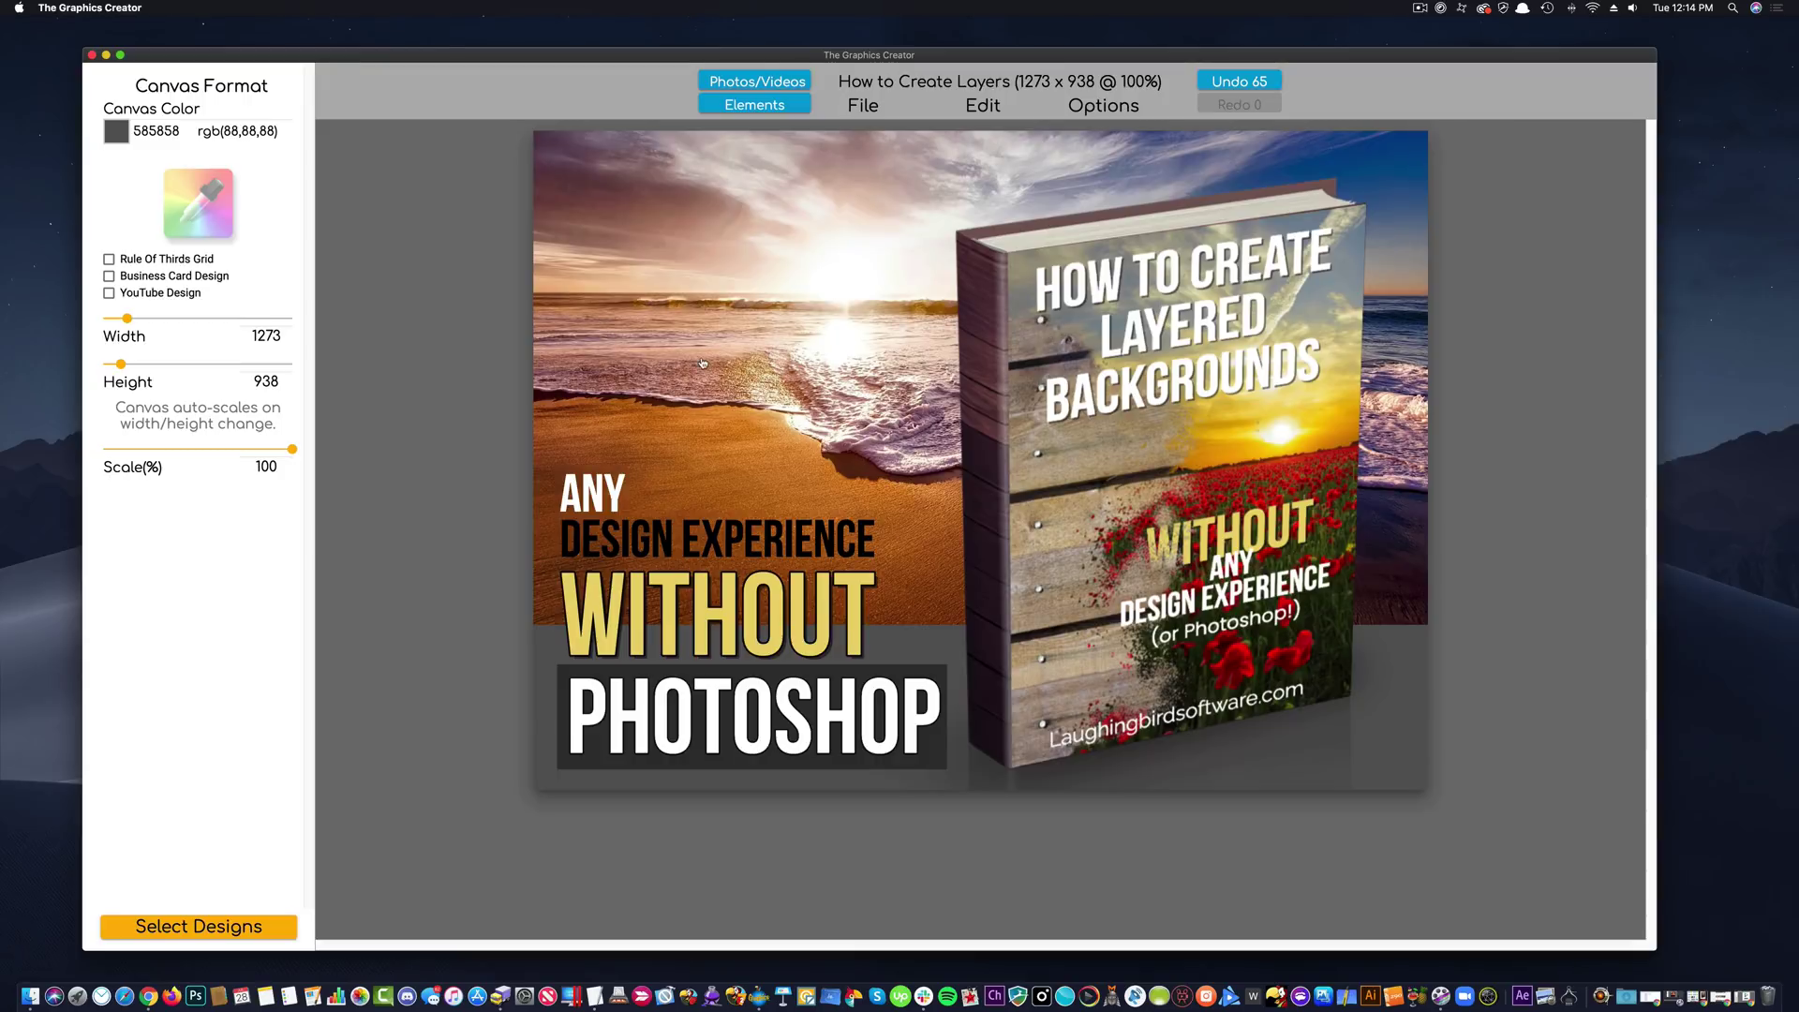
Delete the beach background photo and search Pexels videos for 'beach'.
{"action": "left_click", "coordinate": [842, 422]}
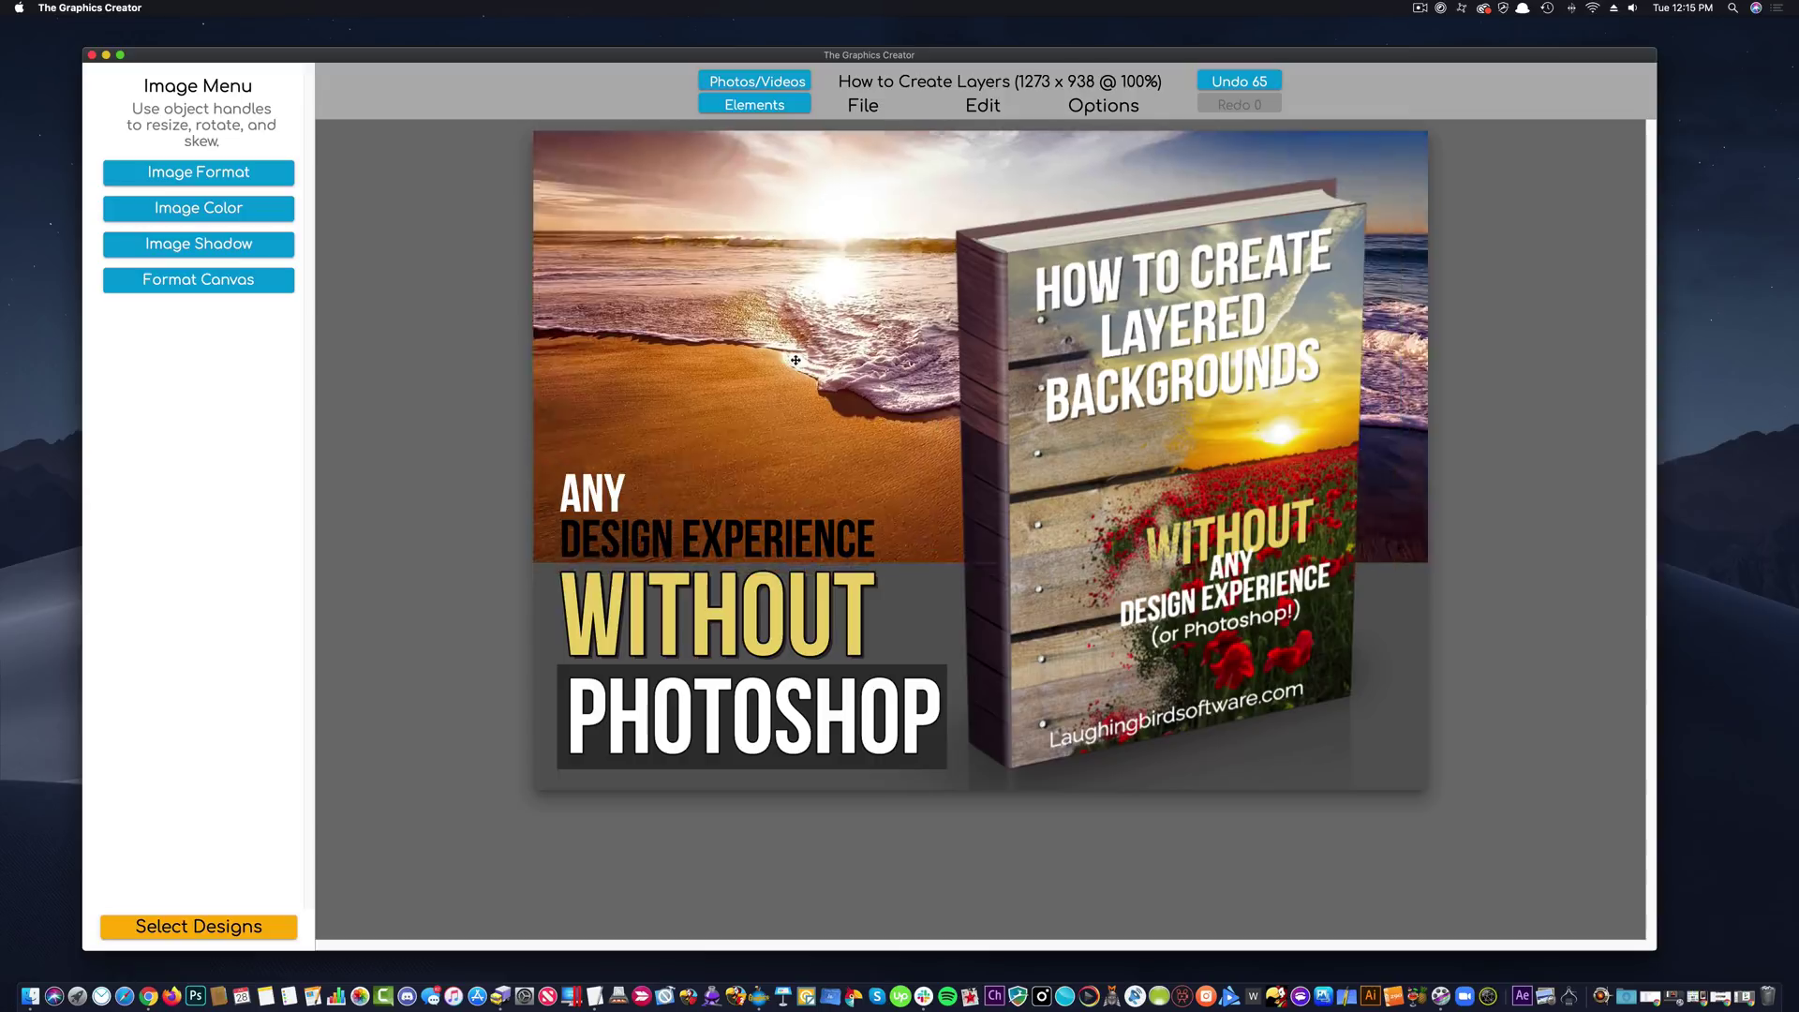
{"action": "key", "text": "Delete"}
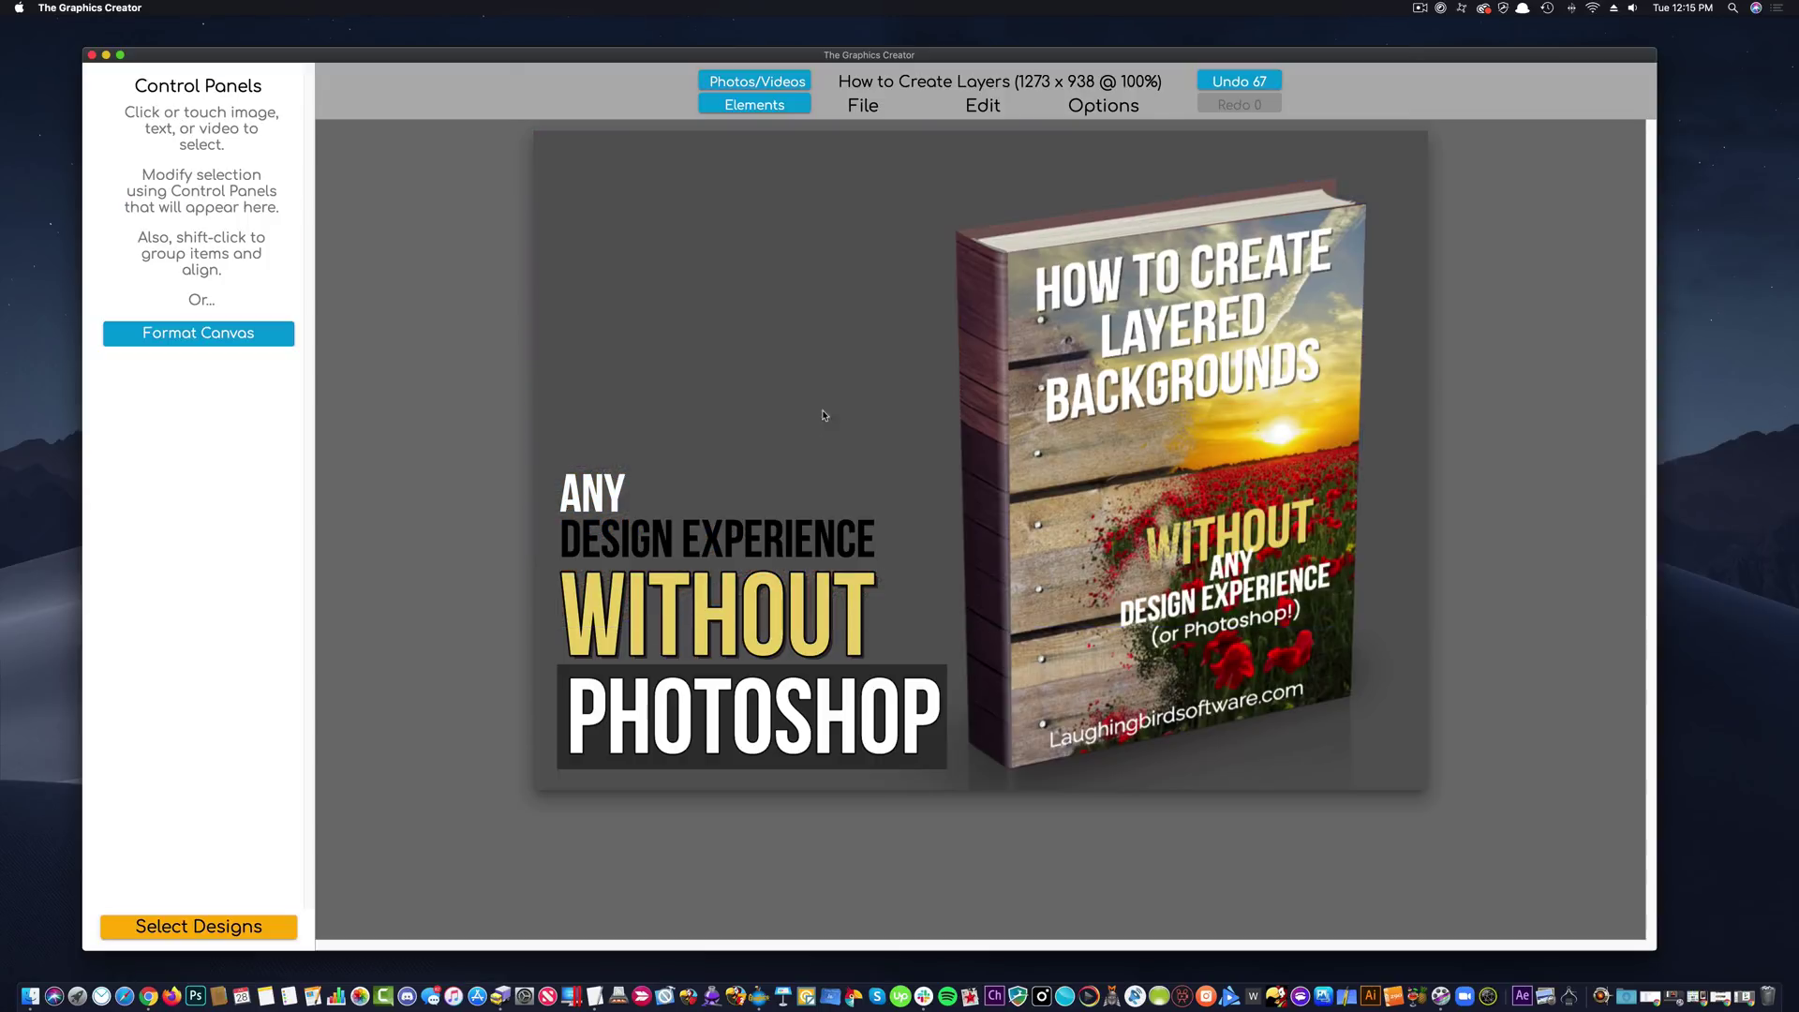
{"action": "left_click", "coordinate": [741, 82]}
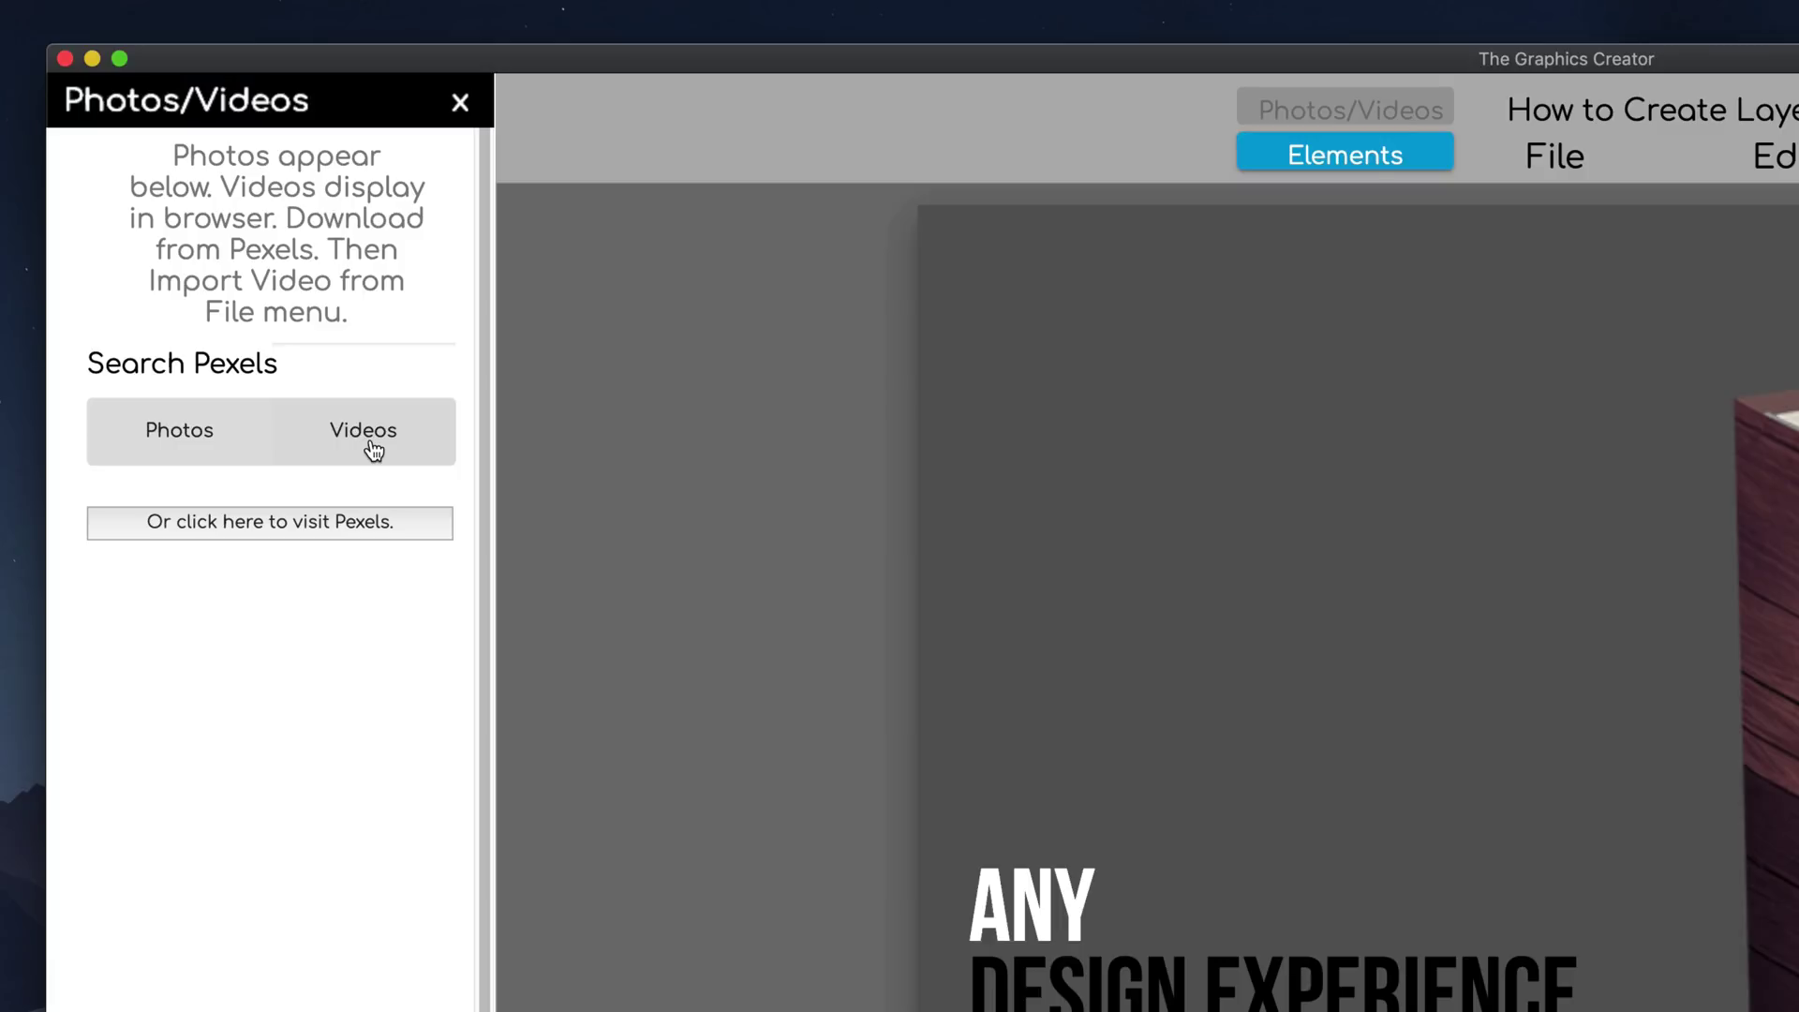
{"action": "left_click", "coordinate": [374, 451]}
{"action": "left_click", "coordinate": [141, 444]}
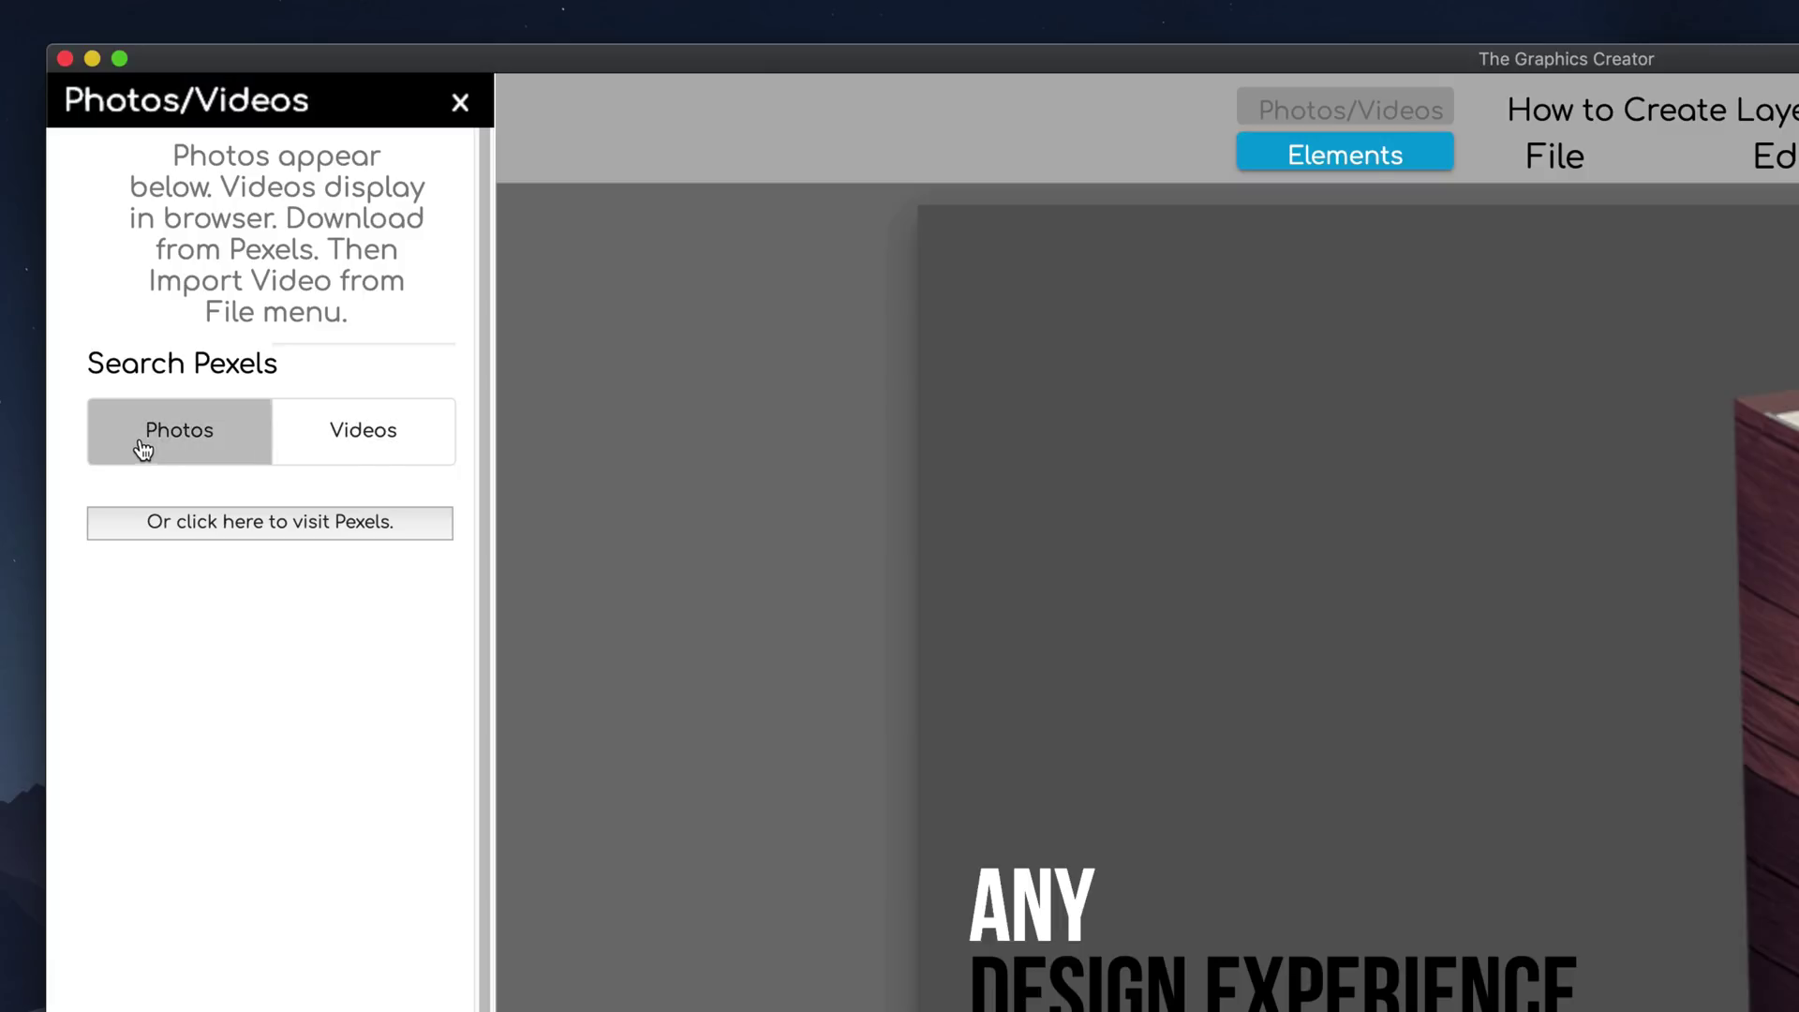
{"action": "left_click", "coordinate": [378, 436]}
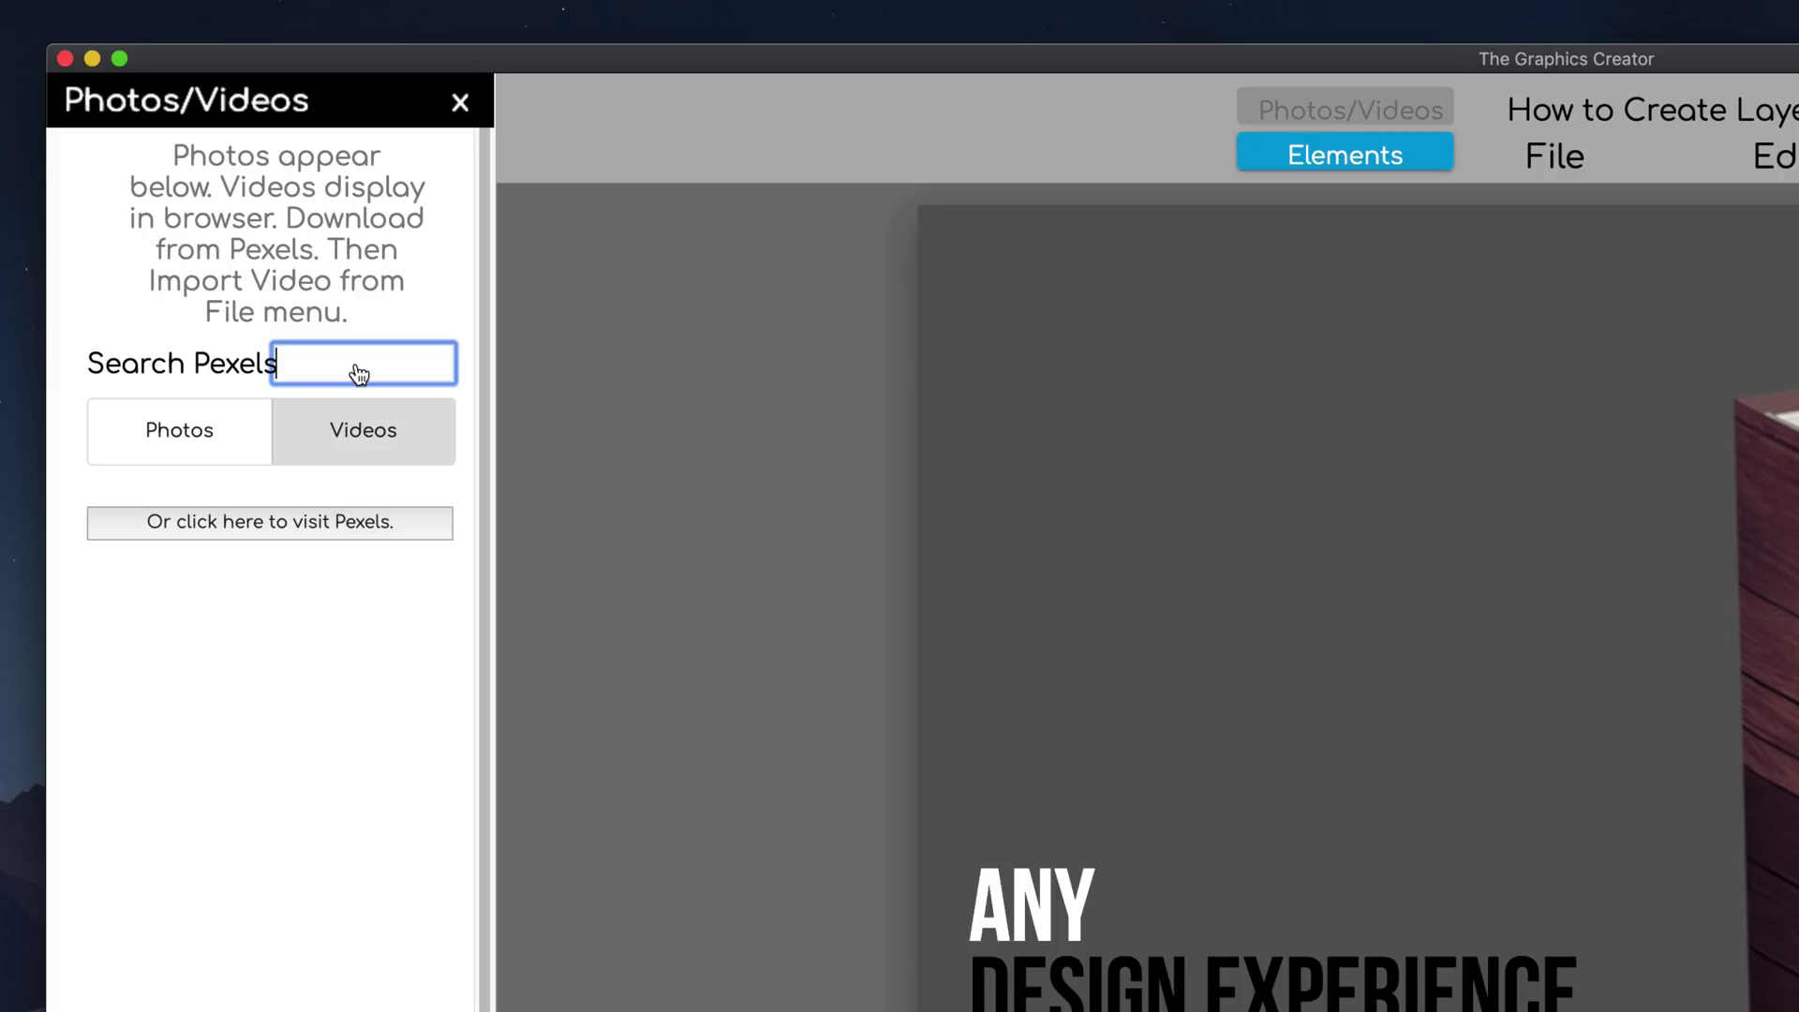
{"action": "type", "text": "beach"}
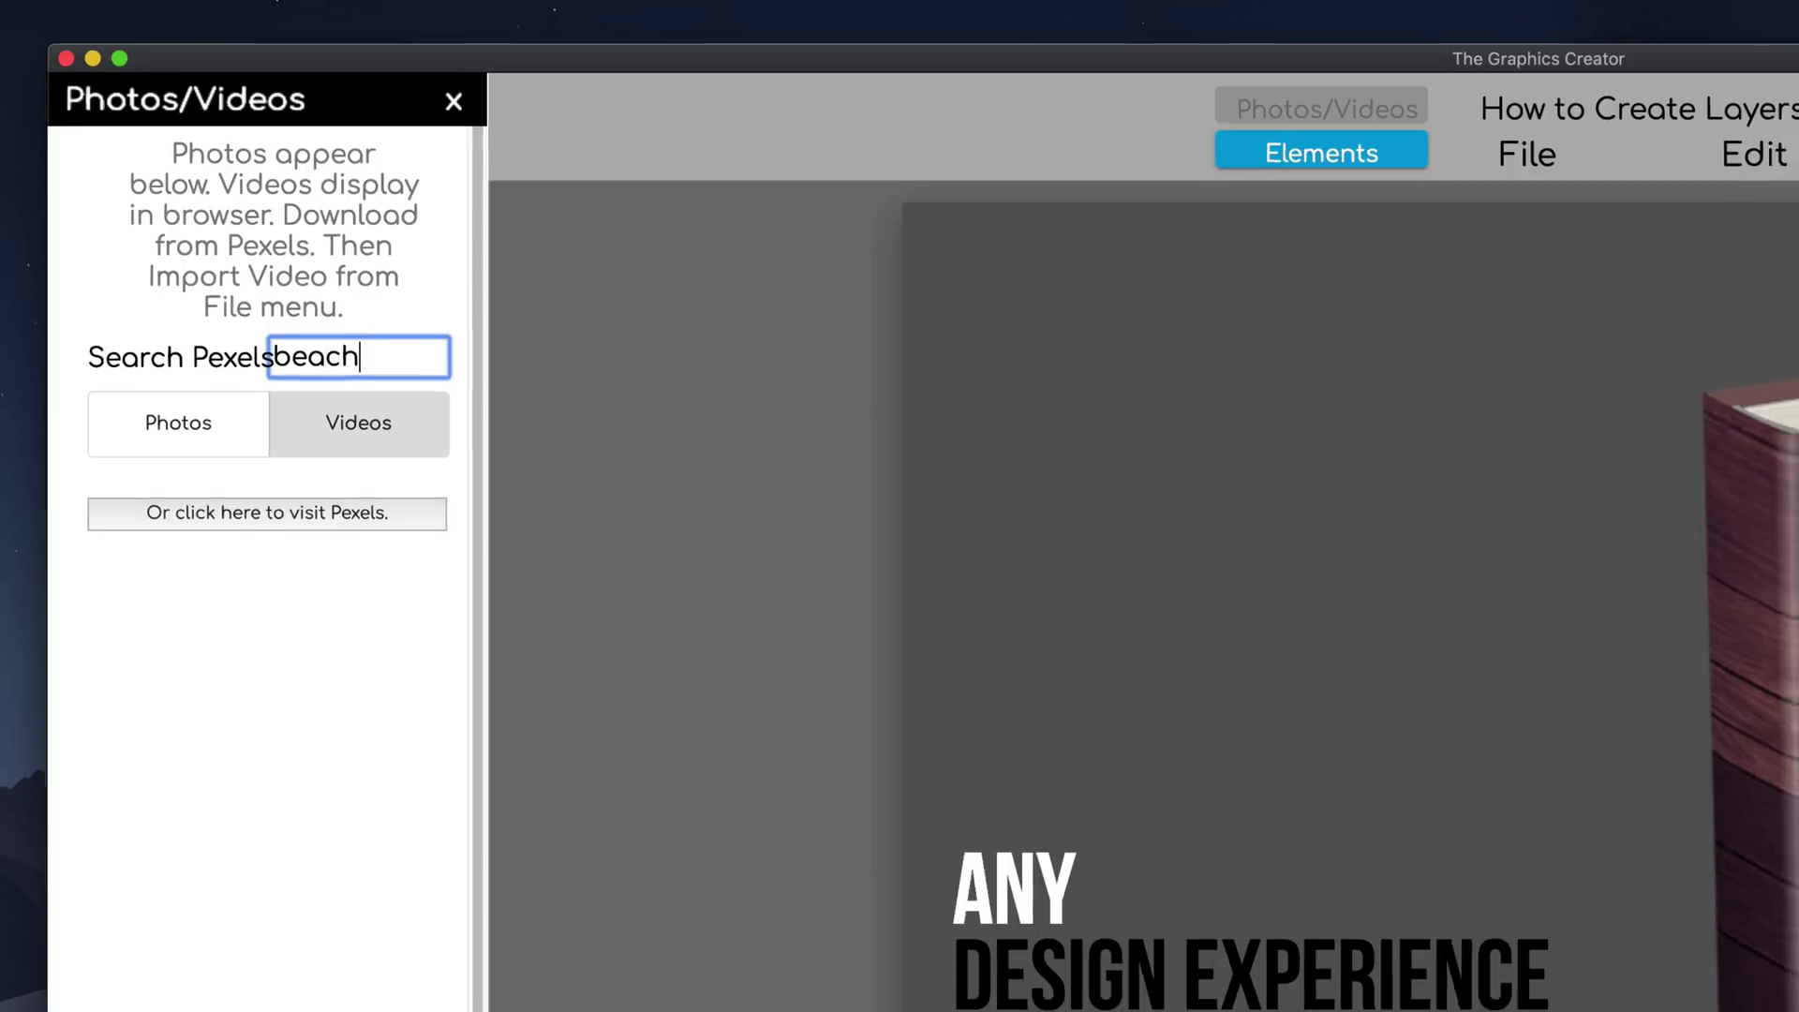
{"action": "key", "text": "Return"}
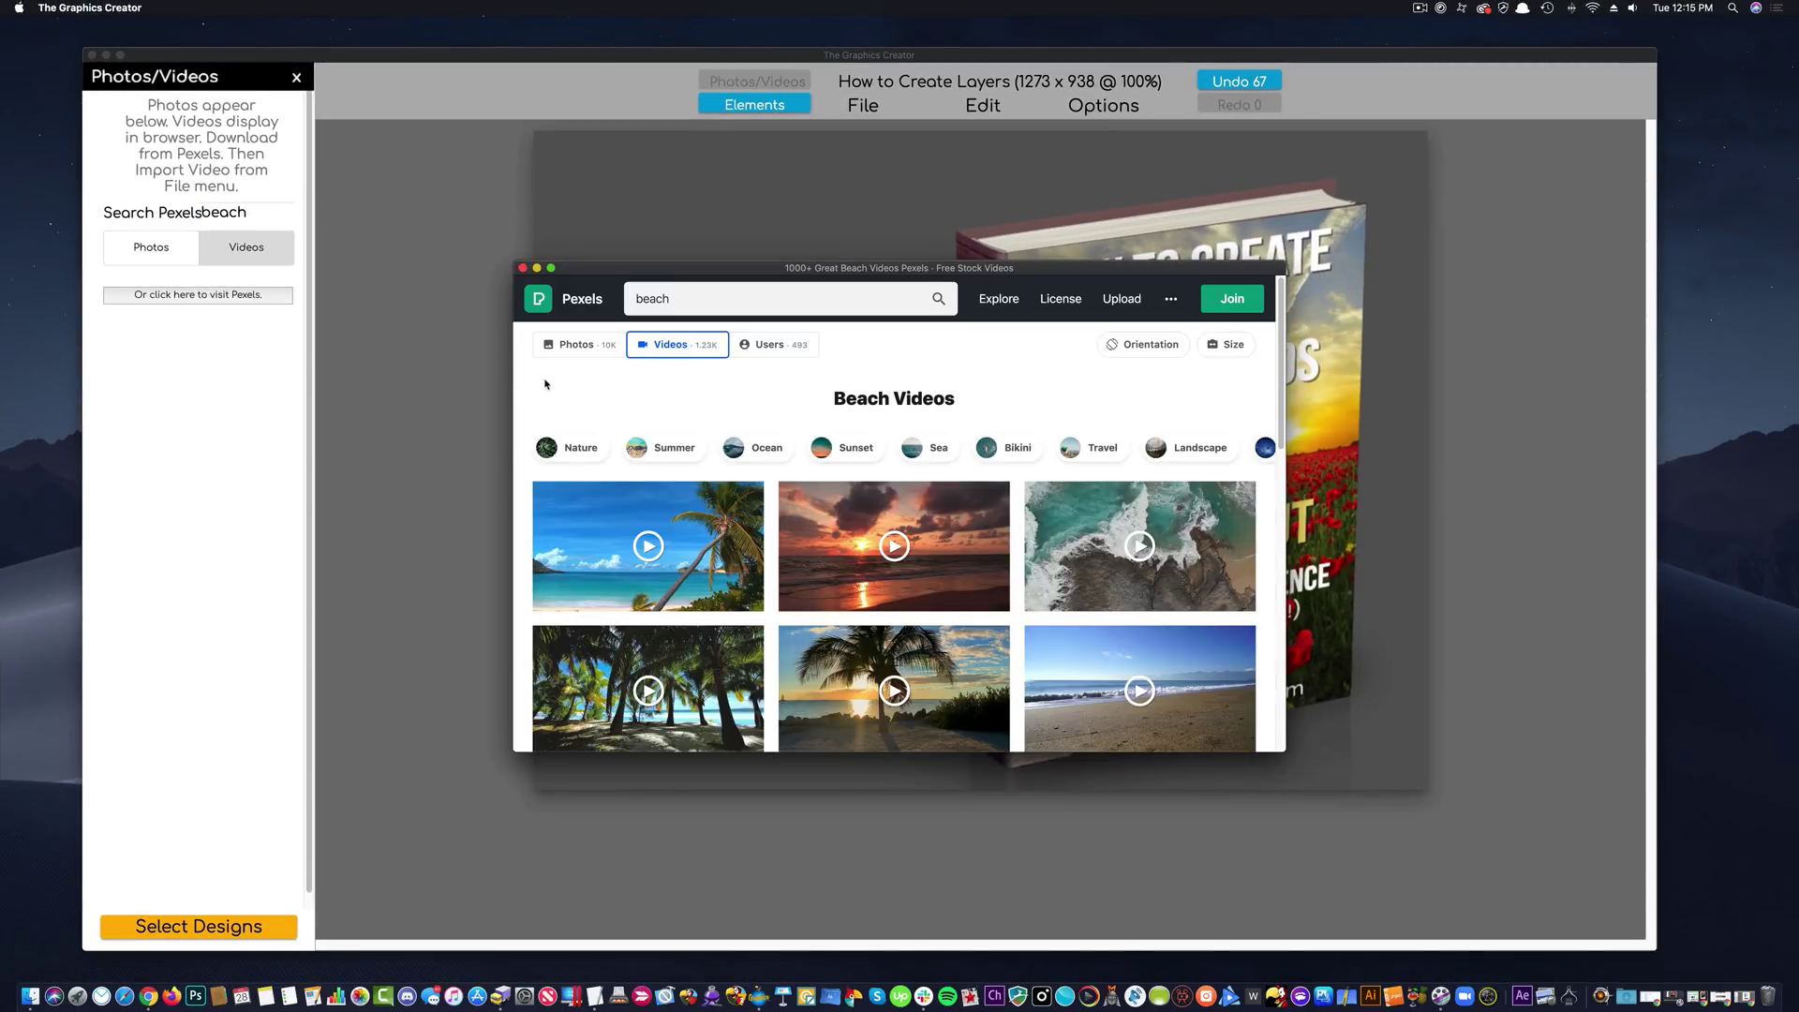
Browse the beach video results and download the palm beach clip from Pexels.
{"action": "mouse_move", "coordinate": [972, 551]}
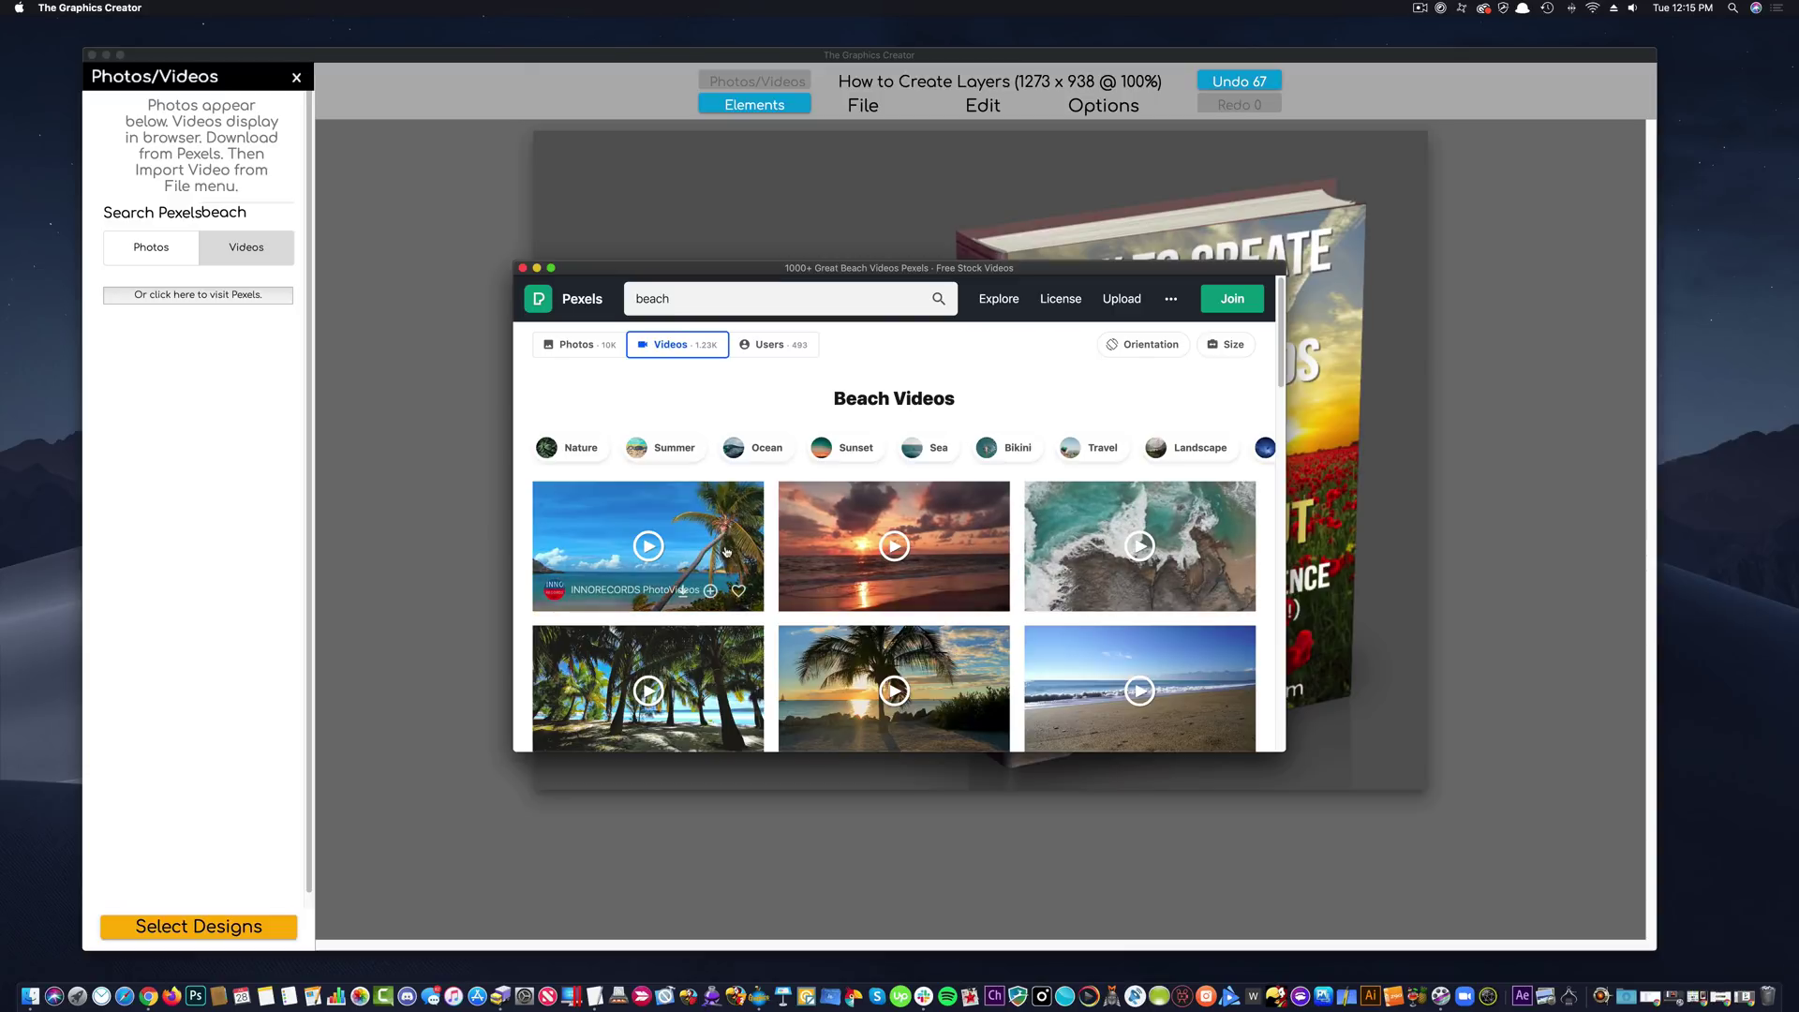
{"action": "scroll", "coordinate": [706, 478], "scroll_direction": "down", "scroll_amount": 2}
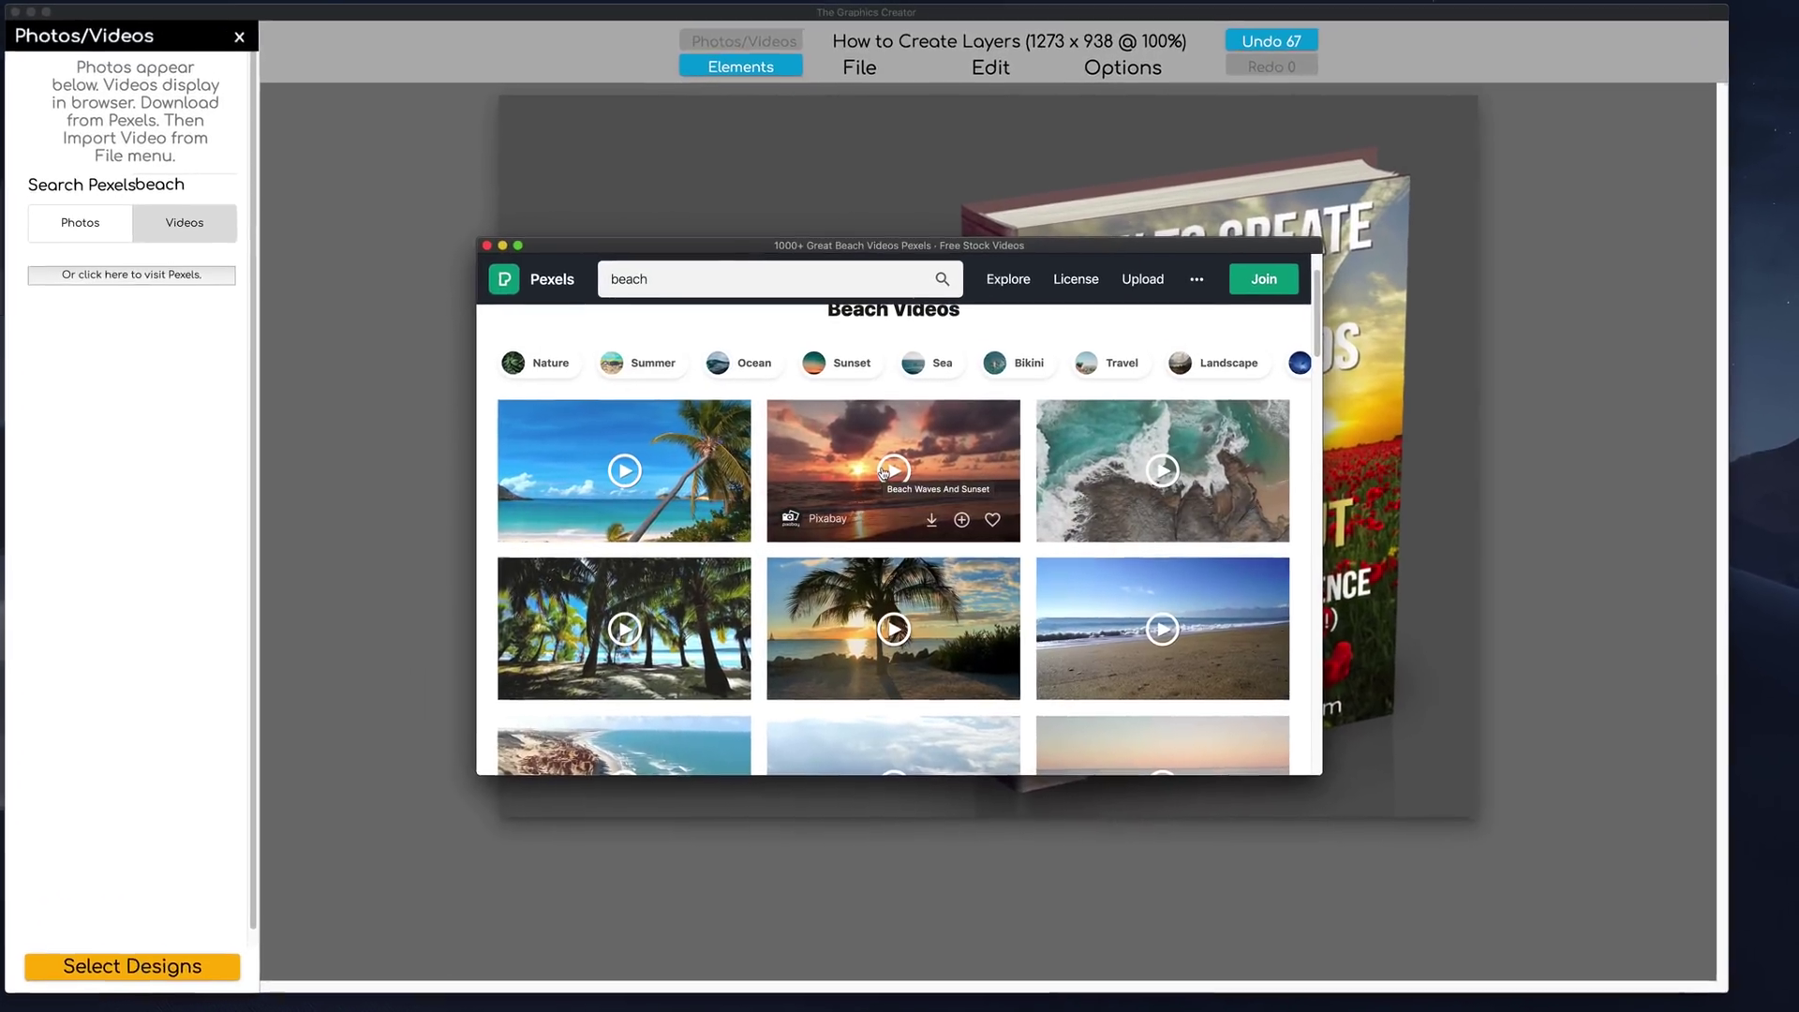
{"action": "mouse_move", "coordinate": [1085, 485]}
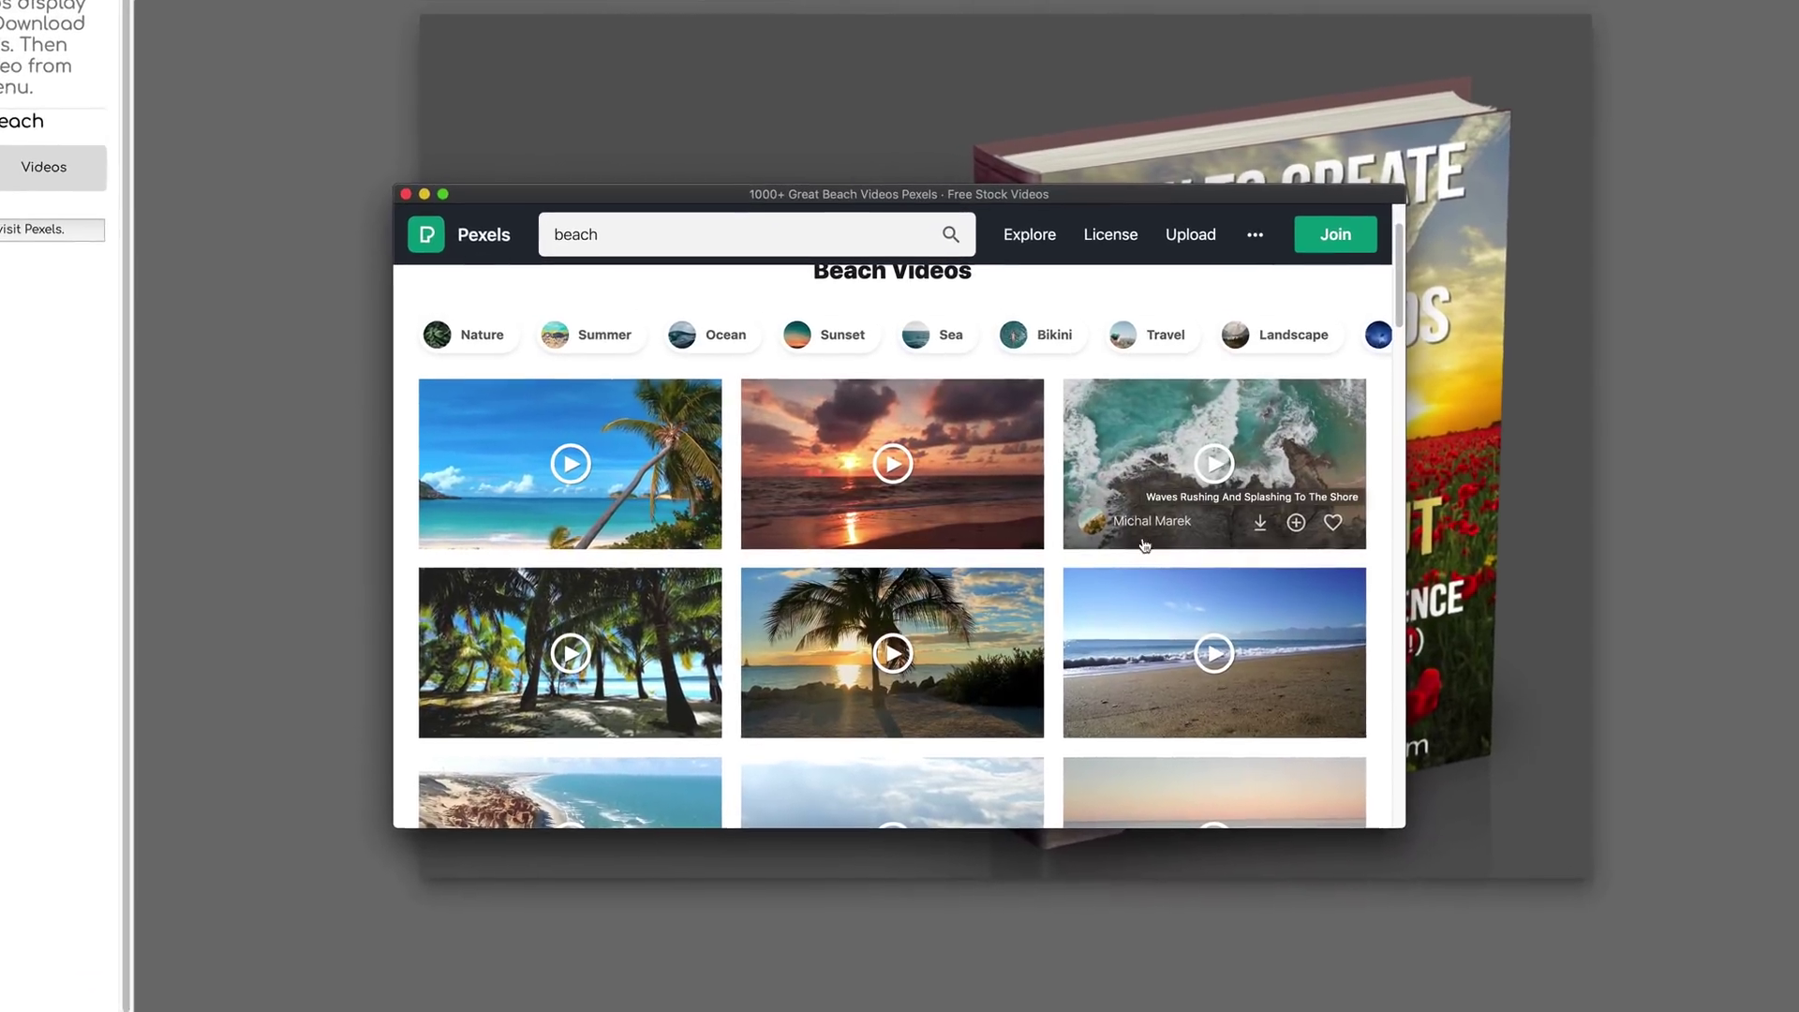
{"action": "mouse_move", "coordinate": [1123, 634]}
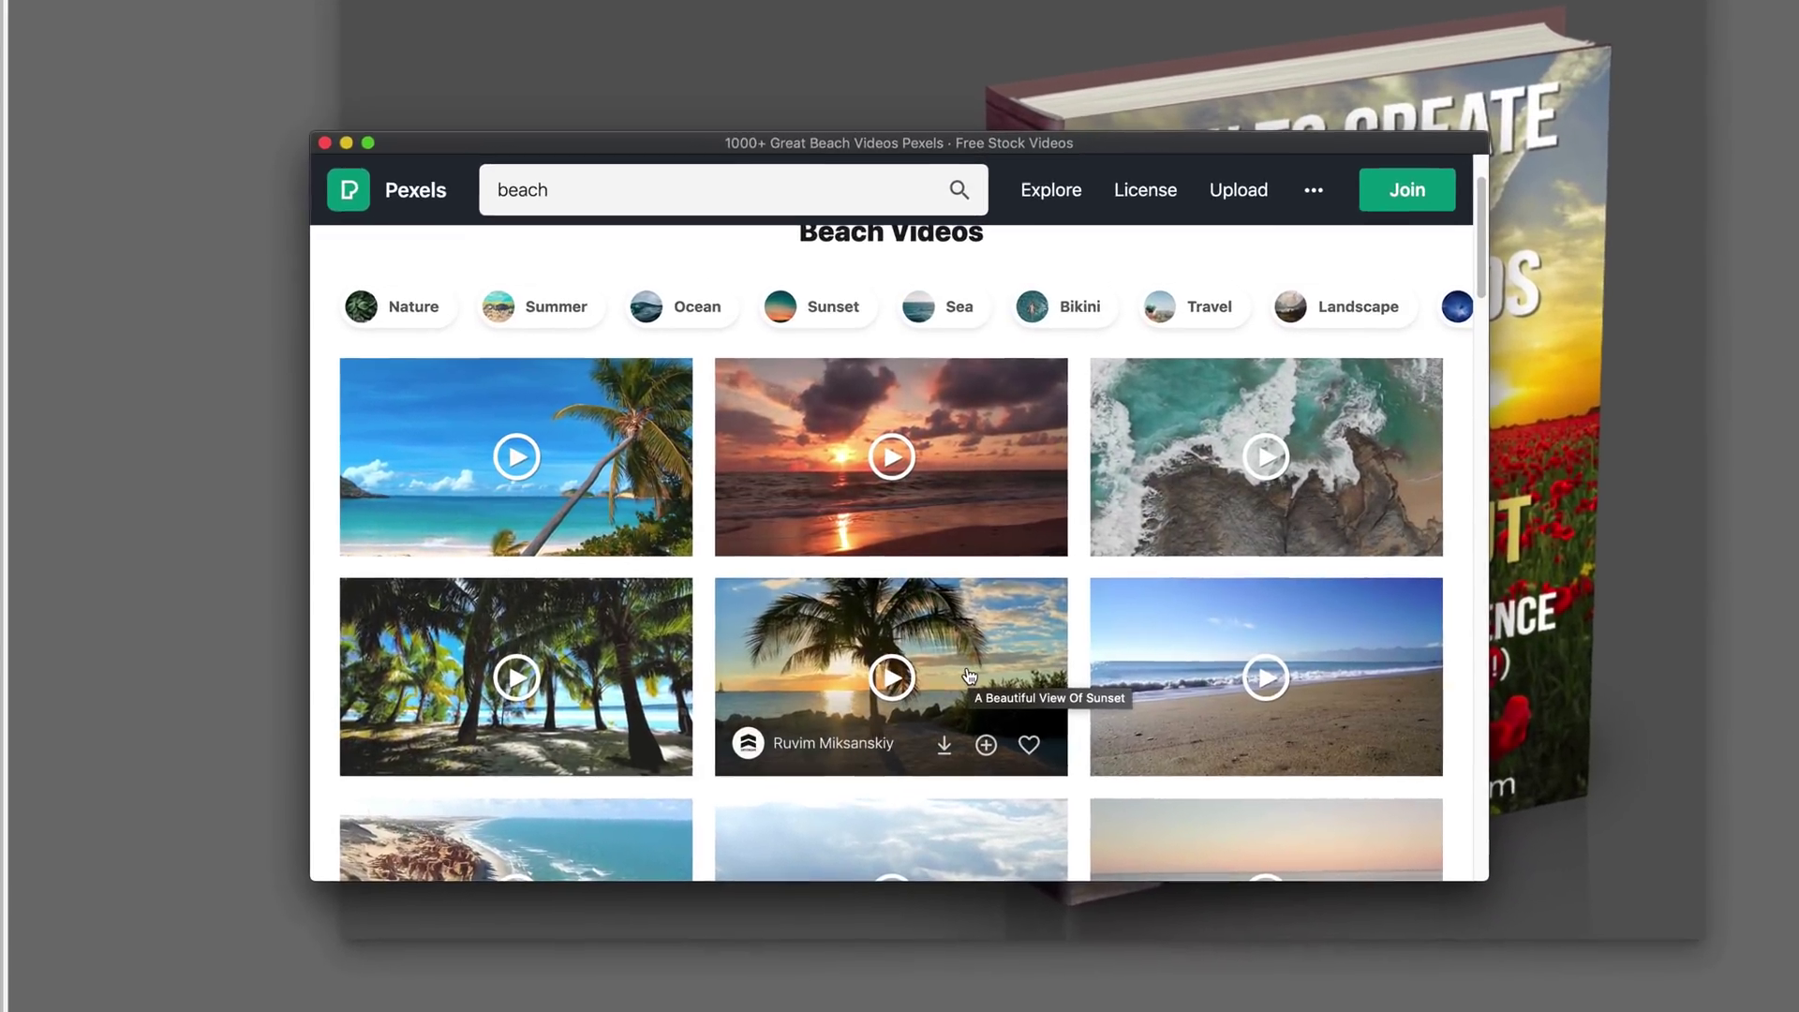
{"action": "mouse_move", "coordinate": [642, 645]}
{"action": "scroll", "coordinate": [603, 665], "scroll_direction": "down", "scroll_amount": 10}
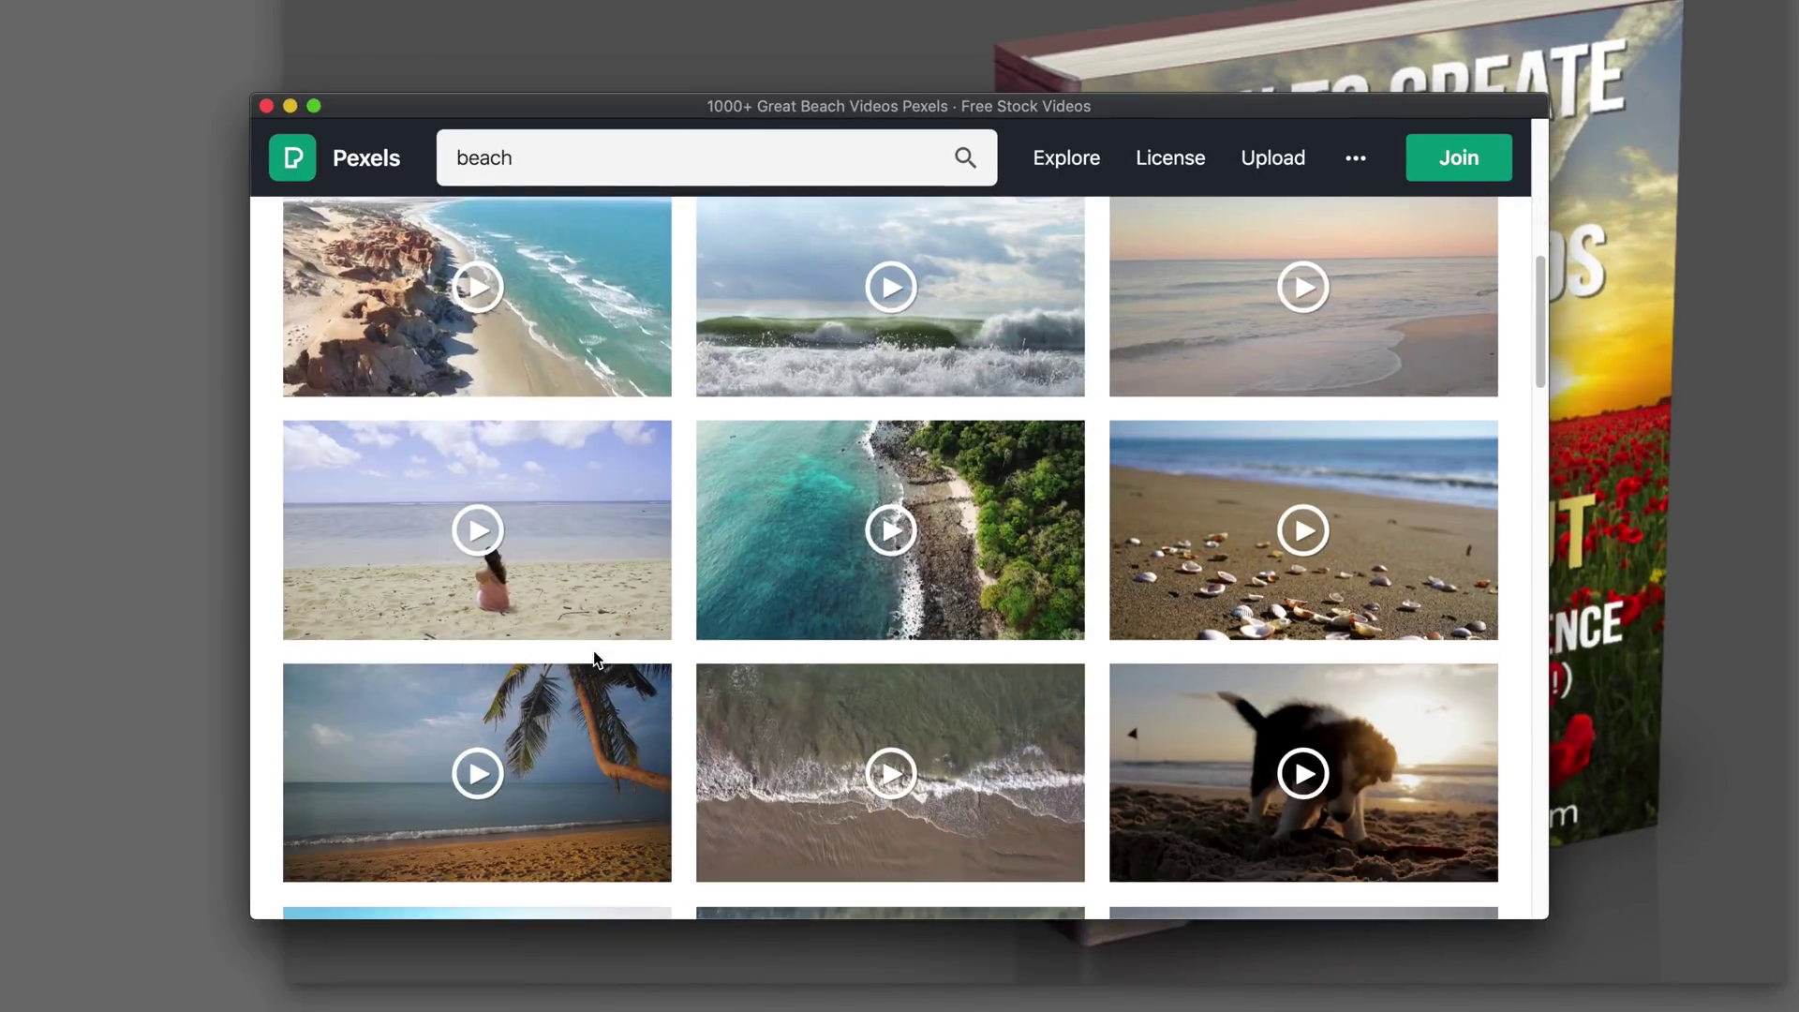
{"action": "scroll", "coordinate": [596, 659], "scroll_direction": "down", "scroll_amount": 5}
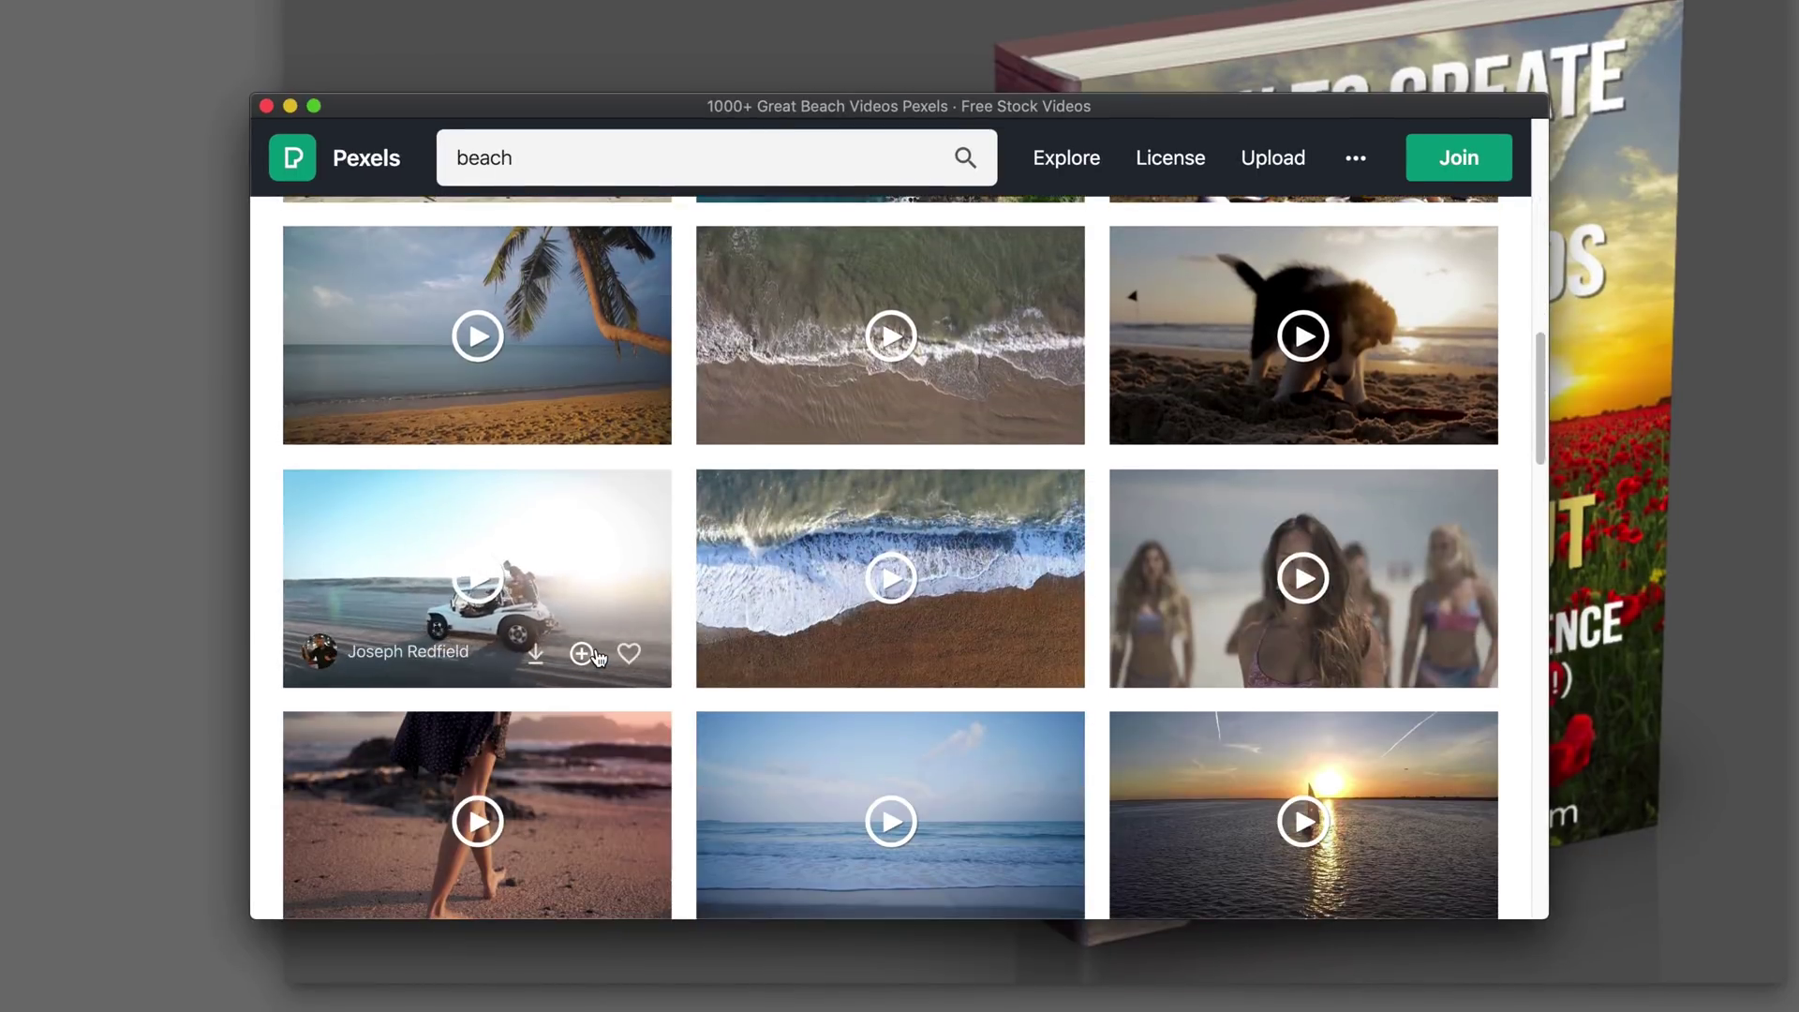
{"action": "scroll", "coordinate": [599, 656], "scroll_direction": "up", "scroll_amount": 3}
{"action": "scroll", "coordinate": [597, 656], "scroll_direction": "up", "scroll_amount": 5}
{"action": "left_click", "coordinate": [590, 547]}
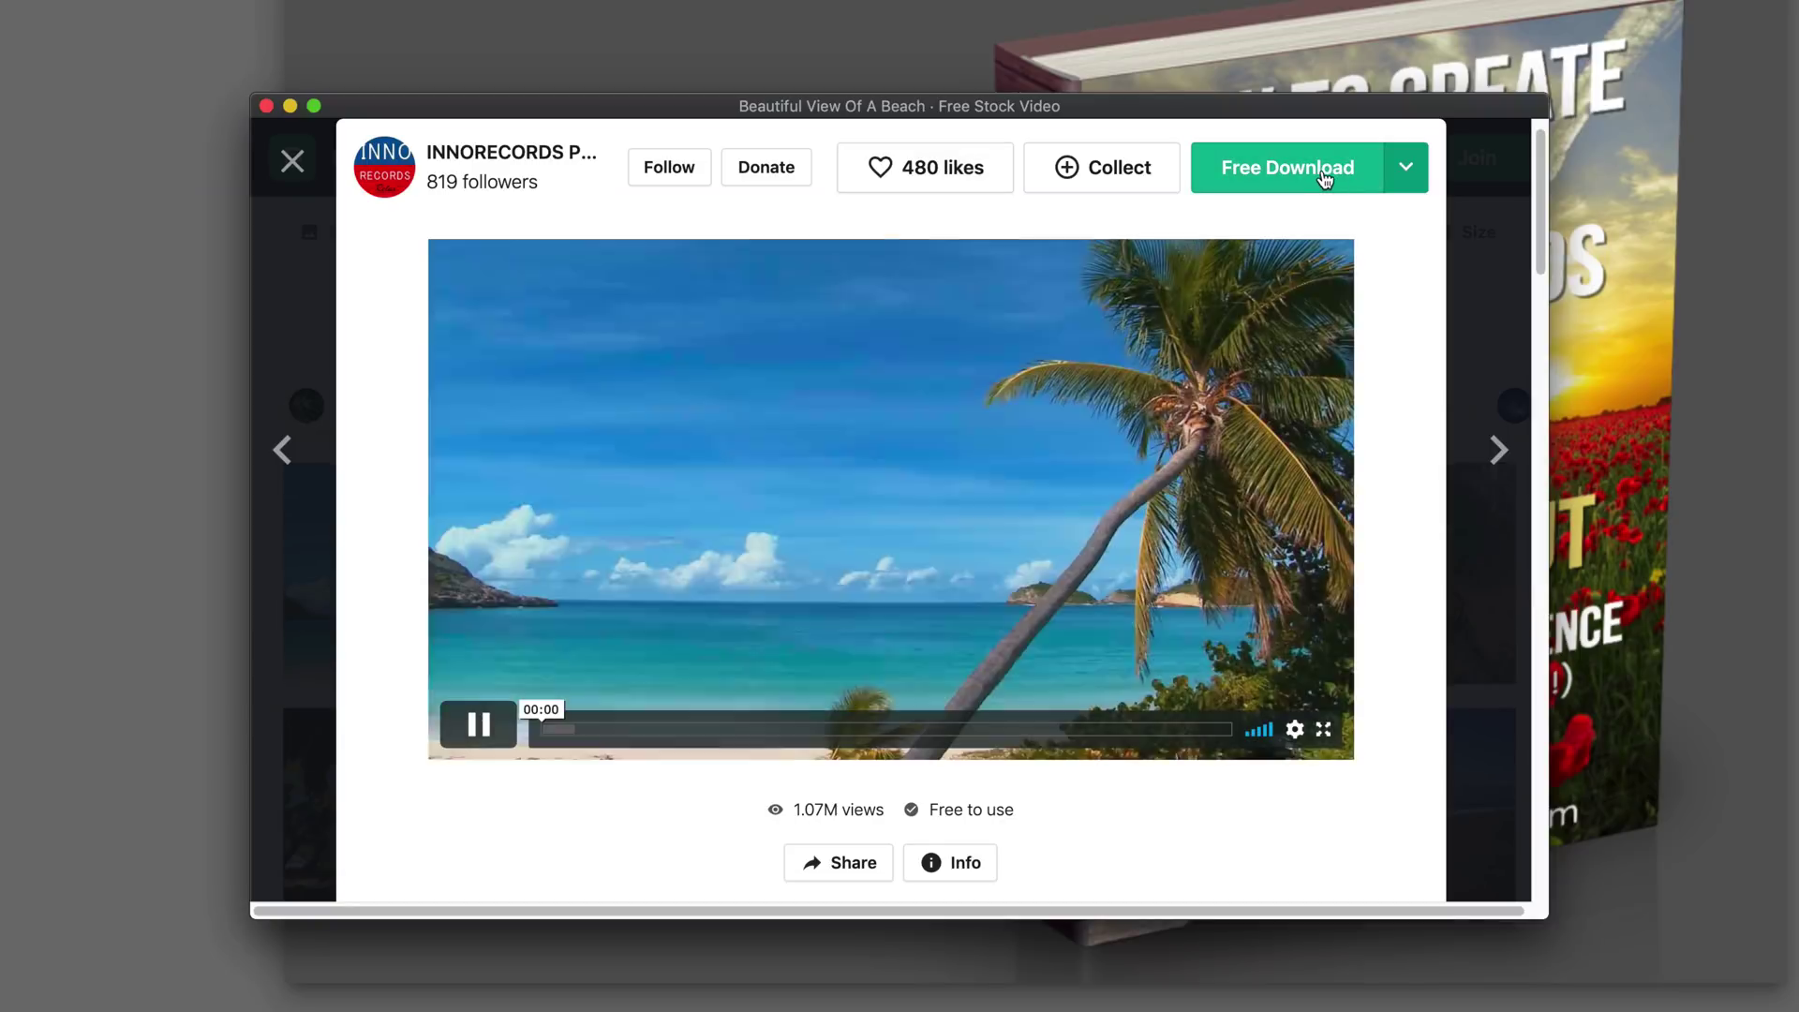
{"action": "left_click", "coordinate": [1325, 176]}
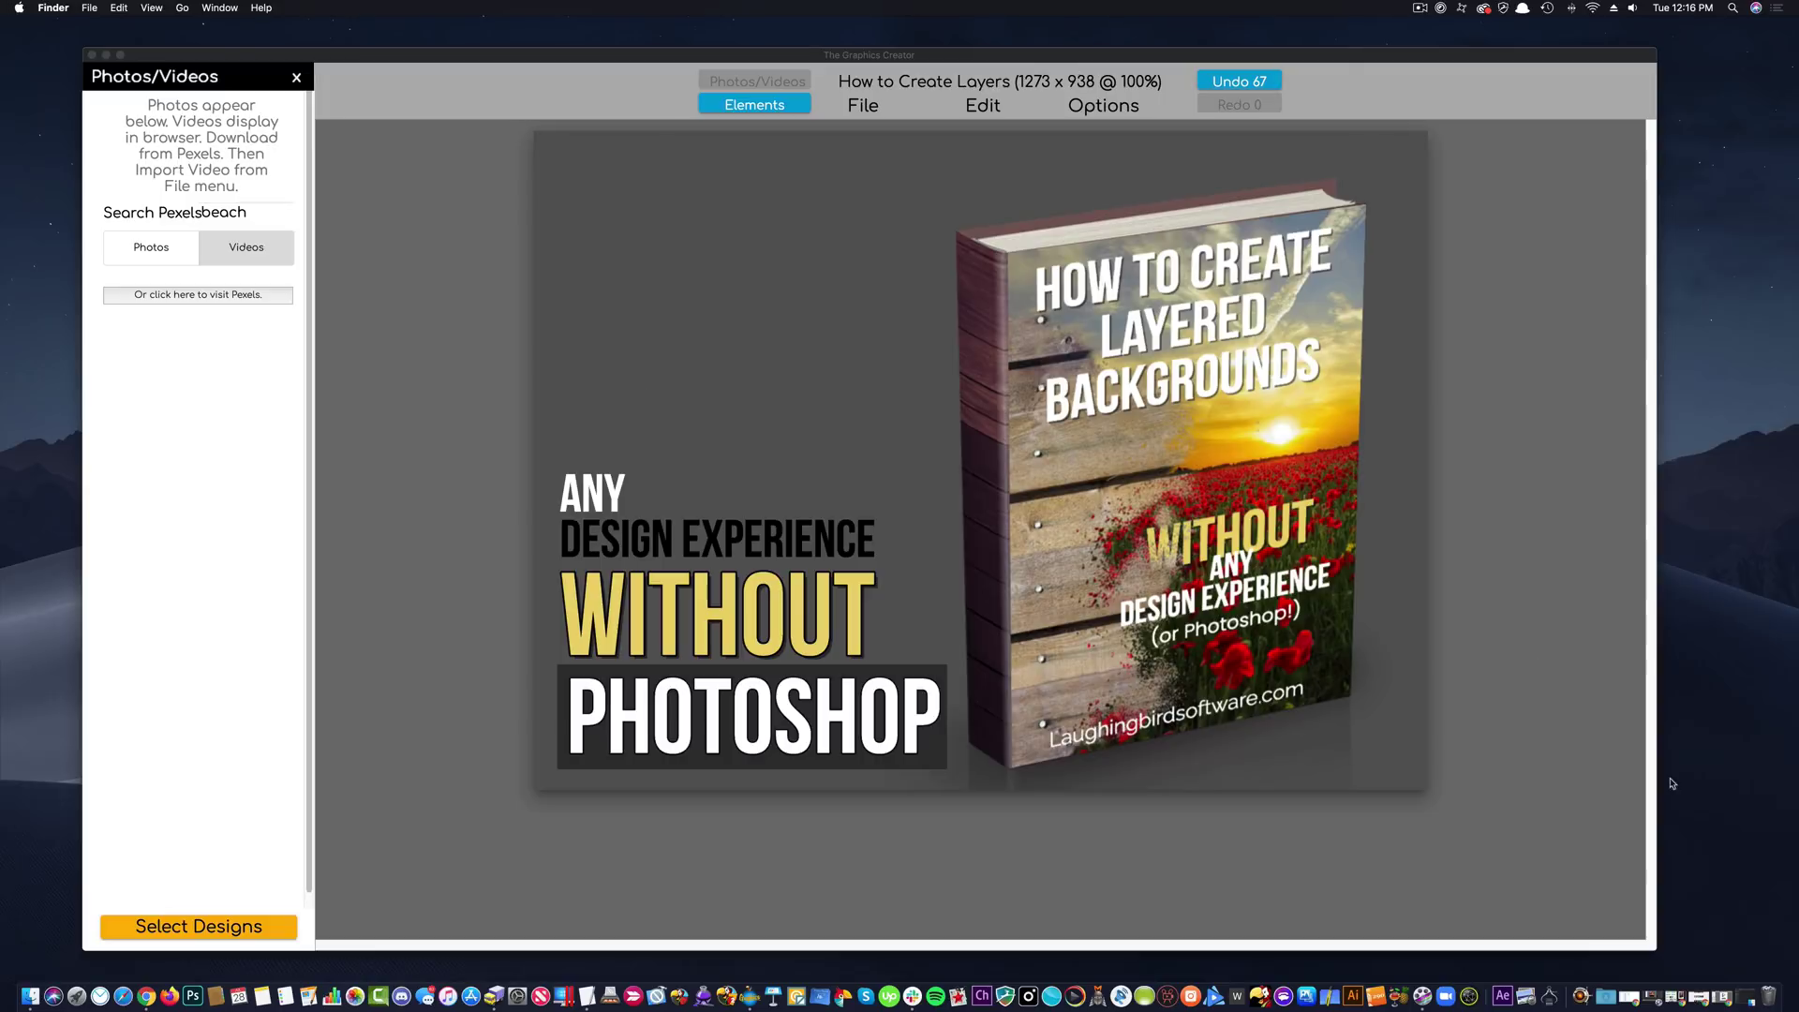
Add the downloaded beach mp4 as a background aligned top-left, then open Video Record settings.
{"action": "left_click", "coordinate": [1710, 961]}
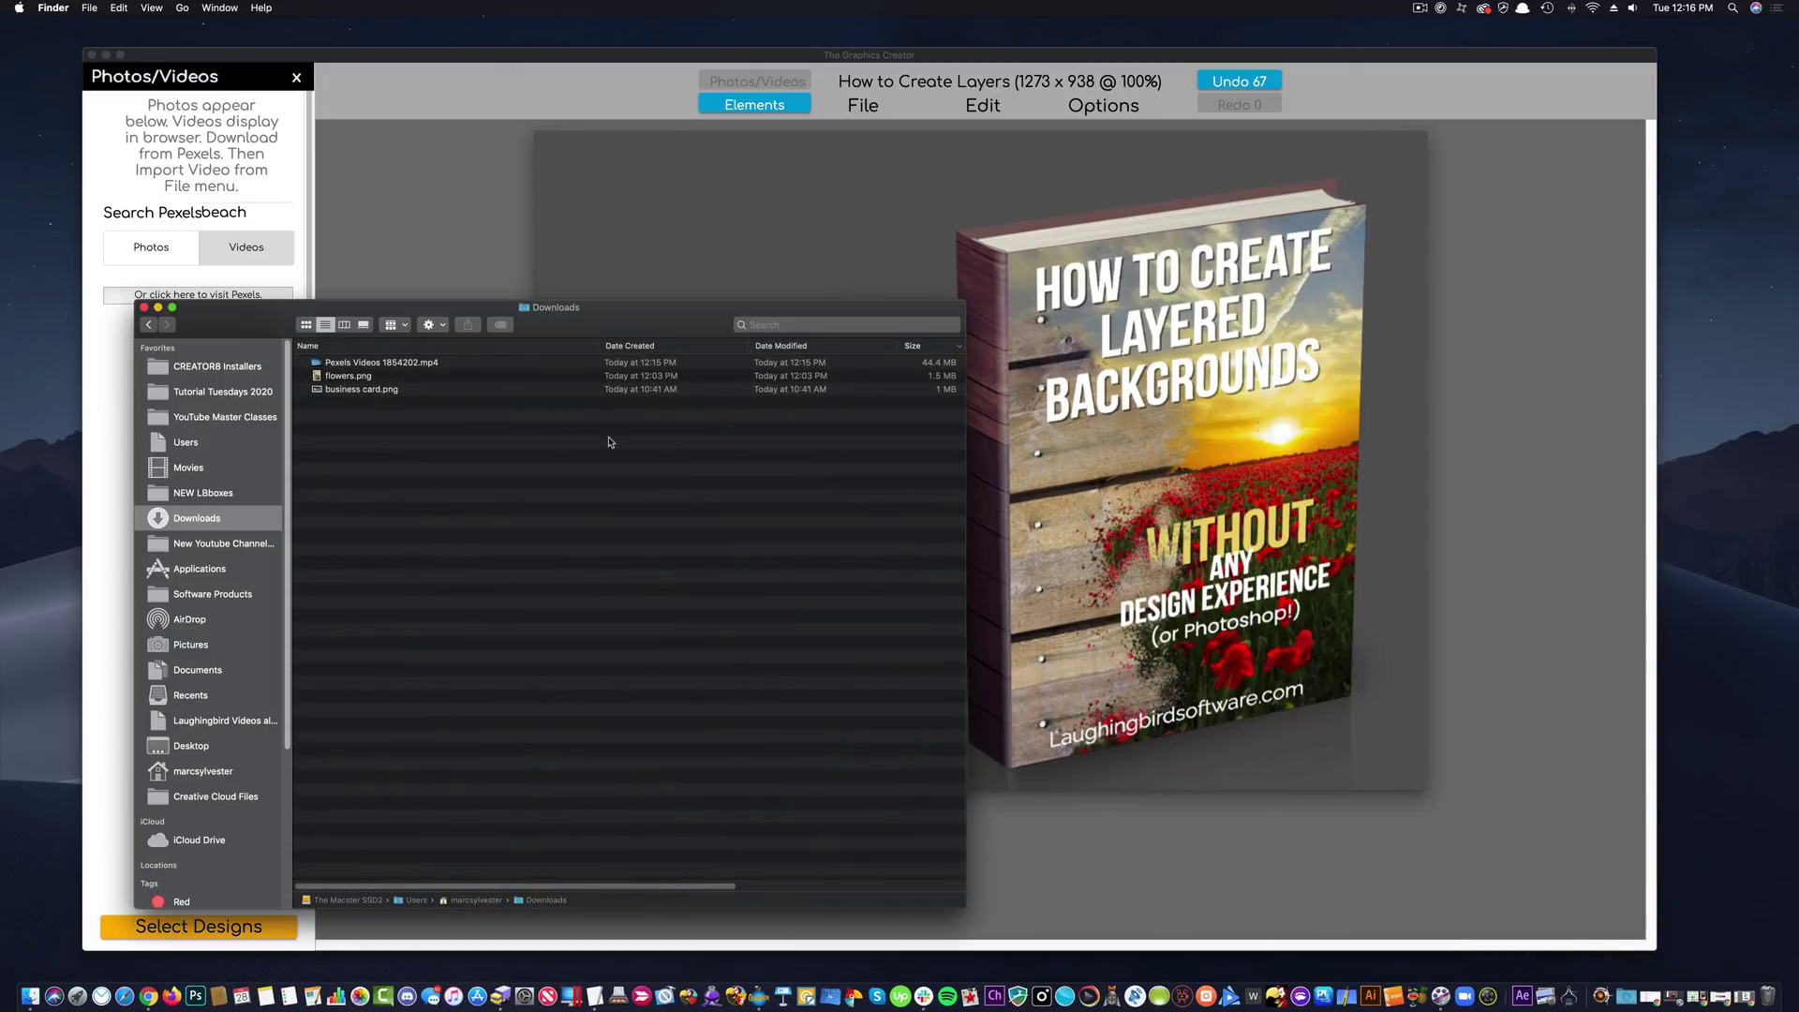
{"action": "left_click_drag", "start_coordinate": [365, 365], "coordinate": [722, 245]}
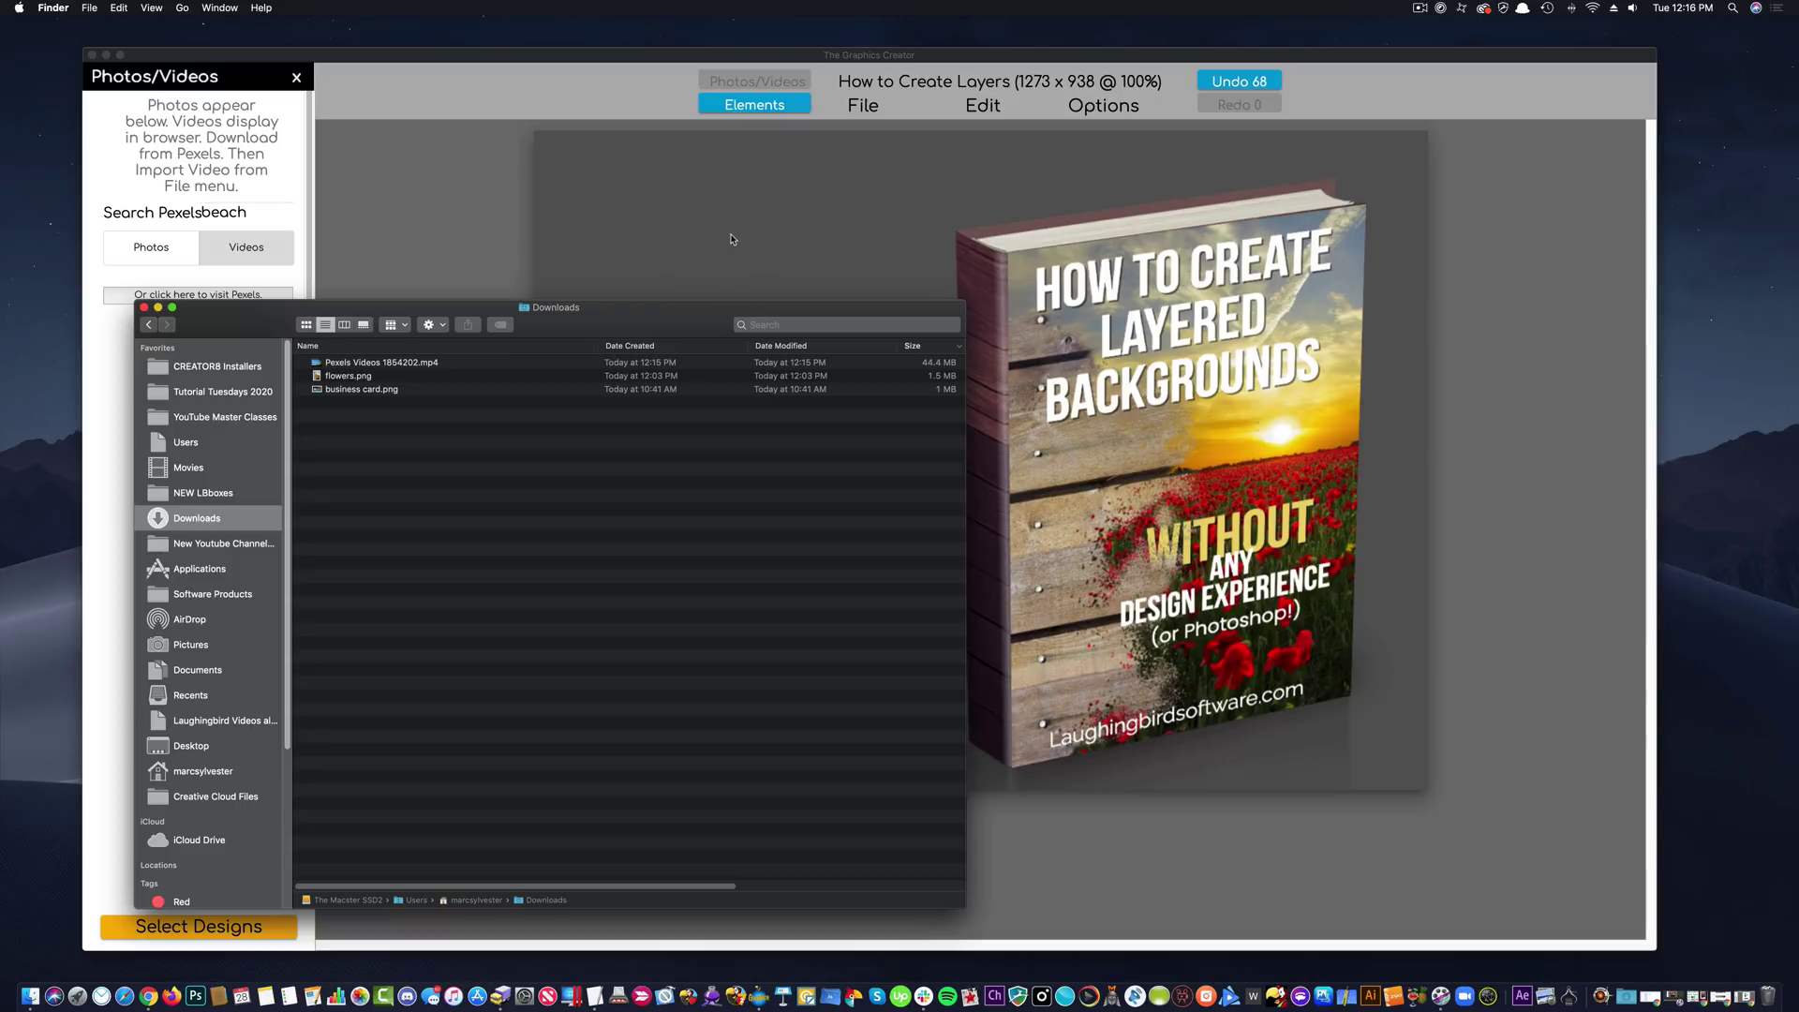
{"action": "left_click", "coordinate": [161, 310]}
{"action": "left_click", "coordinate": [824, 490]}
{"action": "left_click_drag", "start_coordinate": [792, 437], "coordinate": [701, 330]}
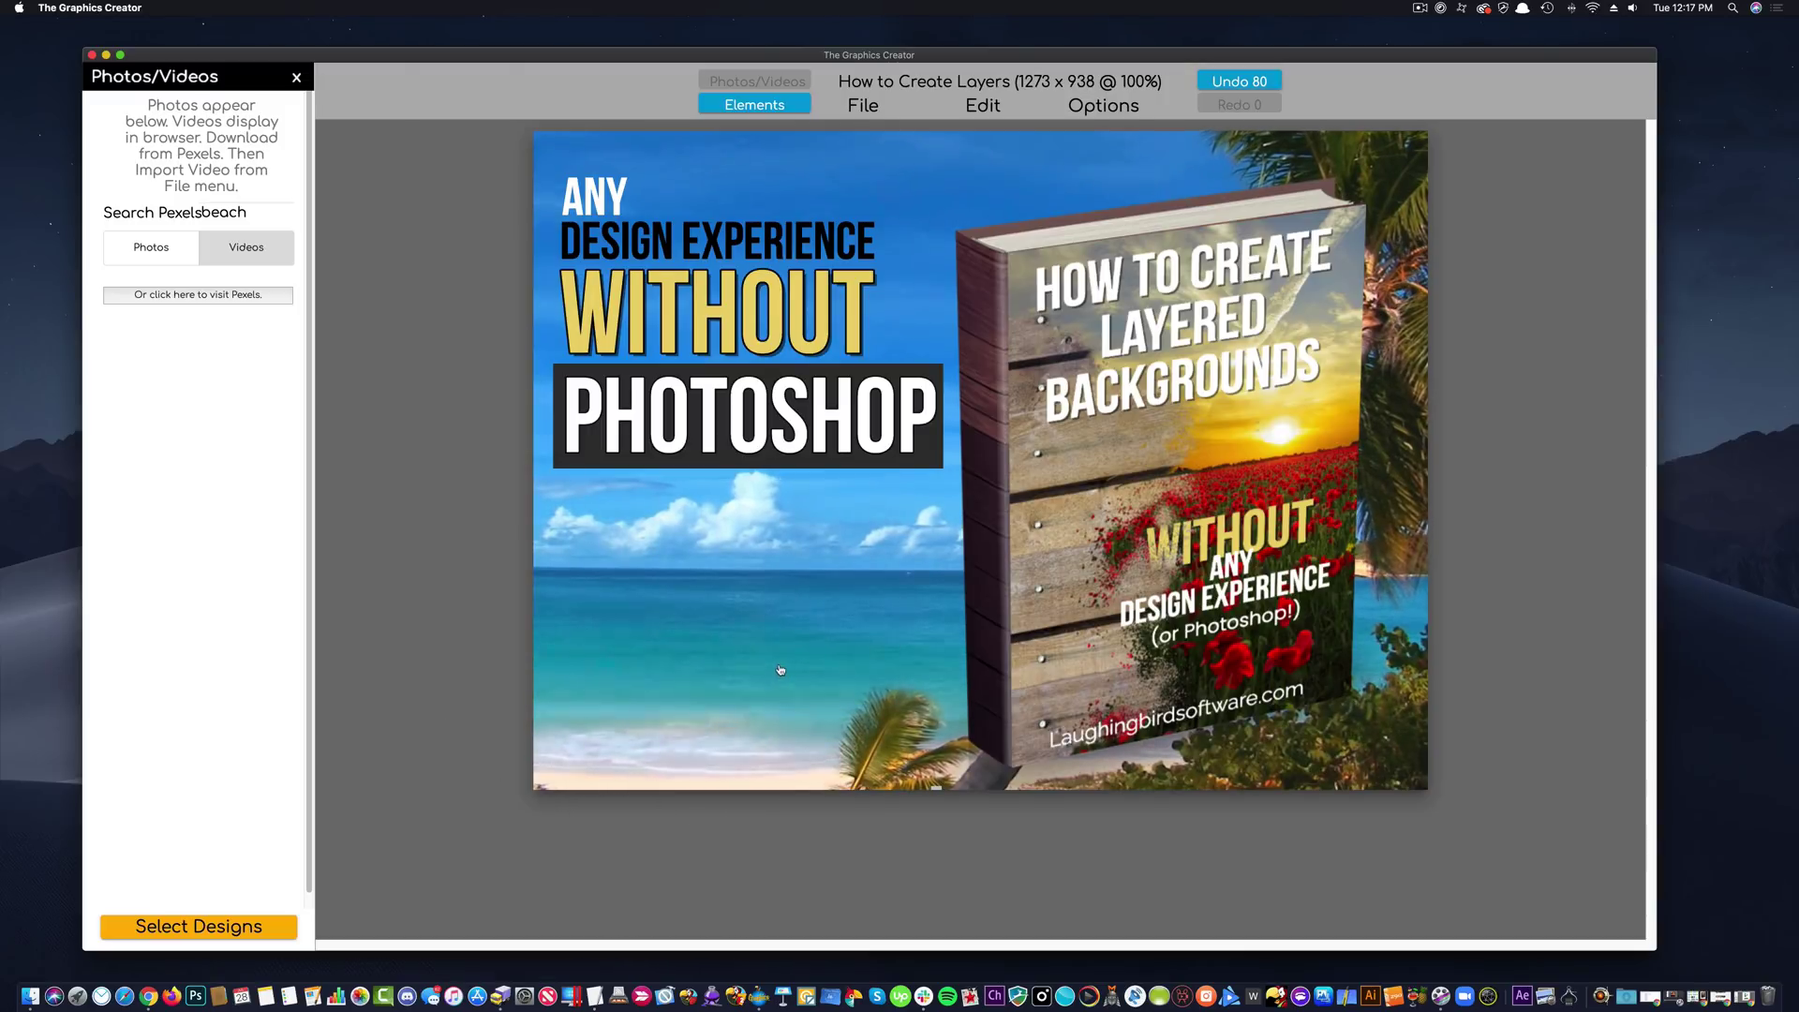
{"action": "left_click", "coordinate": [677, 542]}
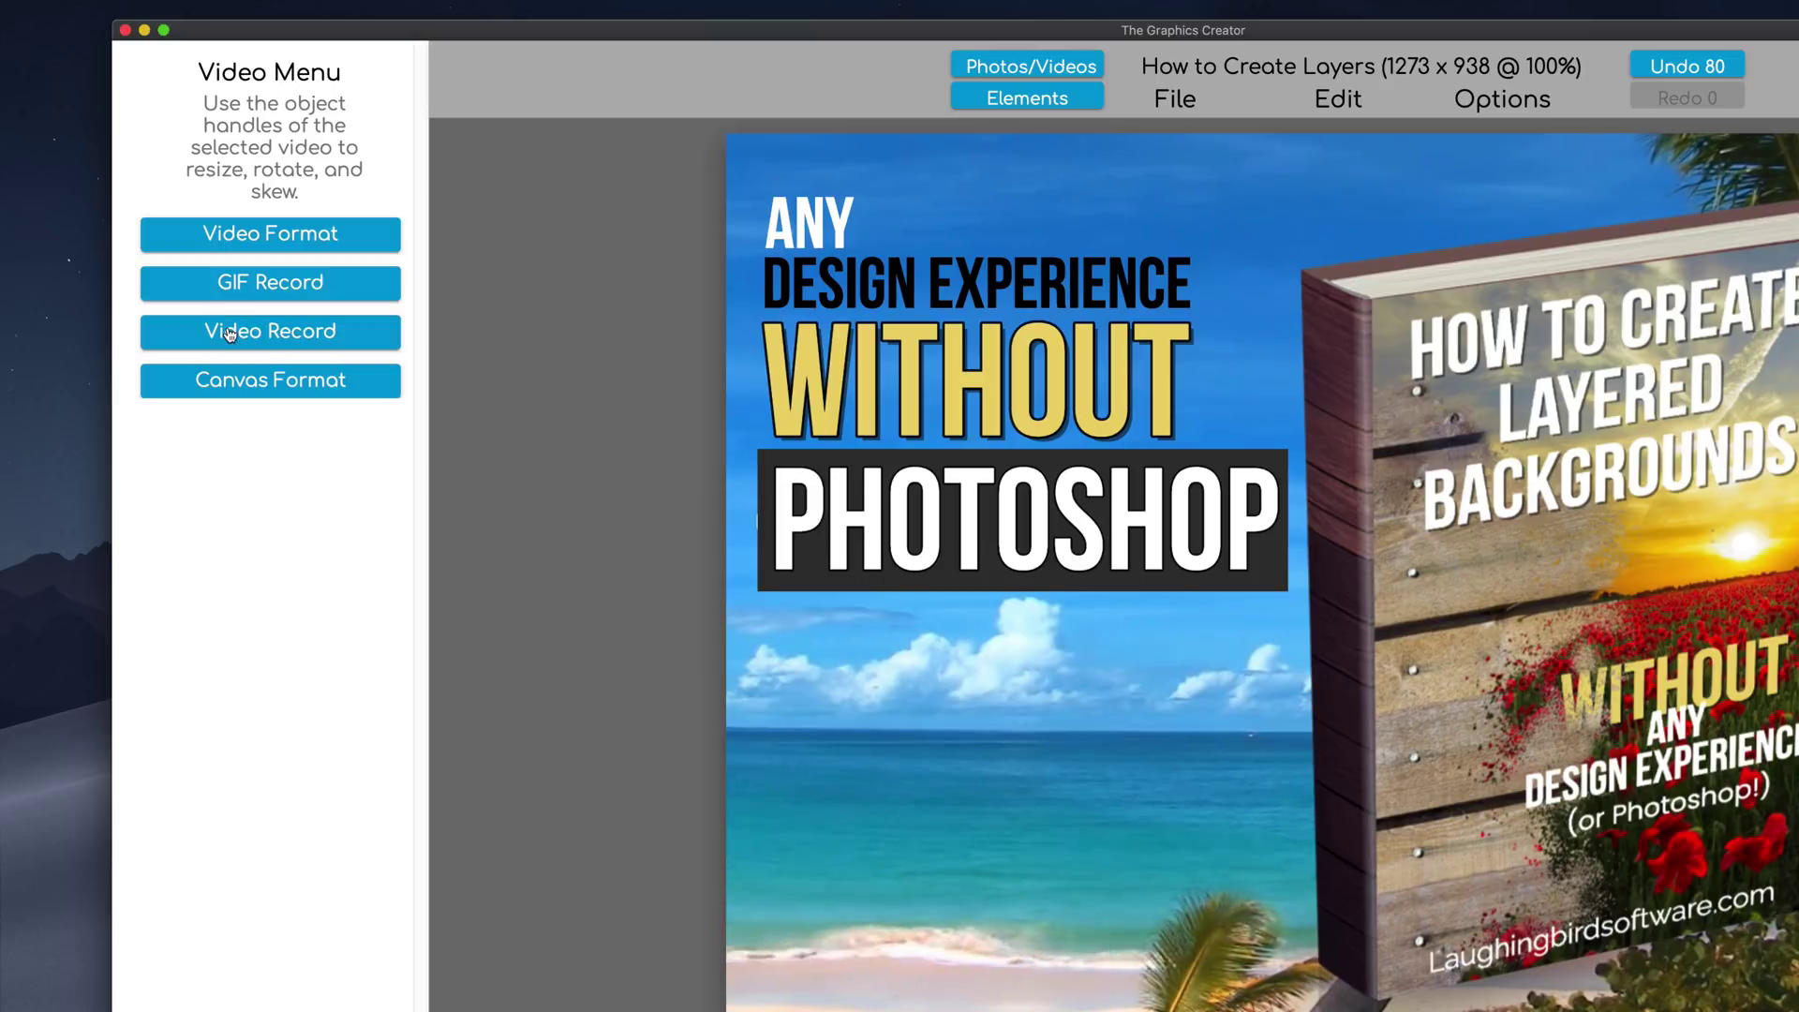
{"action": "left_click", "coordinate": [271, 332]}
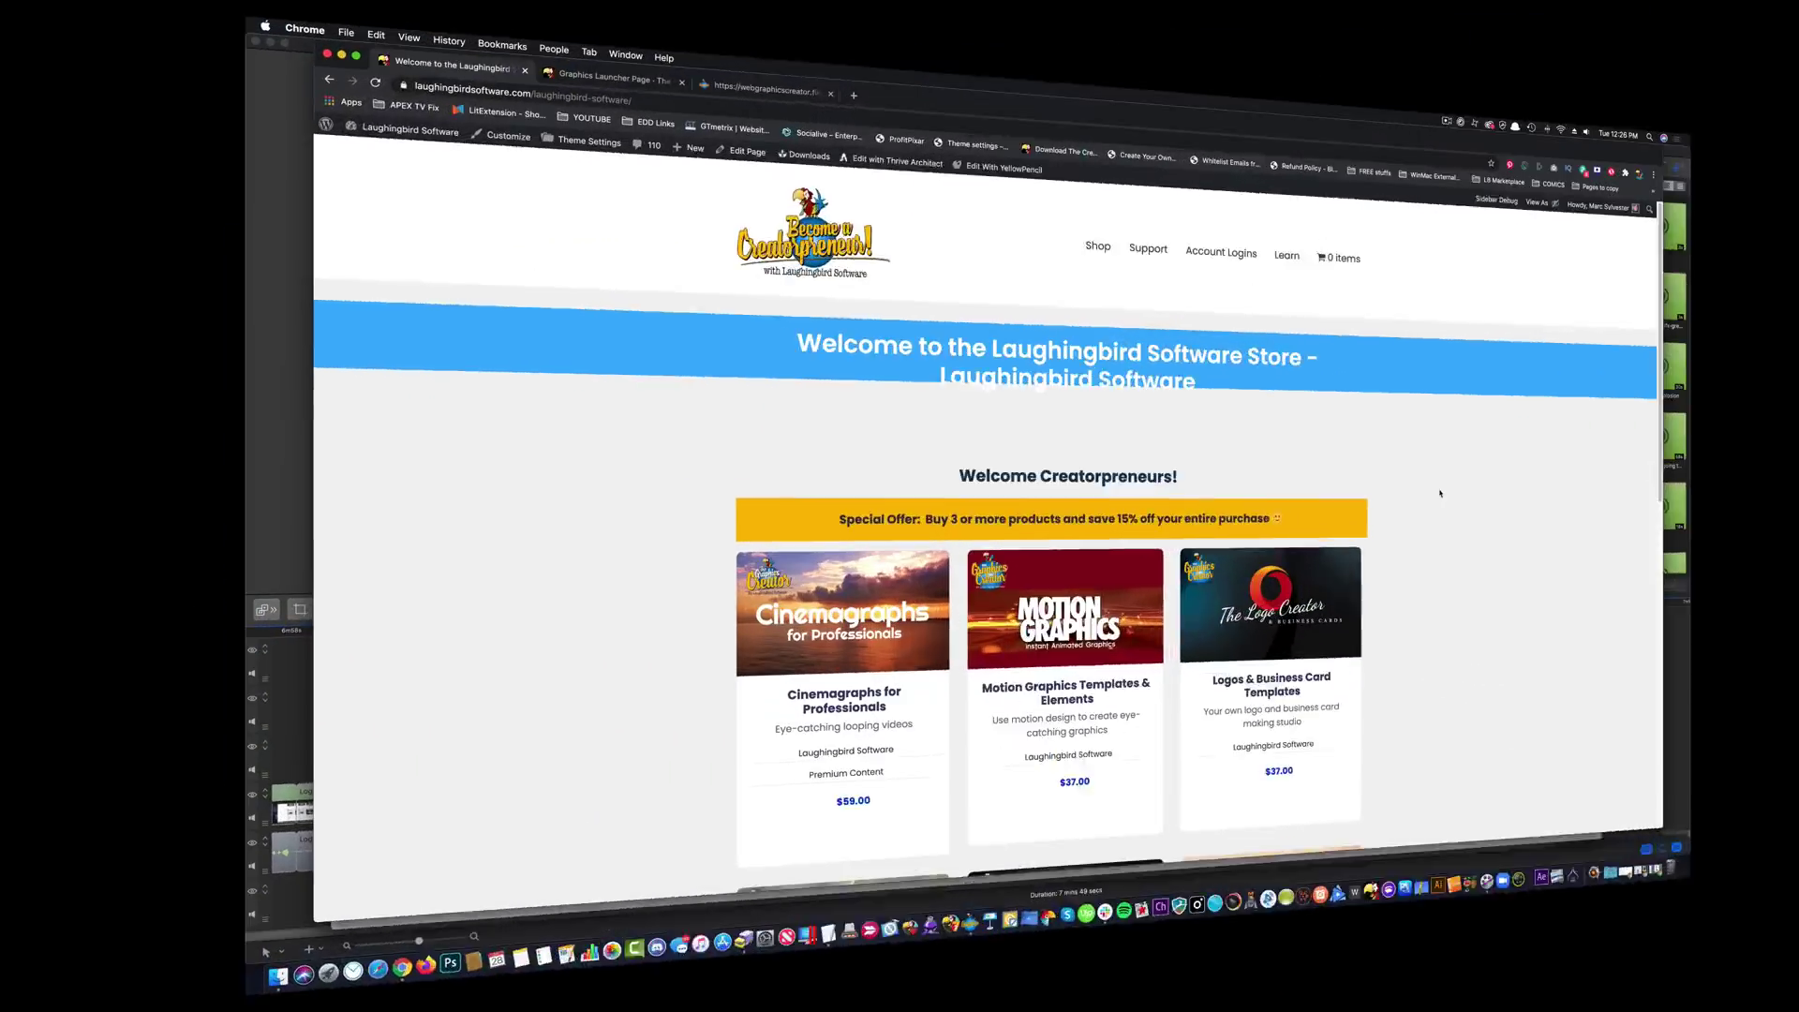
Scroll the Laughingbird store to the Motion Graphics Templates & Elements card at $37.00.
{"action": "scroll", "coordinate": [1409, 489], "scroll_direction": "down", "scroll_amount": 3}
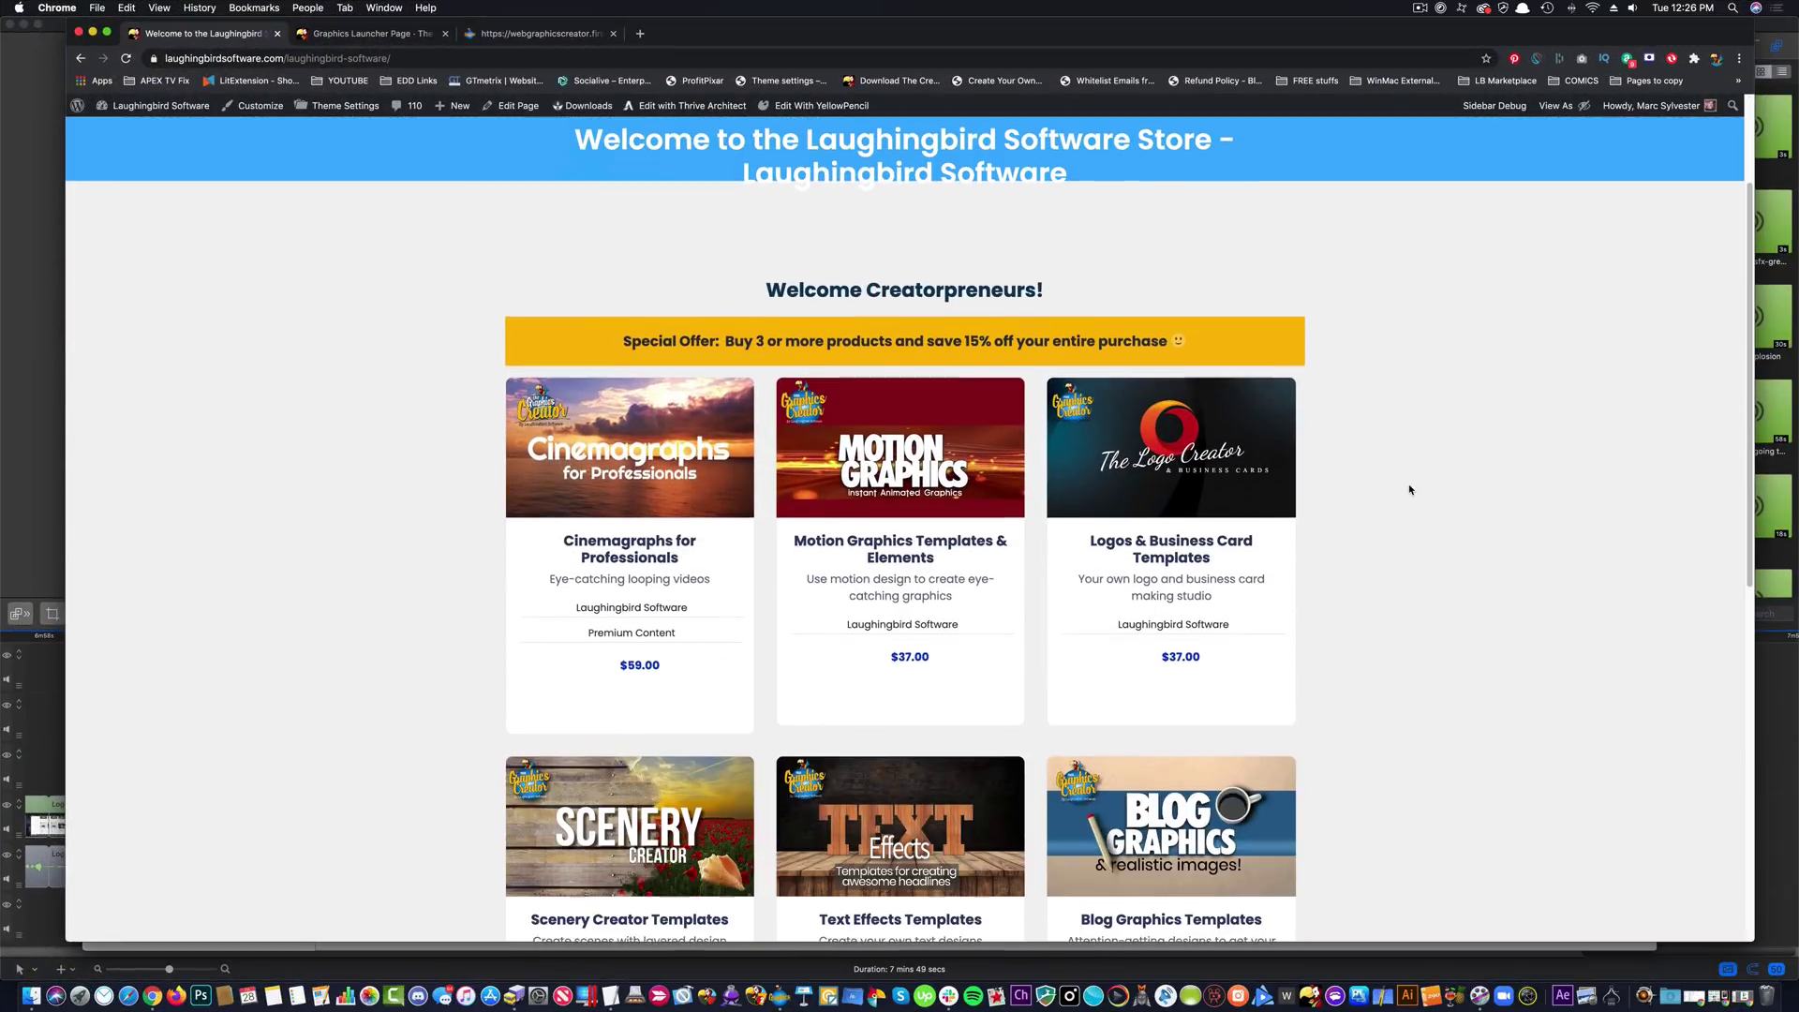
{"action": "mouse_move", "coordinate": [900, 507]}
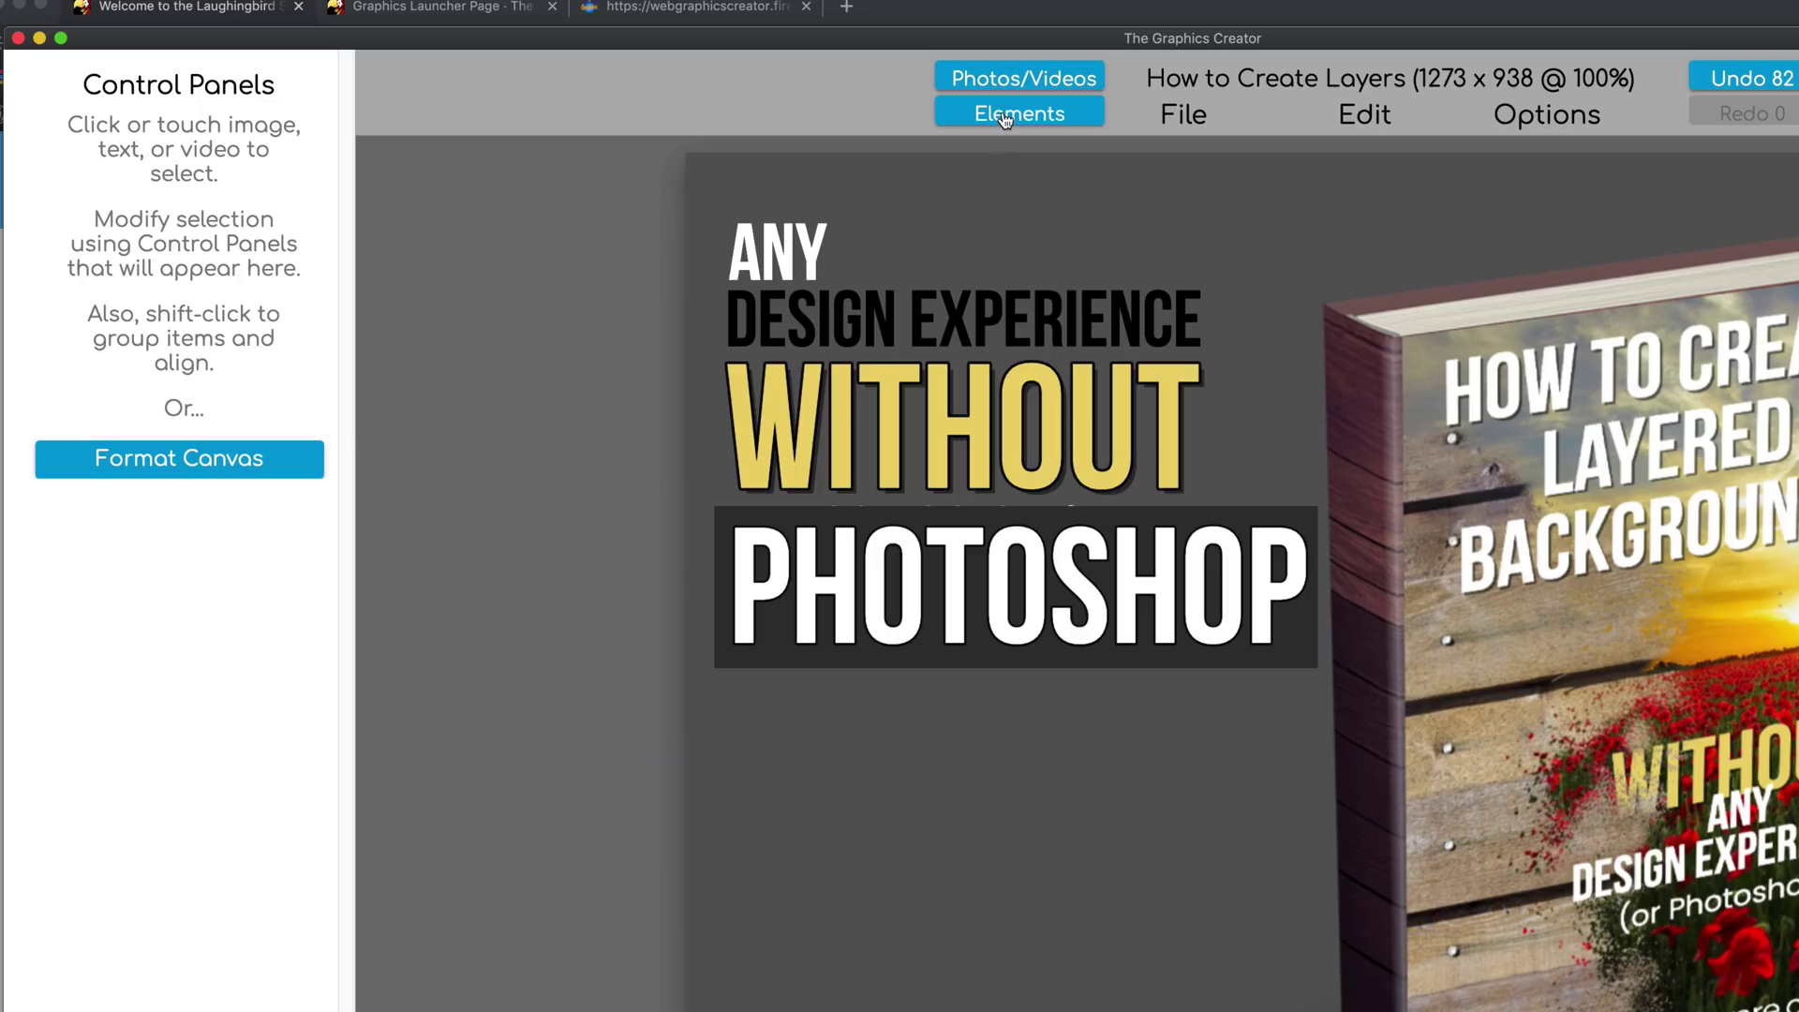
Add a bokeh background from Purchased Elements' Motion Backgrounds to the canvas.
{"action": "left_click", "coordinate": [1004, 116]}
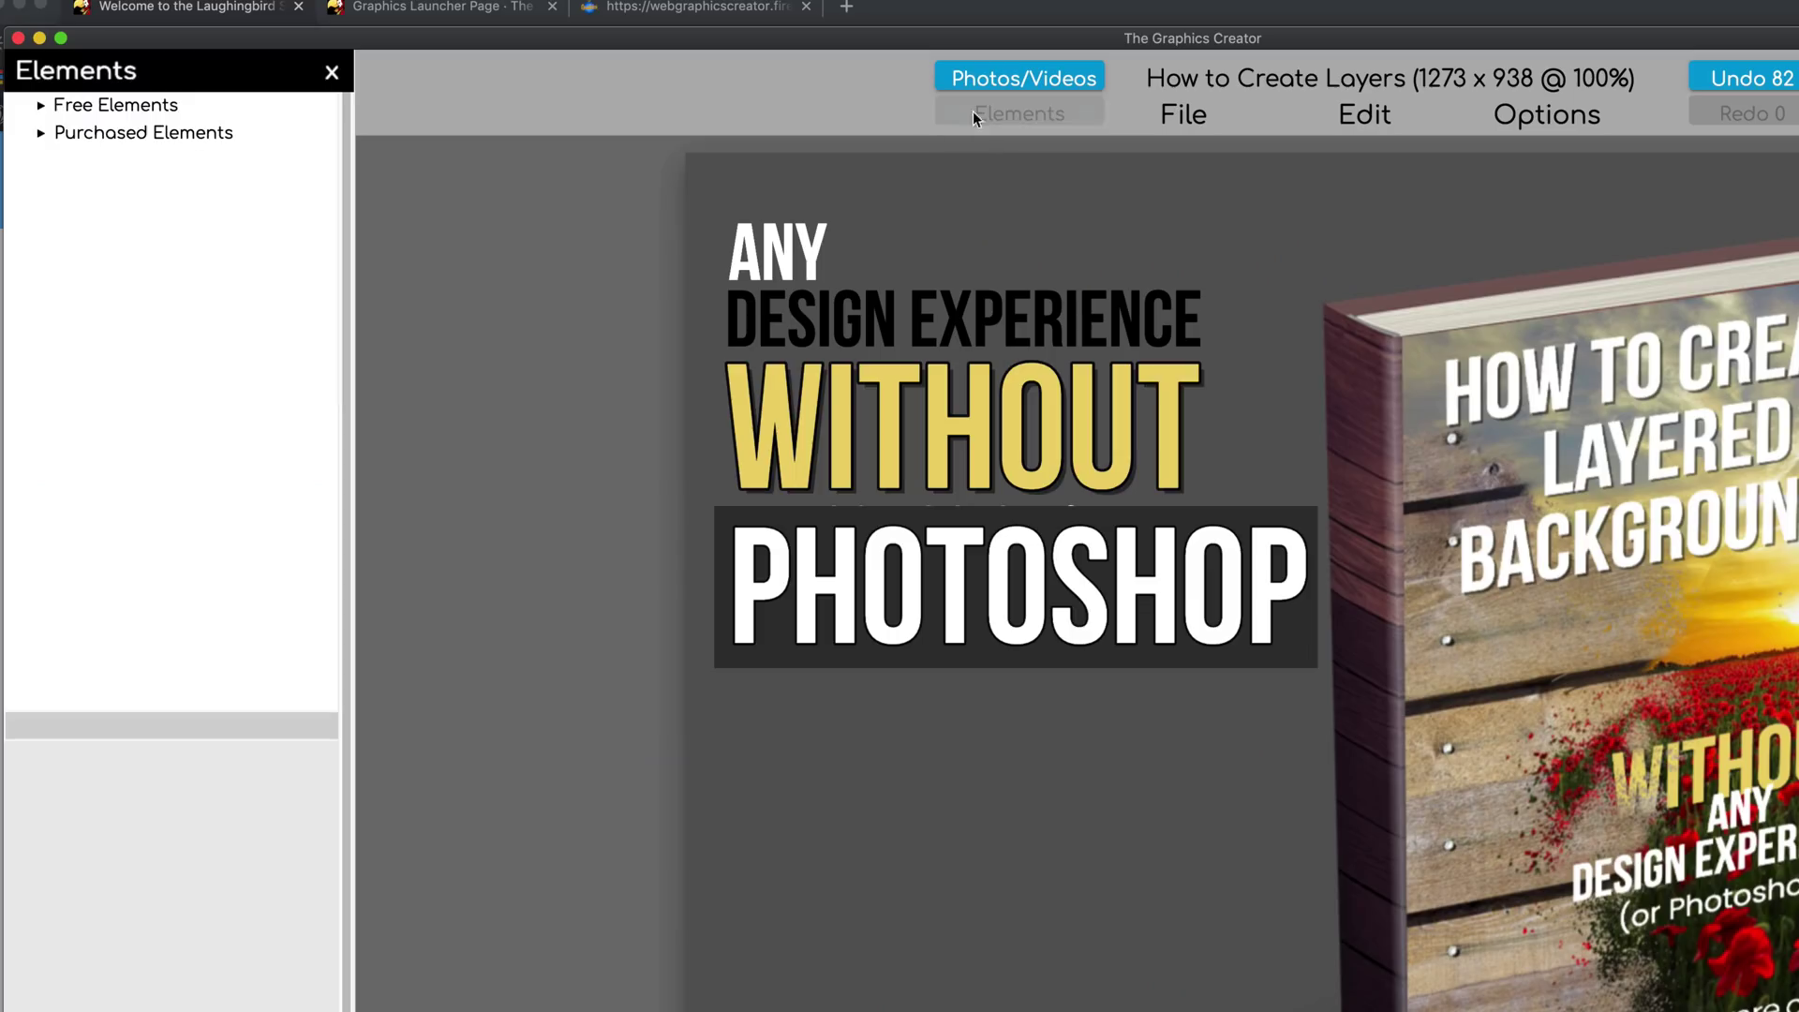
{"action": "left_click", "coordinate": [65, 137]}
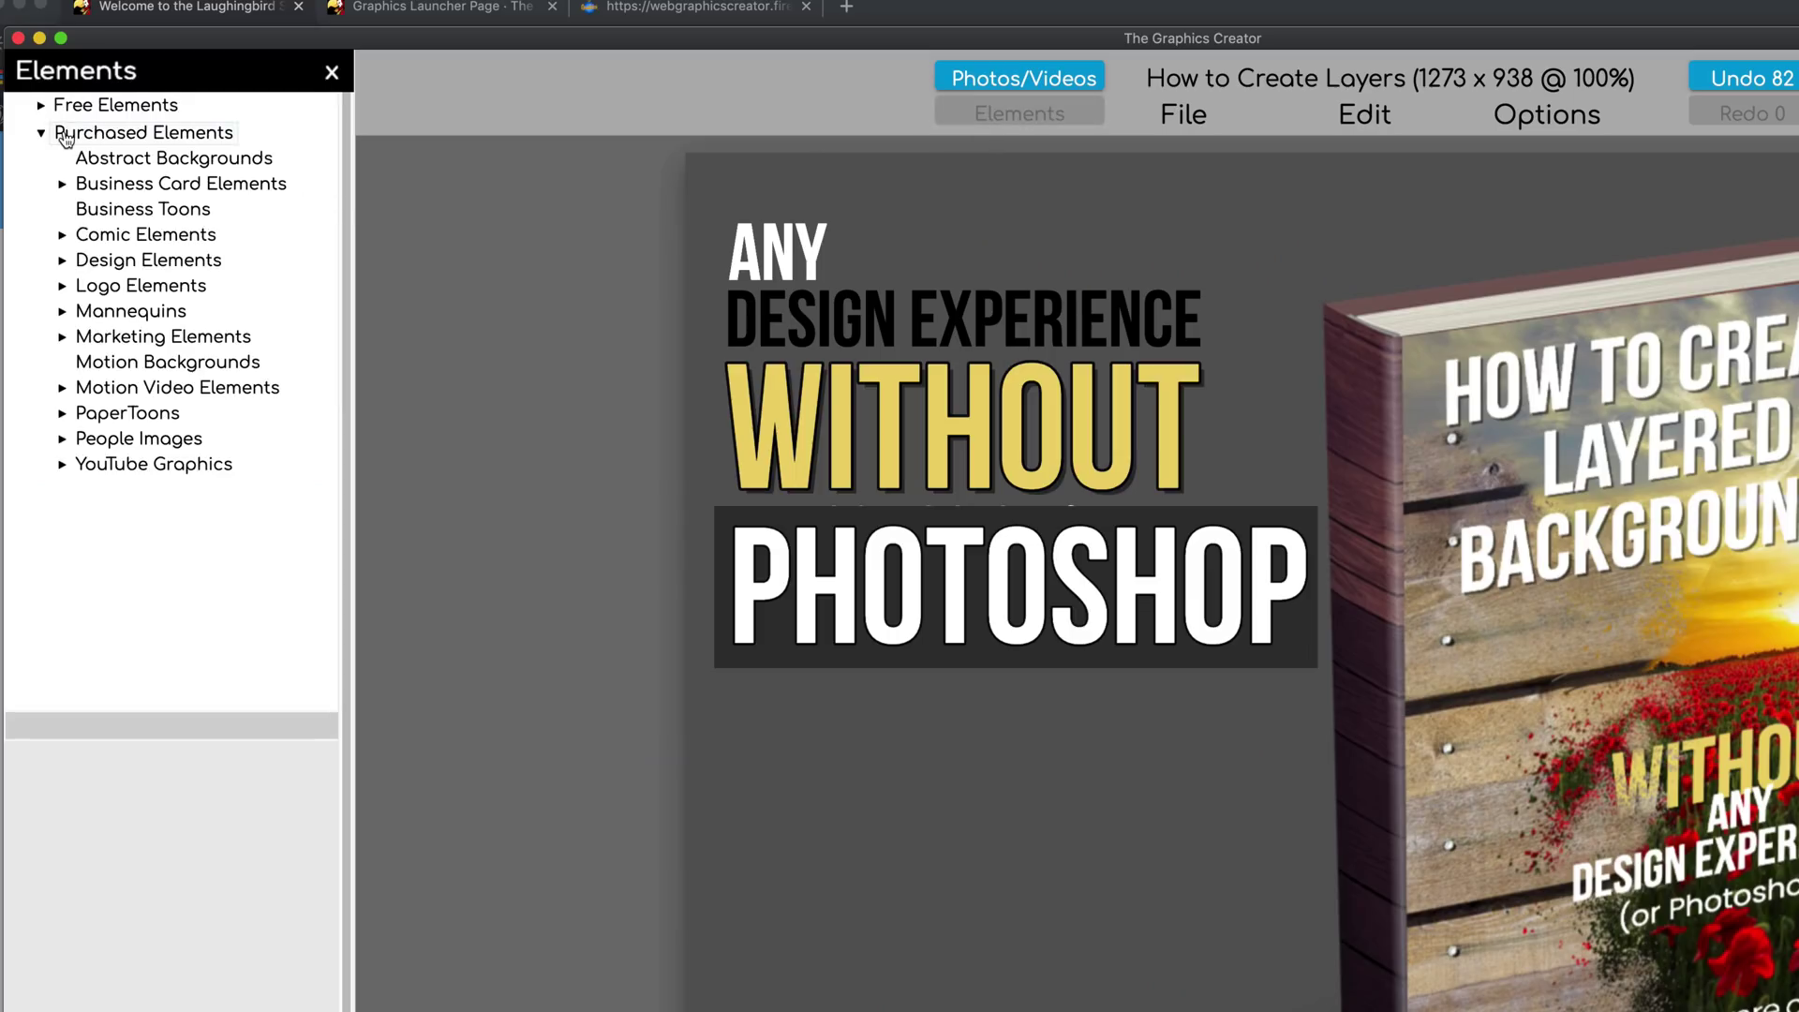
{"action": "left_click", "coordinate": [108, 365]}
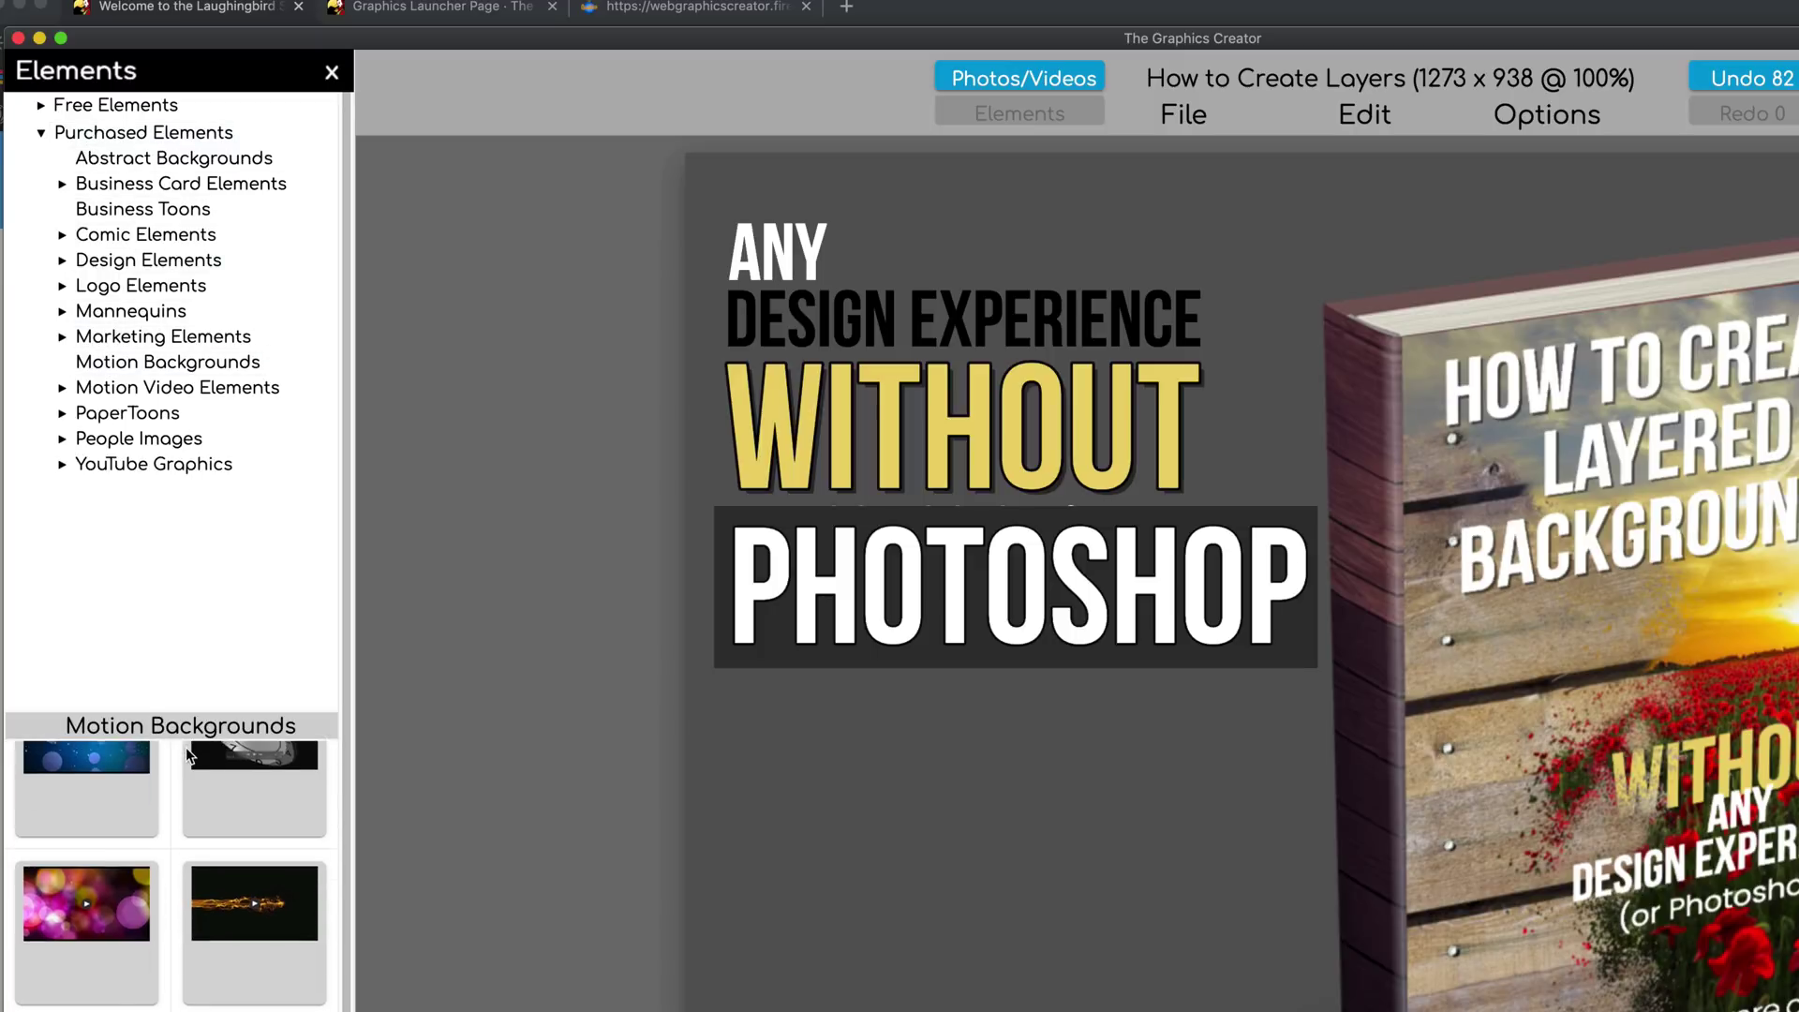
{"action": "left_click_drag", "start_coordinate": [114, 802], "coordinate": [1140, 806]}
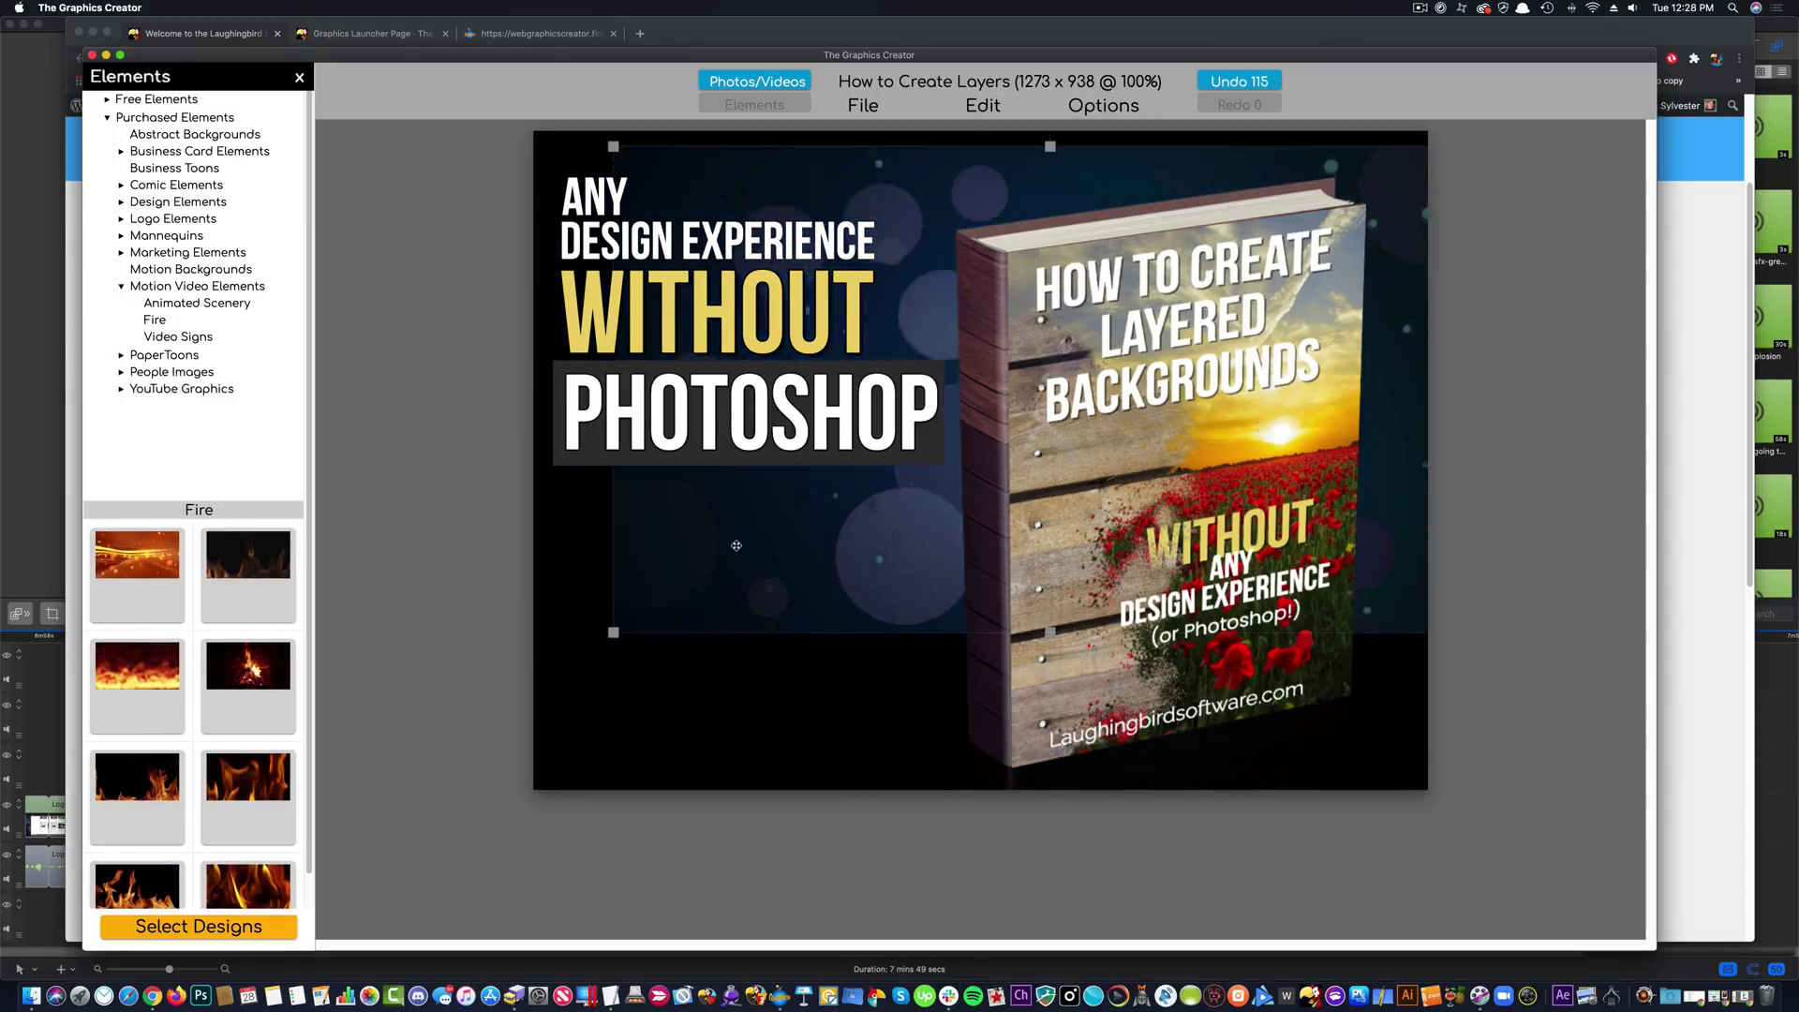
Replace the bokeh background with a fire video background.
{"action": "left_click", "coordinate": [743, 581]}
{"action": "key", "text": "Delete"}
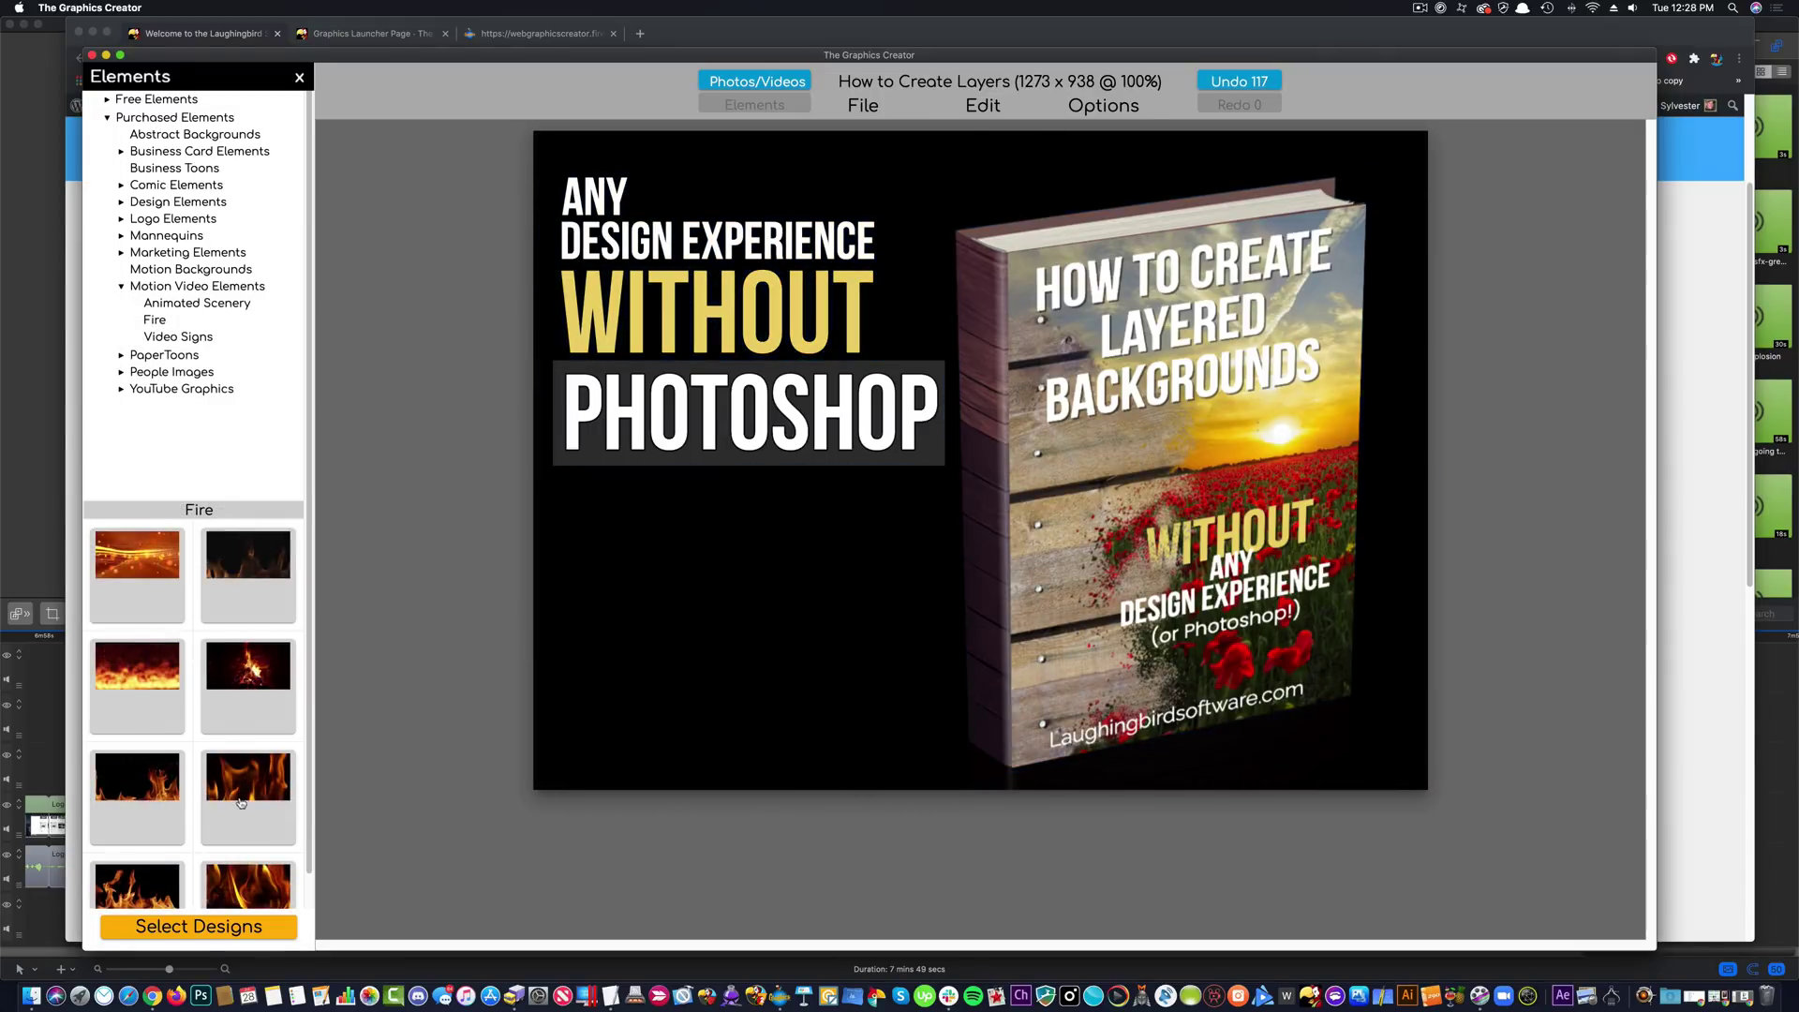
{"action": "left_click_drag", "start_coordinate": [271, 776], "coordinate": [803, 631]}
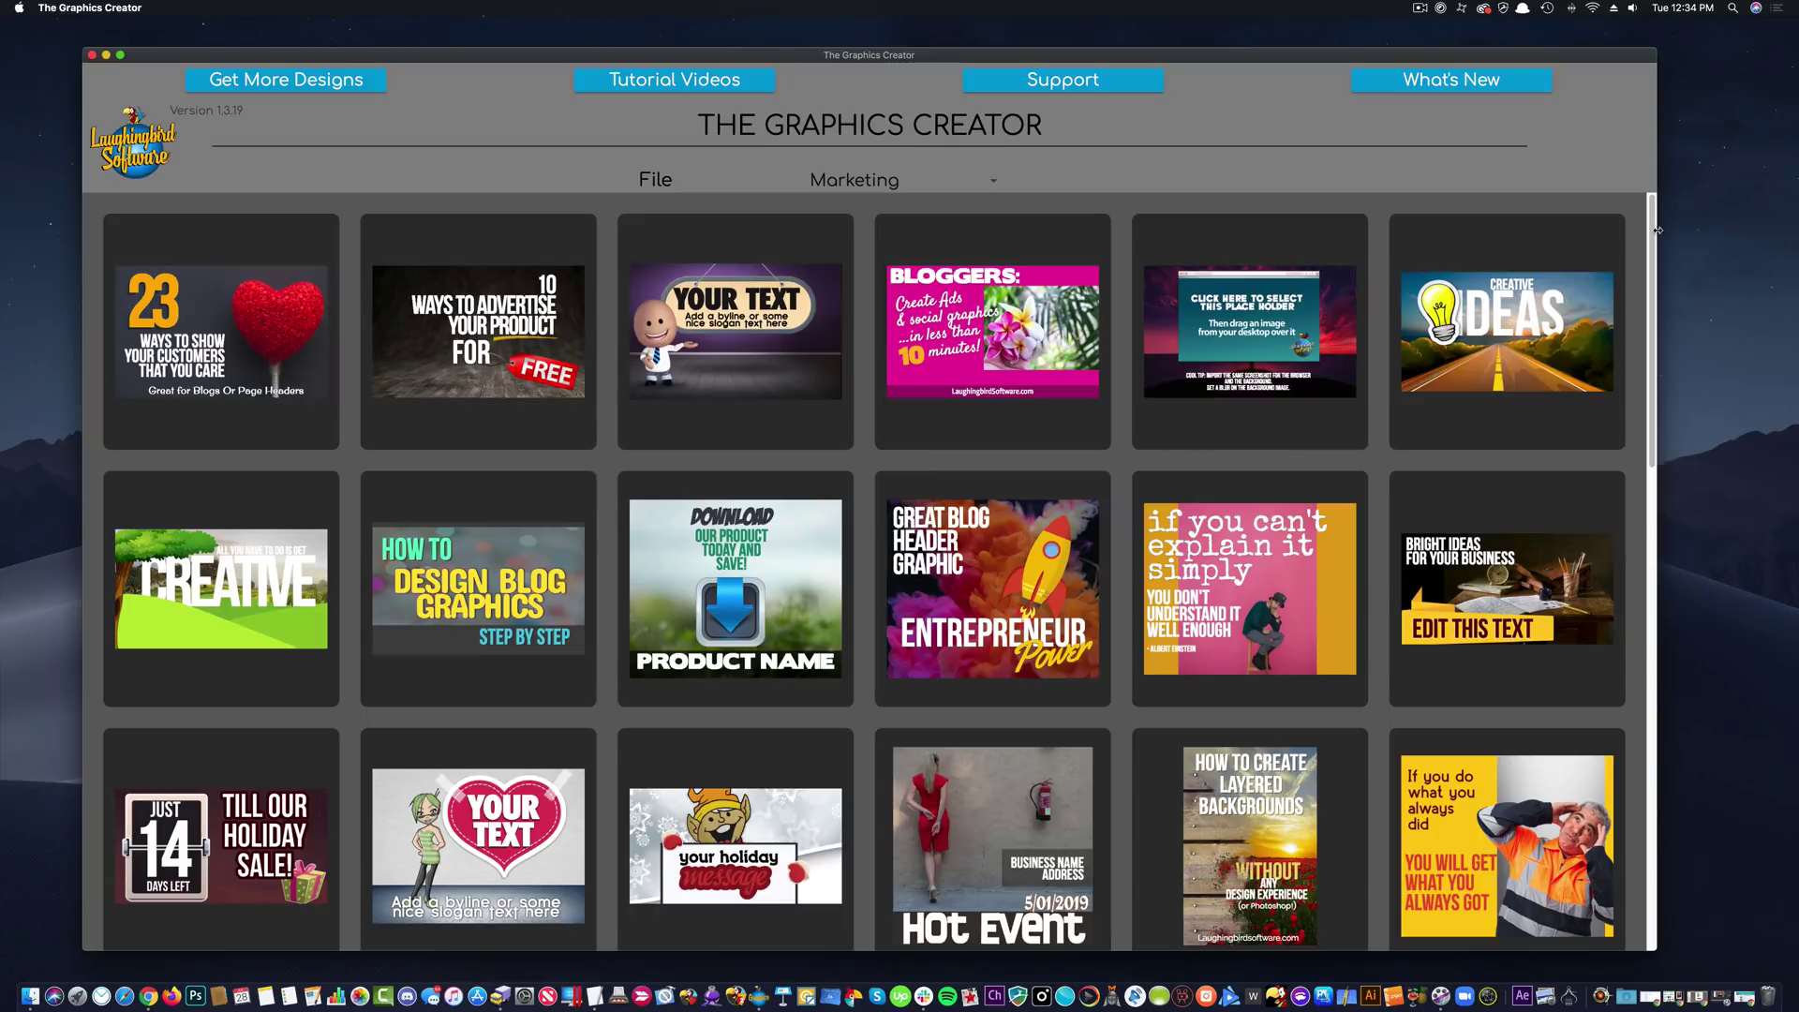
Scroll the template gallery and open the STUNNING scenery forest template (1280×720).
{"action": "left_click_drag", "start_coordinate": [1654, 228], "coordinate": [1309, 583]}
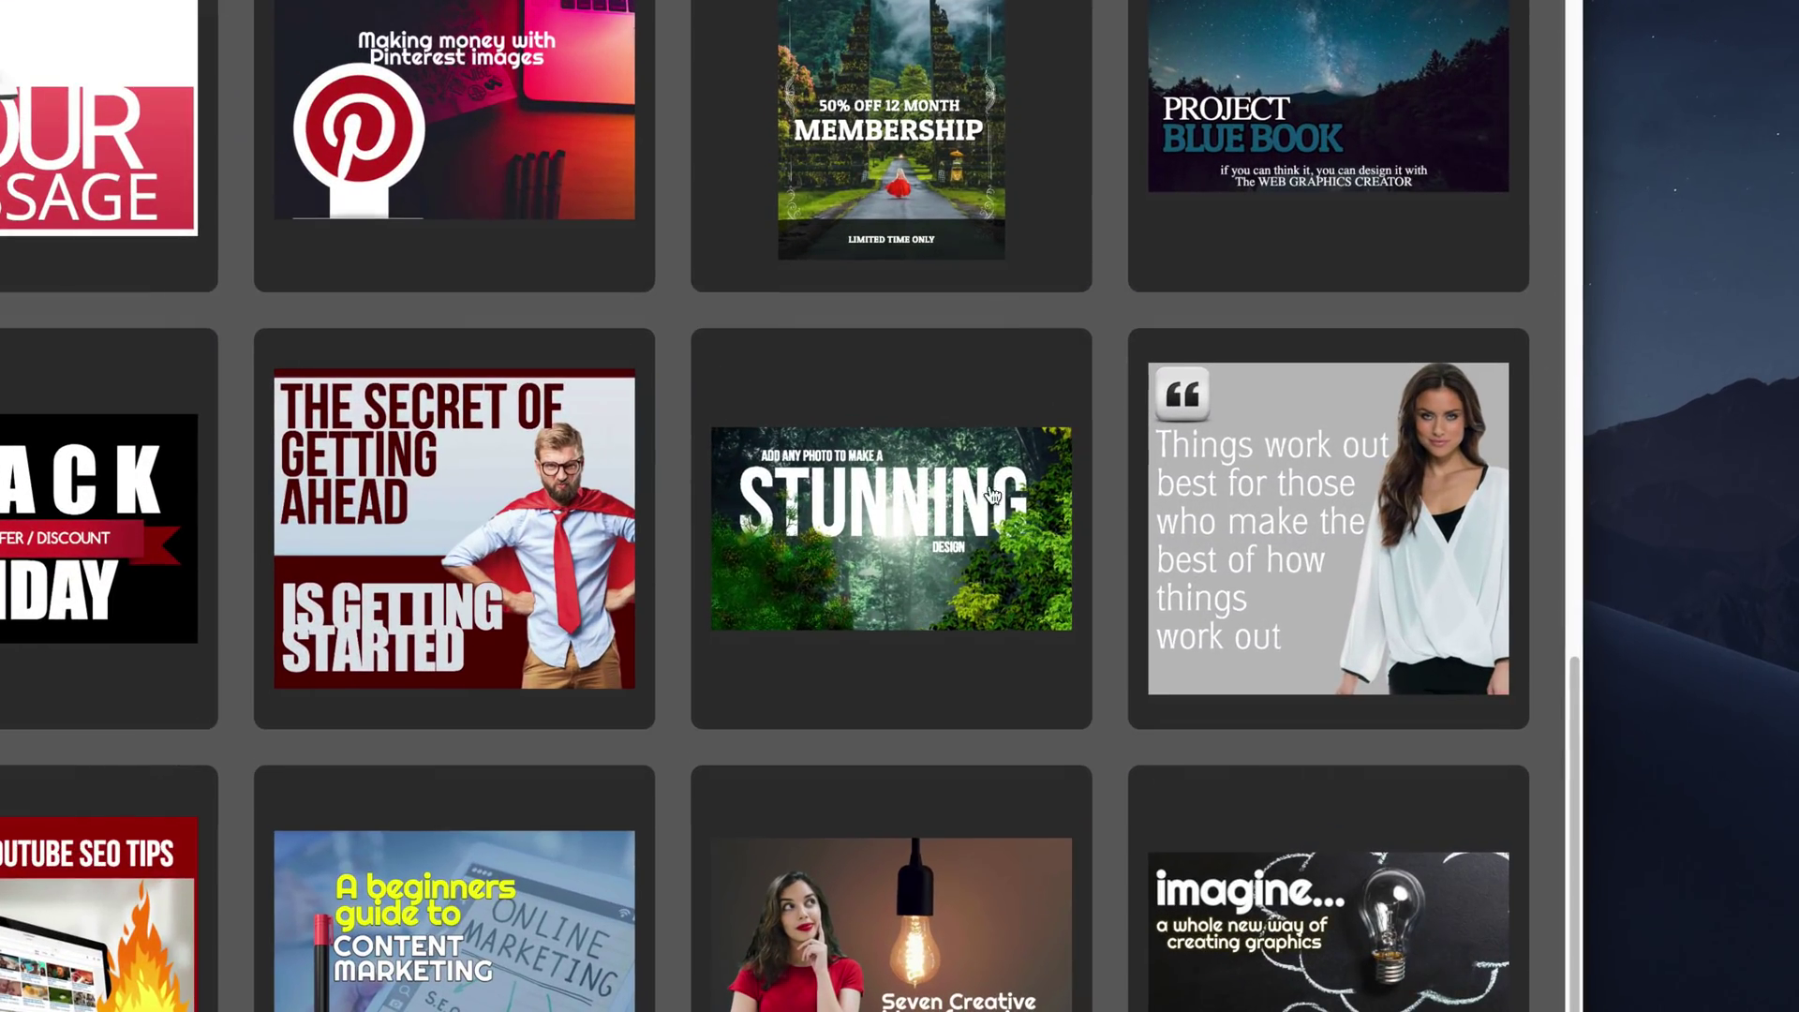
{"action": "left_click", "coordinate": [834, 517]}
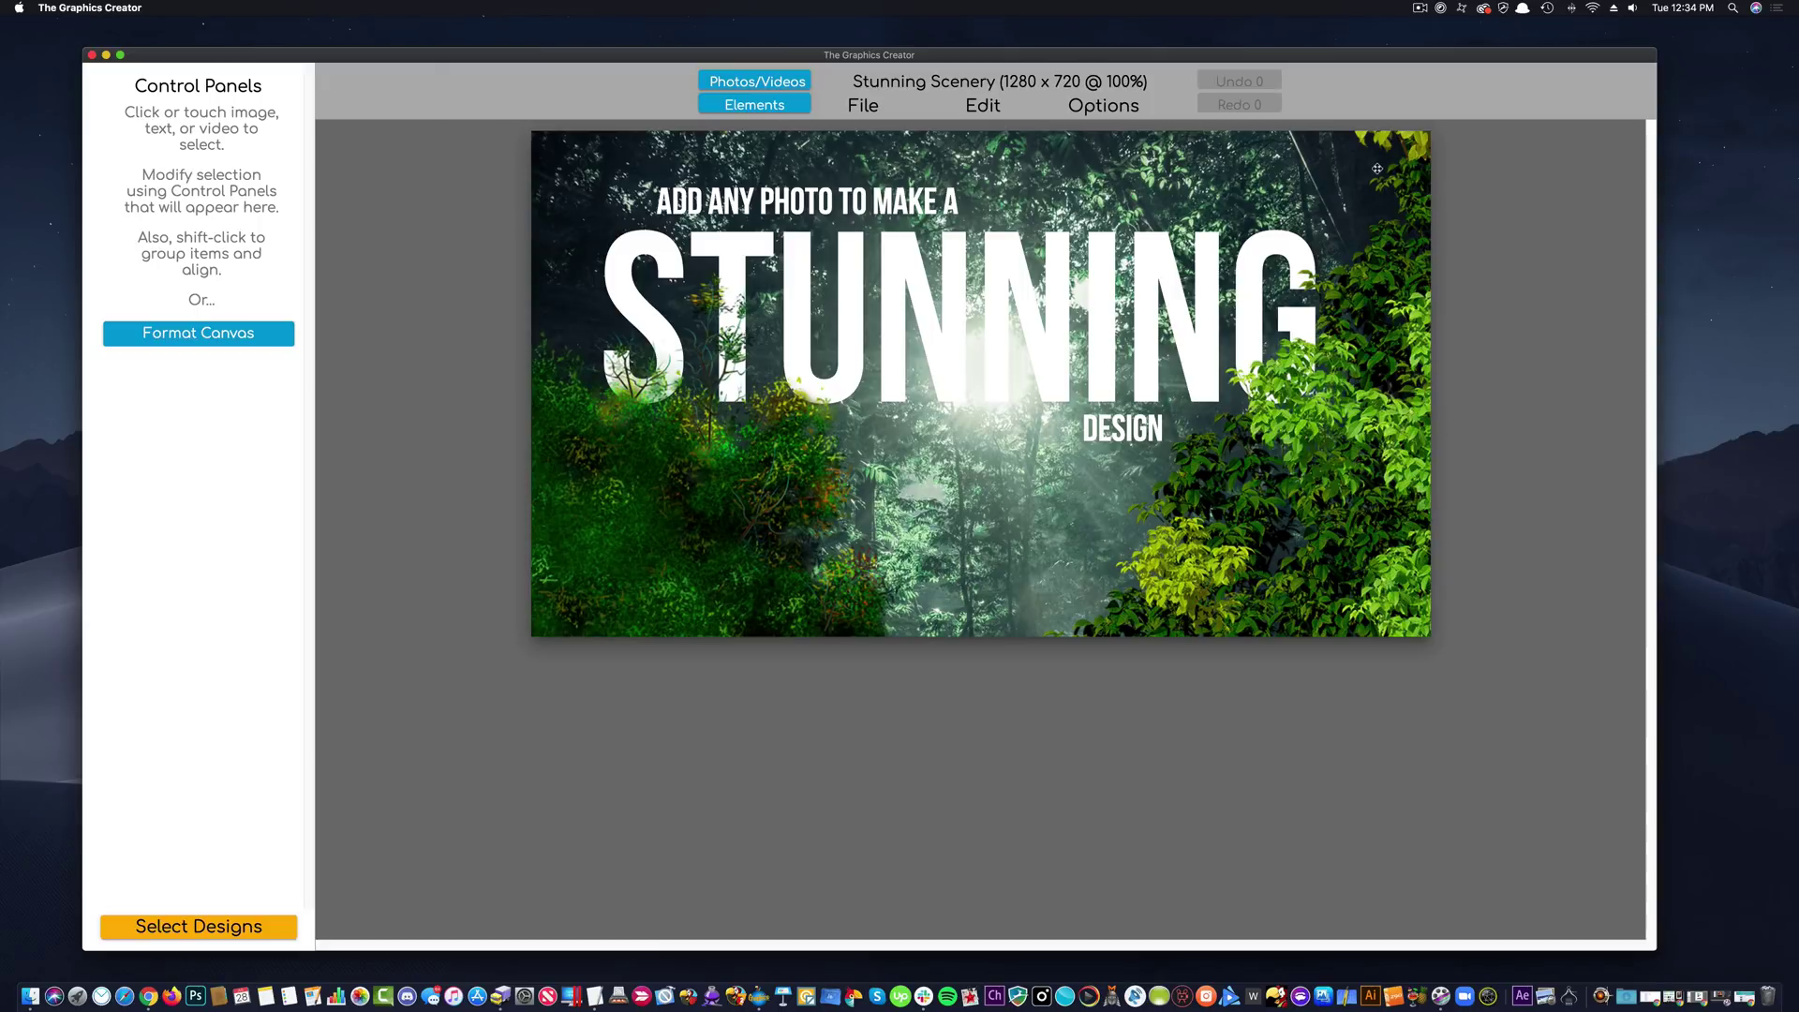
Change the headline to MY AMAZING YOUTUBE CHANNEL and delete the forest background video.
{"action": "left_click", "coordinate": [1308, 450]}
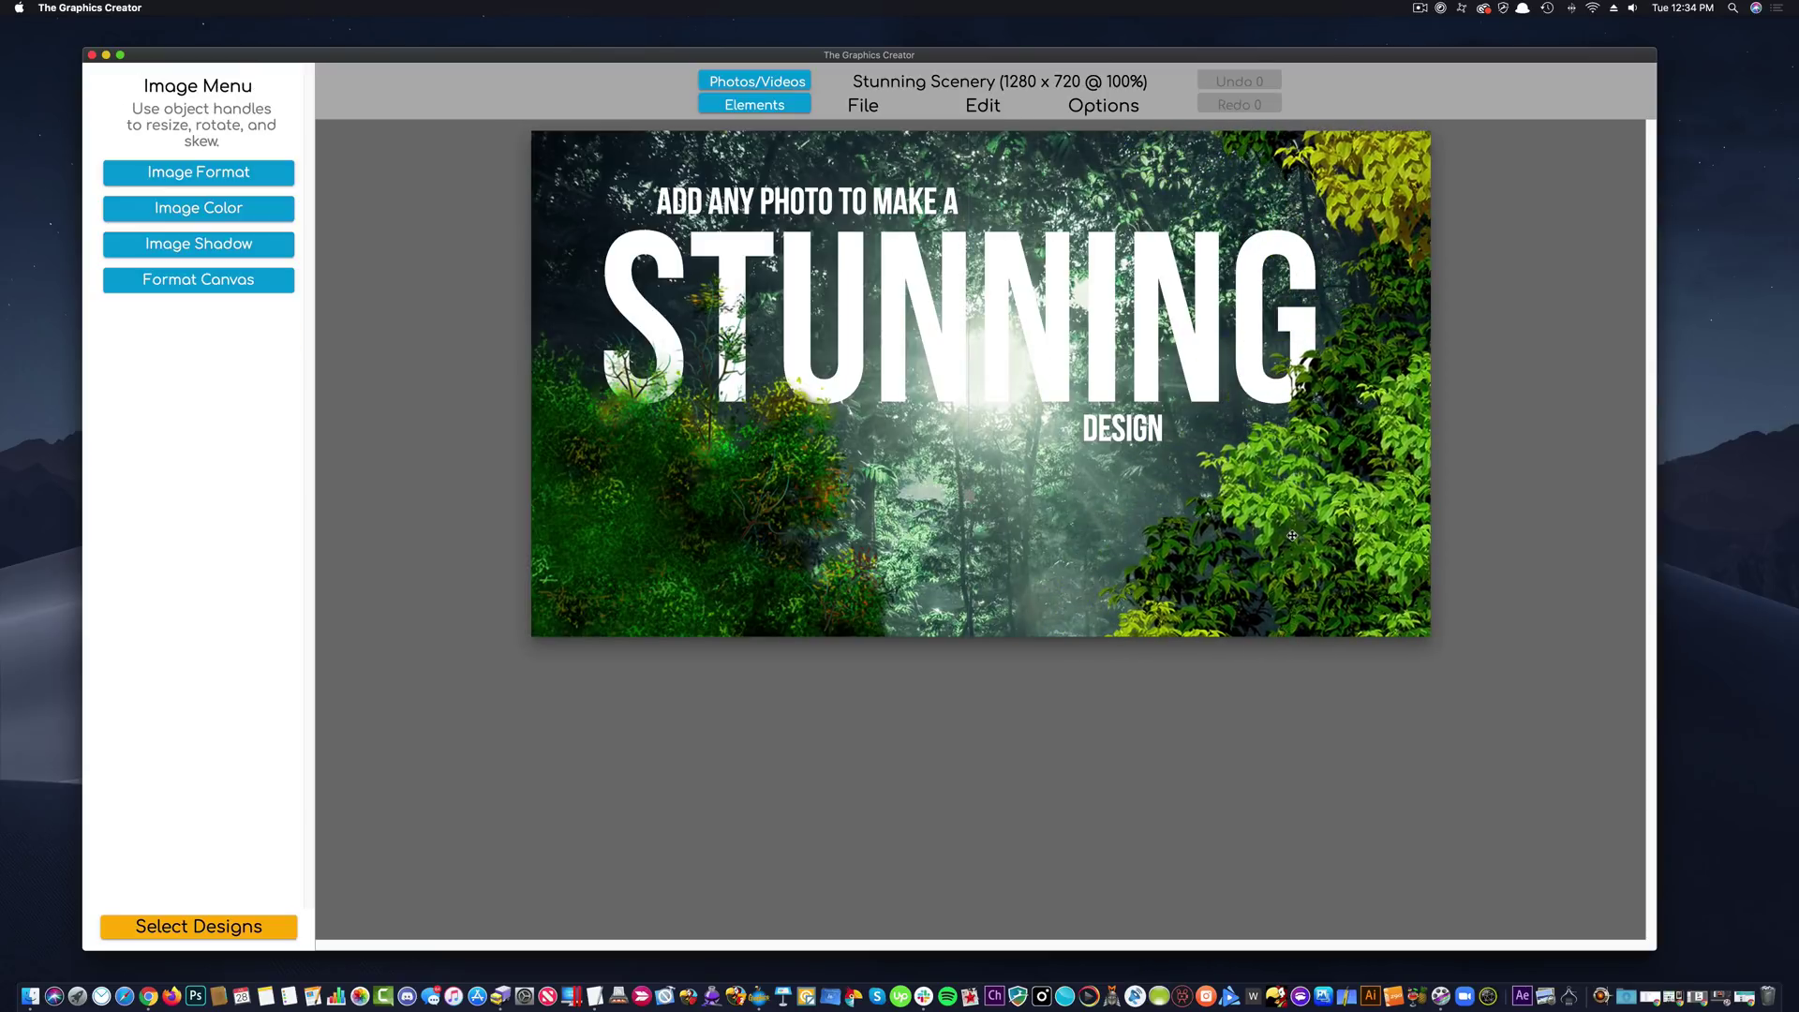
{"action": "left_click", "coordinate": [1292, 535]}
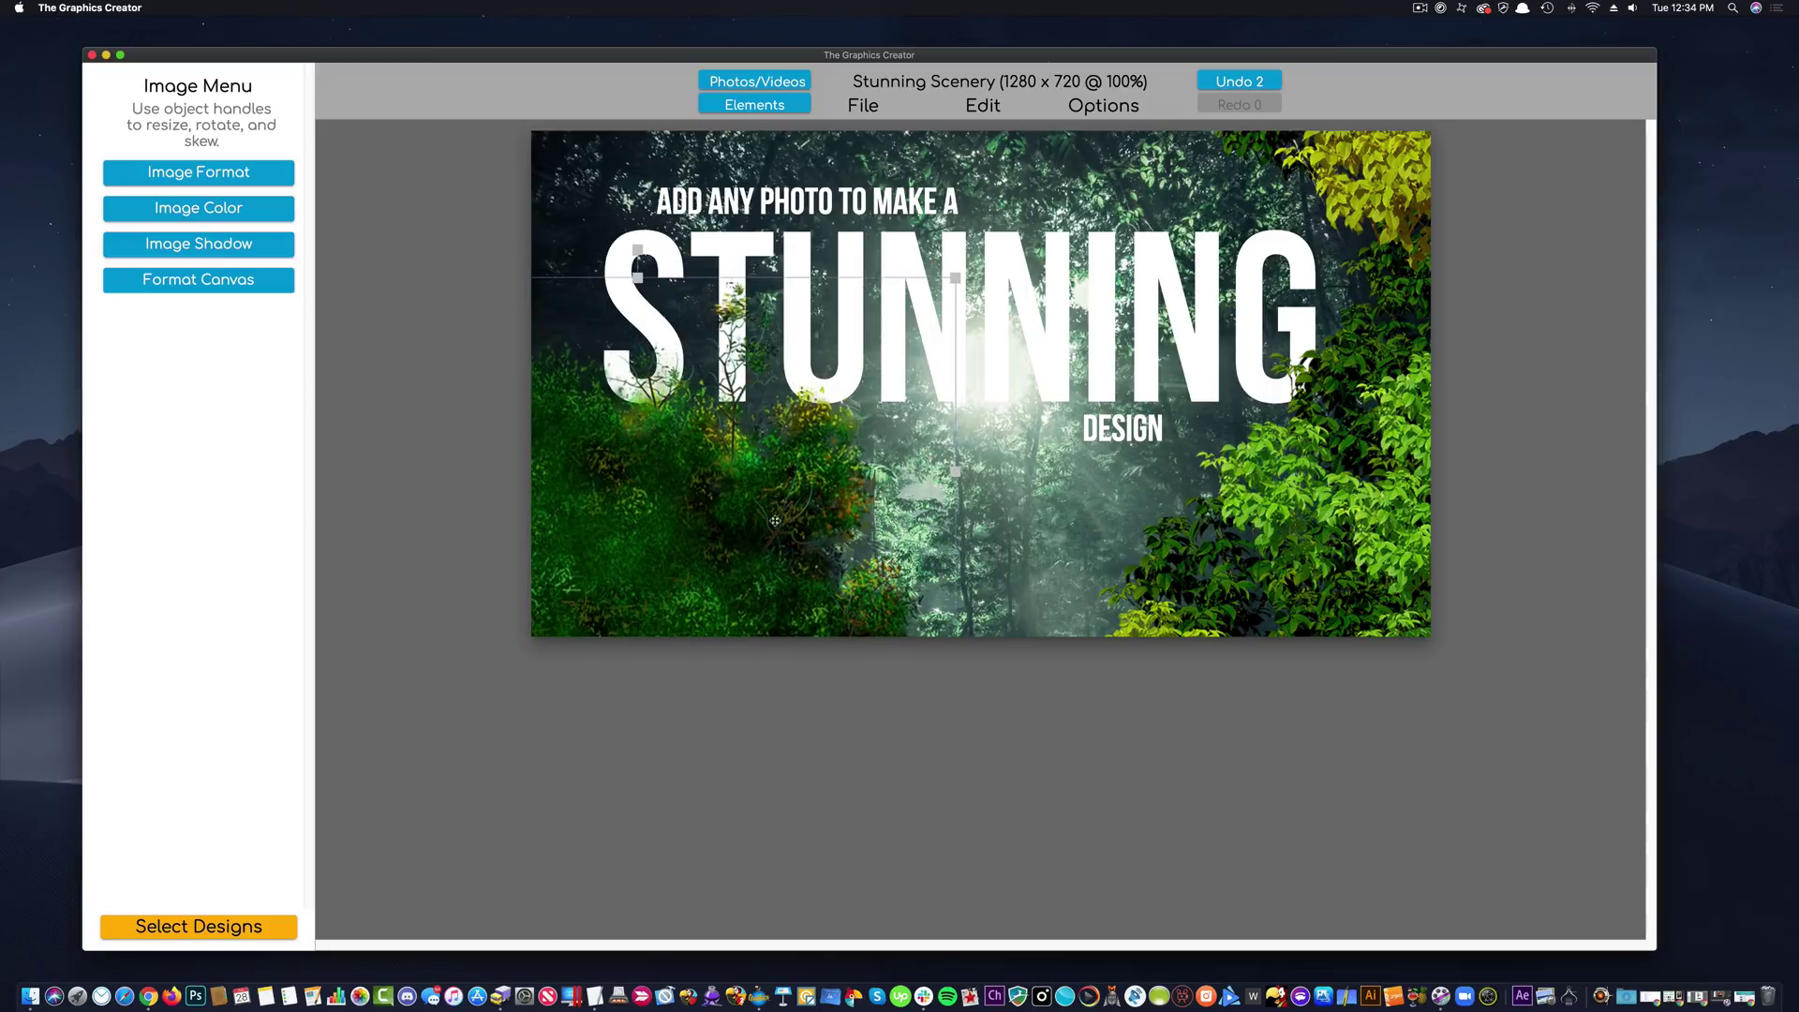
{"action": "left_click", "coordinate": [1001, 343]}
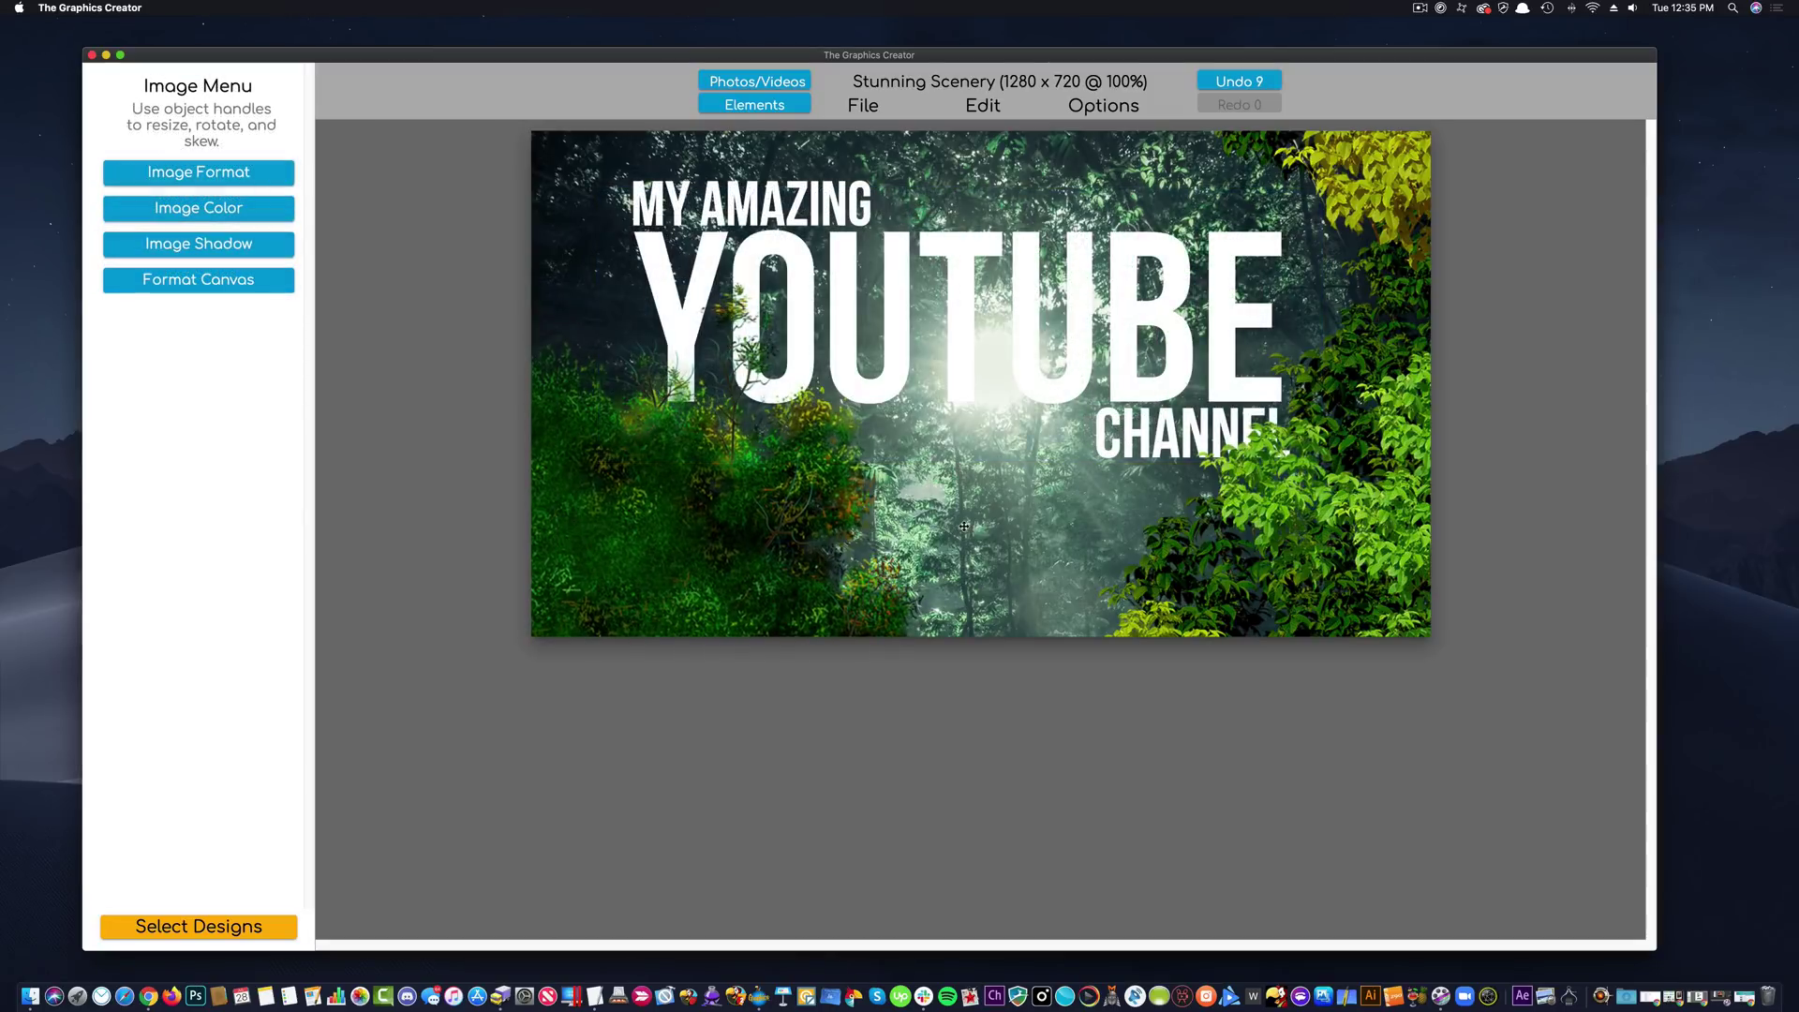
{"action": "left_click", "coordinate": [1022, 464]}
{"action": "key", "text": "Delete"}
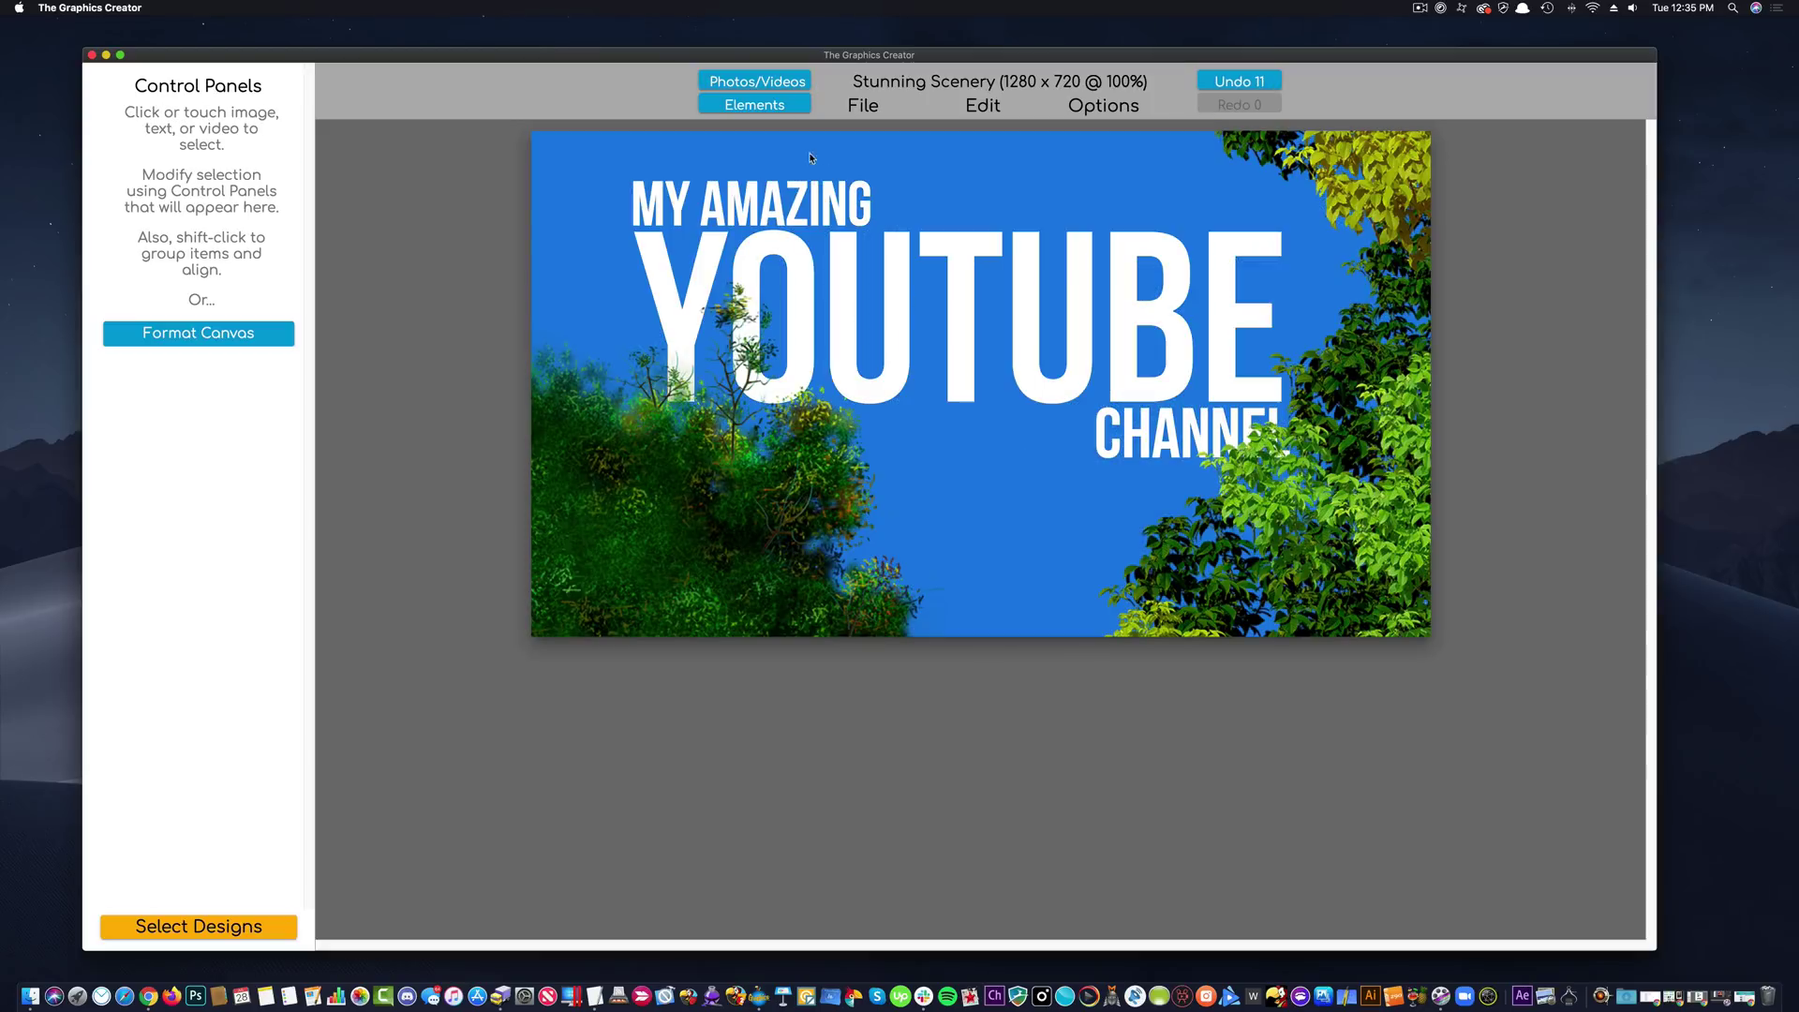
Search Pexels stock photos for 'jungle' and set the waterfall photo as the background.
{"action": "left_click", "coordinate": [745, 82]}
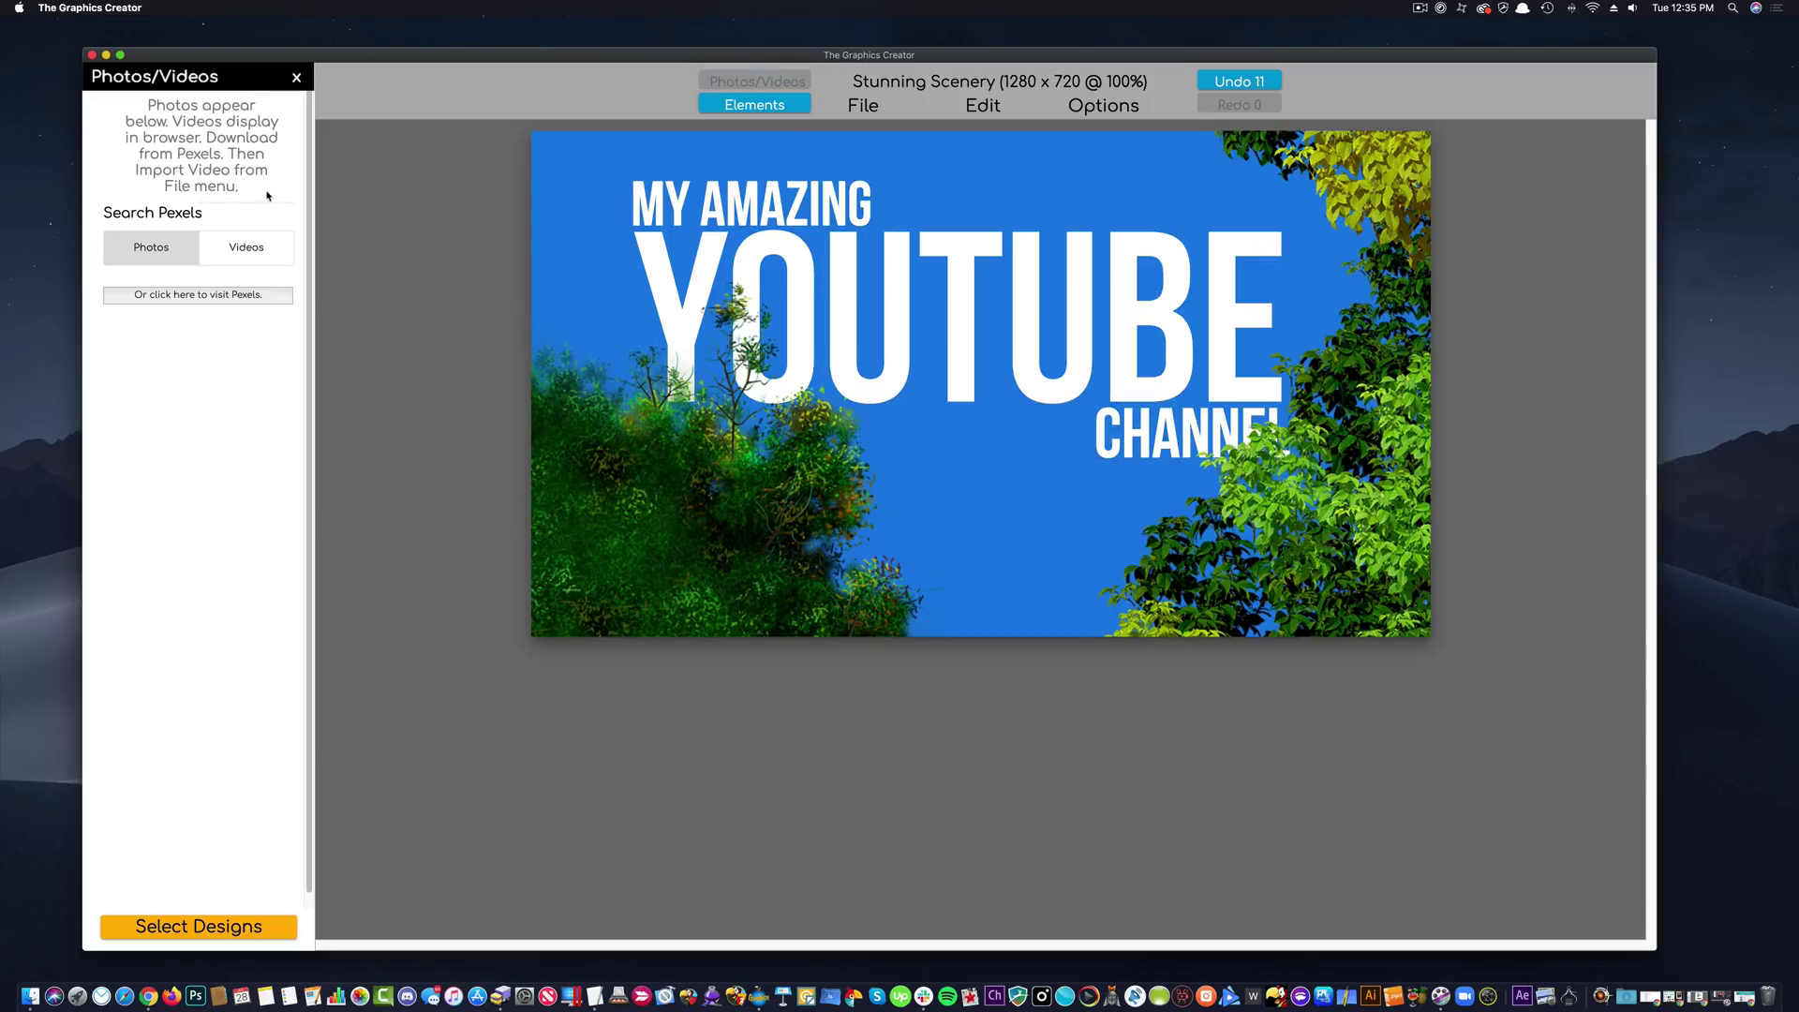
{"action": "left_click", "coordinate": [253, 214]}
{"action": "type", "text": "jungle"}
{"action": "key", "text": "Return"}
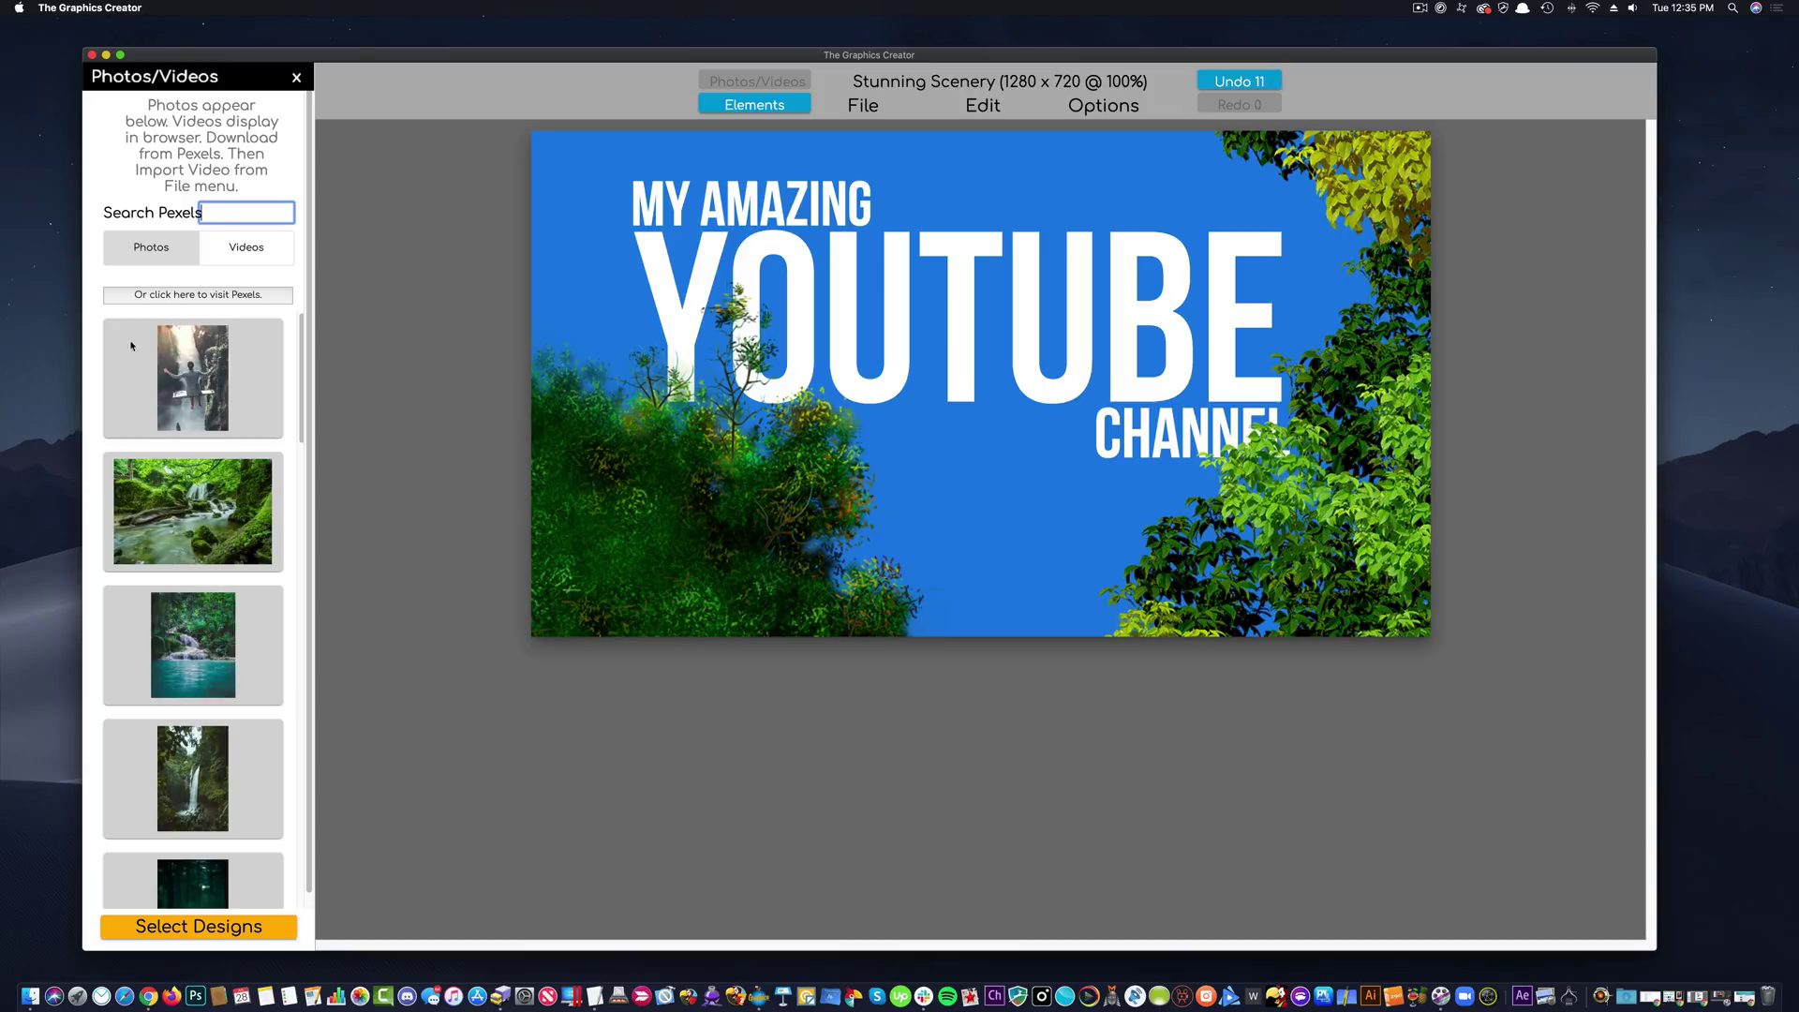
{"action": "left_click", "coordinate": [164, 521]}
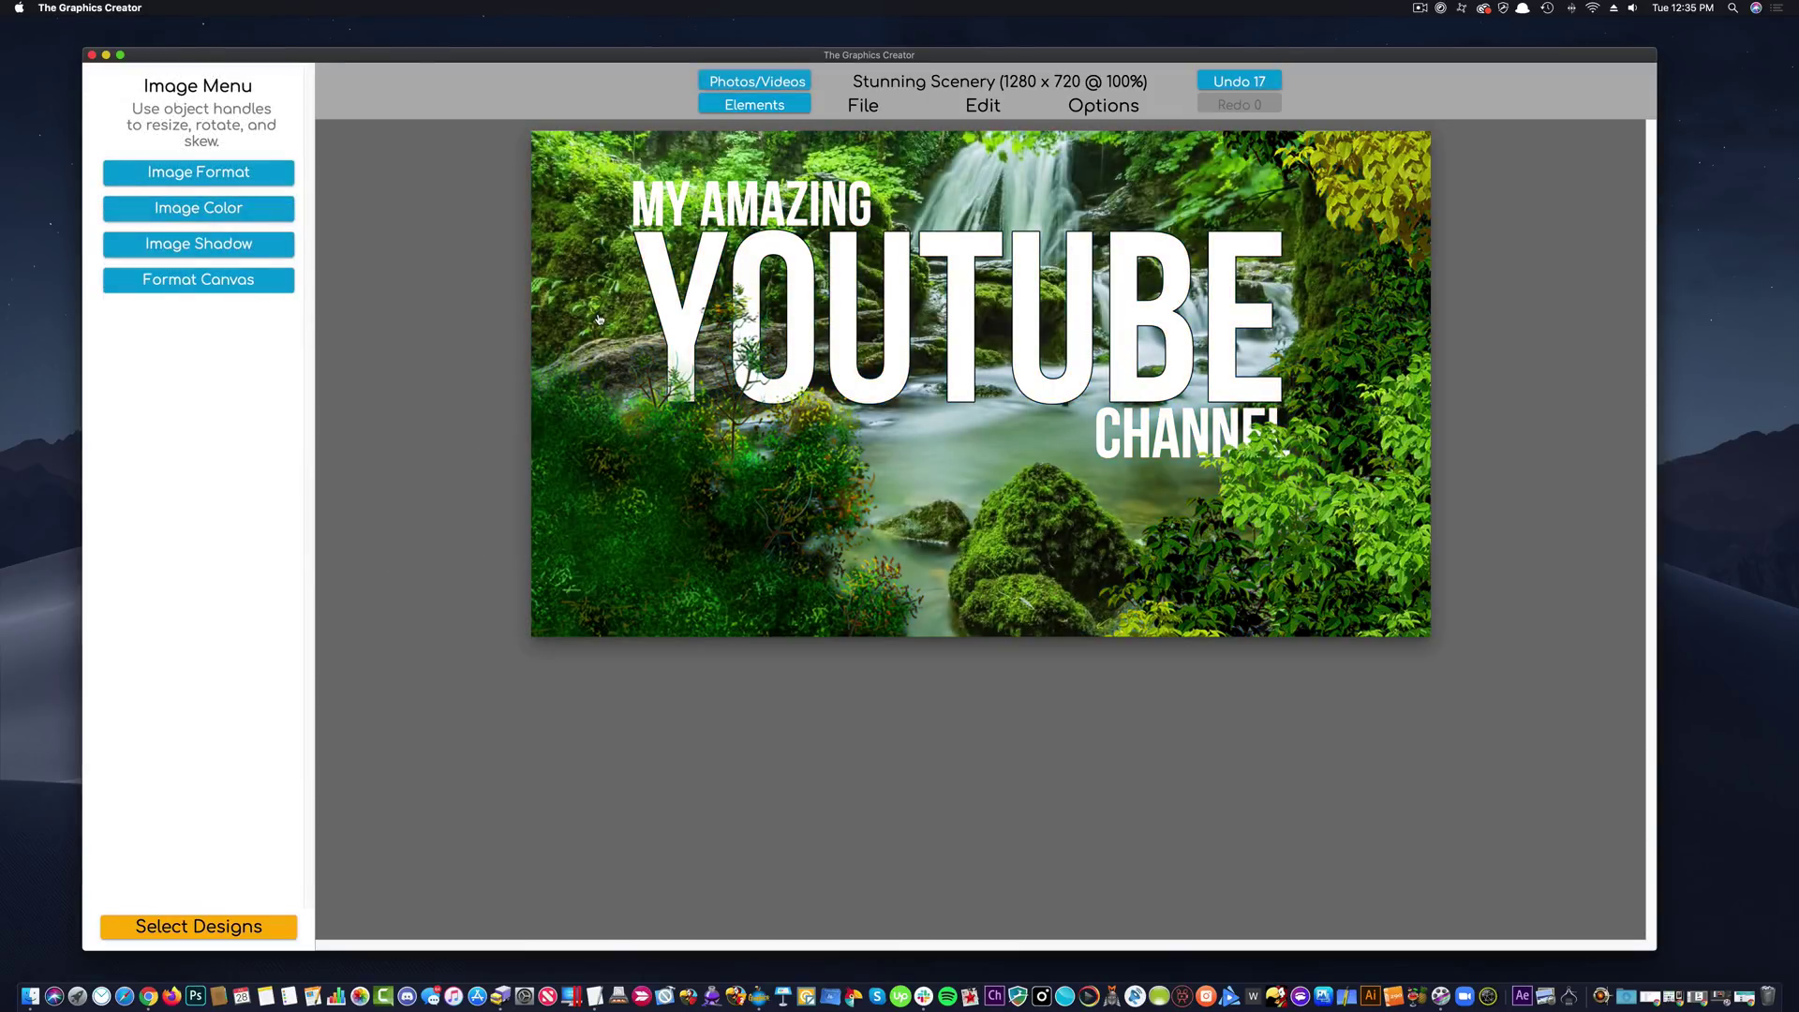
Resize the canvas to 2560×1440 for a YouTube banner and enlarge the waterfall photo.
{"action": "left_click", "coordinate": [190, 284]}
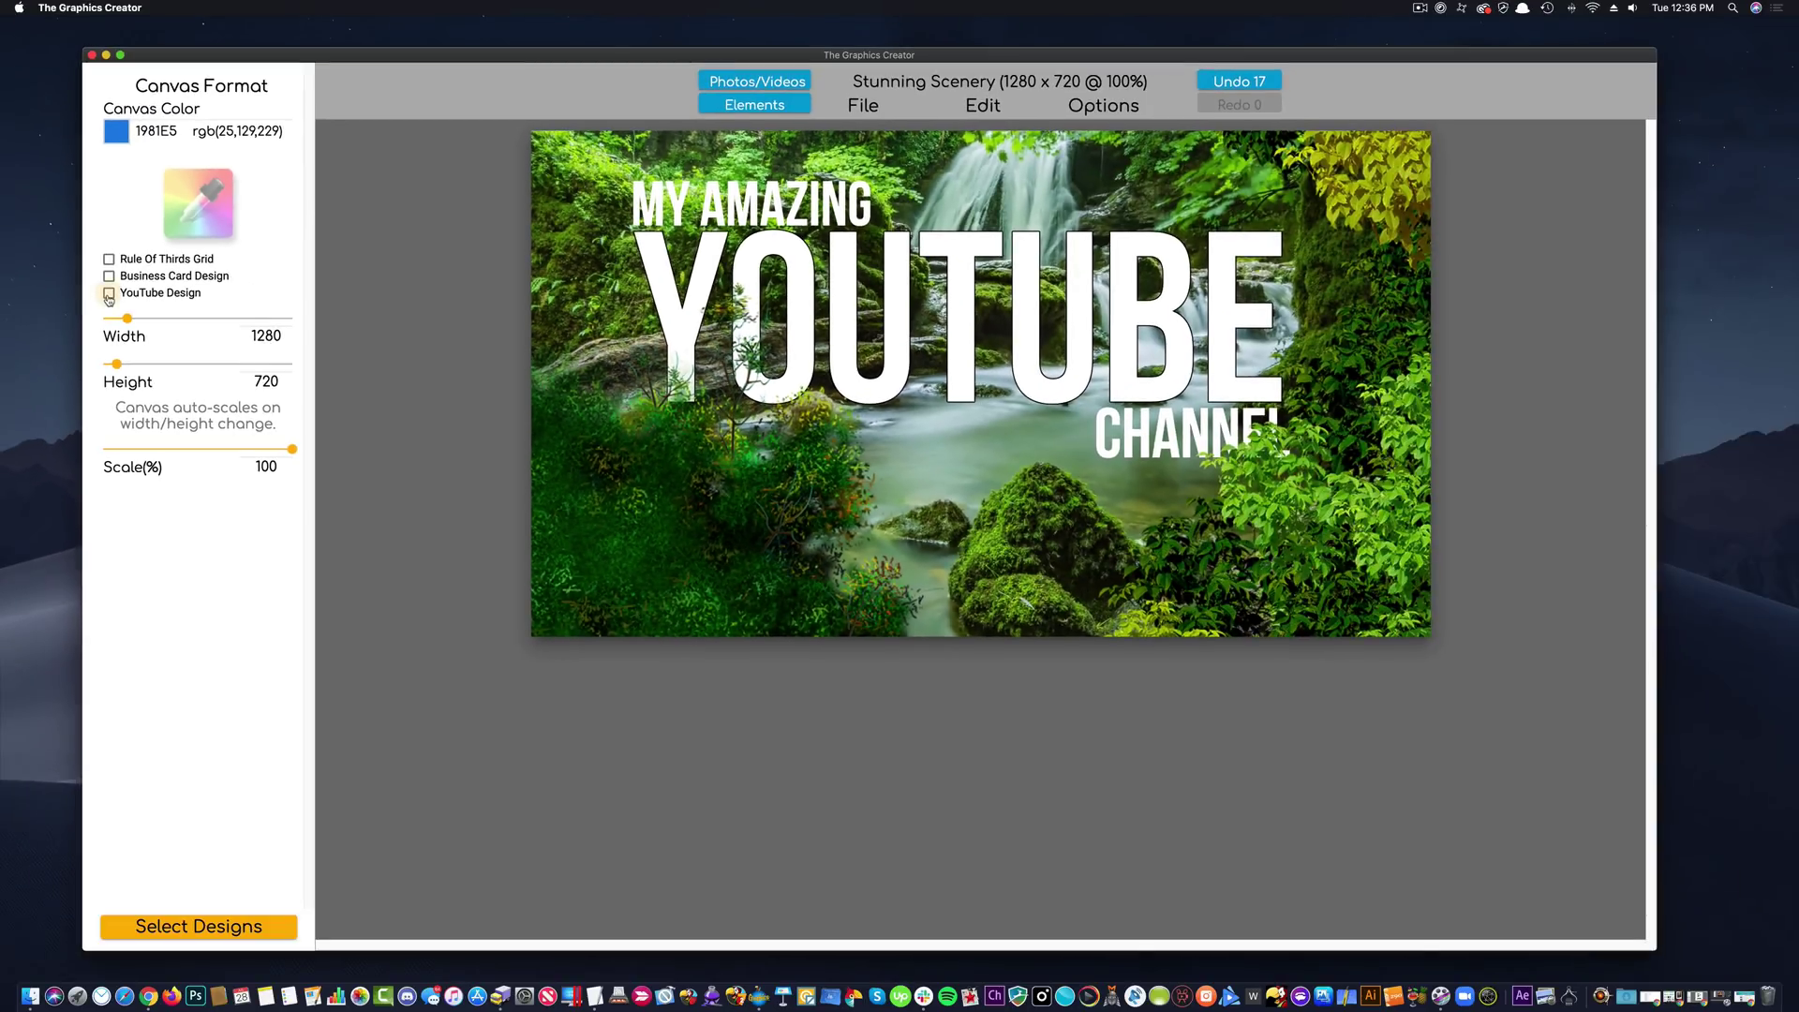
{"action": "left_click", "coordinate": [109, 293]}
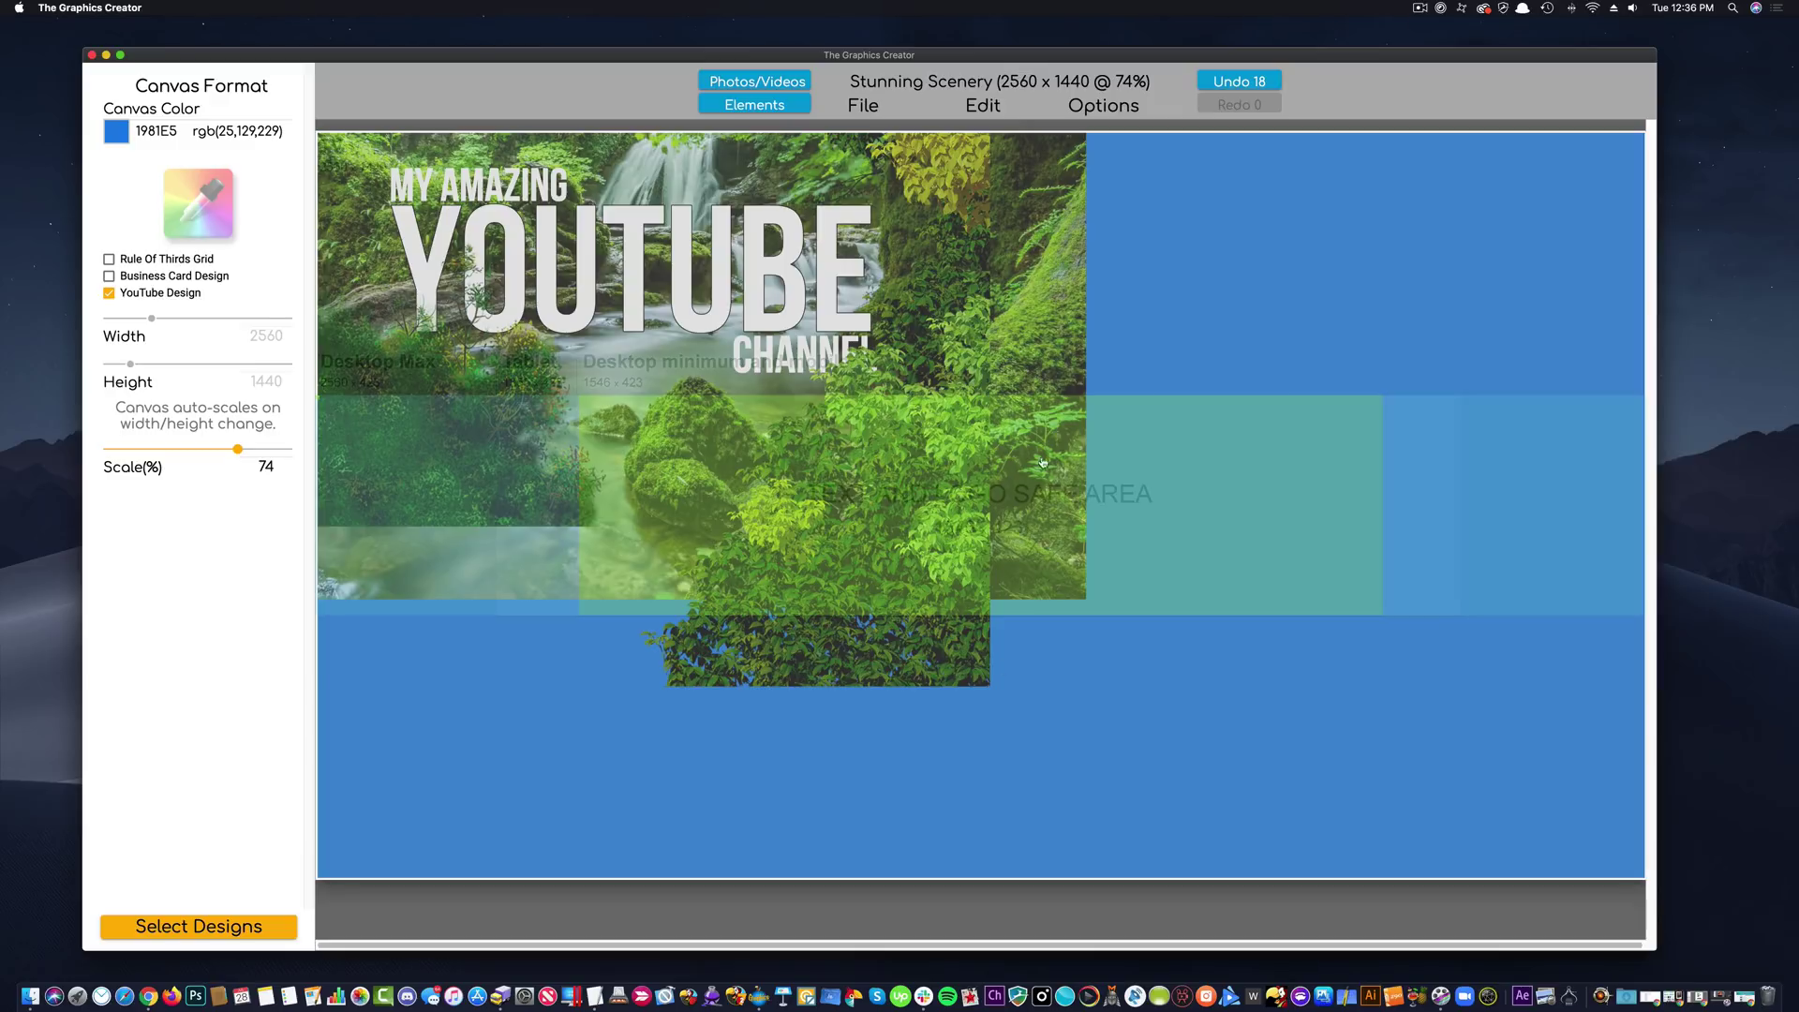
{"action": "left_click_drag", "start_coordinate": [1040, 304], "coordinate": [1085, 315]}
{"action": "left_click_drag", "start_coordinate": [1124, 605], "coordinate": [1059, 517]}
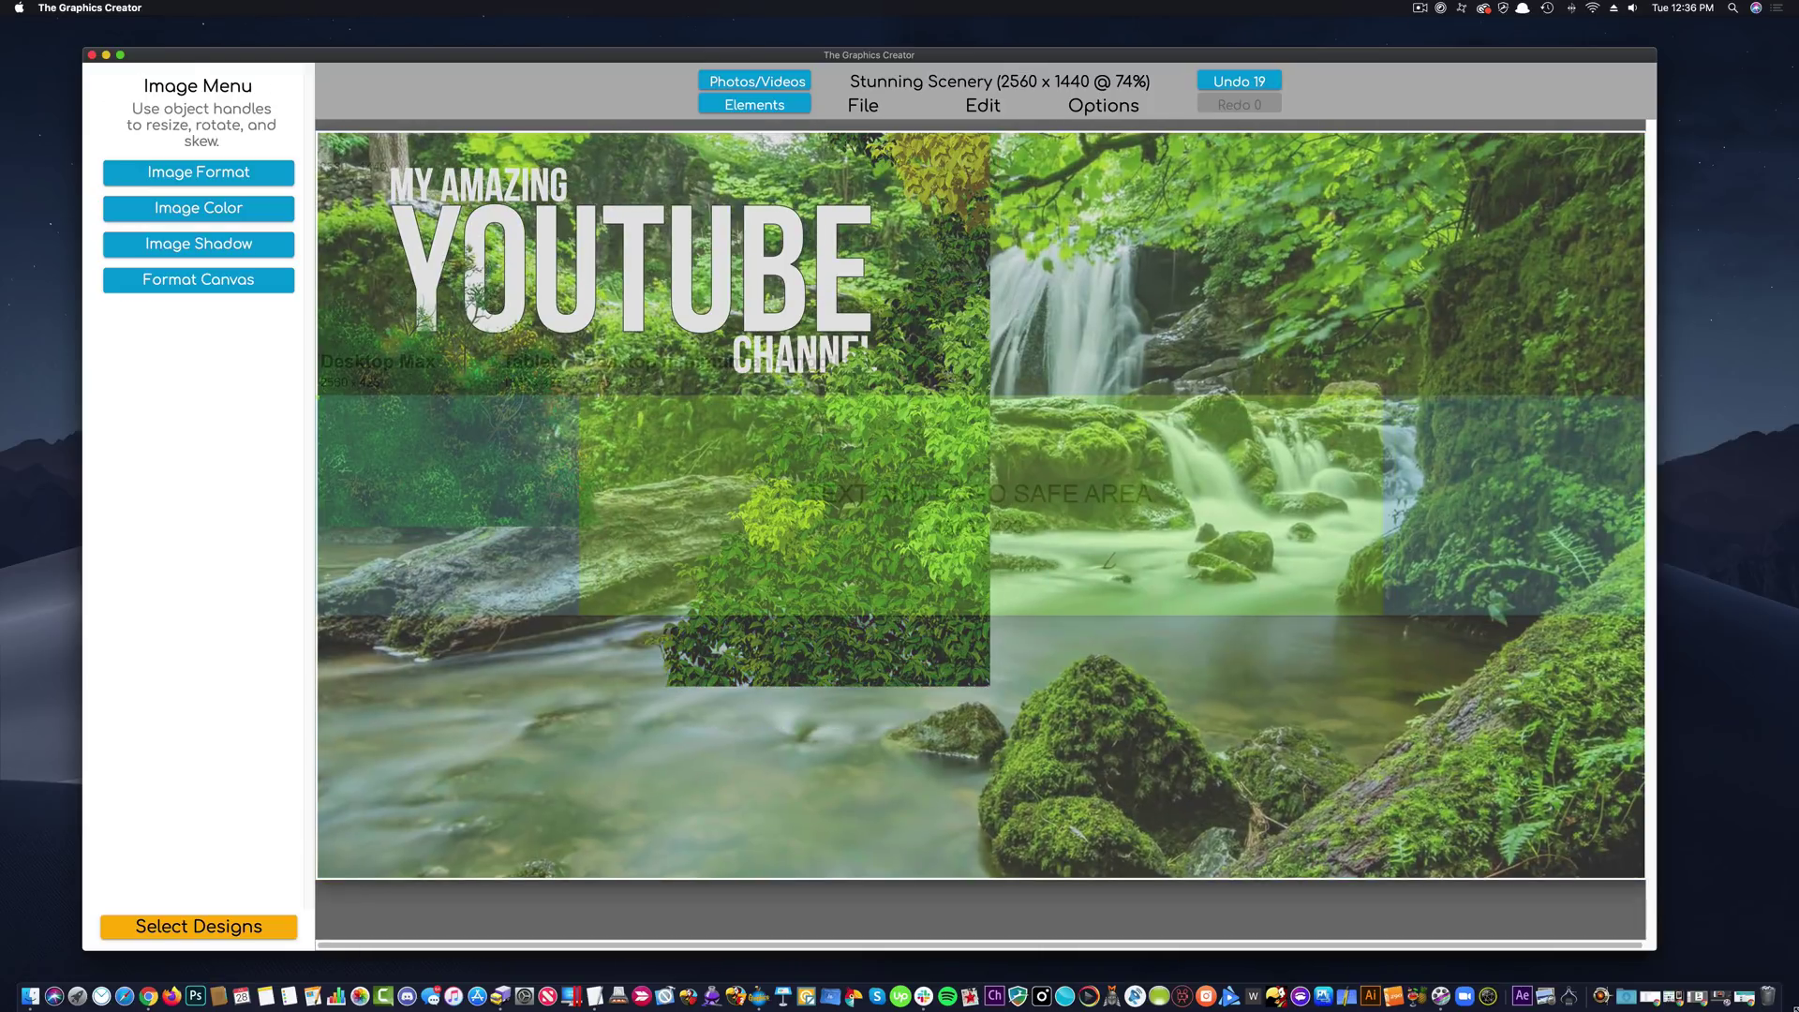
Reposition the waterfall and foliage images and centre the YOUTUBE CHANNEL title in the safe area.
{"action": "left_click_drag", "start_coordinate": [855, 504], "coordinate": [1561, 923]}
{"action": "left_click_drag", "start_coordinate": [1359, 609], "coordinate": [1428, 615]}
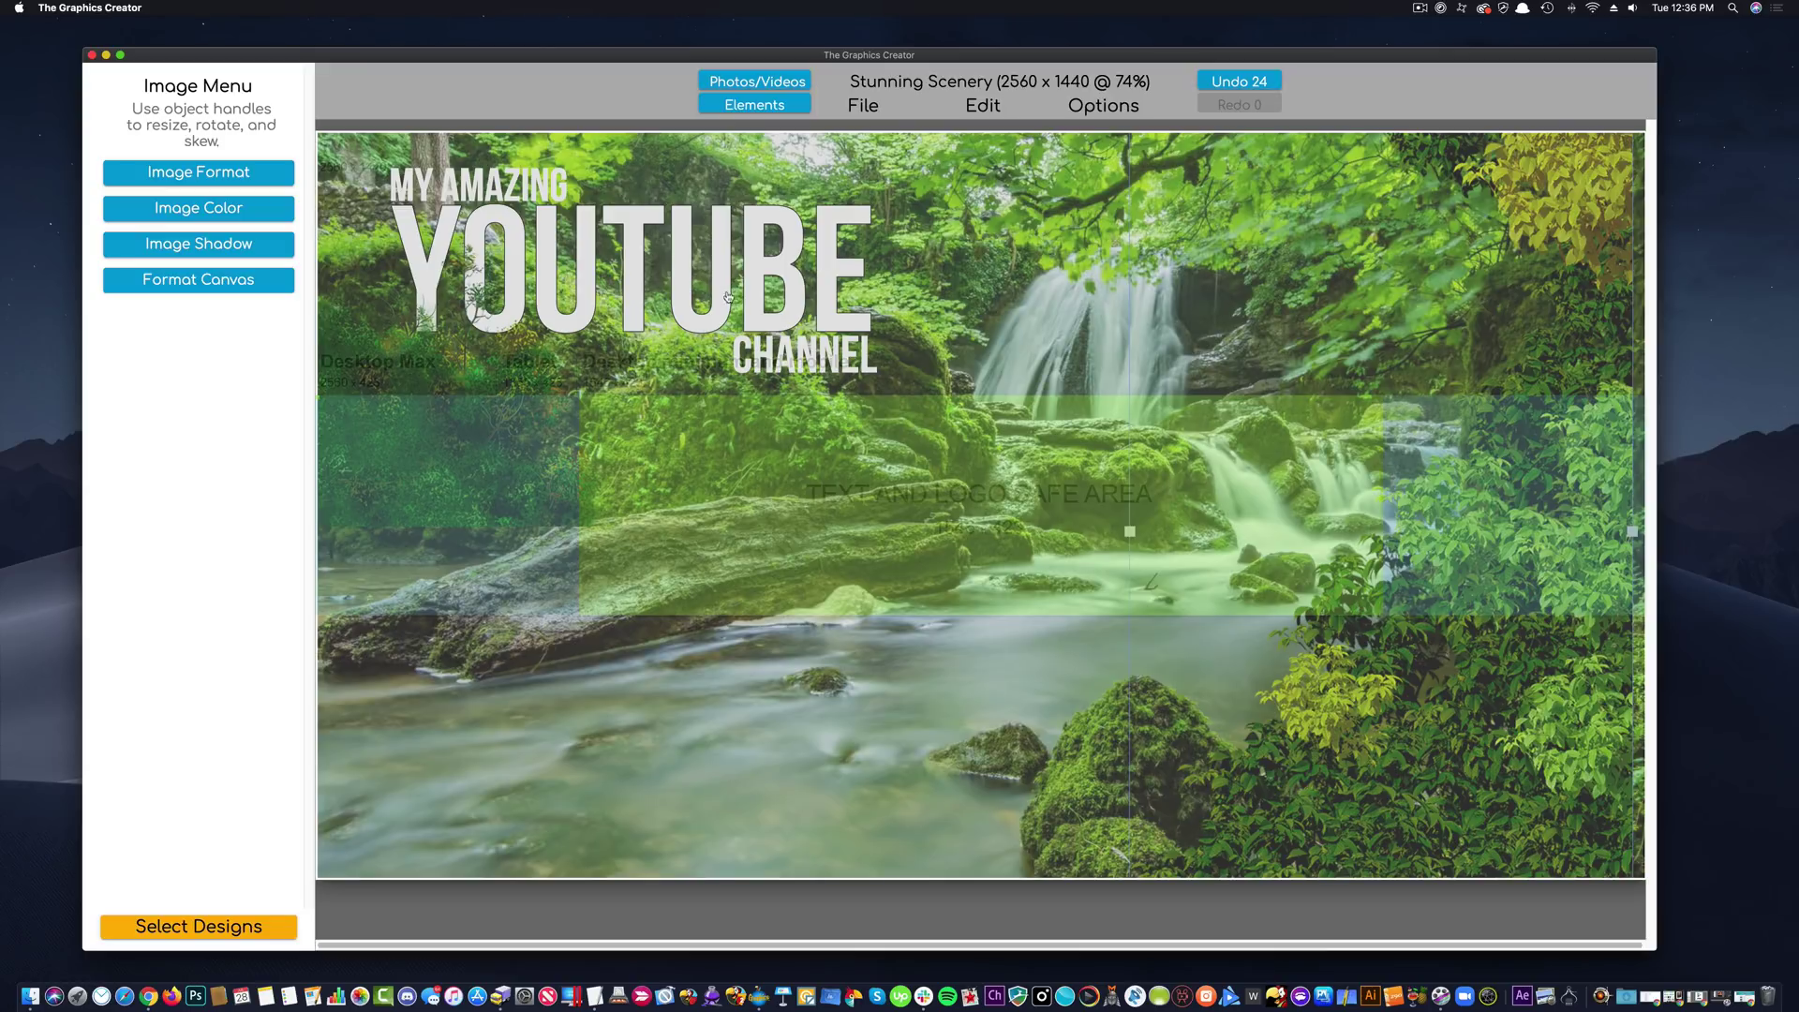
{"action": "left_click_drag", "start_coordinate": [761, 368], "coordinate": [1238, 586]}
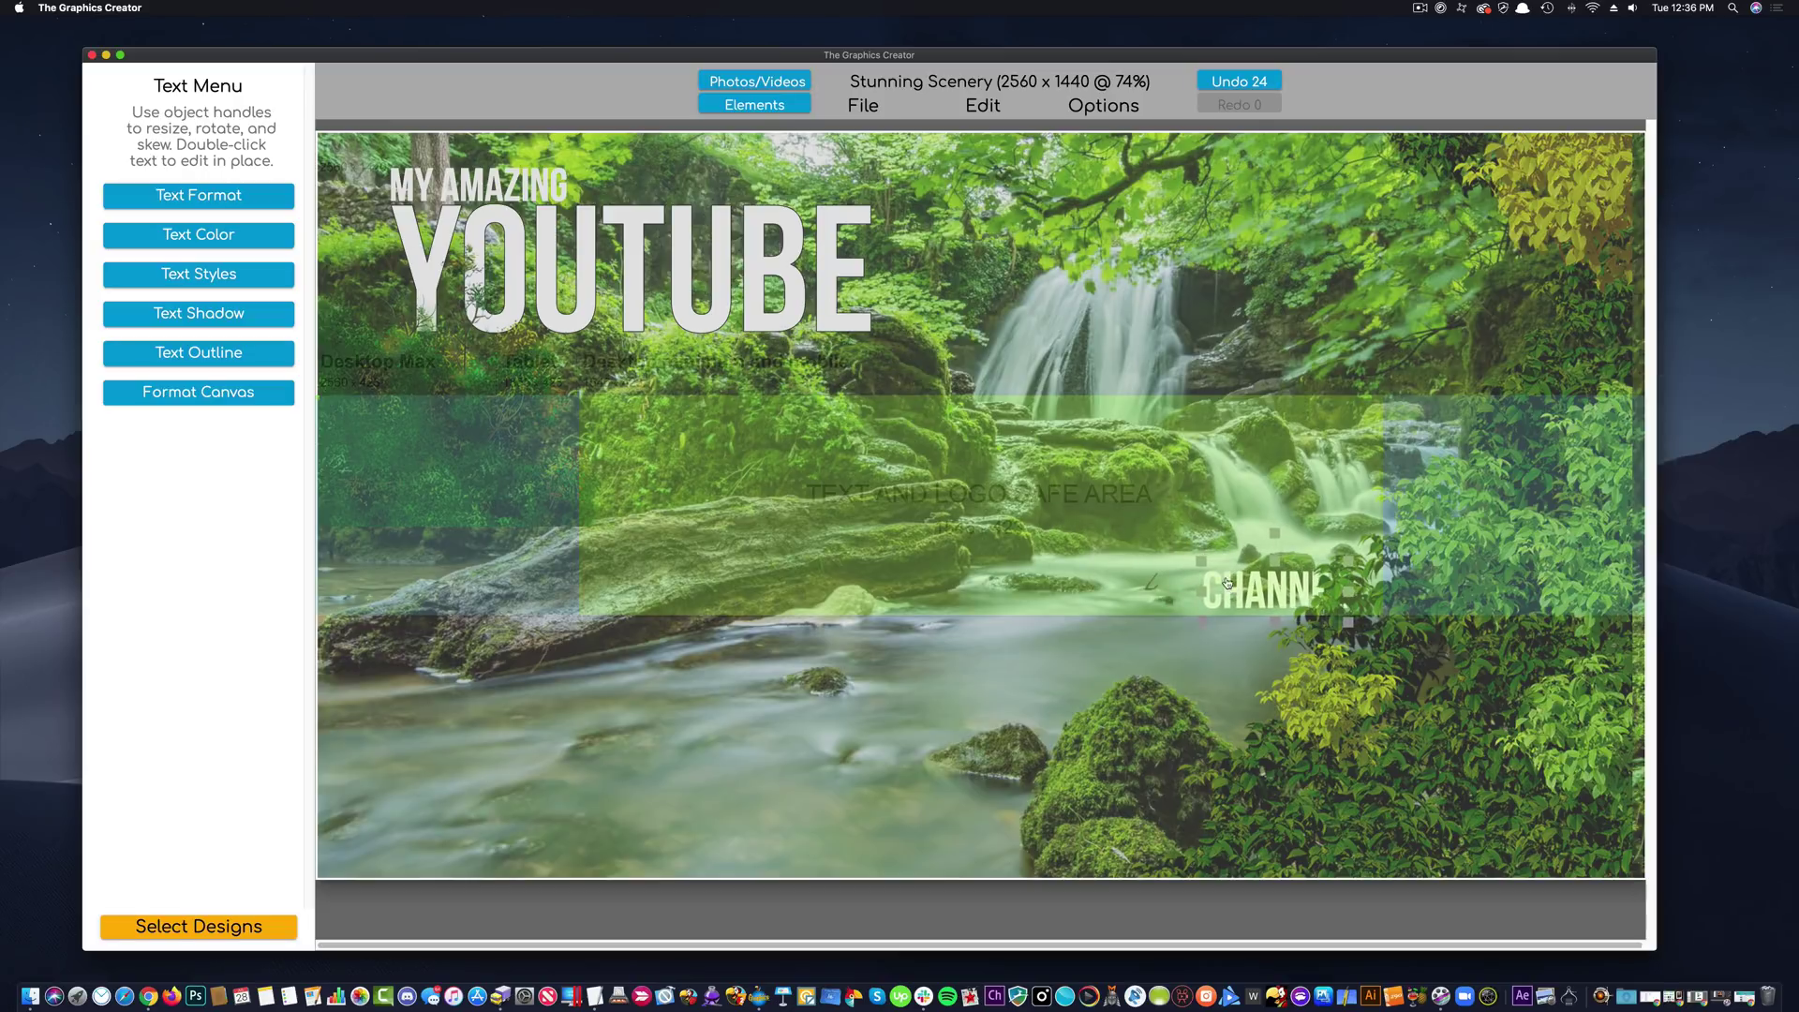
{"action": "left_click_drag", "start_coordinate": [791, 281], "coordinate": [1264, 505]}
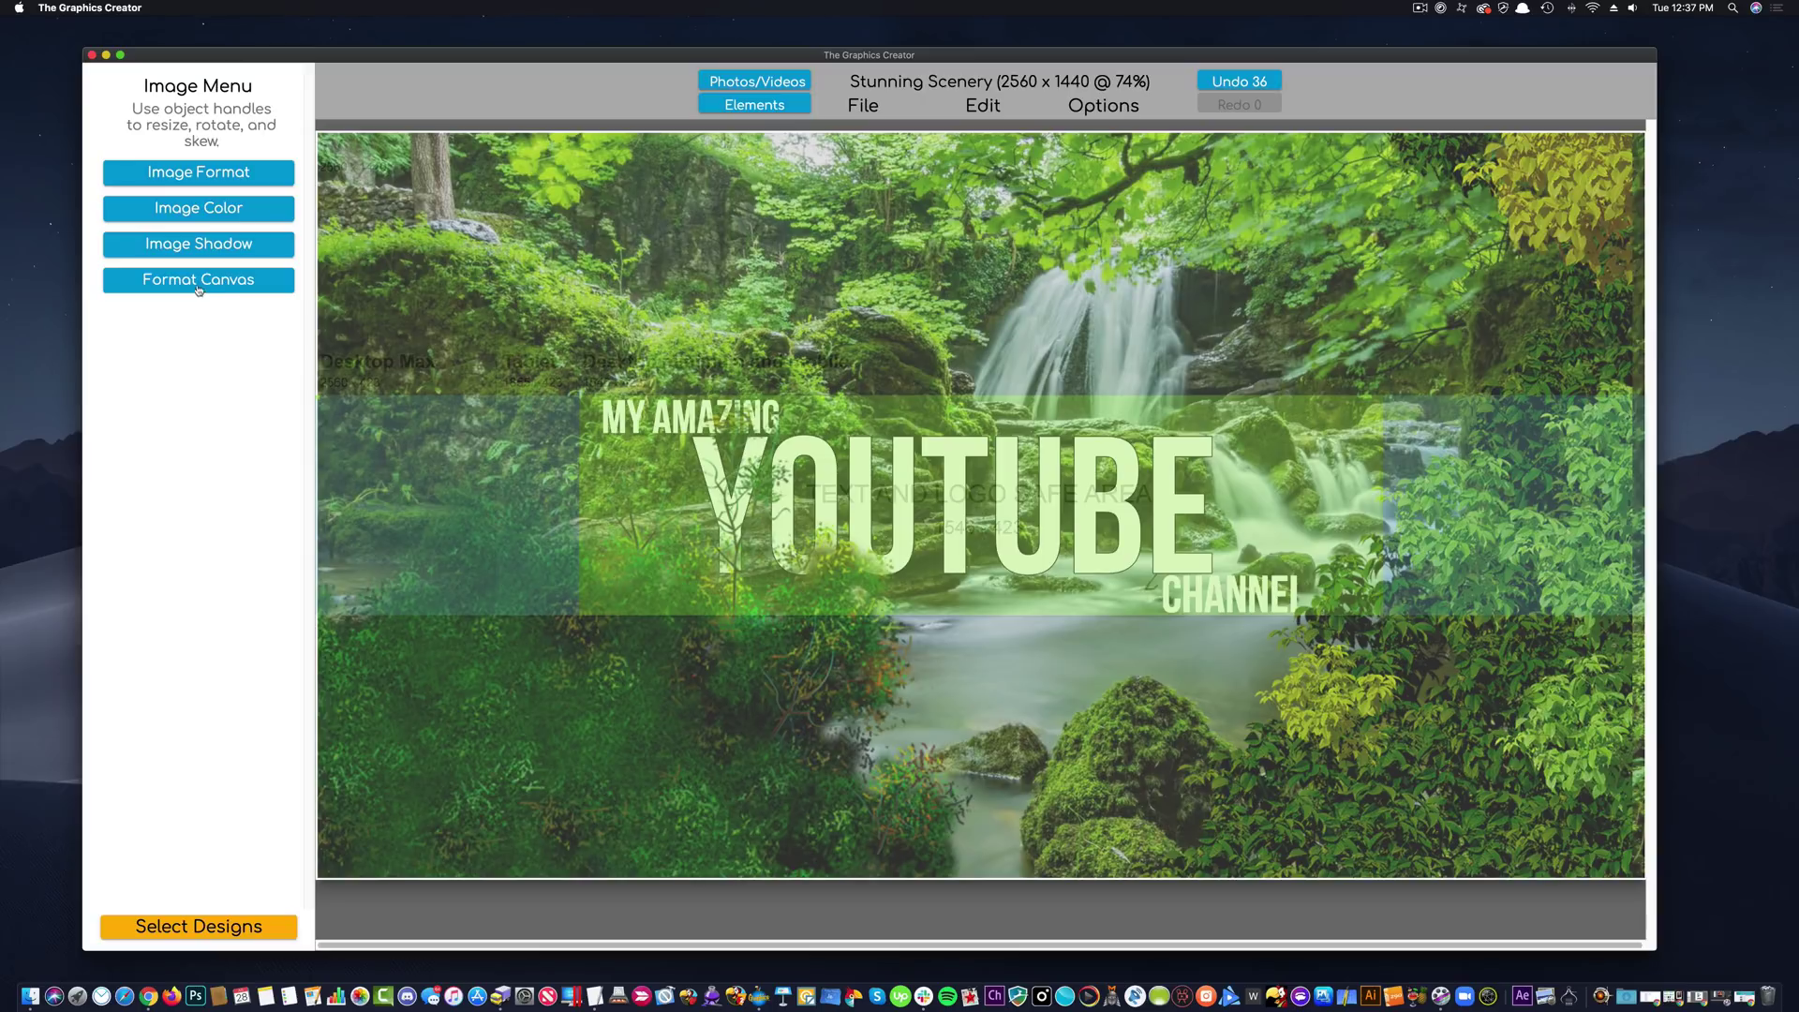
Untick YouTube Design in Format Canvas and save the banner image from the File menu.
{"action": "left_click", "coordinate": [190, 281]}
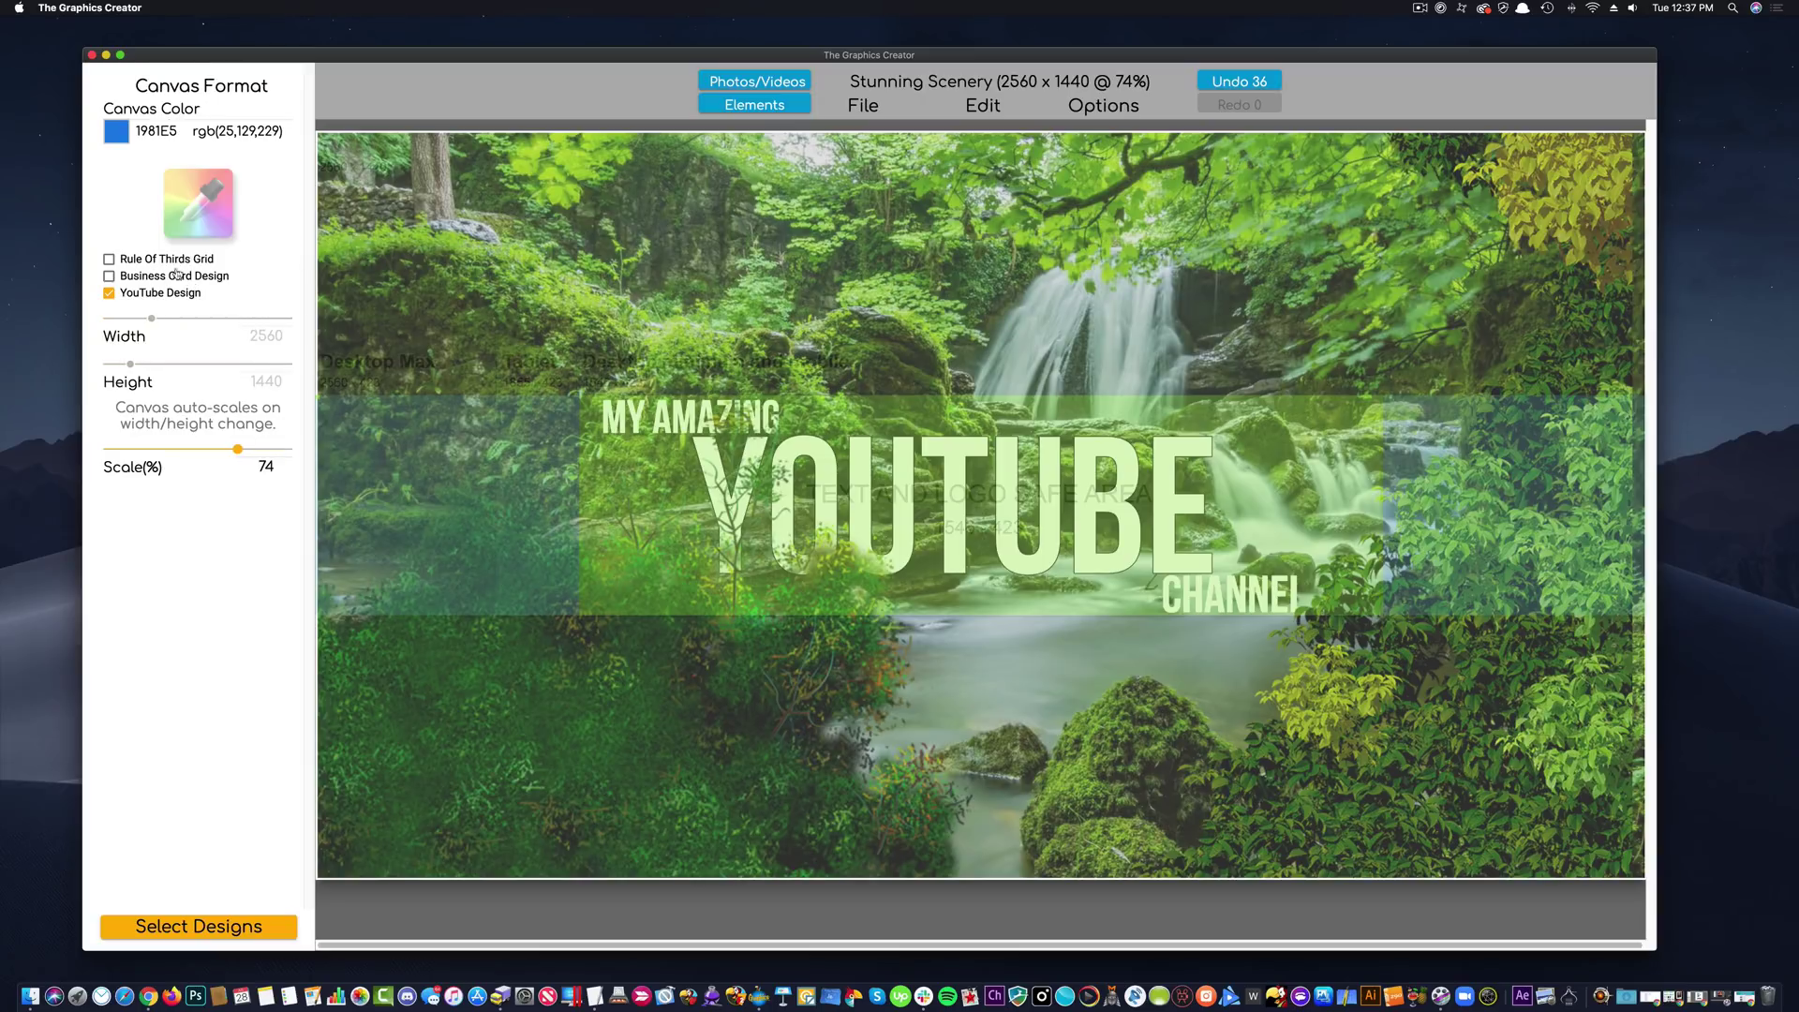
{"action": "left_click", "coordinate": [109, 294]}
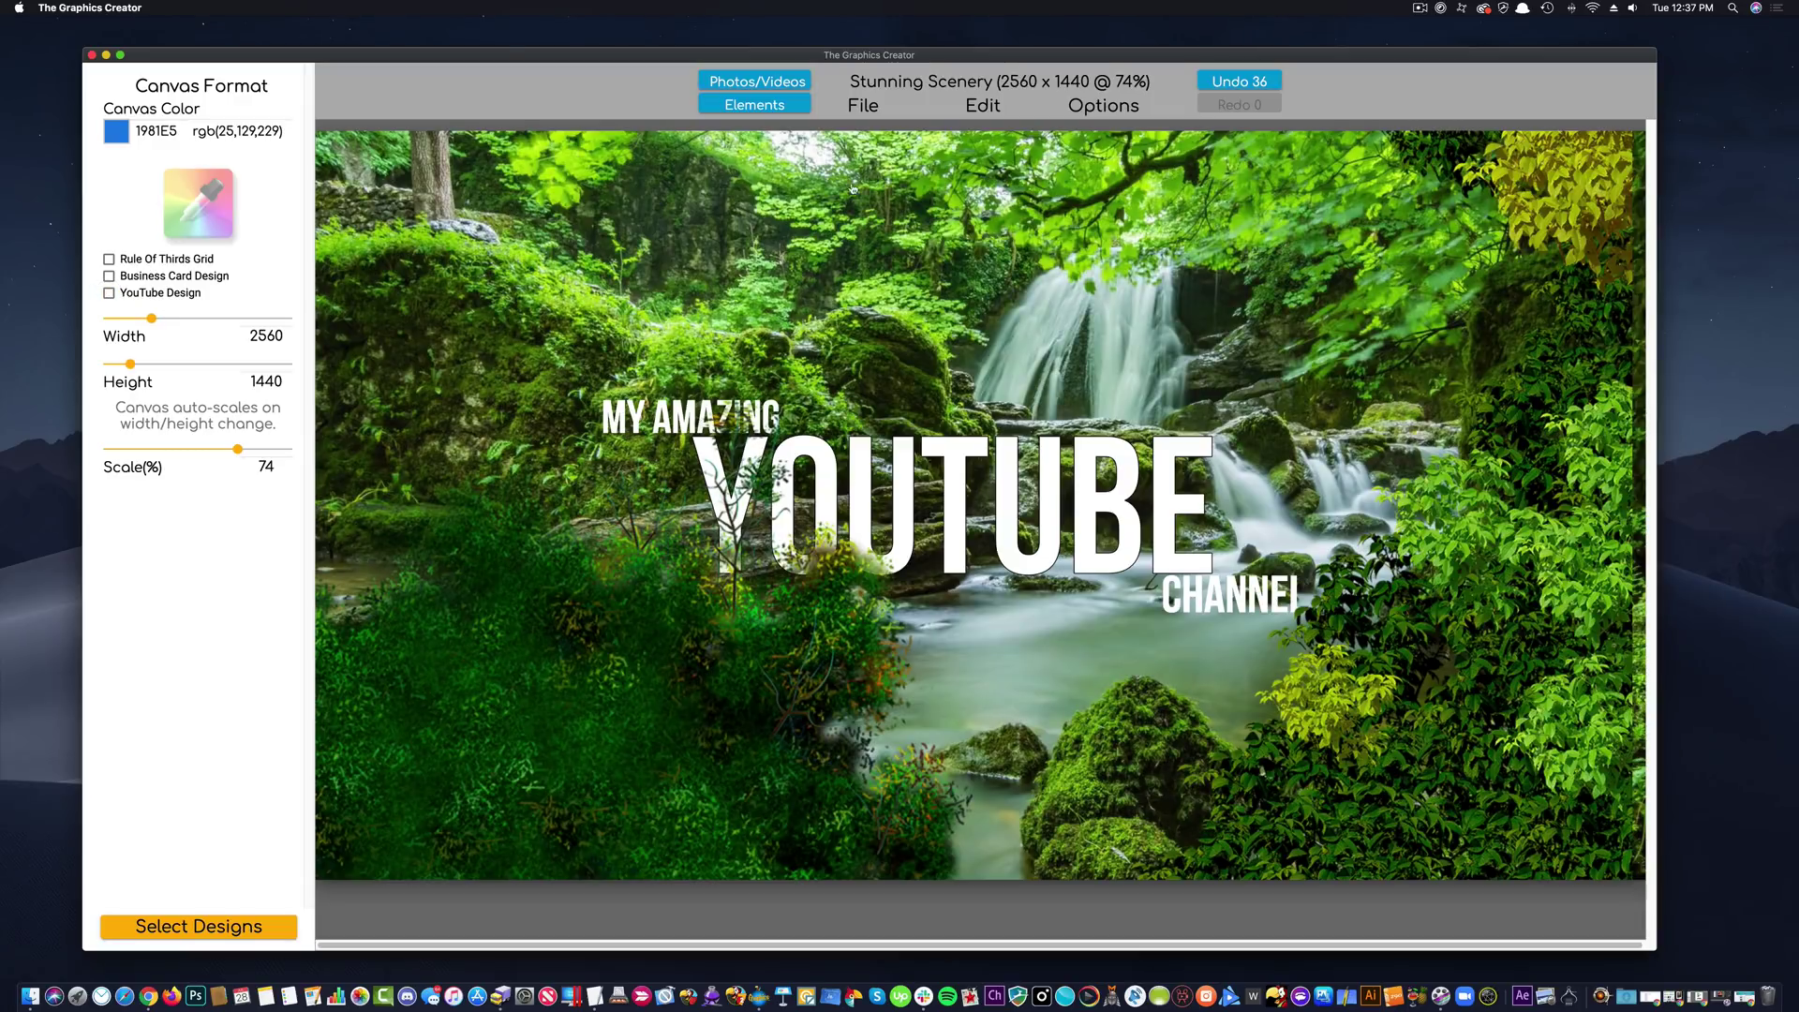
{"action": "left_click", "coordinate": [862, 105]}
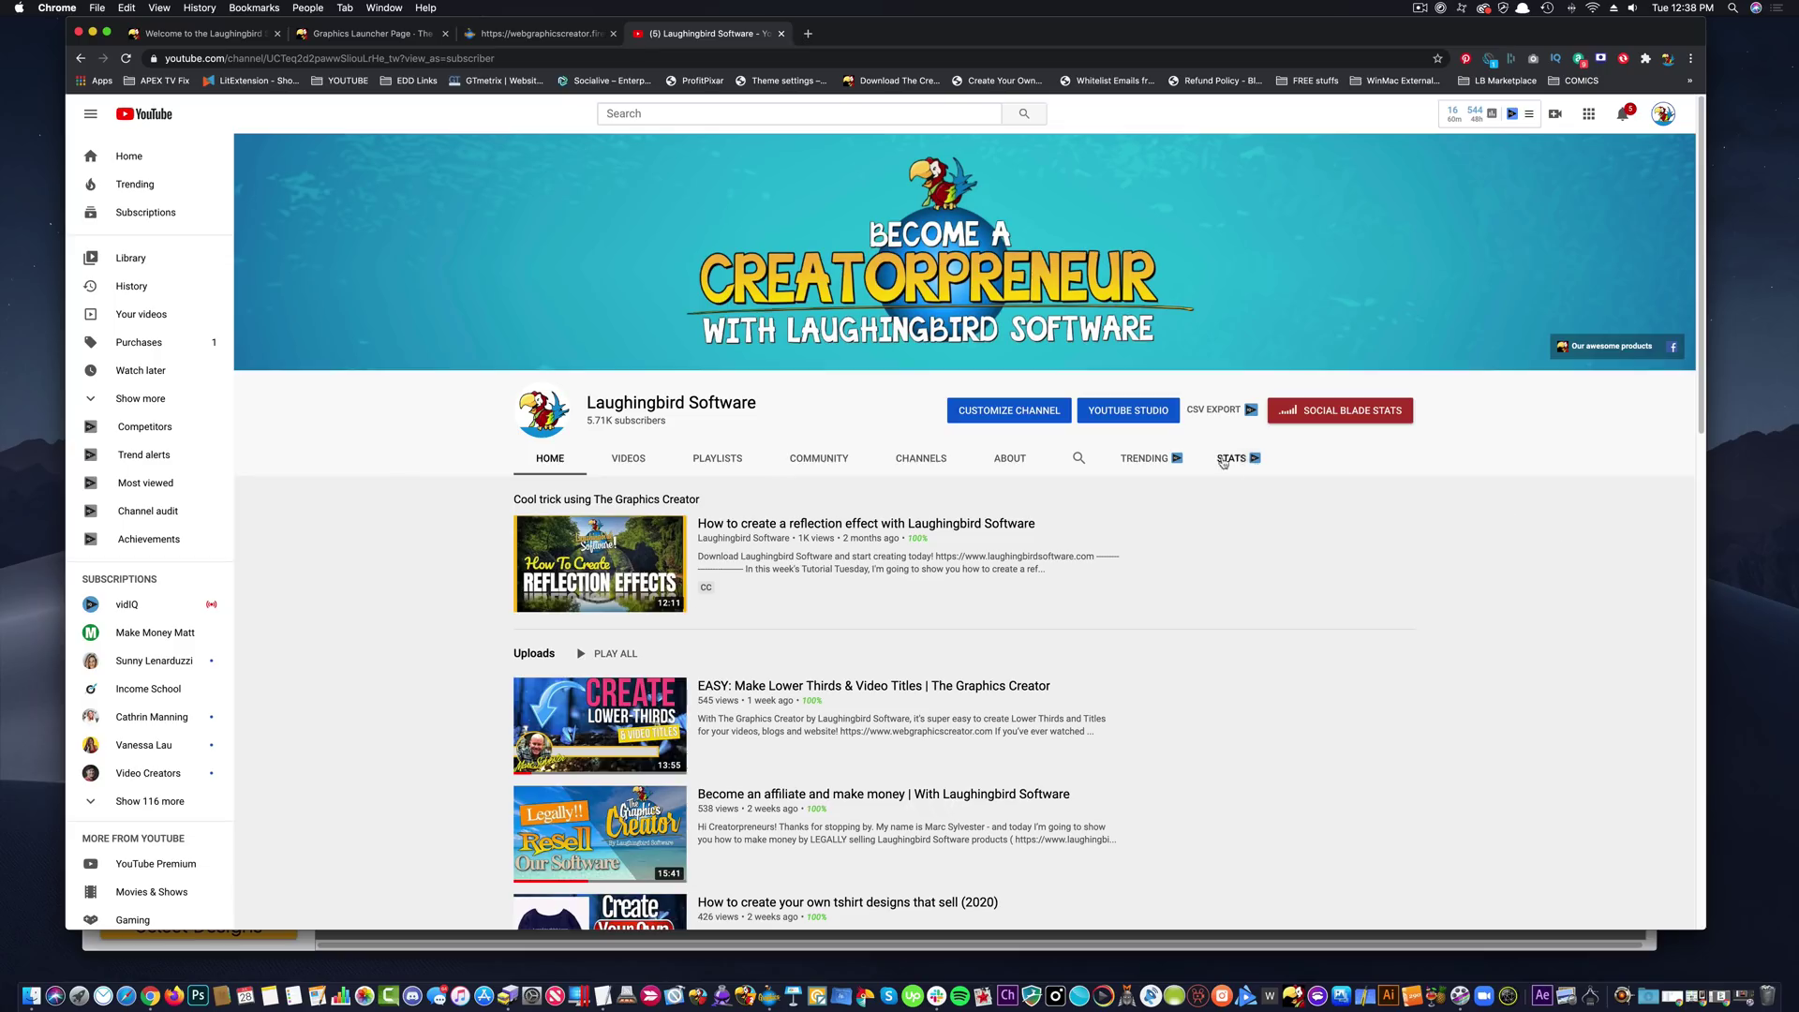
Upload the saved waterfall banner PNG from the computer as the YouTube channel art.
{"action": "left_click", "coordinate": [1020, 416]}
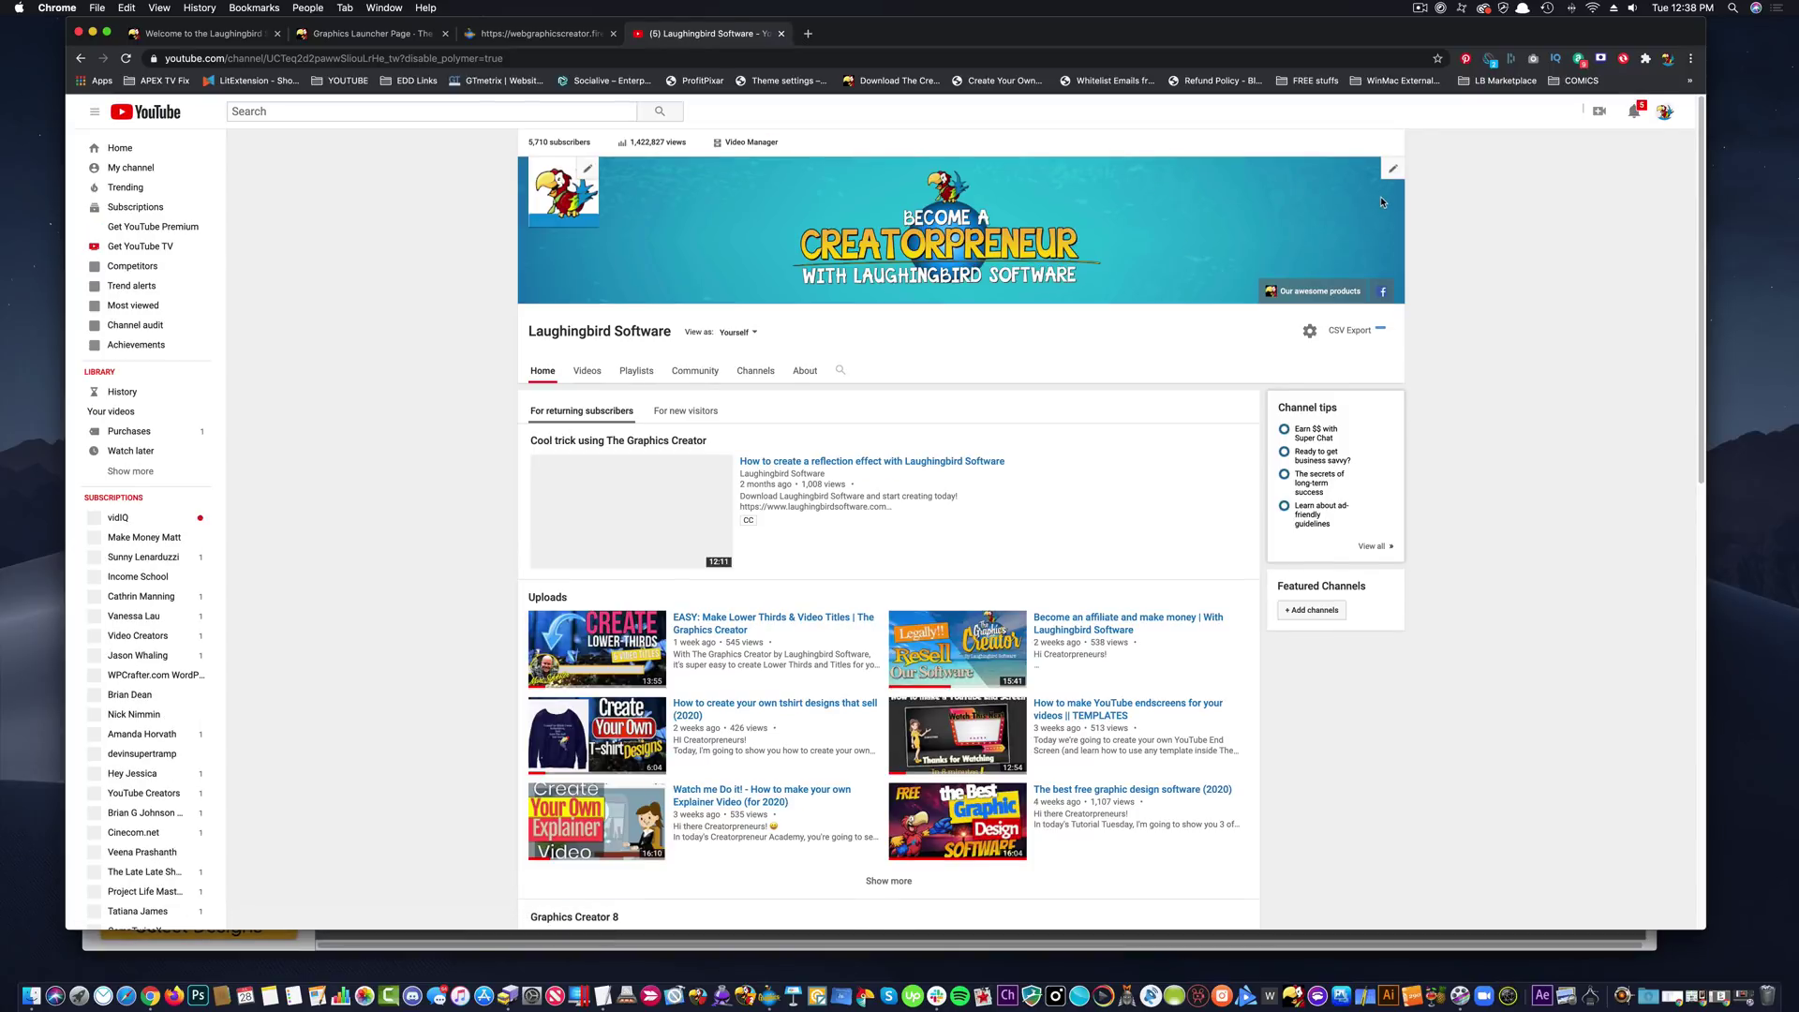
{"action": "left_click", "coordinate": [1392, 172]}
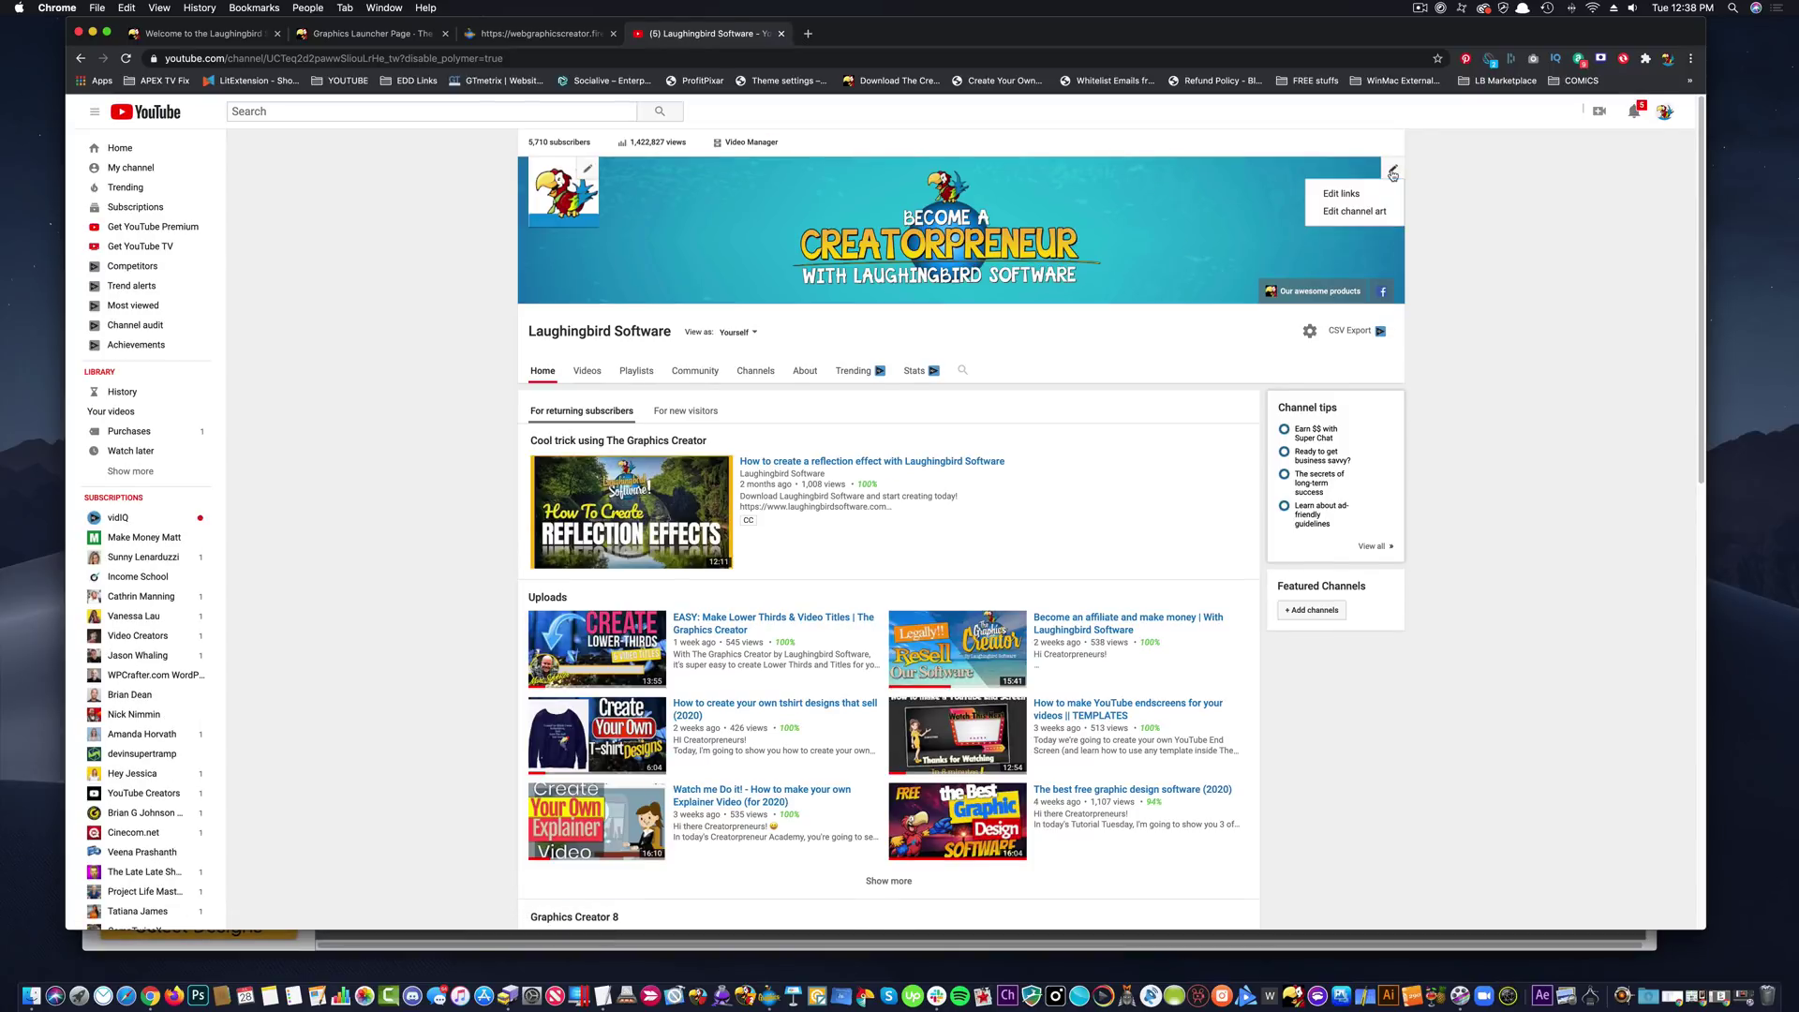
{"action": "left_click", "coordinate": [1337, 211]}
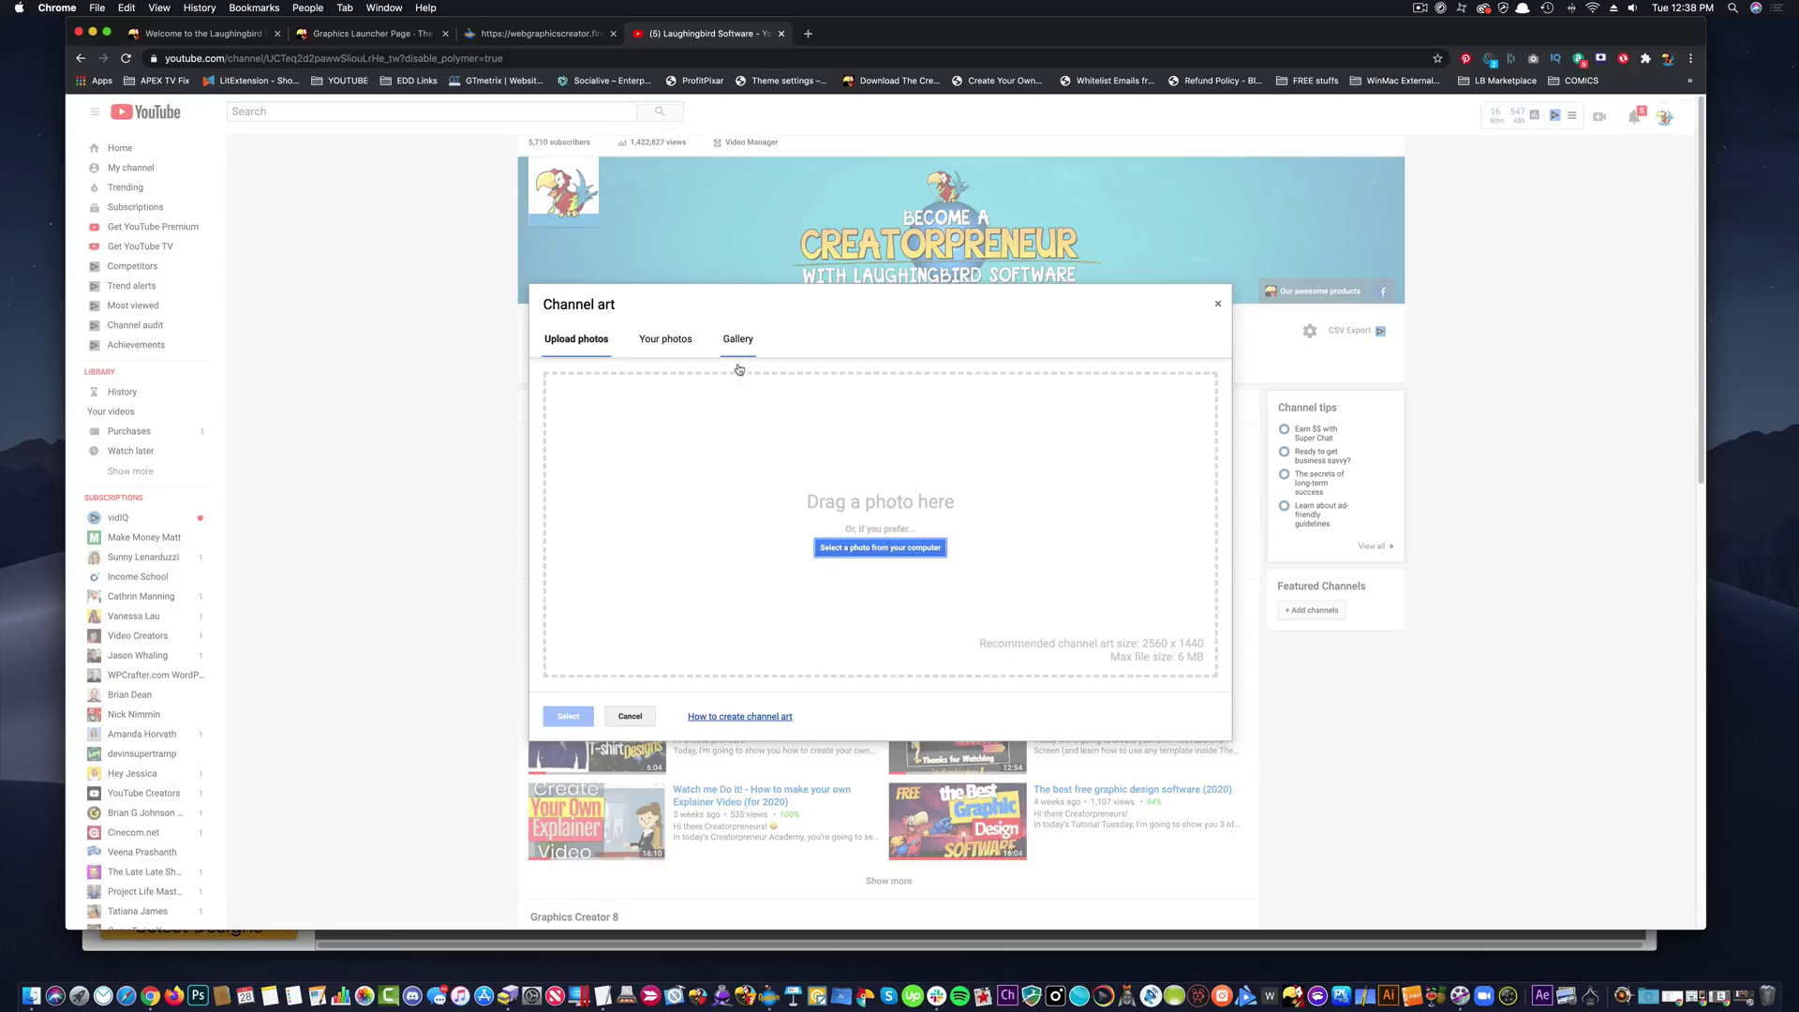
{"action": "left_click", "coordinate": [888, 551]}
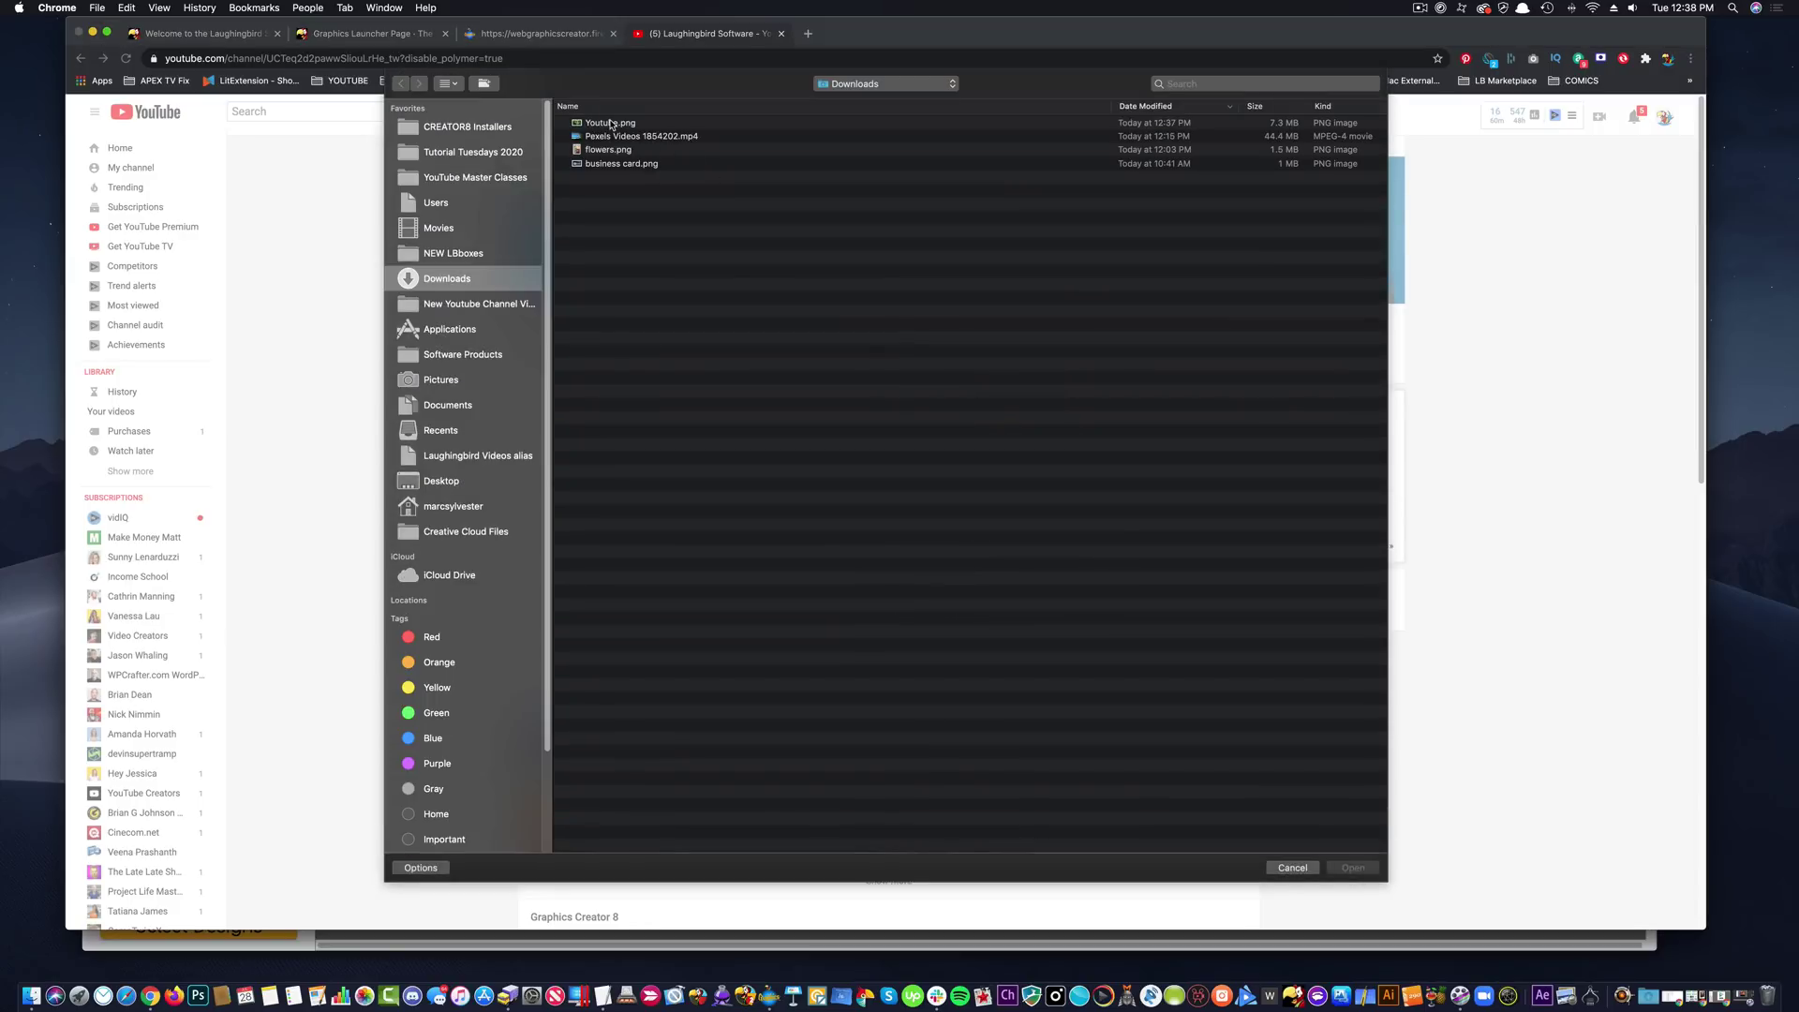
{"action": "left_click", "coordinate": [1370, 873]}
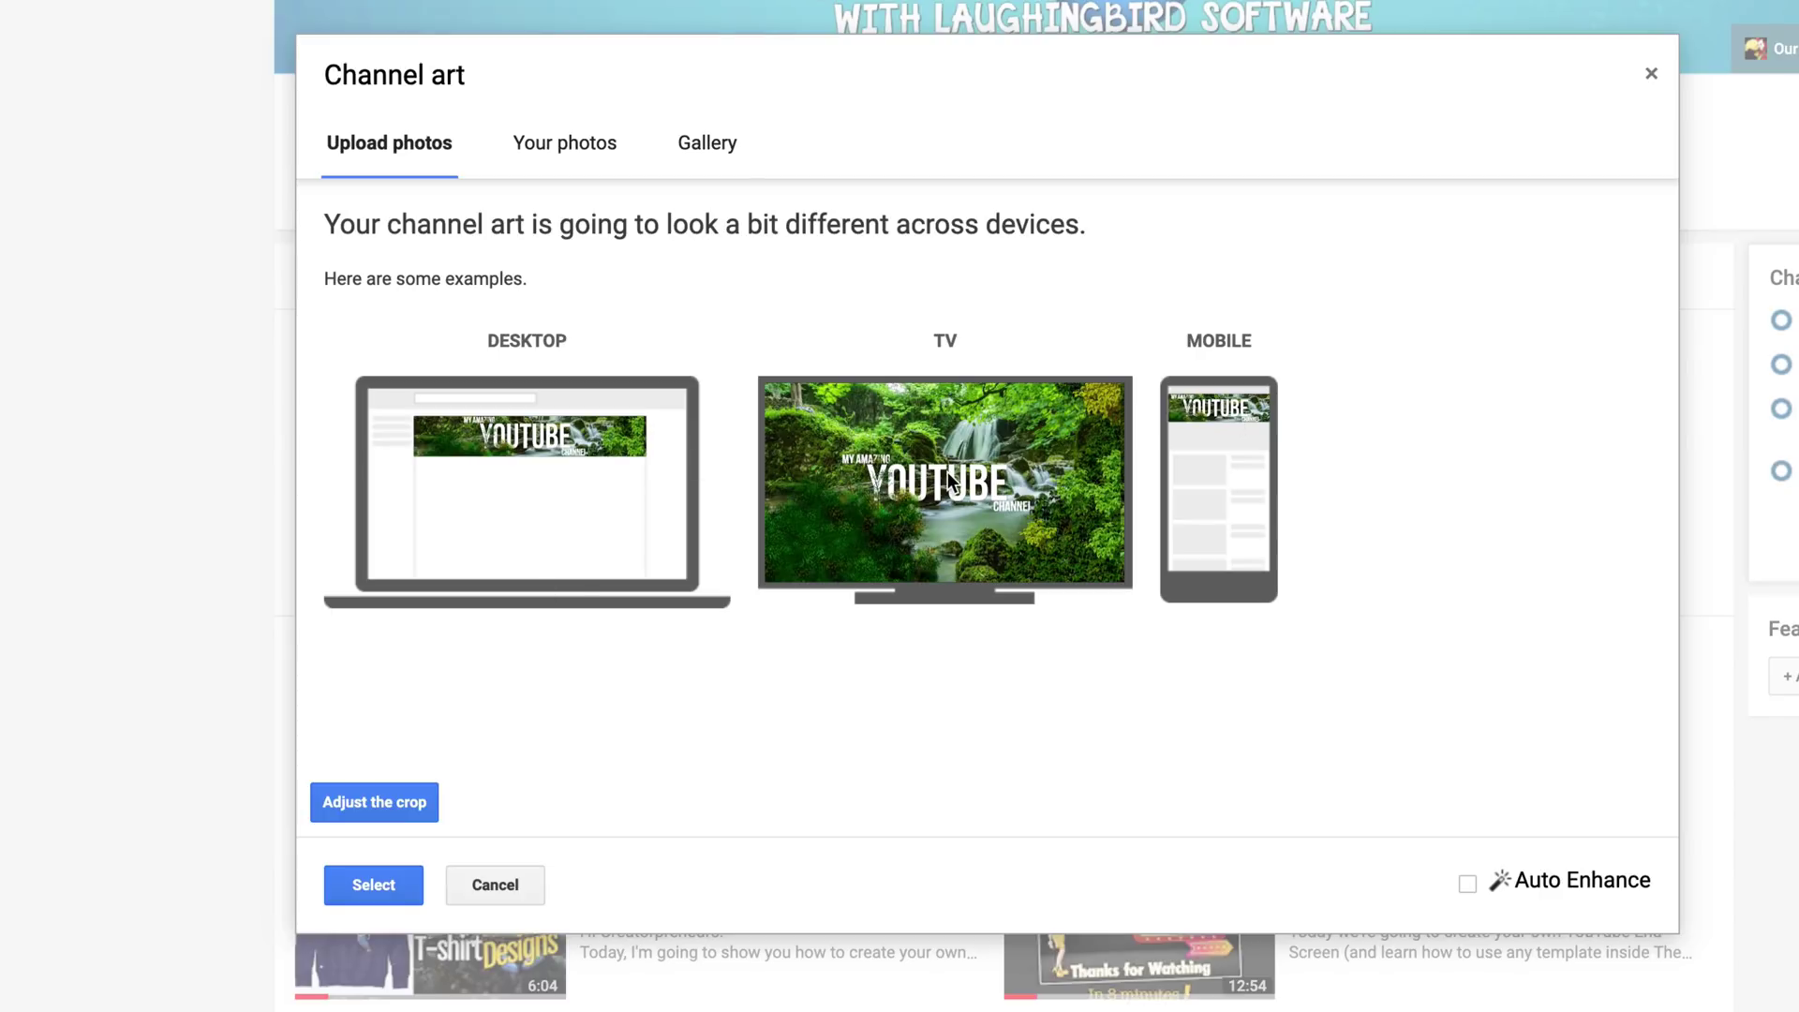
{"action": "left_click", "coordinate": [373, 884]}
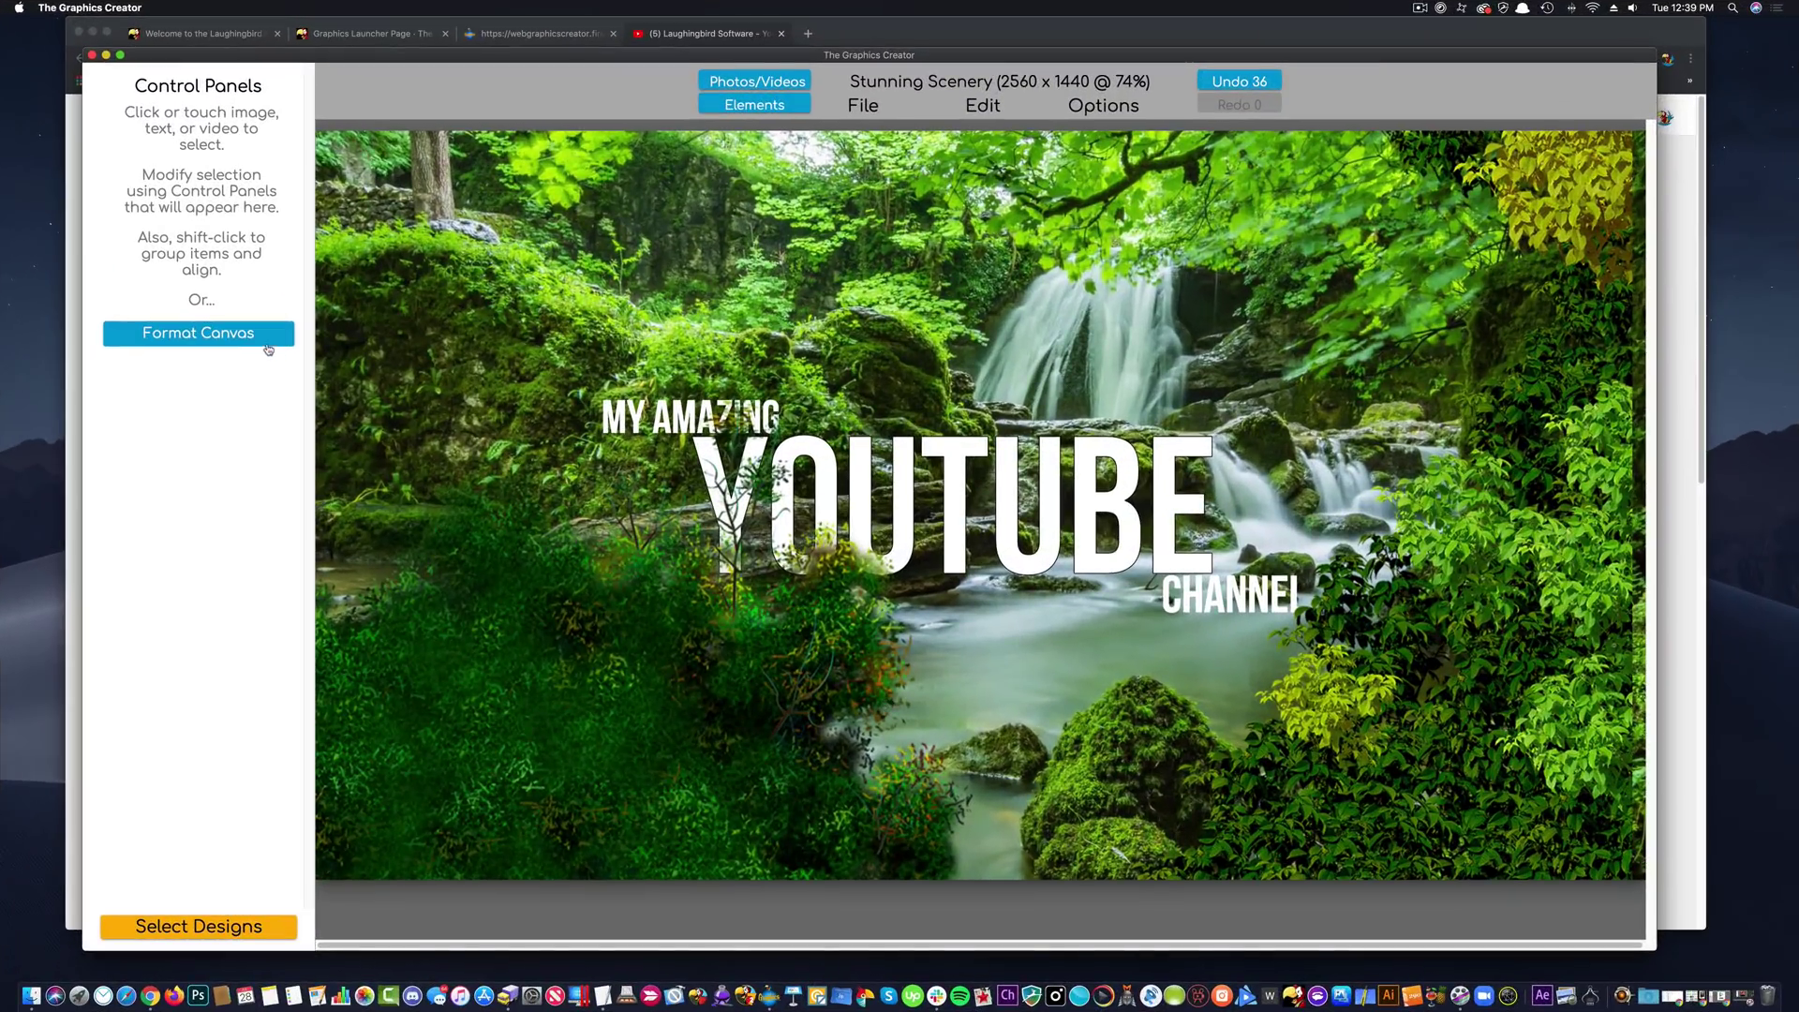
Re-tick the YouTube Design checkbox in Format Canvas to show the safe-area guide.
{"action": "left_click", "coordinate": [241, 342]}
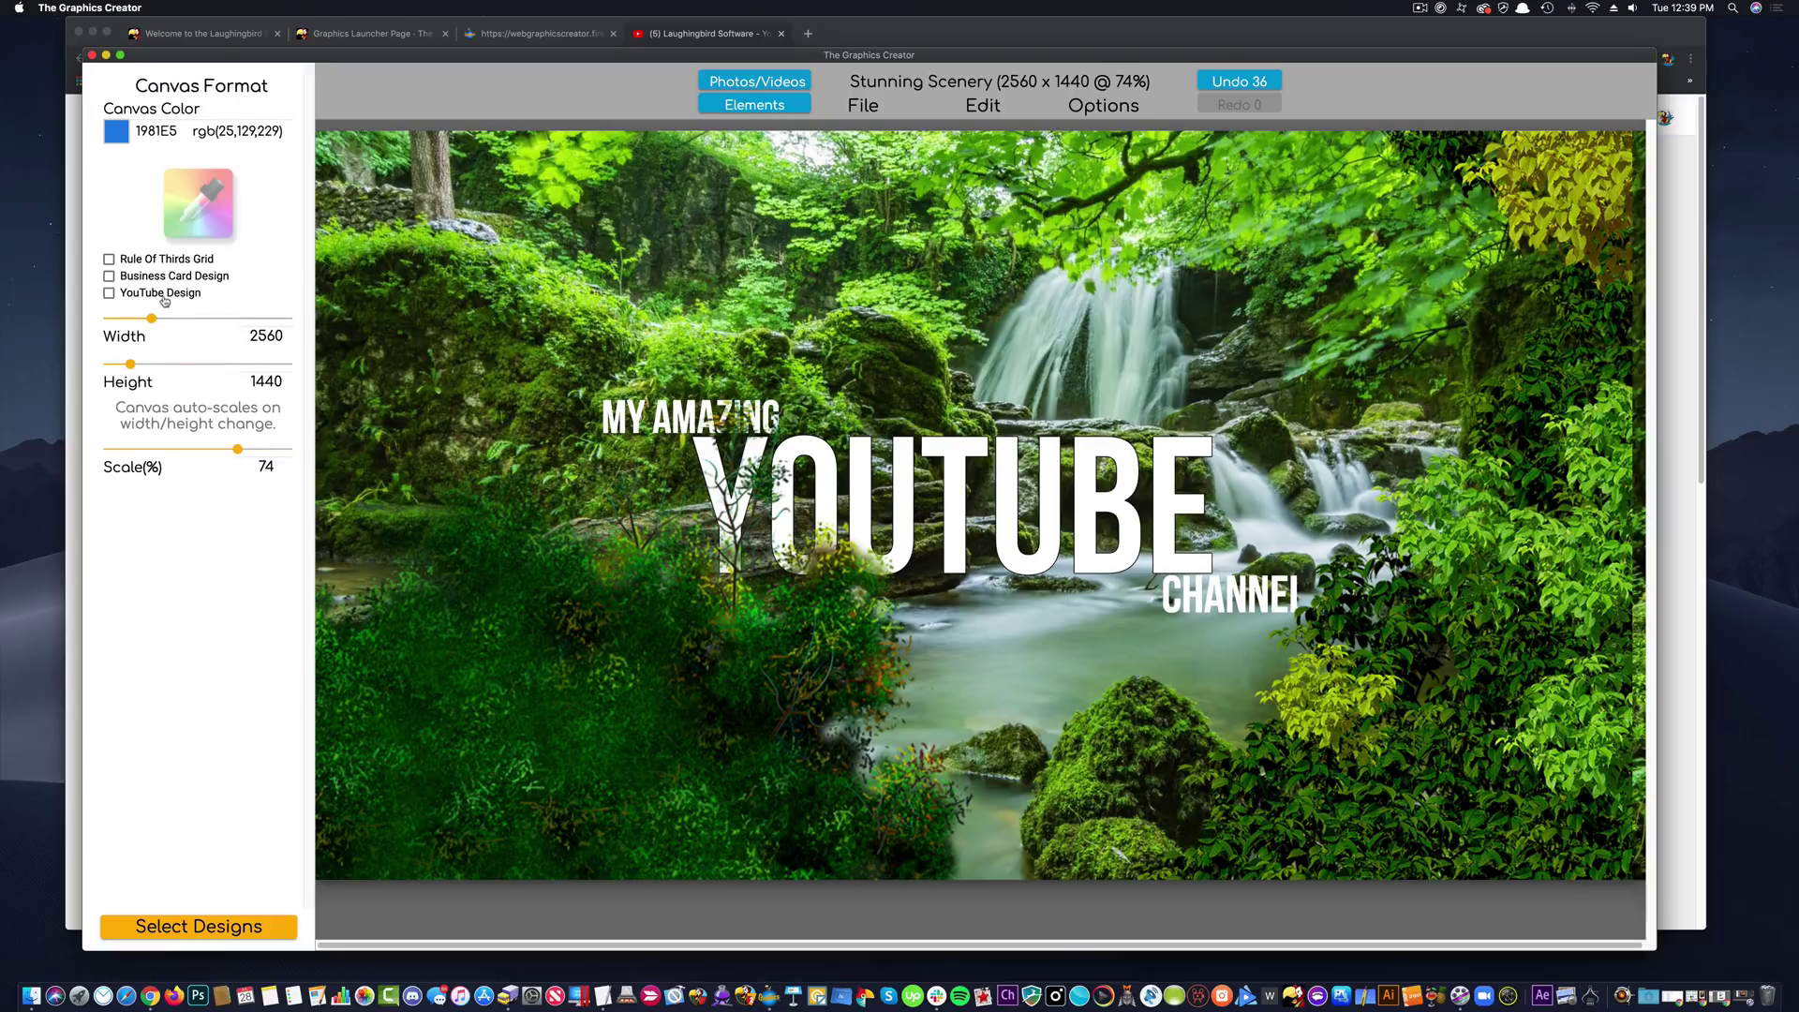
{"action": "left_click", "coordinate": [109, 294]}
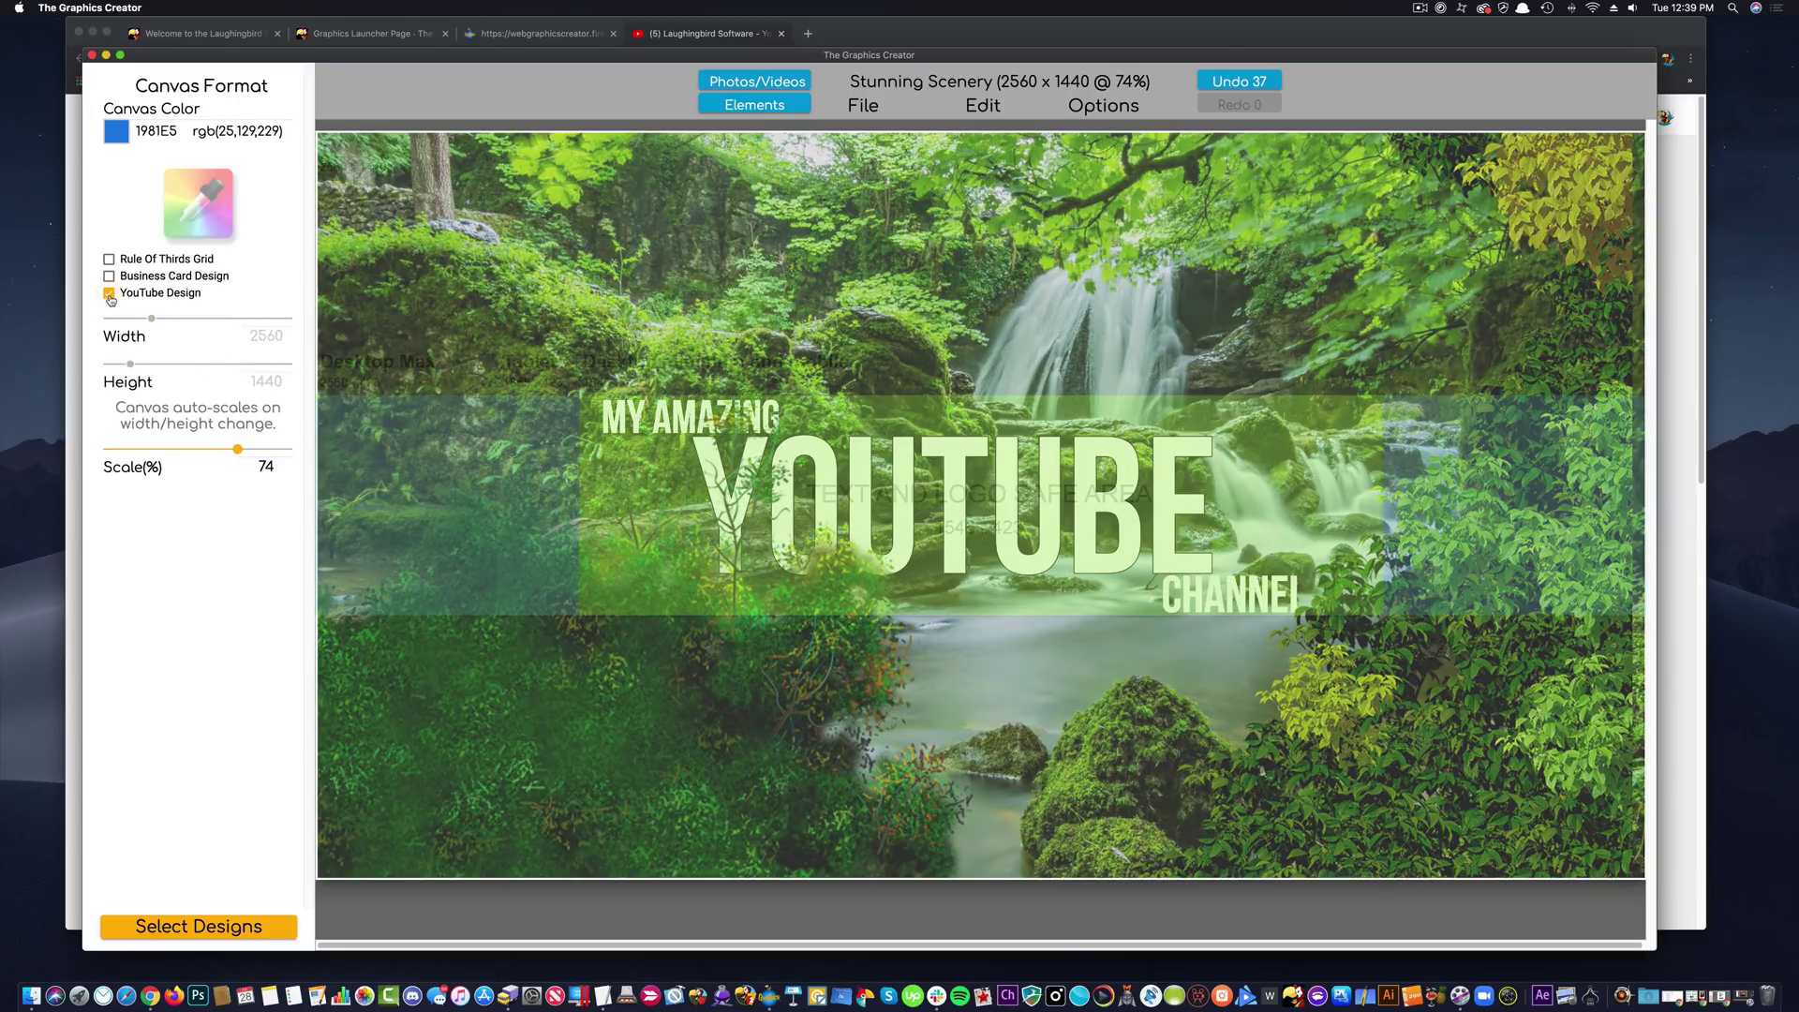
{"action": "left_click", "coordinate": [108, 294]}
{"action": "left_click", "coordinate": [108, 294]}
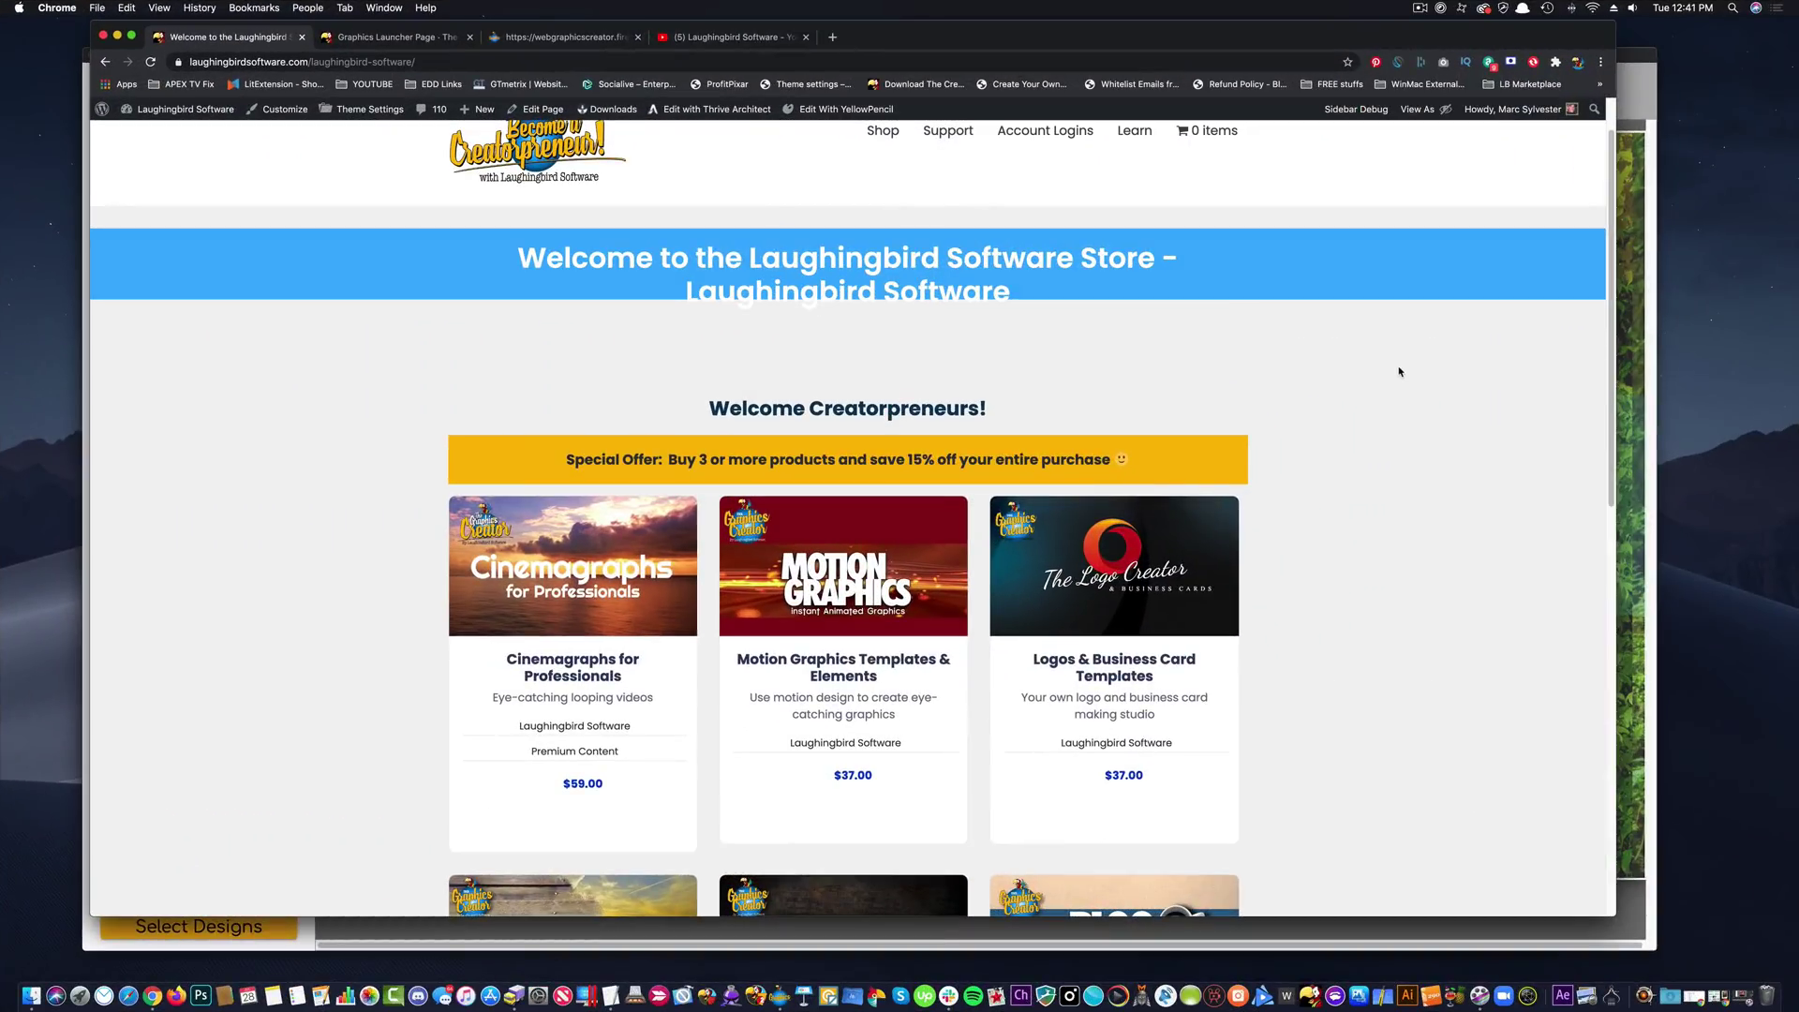
Scroll the store to the YouTube Channel Art Templates card and view the YouTube_Banners gallery.
{"action": "scroll", "coordinate": [1546, 398], "scroll_direction": "down", "scroll_amount": 5}
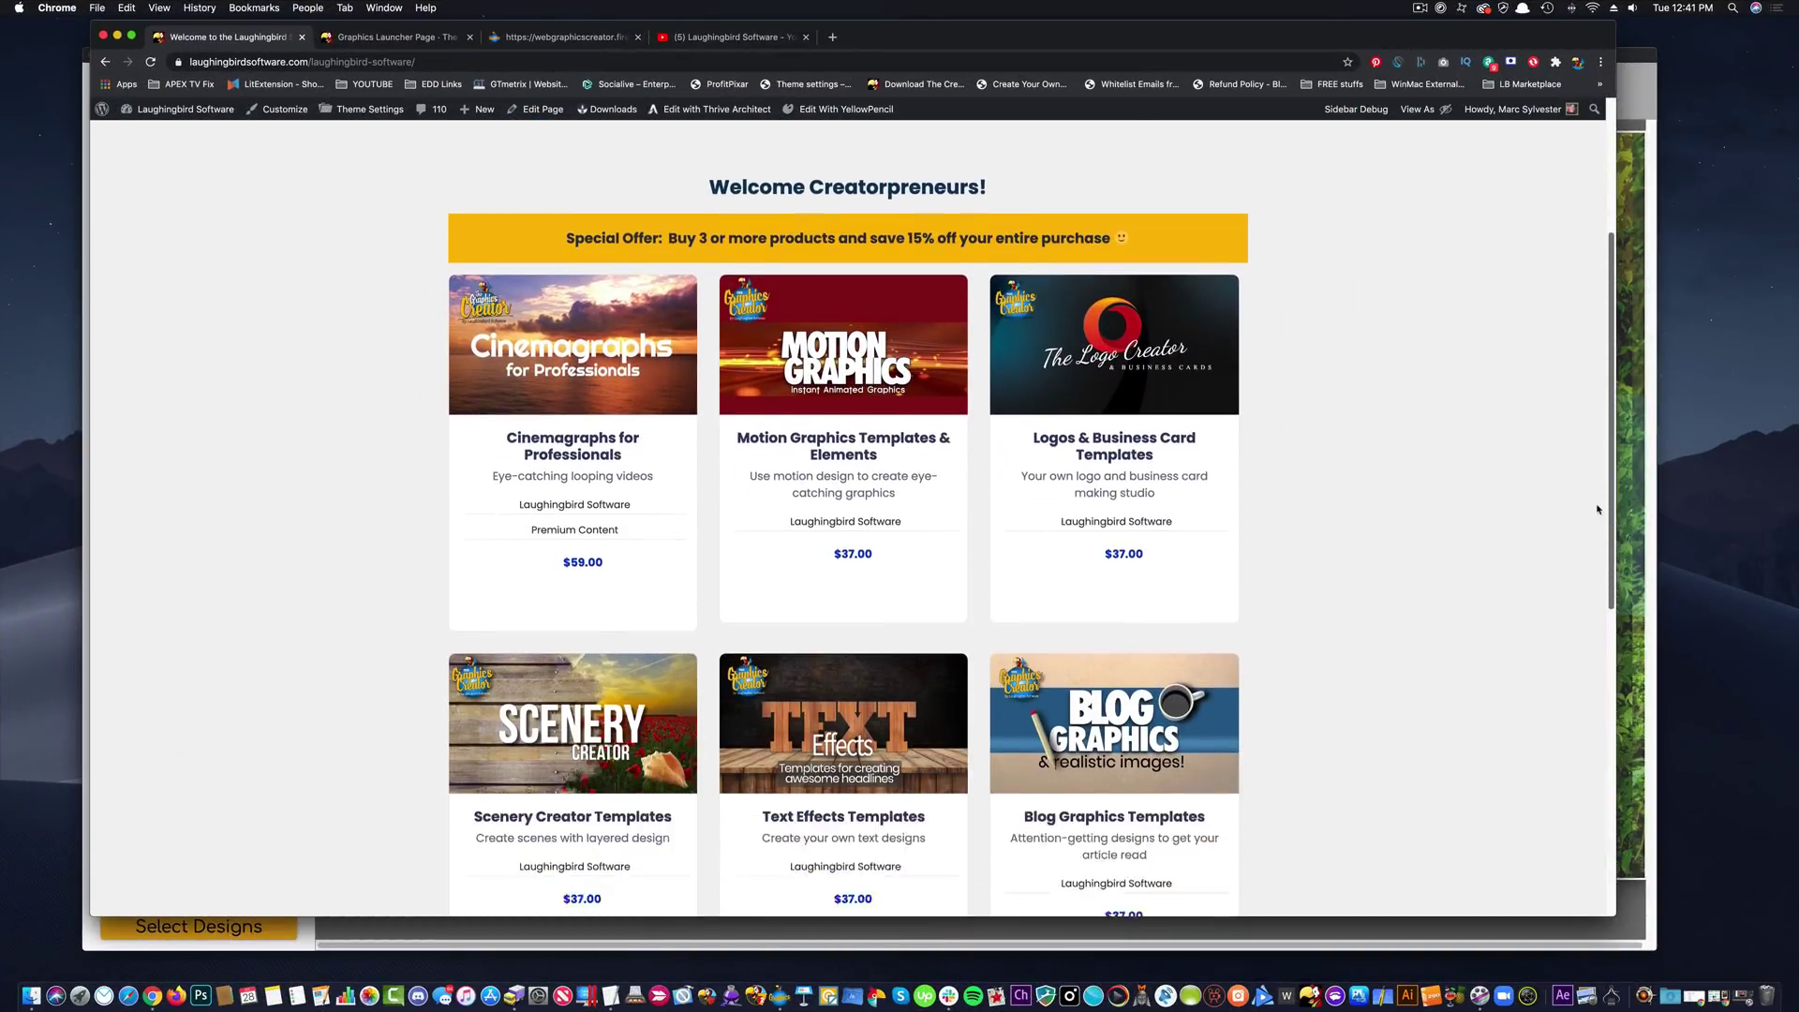
{"action": "scroll", "coordinate": [1591, 586], "scroll_direction": "down", "scroll_amount": 5}
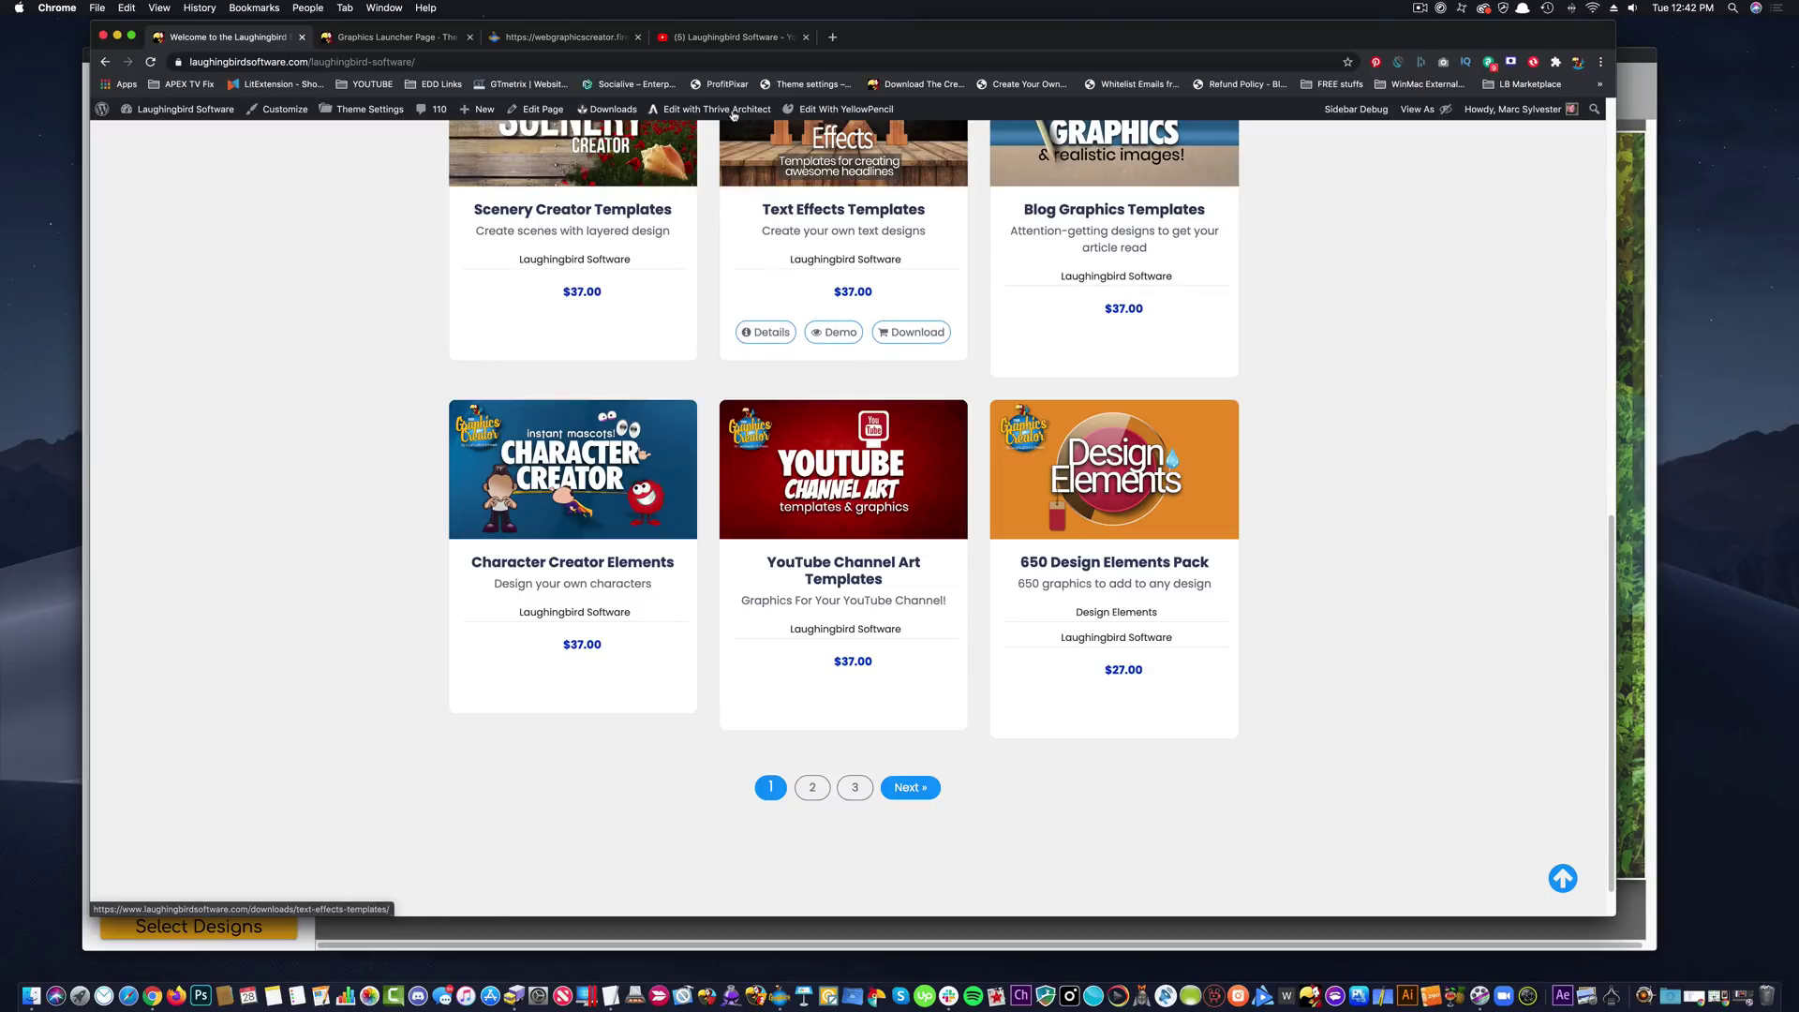
{"action": "left_click_drag", "start_coordinate": [1612, 271], "coordinate": [1610, 516]}
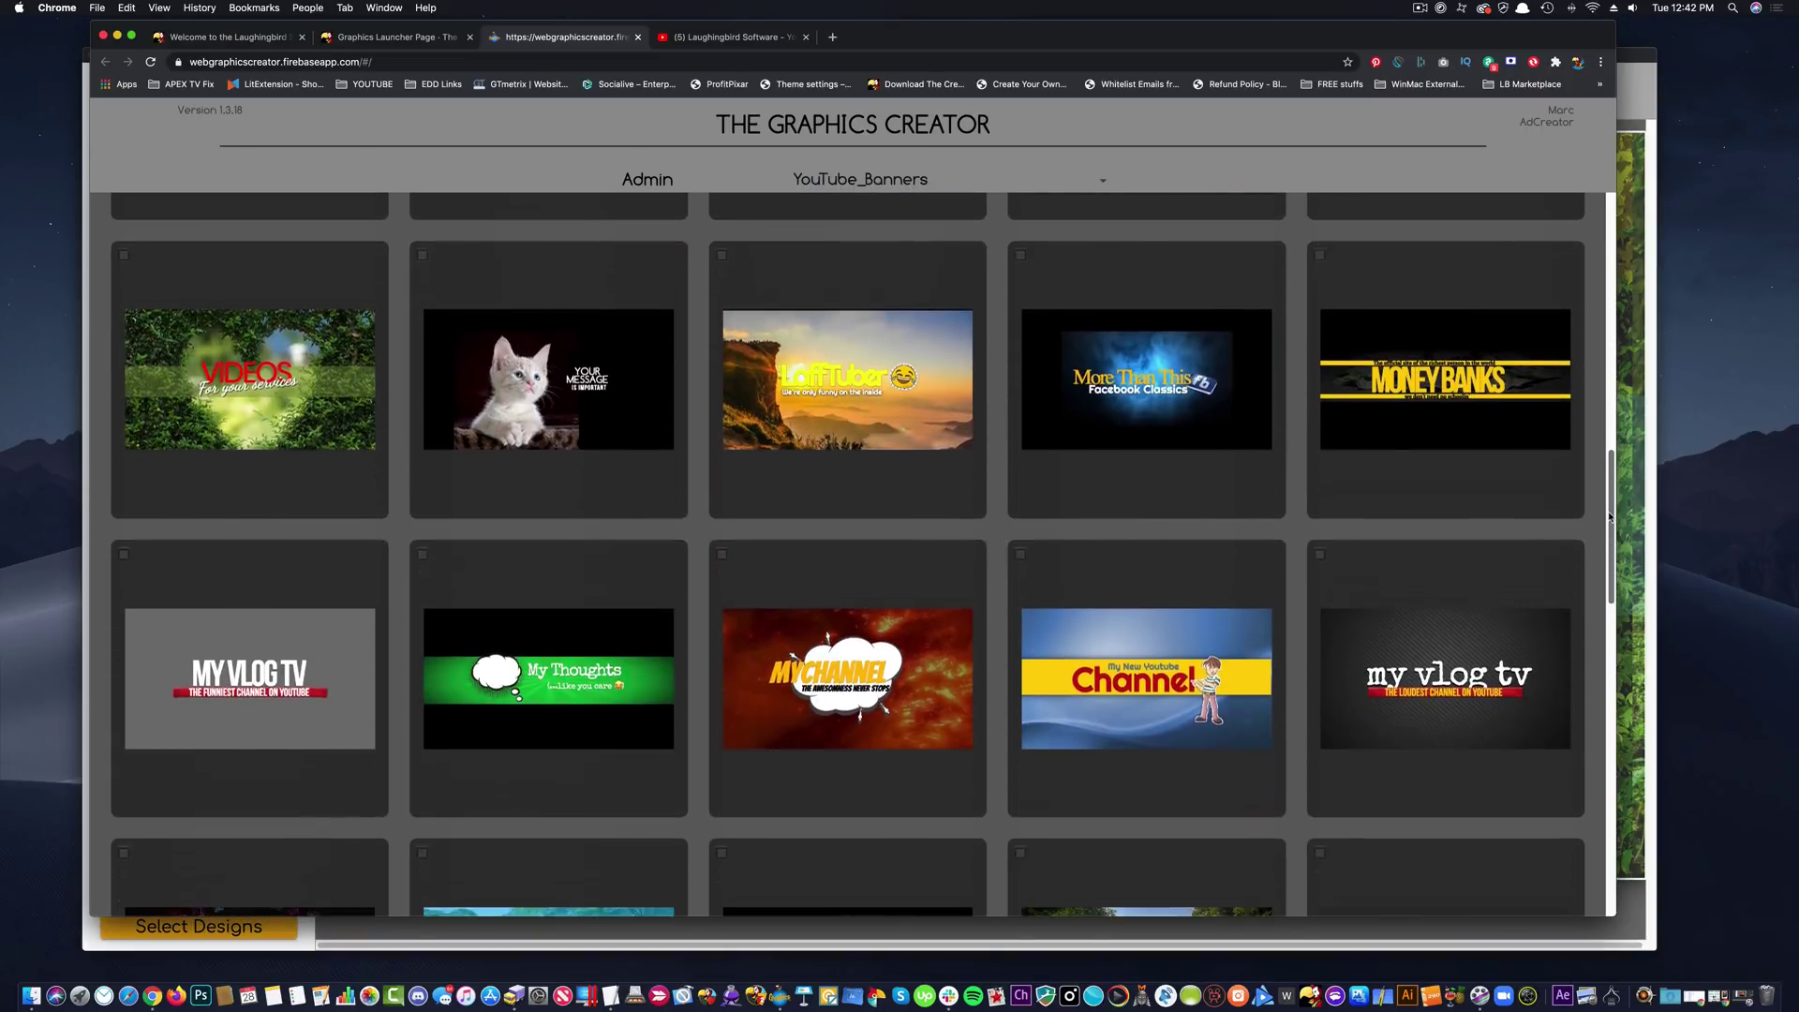
Open the LaffTuber banner template and toggle its YouTube Design safe-area guide on and off.
{"action": "left_click", "coordinate": [890, 410]}
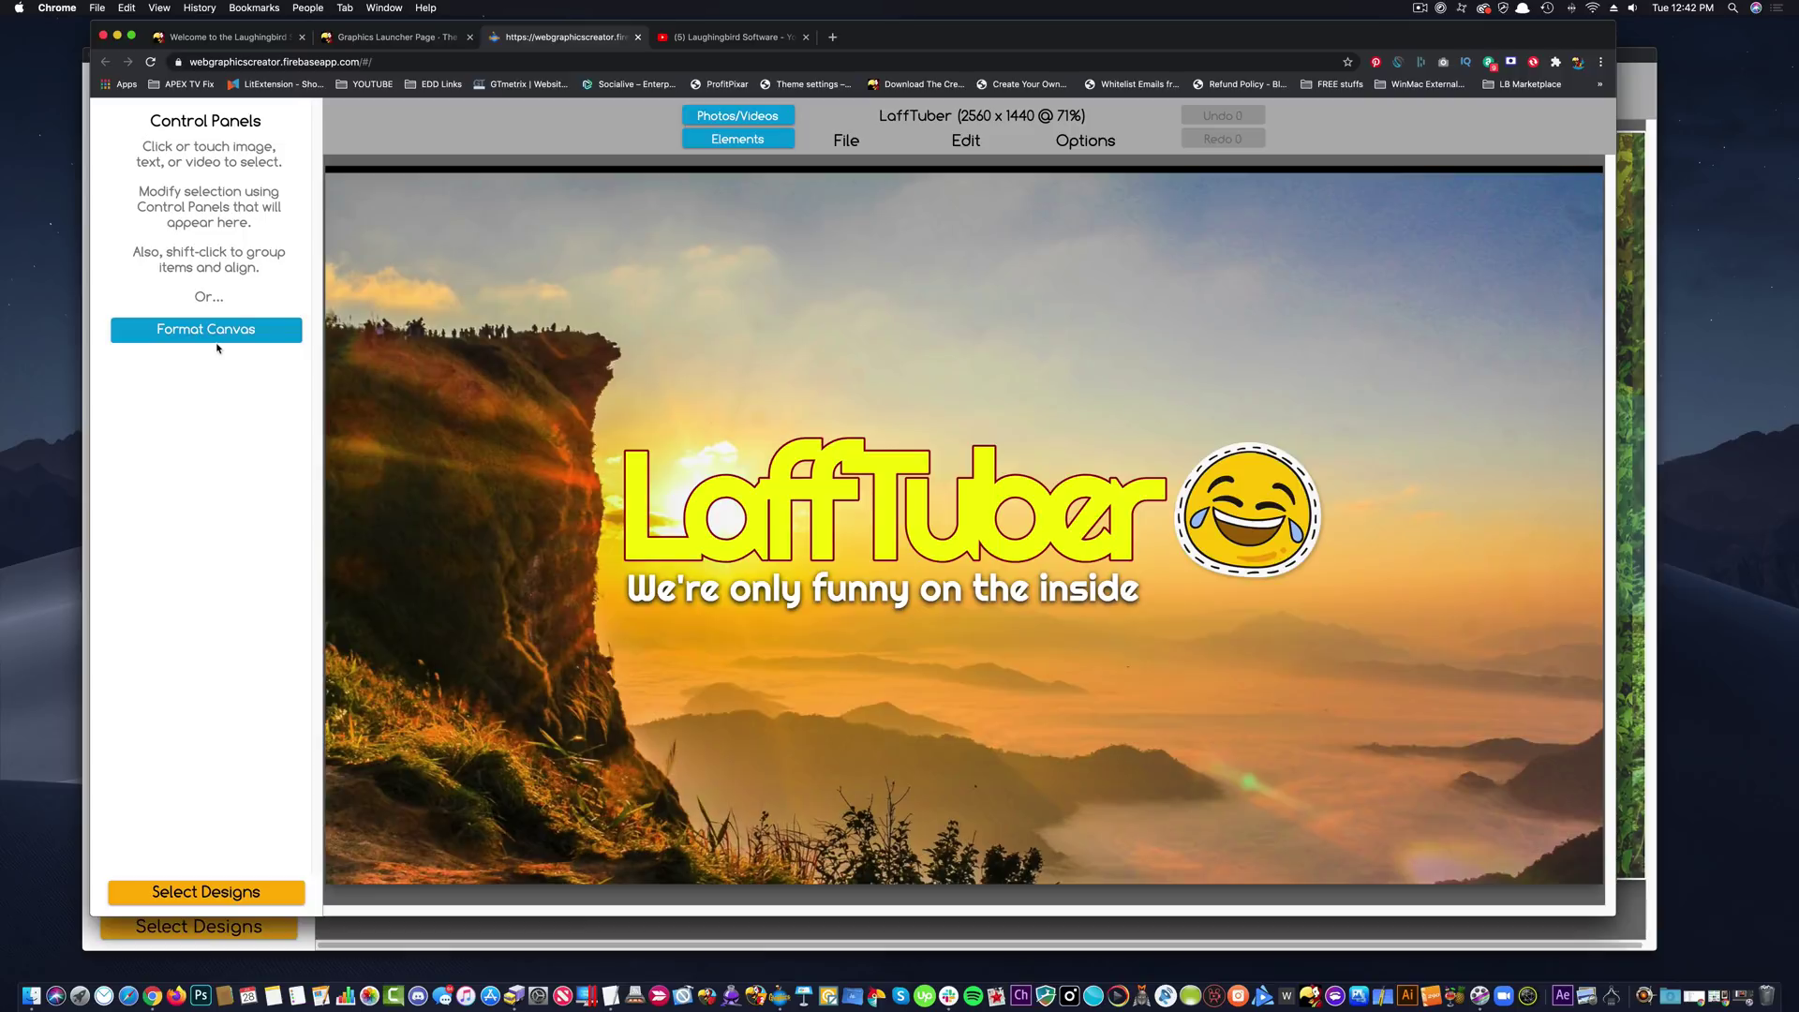
{"action": "left_click", "coordinate": [213, 331]}
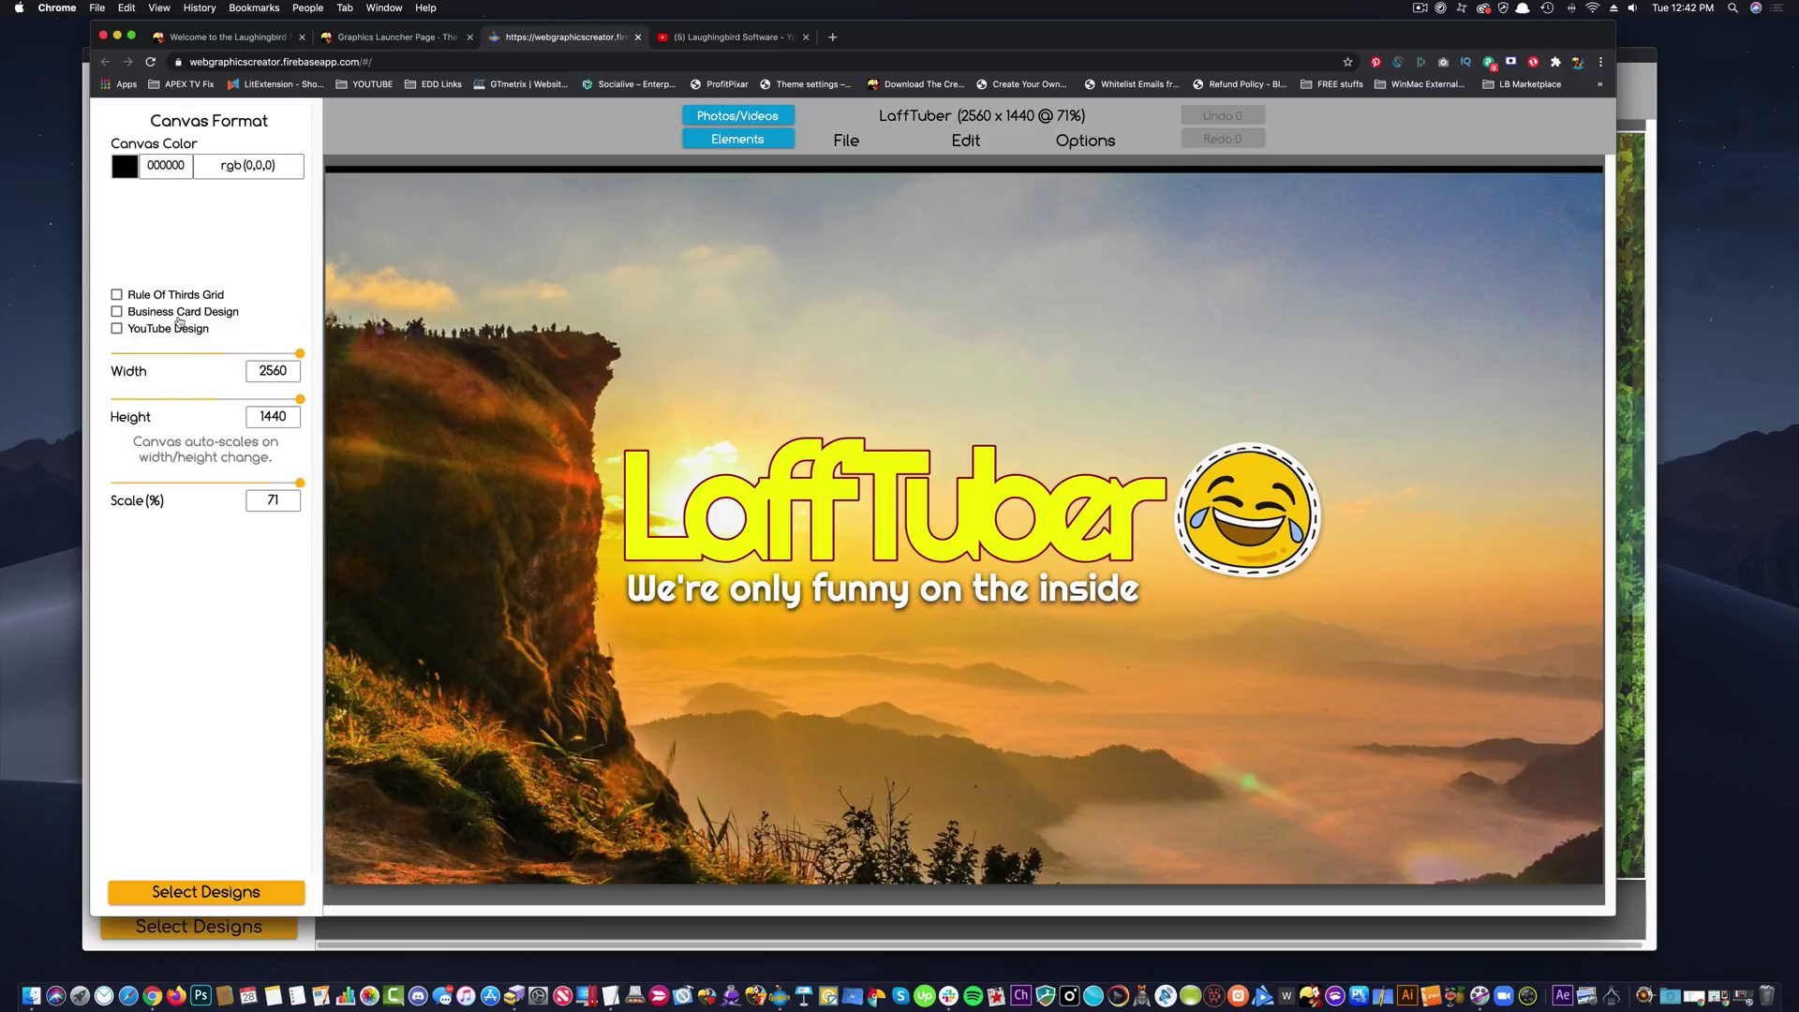
{"action": "left_click", "coordinate": [117, 329]}
{"action": "left_click", "coordinate": [117, 329]}
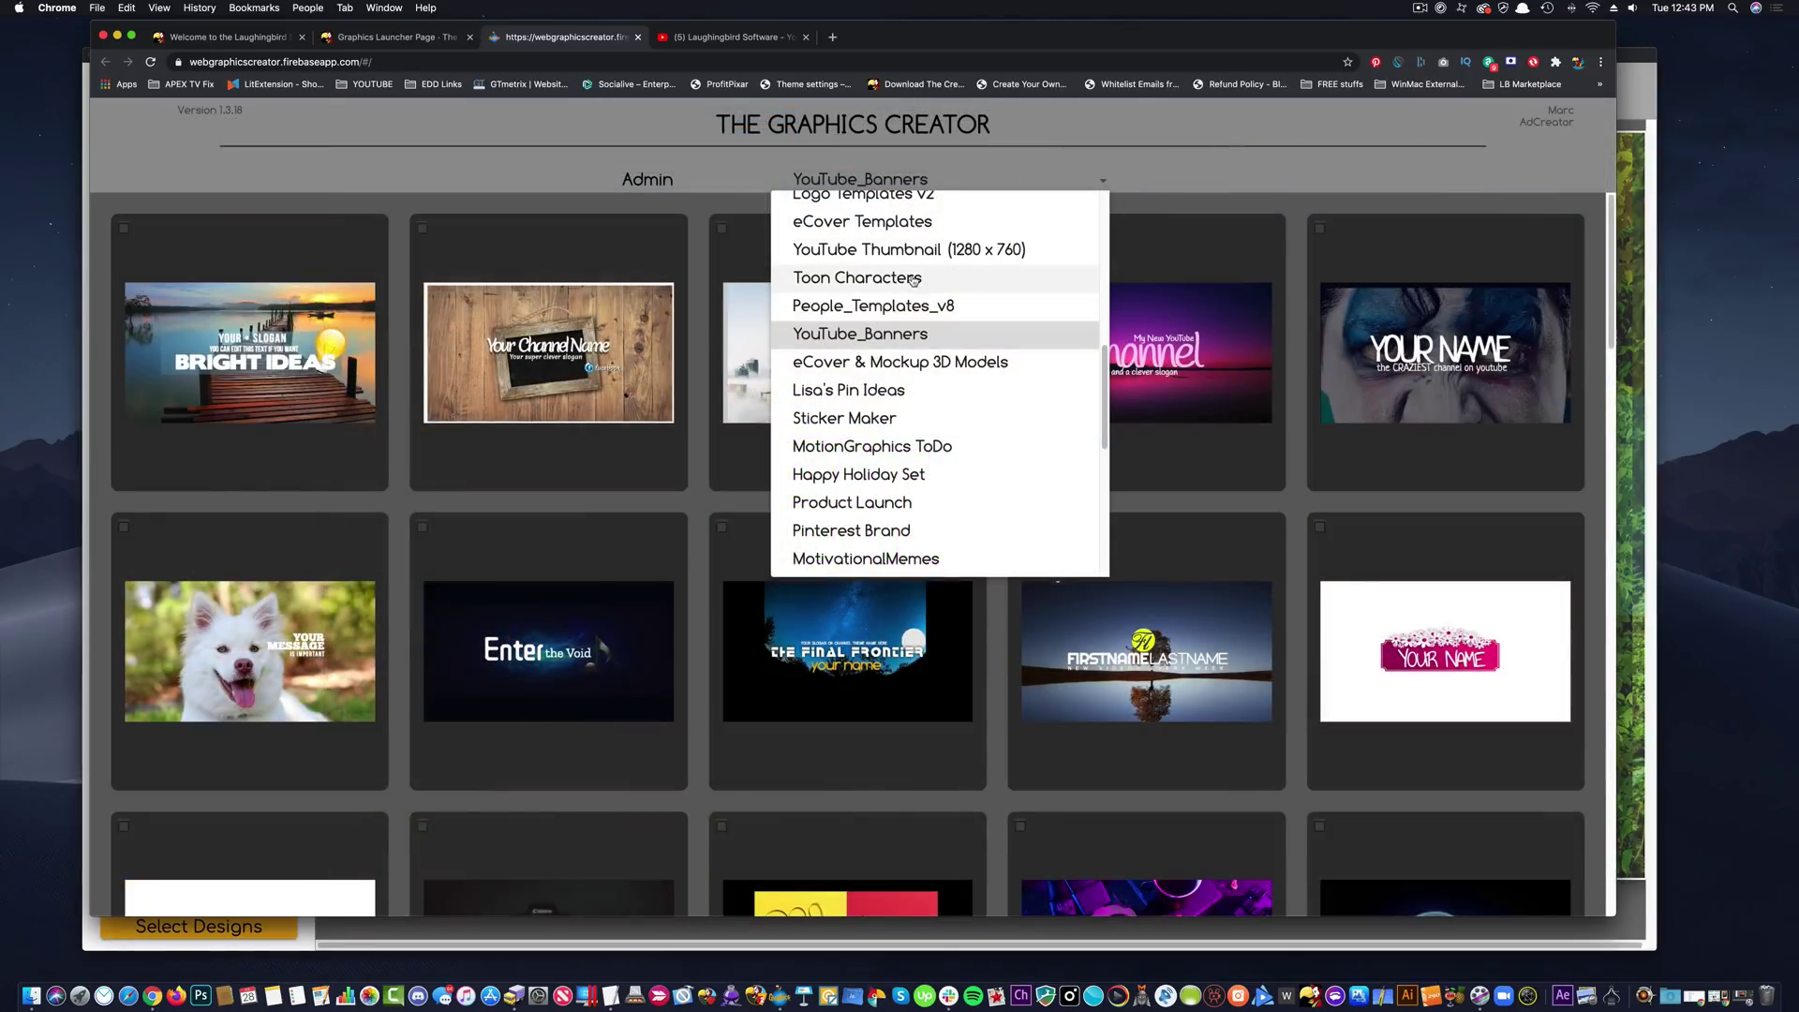
Switch to the YouTube Thumbnail (1280 x 760) templates and scroll through them.
{"action": "left_click", "coordinate": [851, 248]}
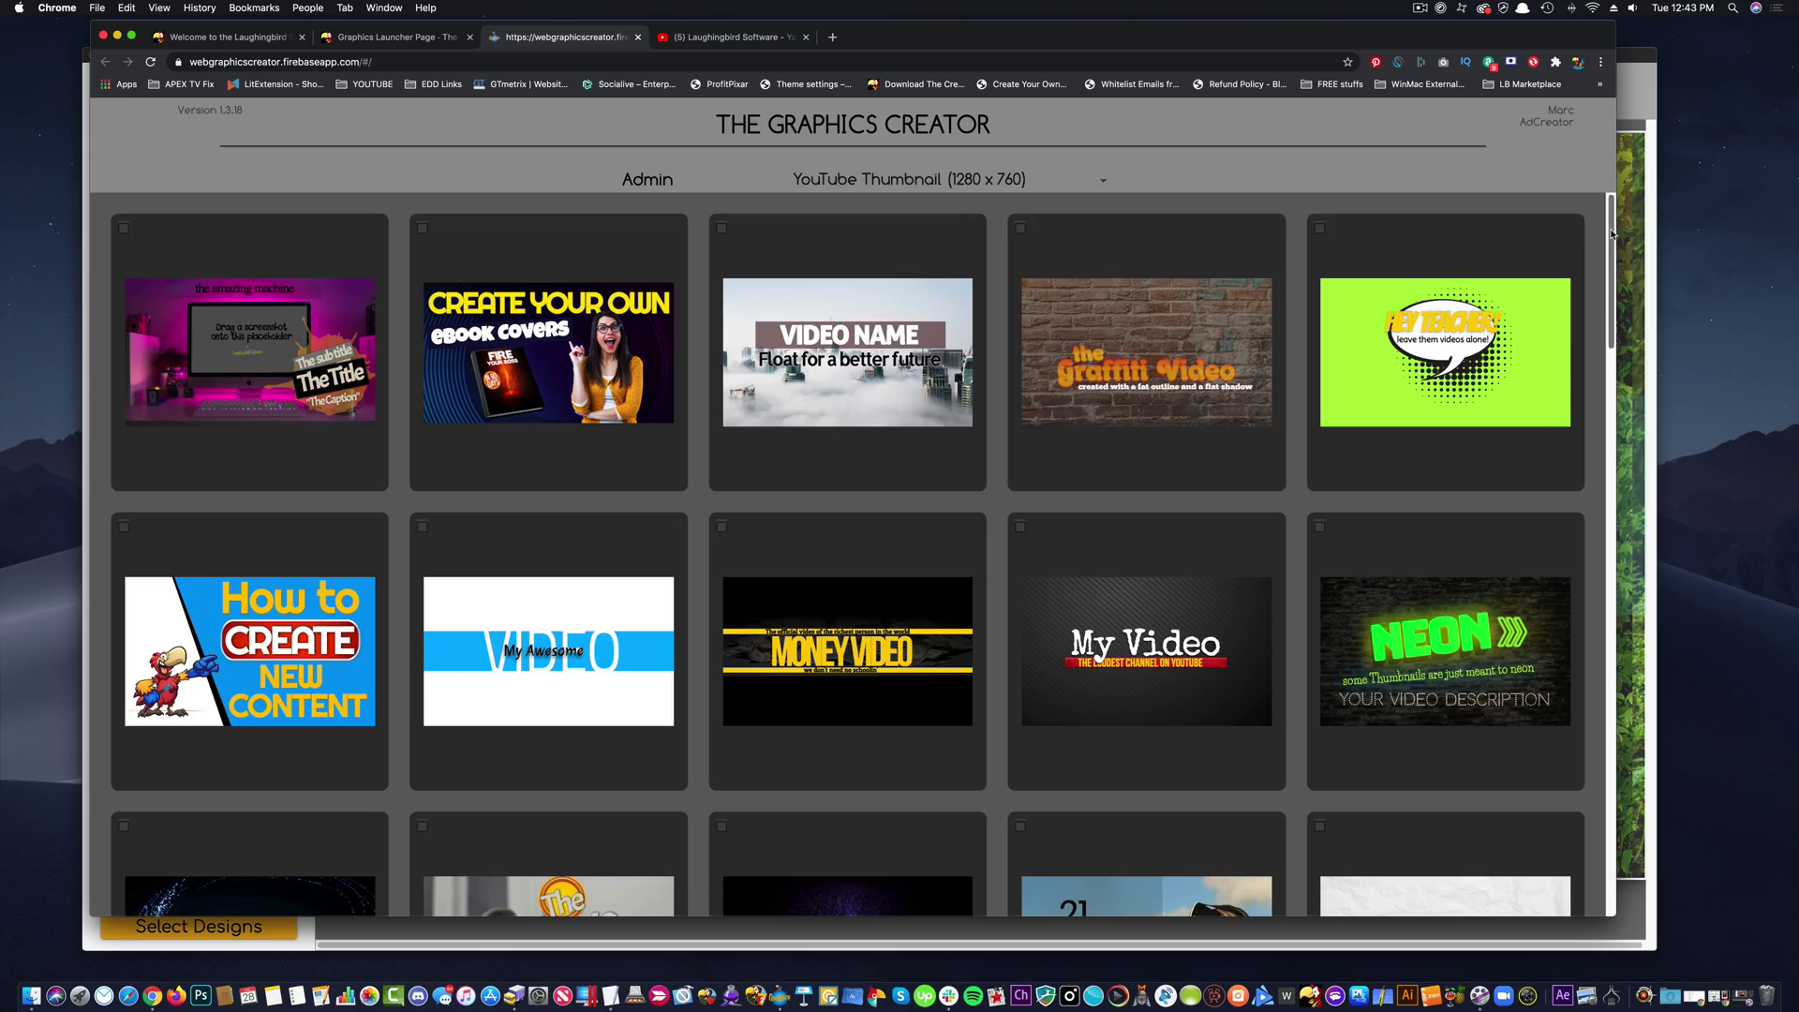
{"action": "scroll", "coordinate": [1602, 303], "scroll_direction": "down", "scroll_amount": 3}
{"action": "left_click_drag", "start_coordinate": [1602, 303], "coordinate": [1616, 511]}
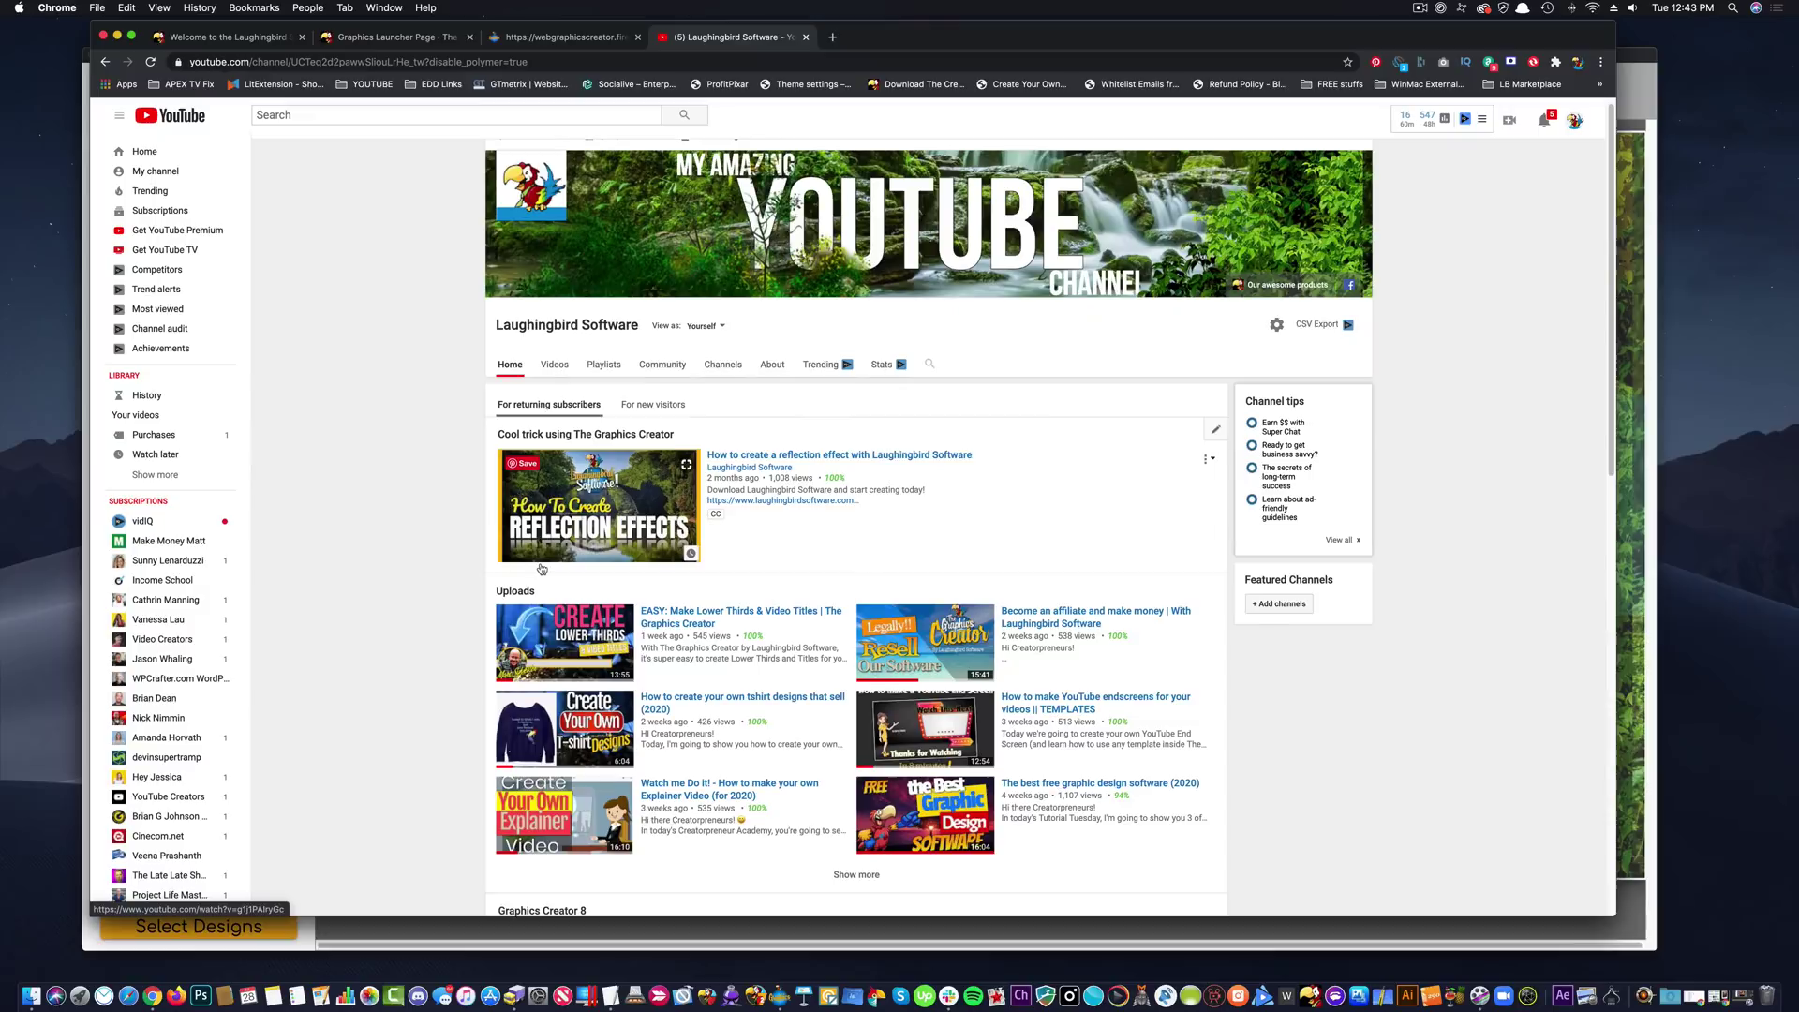
Scroll the channel page to browse recent uploads and the Graphics Creator 8 video shelf.
{"action": "scroll", "coordinate": [421, 484], "scroll_direction": "down", "scroll_amount": 4}
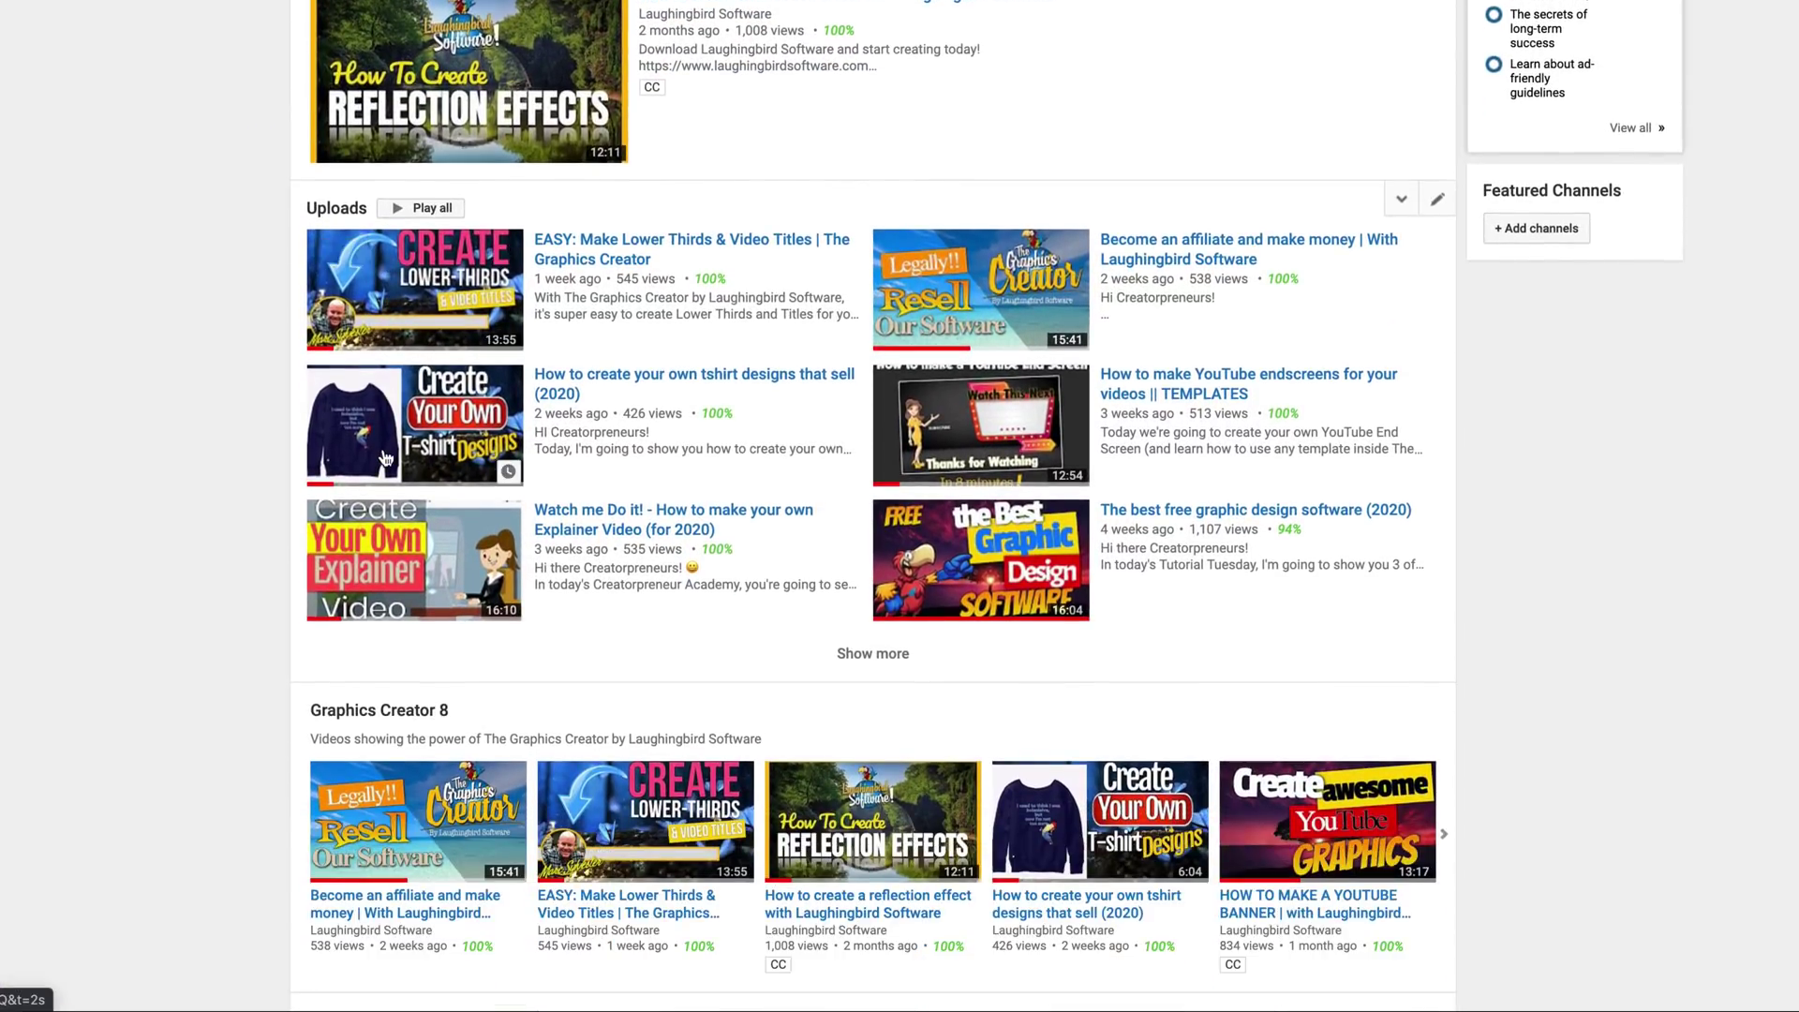